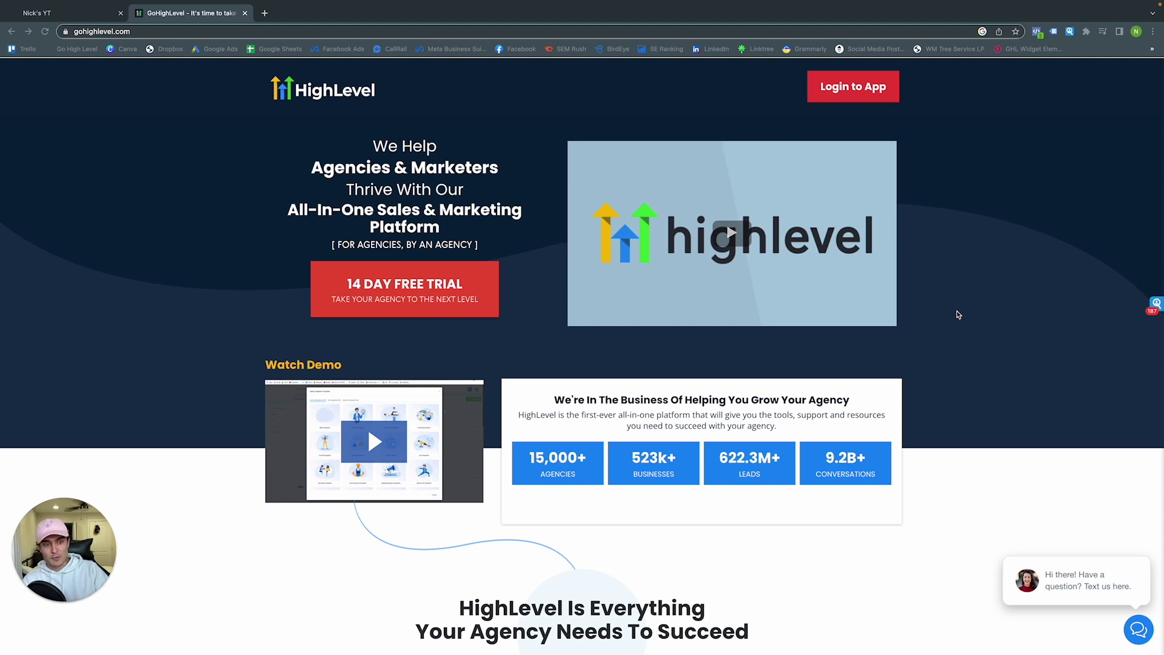
Scroll past the hero to Capture New Leads, covering websites, funnels, surveys, forms and scheduling
{"action": "scroll", "coordinate": [958, 315], "scroll_direction": "down", "scroll_amount": 12}
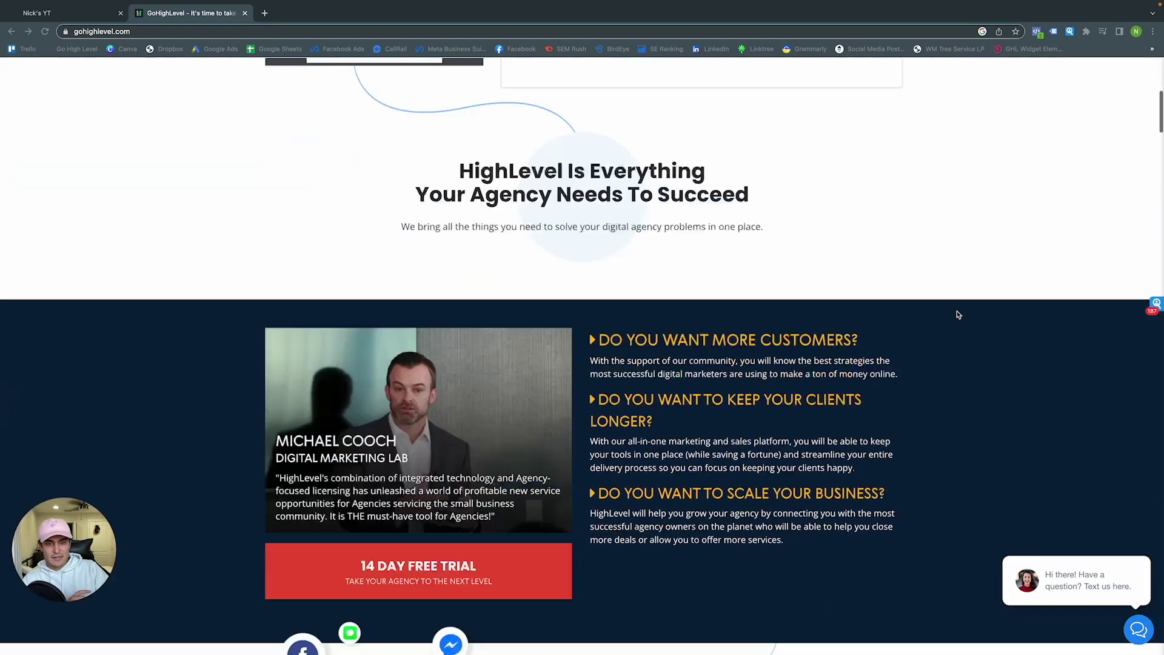
{"action": "scroll", "coordinate": [959, 315], "scroll_direction": "down", "scroll_amount": 10}
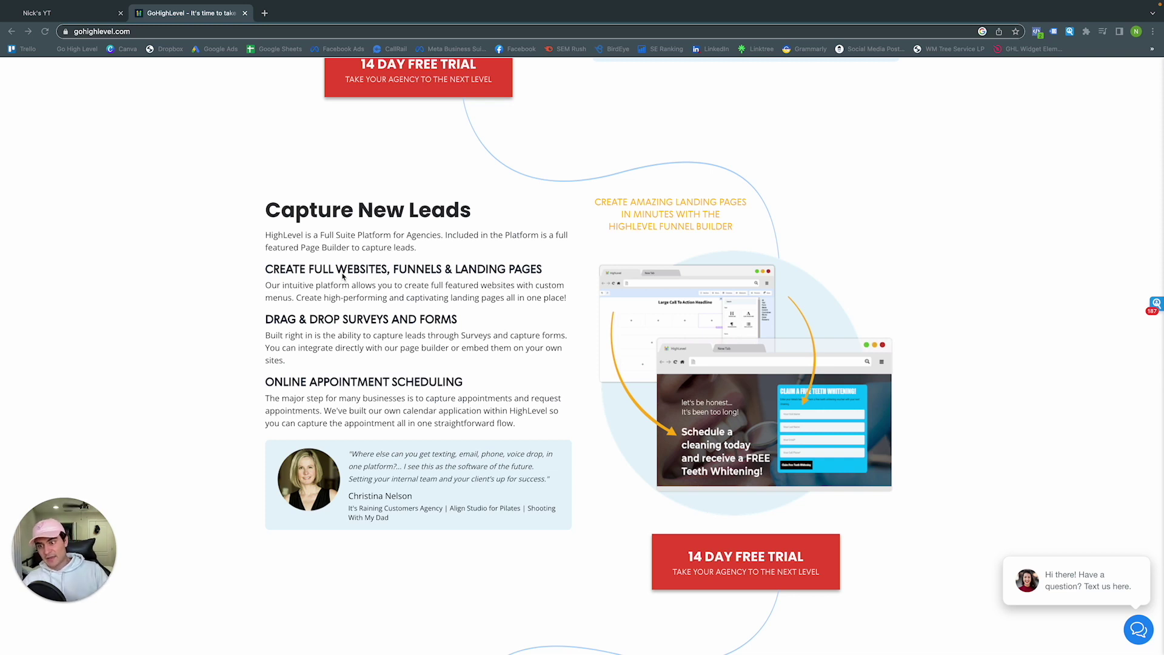
{"action": "triple_click", "coordinate": [347, 269]}
{"action": "scroll", "coordinate": [347, 270], "scroll_direction": "up", "scroll_amount": 1}
{"action": "left_click", "coordinate": [346, 314]}
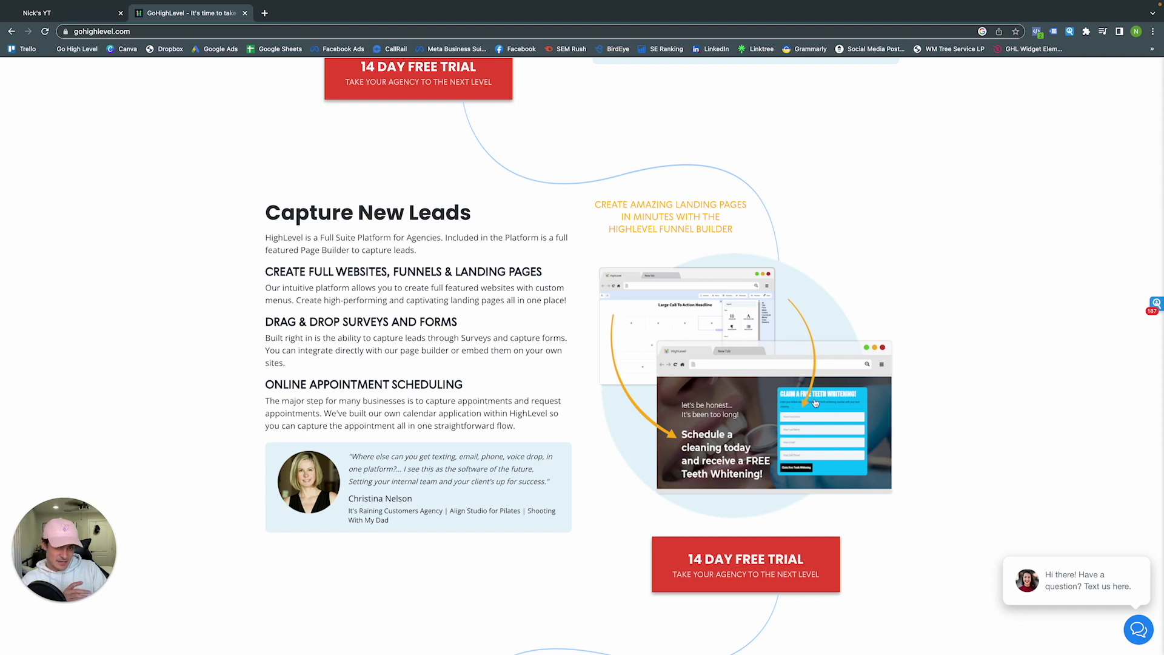
{"action": "scroll", "coordinate": [818, 424], "scroll_direction": "down", "scroll_amount": 1}
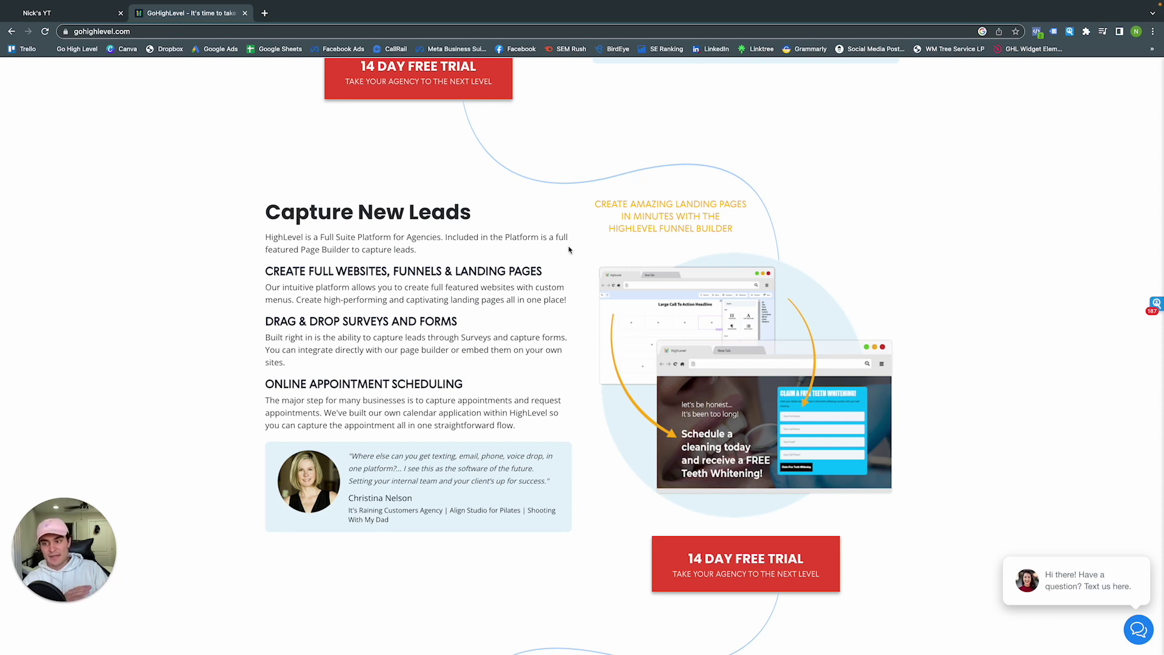
{"action": "scroll", "coordinate": [553, 284], "scroll_direction": "down", "scroll_amount": 1}
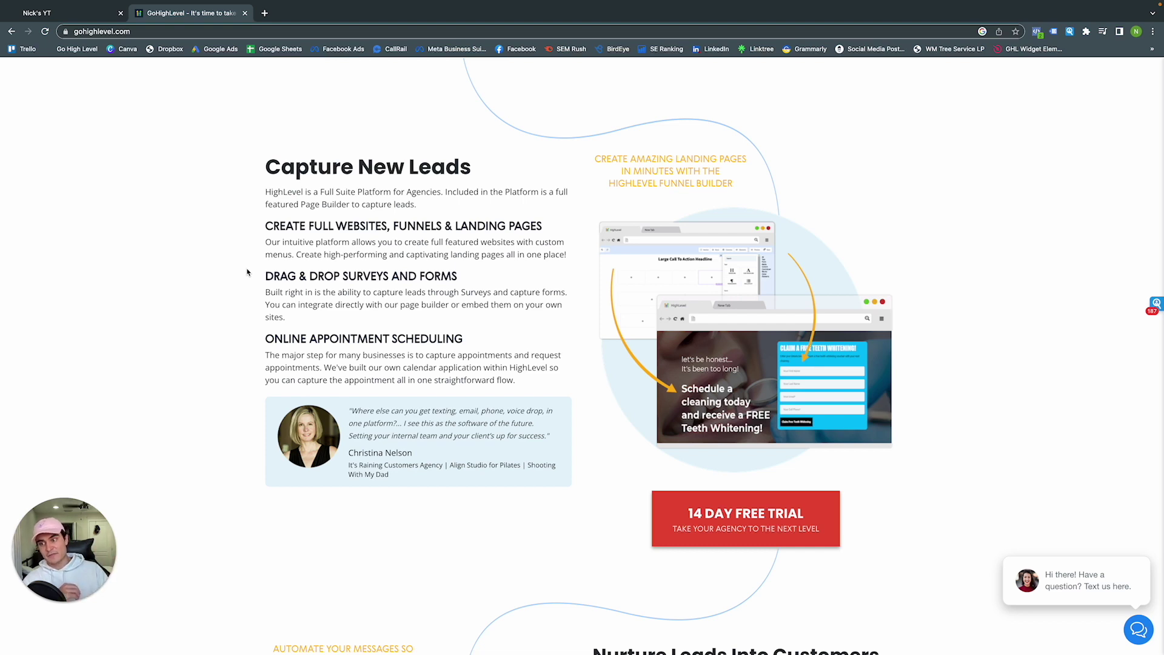
Scroll past Nurture Leads and Fully Automated Booking to the Create Membership Areas section
{"action": "scroll", "coordinate": [374, 310], "scroll_direction": "down", "scroll_amount": 7}
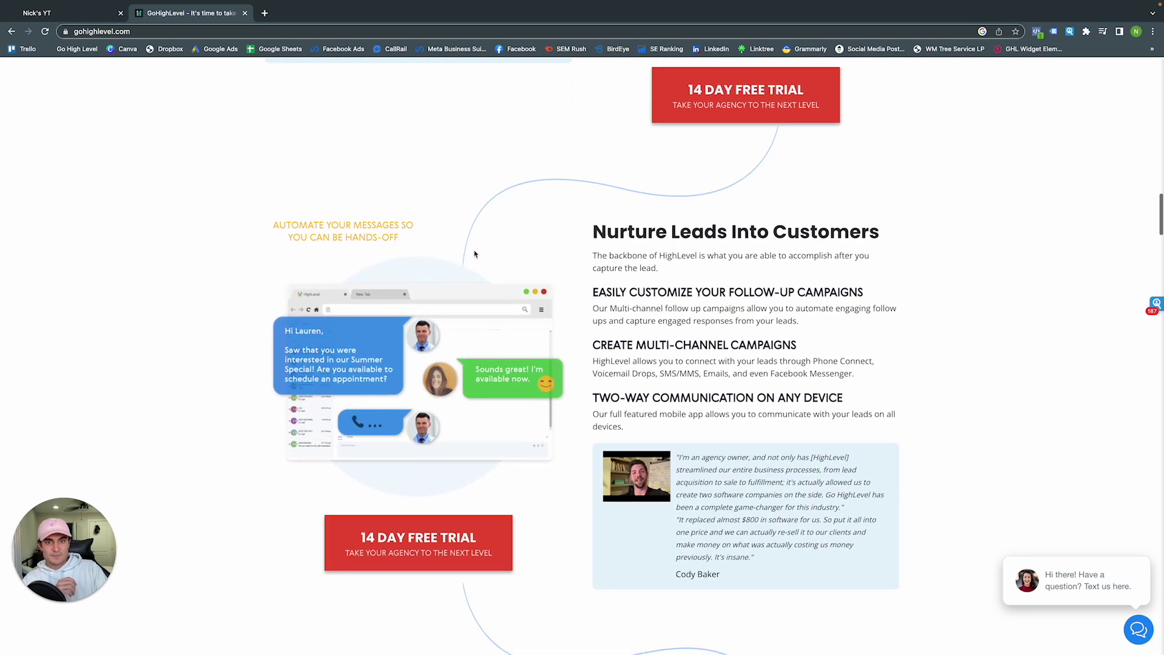
{"action": "scroll", "coordinate": [477, 254], "scroll_direction": "down", "scroll_amount": 1}
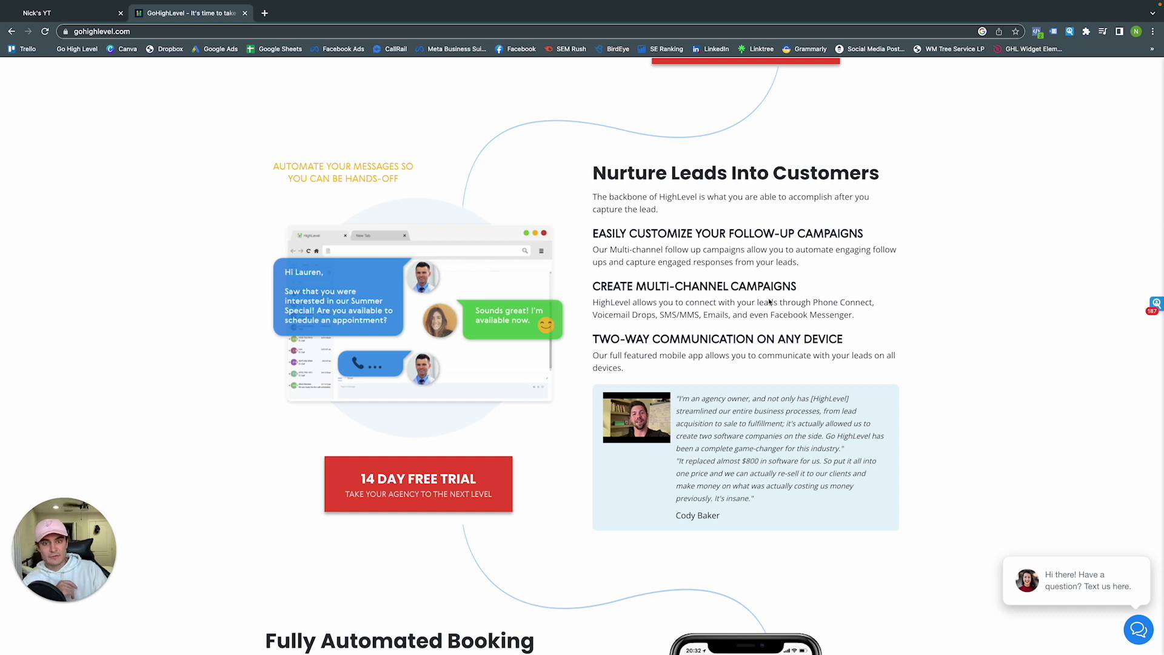
{"action": "scroll", "coordinate": [687, 367], "scroll_direction": "down", "scroll_amount": 1}
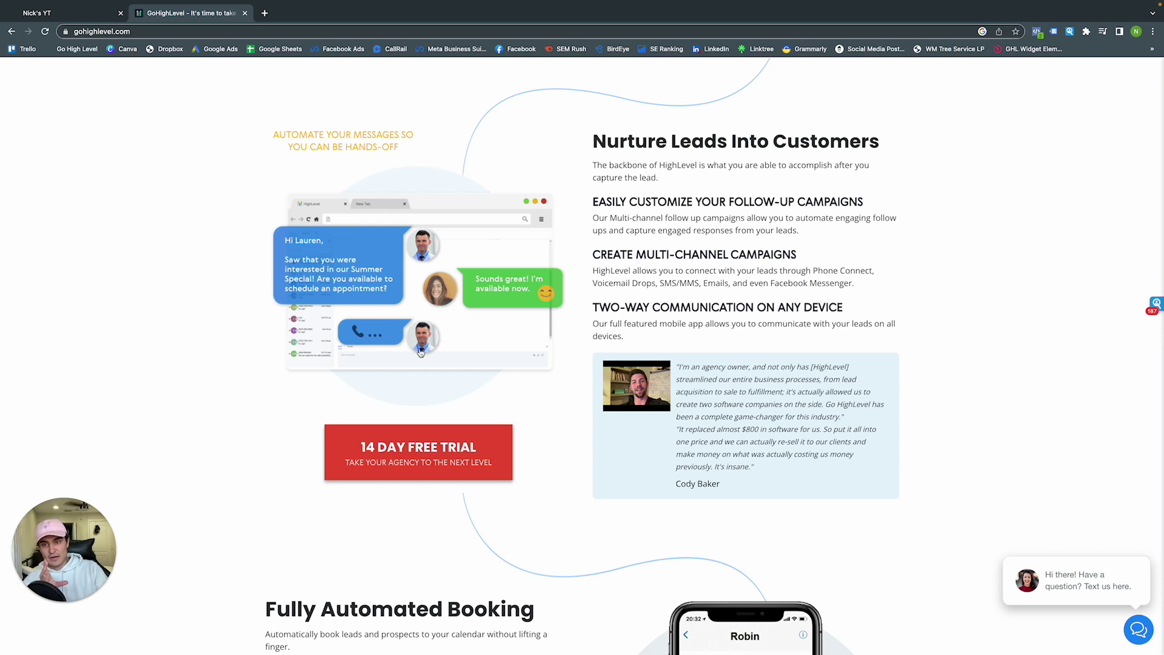
{"action": "scroll", "coordinate": [421, 355], "scroll_direction": "down", "scroll_amount": 5}
{"action": "scroll", "coordinate": [422, 353], "scroll_direction": "down", "scroll_amount": 1}
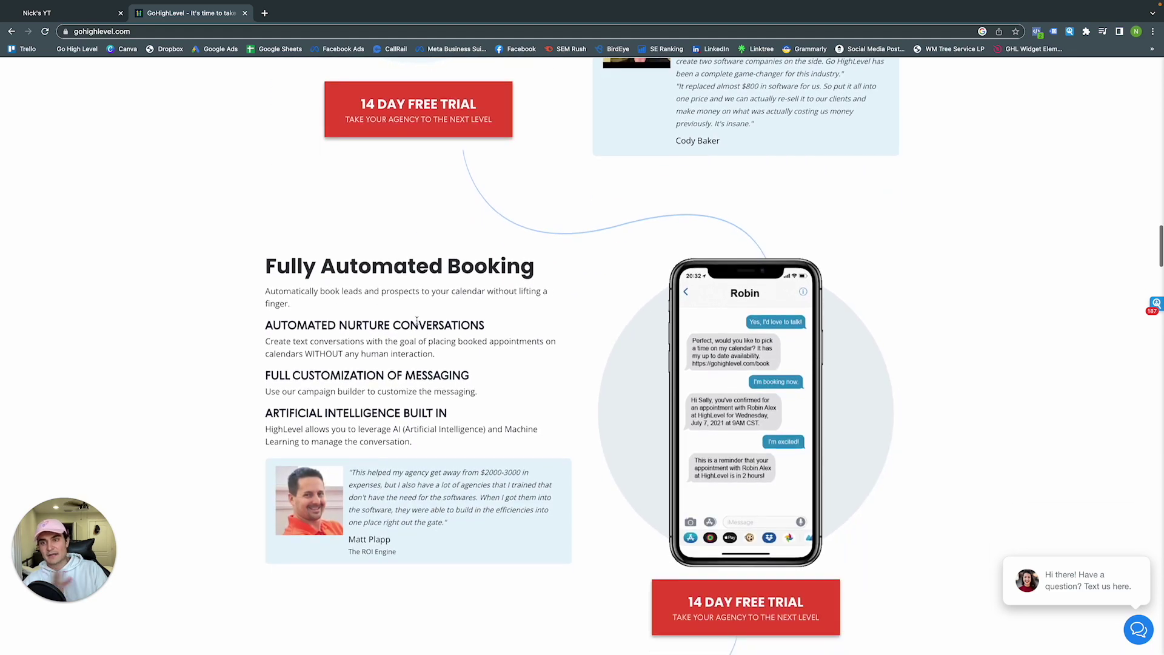
{"action": "scroll", "coordinate": [416, 320], "scroll_direction": "down", "scroll_amount": 1}
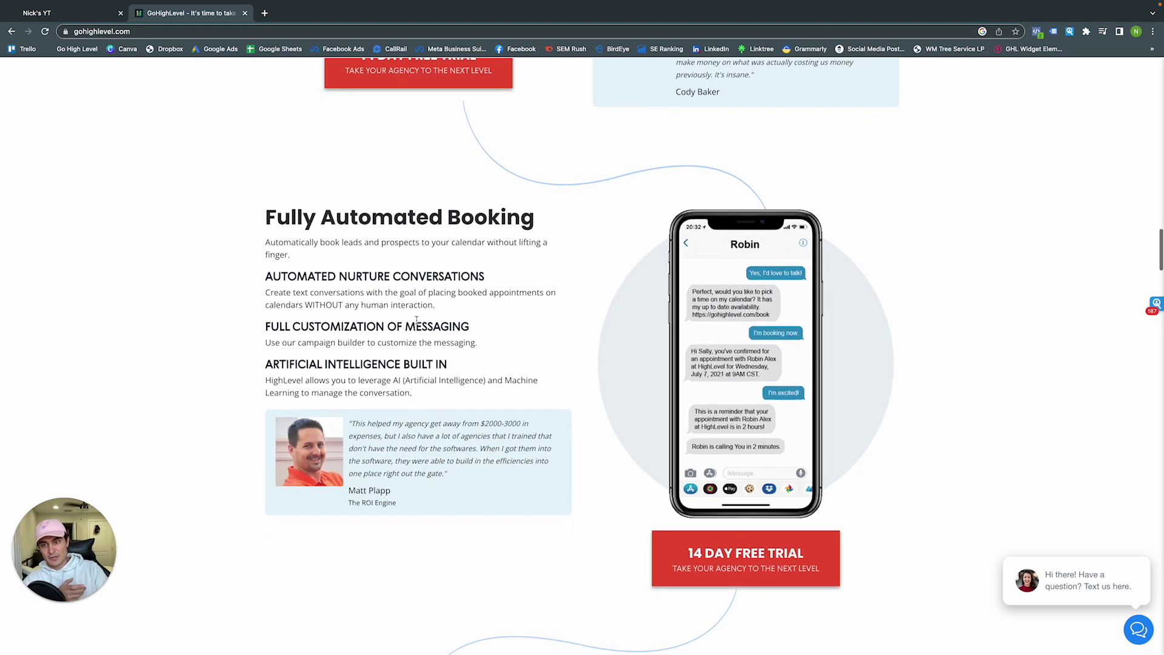
{"action": "scroll", "coordinate": [417, 320], "scroll_direction": "down", "scroll_amount": 1}
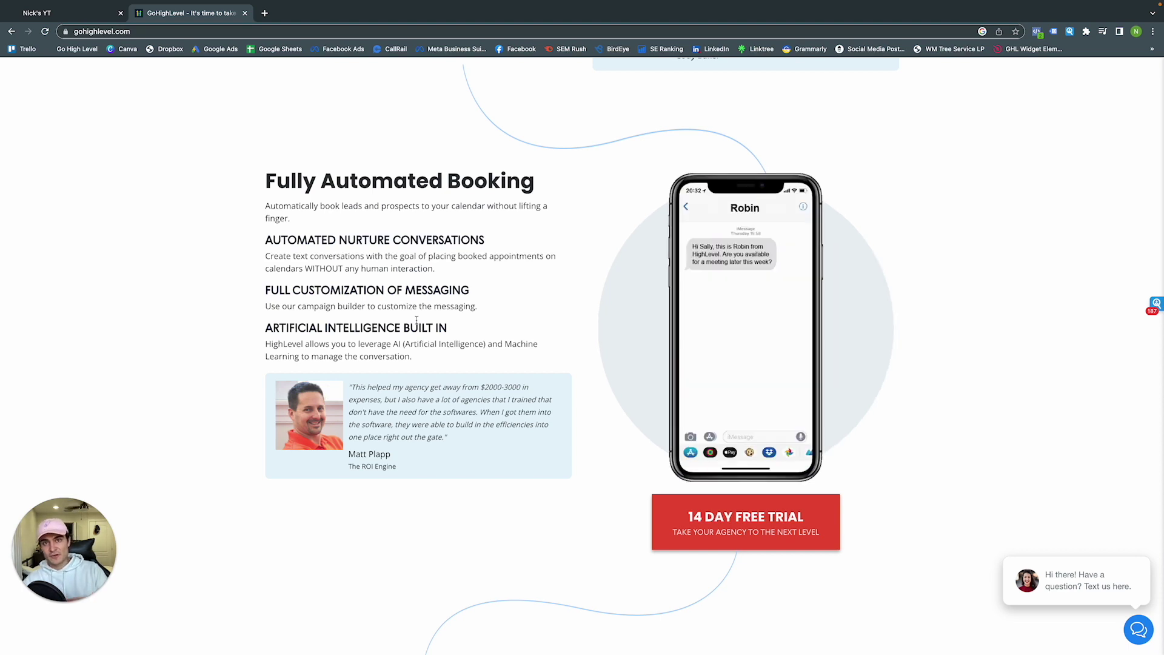
{"action": "scroll", "coordinate": [416, 319], "scroll_direction": "down", "scroll_amount": 1}
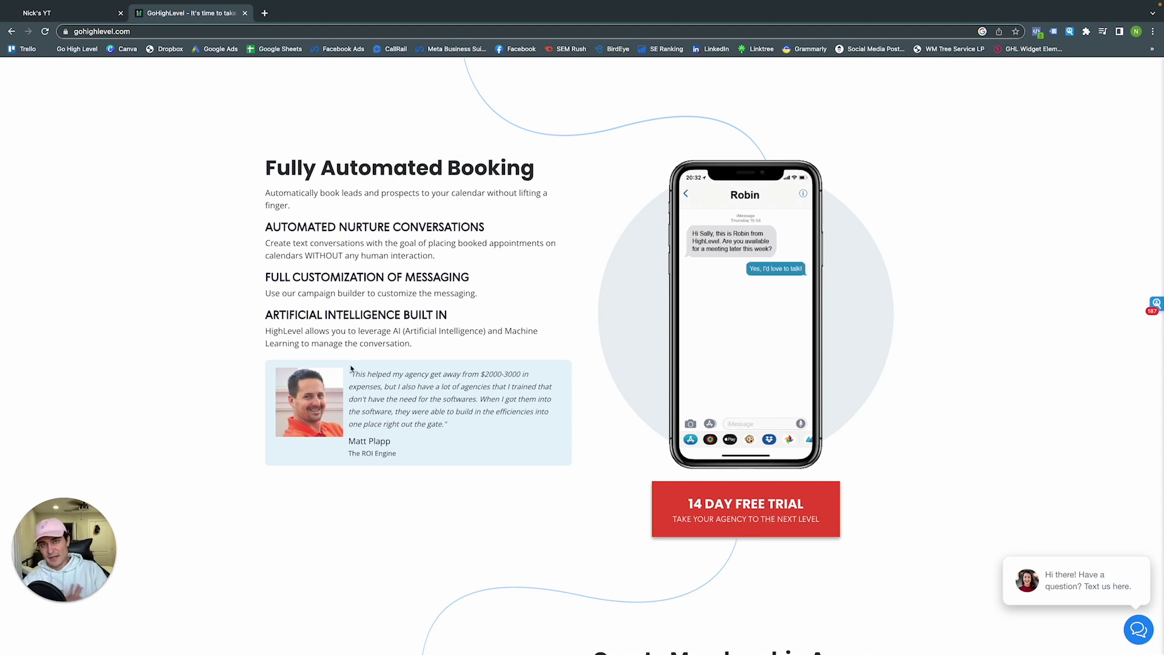
{"action": "scroll", "coordinate": [351, 369], "scroll_direction": "down", "scroll_amount": 7}
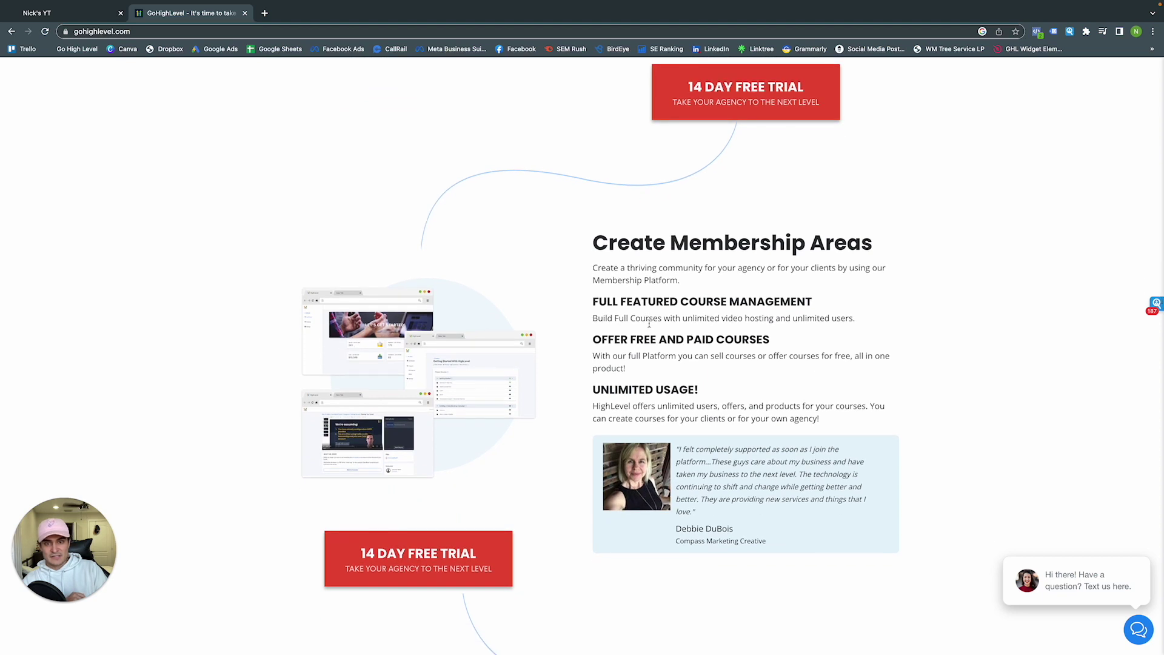
{"action": "scroll", "coordinate": [648, 323], "scroll_direction": "down", "scroll_amount": 1}
Scroll past Create Membership Areas and Close More Deals to the Grow Your Agency With... section
{"action": "scroll", "coordinate": [654, 331], "scroll_direction": "down", "scroll_amount": 1}
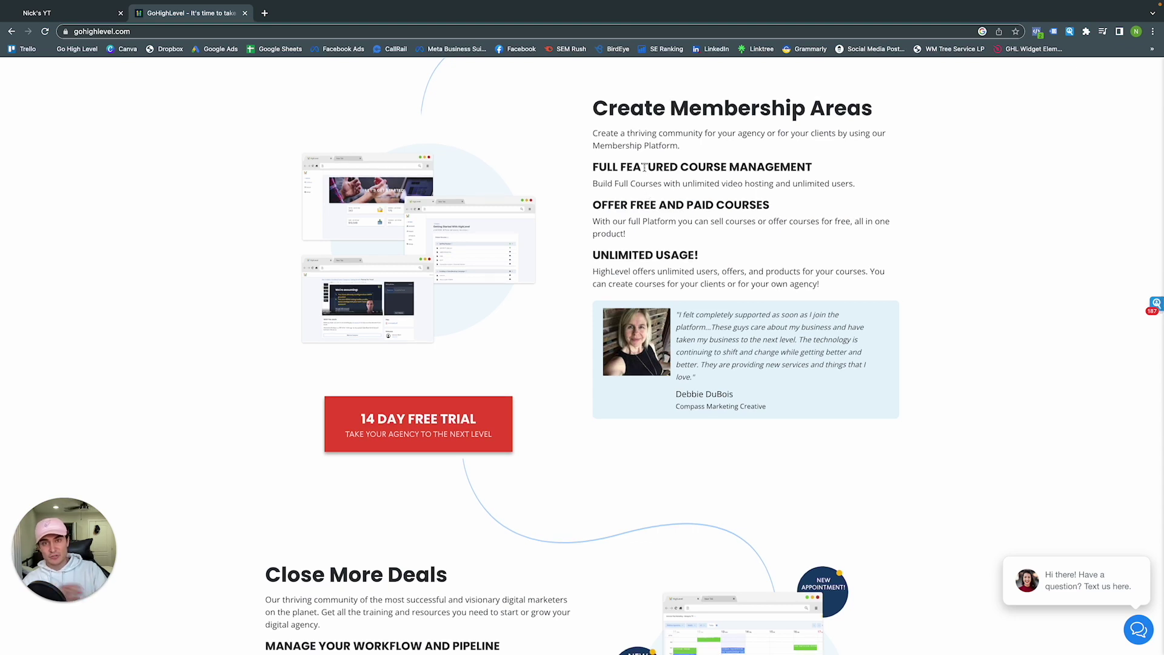
{"action": "scroll", "coordinate": [671, 313], "scroll_direction": "down", "scroll_amount": 5}
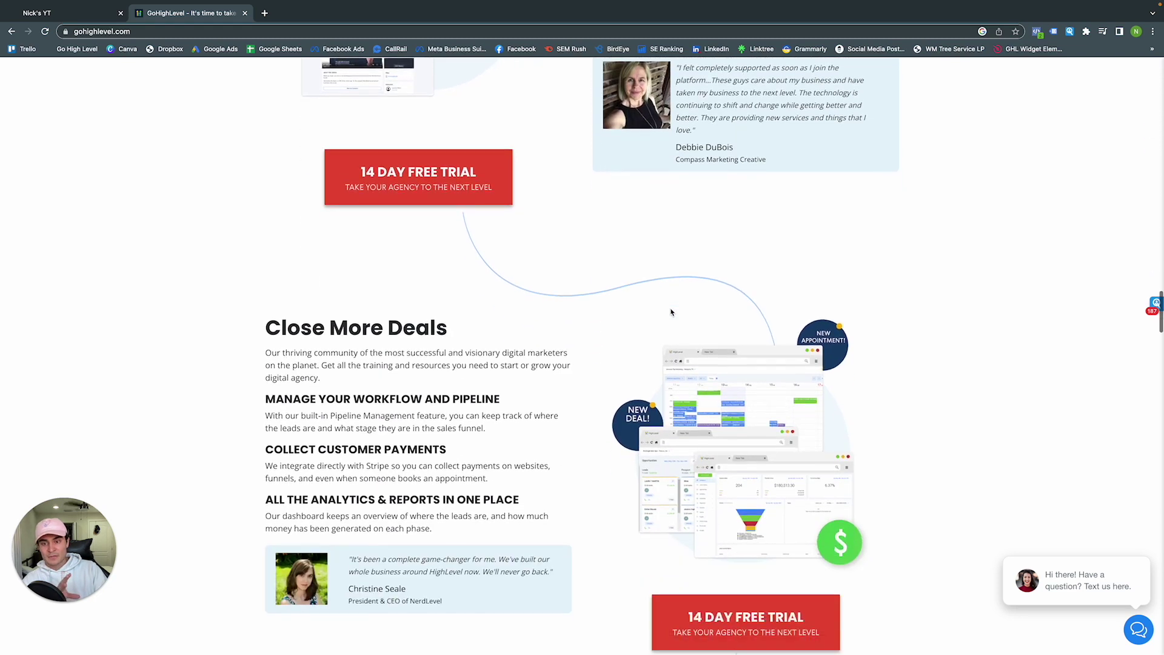
{"action": "scroll", "coordinate": [671, 312], "scroll_direction": "down", "scroll_amount": 2}
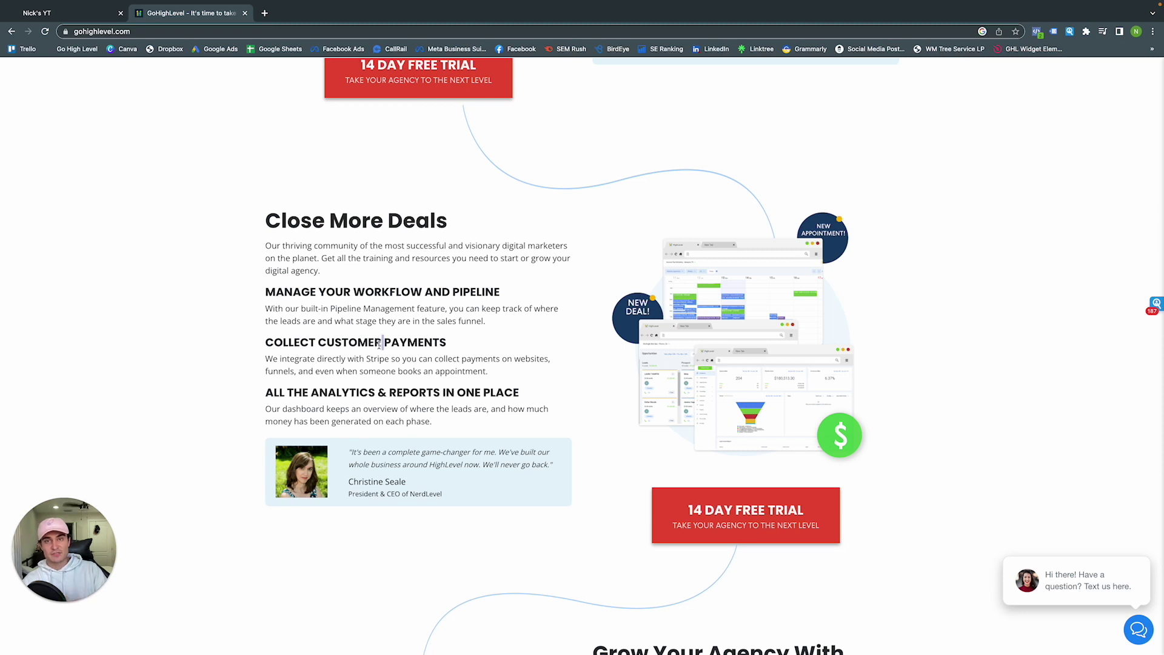
{"action": "scroll", "coordinate": [381, 343], "scroll_direction": "down", "scroll_amount": 5}
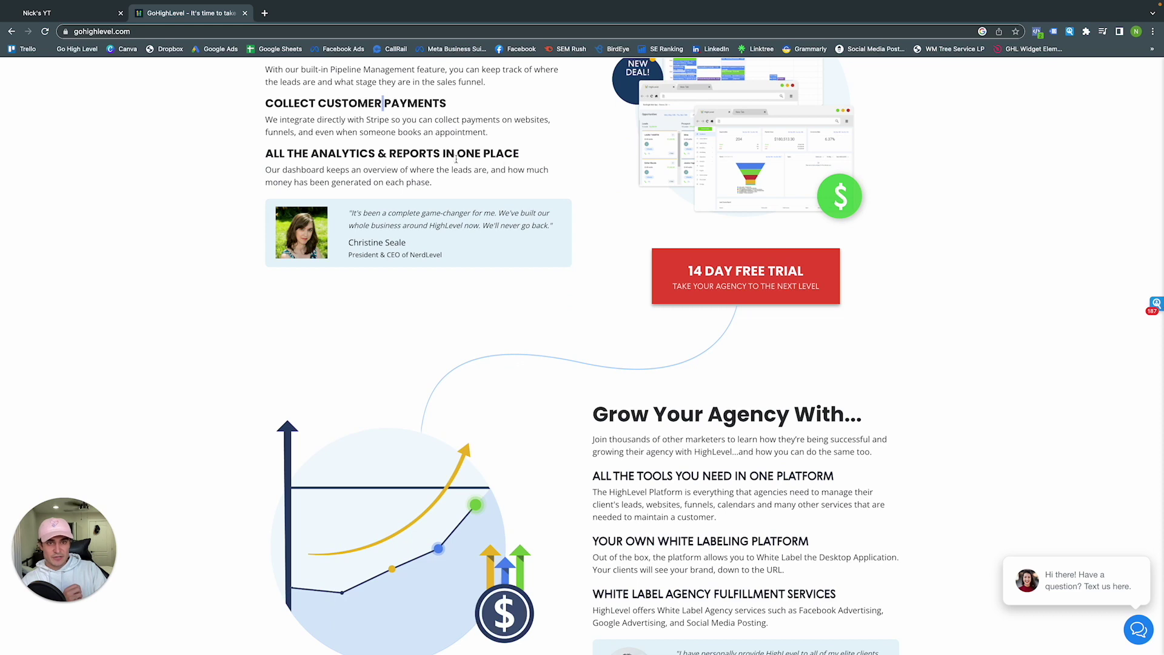
{"action": "scroll", "coordinate": [757, 171], "scroll_direction": "up", "scroll_amount": 1}
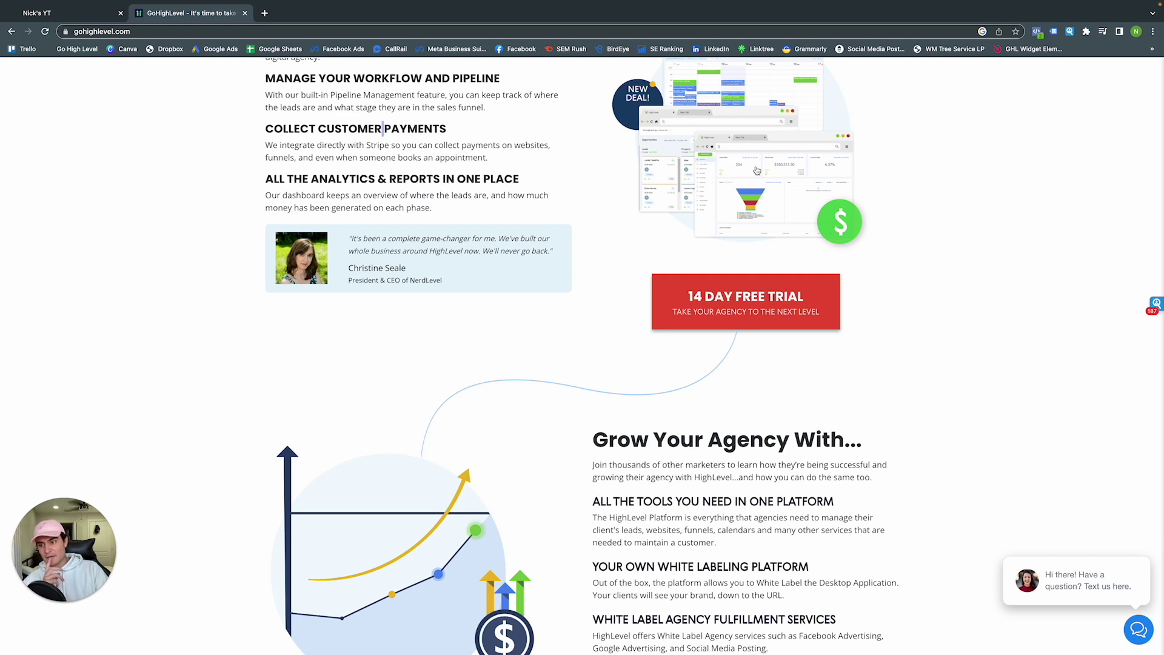
{"action": "scroll", "coordinate": [792, 194], "scroll_direction": "down", "scroll_amount": 3}
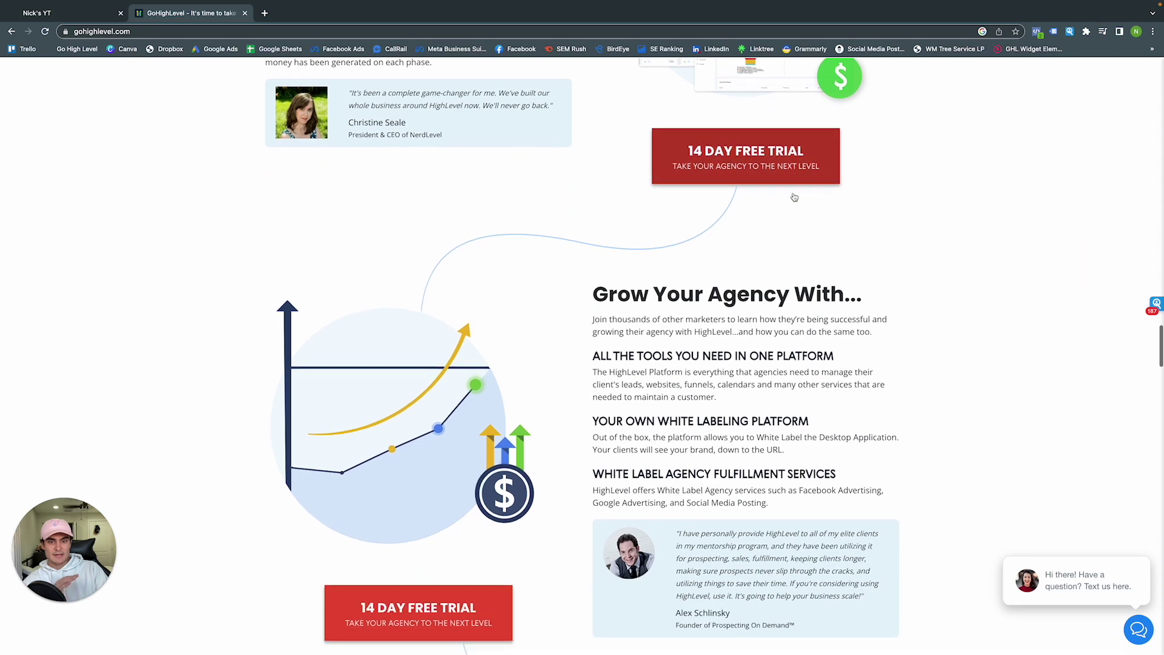
Scroll down through the comparison table, Pricing plans and the footer
{"action": "scroll", "coordinate": [795, 197], "scroll_direction": "down", "scroll_amount": 2}
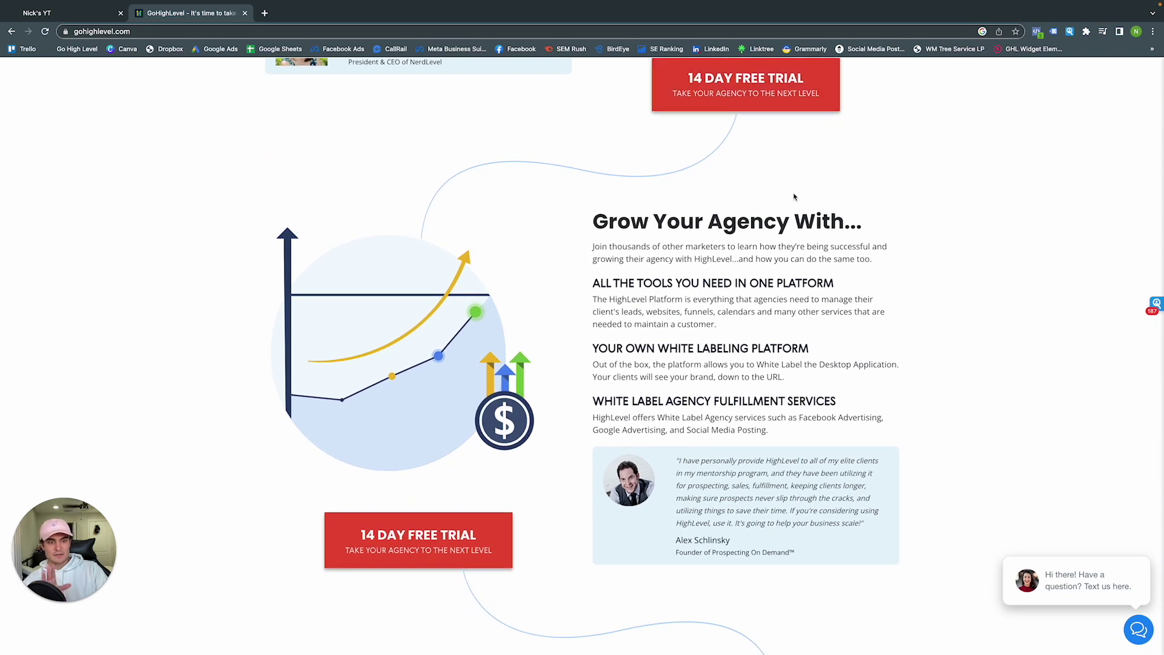
{"action": "scroll", "coordinate": [795, 197], "scroll_direction": "down", "scroll_amount": 6}
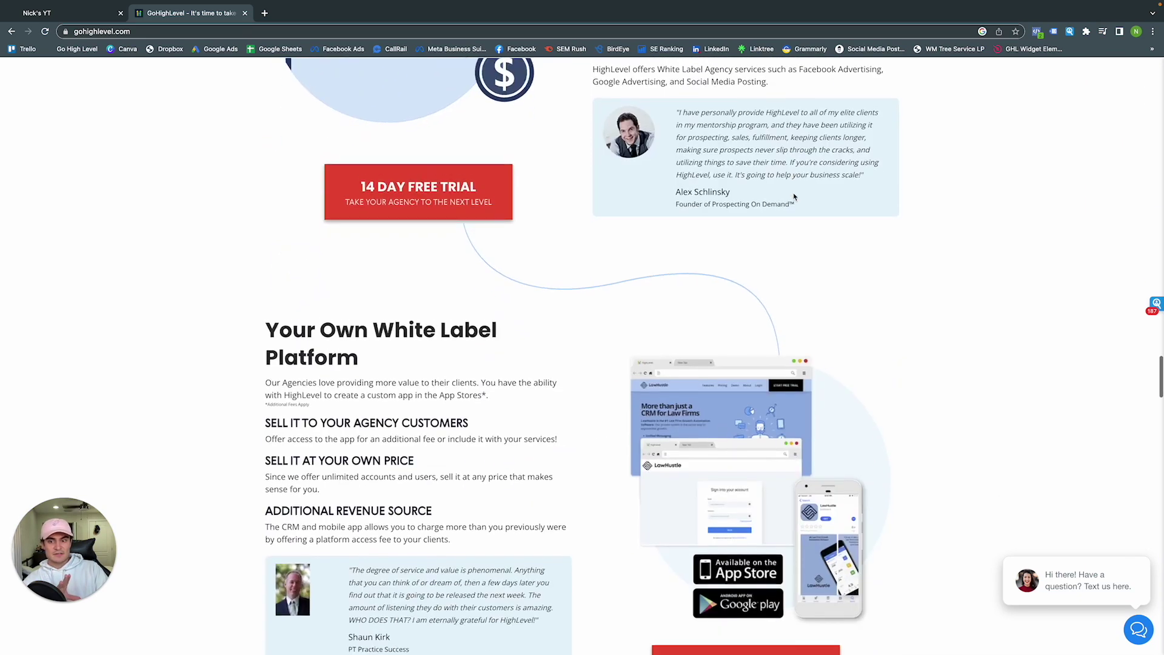
{"action": "scroll", "coordinate": [543, 286], "scroll_direction": "down", "scroll_amount": 10}
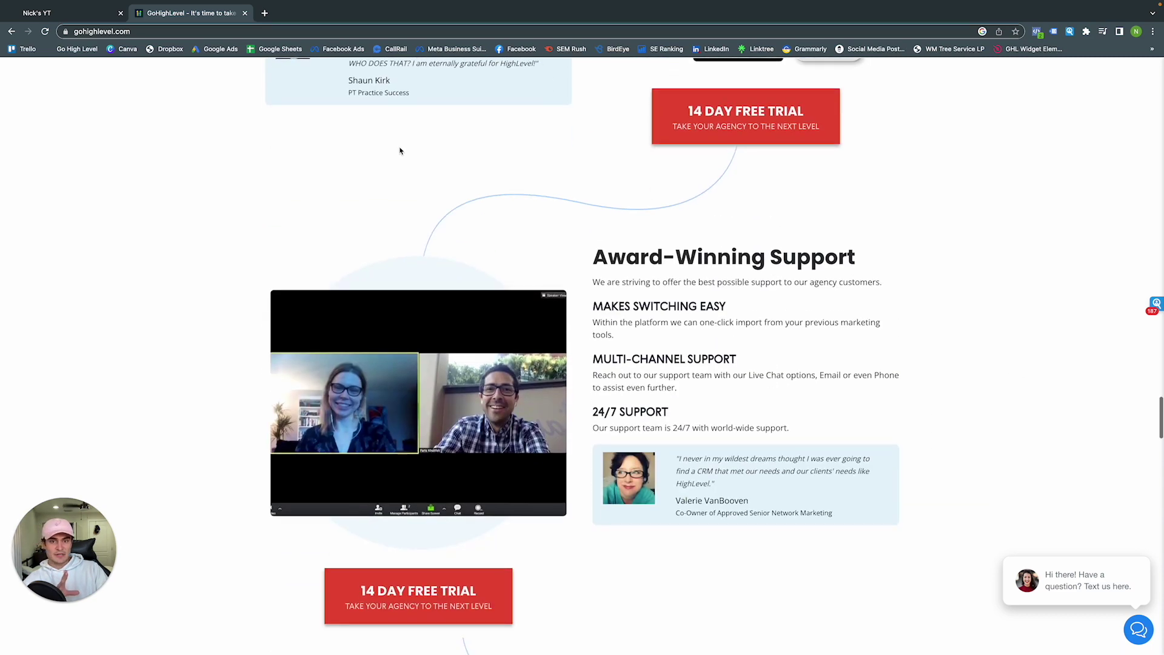
{"action": "scroll", "coordinate": [420, 151], "scroll_direction": "down", "scroll_amount": 15}
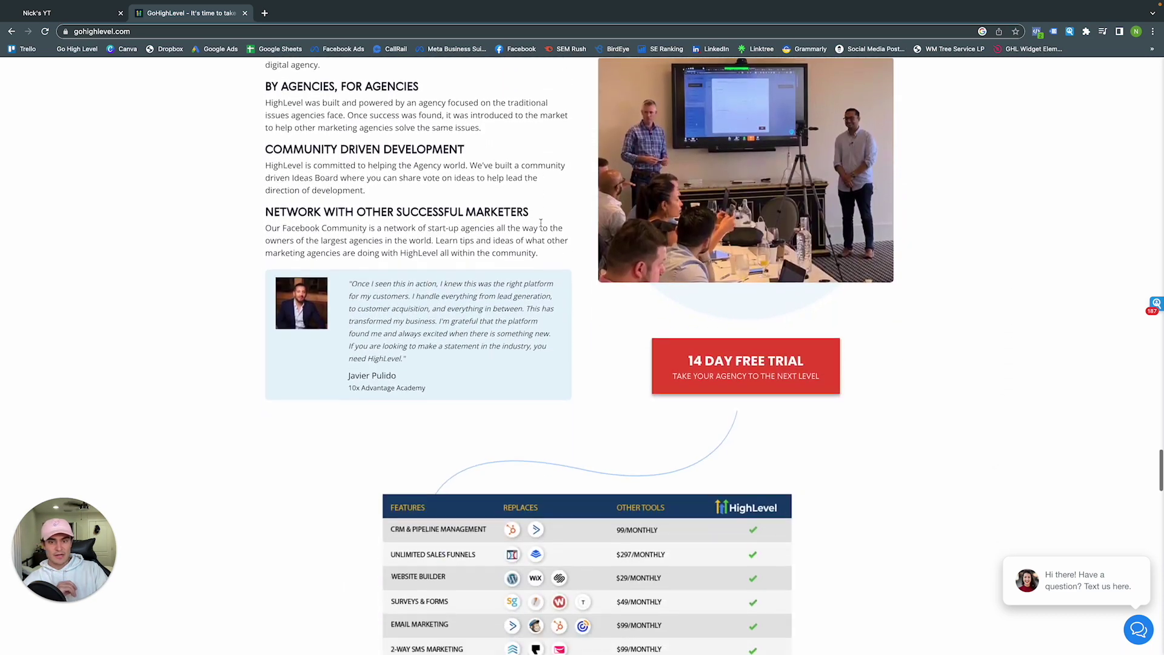
{"action": "scroll", "coordinate": [541, 226], "scroll_direction": "down", "scroll_amount": 1}
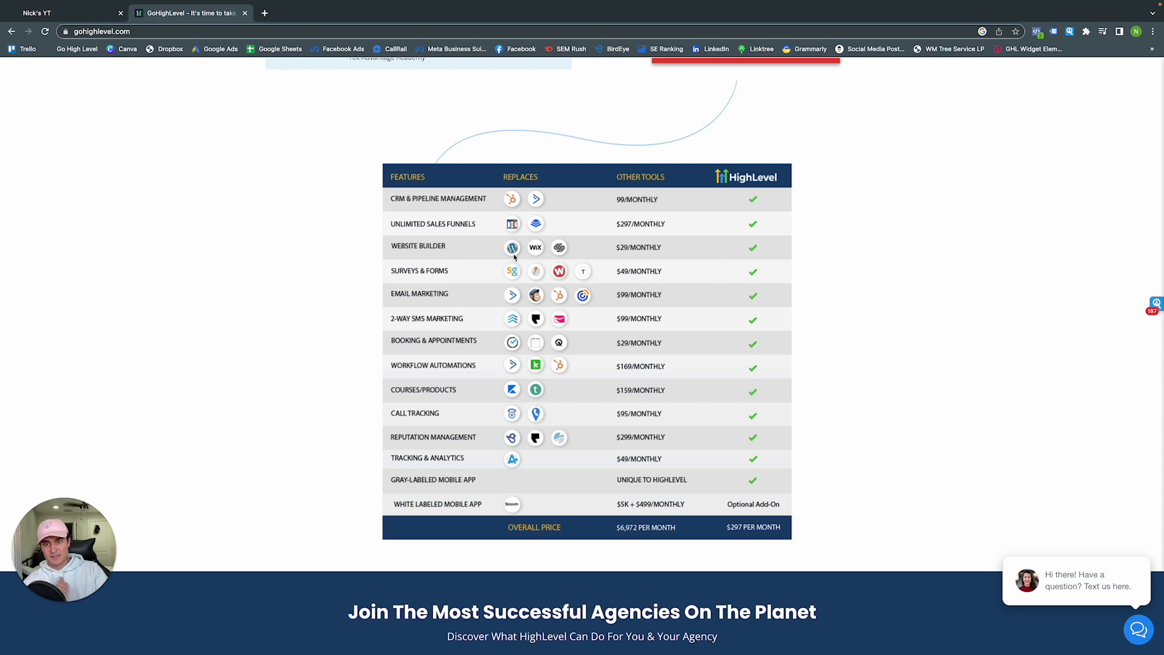
{"action": "scroll", "coordinate": [516, 257], "scroll_direction": "down", "scroll_amount": 9}
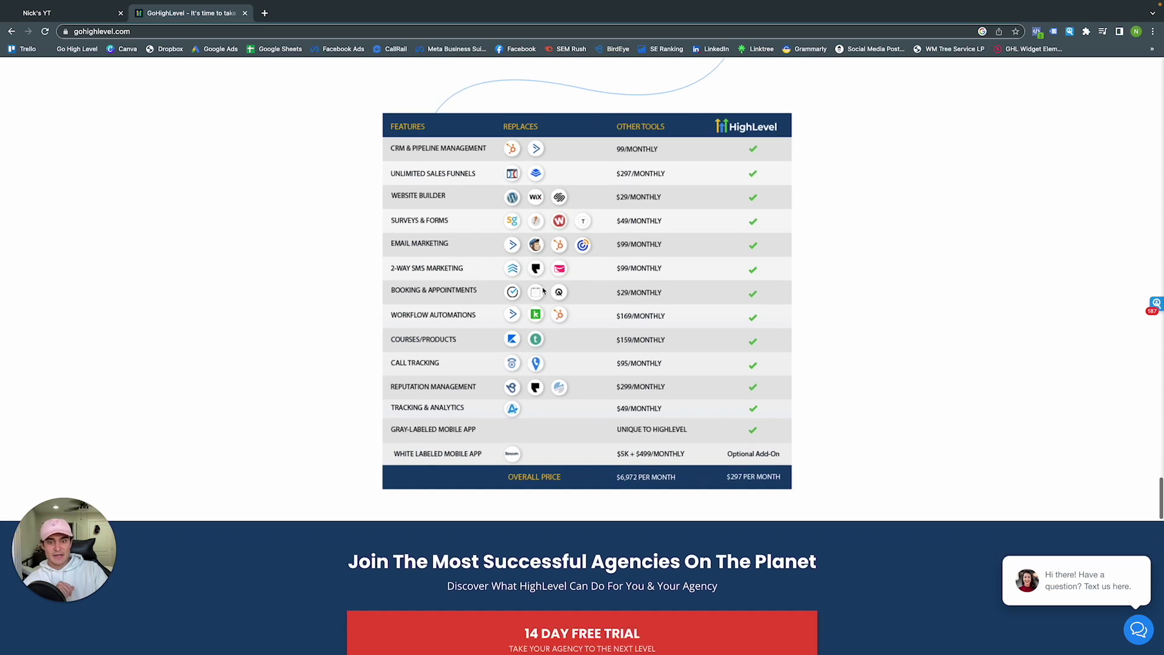
{"action": "scroll", "coordinate": [543, 291], "scroll_direction": "down", "scroll_amount": 6}
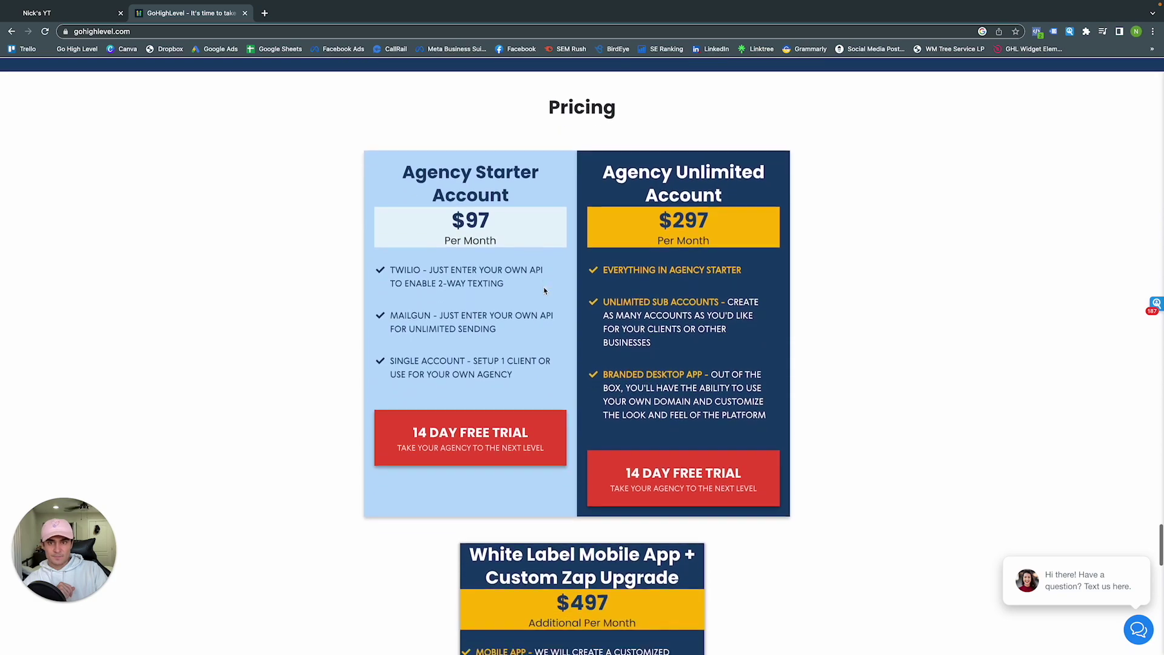
Scroll back up the homepage, then switch to the HighLevel Agency Dashboard tab
{"action": "scroll", "coordinate": [545, 292], "scroll_direction": "up", "scroll_amount": 5}
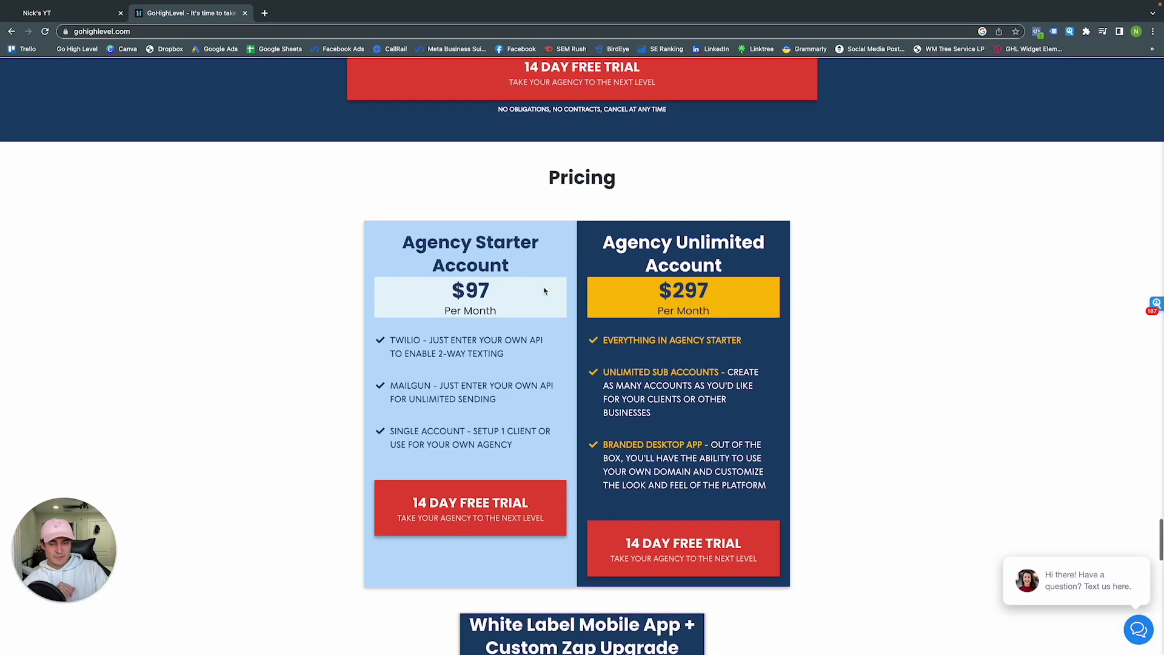
{"action": "scroll", "coordinate": [544, 292], "scroll_direction": "down", "scroll_amount": 19}
{"action": "scroll", "coordinate": [545, 291], "scroll_direction": "down", "scroll_amount": 2}
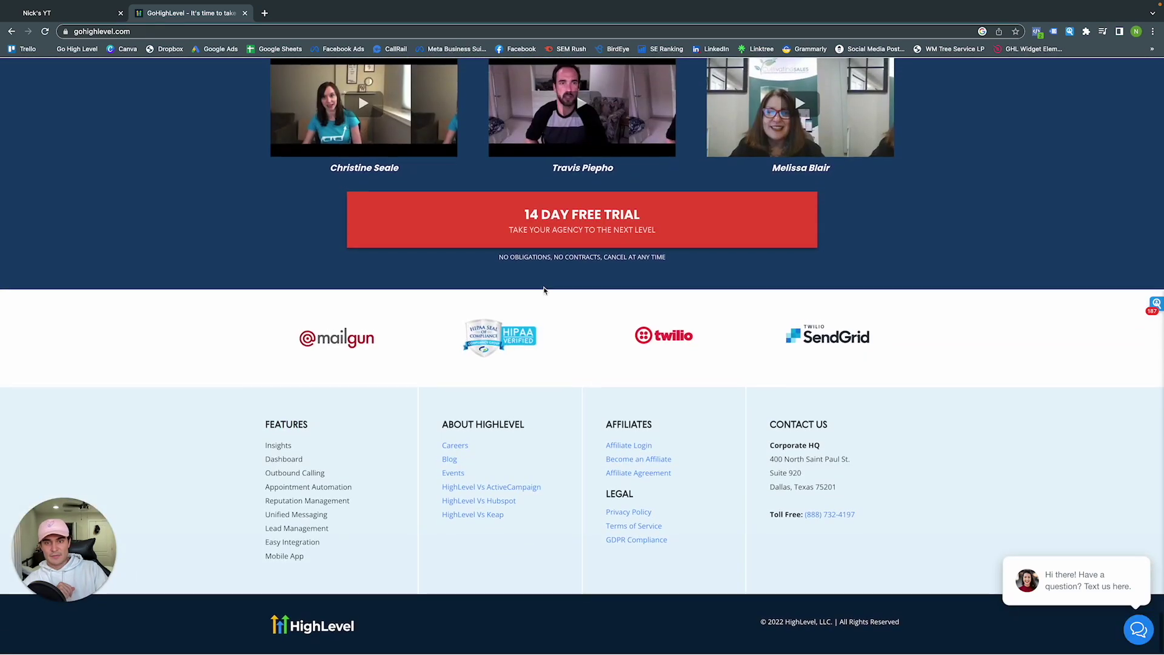
{"action": "scroll", "coordinate": [544, 292], "scroll_direction": "up", "scroll_amount": 20}
{"action": "scroll", "coordinate": [544, 292], "scroll_direction": "up", "scroll_amount": 20}
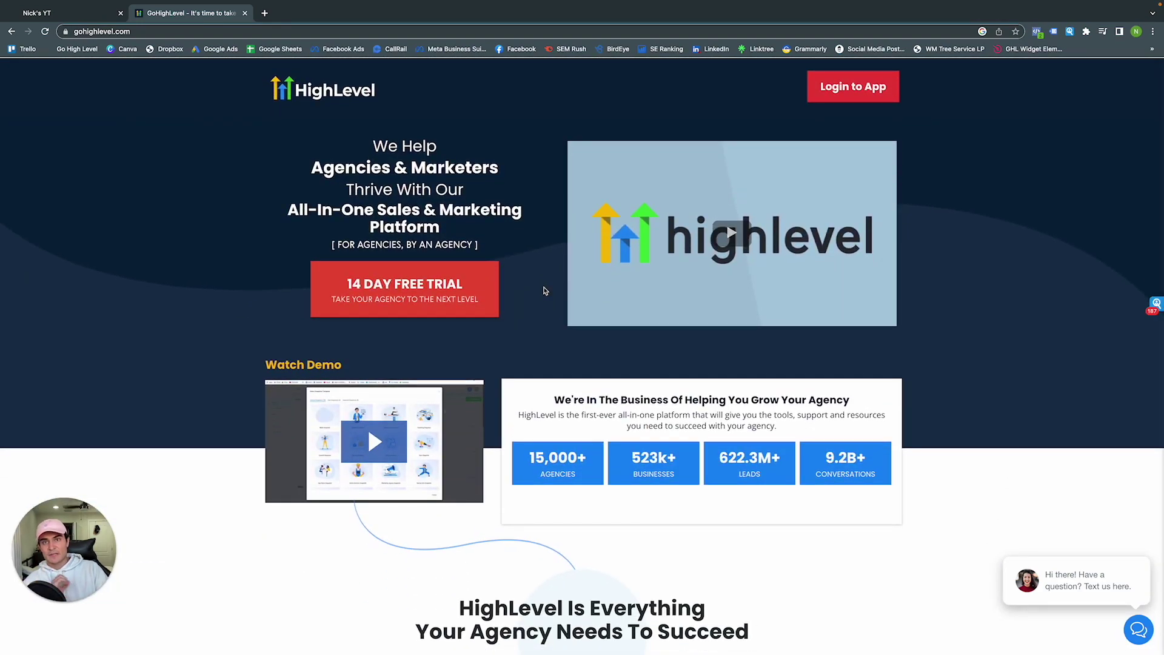
{"action": "key", "text": "ctrl+shift+Tab"}
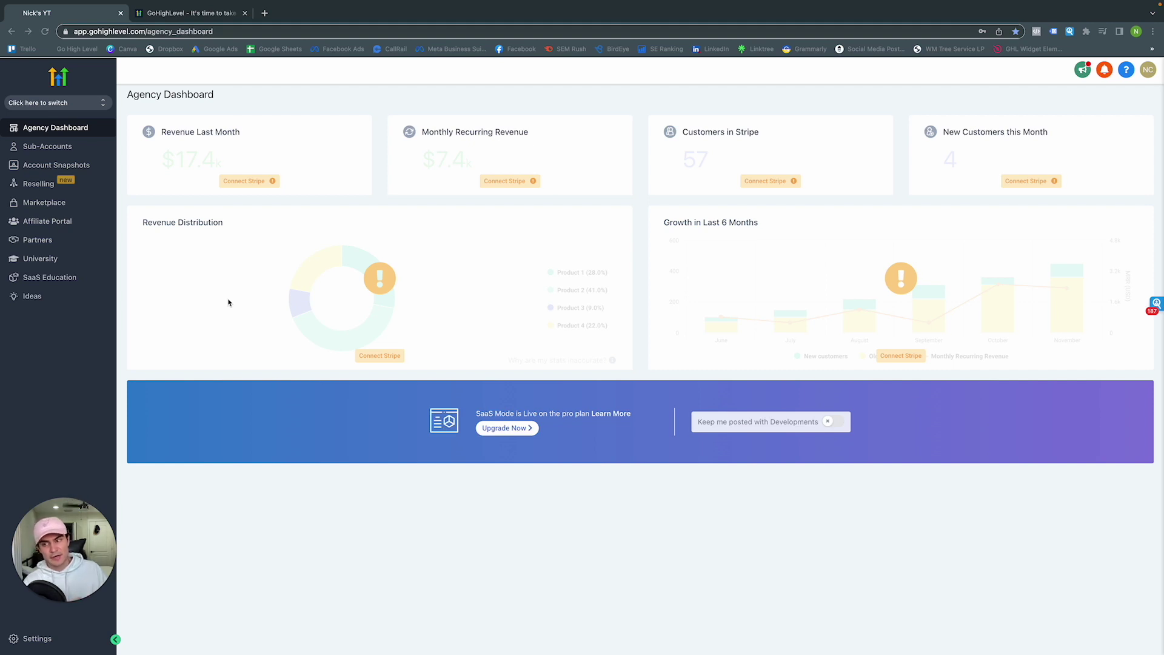
In Phone System - Twilio settings, clear the Account SID, disable automatic sub-accounts, and open a new tab
{"action": "left_click", "coordinate": [37, 639]}
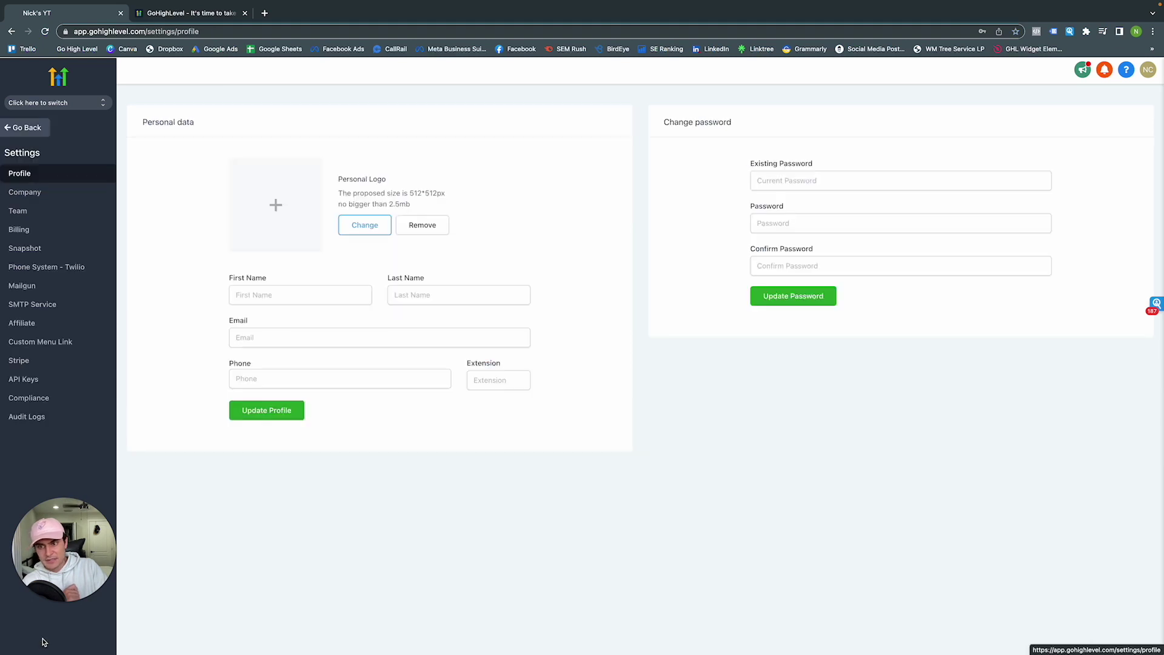
{"action": "left_click", "coordinate": [48, 268]}
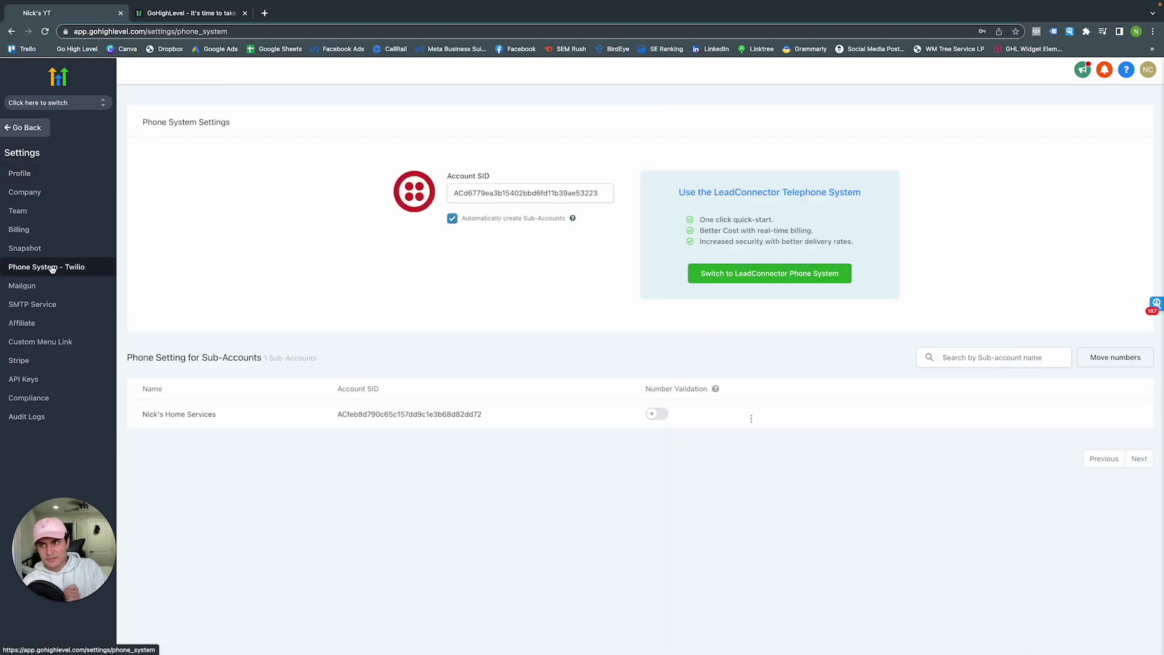
{"action": "double_click", "coordinate": [505, 192]}
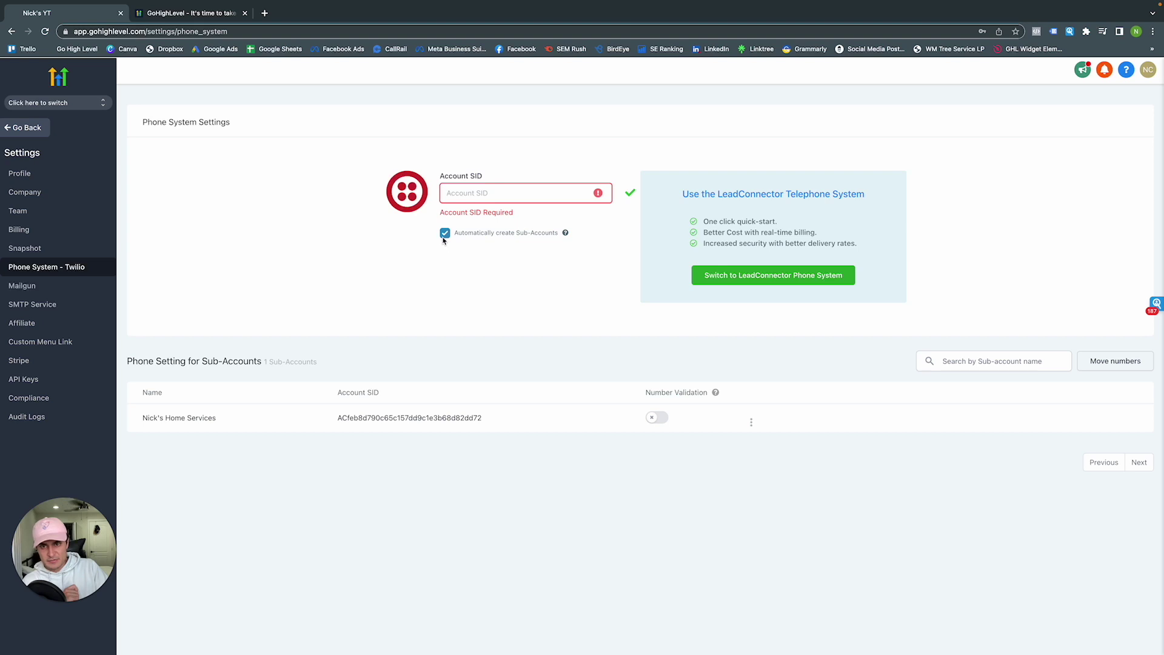
{"action": "left_click", "coordinate": [445, 233]}
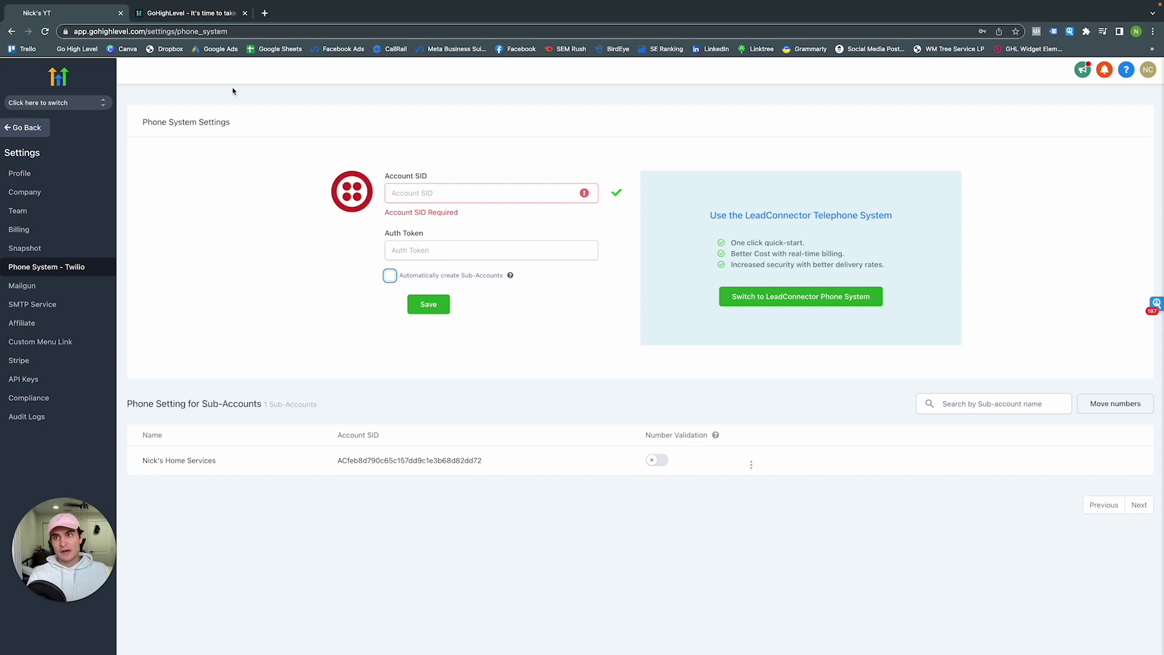
{"action": "left_click", "coordinate": [264, 13]}
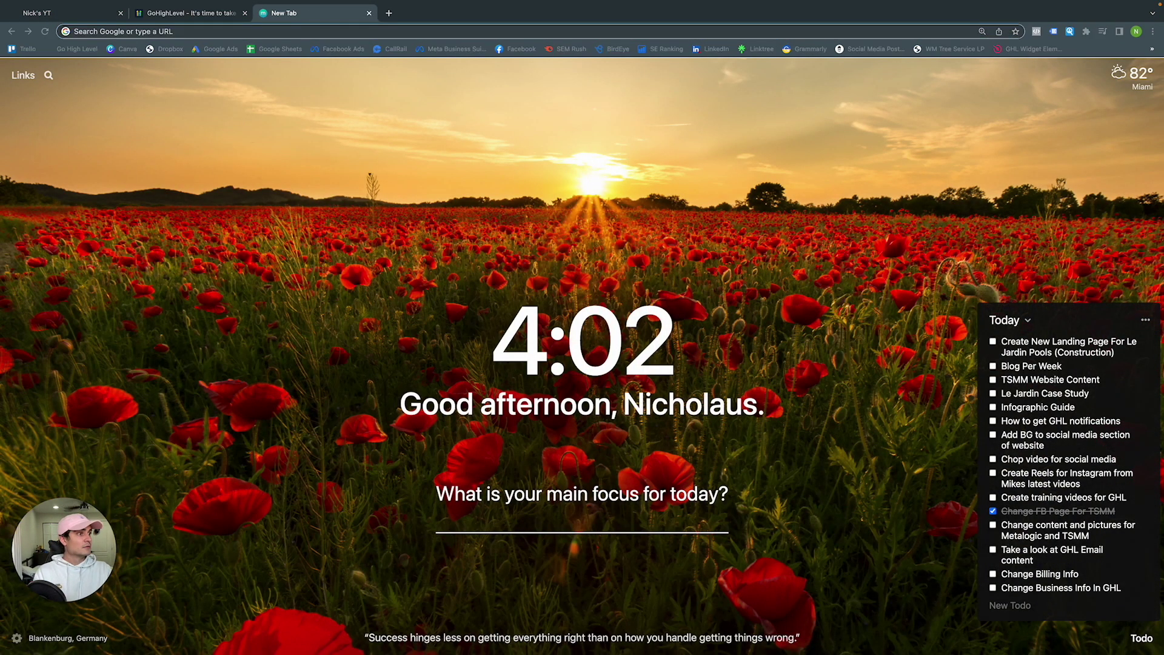
Go to the Twilio console tab showing the account credentials
{"action": "left_click", "coordinate": [398, 10]}
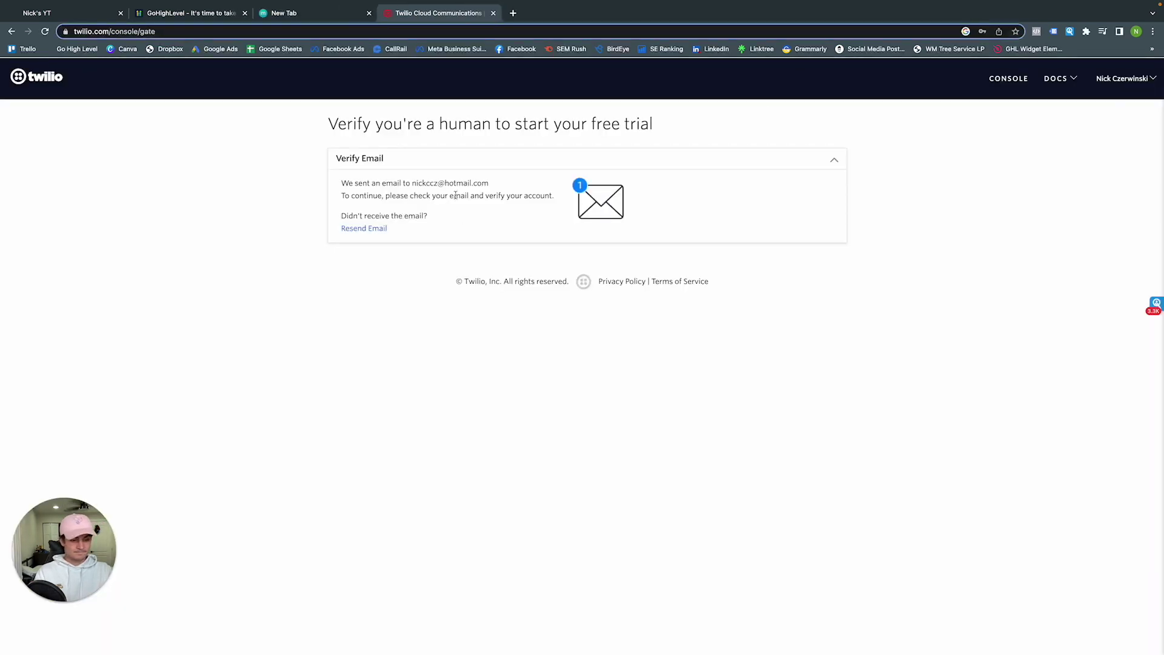
{"action": "mouse_move", "coordinate": [973, 5]}
{"action": "scroll", "coordinate": [582, 327], "scroll_direction": "left", "scroll_amount": 3}
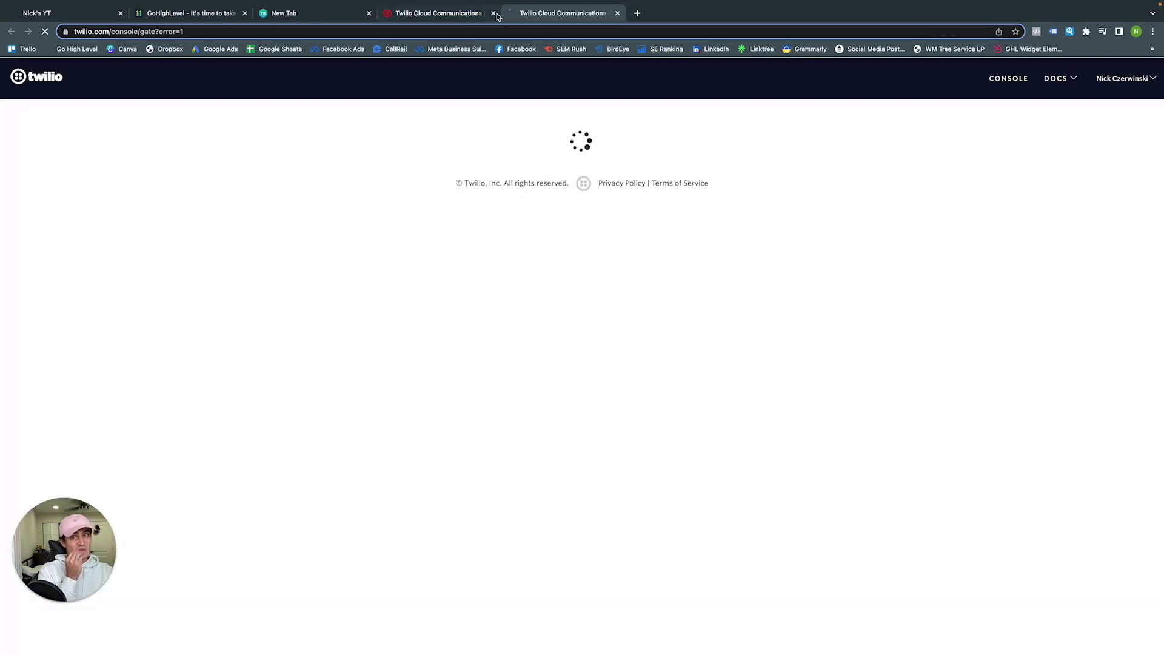
Close the duplicate Twilio and empty tabs, move HighLevel after Twilio, and return to it
{"action": "left_click", "coordinate": [494, 14]}
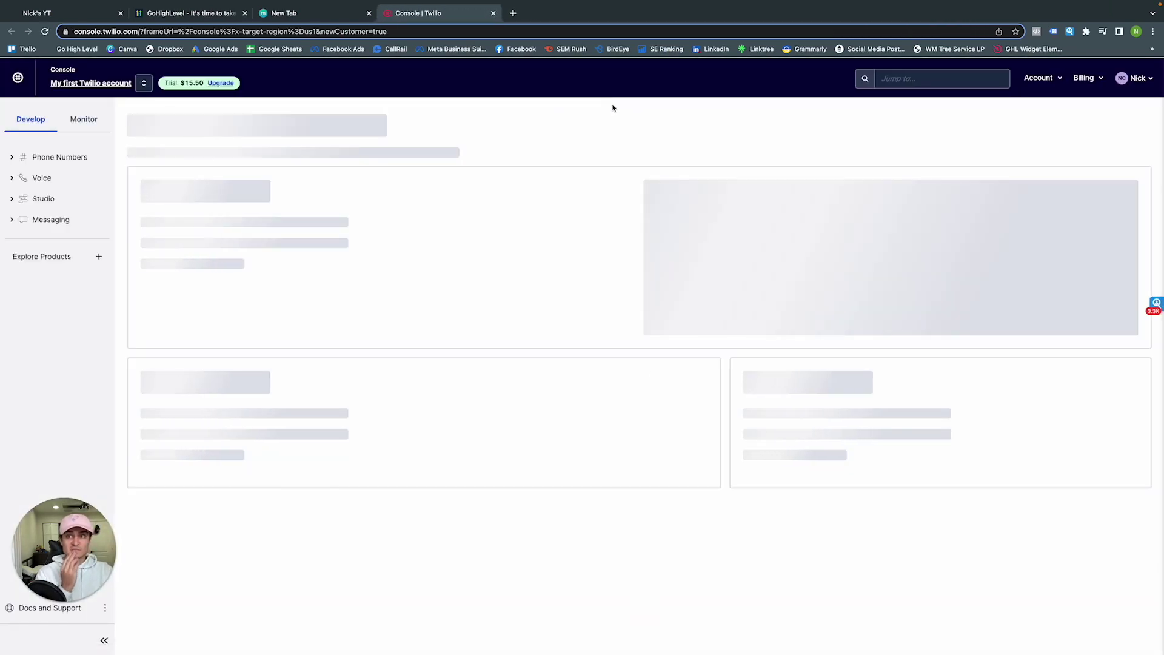
{"action": "left_click", "coordinate": [312, 13]}
{"action": "left_click", "coordinate": [369, 12]}
{"action": "left_click_drag", "start_coordinate": [203, 15], "coordinate": [302, 22]}
{"action": "left_click", "coordinate": [85, 15]}
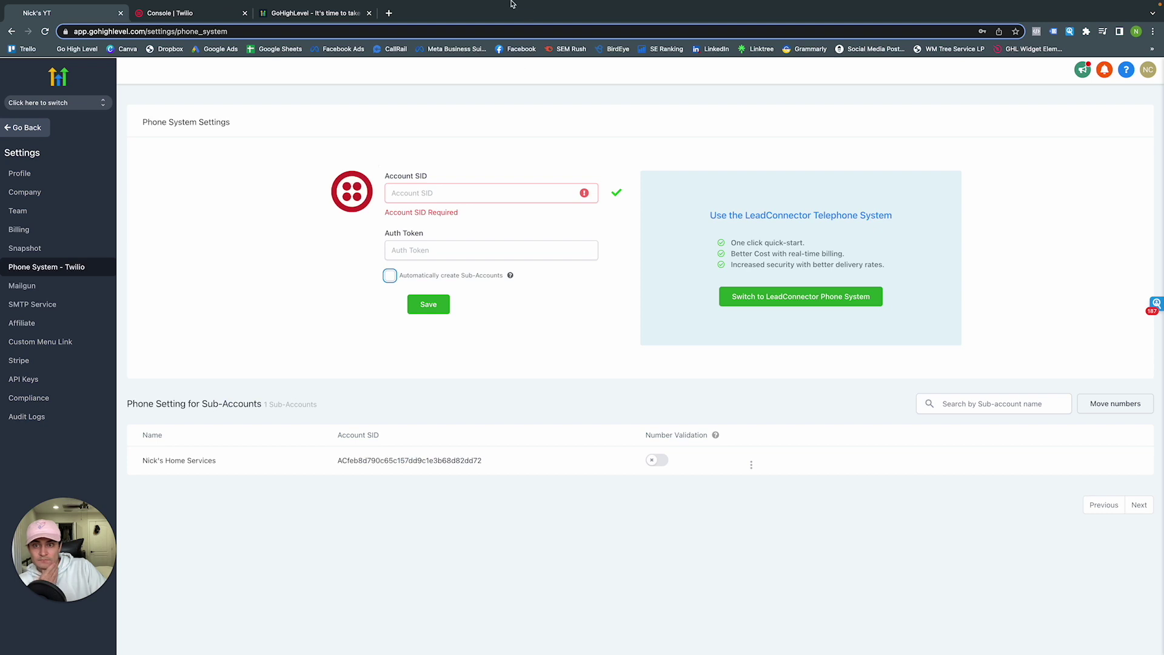
Use Go Back in the settings sidebar to return to the Agency Dashboard
{"action": "left_click", "coordinate": [27, 128]}
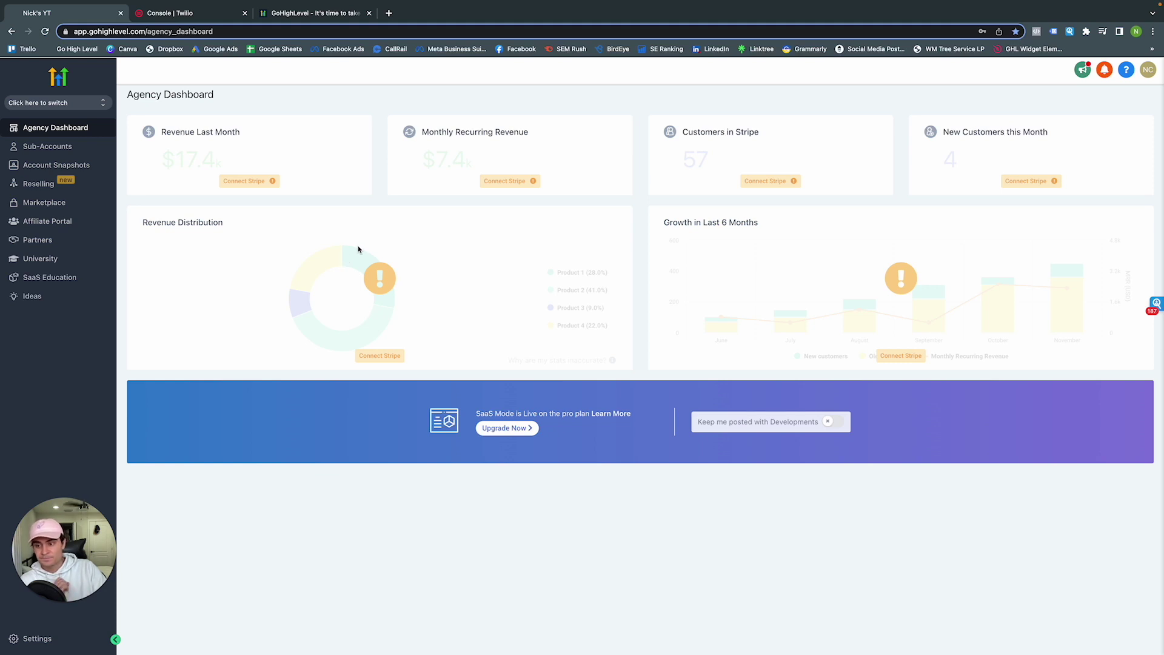
Reopen Settings > Phone System - Twilio to see the Account SID and sub-account list
{"action": "left_click", "coordinate": [37, 639]}
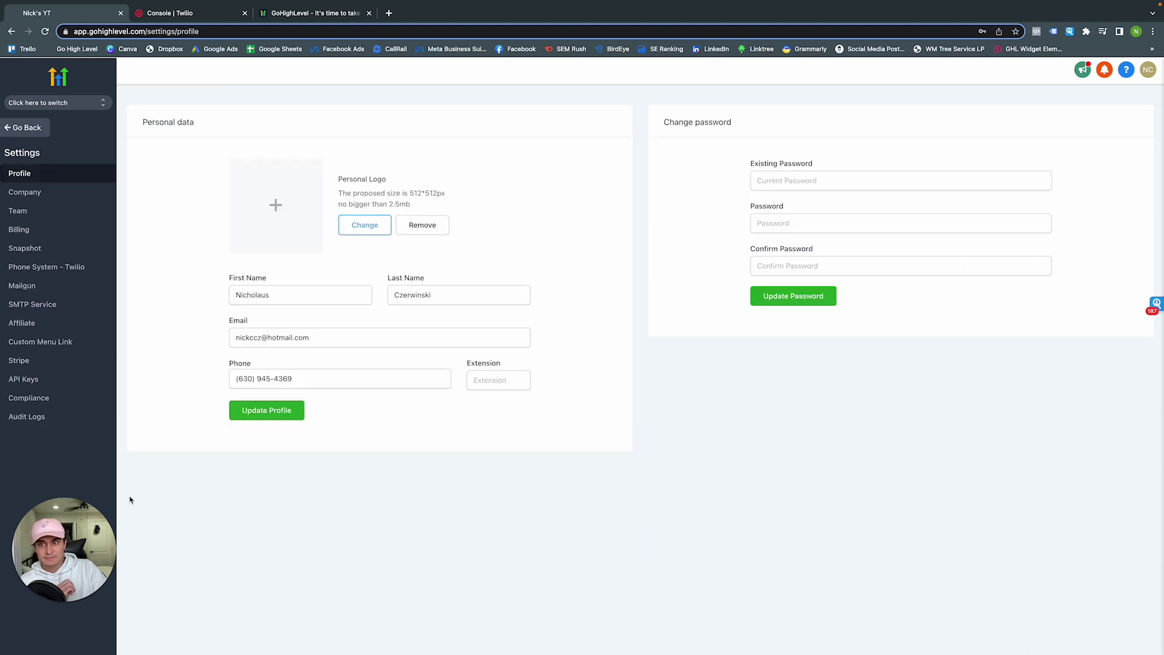
{"action": "left_click", "coordinate": [33, 272]}
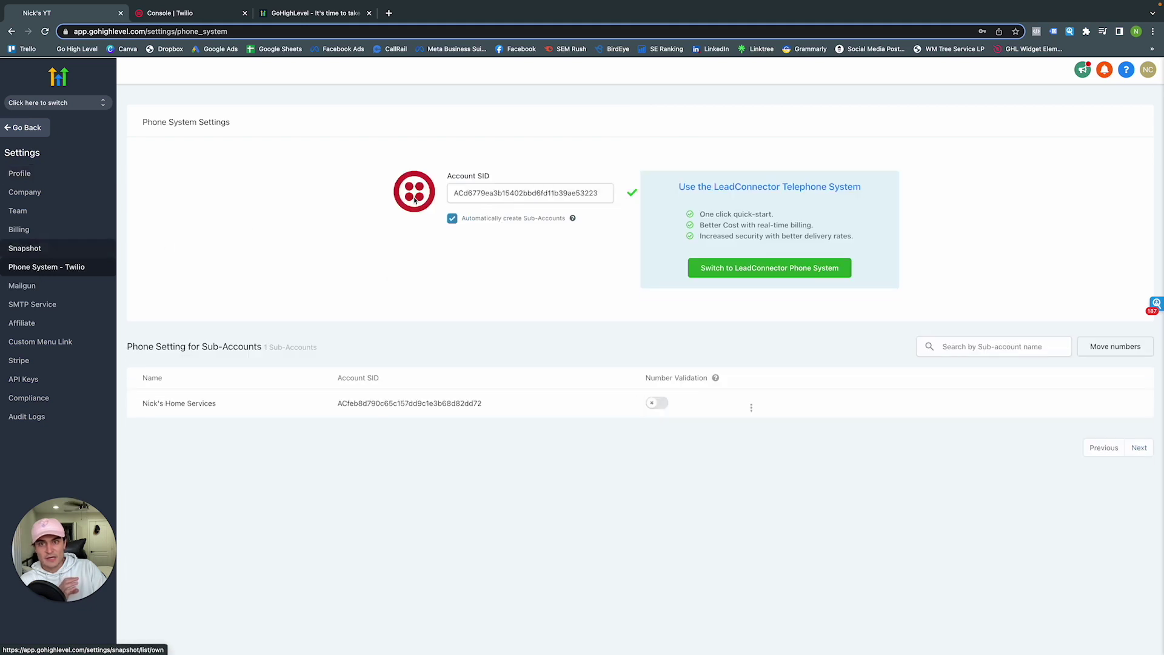
Delete the Account SID, turn off automatic sub-account creation, and copy the SID from Twilio
{"action": "triple_click", "coordinate": [457, 195]}
{"action": "key", "text": "BackSpace"}
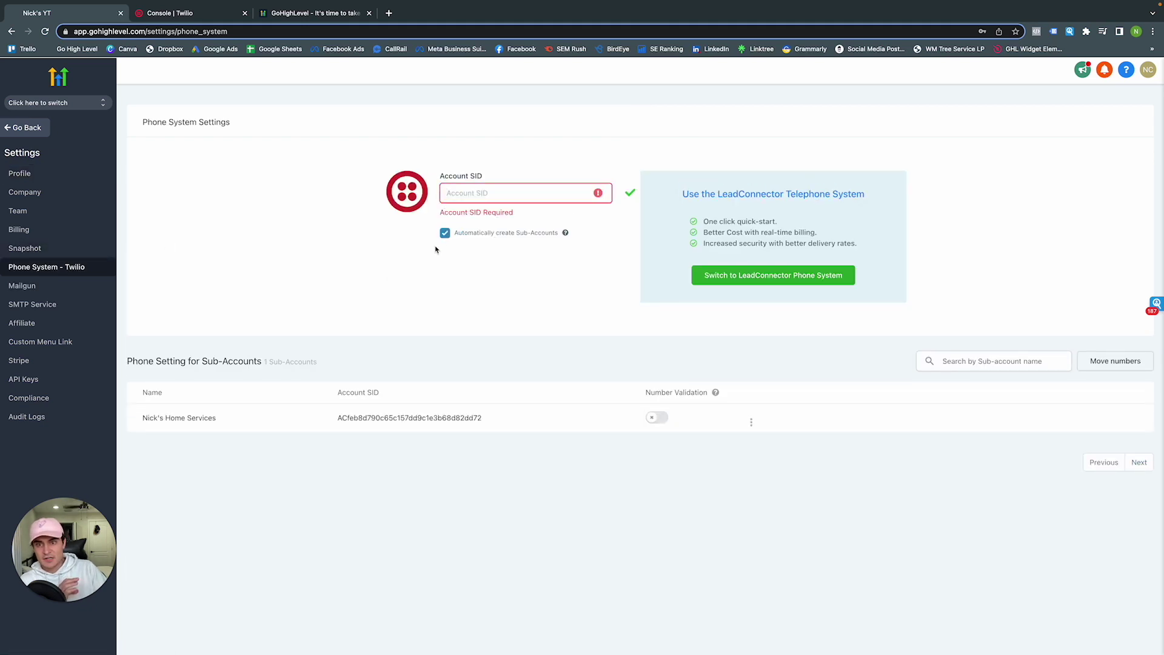
{"action": "left_click", "coordinate": [390, 276]}
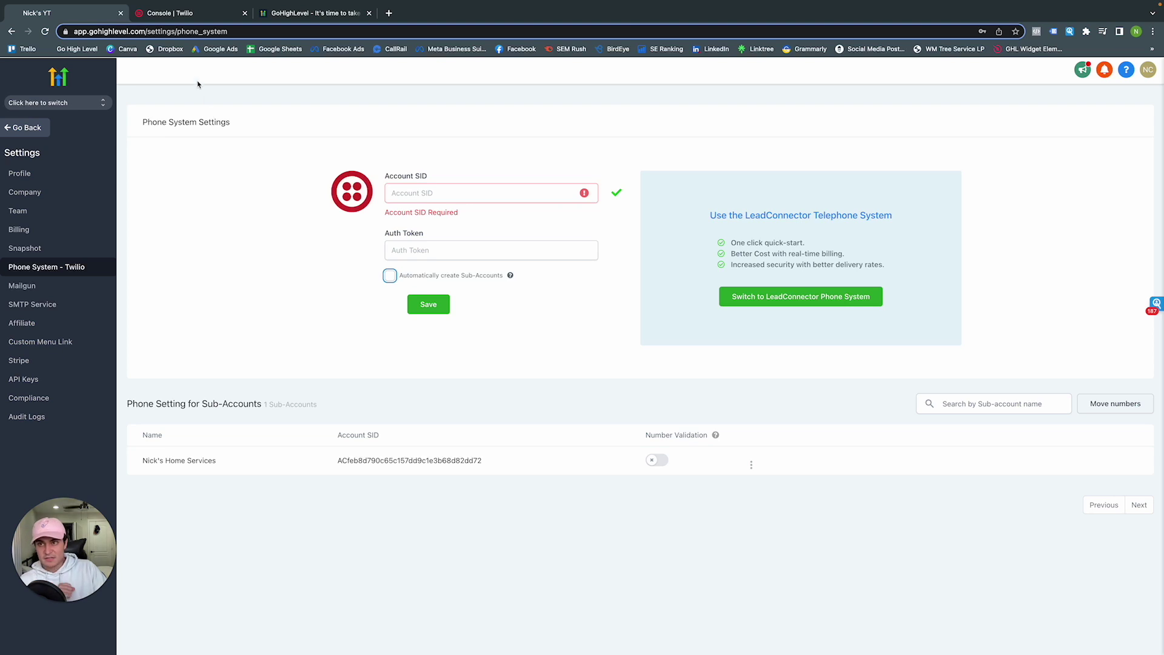
{"action": "left_click", "coordinate": [159, 15]}
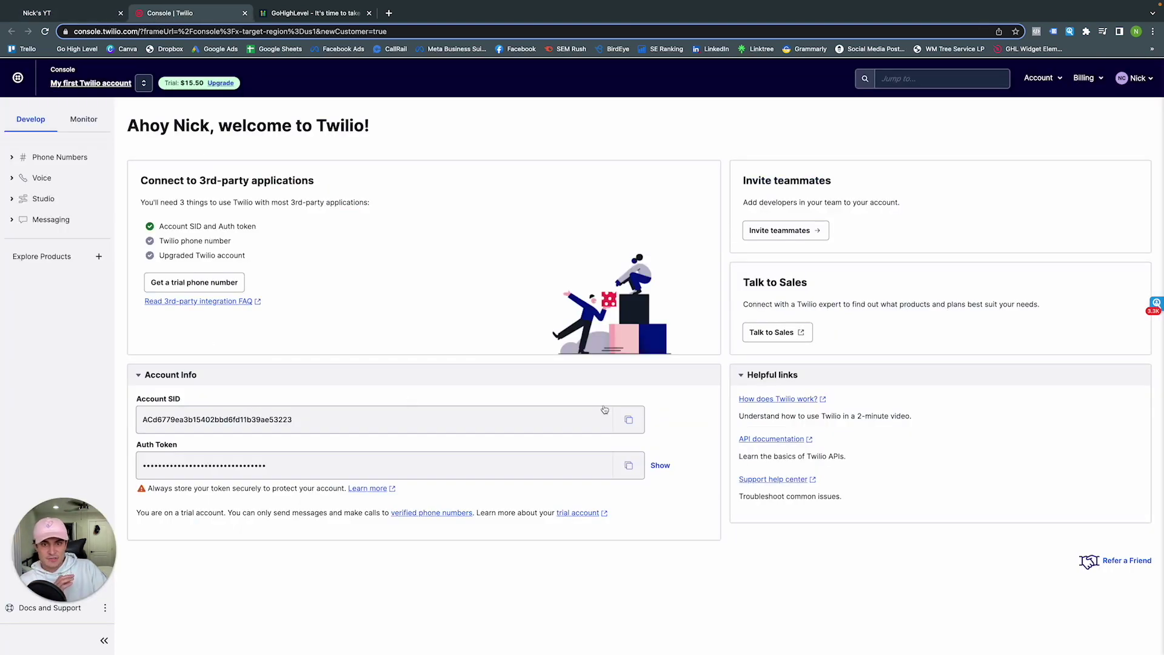
{"action": "left_click", "coordinate": [625, 423]}
Paste the copied Twilio Account SID into HighLevel's Account SID field
{"action": "left_click", "coordinate": [79, 14]}
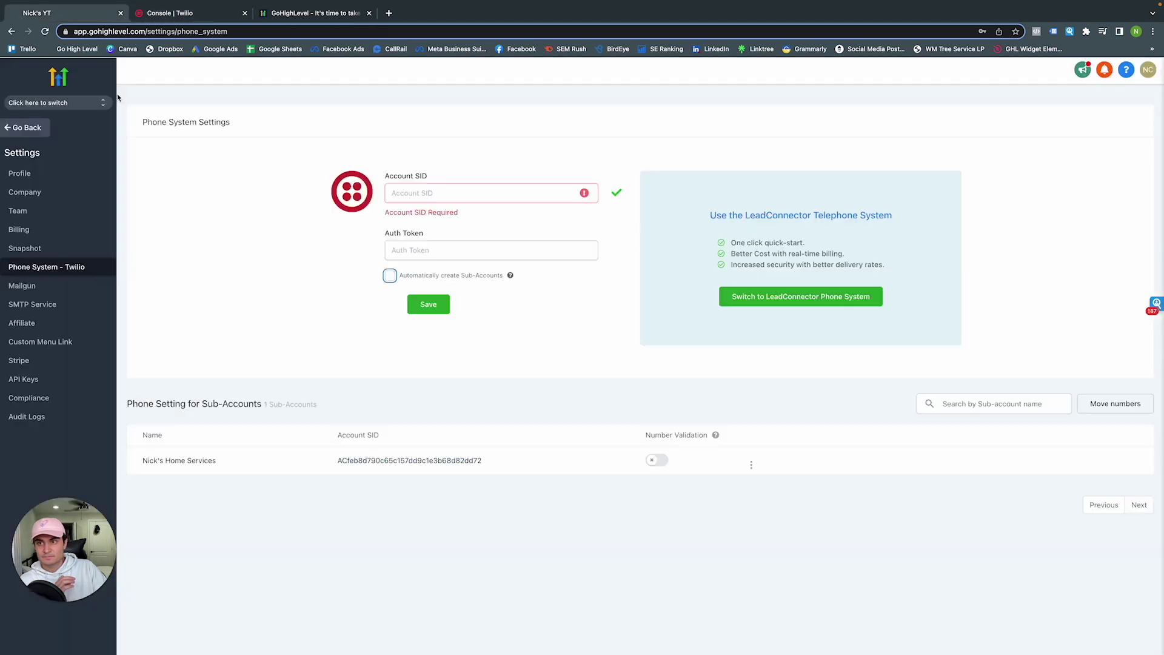
{"action": "left_click", "coordinate": [438, 194]}
{"action": "key", "text": "ctrl+v"}
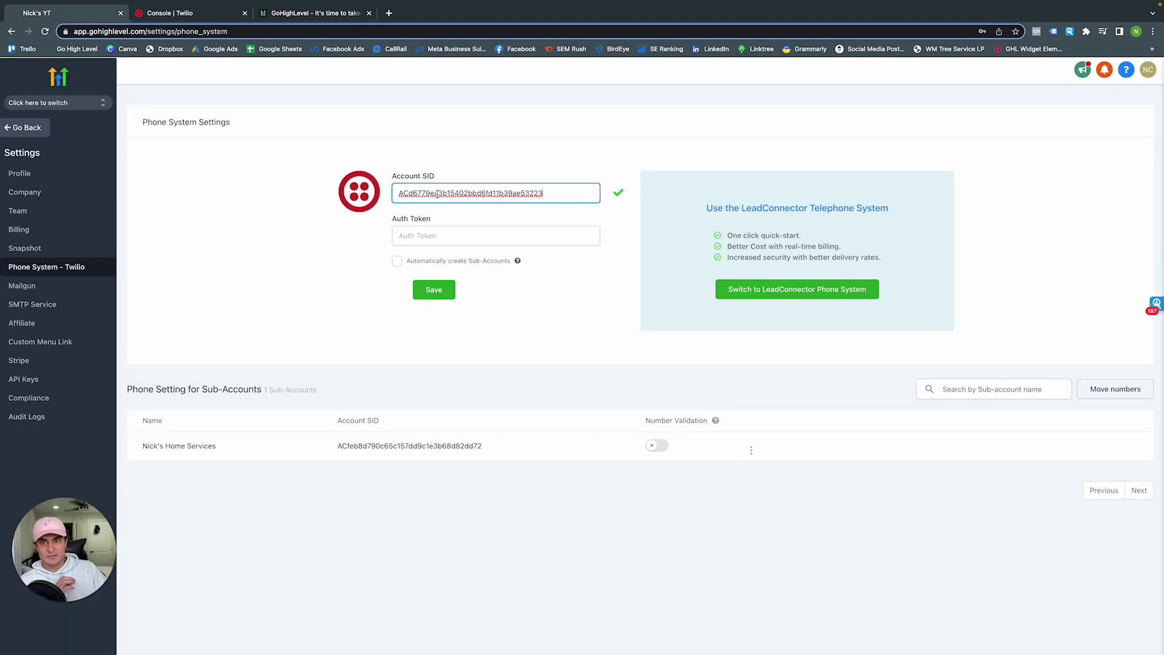
Paste Twilio's Auth Token into HighLevel, re-enable automatic sub-account creation, and save
{"action": "left_click", "coordinate": [156, 16]}
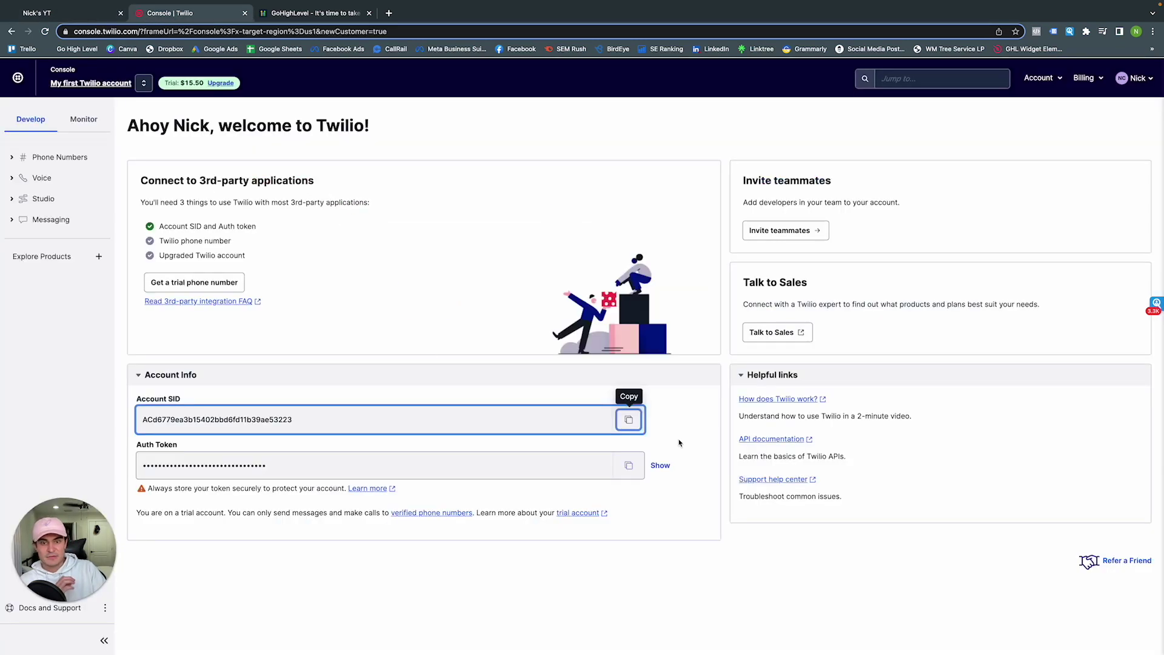
{"action": "left_click", "coordinate": [629, 465]}
{"action": "left_click", "coordinate": [49, 13]}
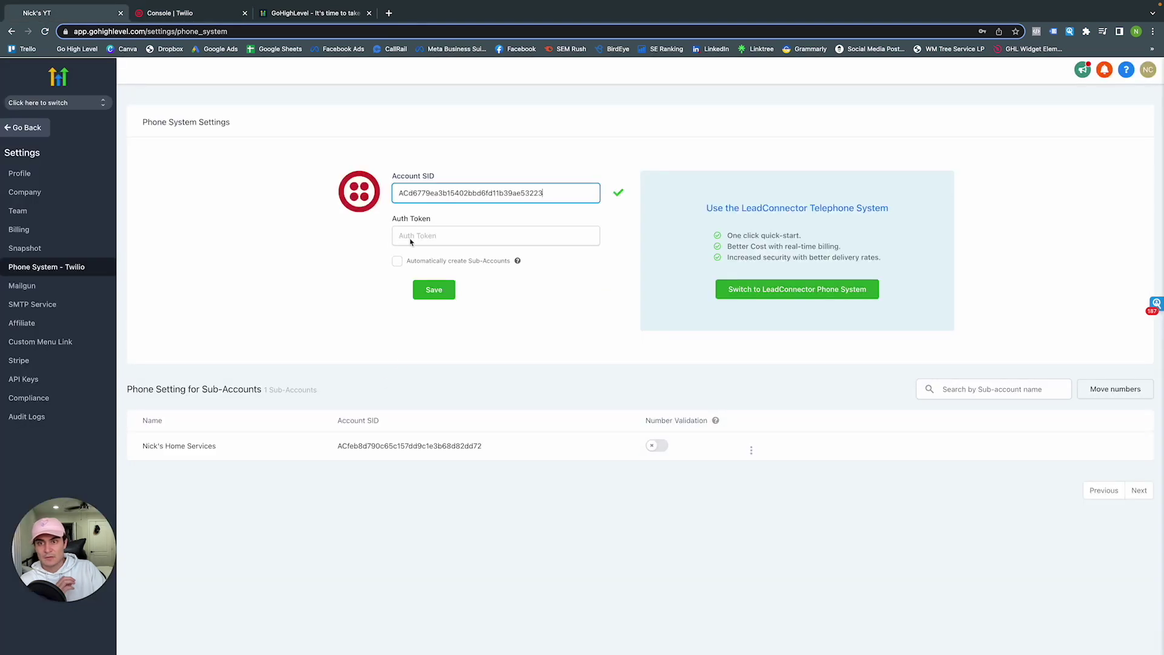
{"action": "left_click", "coordinate": [413, 236]}
{"action": "key", "text": "ctrl+v"}
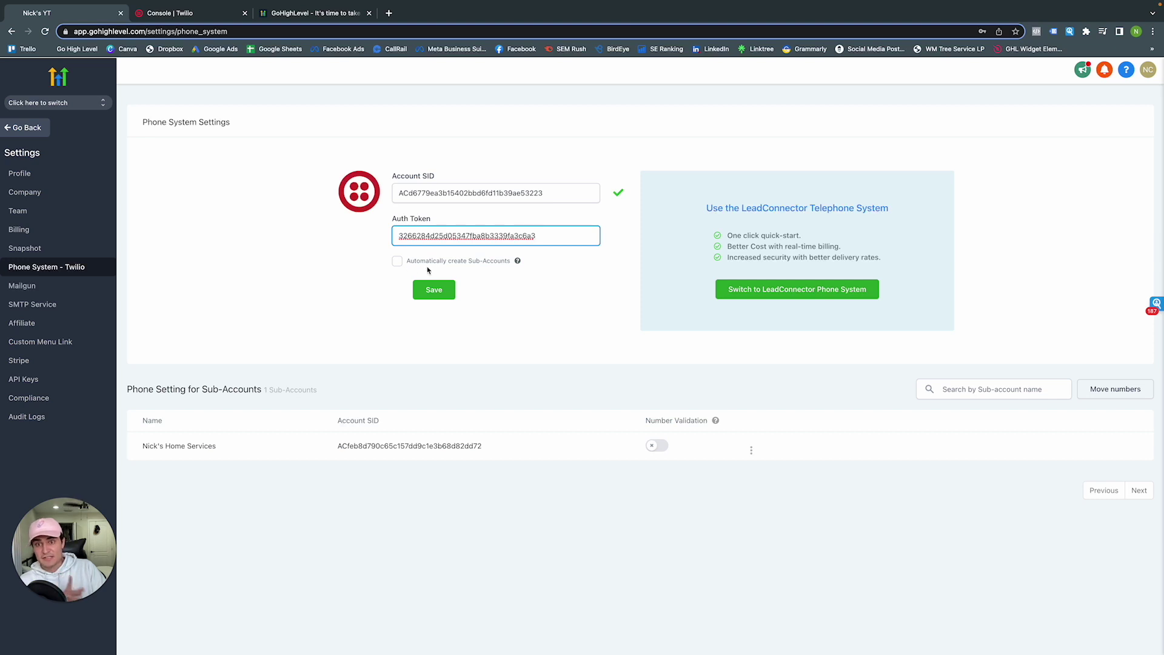
{"action": "left_click", "coordinate": [397, 263]}
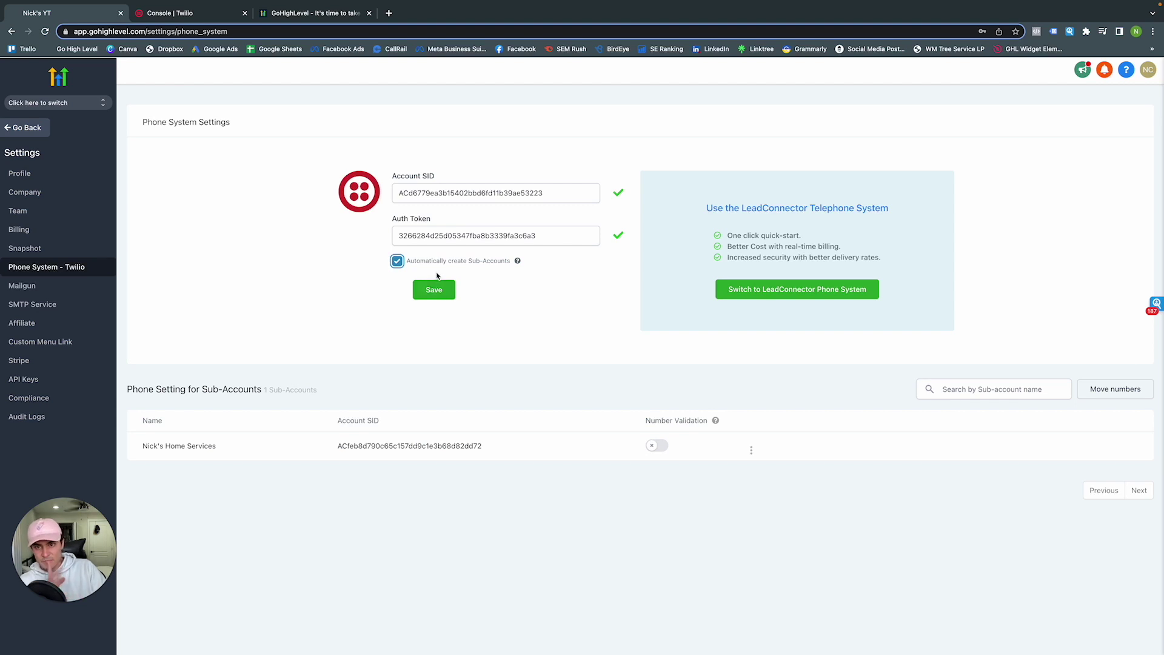
{"action": "left_click", "coordinate": [440, 292]}
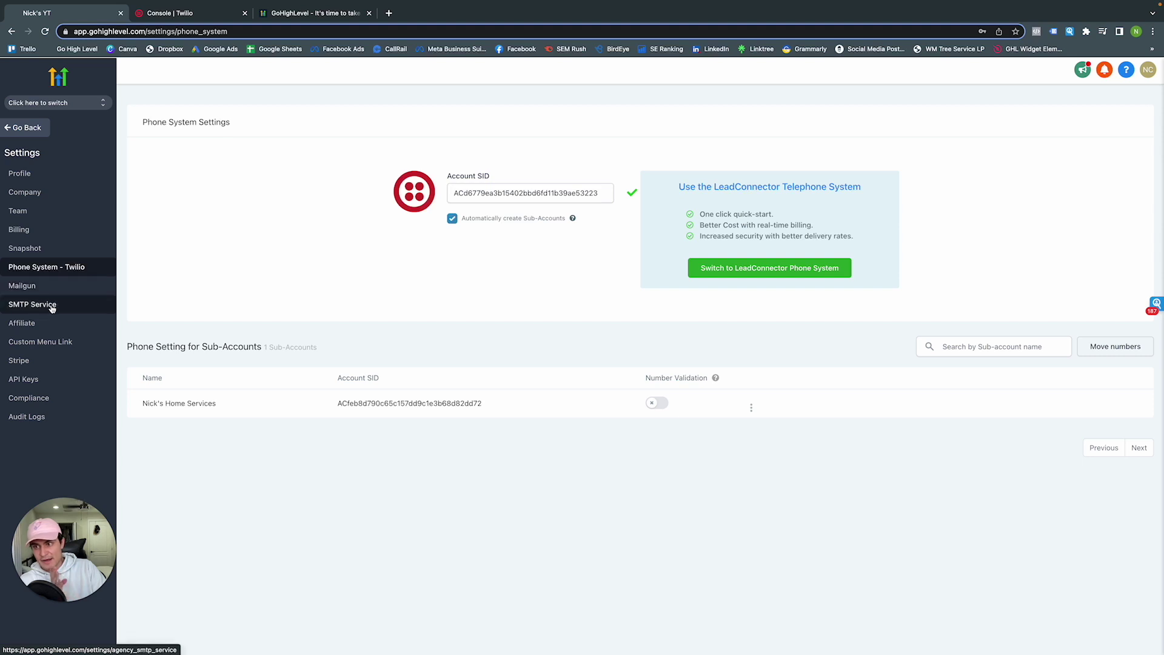
Try adding a Gmail SMTP service, then discard it and return to the agency dashboard
{"action": "left_click", "coordinate": [29, 307]}
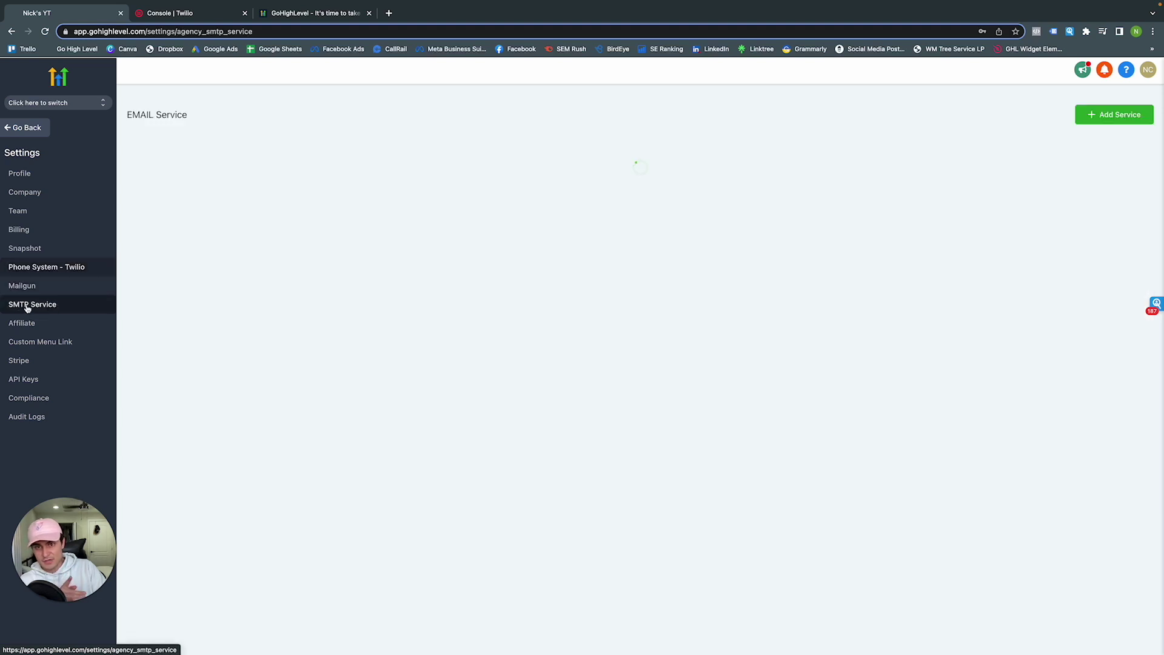
{"action": "left_click", "coordinate": [1110, 118]}
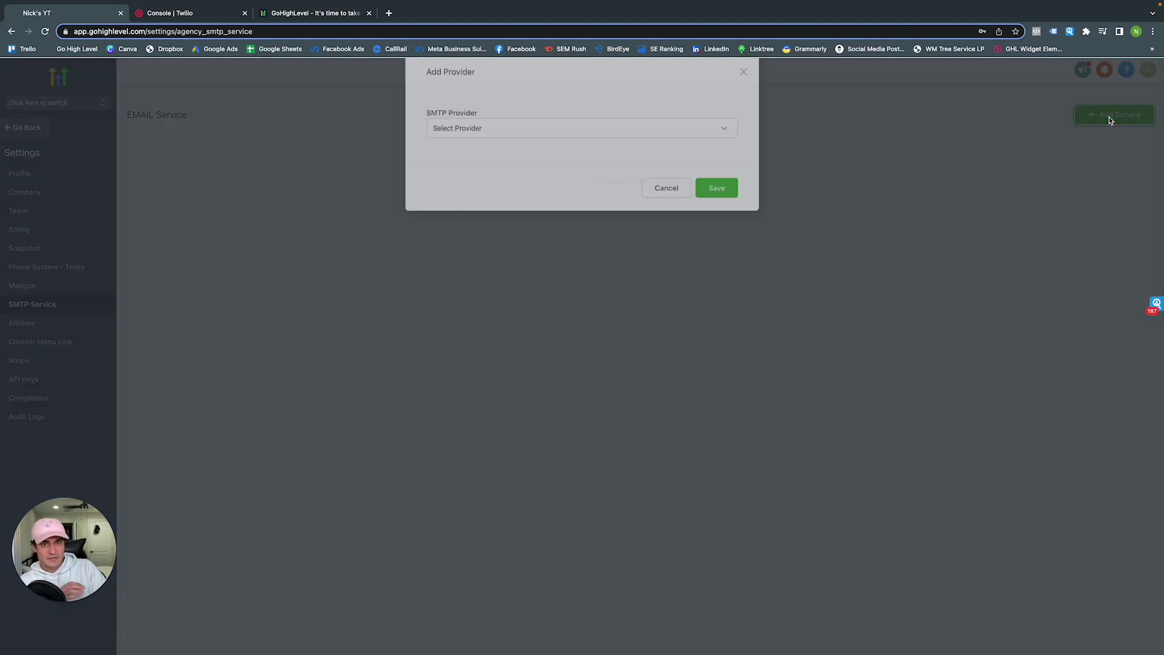
{"action": "left_click", "coordinate": [625, 154]}
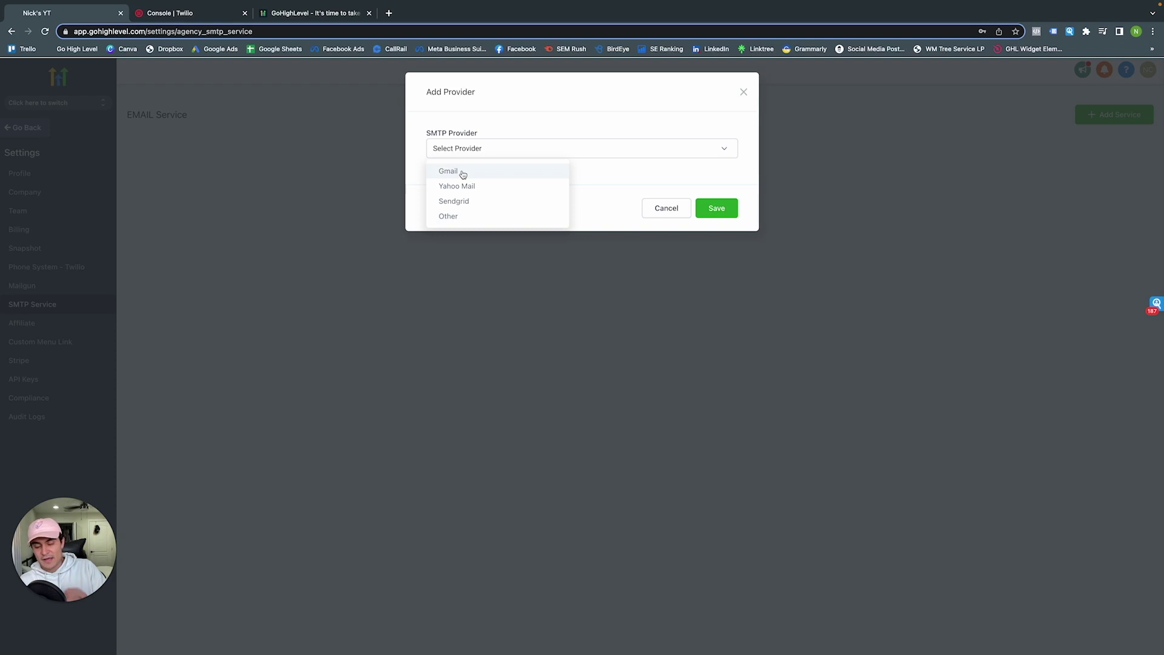
{"action": "left_click", "coordinate": [462, 174]}
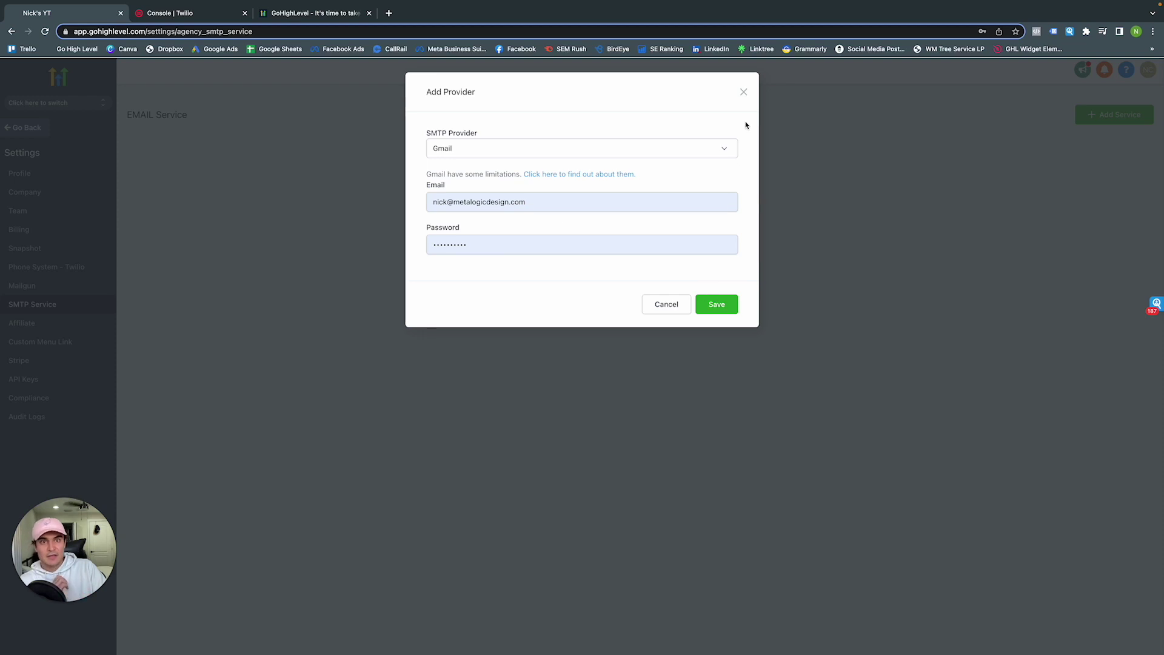
{"action": "left_click", "coordinate": [744, 92]}
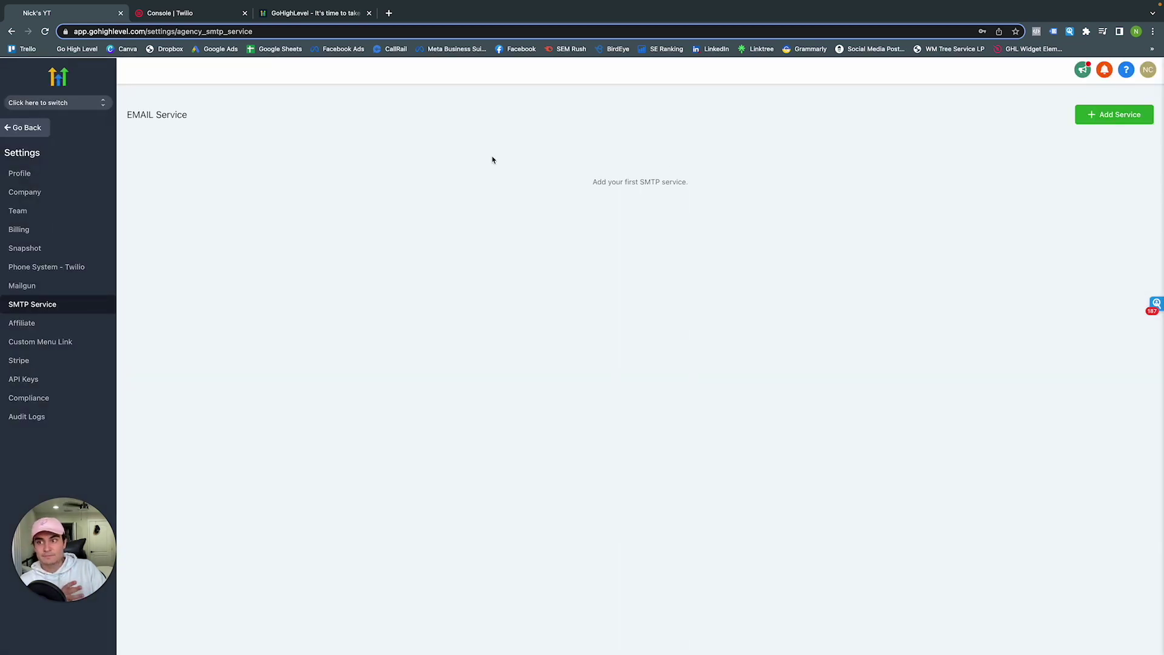
{"action": "left_click", "coordinate": [42, 129]}
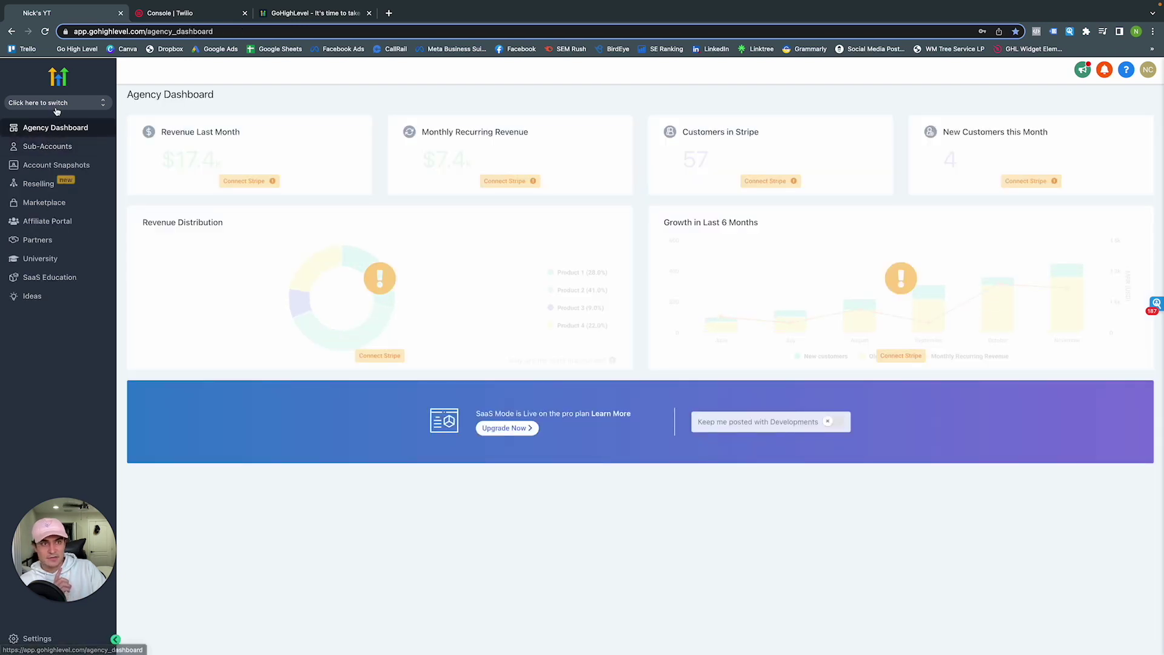
{"action": "left_click", "coordinate": [57, 110]}
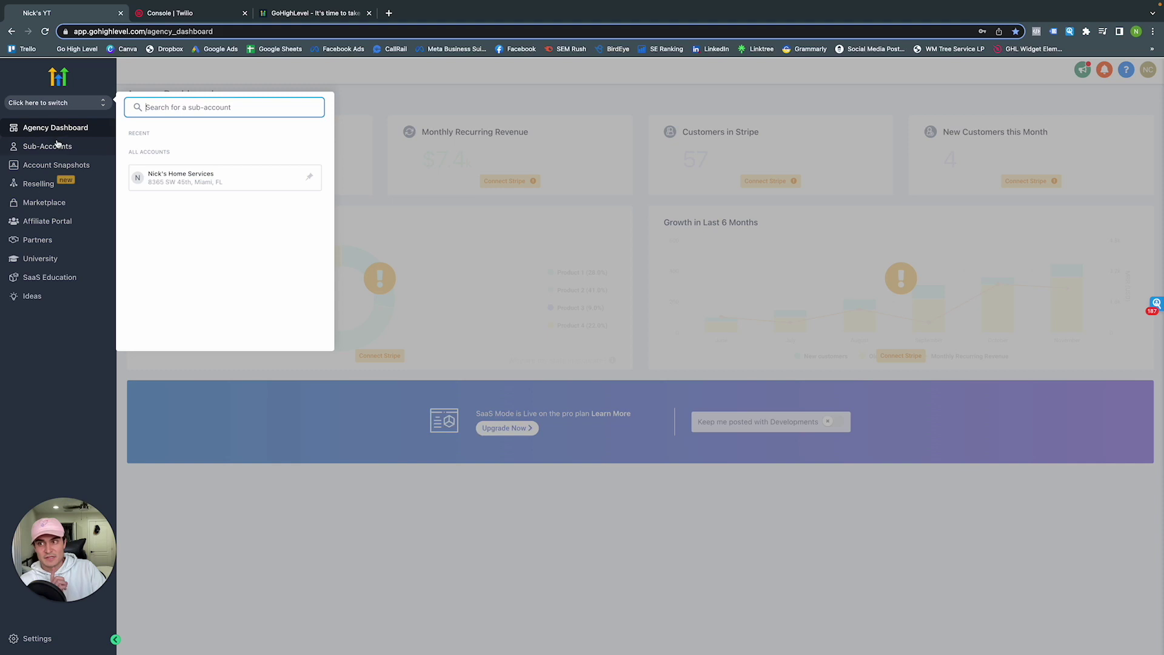
{"action": "left_click", "coordinate": [57, 147]}
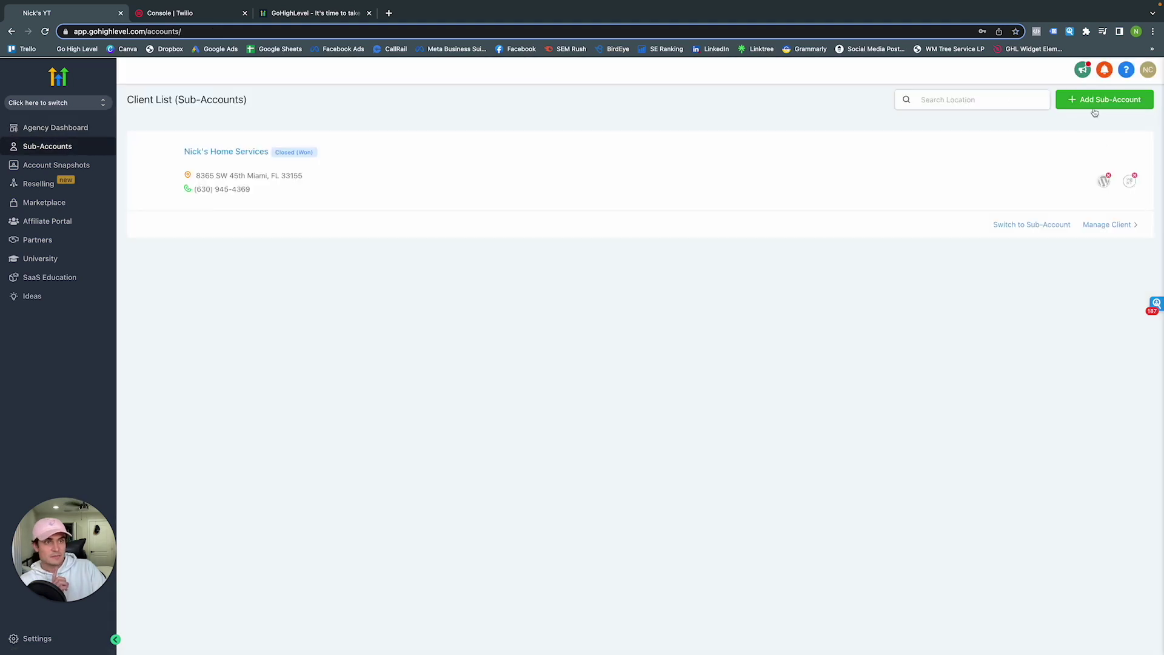
{"action": "left_click", "coordinate": [1096, 108]}
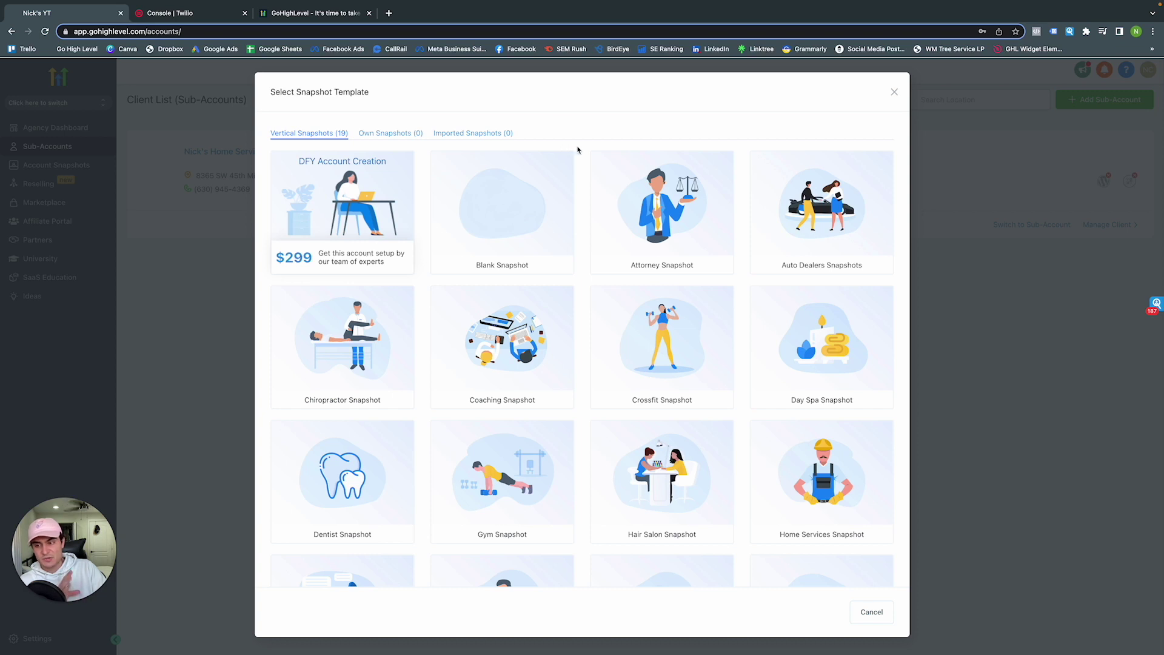
{"action": "mouse_move", "coordinate": [506, 204]}
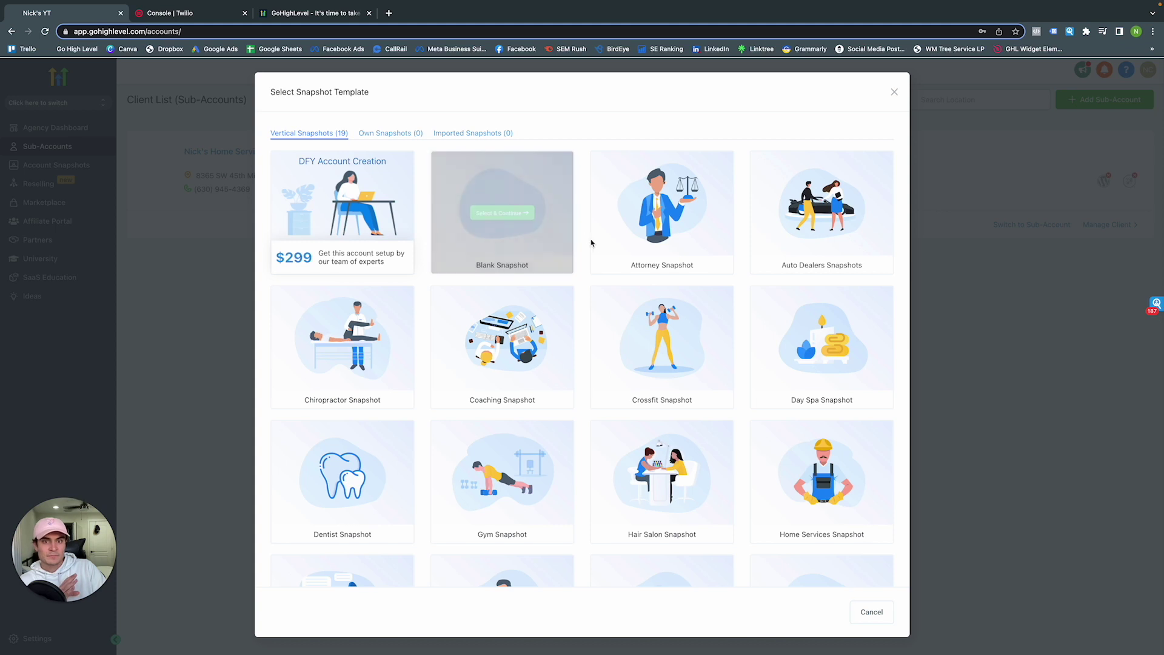
{"action": "scroll", "coordinate": [582, 262], "scroll_direction": "down", "scroll_amount": 2}
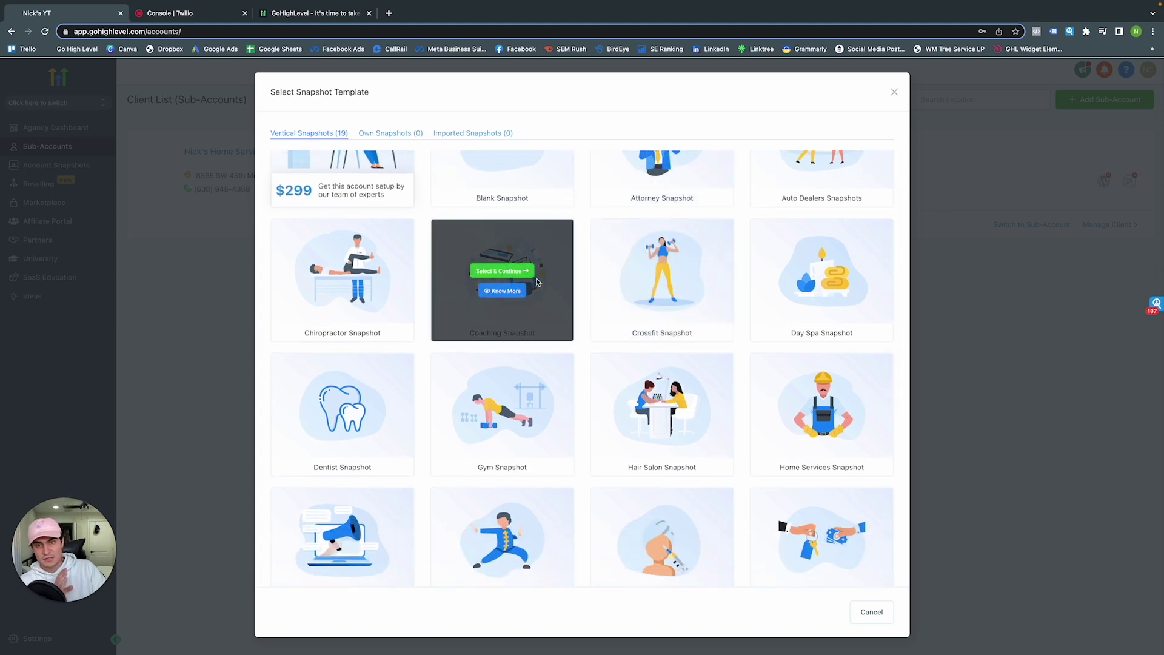
{"action": "scroll", "coordinate": [585, 277], "scroll_direction": "down", "scroll_amount": 2}
{"action": "mouse_move", "coordinate": [824, 343]}
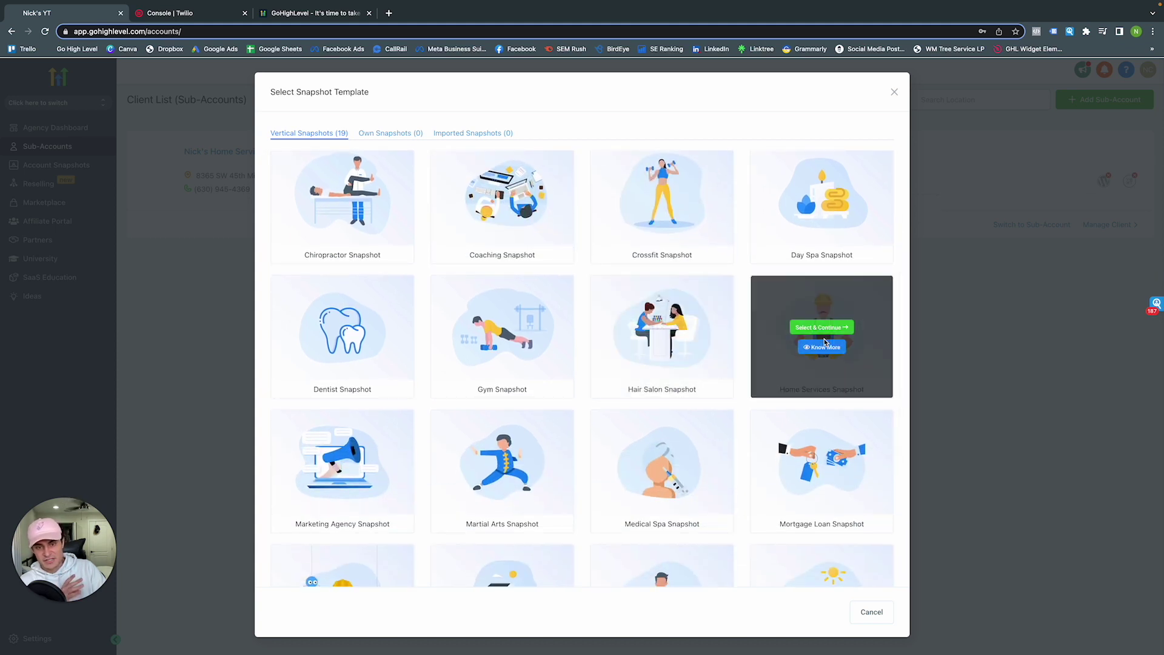
{"action": "mouse_move", "coordinate": [485, 348]}
{"action": "scroll", "coordinate": [585, 418], "scroll_direction": "down", "scroll_amount": 4}
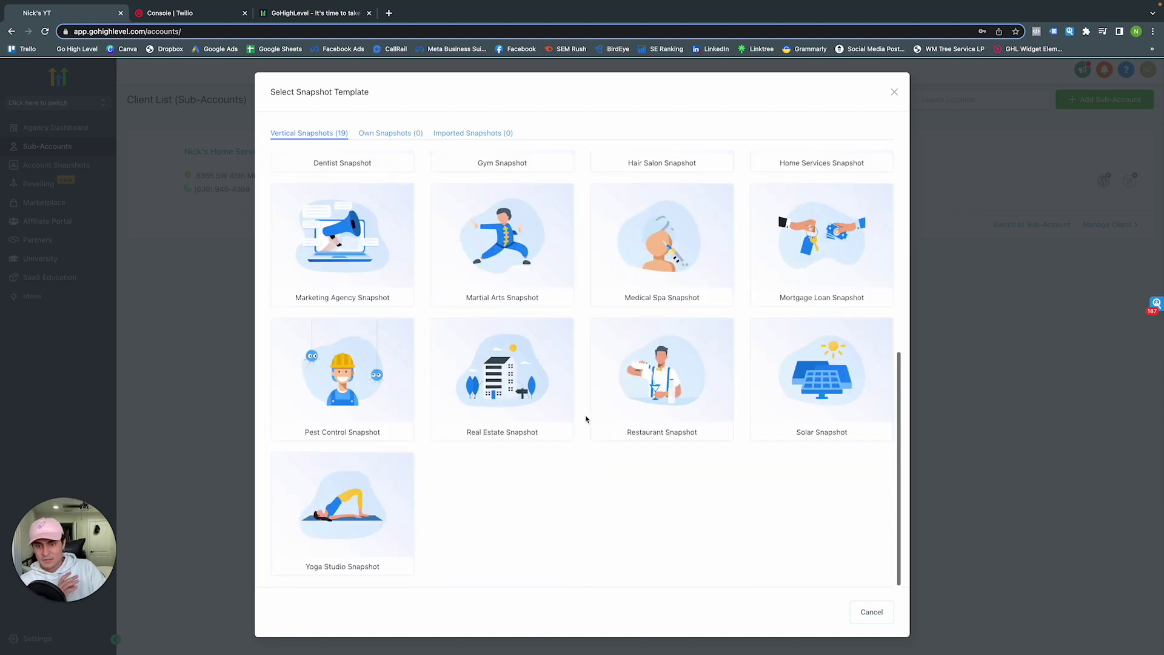
{"action": "scroll", "coordinate": [585, 418], "scroll_direction": "up", "scroll_amount": 1}
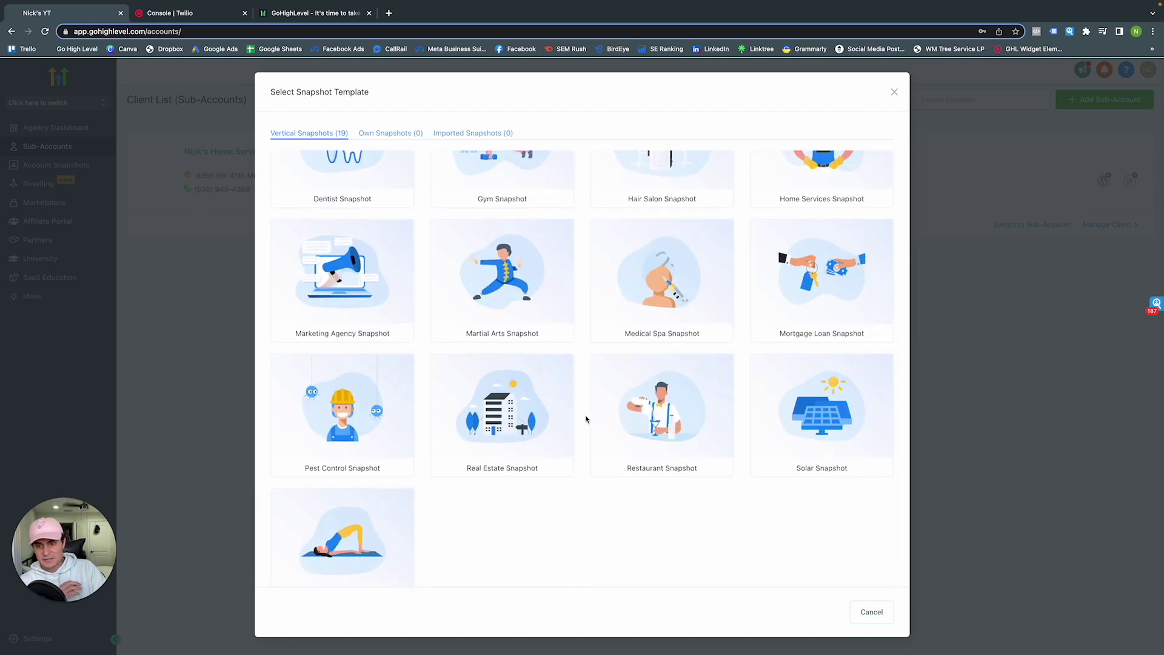
{"action": "mouse_move", "coordinate": [358, 297]}
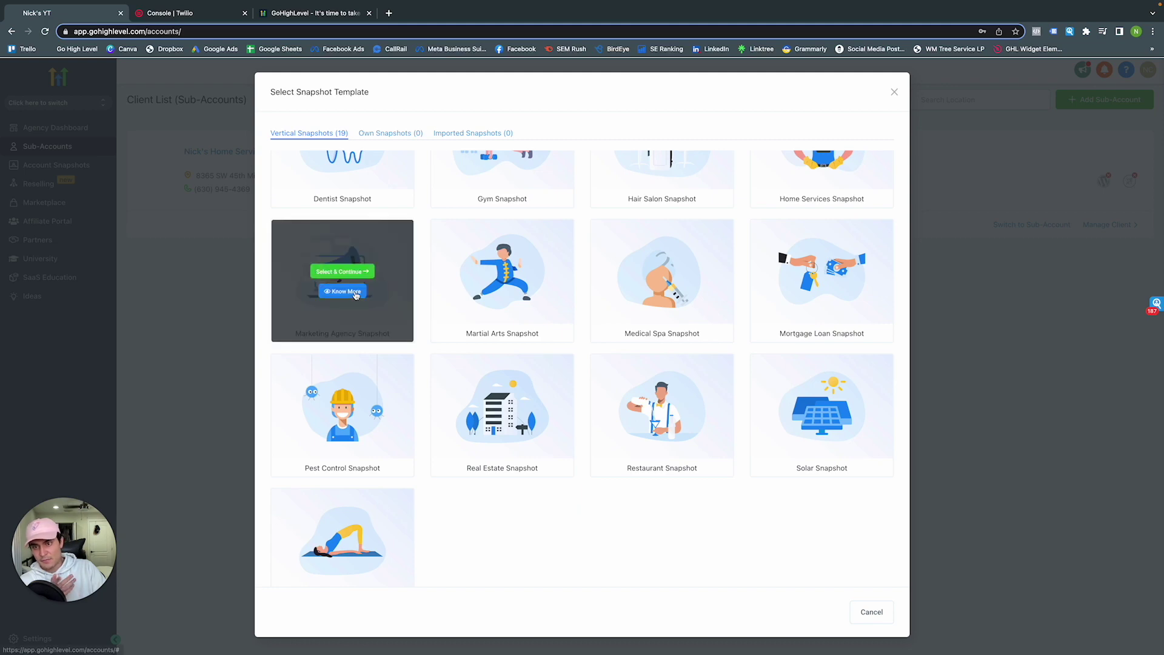
Choose the Marketing Agency snapshot and look up 'empire' to select Empire State Building
{"action": "left_click", "coordinate": [370, 271]}
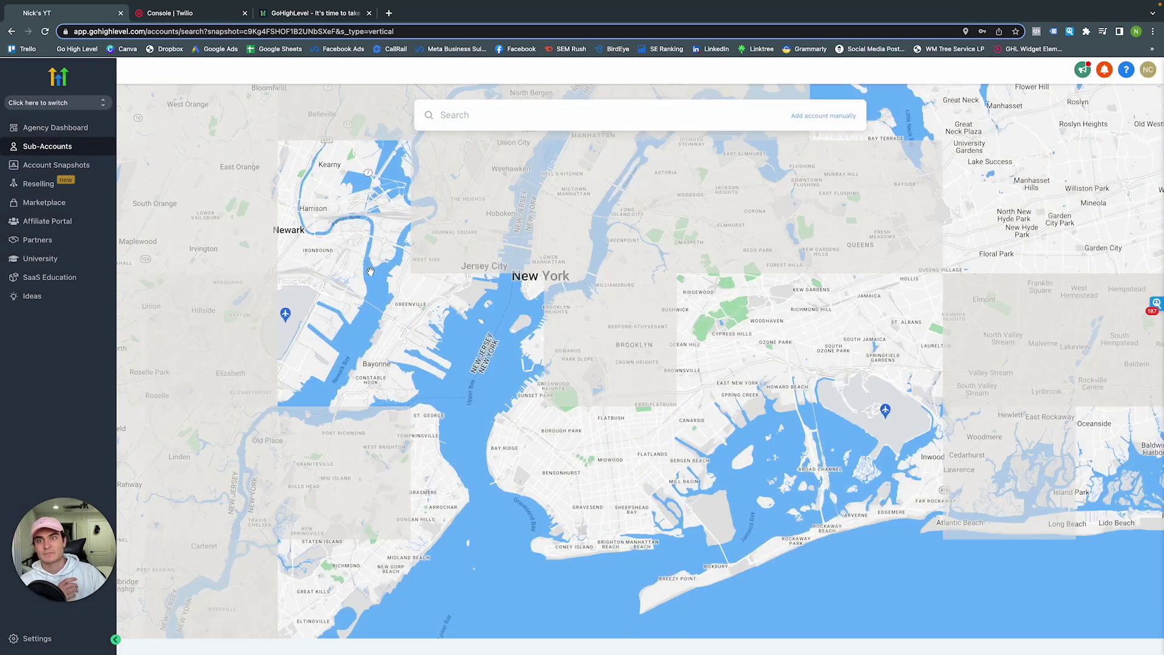
{"action": "left_click", "coordinate": [496, 123]}
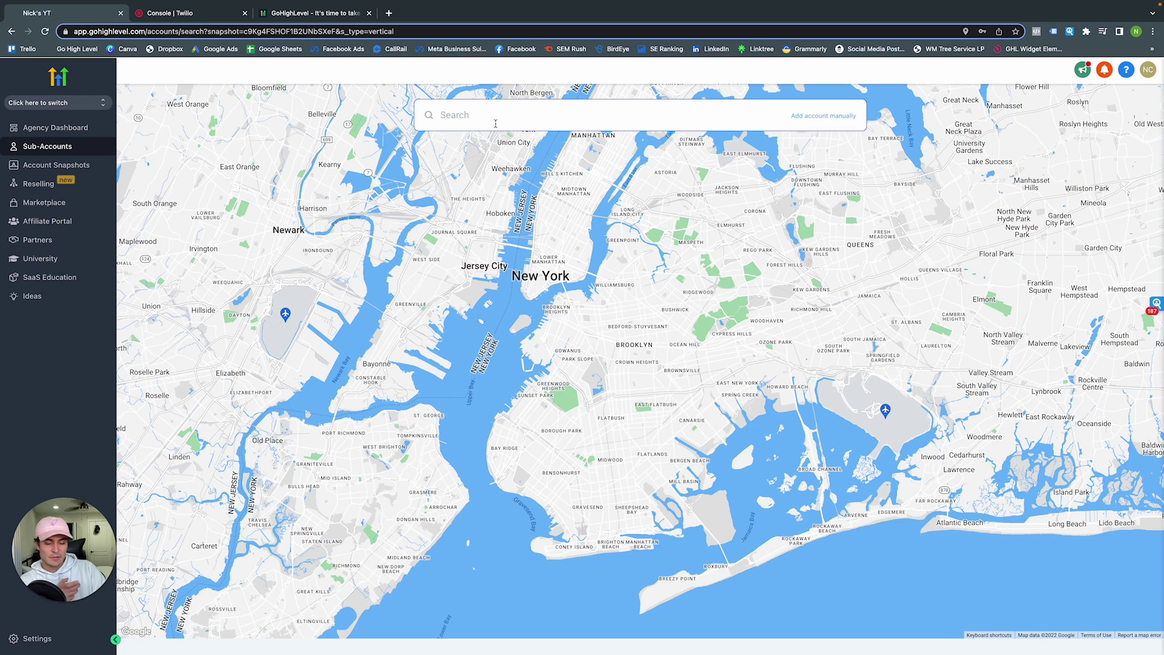
{"action": "type", "text": "emp"}
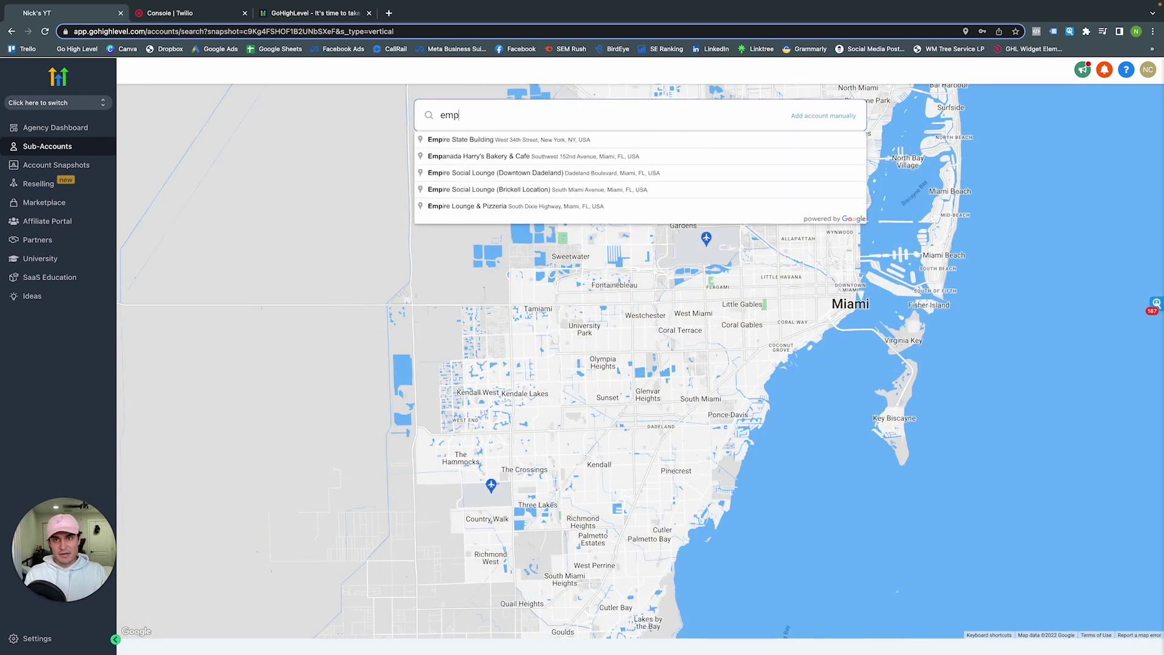
{"action": "type", "text": "ire"}
{"action": "left_click", "coordinate": [502, 140]}
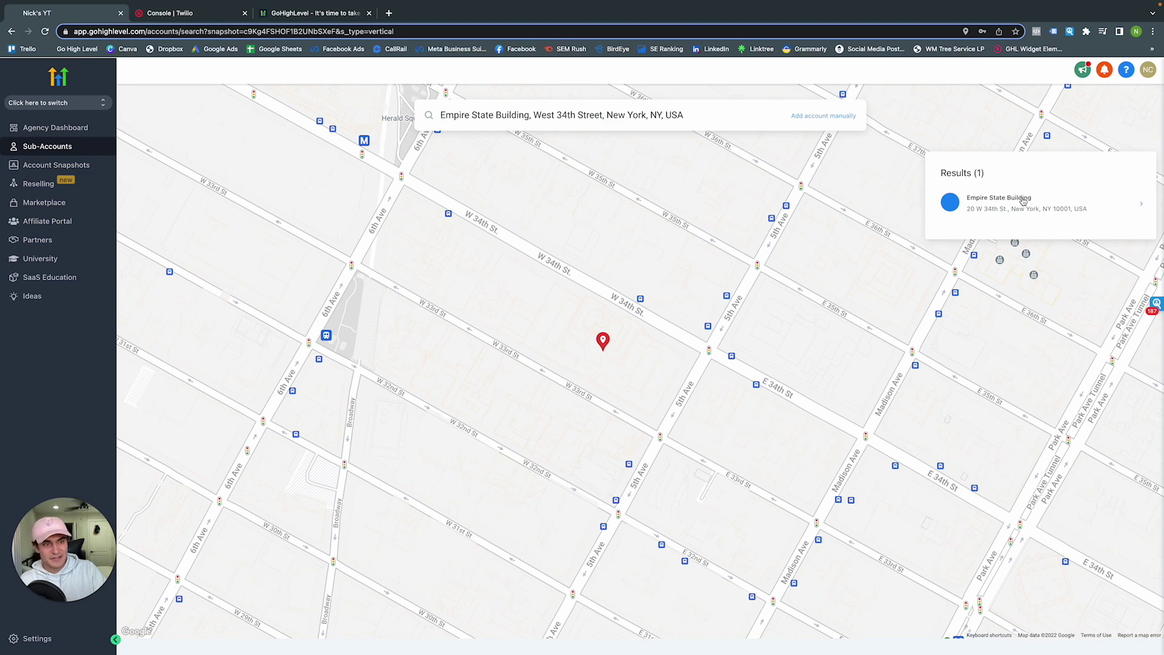
{"action": "left_click", "coordinate": [1023, 201]}
Enter the account owner's first name, last name and email address
{"action": "left_click", "coordinate": [252, 191]}
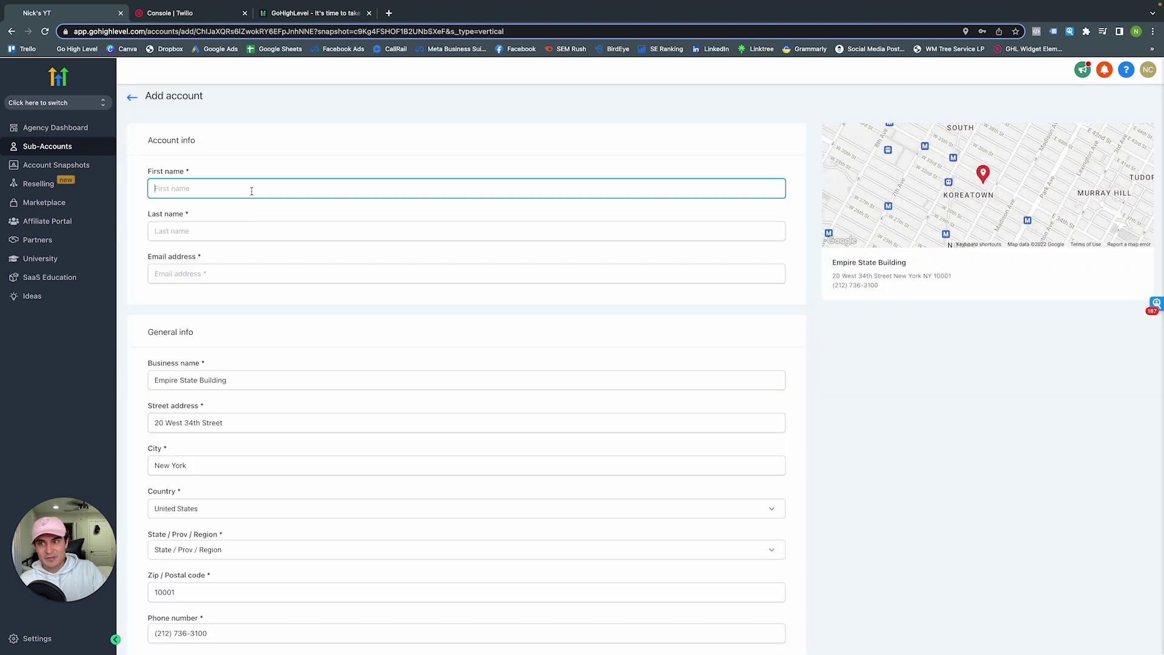
{"action": "key", "text": "Tab"}
{"action": "key", "text": "Tab"}
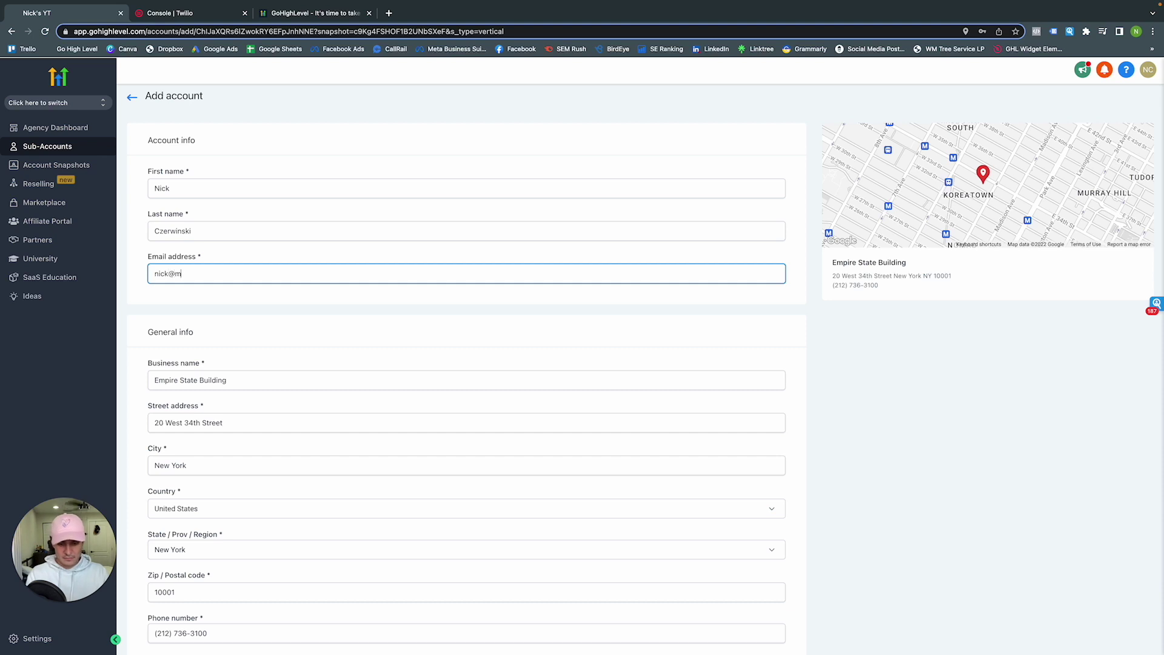
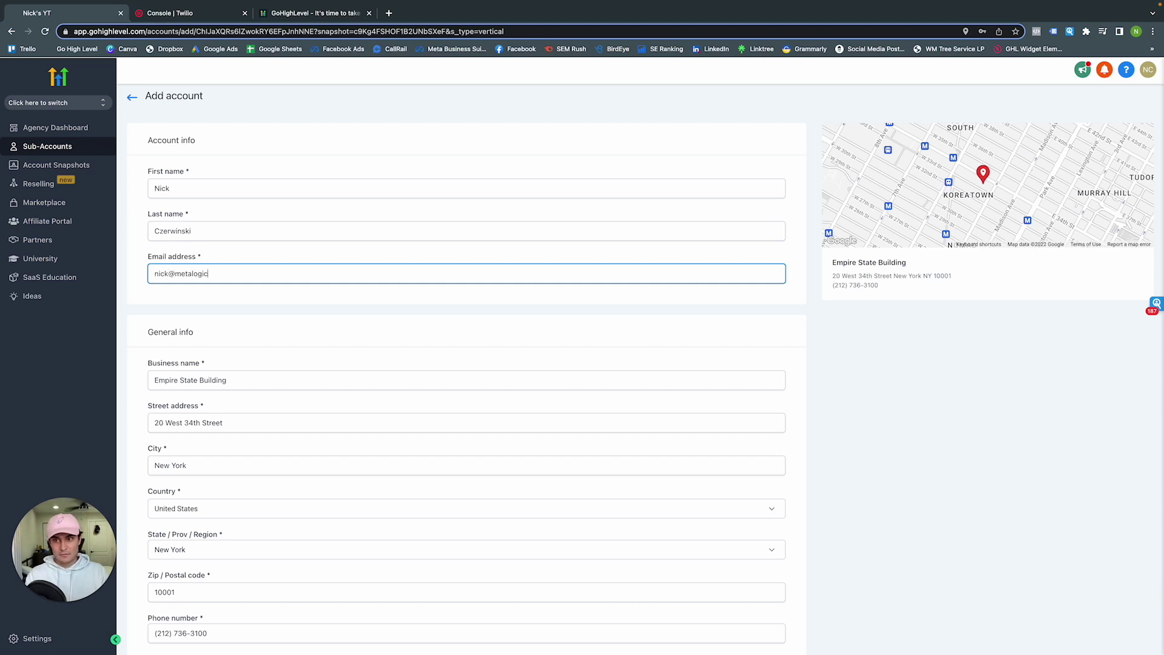
Set the time zone to GMT-05:00 America/New_York and save the sub-account
{"action": "scroll", "coordinate": [312, 306], "scroll_direction": "down", "scroll_amount": 1}
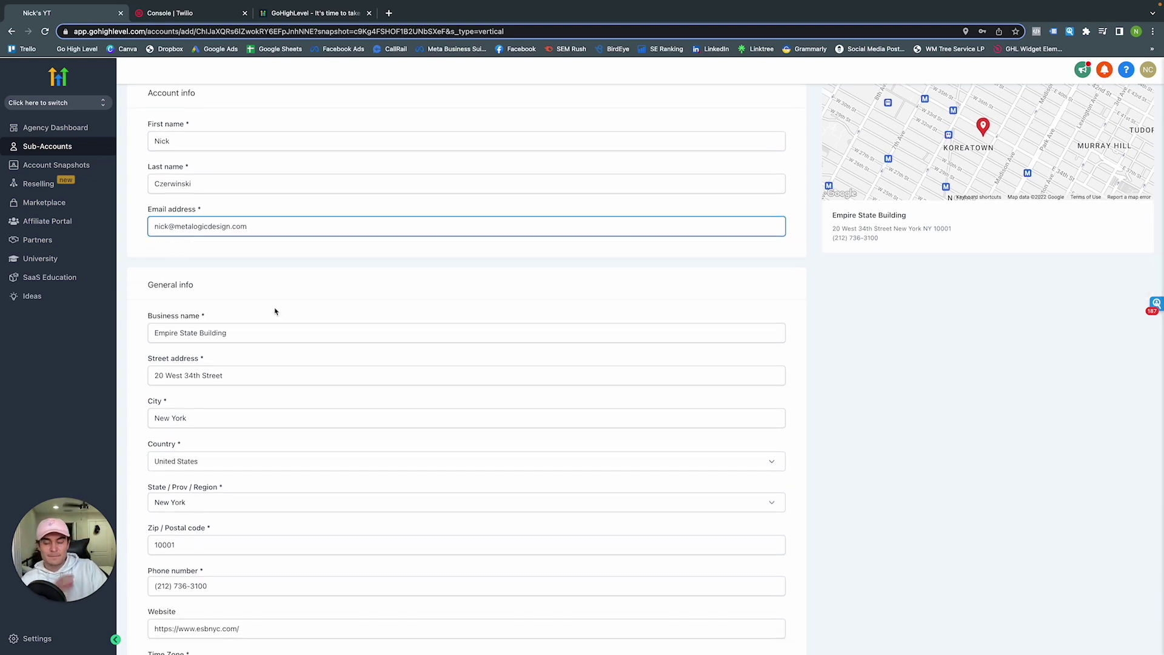
{"action": "scroll", "coordinate": [283, 308], "scroll_direction": "down", "scroll_amount": 1}
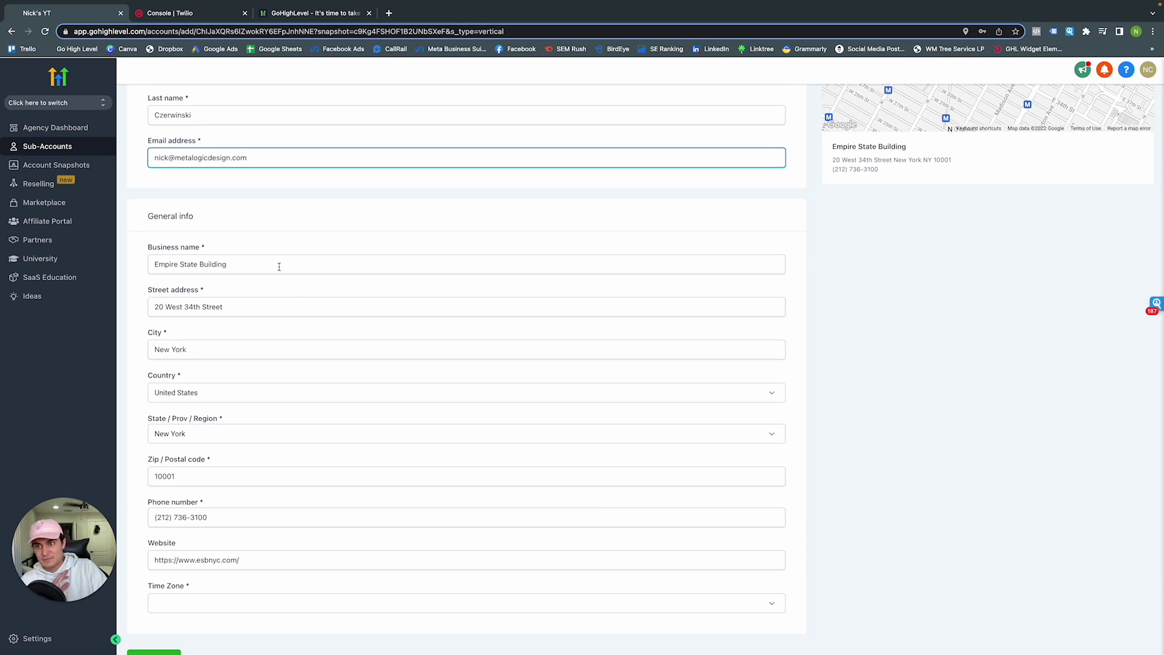
{"action": "scroll", "coordinate": [317, 412], "scroll_direction": "down", "scroll_amount": 1}
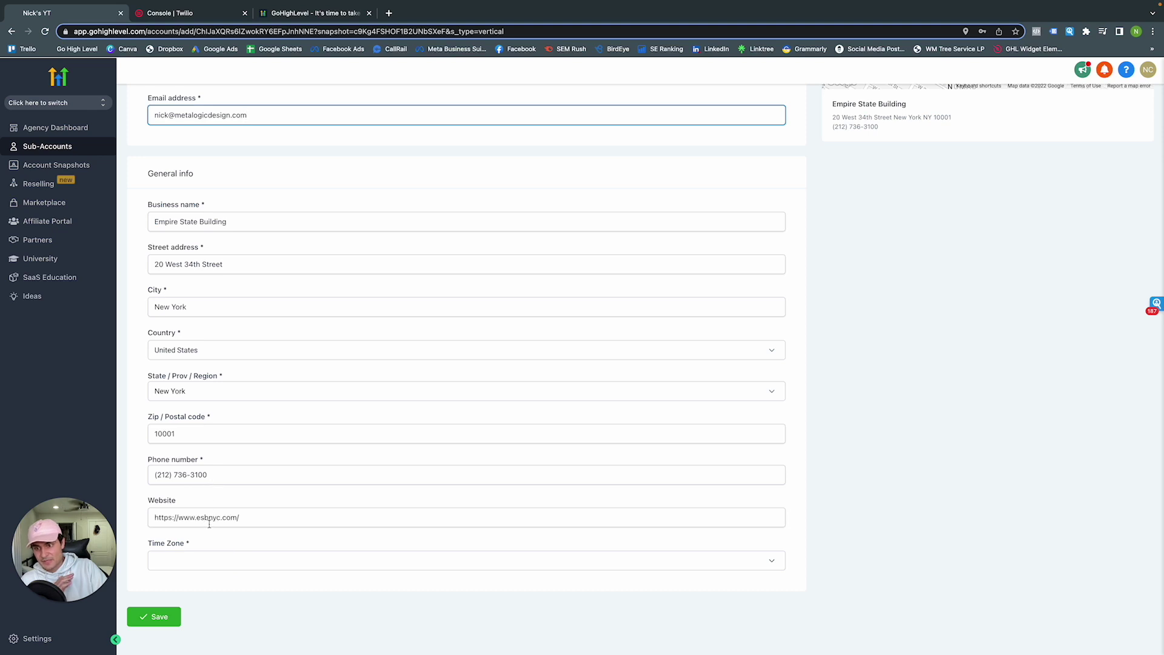
{"action": "left_click", "coordinate": [211, 560]}
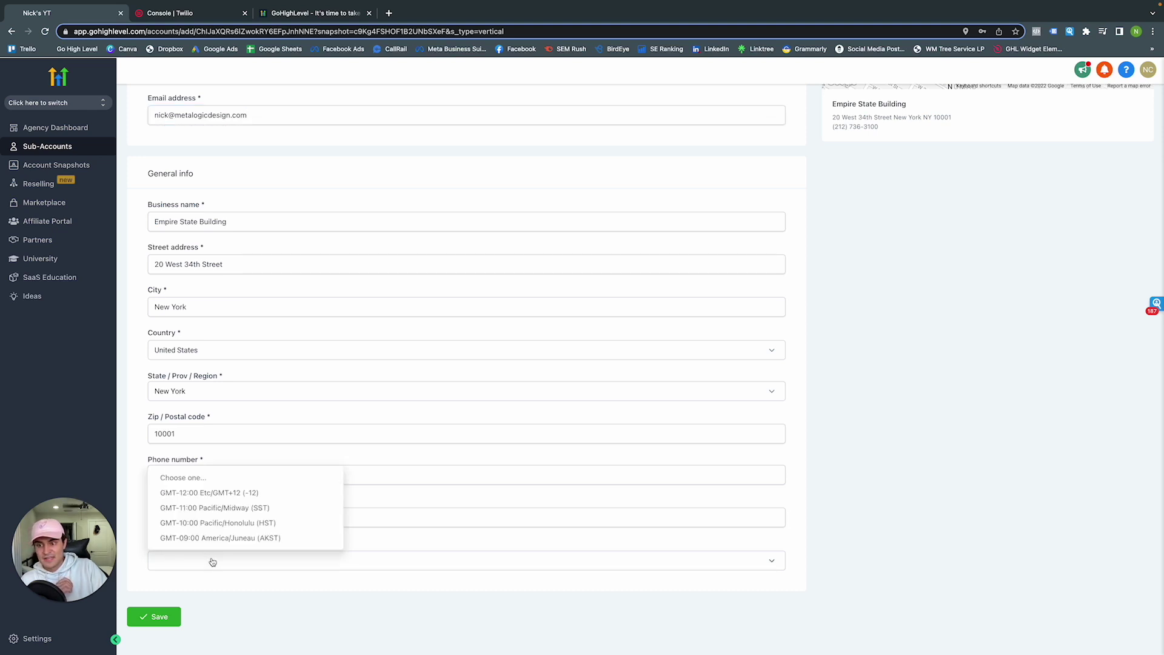
{"action": "scroll", "coordinate": [213, 513], "scroll_direction": "down", "scroll_amount": 5}
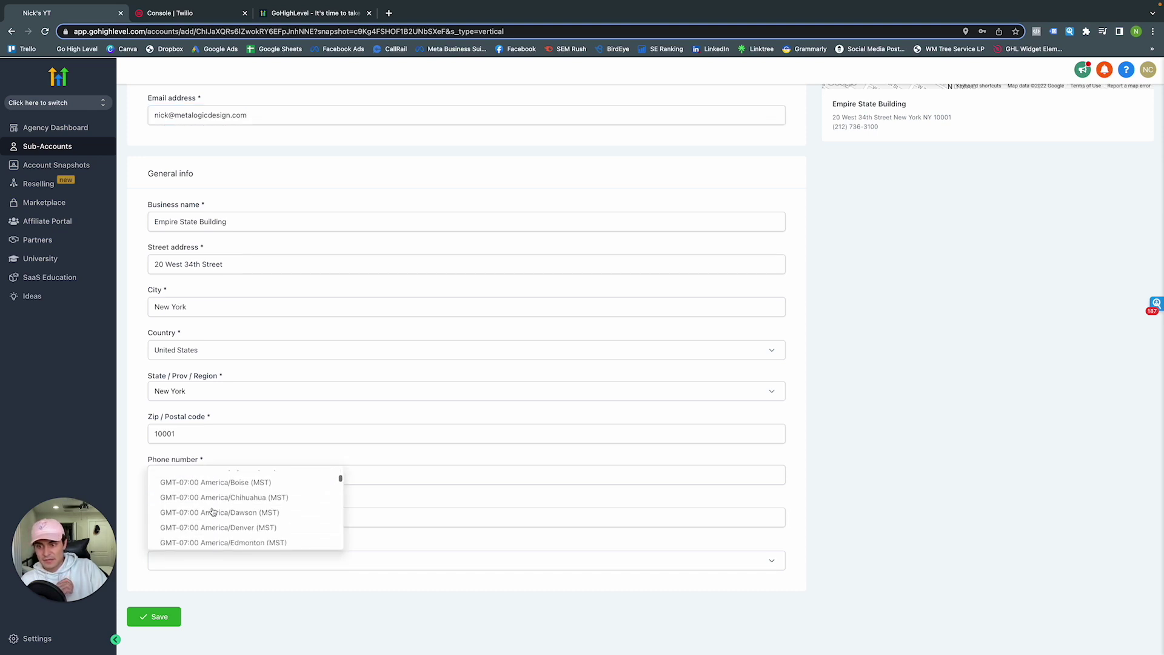
{"action": "scroll", "coordinate": [213, 512], "scroll_direction": "down", "scroll_amount": 3}
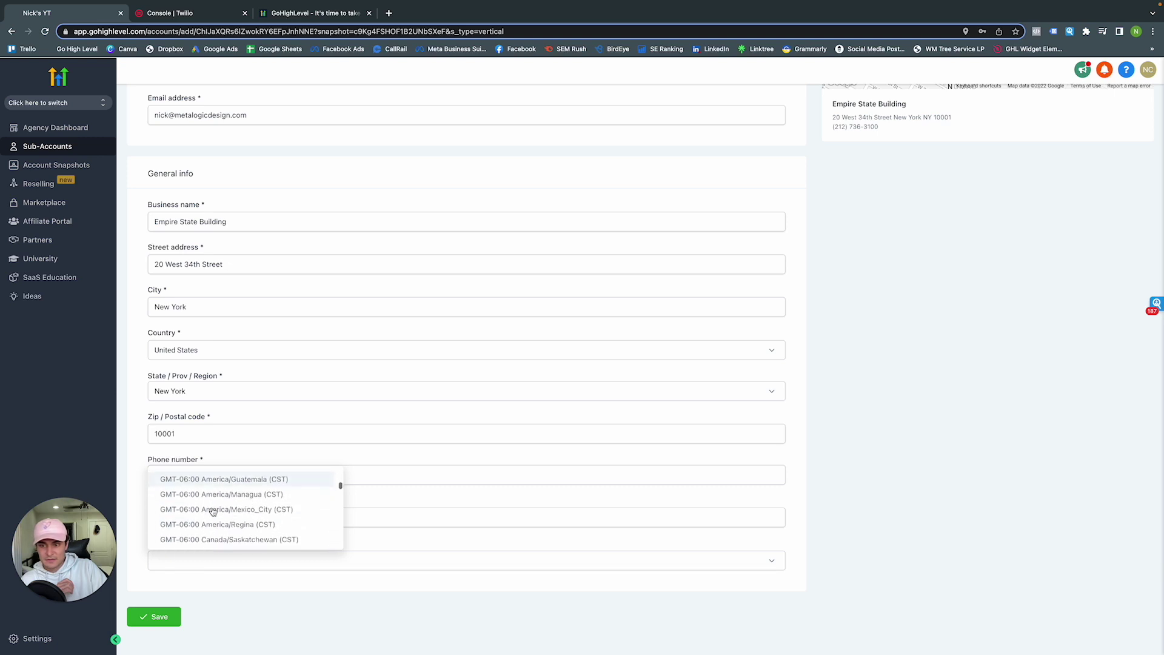
{"action": "scroll", "coordinate": [213, 513], "scroll_direction": "down", "scroll_amount": 4}
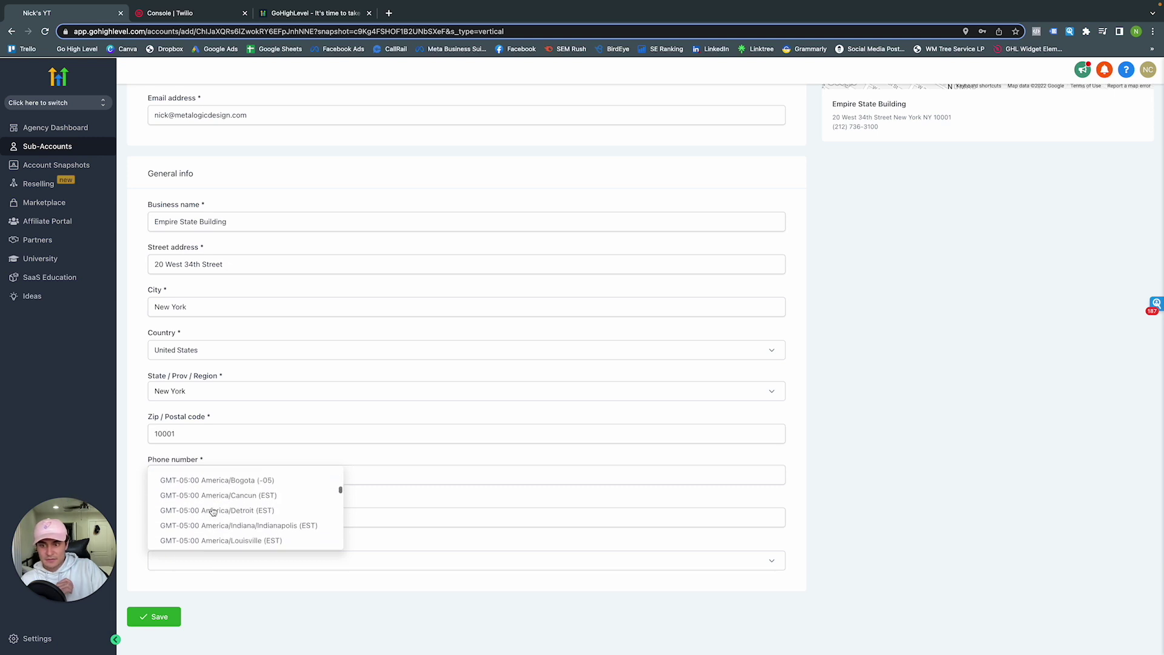
{"action": "scroll", "coordinate": [213, 513], "scroll_direction": "down", "scroll_amount": 3}
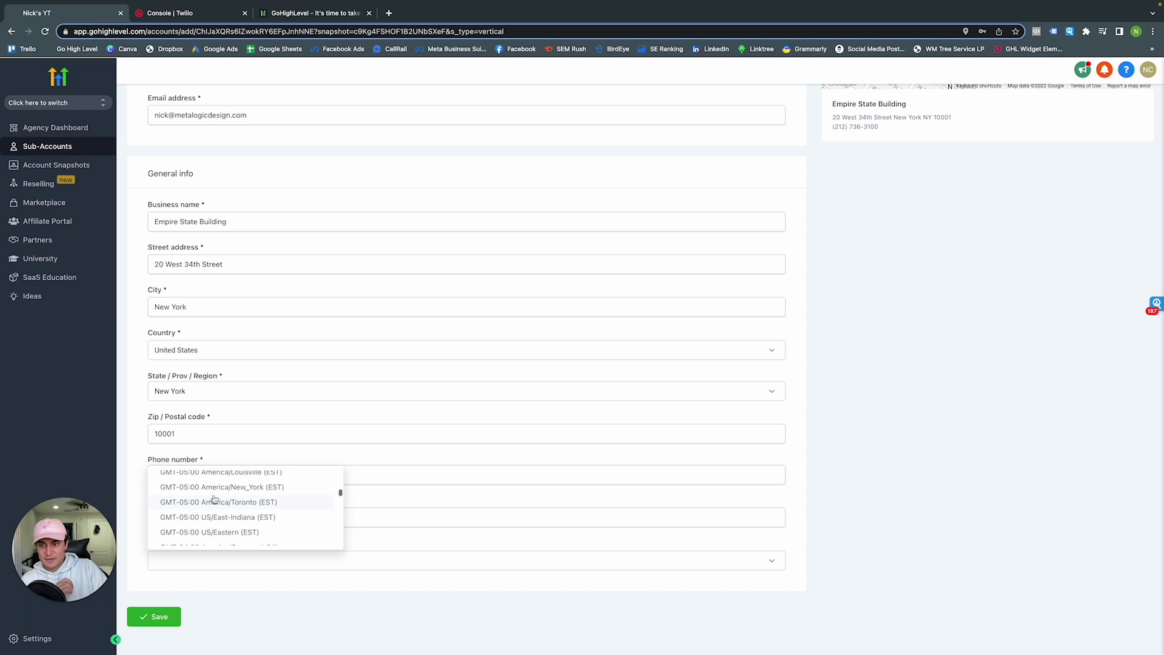
{"action": "left_click", "coordinate": [214, 506]}
{"action": "left_click", "coordinate": [156, 617]}
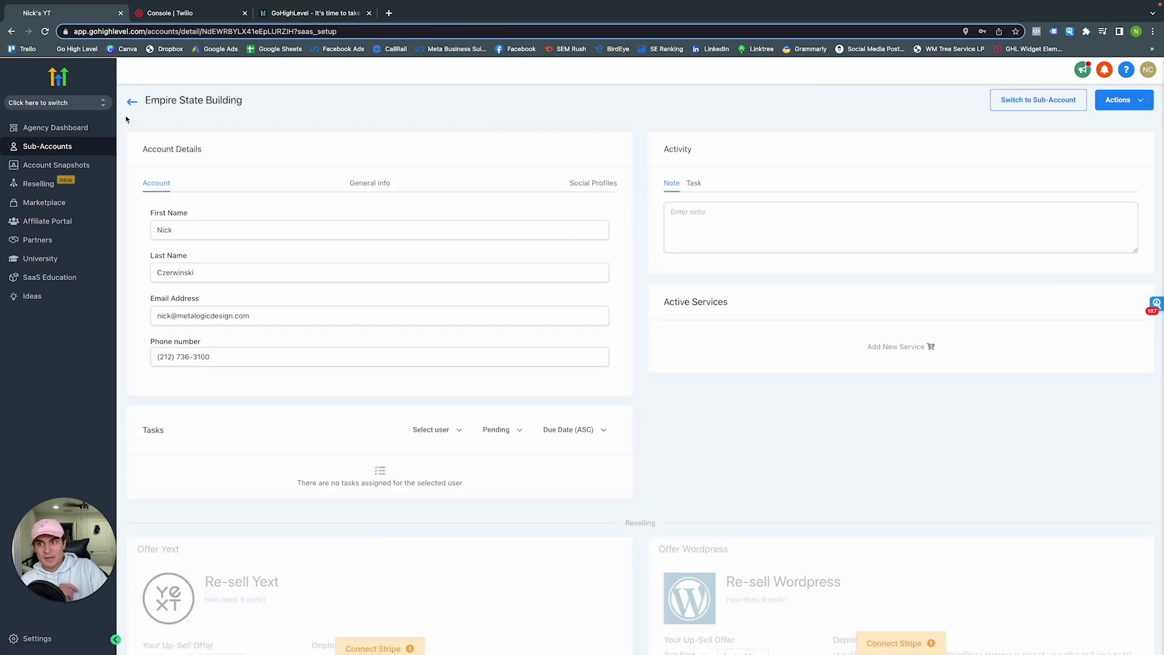
Go back to the client list and switch into the Empire State Building sub-account
{"action": "left_click", "coordinate": [132, 103]}
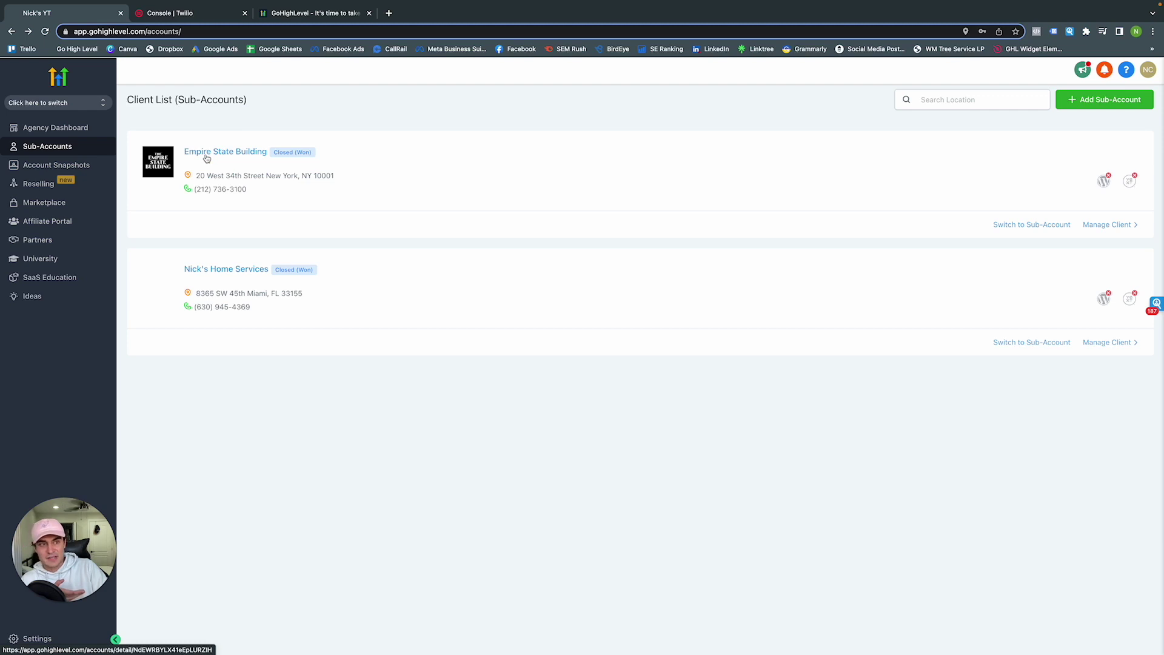
{"action": "left_click", "coordinate": [1011, 229]}
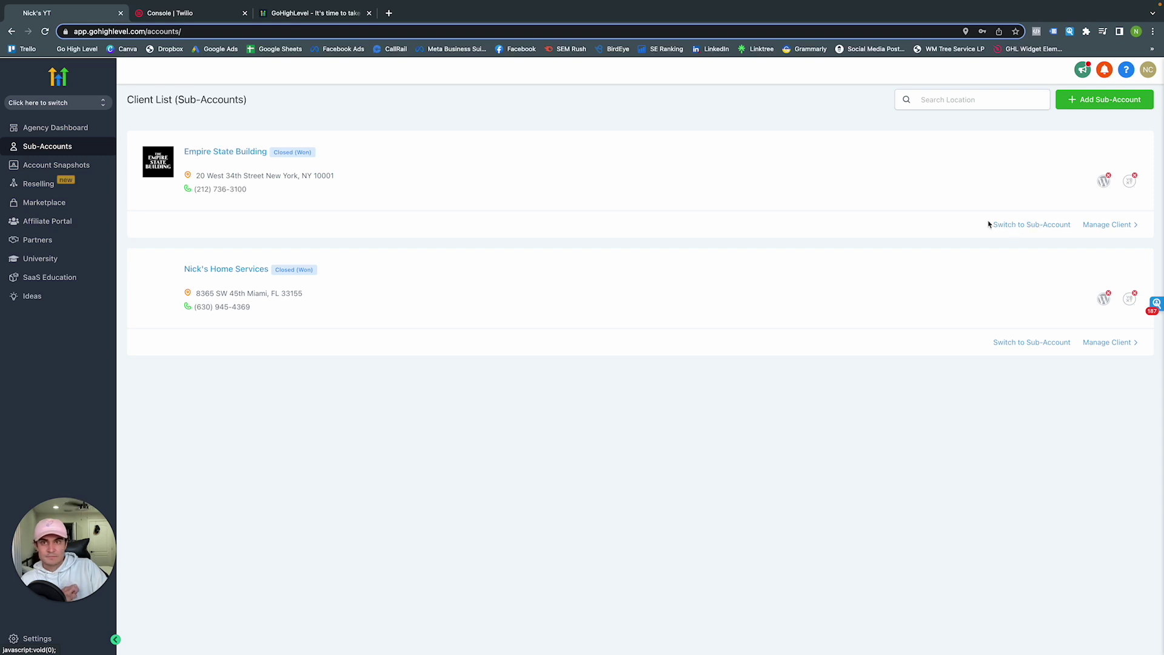
{"action": "left_click", "coordinate": [1021, 226]}
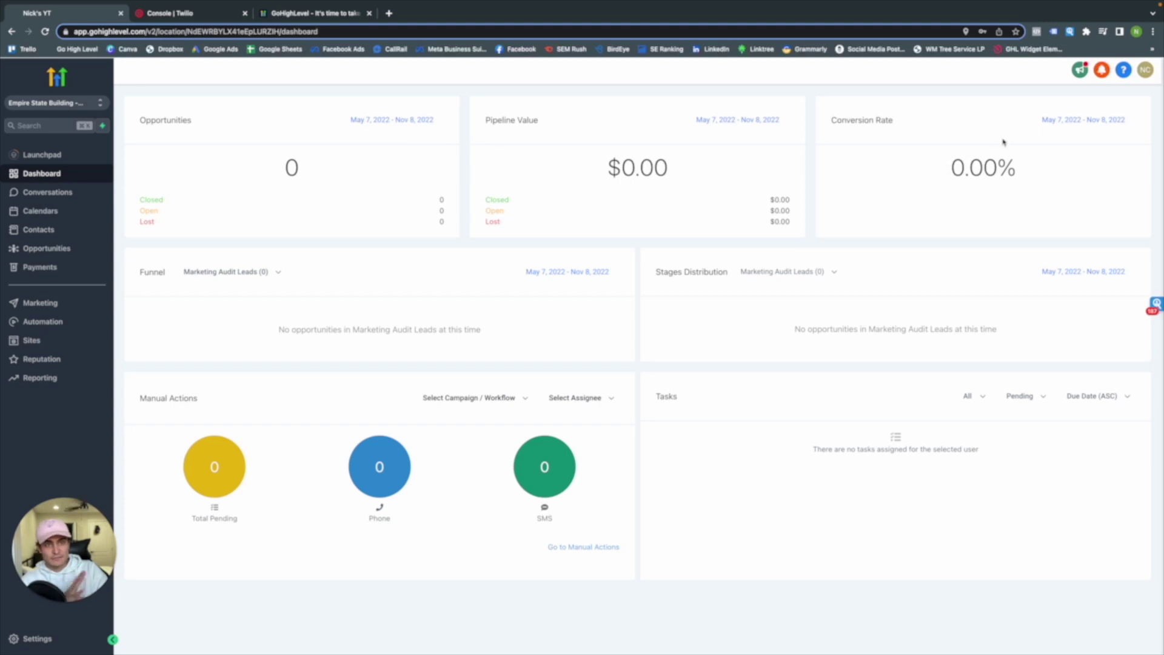
Check the funnel's available pipelines, then go to the Opportunities board
{"action": "left_click", "coordinate": [249, 280]}
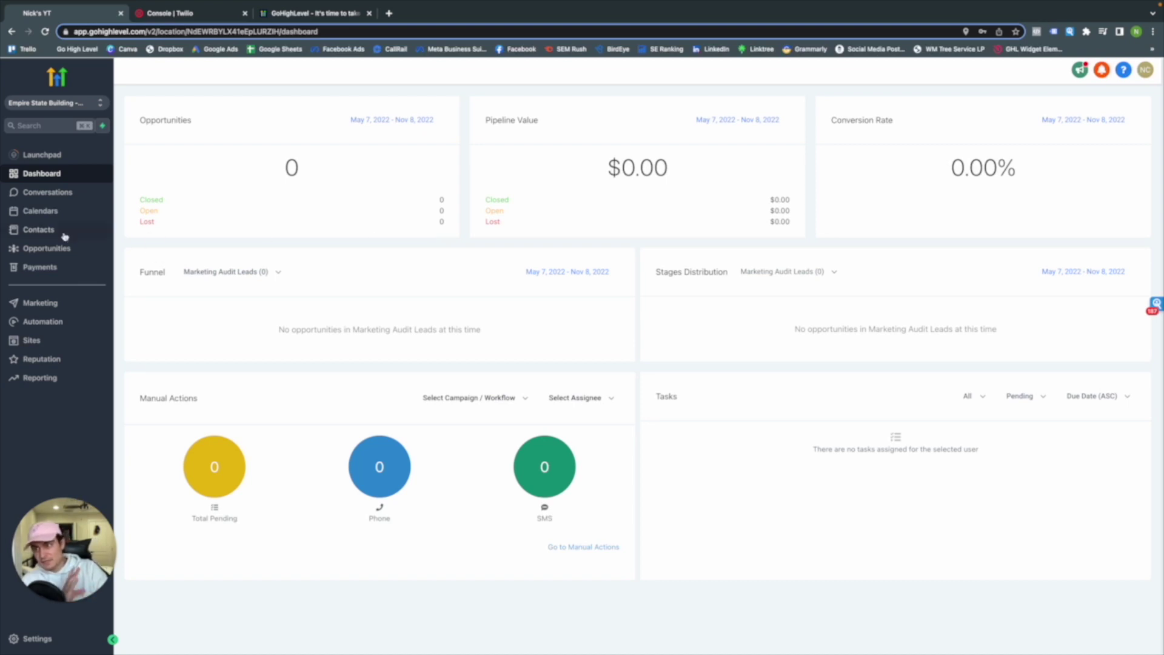
{"action": "left_click", "coordinate": [63, 254]}
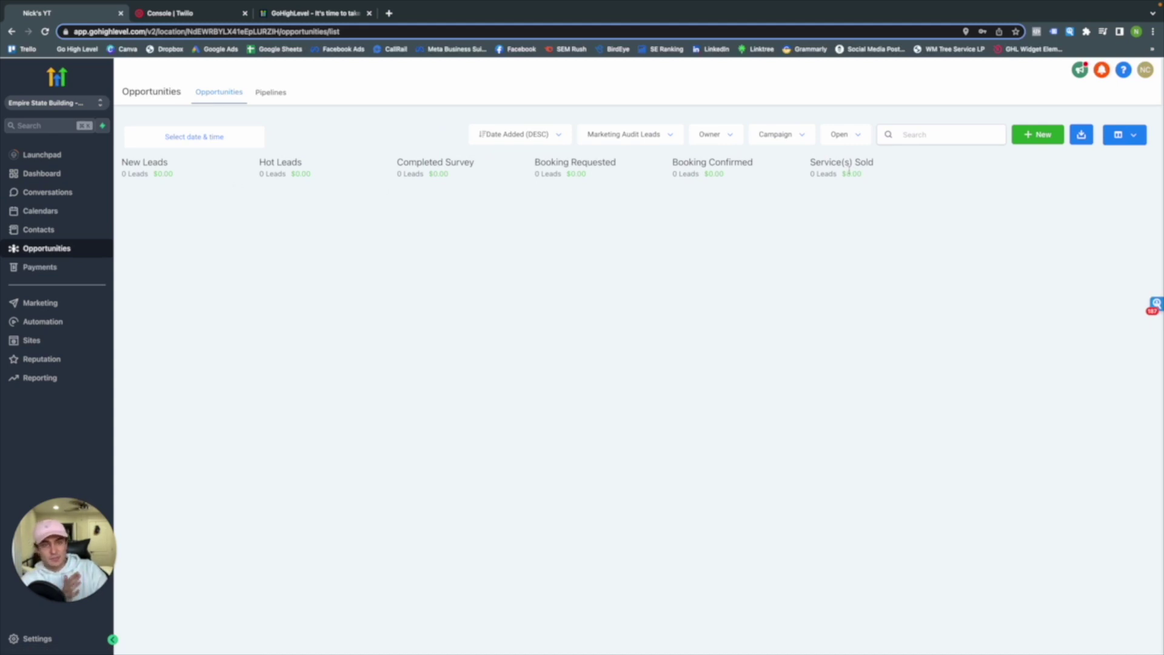
Create a new pipeline named 'Pipeline Example'
{"action": "left_click", "coordinate": [259, 93]}
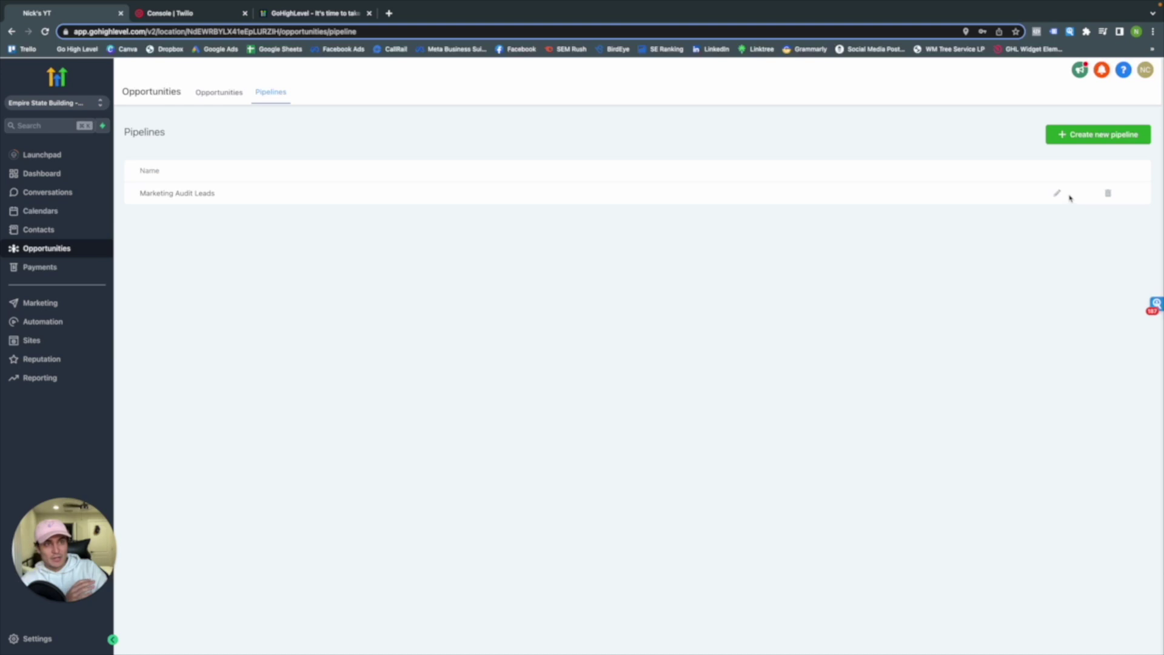
{"action": "left_click", "coordinate": [1091, 134]}
{"action": "left_click", "coordinate": [506, 129]}
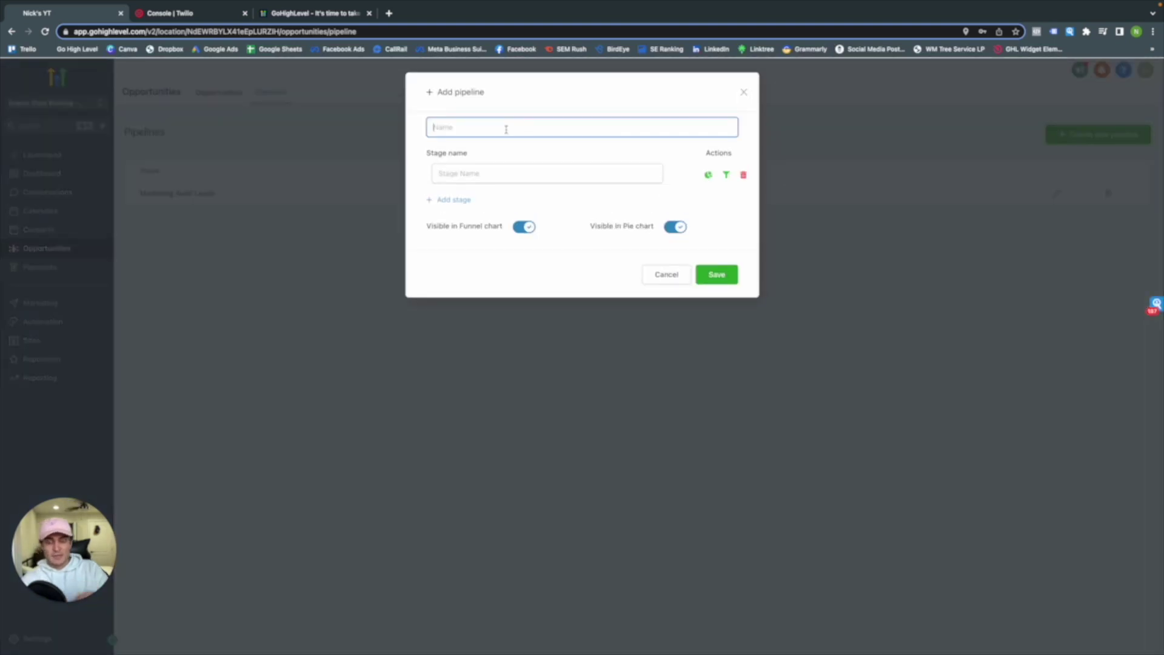
{"action": "type", "text": "Pi"}
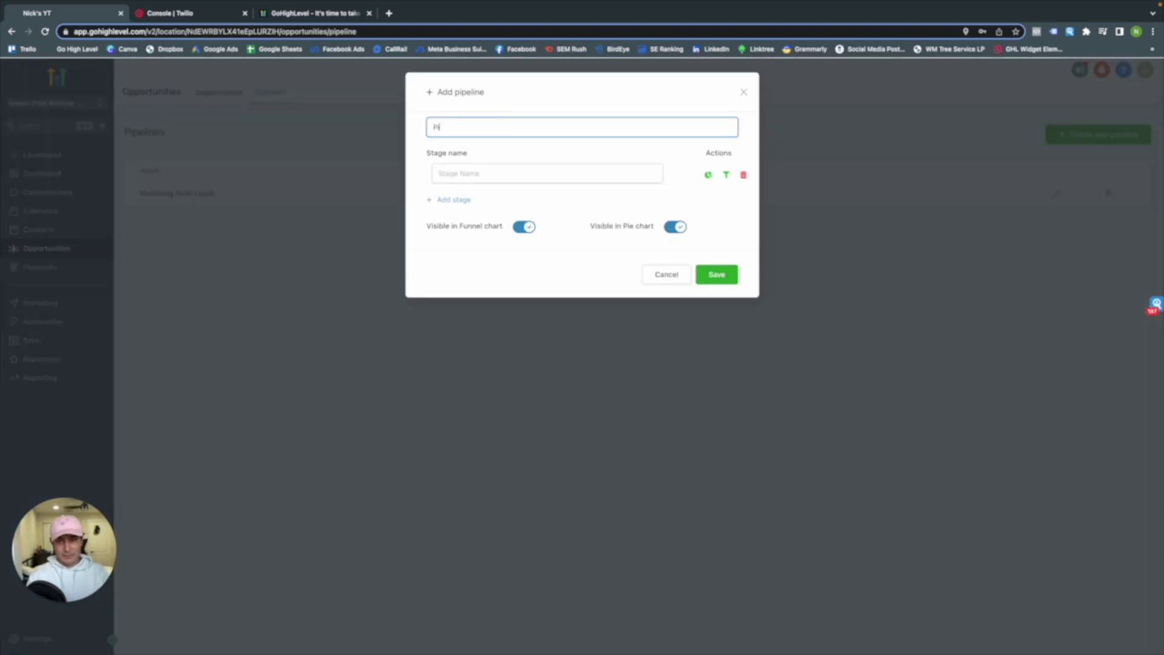
{"action": "type", "text": "peline Test"}
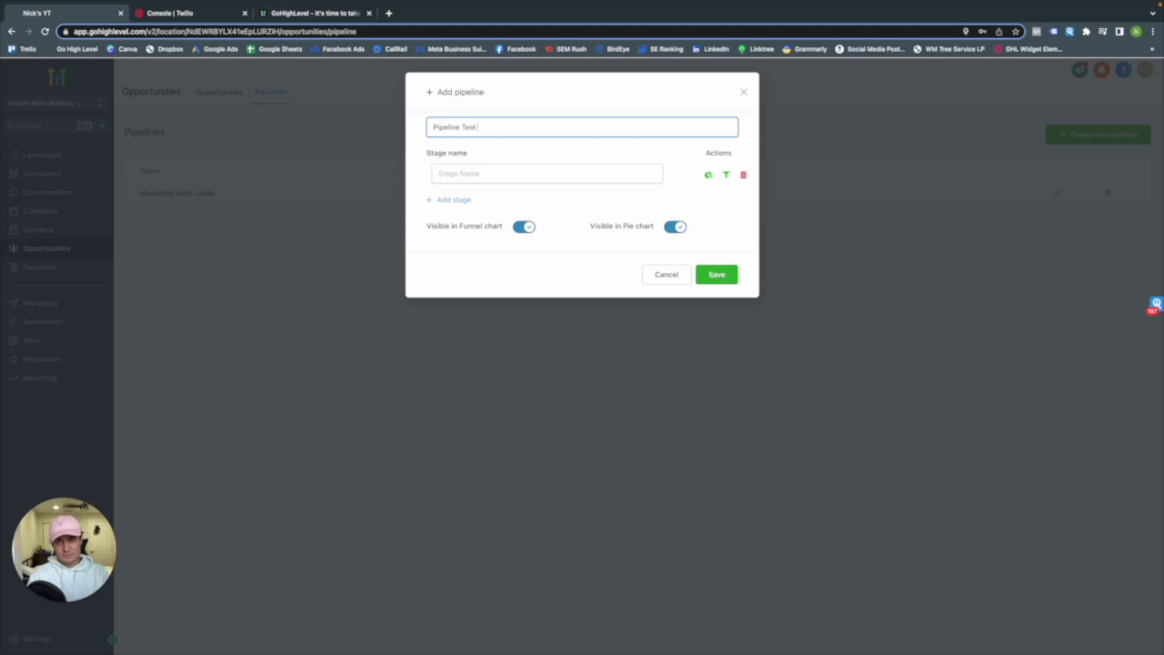
{"action": "type", "text": "Example"}
{"action": "key", "text": "BackSpace"}
{"action": "key", "text": "BackSpace"}
{"action": "key", "text": "BackSpace"}
{"action": "key", "text": "BackSpace"}
{"action": "type", "text": "mp"}
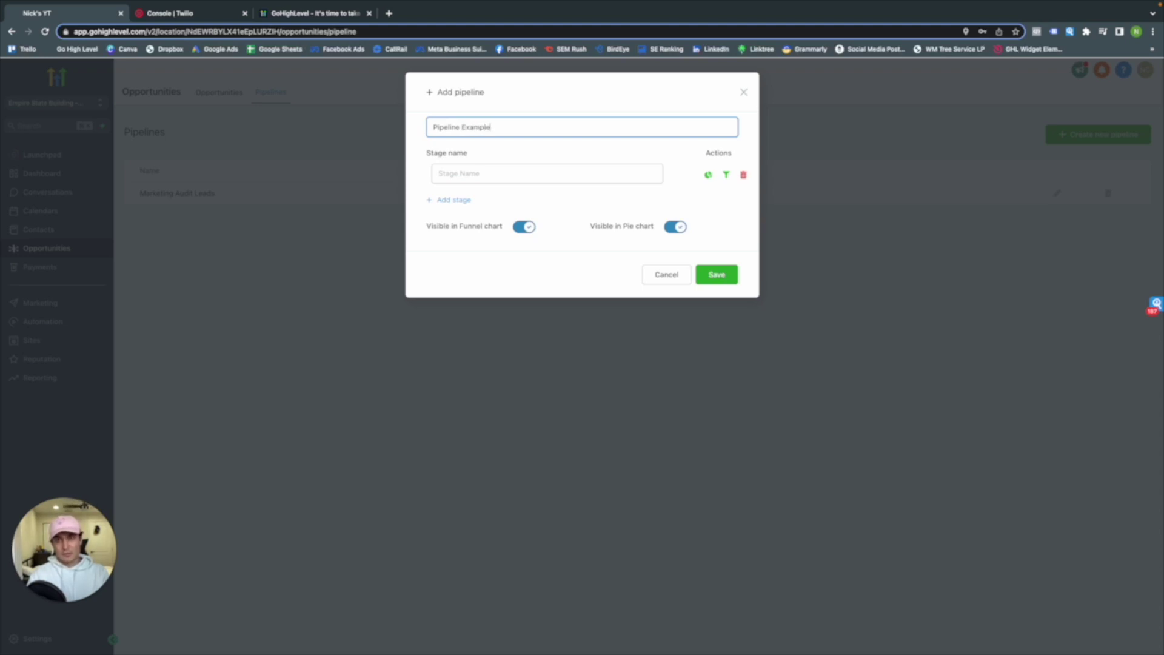
Add stages Hot Lead, Form Submitted, Calendar Appt Set Up and Showed Up
{"action": "left_click", "coordinate": [512, 173]}
{"action": "type", "text": "Hot Lead"}
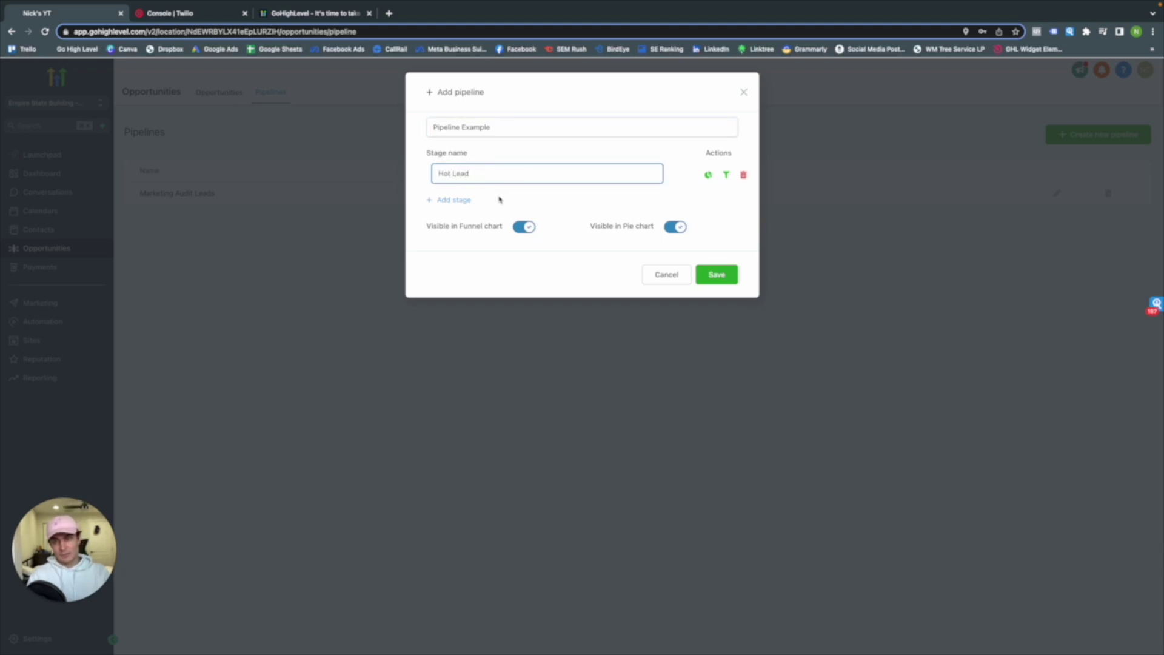
{"action": "left_click", "coordinate": [467, 200]}
{"action": "type", "text": "Form "}
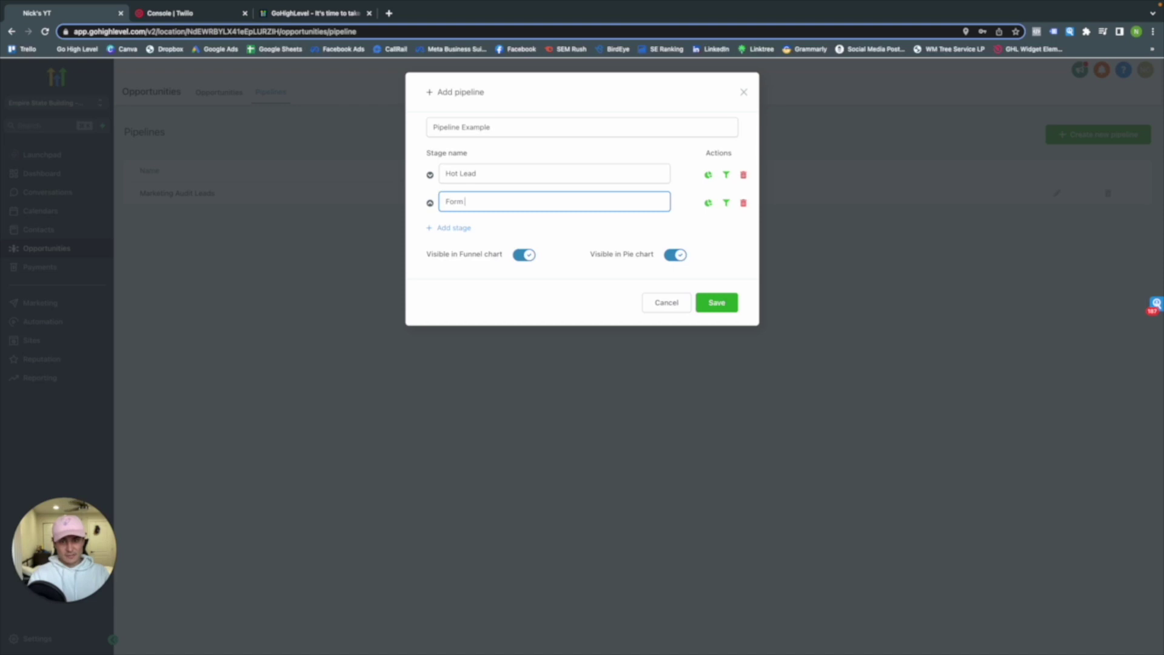
{"action": "type", "text": "Submitted"}
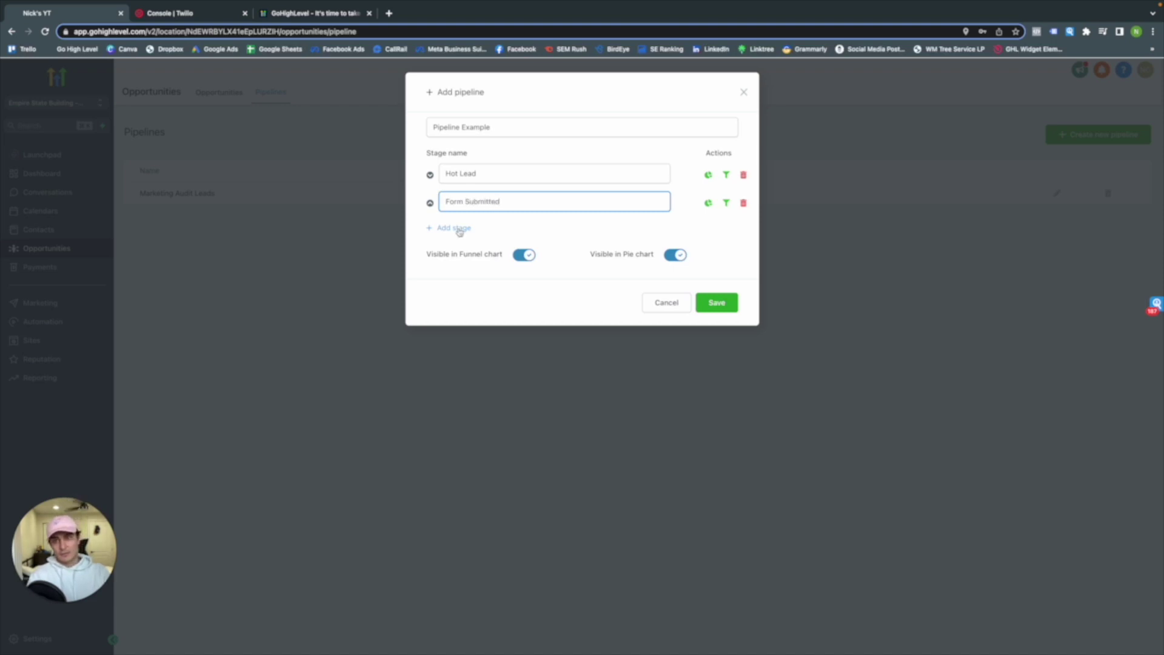
{"action": "left_click", "coordinate": [464, 228]}
{"action": "type", "text": "Calendar "}
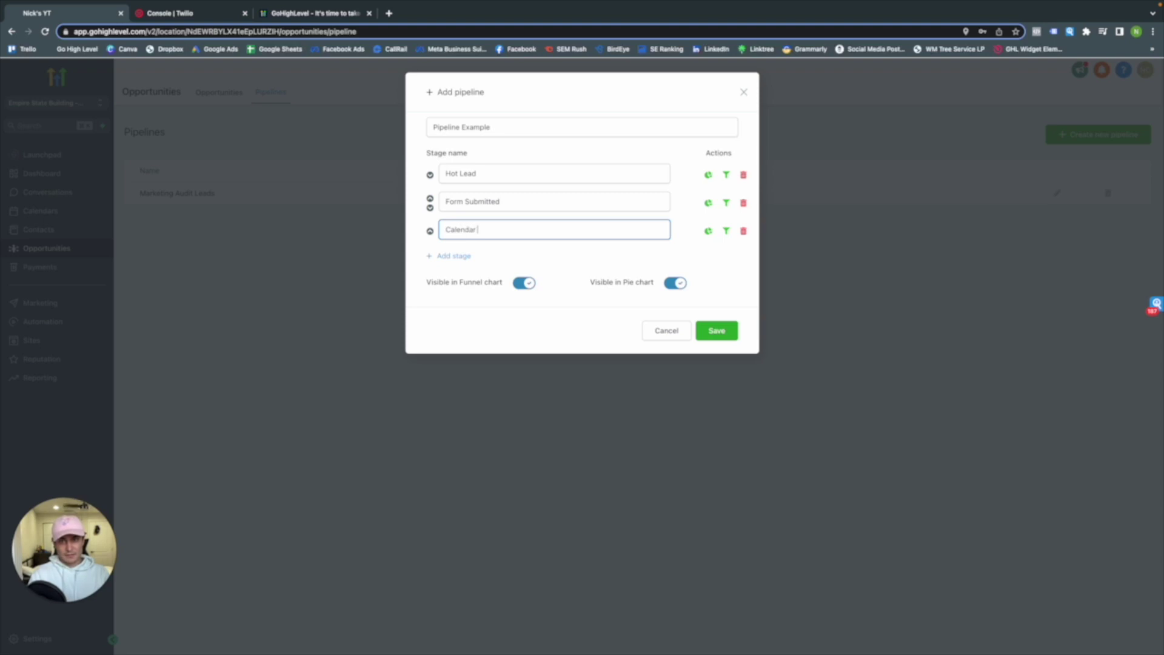
{"action": "type", "text": "Appt Set Up"}
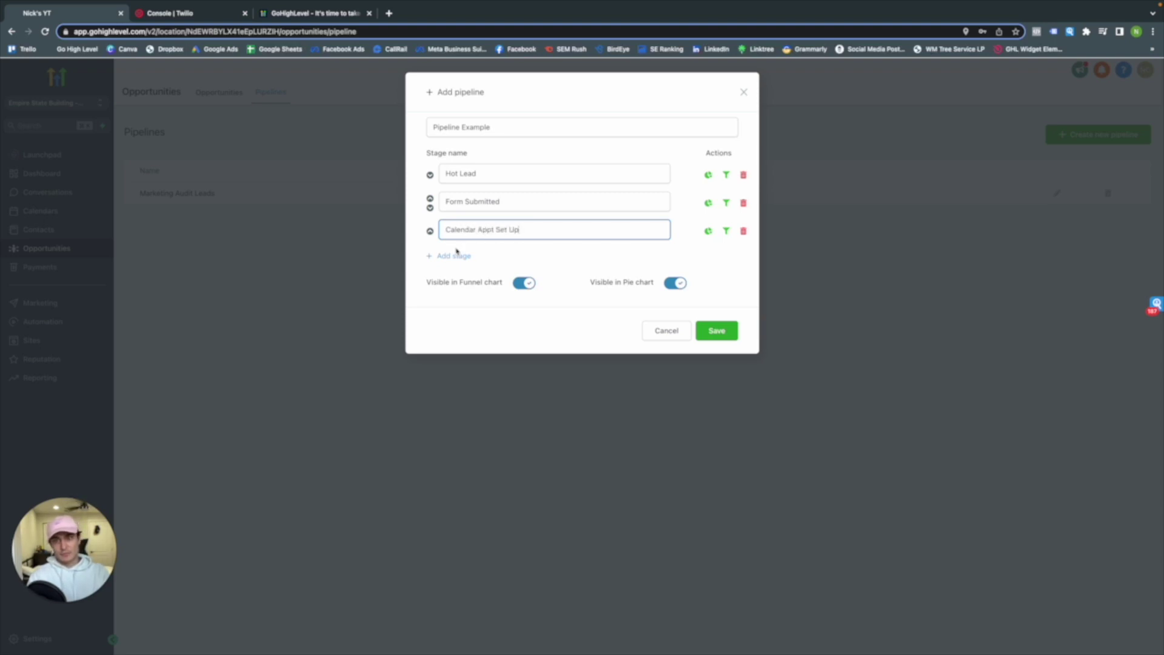
{"action": "left_click", "coordinate": [457, 255]}
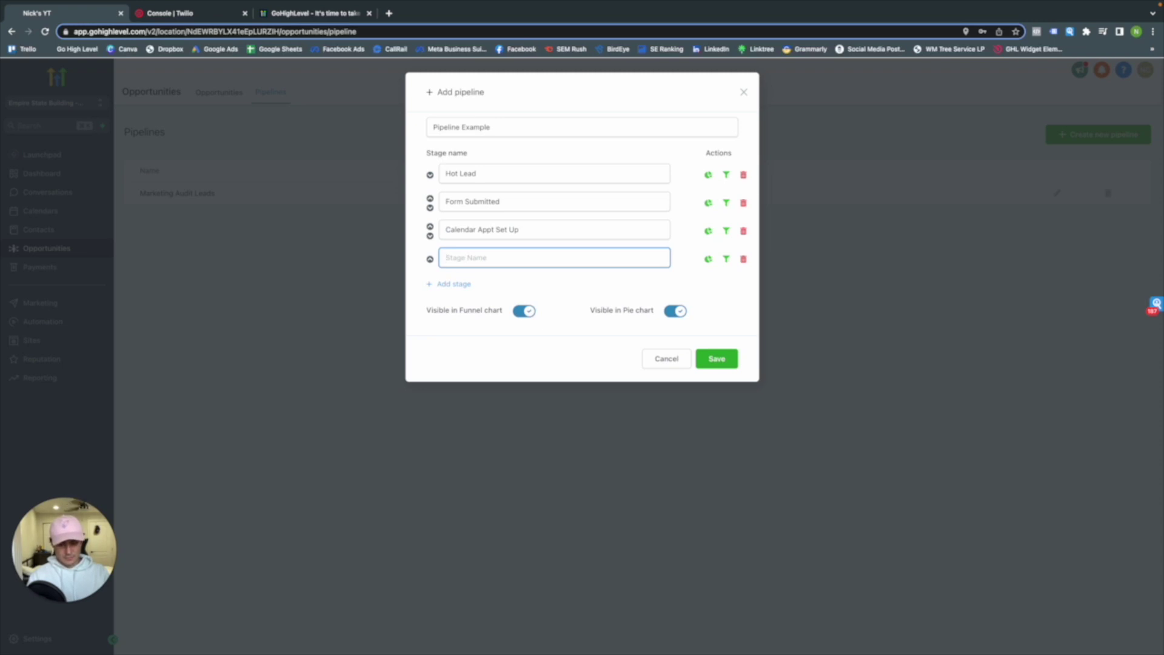
{"action": "type", "text": "Showed"}
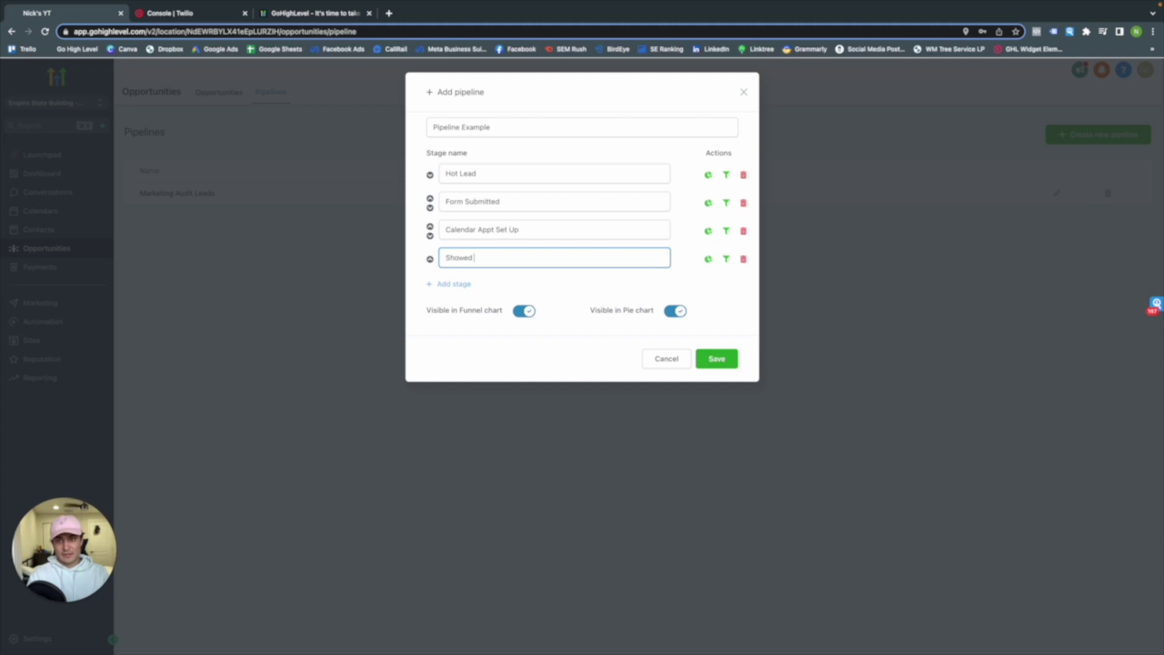
{"action": "type", "text": " Up"}
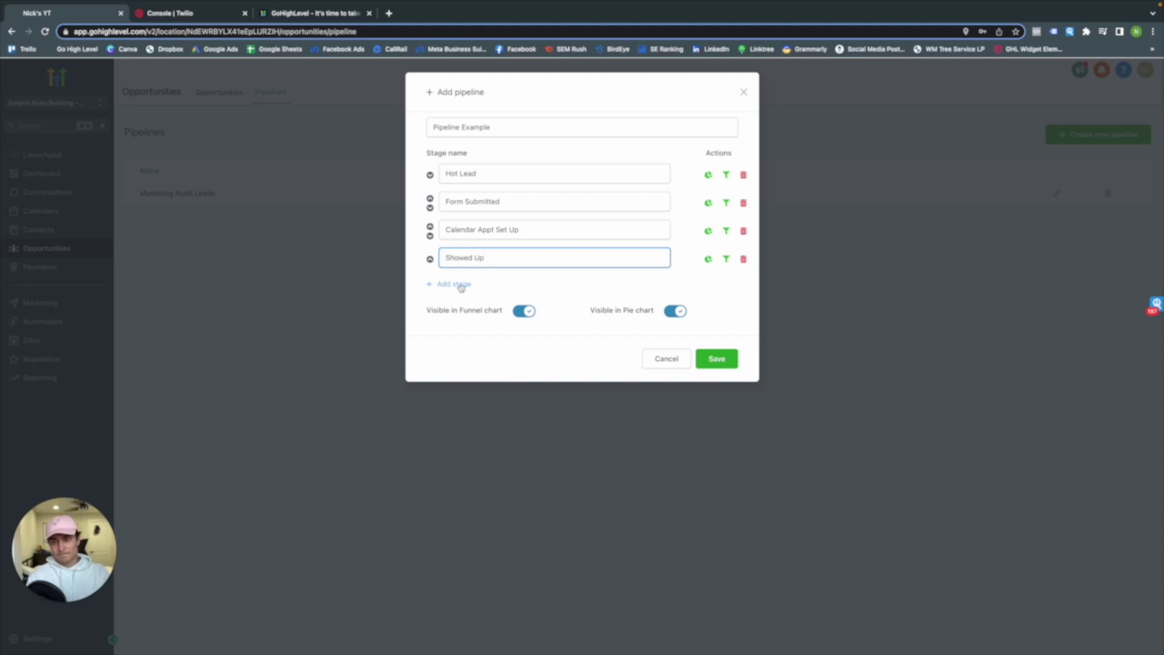
Add stages No Show, Sold and Upsold, then save the pipeline
{"action": "key", "text": "Return"}
{"action": "type", "text": "No Show"}
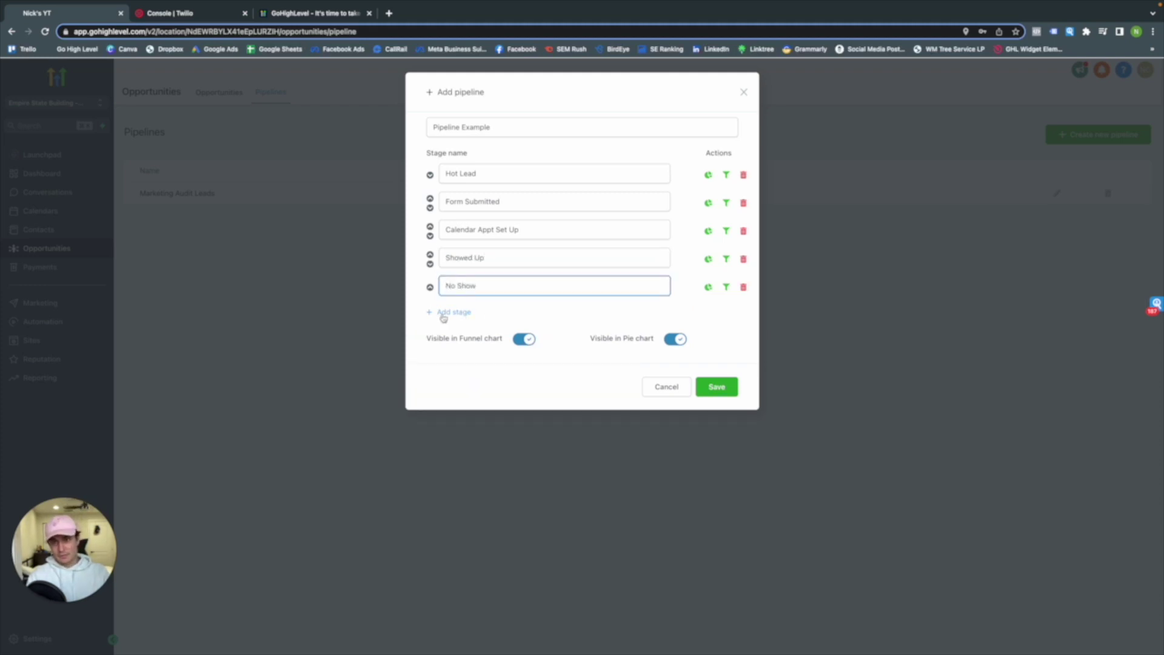
{"action": "left_click", "coordinate": [451, 312]}
{"action": "type", "text": "Sold"}
{"action": "left_click", "coordinate": [465, 340]}
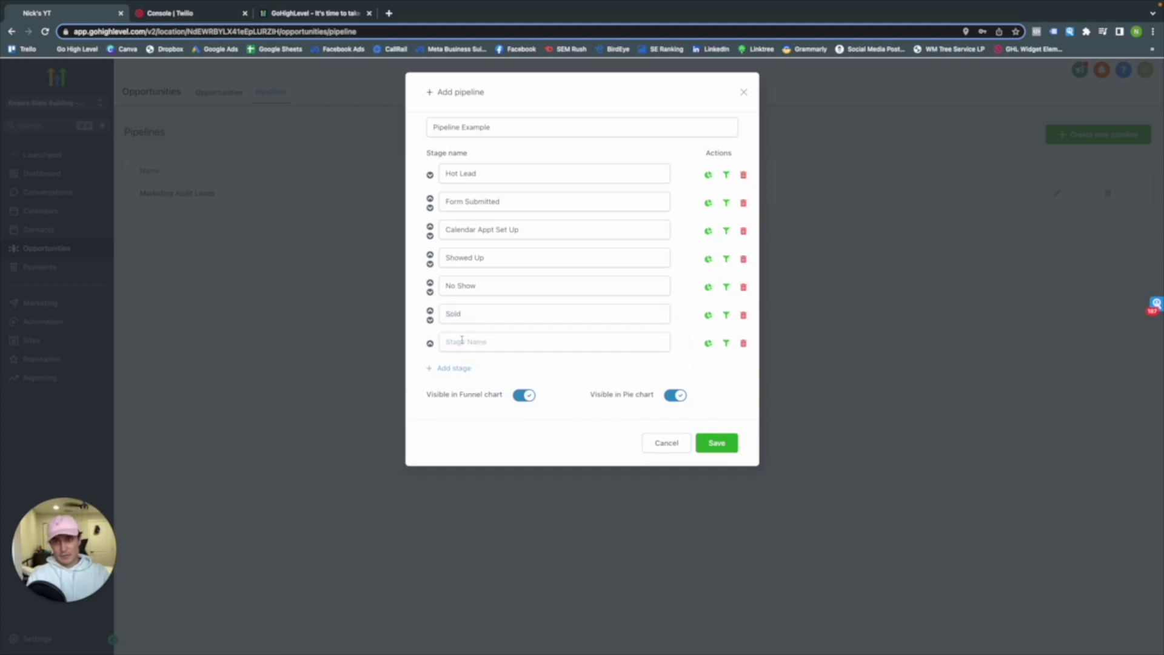
{"action": "type", "text": "Up Sol"}
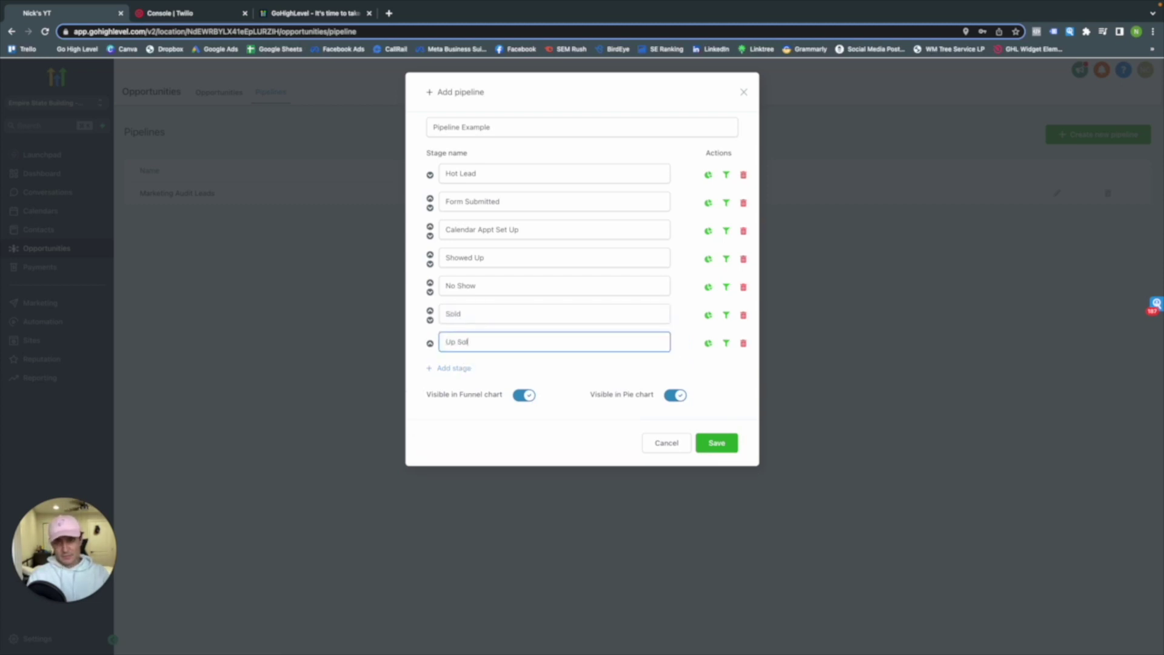
{"action": "key", "text": "BackSpace"}
{"action": "key", "text": "BackSpace"}
{"action": "type", "text": "sold"}
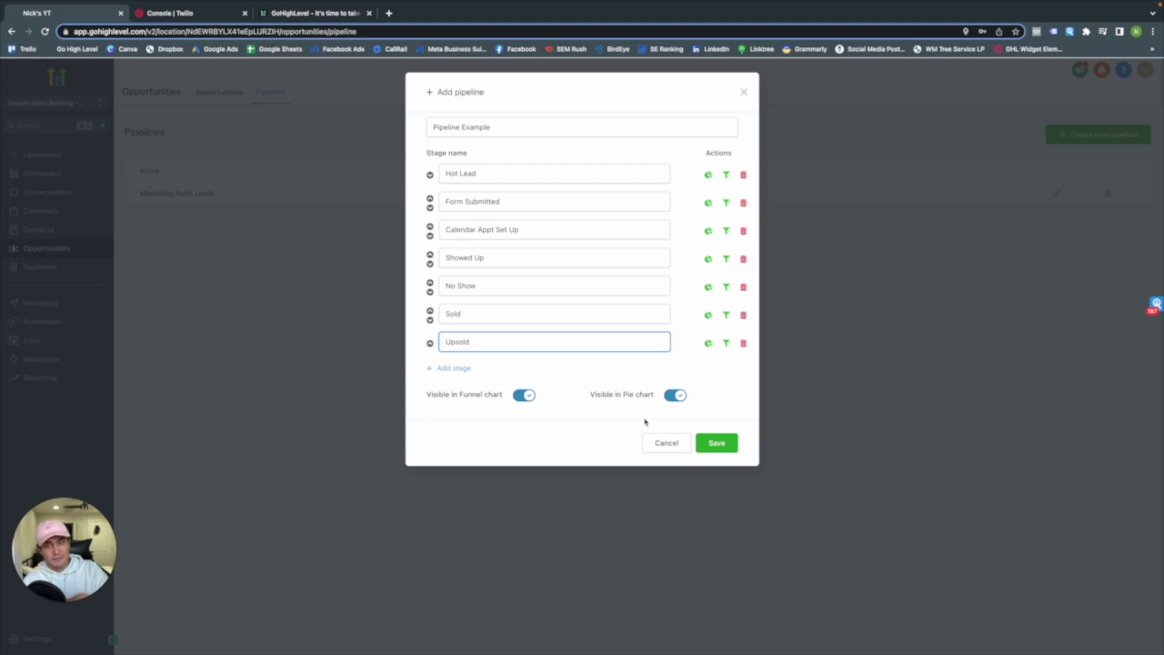
{"action": "left_click", "coordinate": [715, 443]}
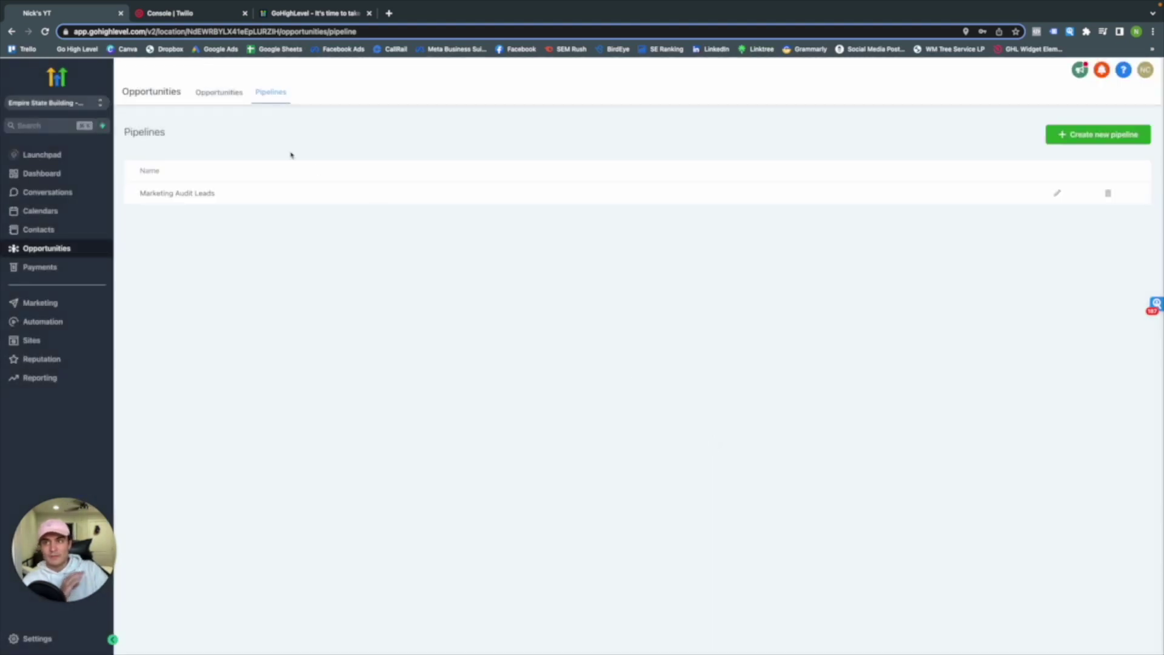
Display the Pipeline Example pipeline on the Opportunities board and start a new opportunity
{"action": "left_click", "coordinate": [209, 100]}
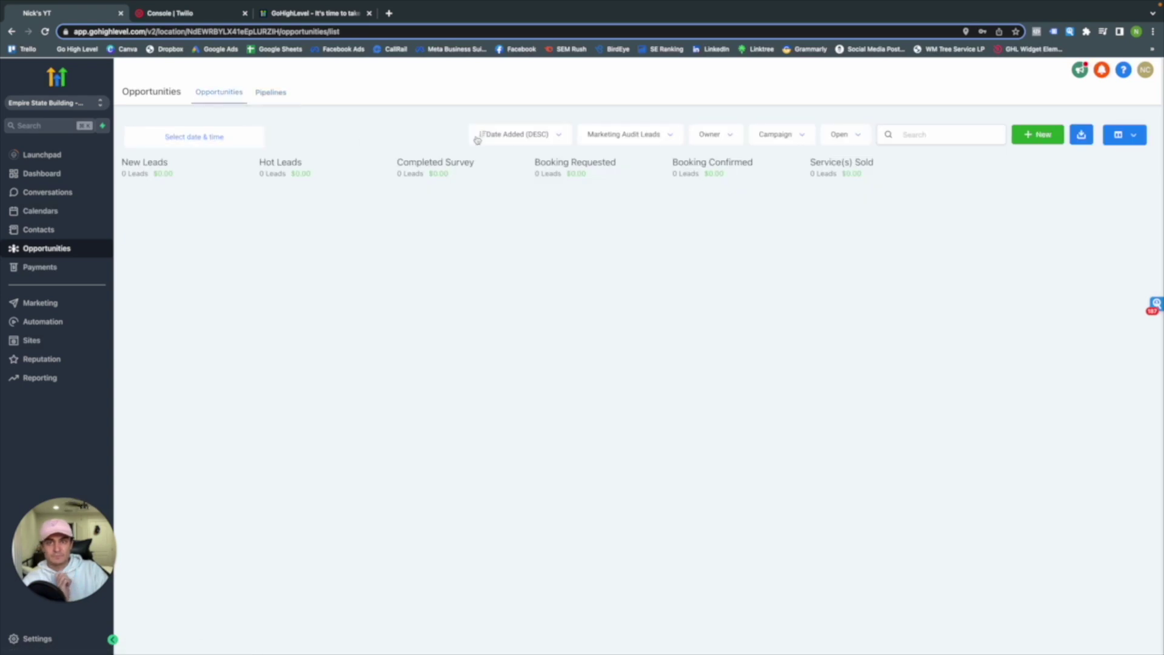
{"action": "left_click", "coordinate": [595, 139]}
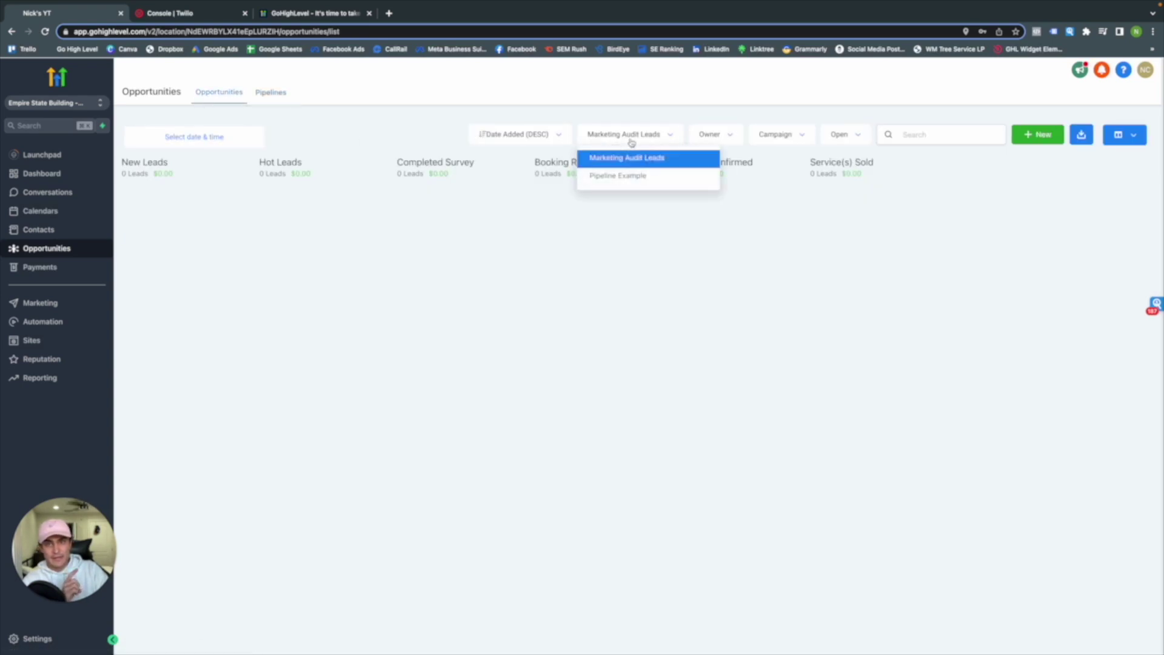
{"action": "left_click", "coordinate": [637, 180]}
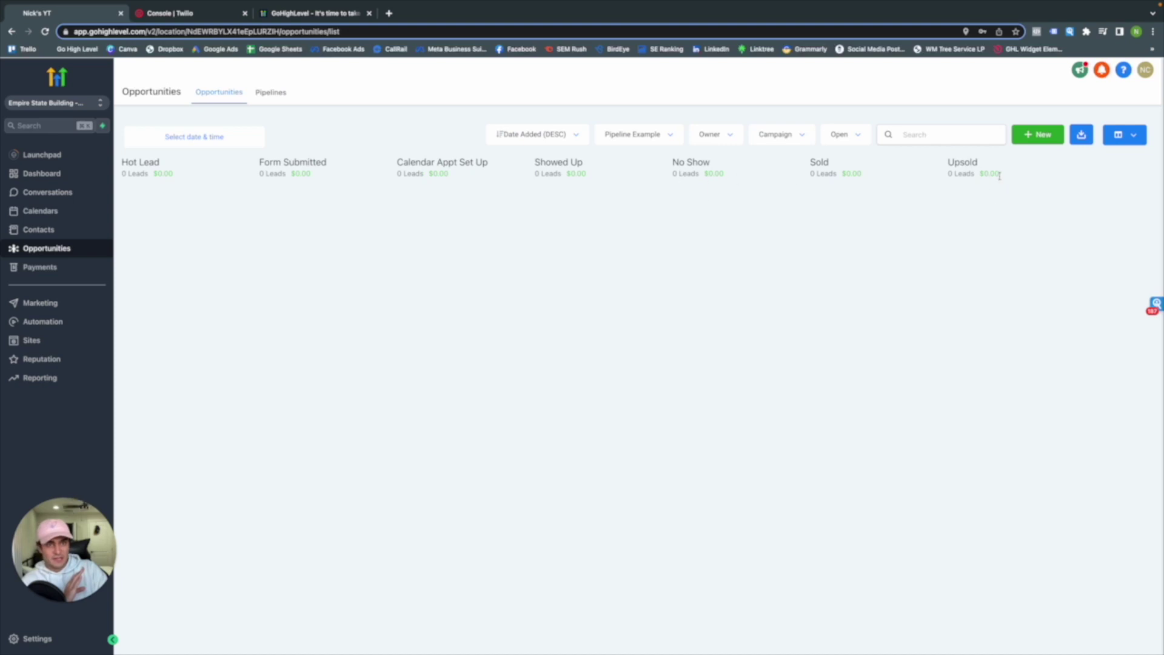
{"action": "left_click", "coordinate": [1034, 138]}
Pick the existing contact for the opportunity and review its name fields
{"action": "left_click", "coordinate": [517, 193]}
{"action": "type", "text": "Niovkk"}
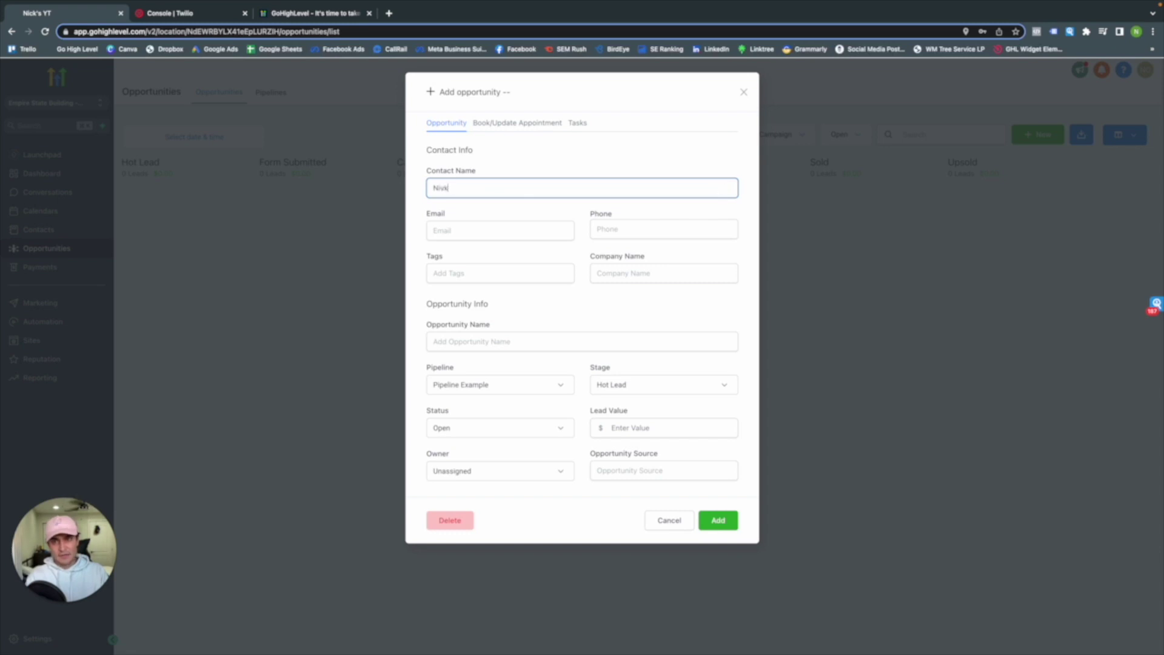
{"action": "left_click", "coordinate": [517, 210]}
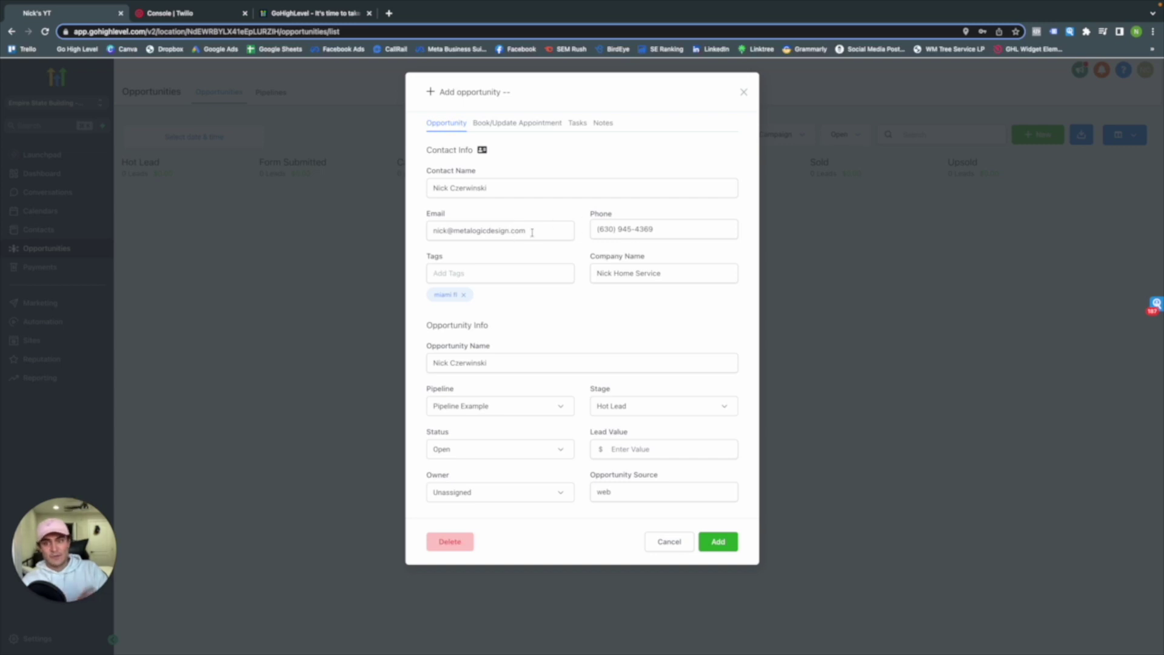
{"action": "left_click", "coordinate": [501, 270]}
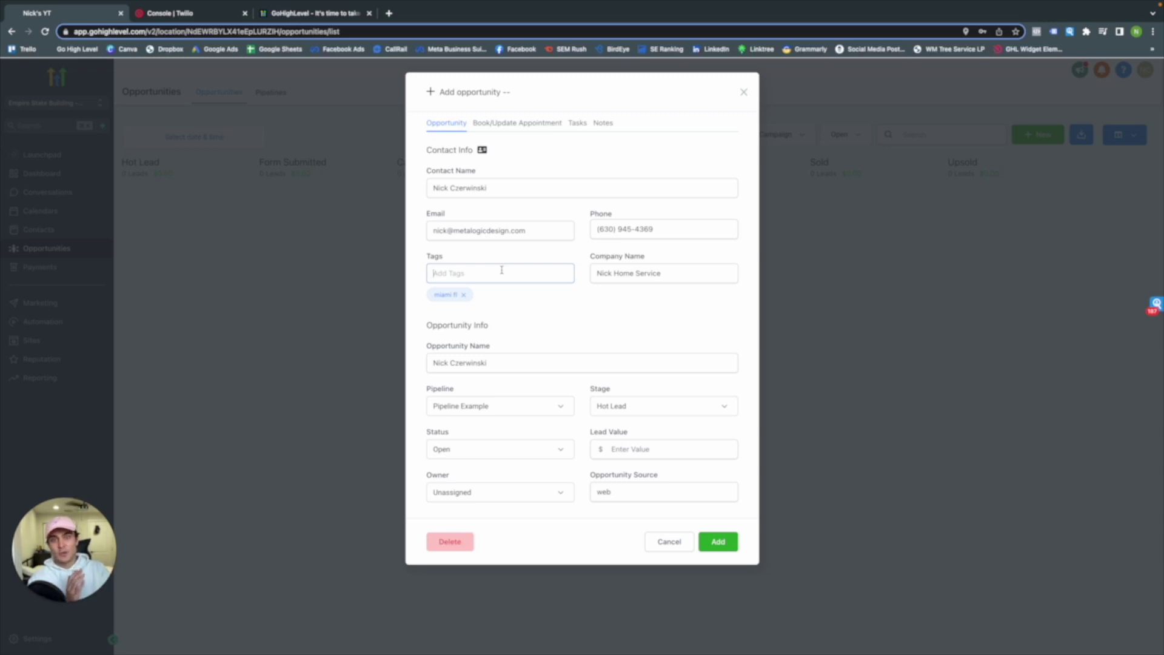
{"action": "left_click_drag", "start_coordinate": [664, 273], "coordinate": [261, 250]}
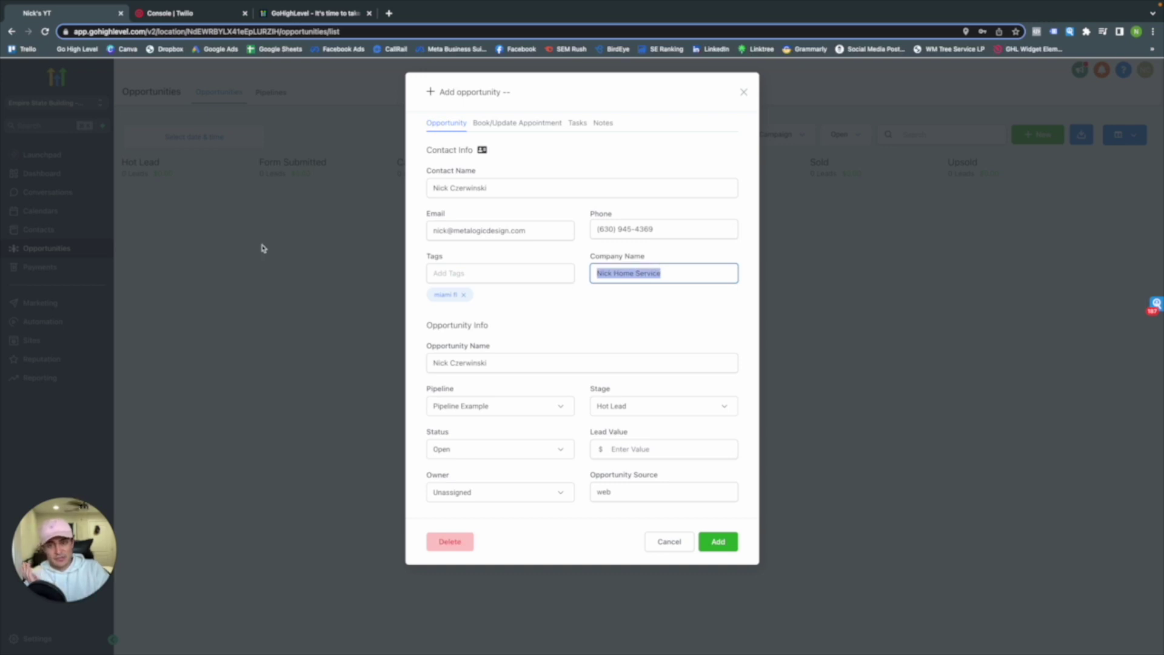
{"action": "left_click", "coordinate": [513, 362]}
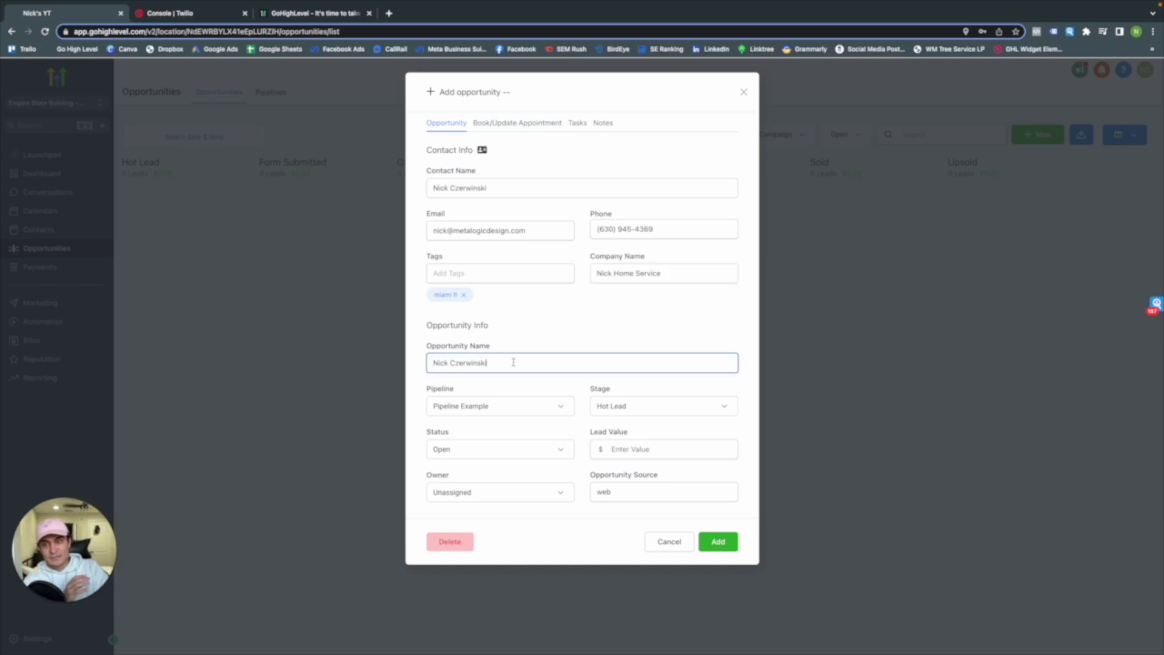
{"action": "triple_click", "coordinate": [507, 362]}
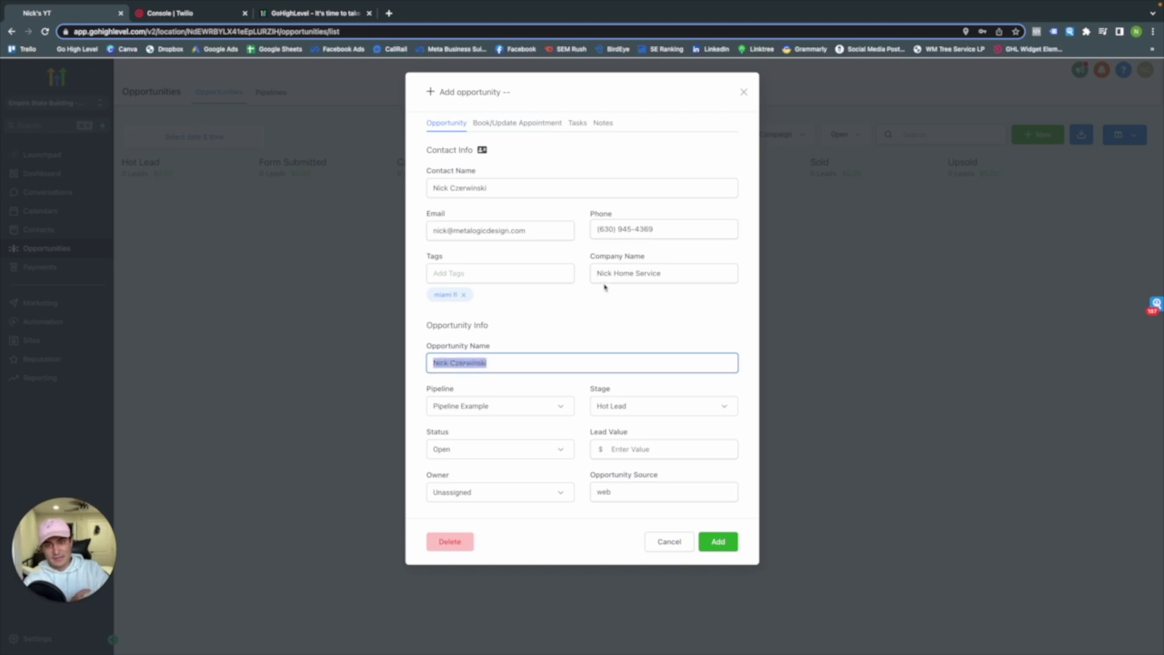
{"action": "left_click", "coordinate": [558, 330]}
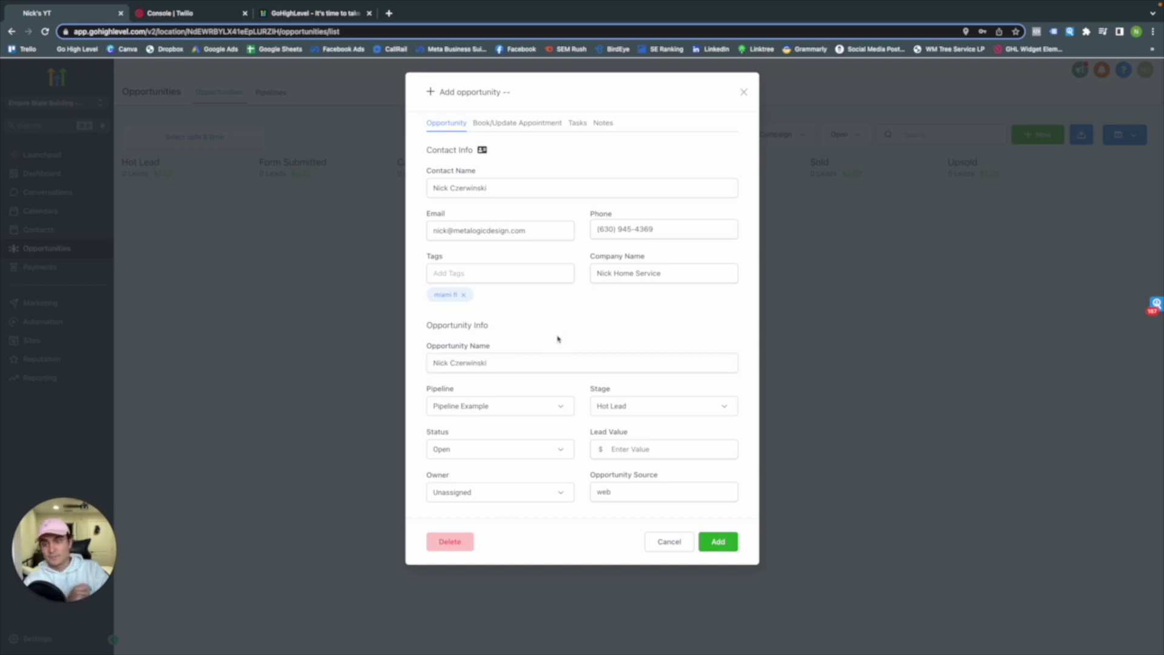
Keep Pipeline Example, Hot Lead stage and Open status, with a 2,000 lead value
{"action": "left_click", "coordinate": [497, 408]}
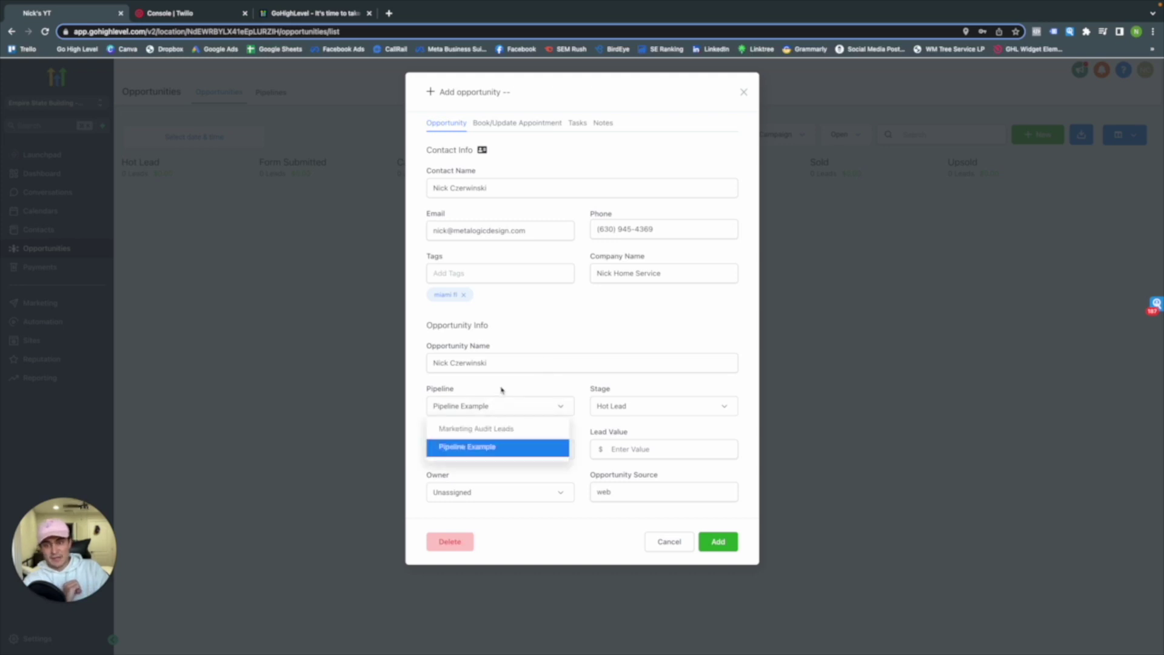
{"action": "left_click", "coordinate": [498, 410]}
{"action": "left_click", "coordinate": [650, 410]}
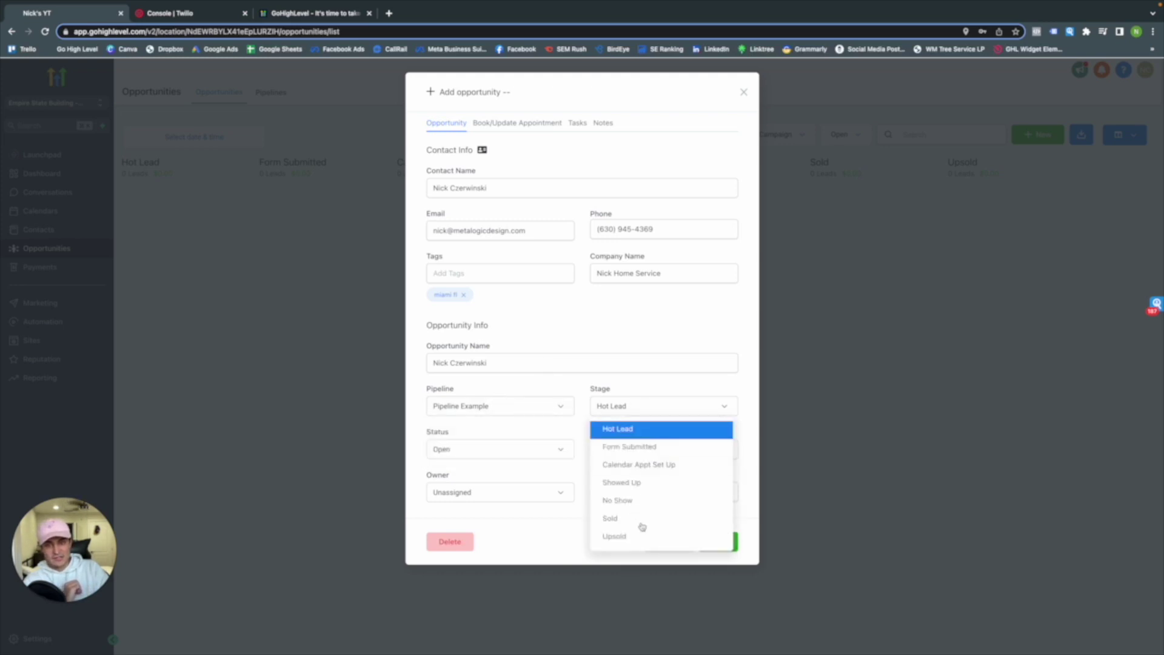
{"action": "left_click", "coordinate": [627, 396]}
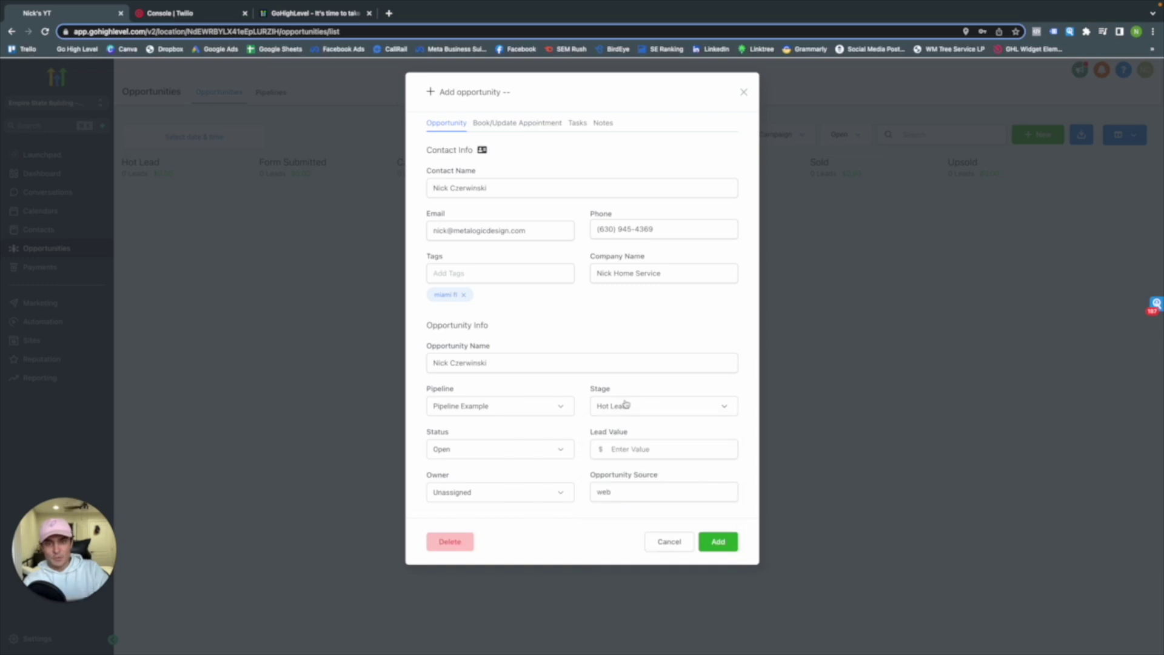
{"action": "left_click", "coordinate": [516, 459]}
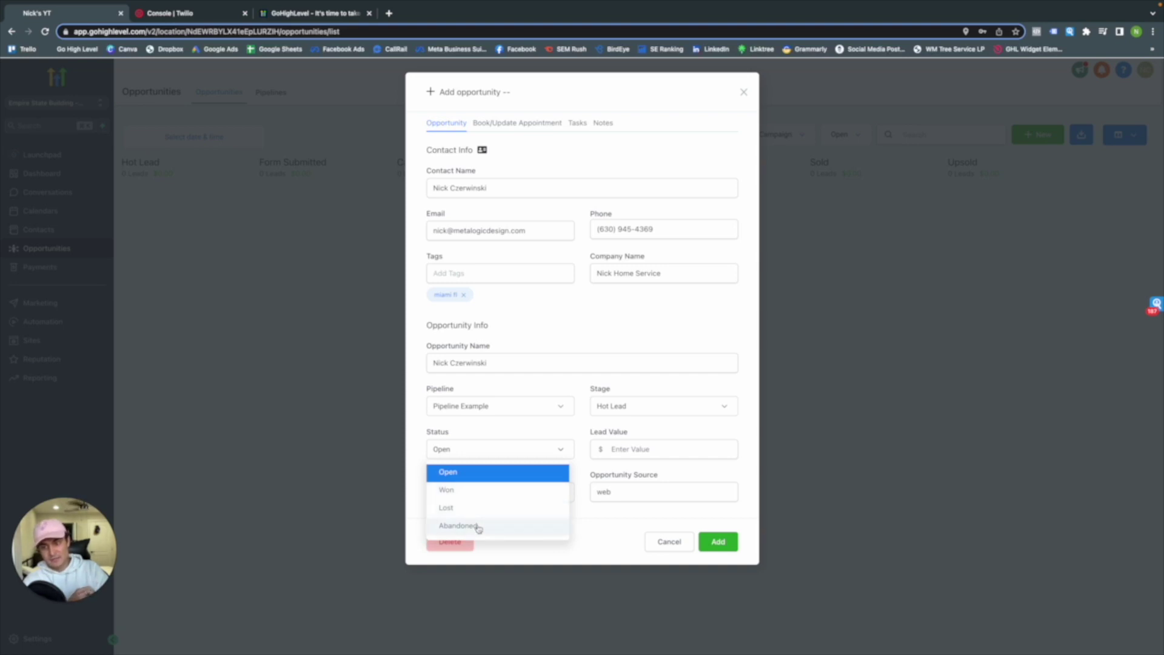
{"action": "left_click", "coordinate": [491, 439]}
{"action": "left_click", "coordinate": [631, 450]}
{"action": "type", "text": "2000"}
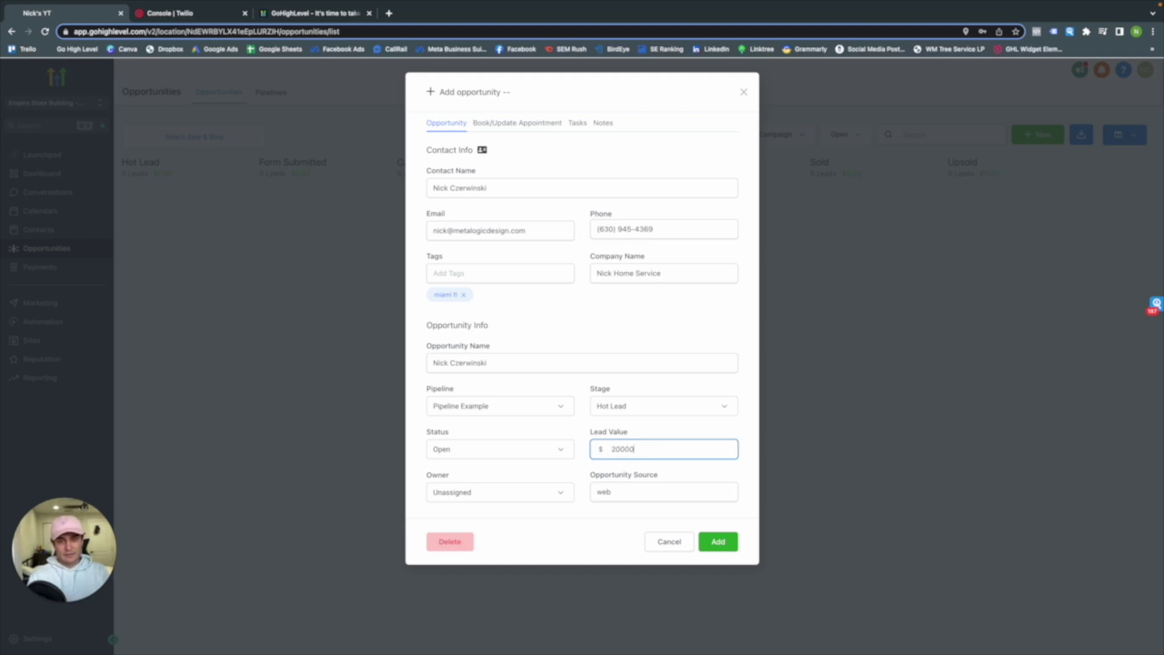
{"action": "left_click", "coordinate": [680, 440]}
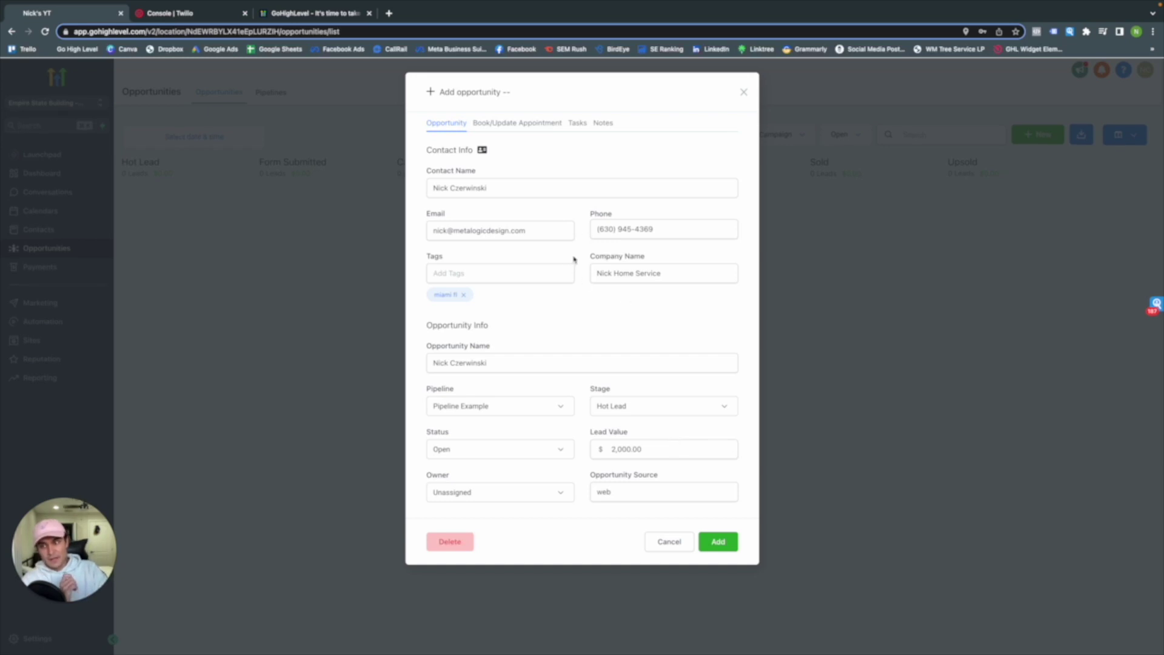
Change the opportunity source to 'Web' and add the opportunity
{"action": "left_click", "coordinate": [636, 368]}
{"action": "left_click", "coordinate": [627, 341]}
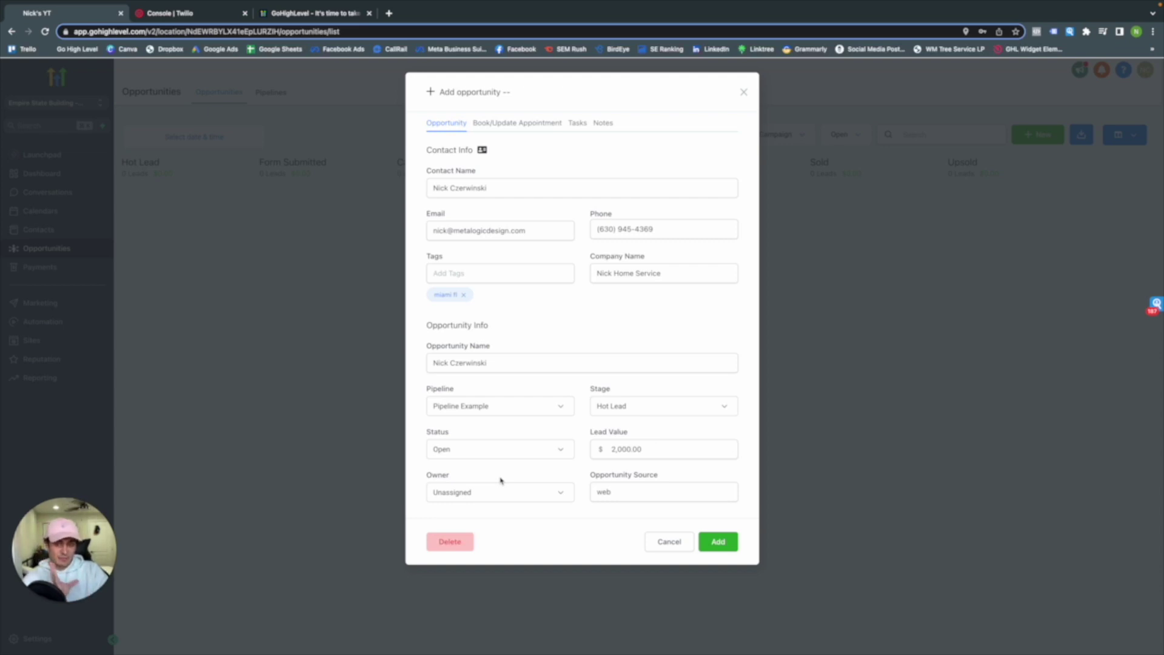
{"action": "left_click", "coordinate": [510, 492]}
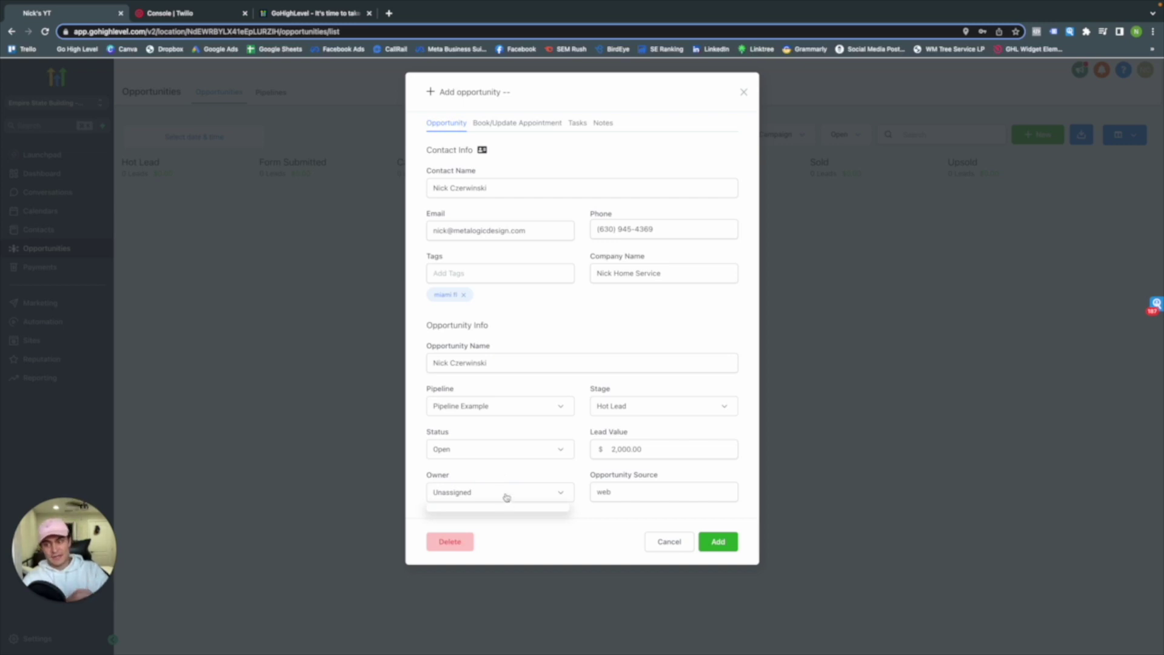
{"action": "left_click", "coordinate": [507, 497]}
{"action": "left_click", "coordinate": [635, 486]}
{"action": "key", "text": "ctrl+a"}
{"action": "key", "text": "BackSpace"}
{"action": "type", "text": "Web"}
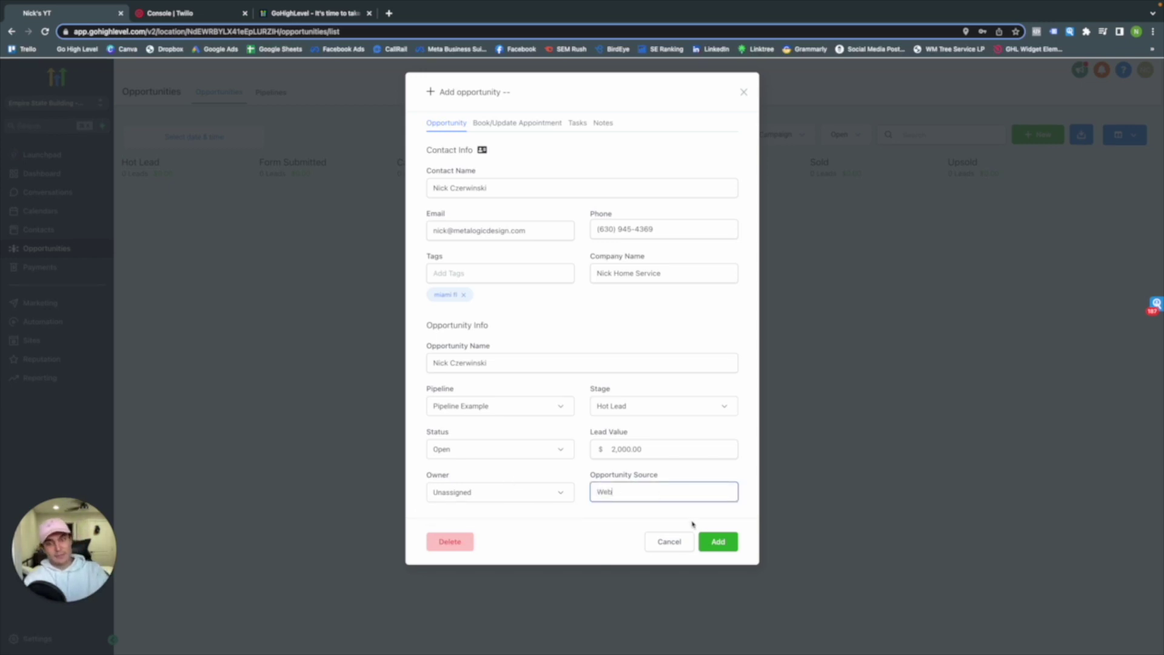
{"action": "left_click", "coordinate": [717, 542]}
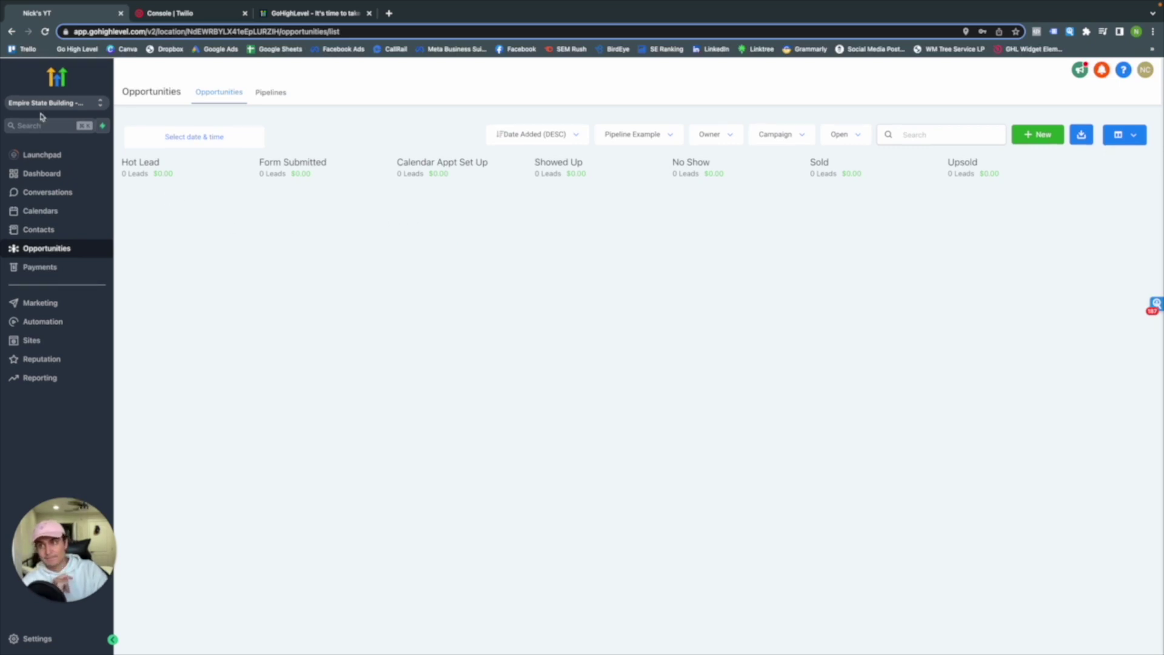
Refresh the board, move the lead card from Hot Lead to Calendar Appt Set Up, and open the dashboard
{"action": "left_click", "coordinate": [57, 232]}
{"action": "left_click", "coordinate": [55, 248]}
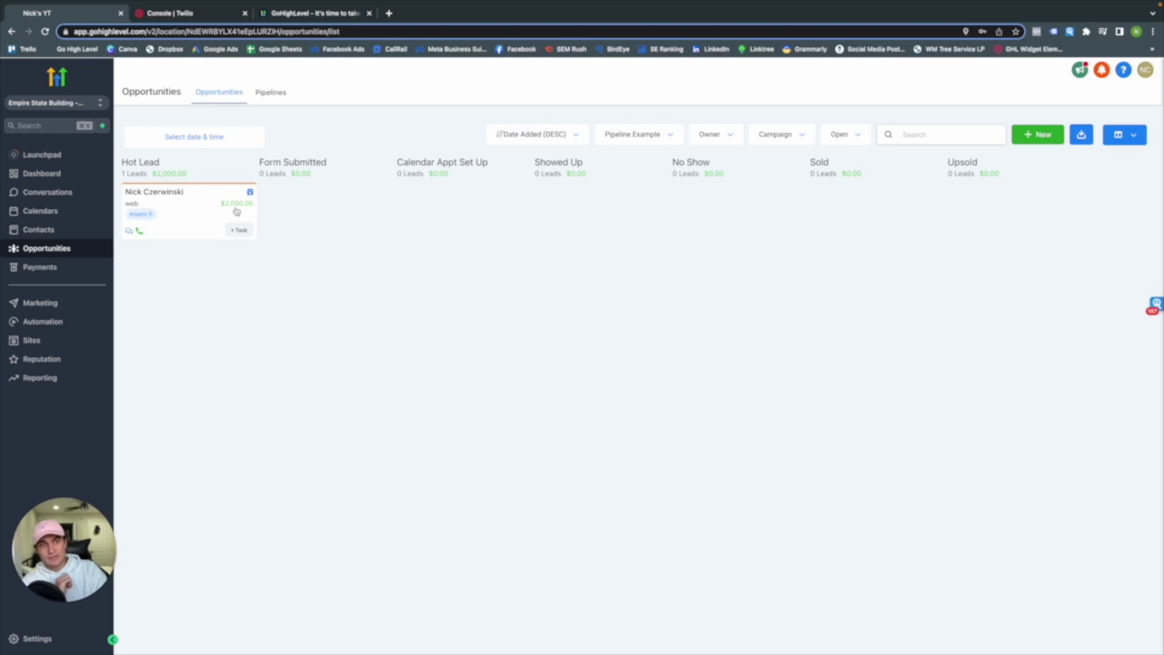
{"action": "left_click_drag", "start_coordinate": [187, 216], "coordinate": [438, 188]}
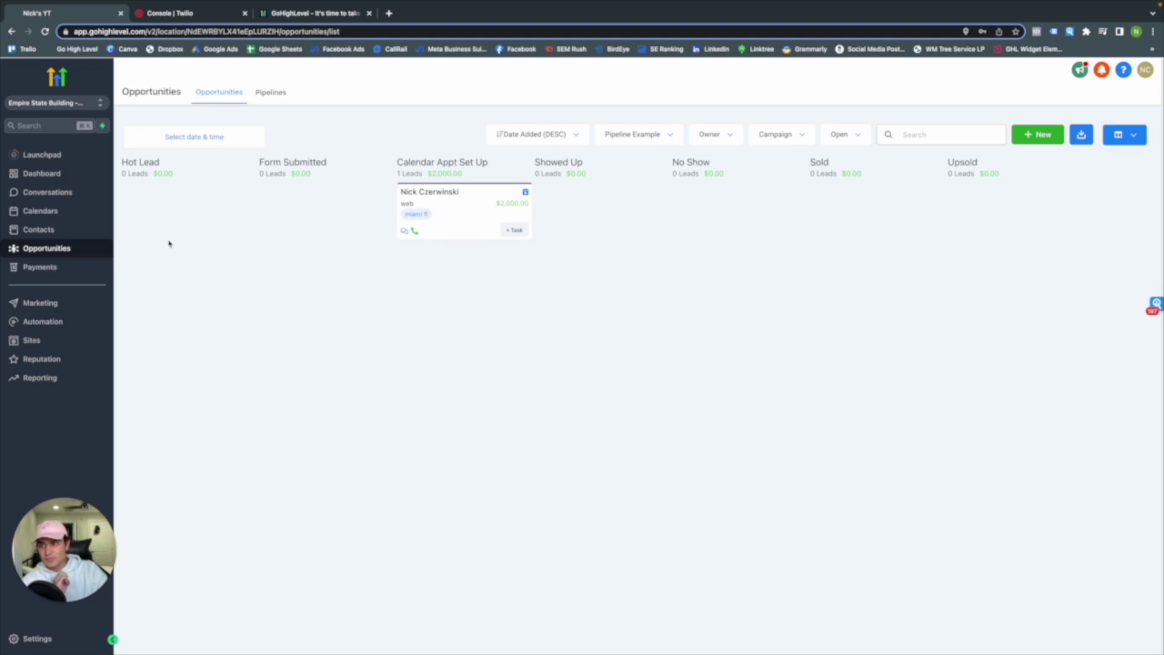
{"action": "left_click", "coordinate": [42, 173]}
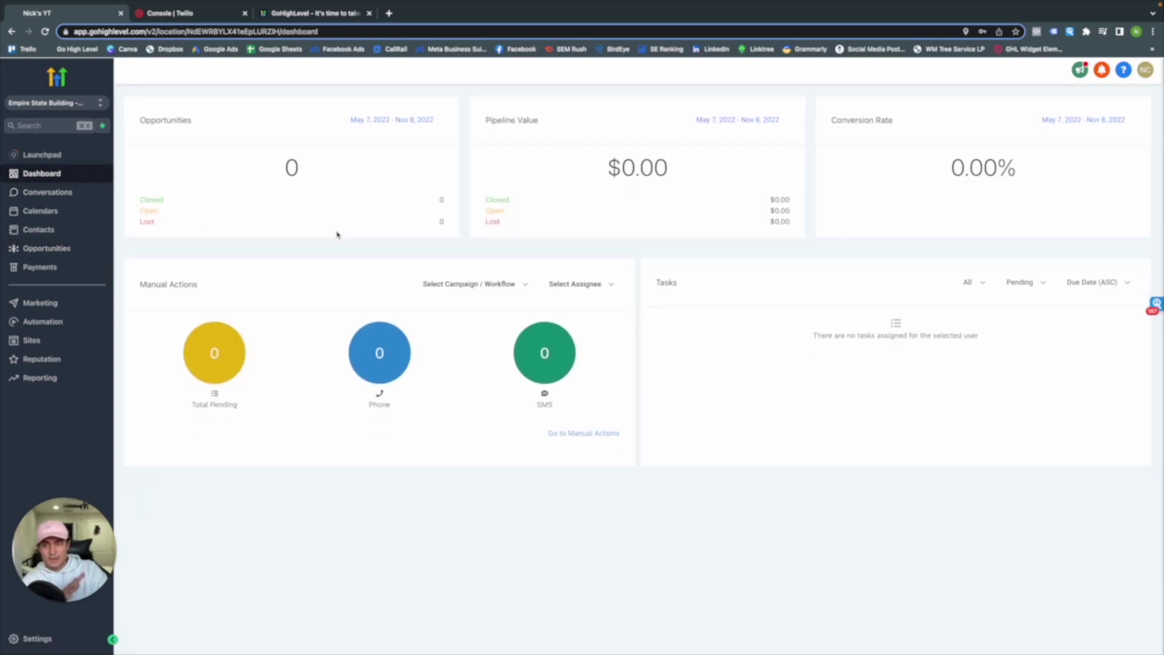
Switch the dashboard funnel to Pipeline Example and inspect the lead counts in each chart
{"action": "left_click", "coordinate": [281, 274]}
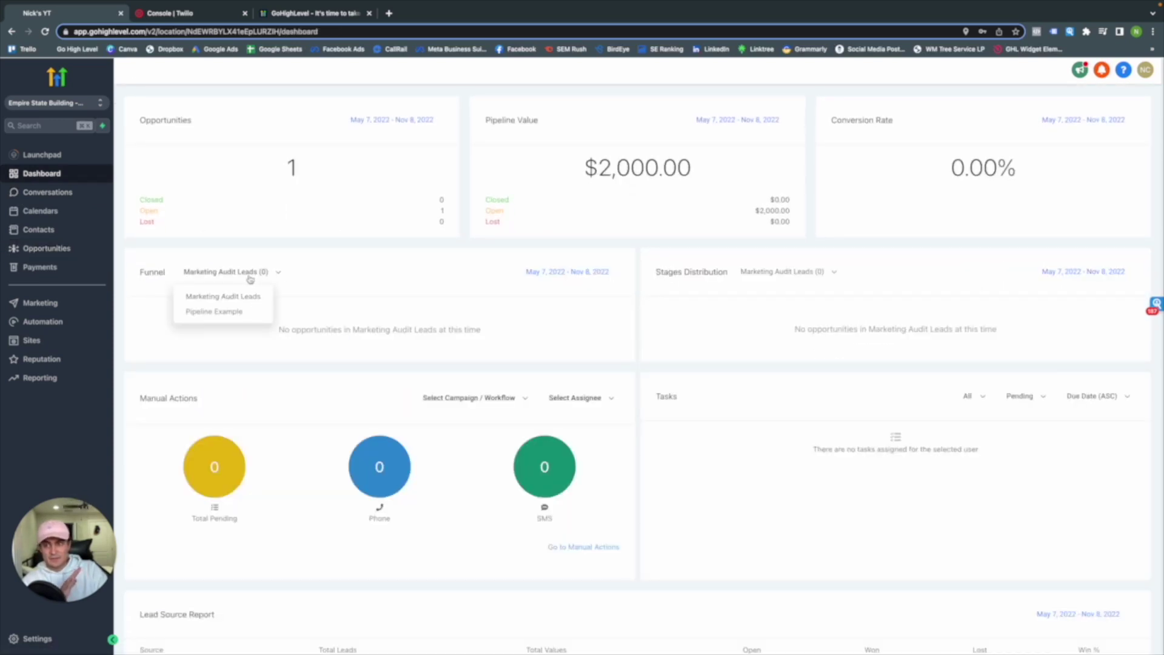
{"action": "left_click", "coordinate": [242, 313]}
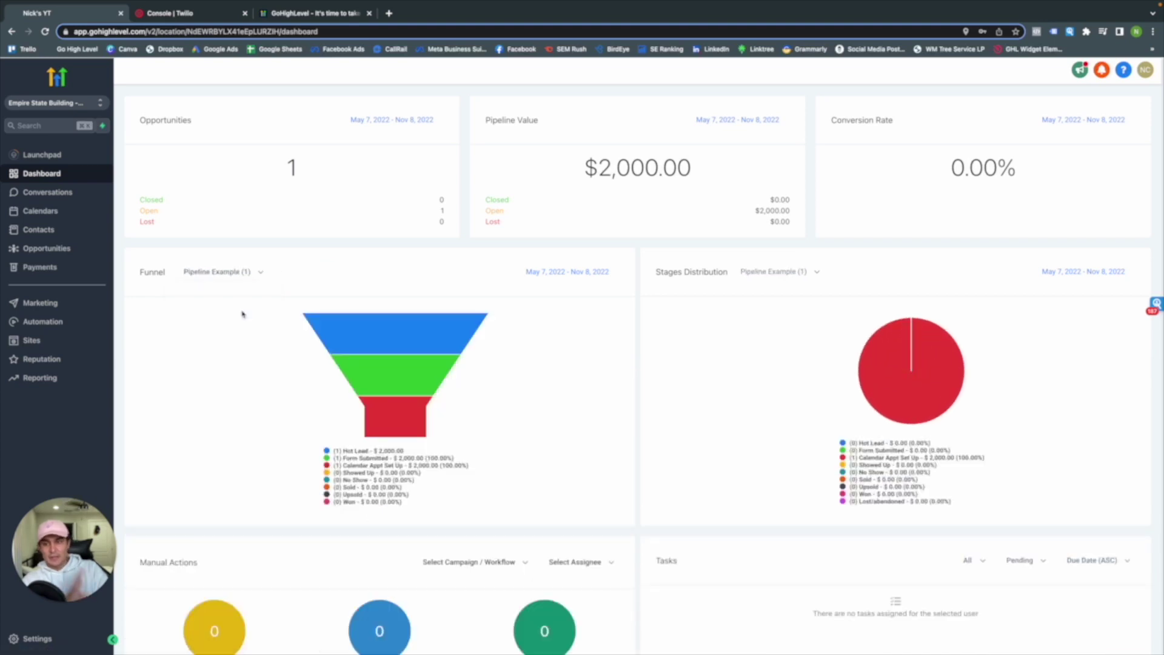
{"action": "mouse_move", "coordinate": [352, 349]}
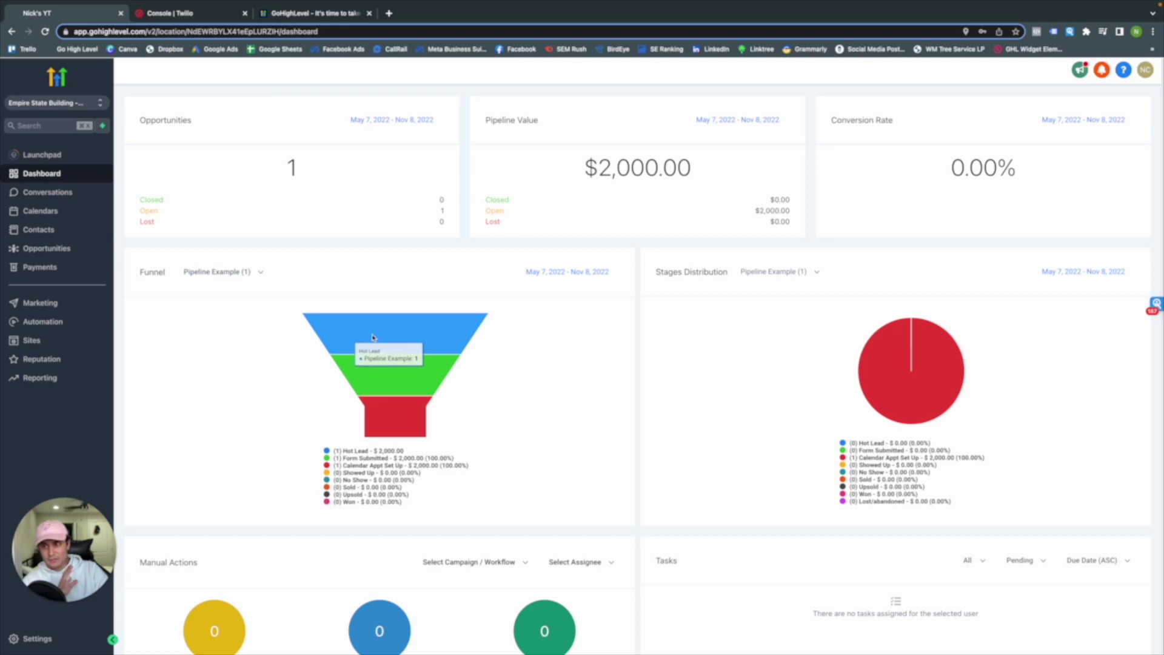
{"action": "mouse_move", "coordinate": [375, 379]}
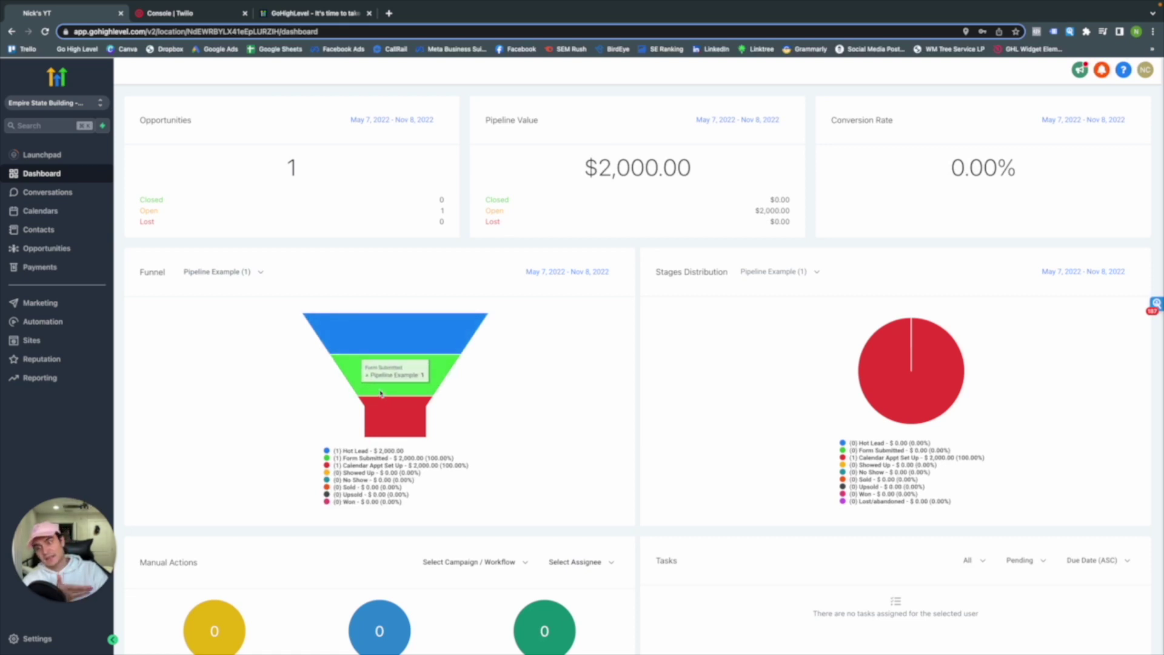
{"action": "mouse_move", "coordinate": [421, 344]}
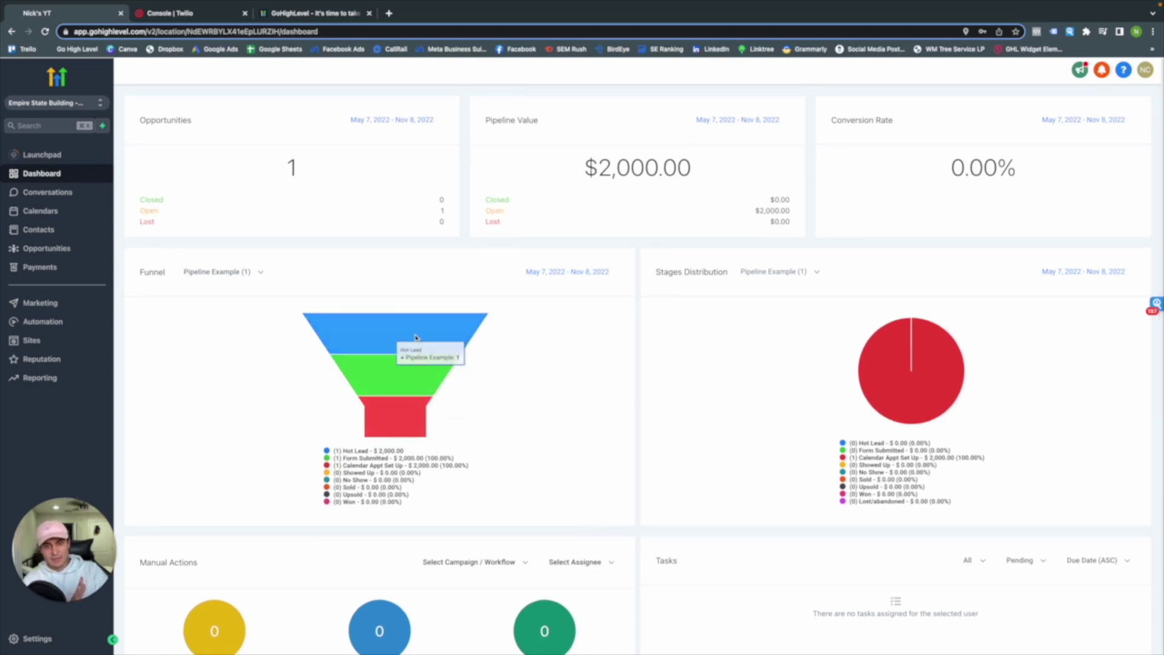
{"action": "mouse_move", "coordinate": [951, 421]}
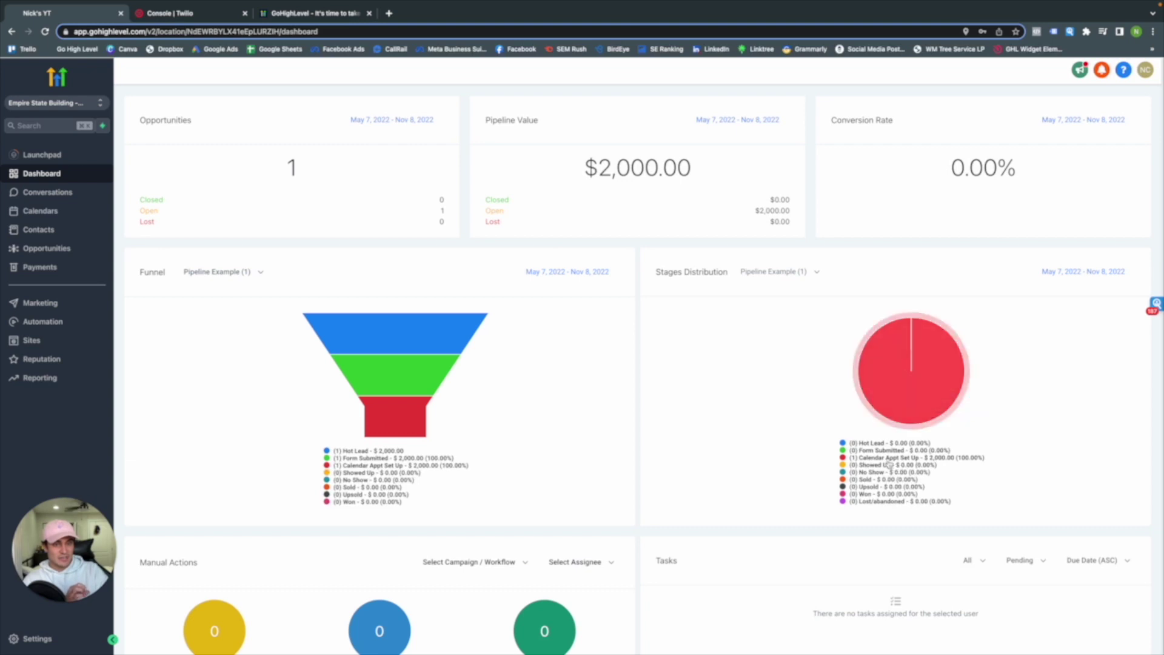
{"action": "mouse_move", "coordinate": [924, 385]}
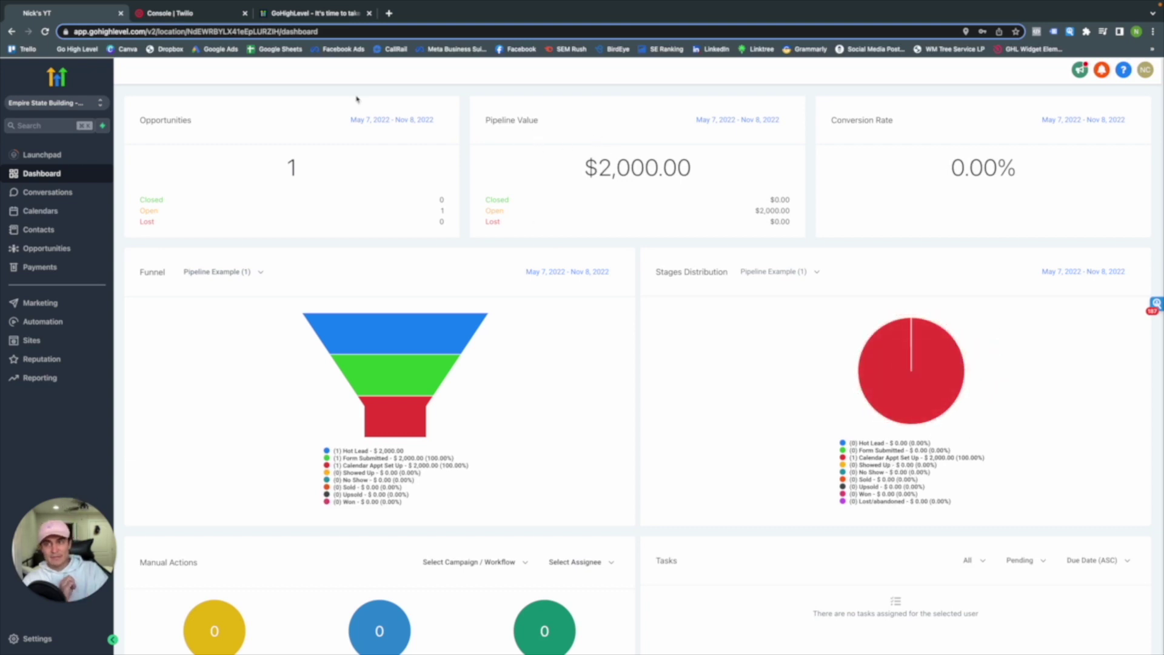
{"action": "scroll", "coordinate": [615, 479], "scroll_direction": "down", "scroll_amount": 2}
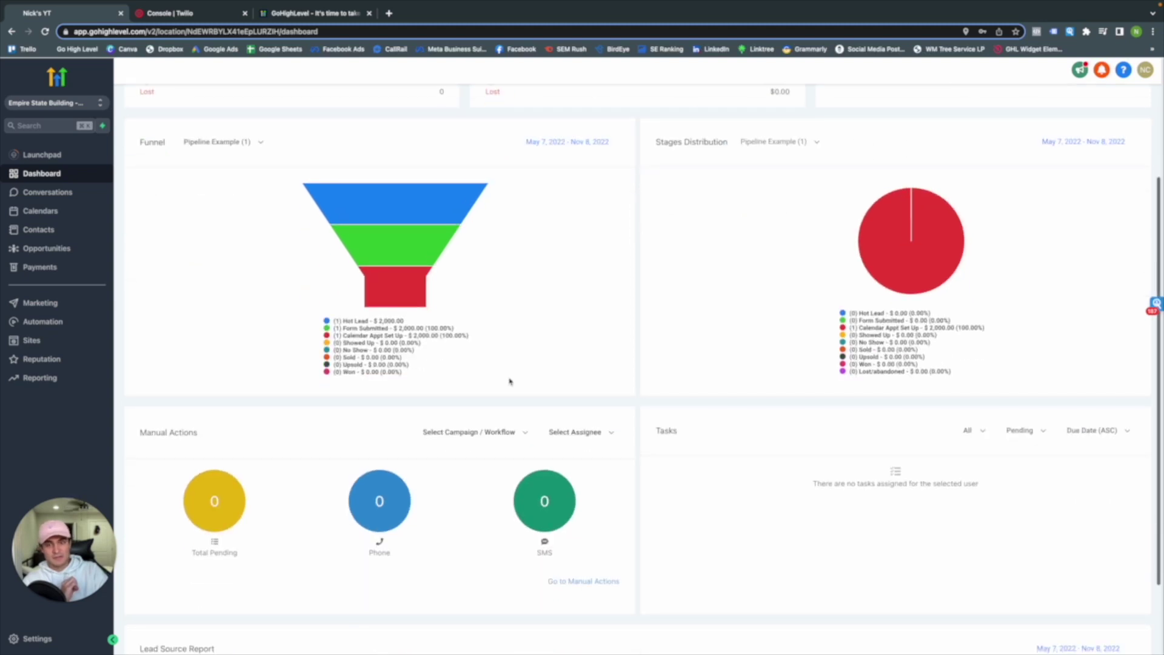
{"action": "scroll", "coordinate": [522, 421], "scroll_direction": "up", "scroll_amount": 2}
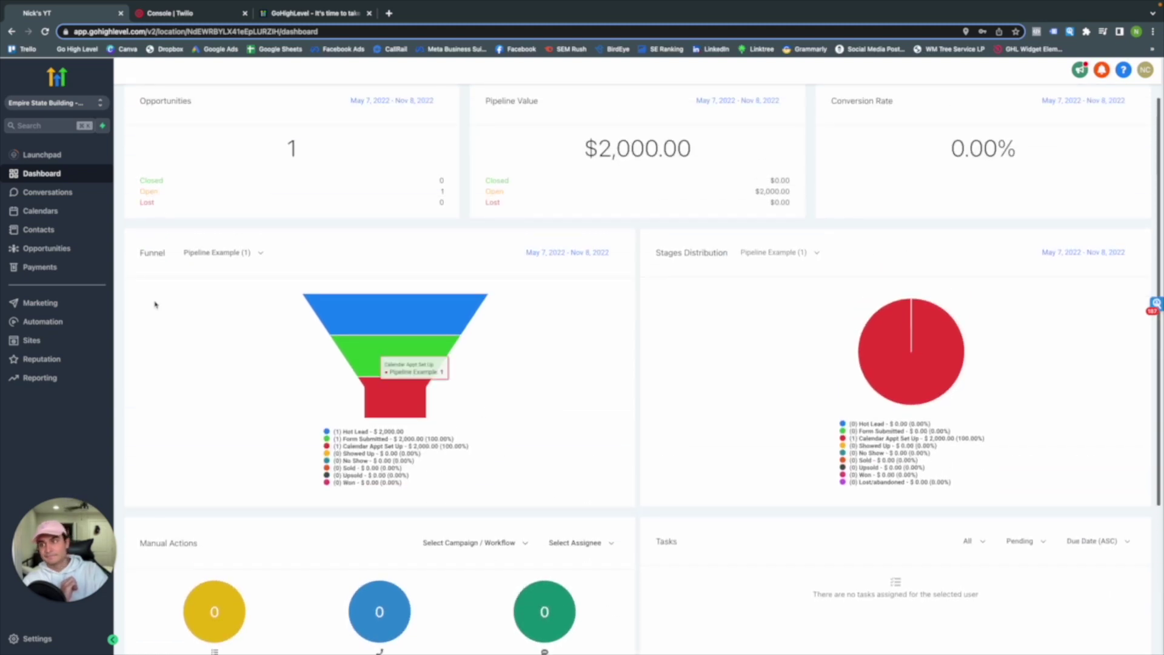
Mark the lead's opportunity as Won and check the Dashboard's $2,000 closed value
{"action": "left_click", "coordinate": [56, 249]}
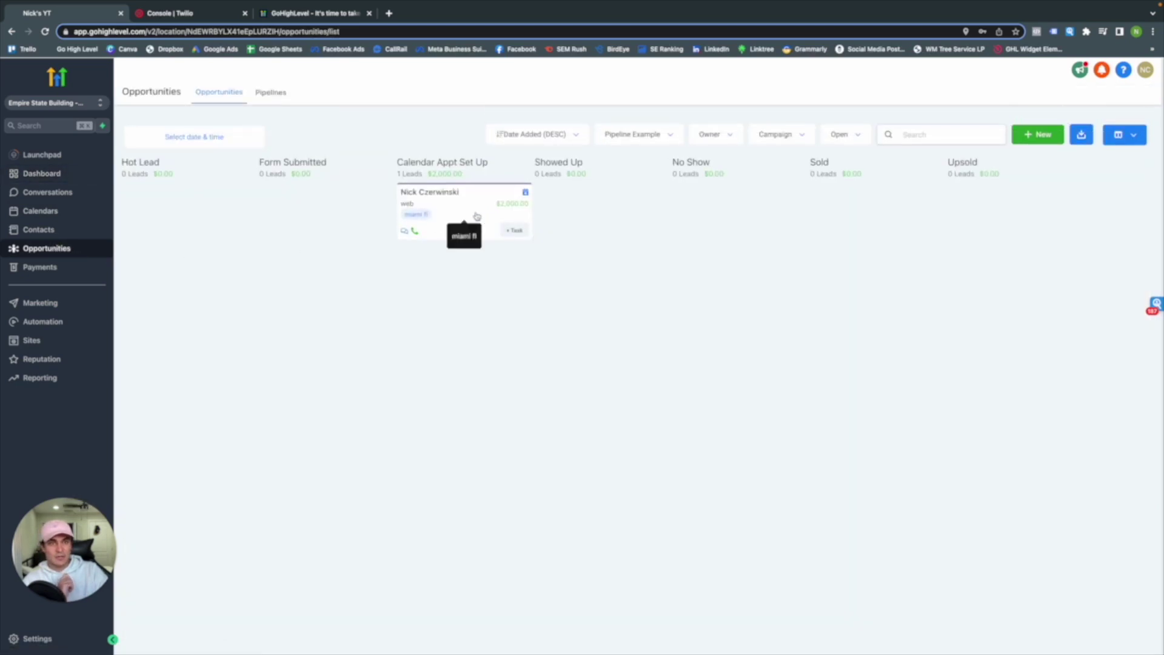
{"action": "left_click", "coordinate": [476, 216]}
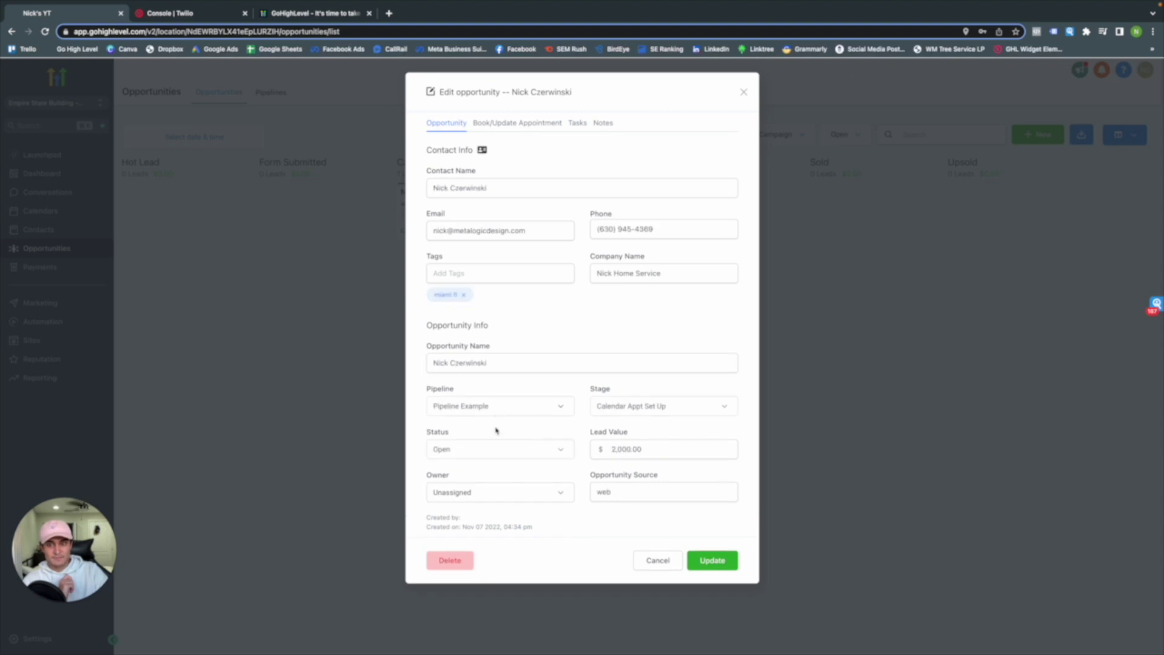
{"action": "left_click", "coordinate": [479, 451]}
{"action": "left_click", "coordinate": [476, 492]}
{"action": "left_click", "coordinate": [727, 558]}
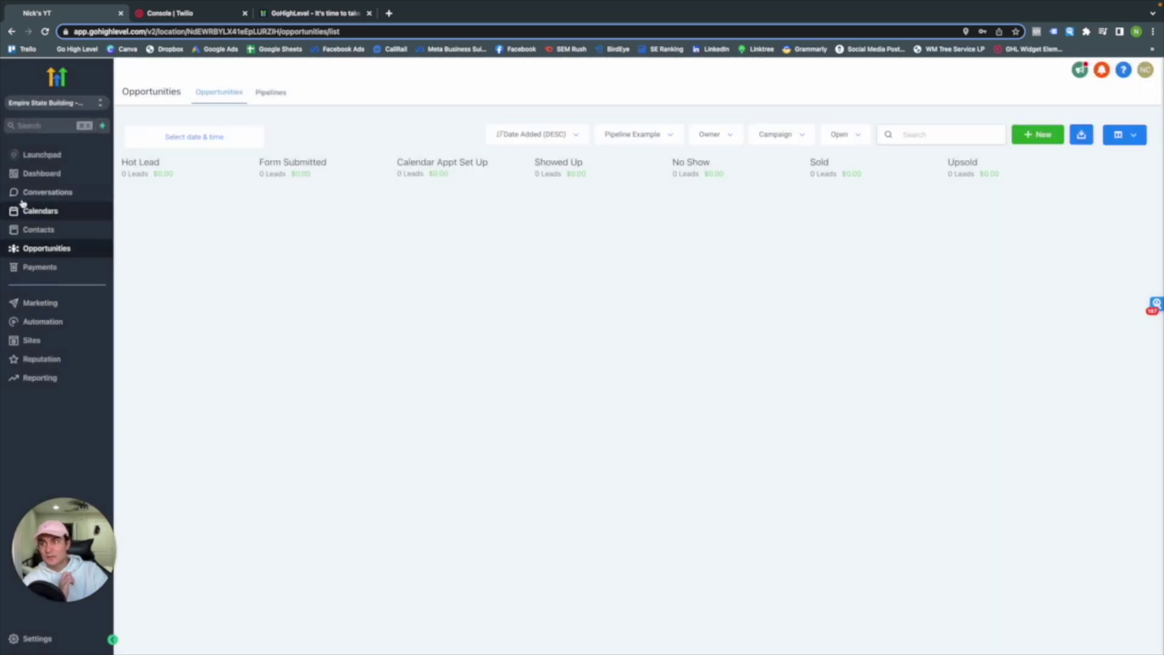
{"action": "left_click", "coordinate": [38, 174]}
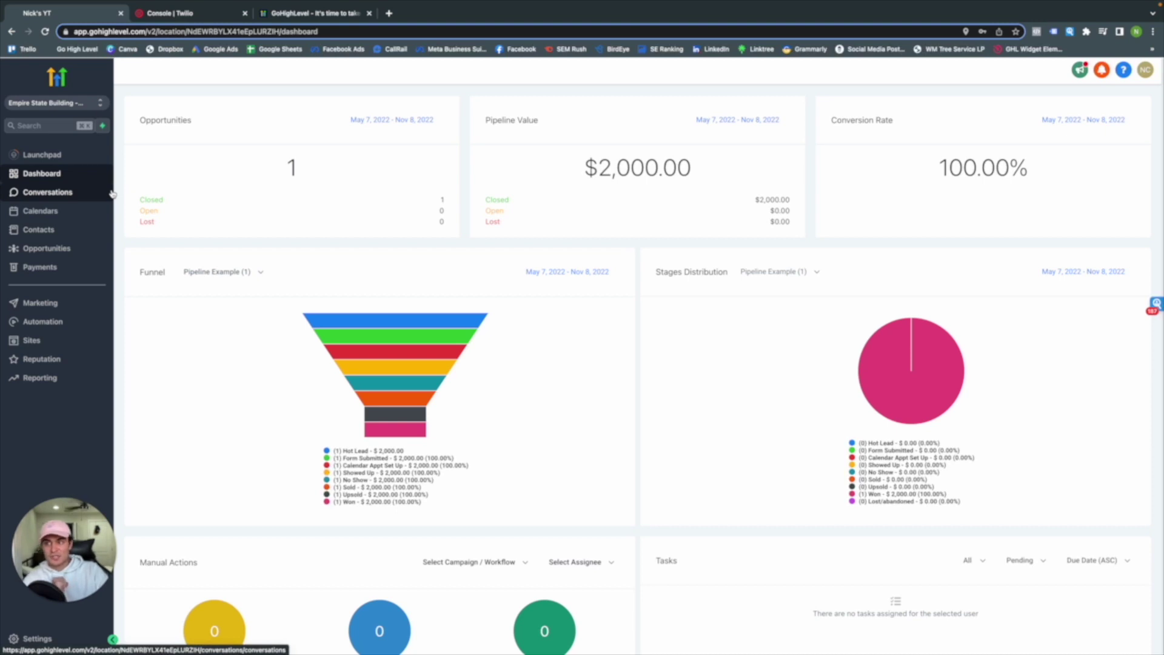
Start a new message in Conversations addressed to the imported contact
{"action": "left_click", "coordinate": [67, 198]}
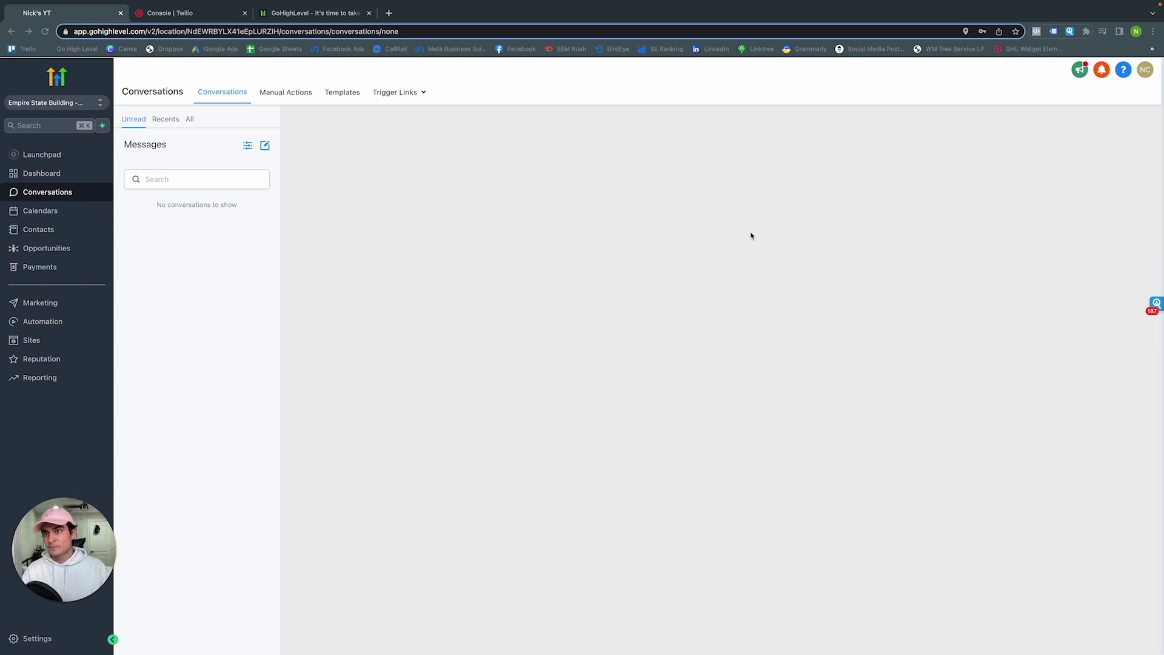
{"action": "left_click", "coordinate": [267, 148]}
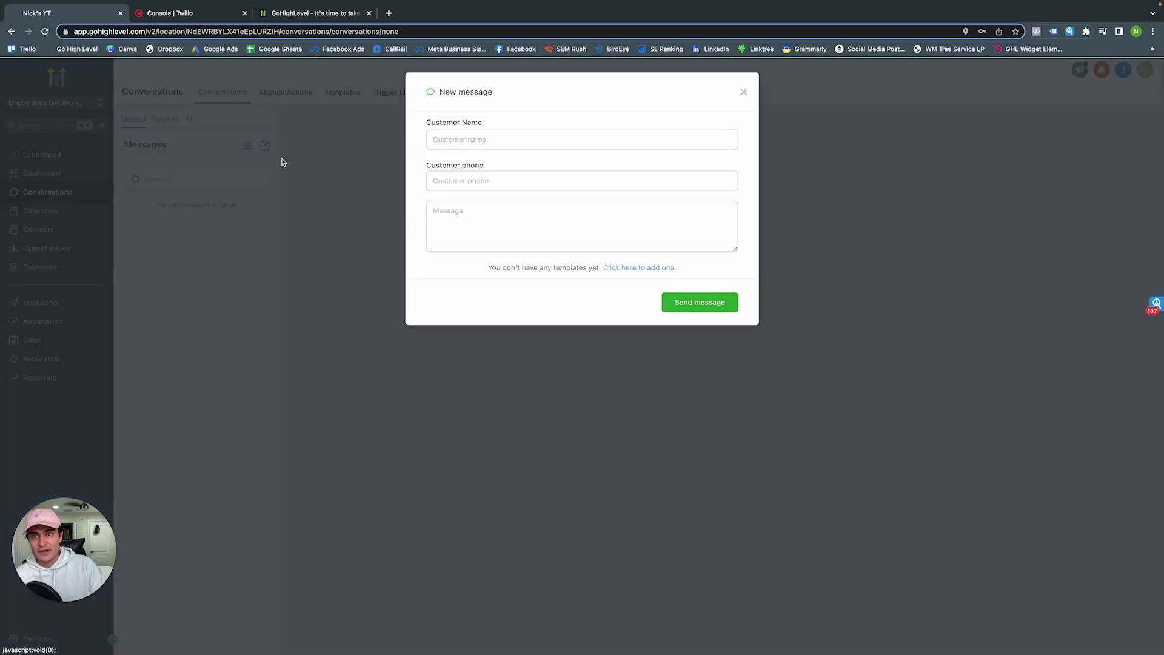
{"action": "left_click", "coordinate": [497, 140]}
{"action": "type", "text": "Nick"}
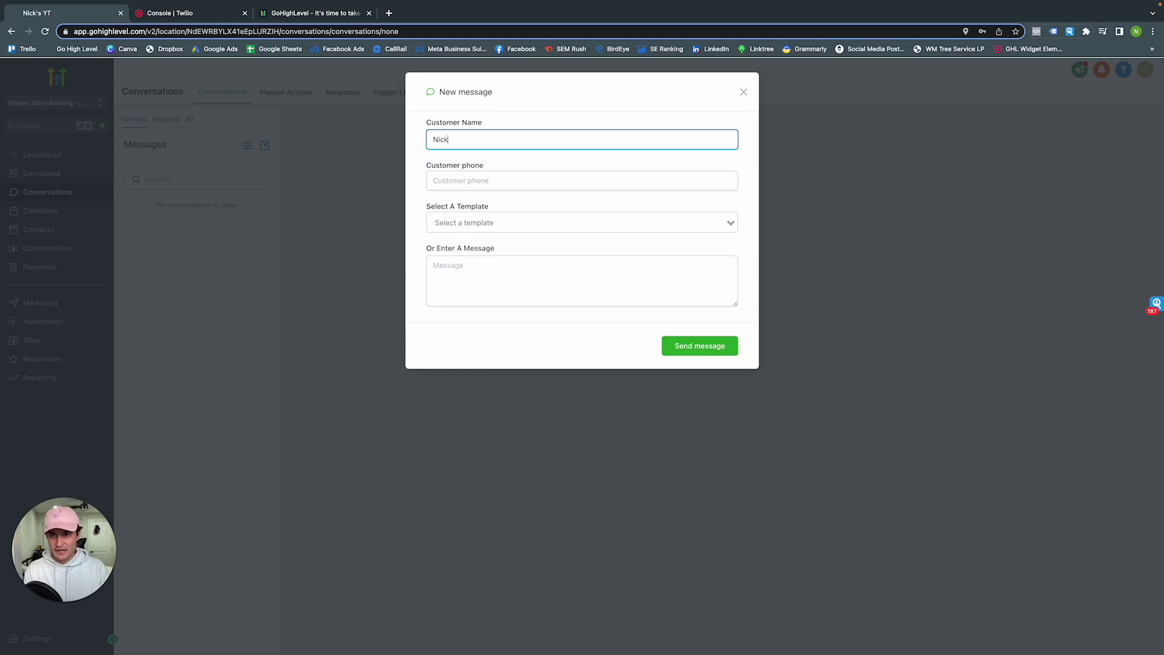
{"action": "left_click", "coordinate": [493, 168]}
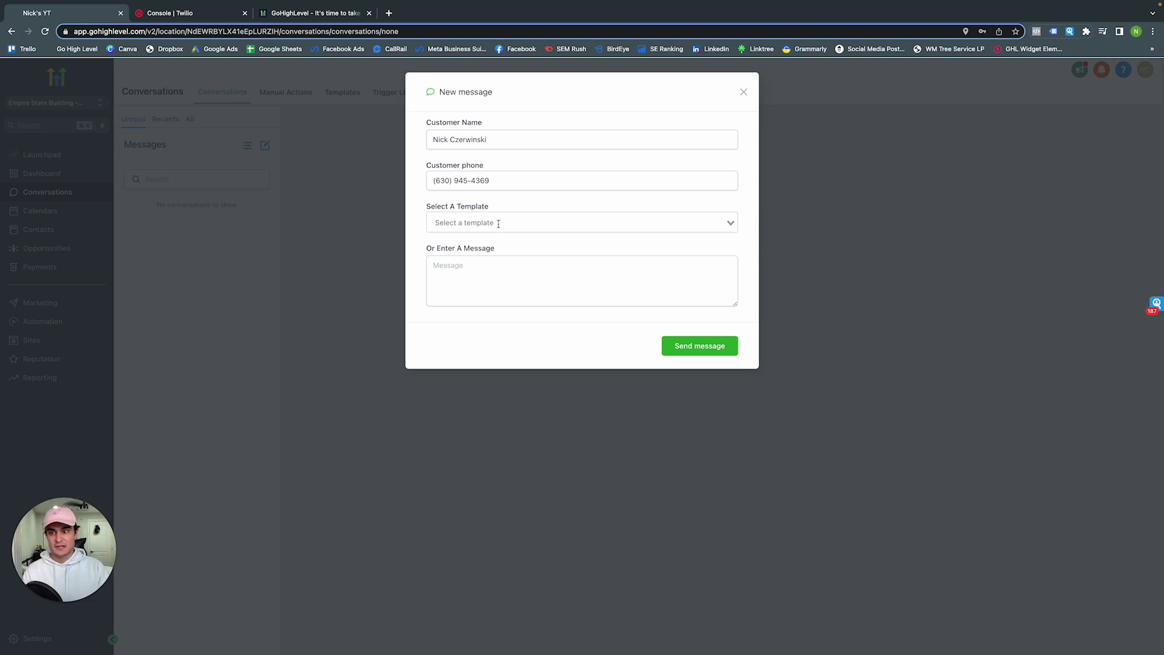
Write a short greeting to the contact by first name and send it
{"action": "left_click", "coordinate": [499, 224]}
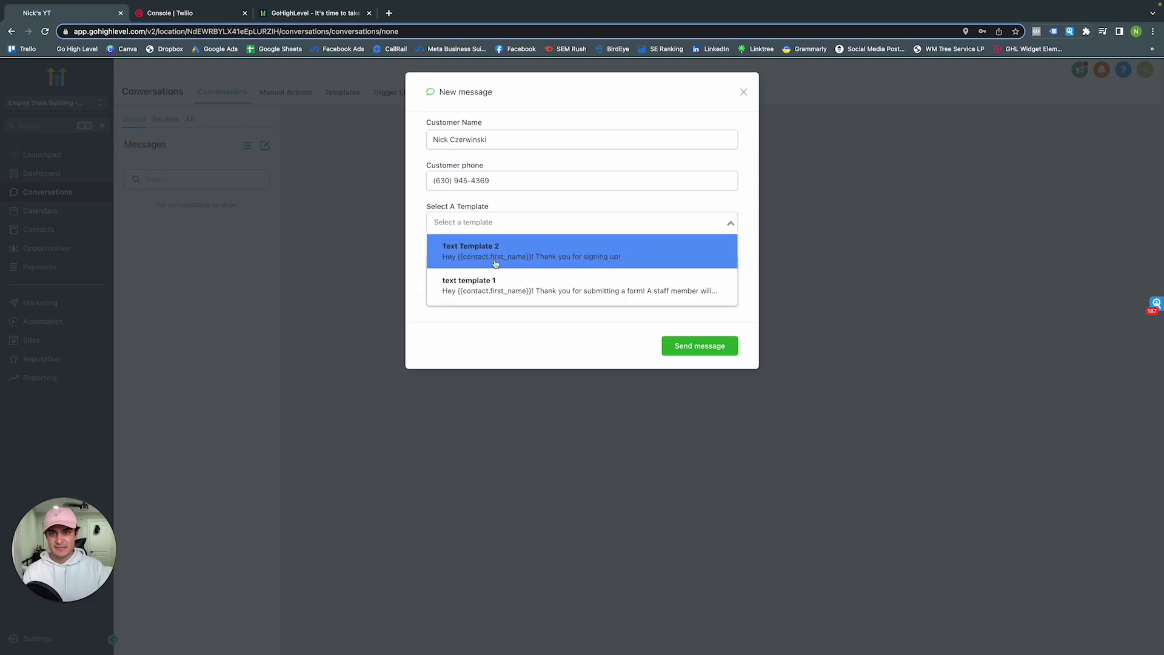
{"action": "left_click", "coordinate": [413, 220]}
{"action": "left_click", "coordinate": [458, 268]}
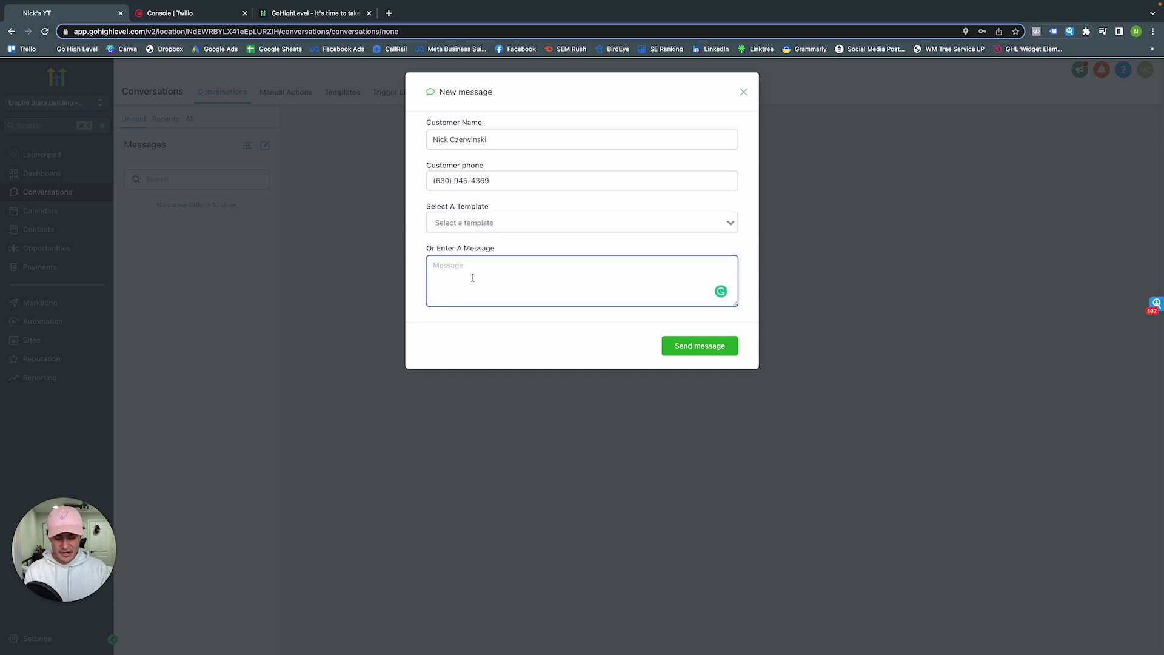
{"action": "type", "text": "Hi Nick!-"}
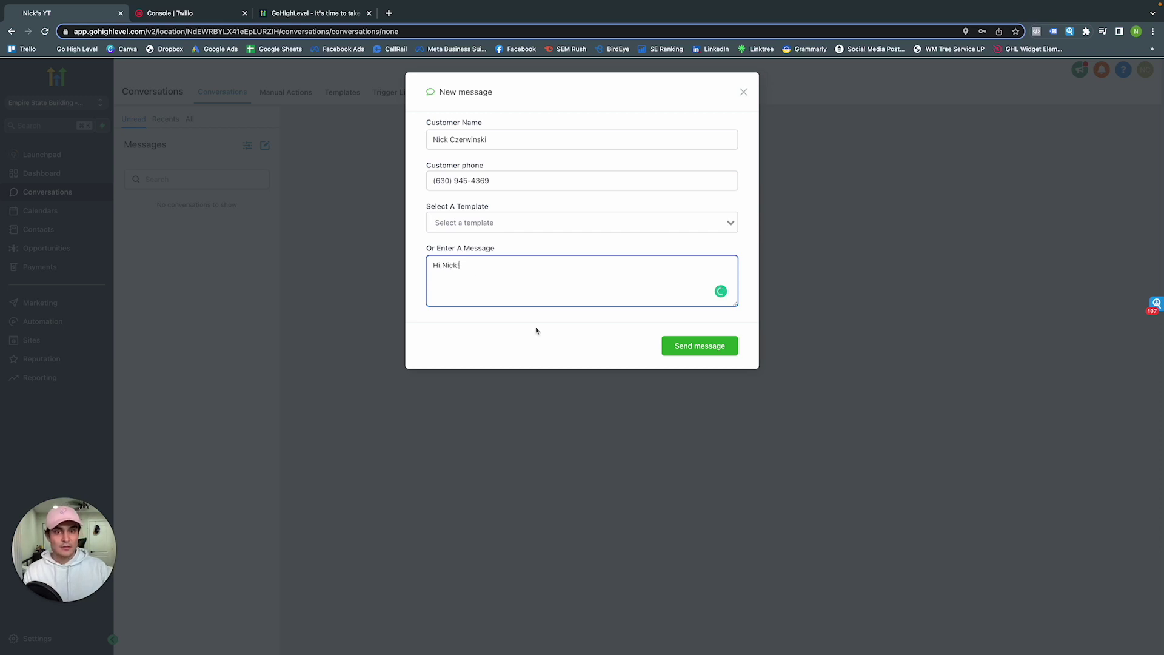
{"action": "left_click", "coordinate": [672, 344]}
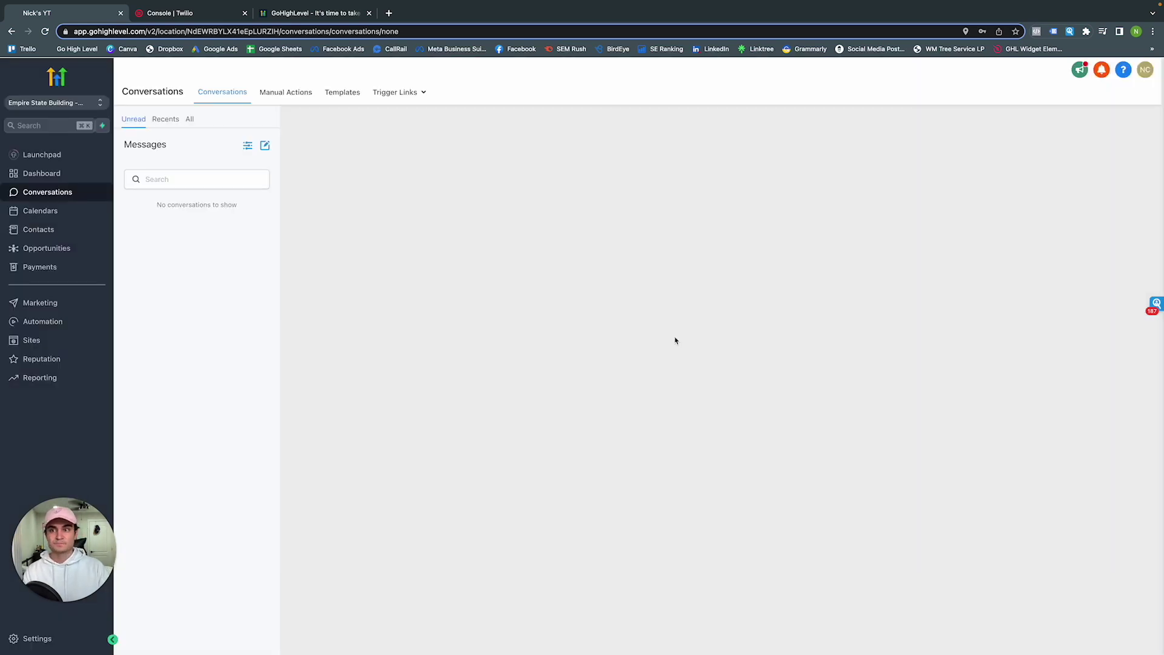
Cycle through the All, Recent and Unread conversation filters to find the new thread
{"action": "left_click", "coordinate": [189, 120]}
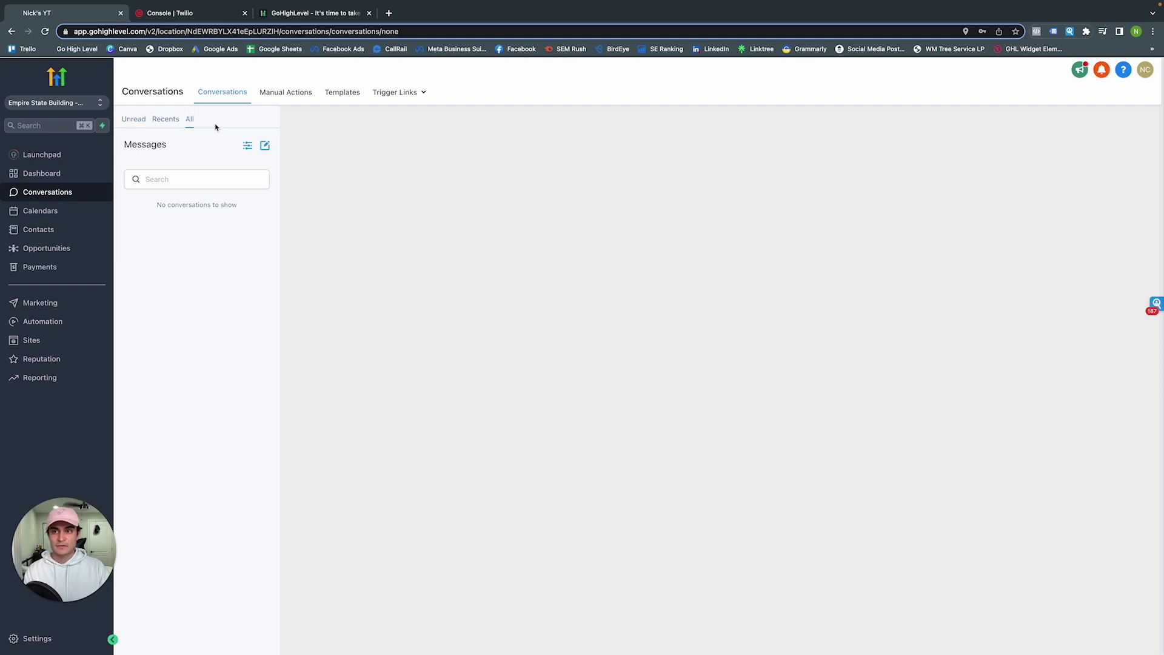
{"action": "left_click", "coordinate": [168, 121]}
{"action": "left_click", "coordinate": [189, 121]}
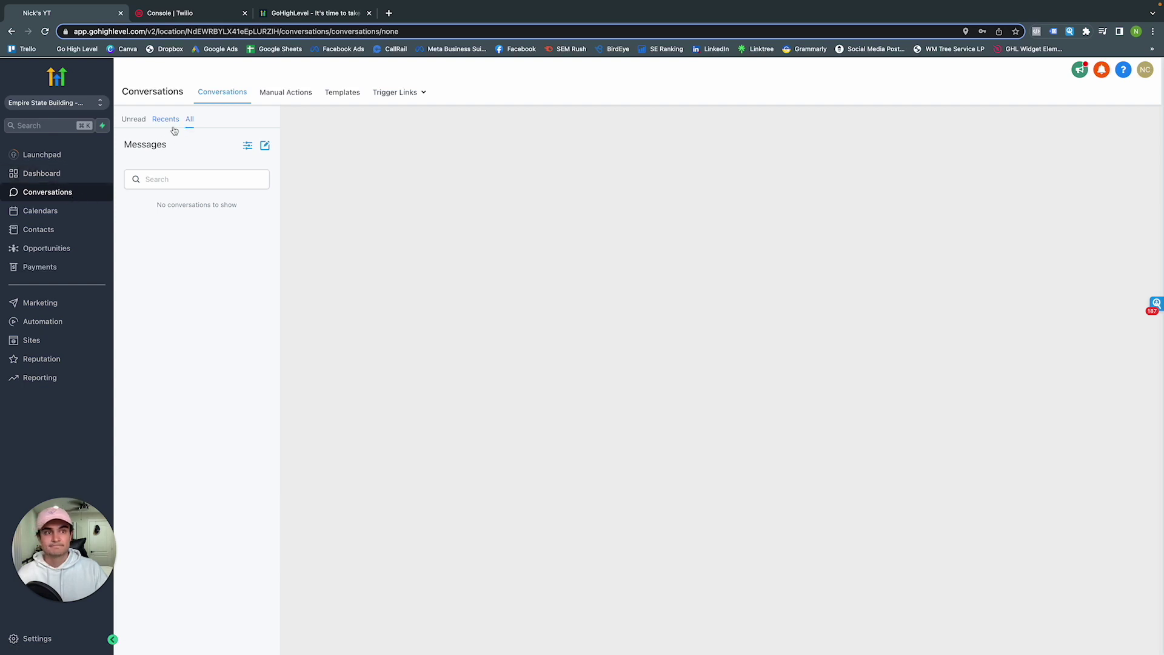
{"action": "left_click", "coordinate": [134, 120]}
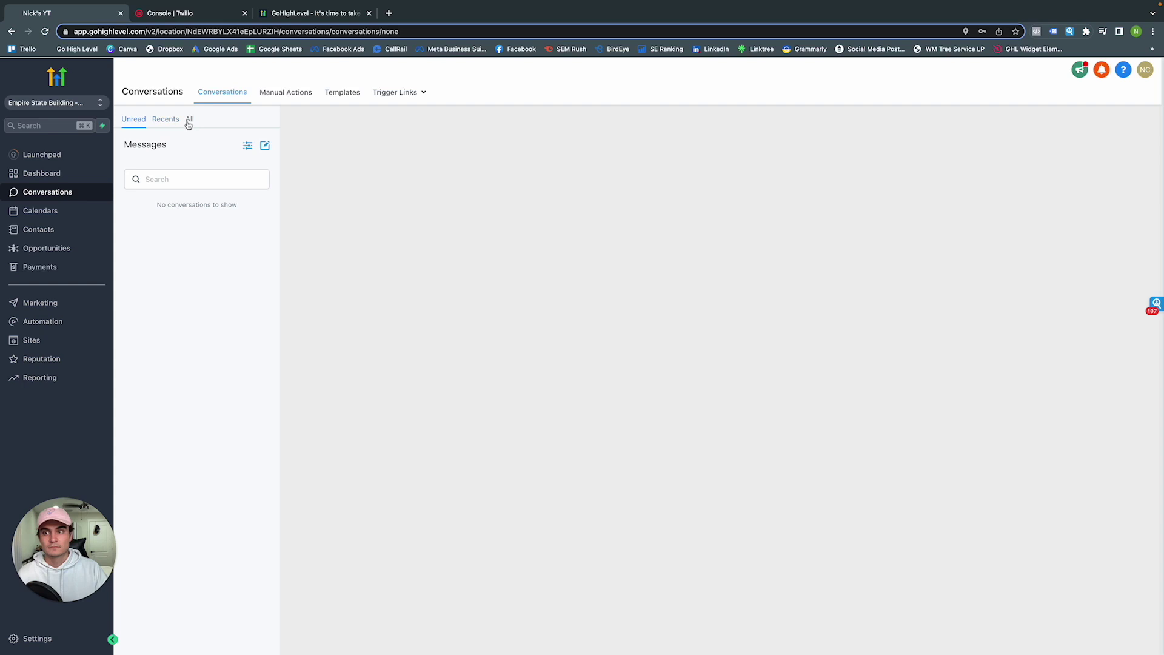
{"action": "left_click", "coordinate": [188, 123]}
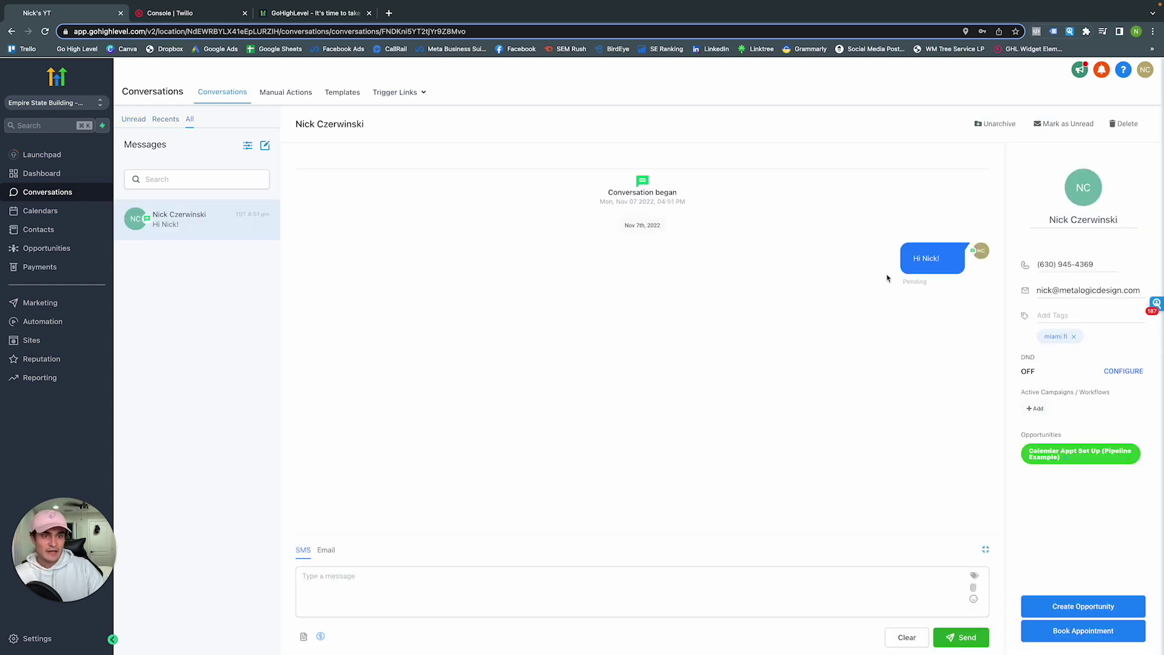
Switch the composer to Email and back to SMS, then go to Message Templates
{"action": "left_click", "coordinate": [327, 550]}
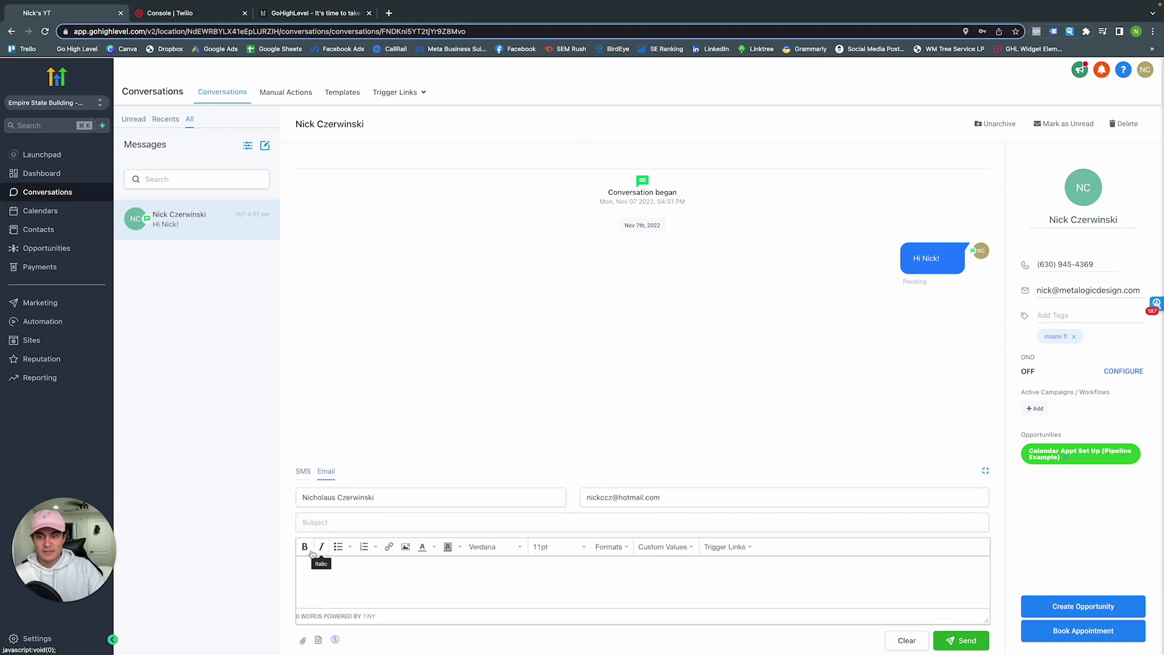
{"action": "left_click", "coordinate": [303, 473]}
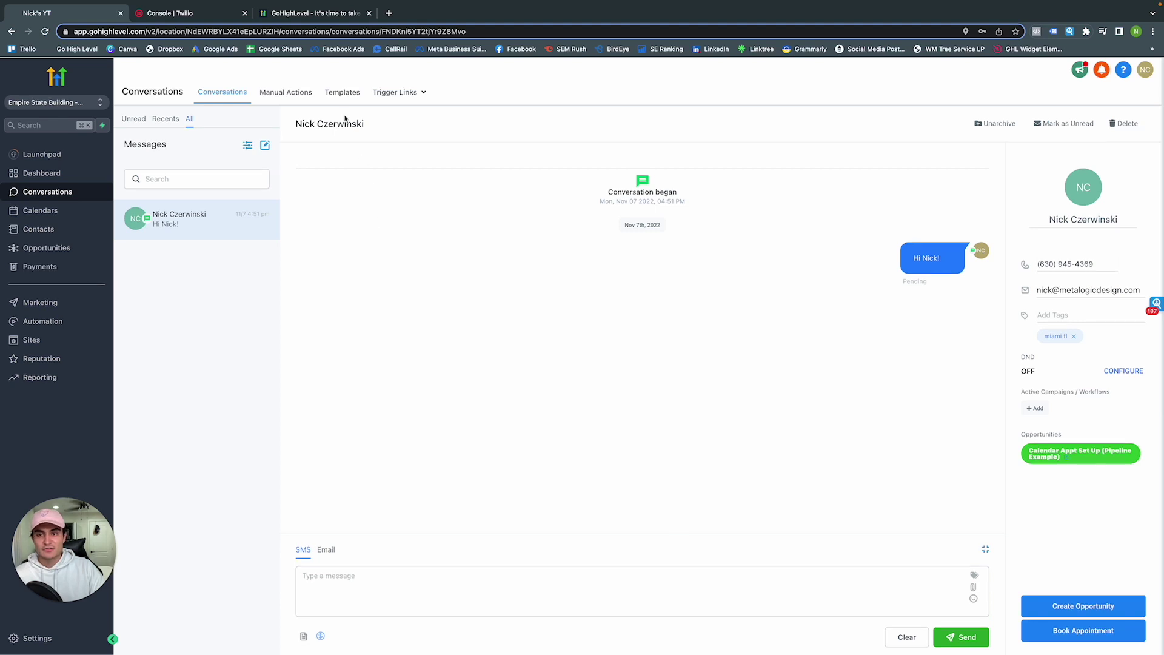
{"action": "left_click", "coordinate": [342, 93]}
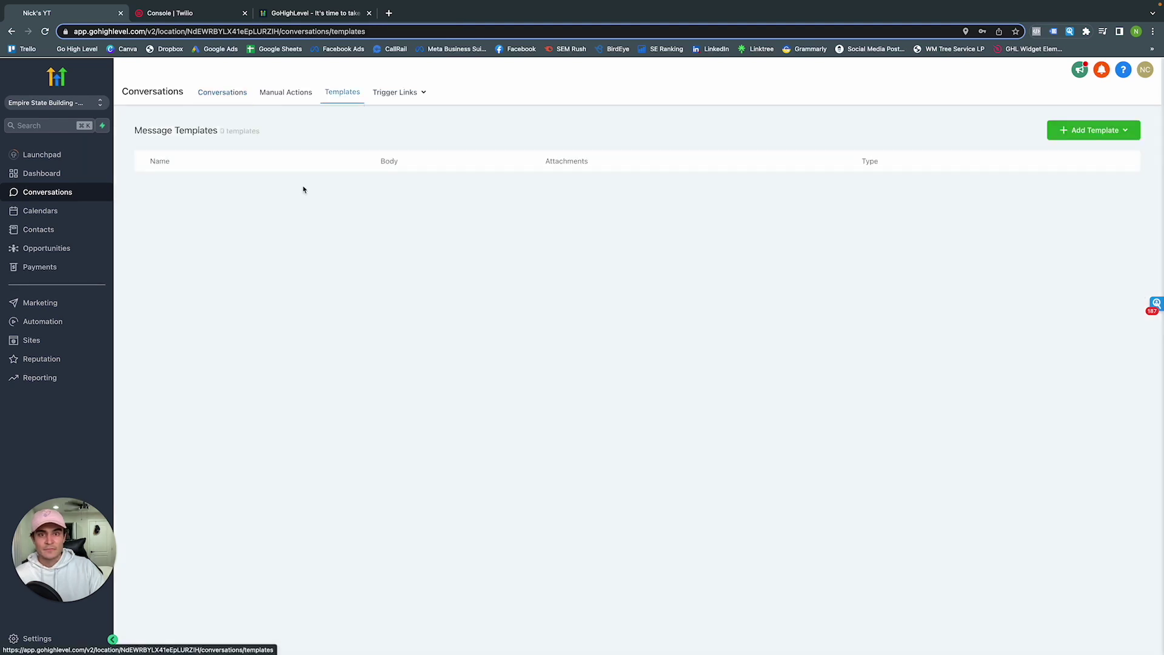
Add a new text template named 'Survey Submitted'
{"action": "left_click", "coordinate": [1062, 133]}
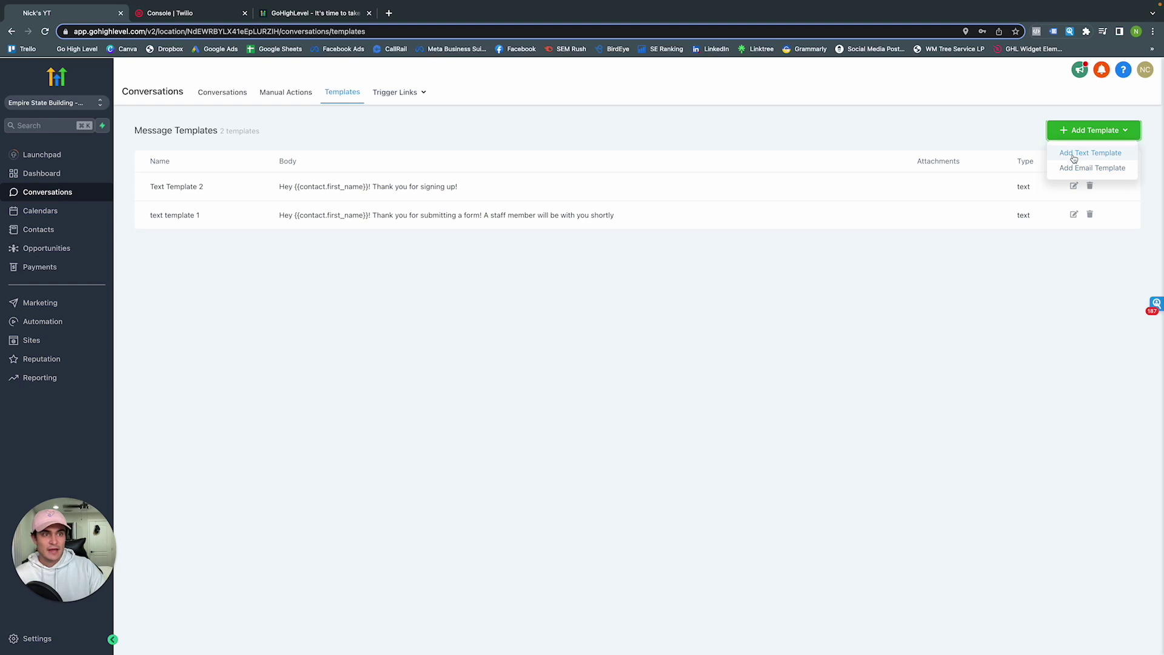
{"action": "left_click", "coordinate": [1074, 157]}
{"action": "left_click", "coordinate": [428, 150]}
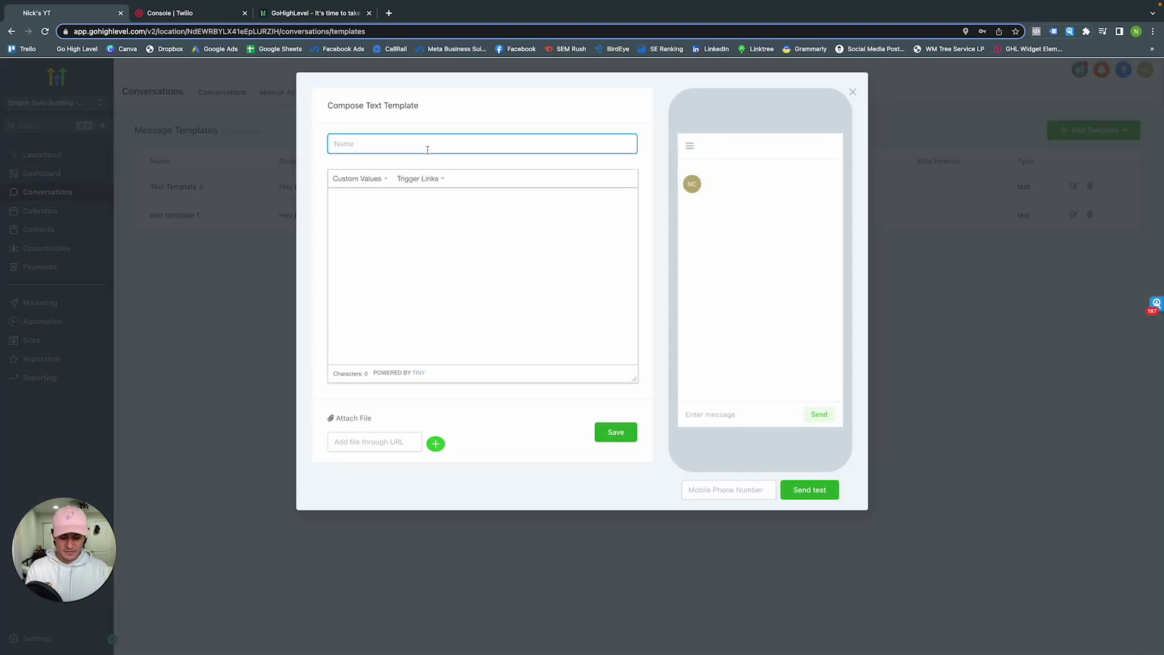
{"action": "type", "text": "Survey"}
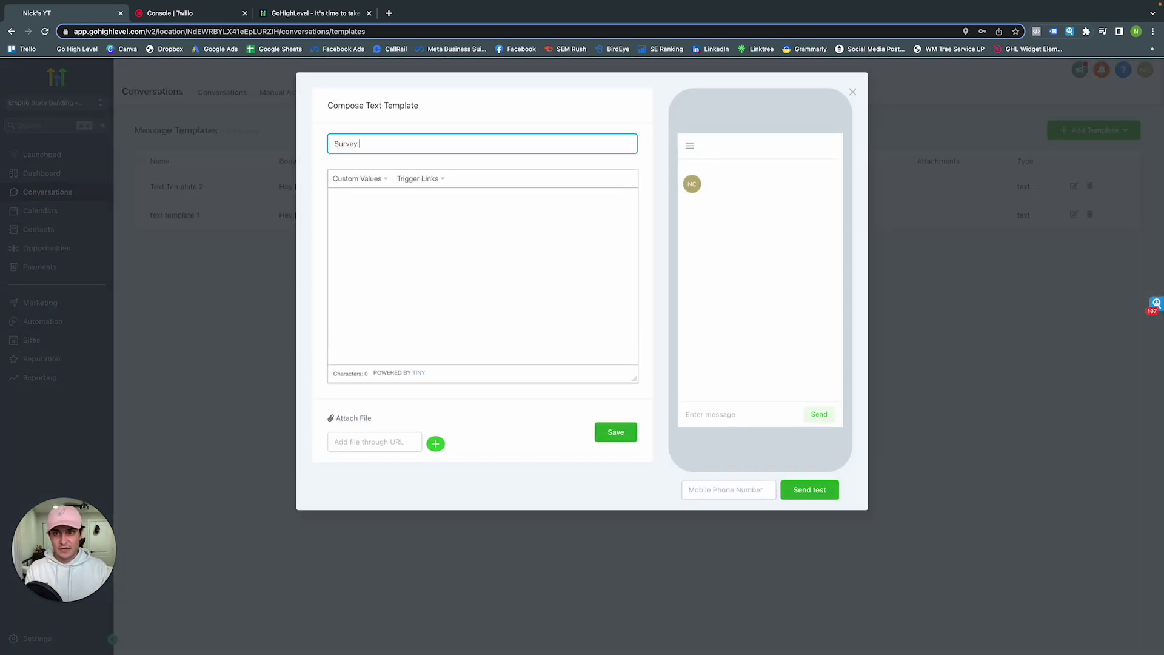
{"action": "type", "text": " Submitted"}
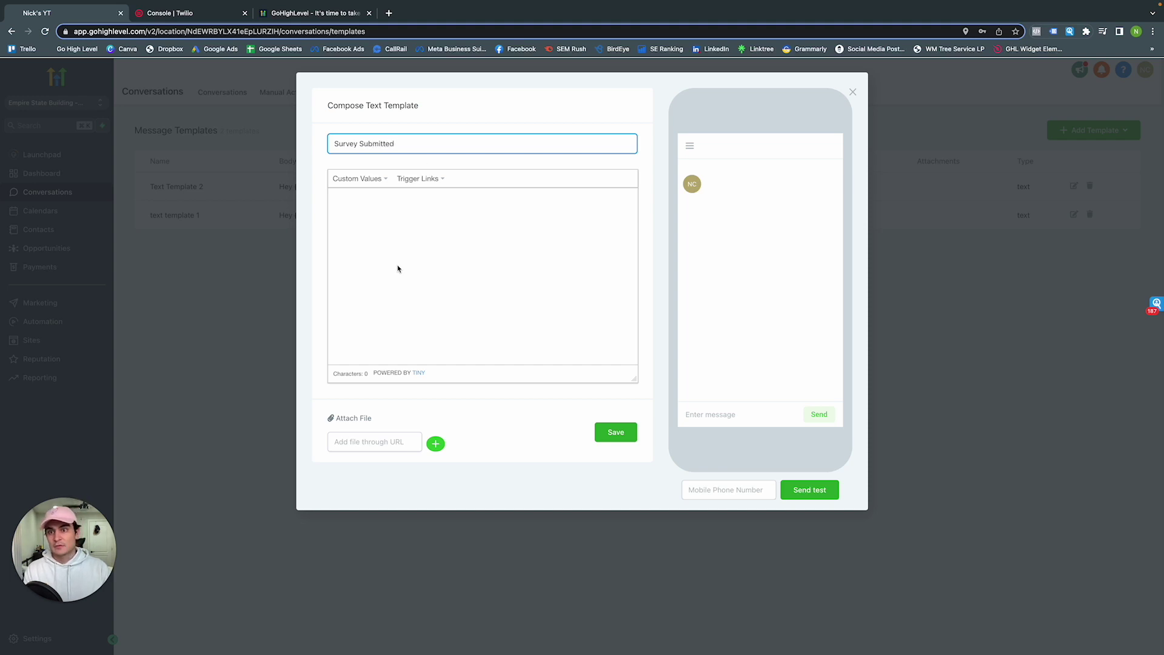
Write the body 'Hey {{contact.first_name}}! Thank you for submitting a form!' and save the template
{"action": "left_click", "coordinate": [401, 259]}
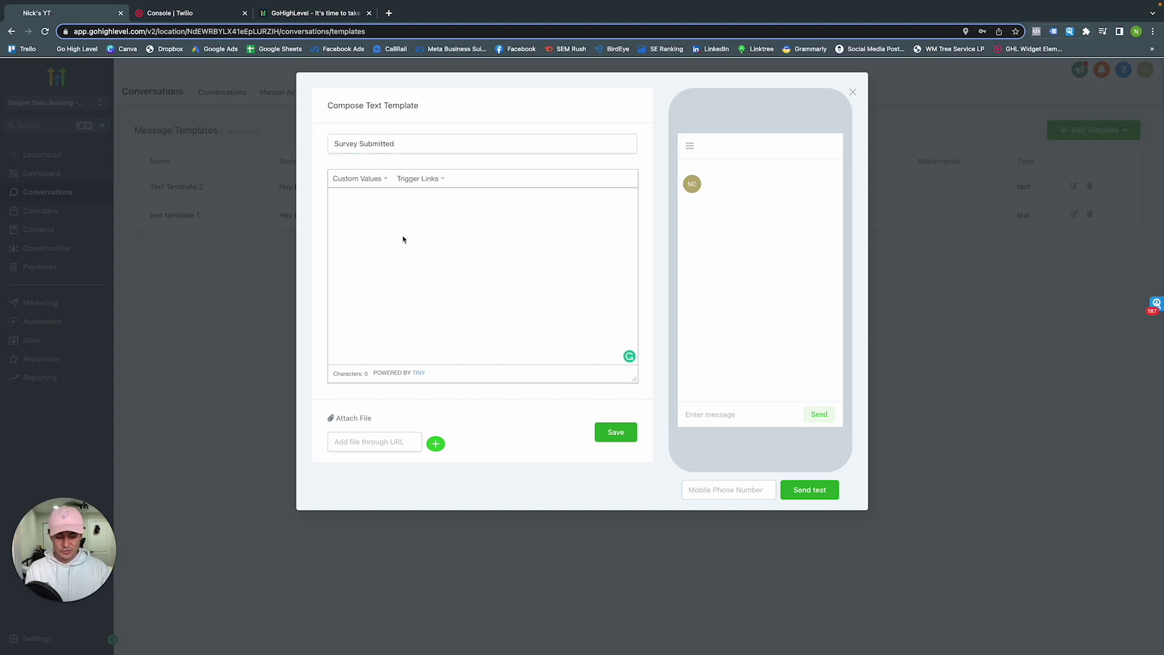
{"action": "type", "text": "Hey"}
{"action": "left_click", "coordinate": [364, 179]}
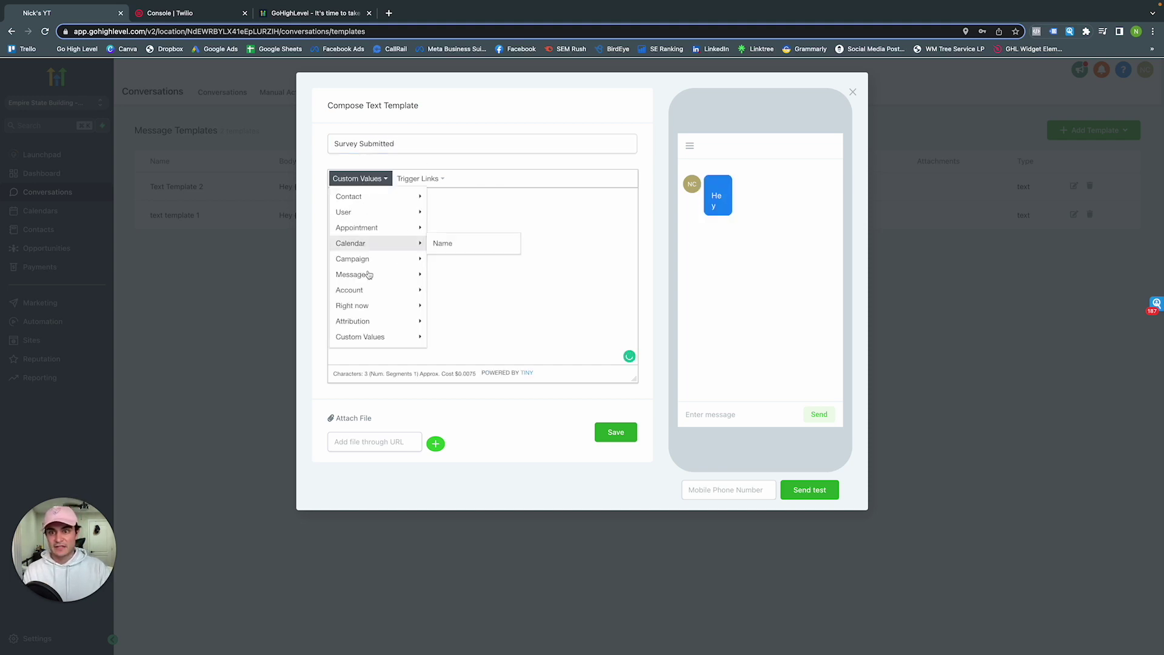
{"action": "mouse_move", "coordinate": [369, 202]}
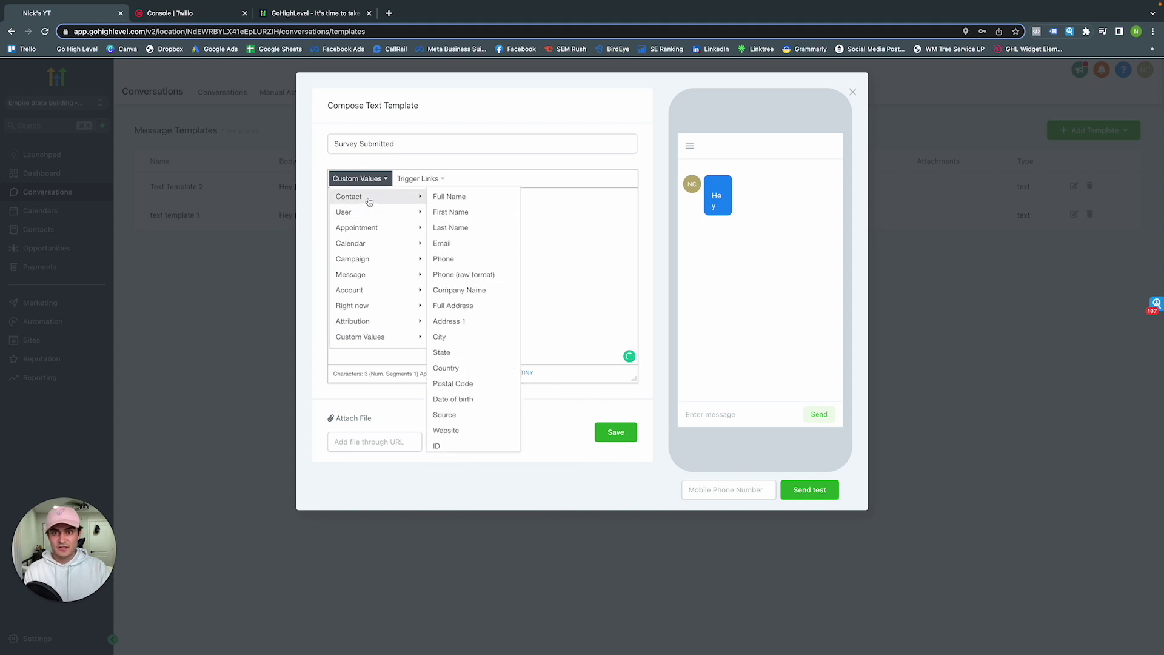
{"action": "left_click", "coordinate": [454, 211]}
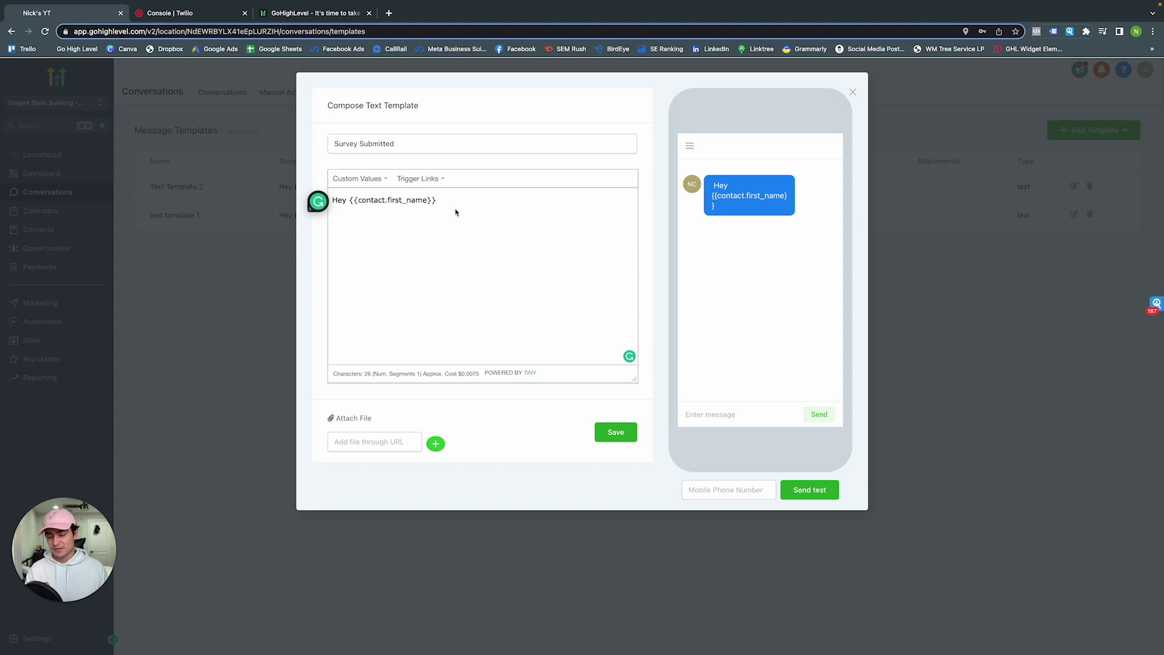
{"action": "type", "text": "! RThank"}
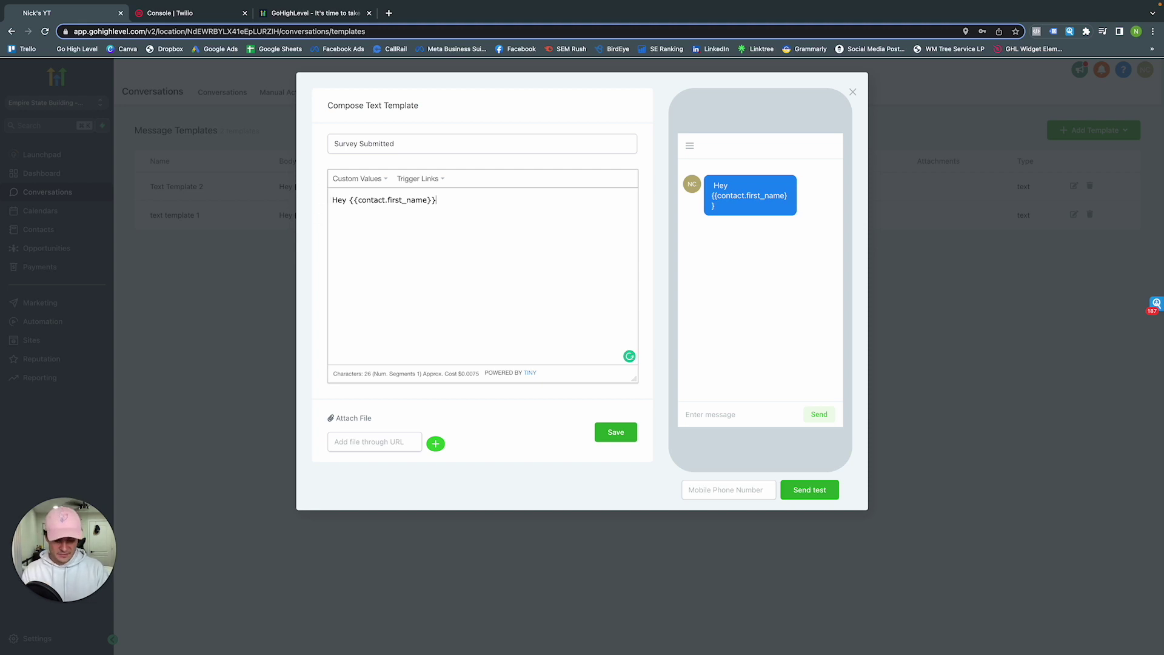
{"action": "key", "text": "BackSpace"}
{"action": "key", "text": "BackSpace"}
{"action": "key", "text": "BackSpace"}
{"action": "key", "text": "BackSpace"}
{"action": "key", "text": "BackSpace"}
{"action": "key", "text": "BackSpace"}
{"action": "type", "text": "Thank you for s"}
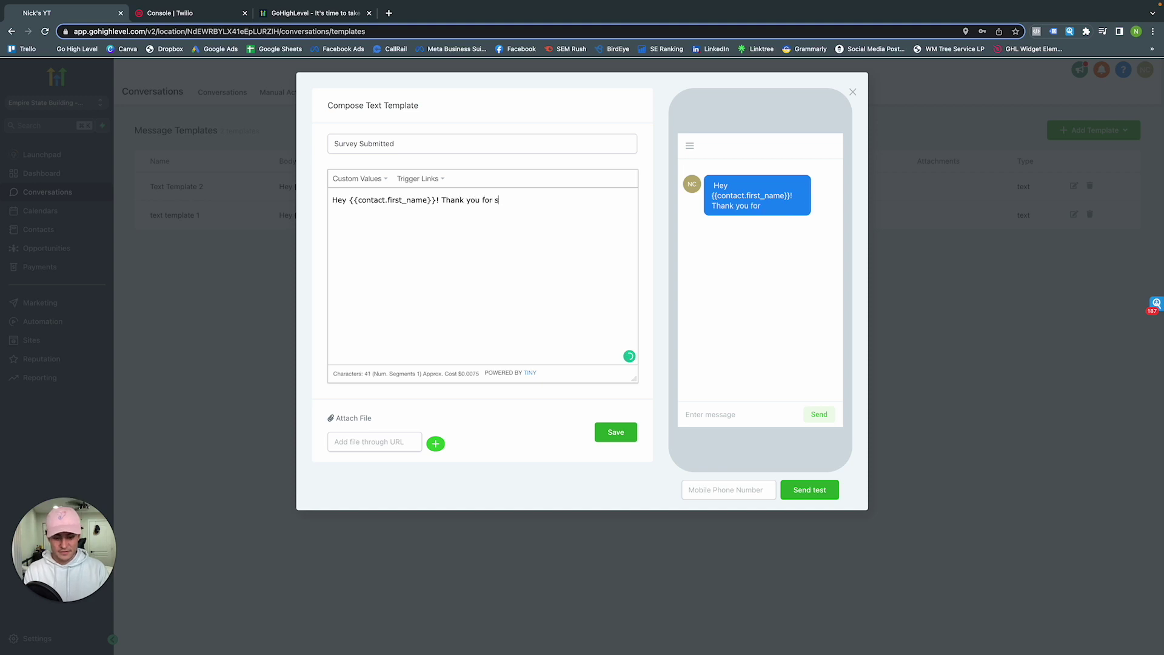
{"action": "type", "text": "ubmitting"}
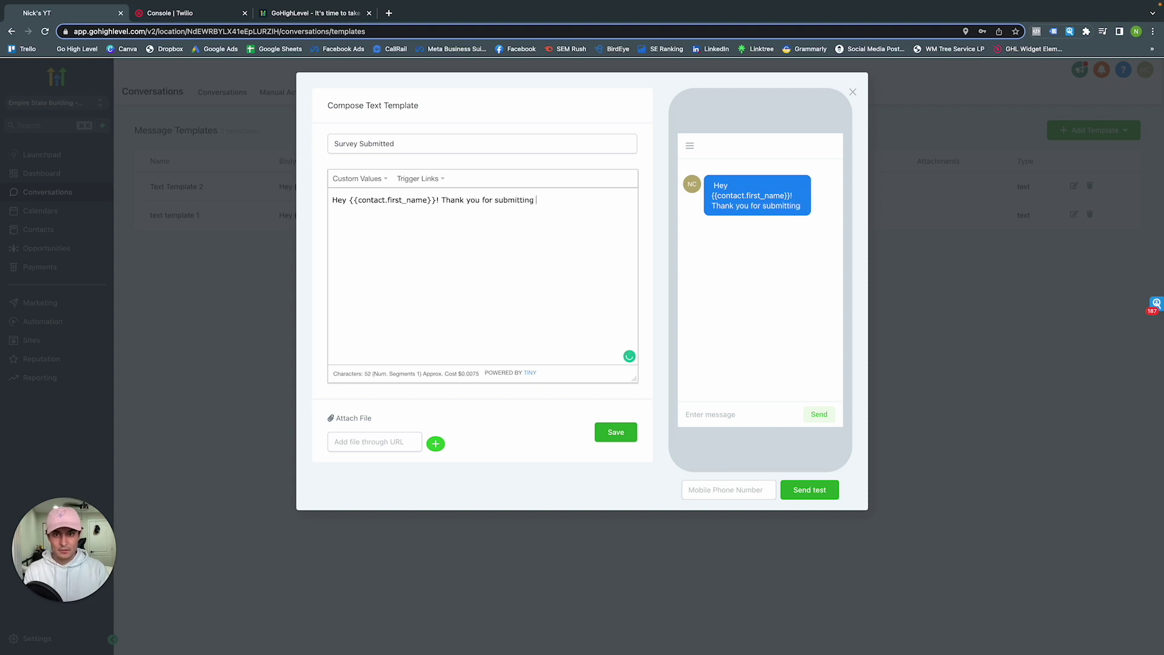
{"action": "type", "text": " a"}
{"action": "key", "text": "BackSpace"}
{"action": "type", "text": "a form!"}
{"action": "left_click", "coordinate": [615, 432]}
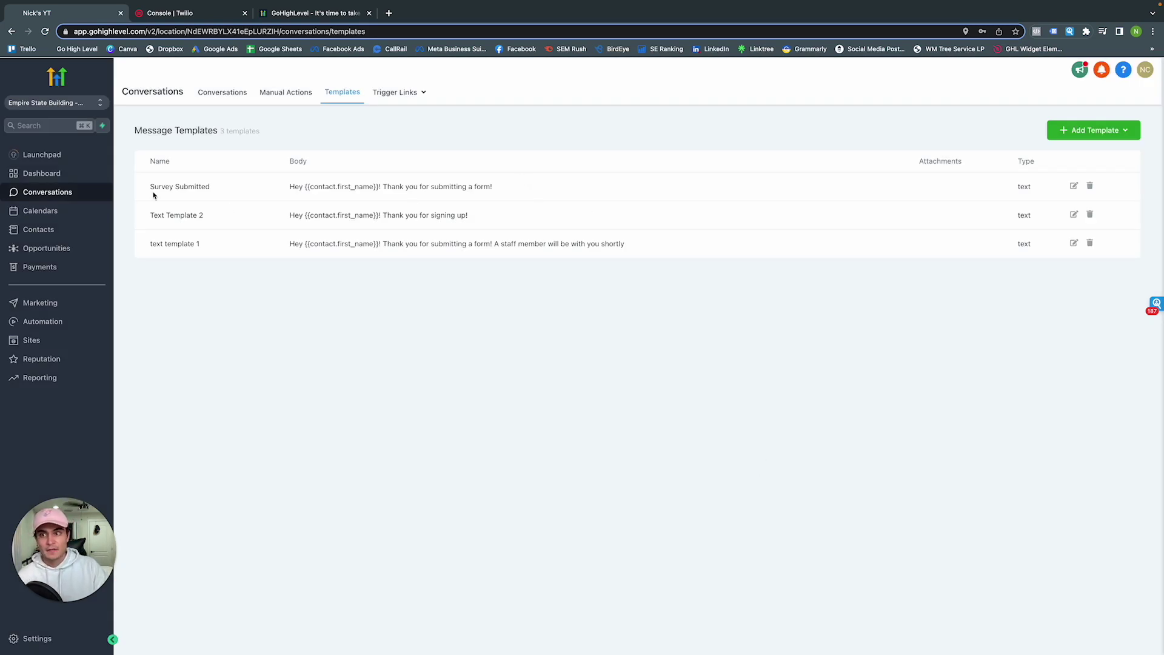
Send the Survey Submitted template as a text in the contact's conversation
{"action": "left_click", "coordinate": [223, 93]}
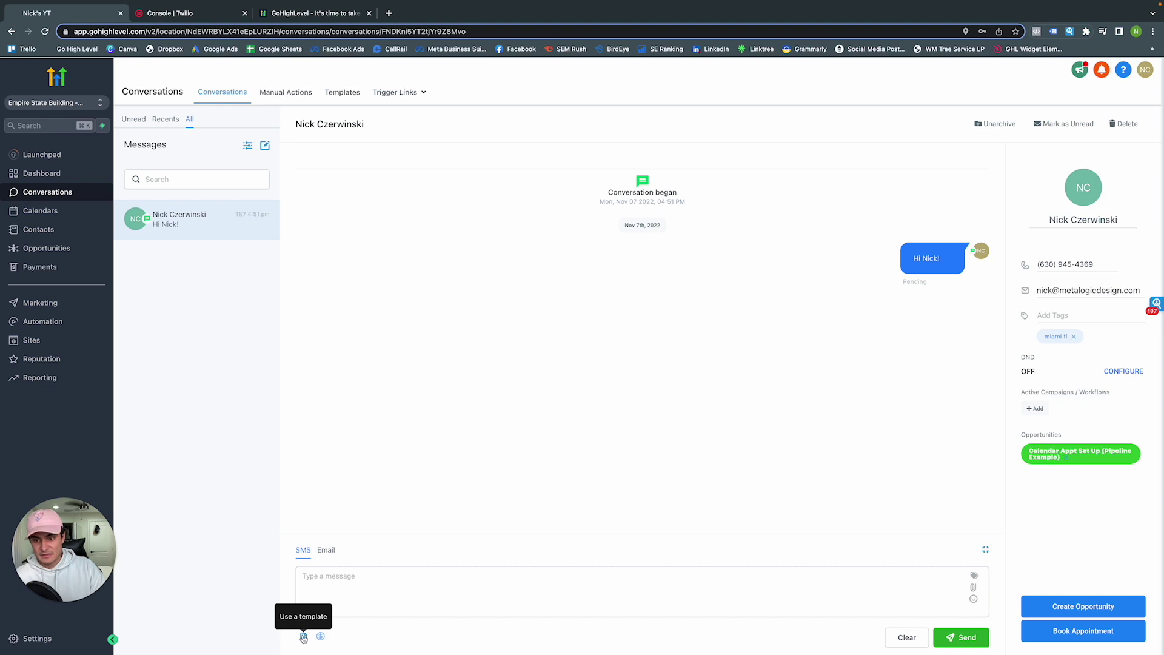
{"action": "left_click", "coordinate": [304, 637]}
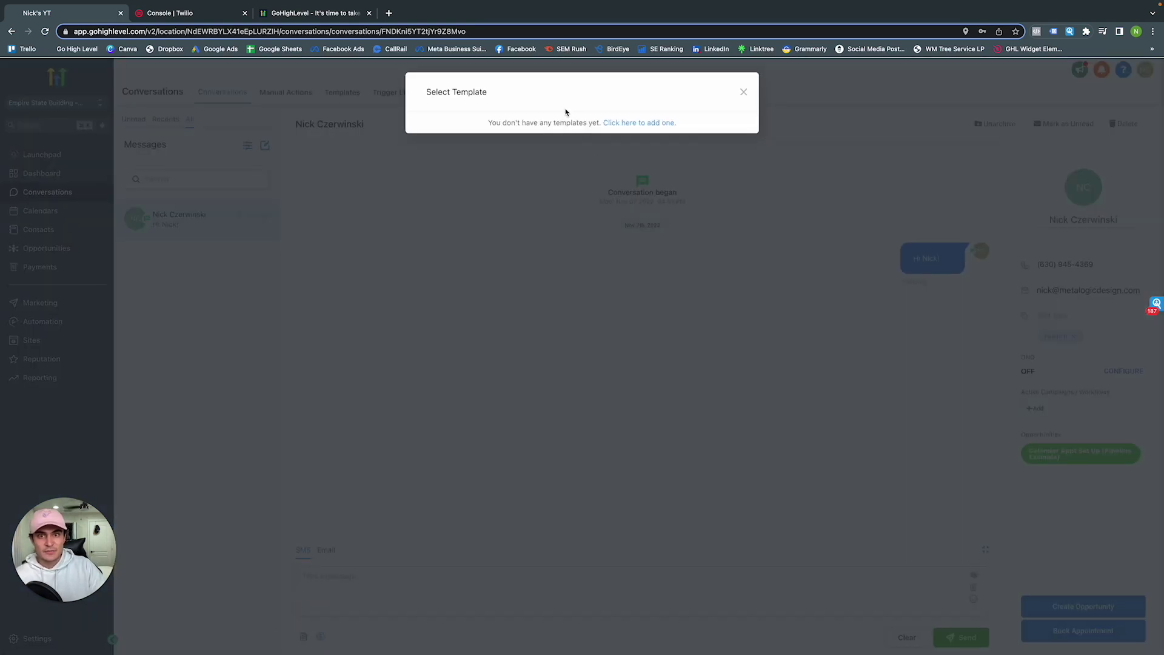
{"action": "left_click", "coordinate": [549, 141]}
{"action": "left_click", "coordinate": [478, 174]}
{"action": "left_click", "coordinate": [703, 190]}
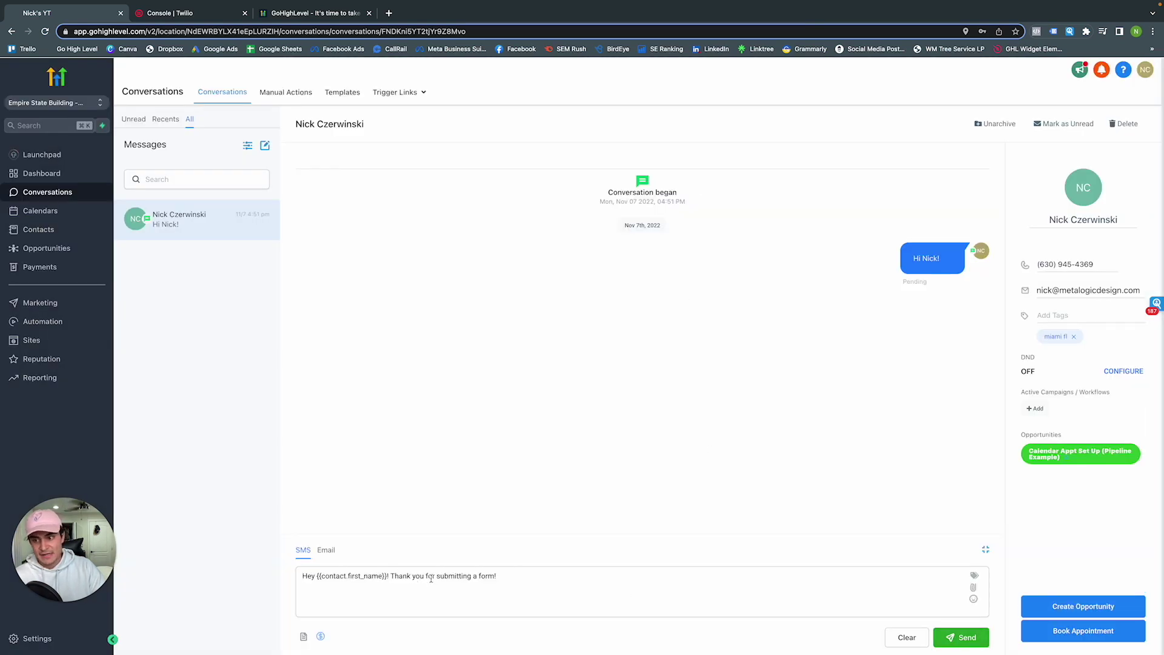
{"action": "left_click", "coordinate": [965, 635]}
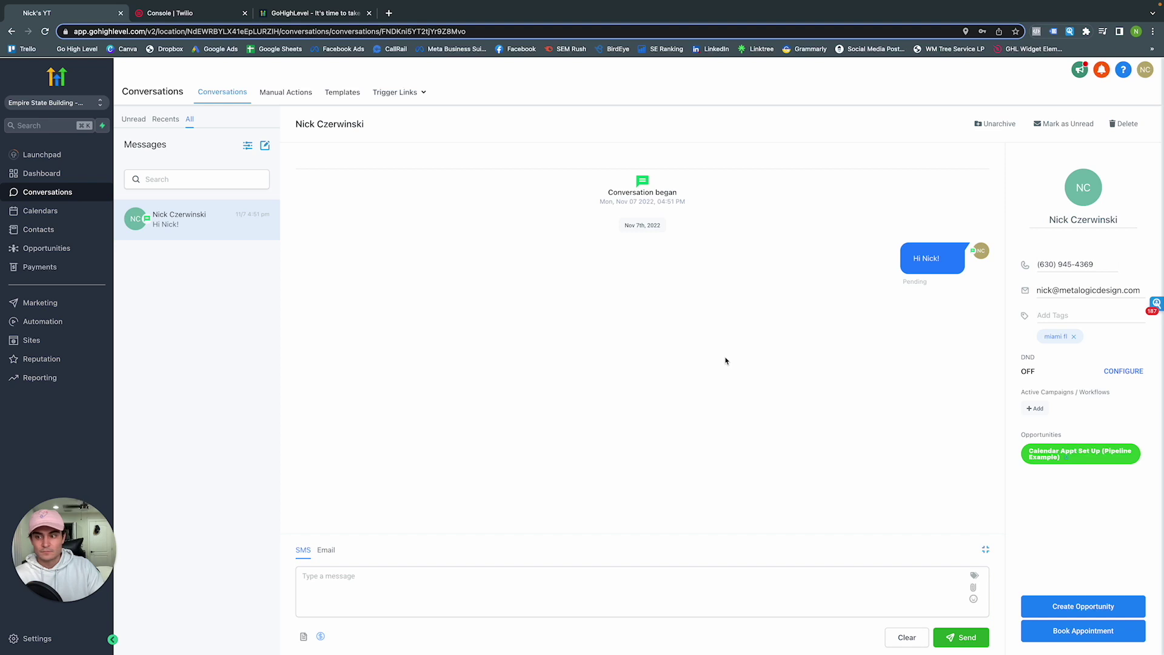
Check the sent message shows the personalised first name and thank-you sentence
{"action": "left_click", "coordinate": [76, 177]}
{"action": "left_click", "coordinate": [70, 193]}
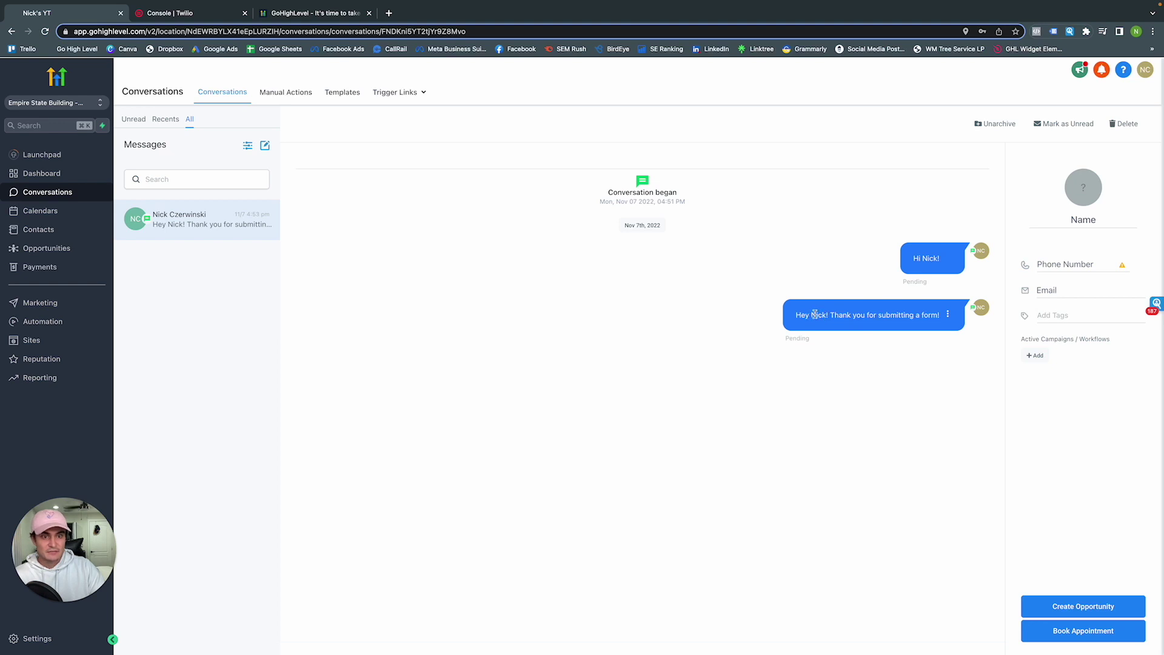
{"action": "left_click_drag", "start_coordinate": [813, 315], "coordinate": [829, 315]}
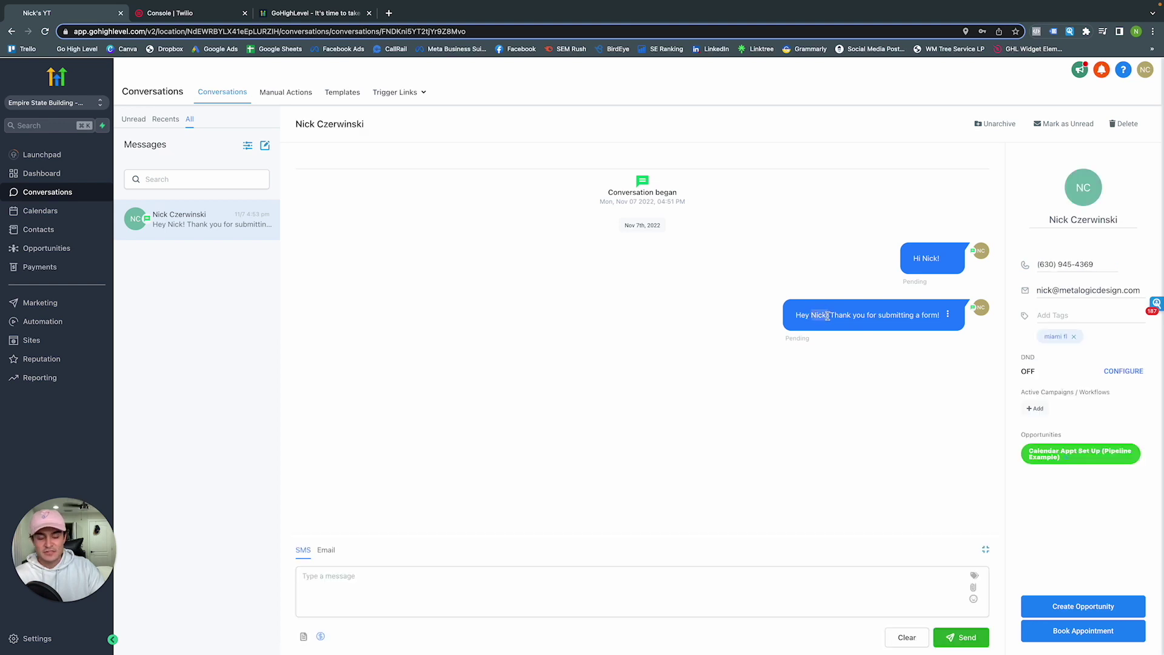
{"action": "left_click", "coordinate": [831, 315]}
{"action": "left_click_drag", "start_coordinate": [831, 315], "coordinate": [937, 317]}
{"action": "left_click", "coordinate": [920, 369]}
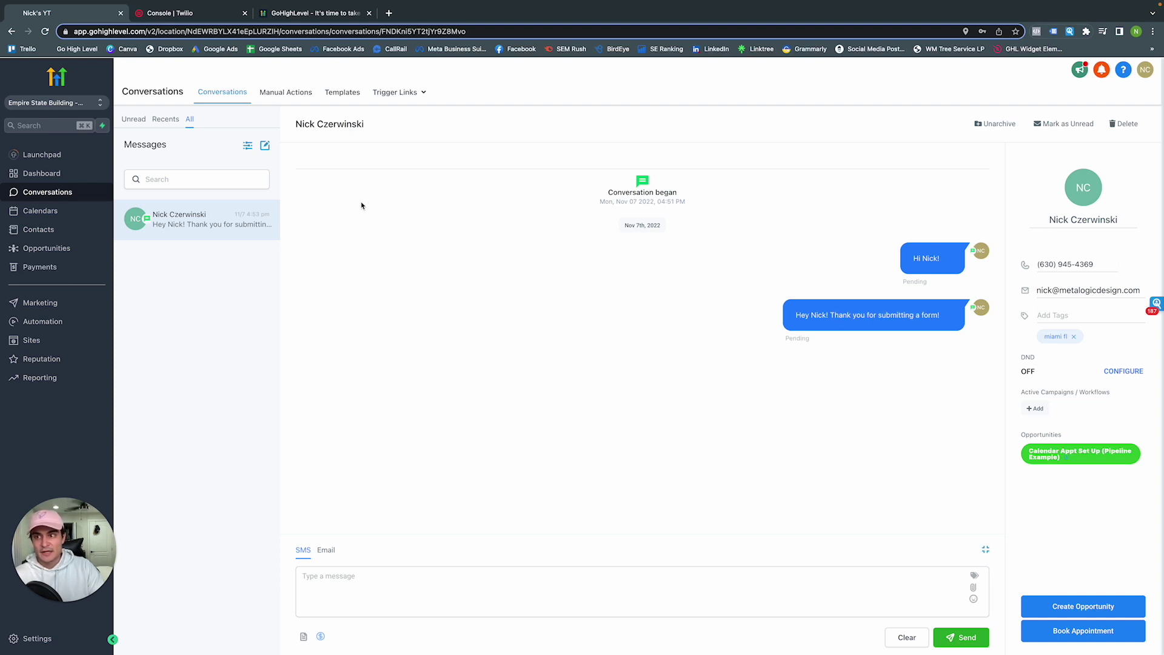
Start a new calendar from the account's Calendar settings
{"action": "left_click", "coordinate": [66, 213]}
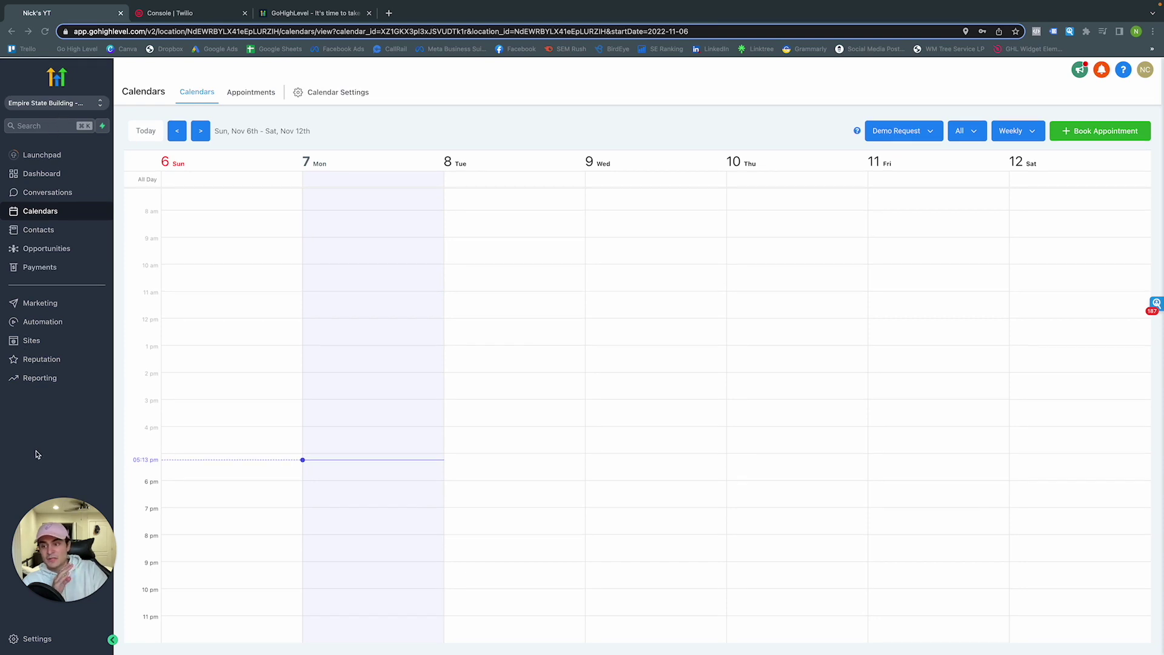
{"action": "left_click", "coordinate": [29, 644]}
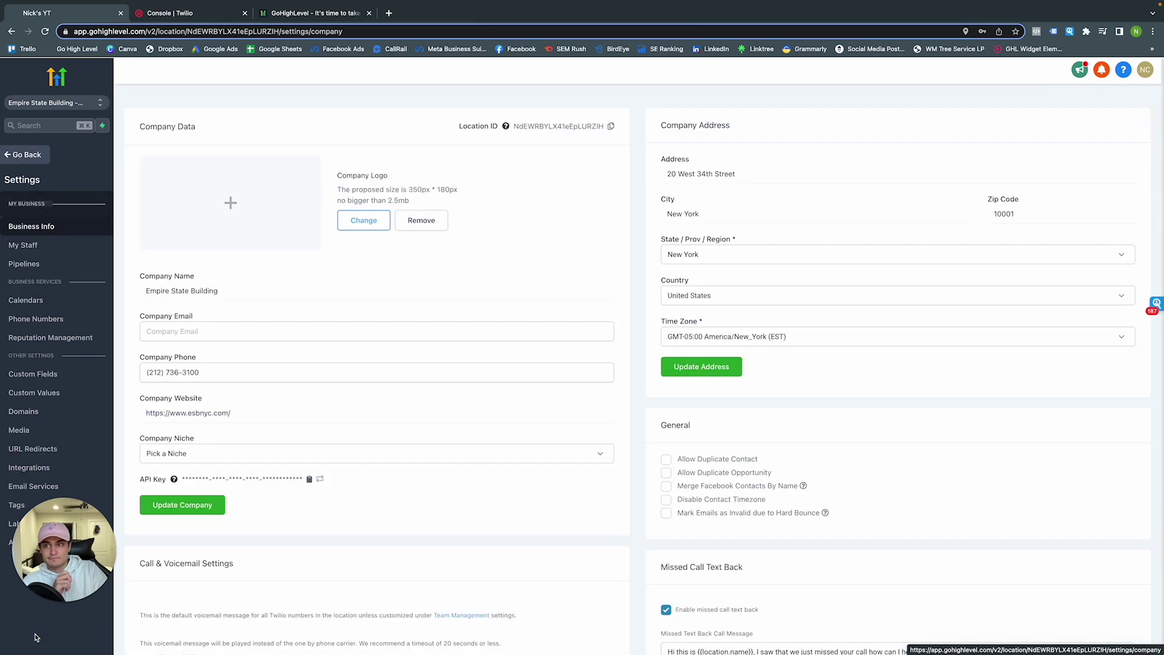
{"action": "left_click", "coordinate": [28, 296]}
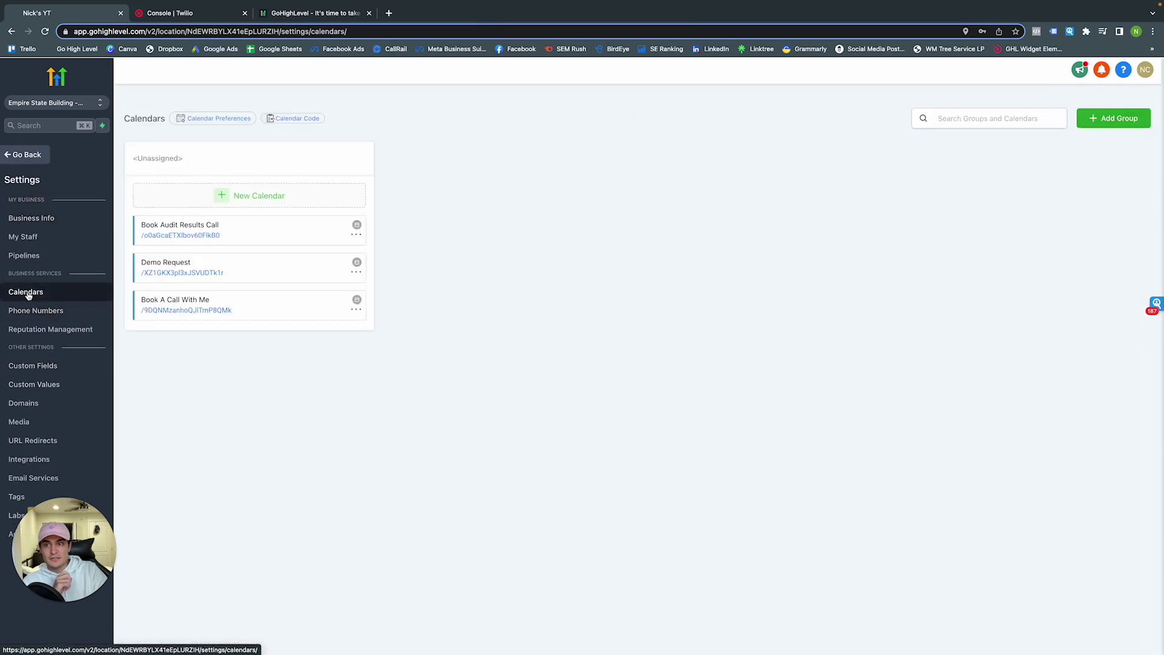
{"action": "left_click", "coordinate": [226, 198]}
Name the calendar 'Marketing Plan' with description 'Marketing Plan Submissions'
{"action": "left_click", "coordinate": [351, 220]}
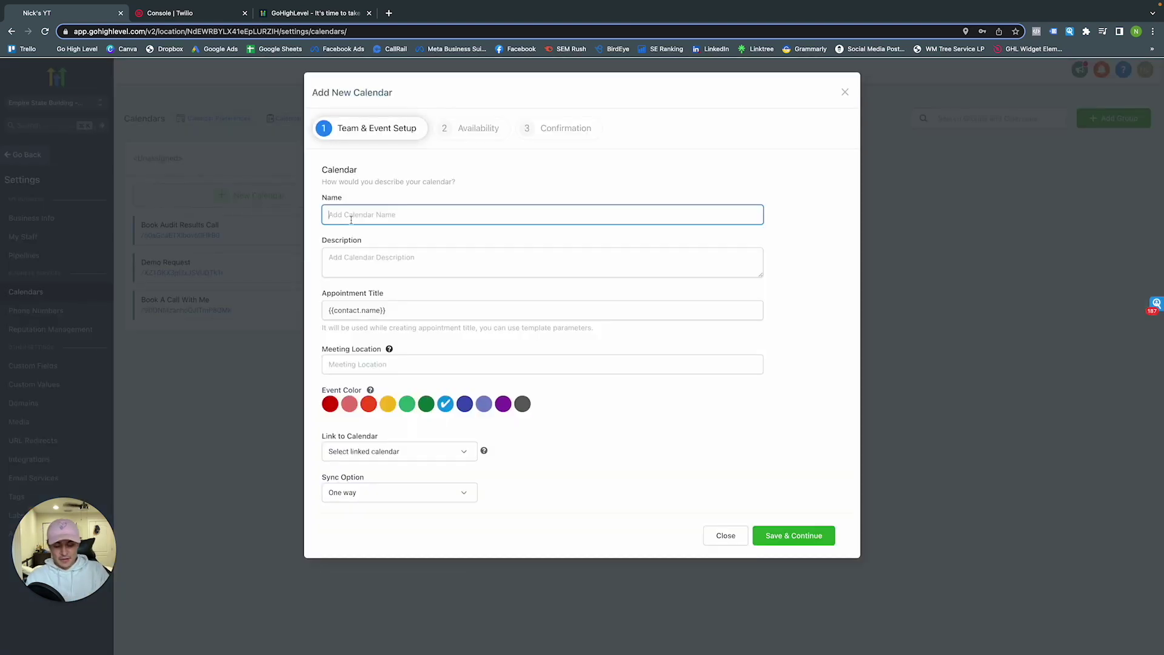
{"action": "type", "text": "Marketing PL"}
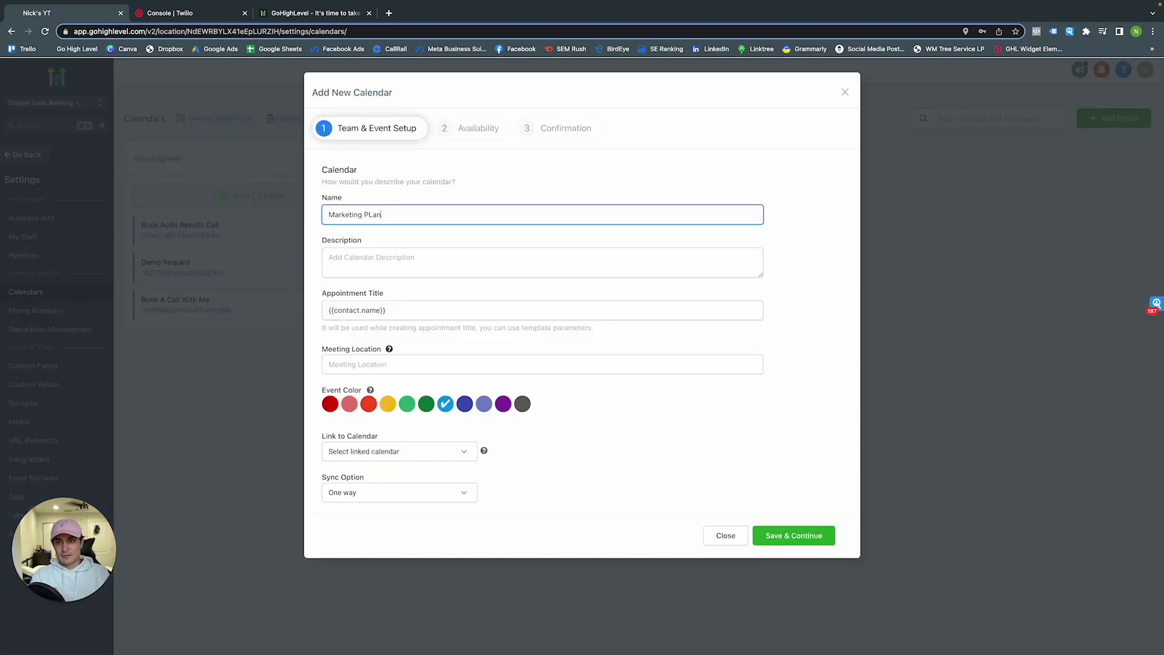
{"action": "type", "text": "an"}
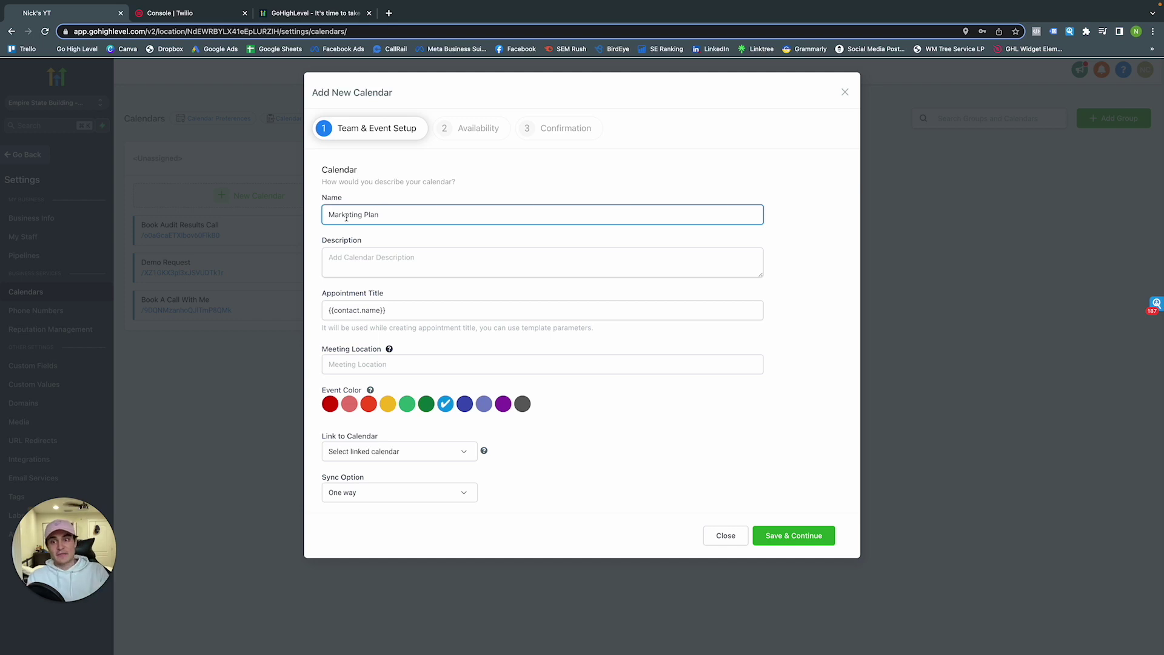
{"action": "left_click", "coordinate": [366, 258]}
{"action": "type", "text": "Marketing PLan"}
{"action": "key", "text": "BackSpace"}
{"action": "key", "text": "BackSpace"}
{"action": "key", "text": "BackSpace"}
{"action": "type", "text": "lan Submissions"}
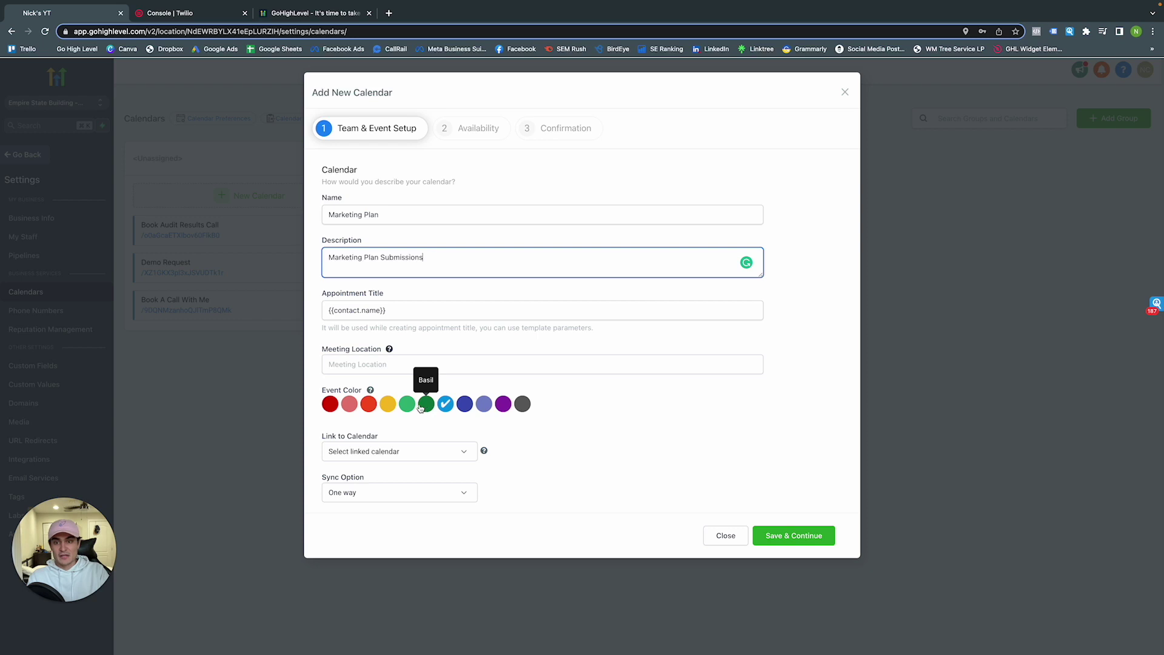
Pick the red event colour and set calendar sync to Two way
{"action": "left_click", "coordinate": [369, 404]}
{"action": "left_click", "coordinate": [398, 454]}
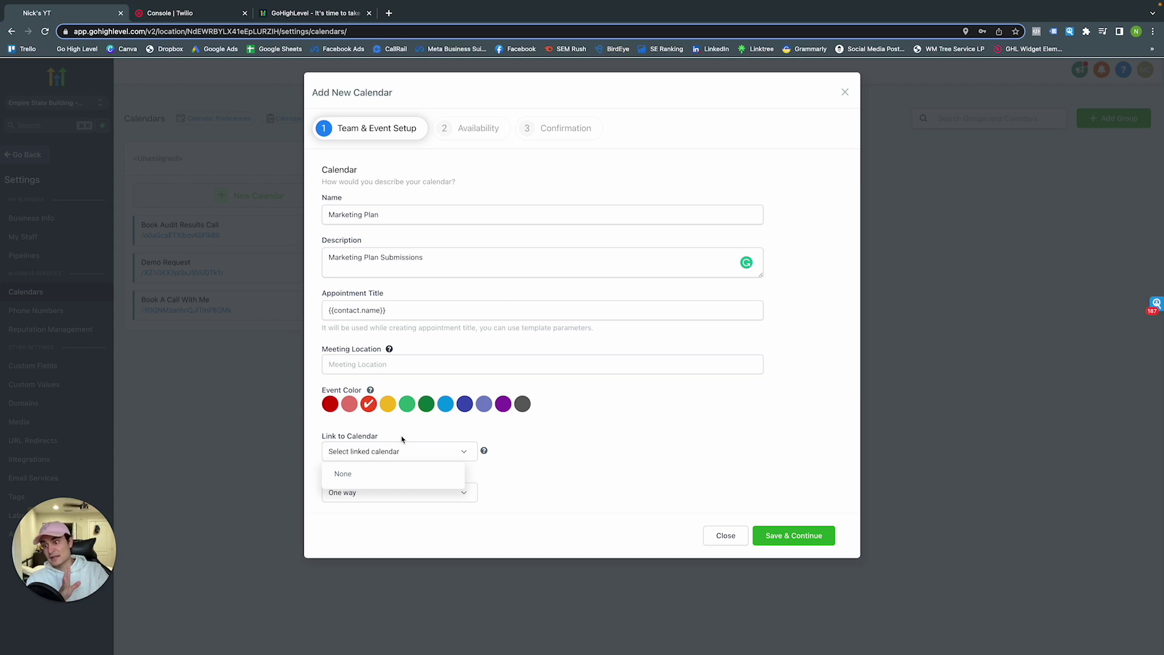
{"action": "left_click", "coordinate": [402, 440]}
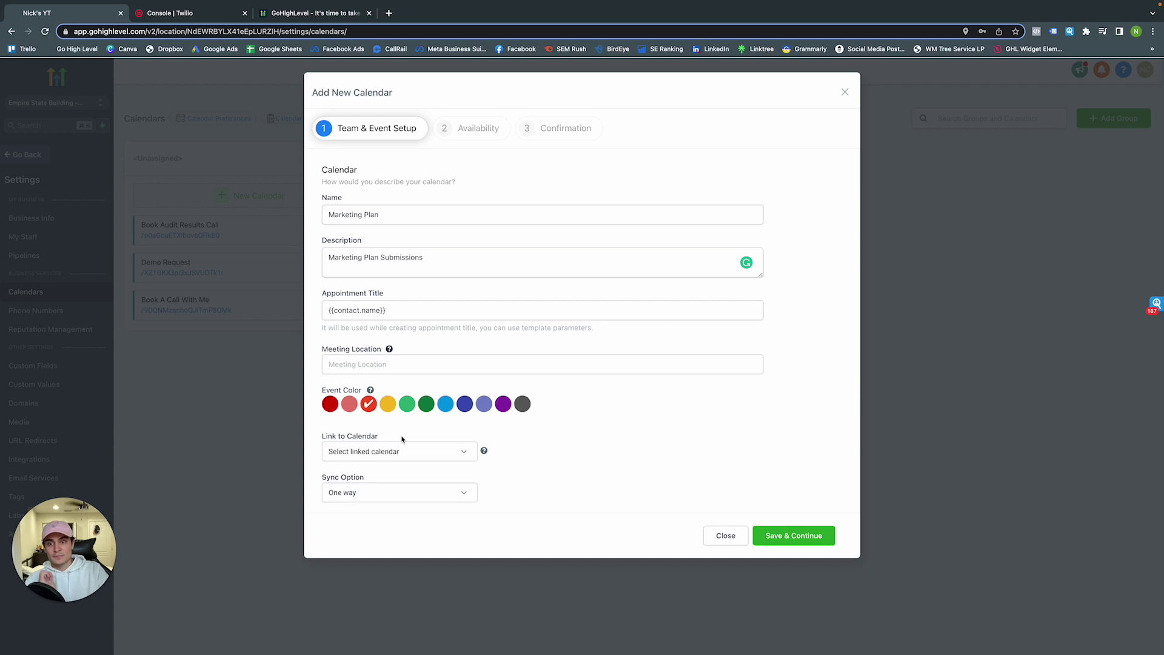
{"action": "left_click", "coordinate": [353, 493]}
{"action": "left_click", "coordinate": [357, 516]}
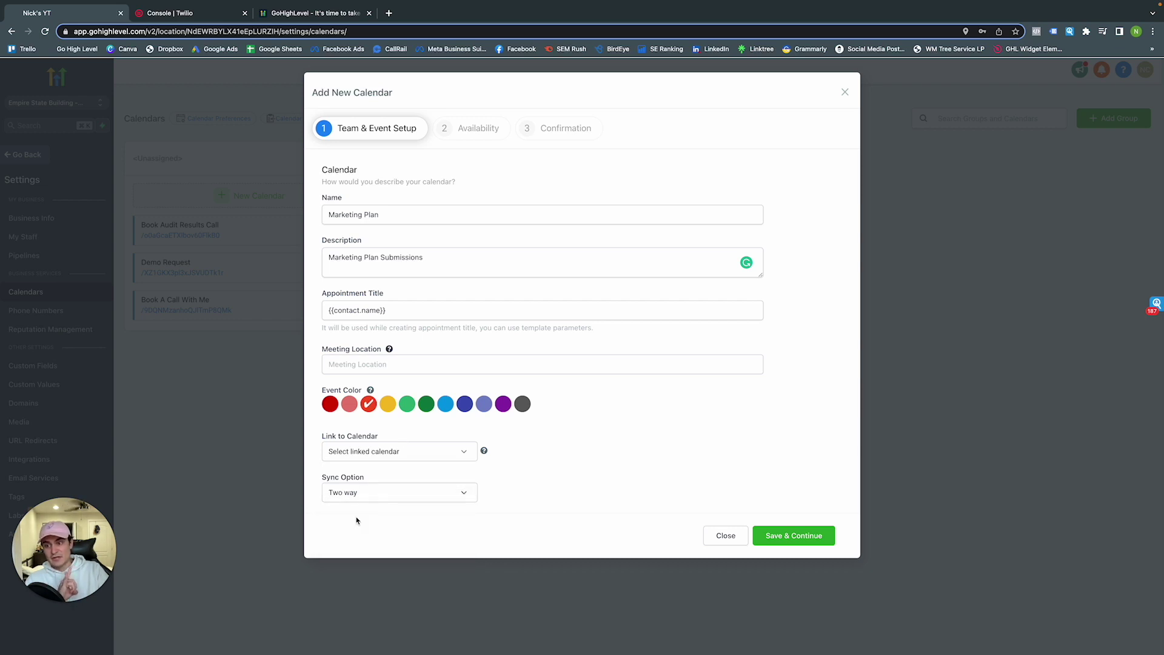
On the Availability step, set 1-hour slot duration and interval with a 30-minute buffer
{"action": "left_click", "coordinate": [800, 537]}
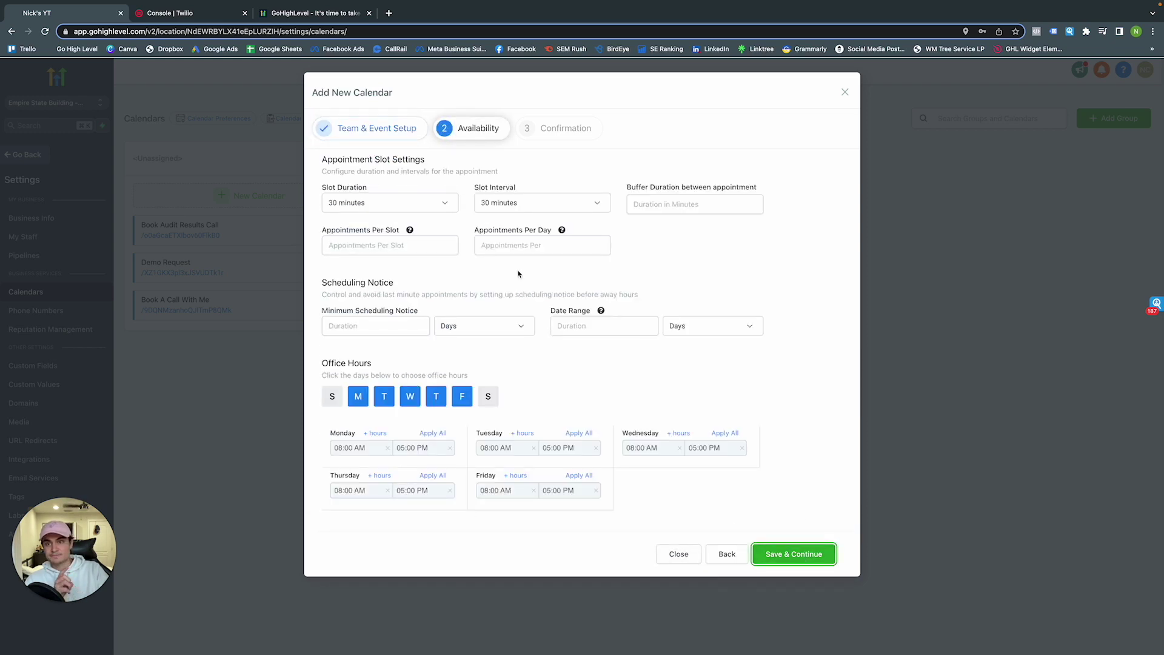
{"action": "left_click", "coordinate": [386, 209]}
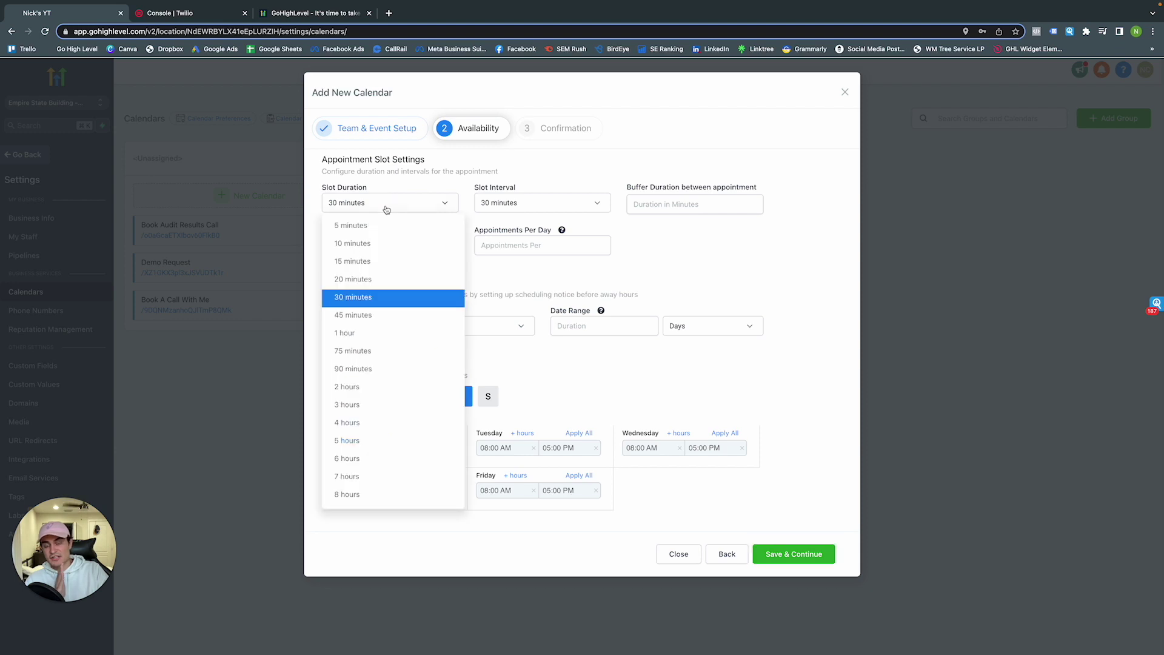
{"action": "left_click", "coordinate": [350, 333]}
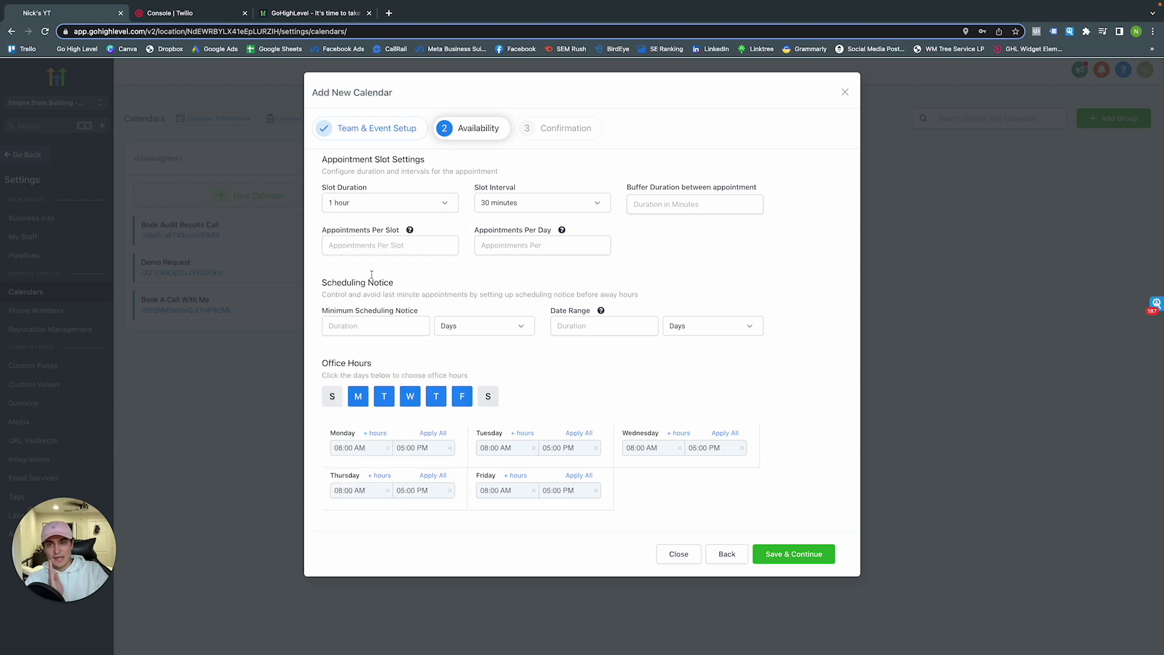
{"action": "left_click", "coordinate": [507, 208]}
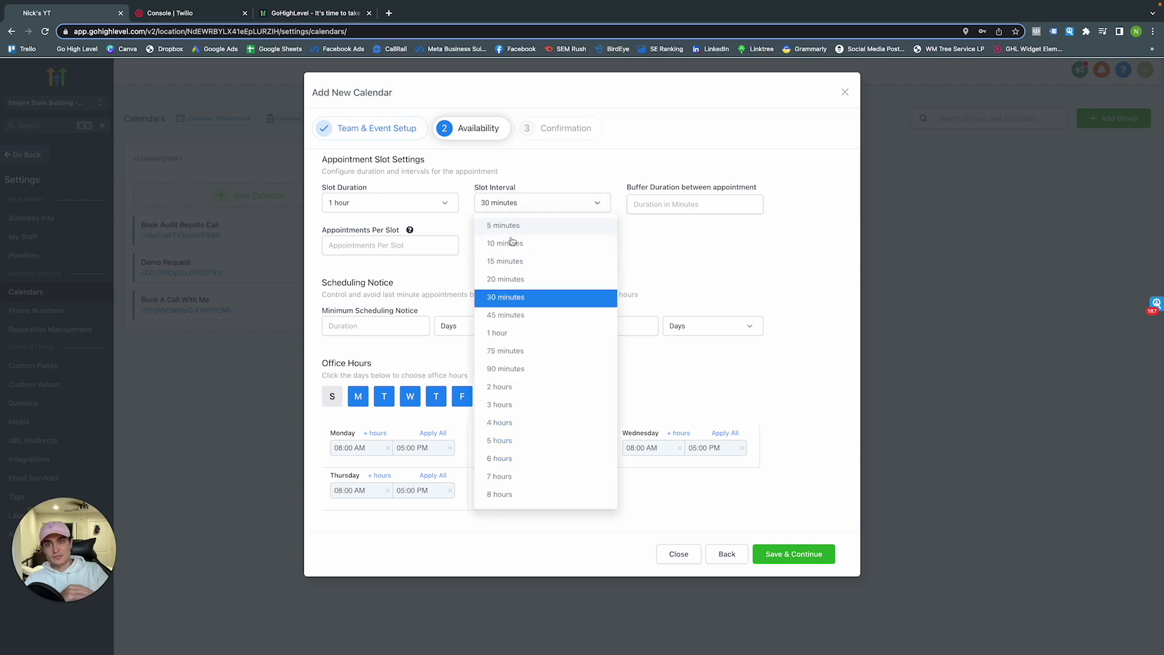
{"action": "left_click", "coordinate": [508, 333]}
{"action": "left_click", "coordinate": [655, 204]}
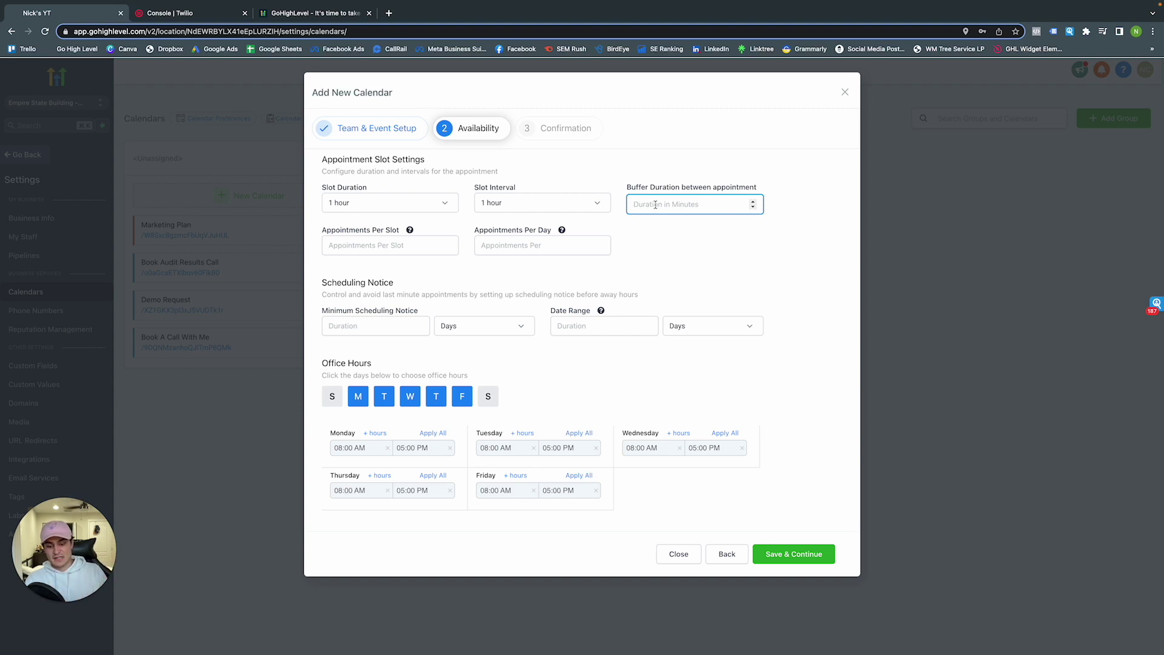
{"action": "type", "text": "30"}
{"action": "key", "text": "BackSpace"}
{"action": "key", "text": "BackSpace"}
{"action": "type", "text": "3"}
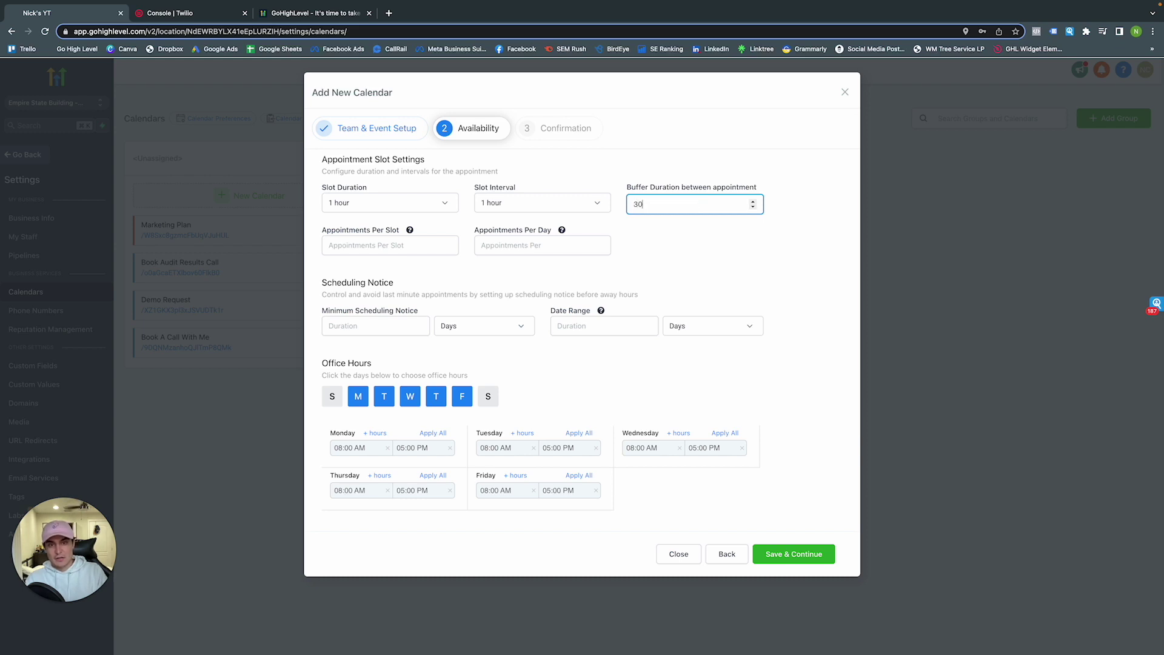
{"action": "key", "text": "BackSpace"}
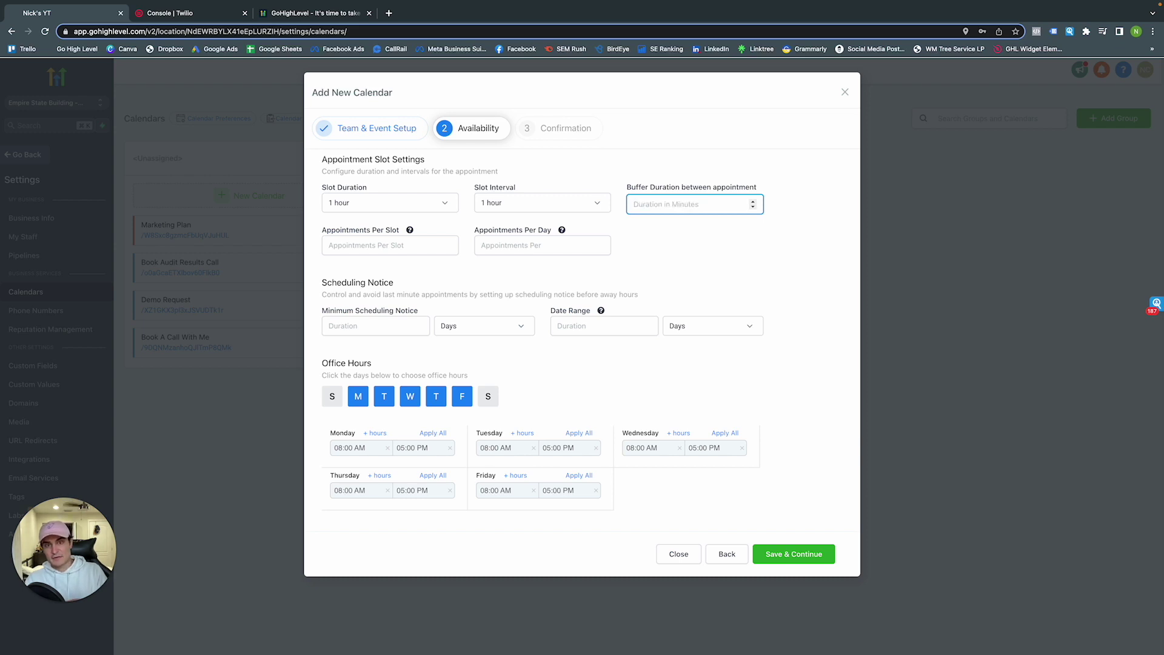
{"action": "type", "text": "30"}
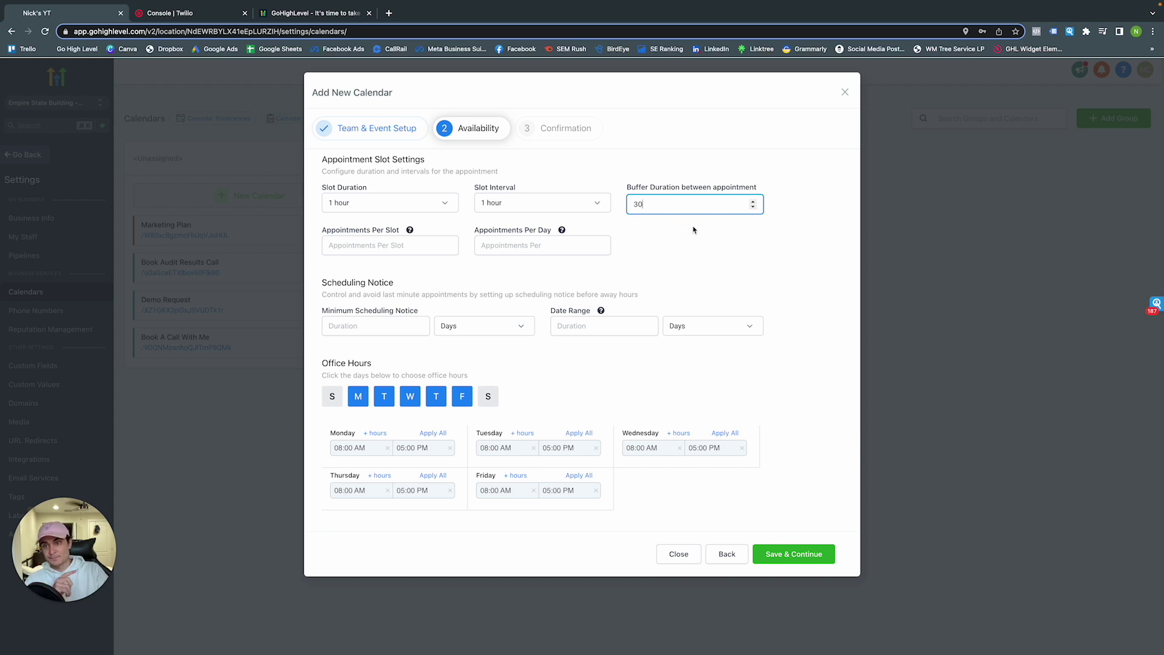
Allow 1 appointment per slot and 5 appointments per day
{"action": "left_click", "coordinate": [438, 249]}
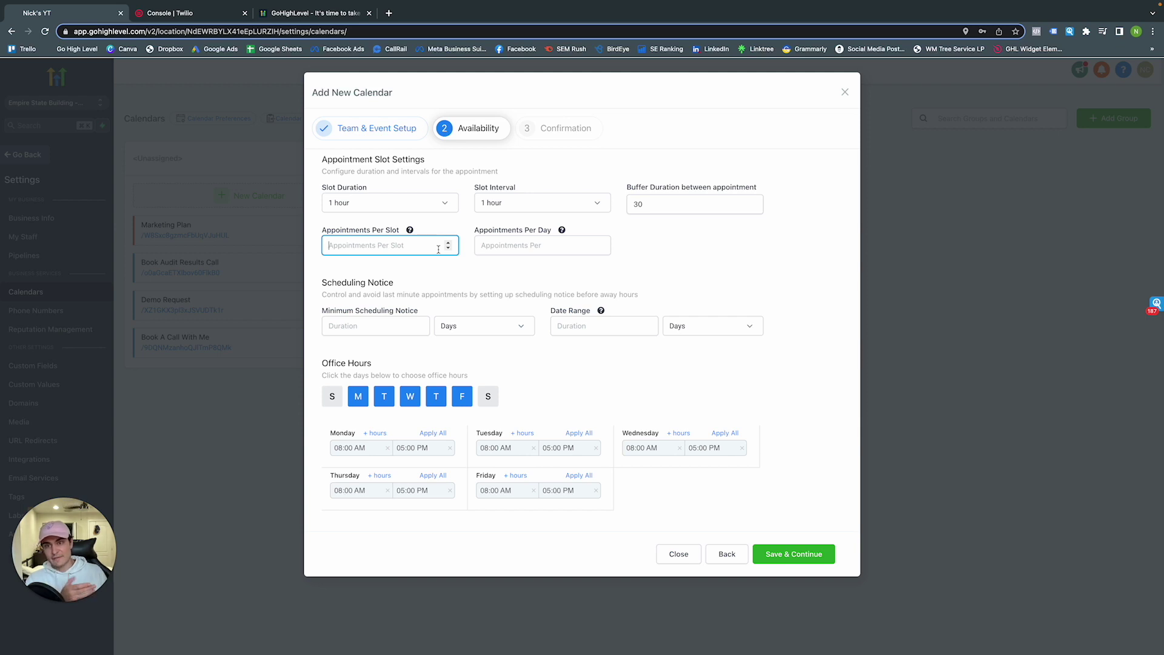
{"action": "type", "text": "1"}
{"action": "key", "text": "BackSpace"}
{"action": "type", "text": "2"}
{"action": "key", "text": "BackSpace"}
{"action": "type", "text": "1"}
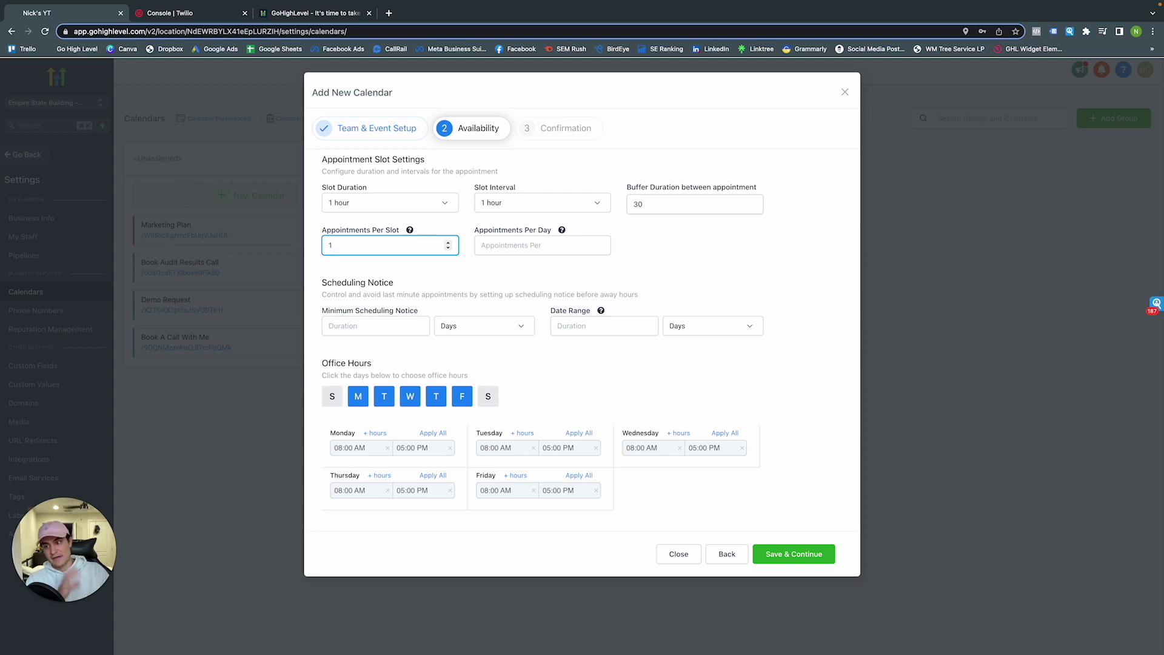
{"action": "left_click", "coordinate": [501, 275]}
{"action": "left_click", "coordinate": [510, 251]}
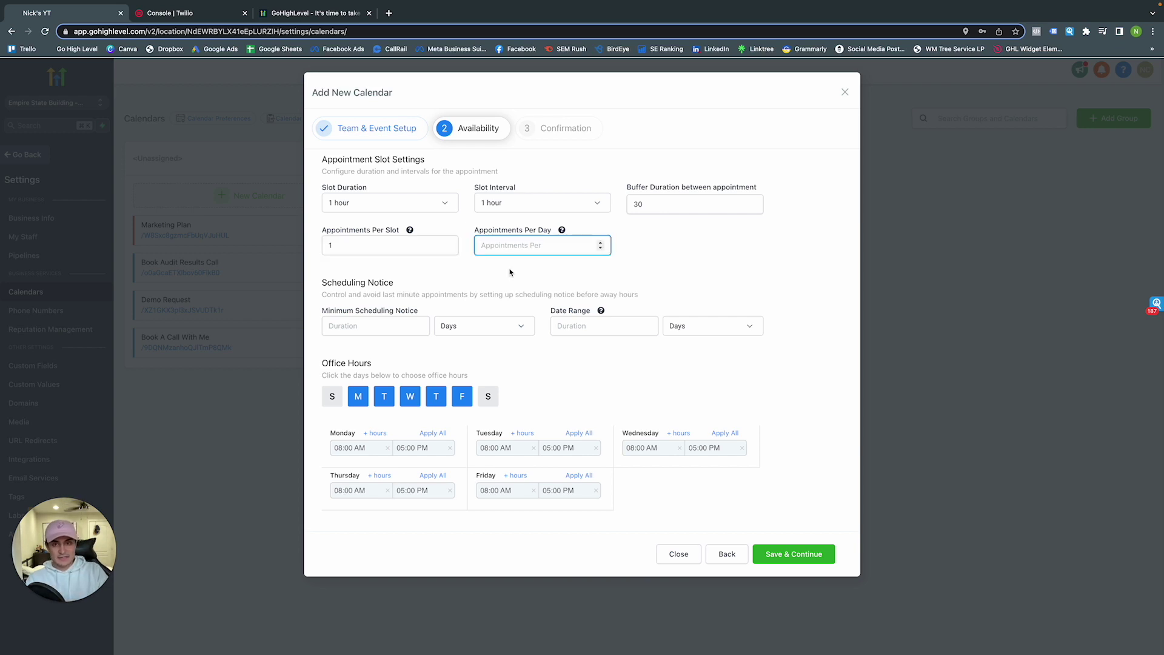
{"action": "type", "text": "5"}
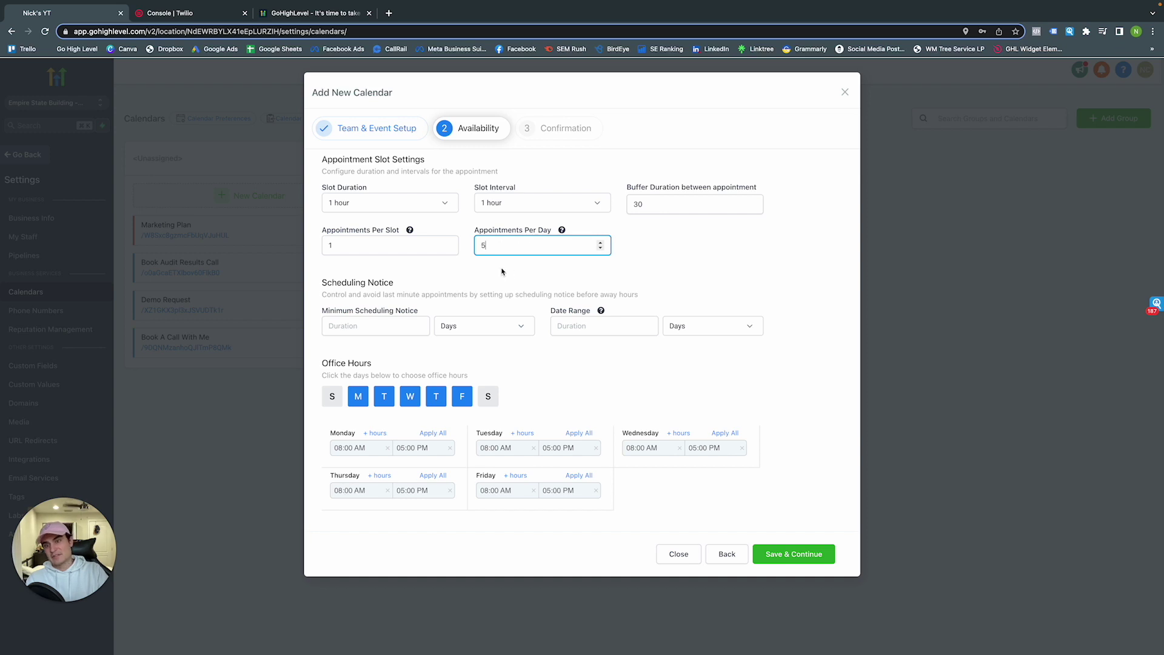
{"action": "left_click", "coordinate": [510, 273]}
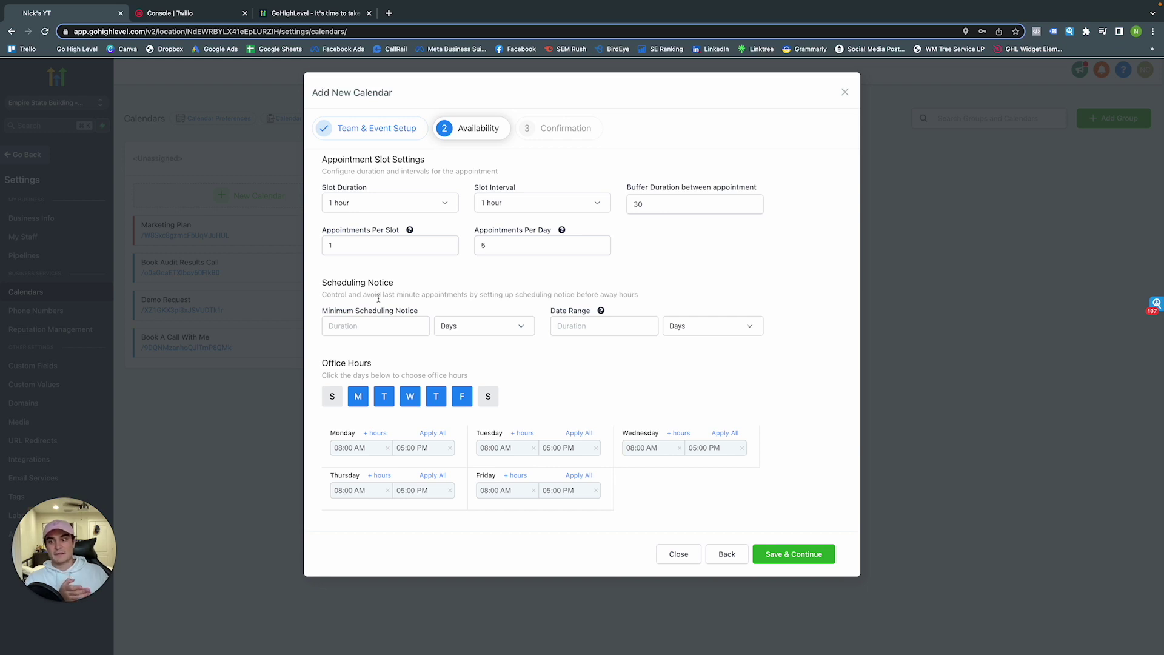
Set 1 day minimum notice and a 1-month date range, then save availability
{"action": "left_click", "coordinate": [374, 327]}
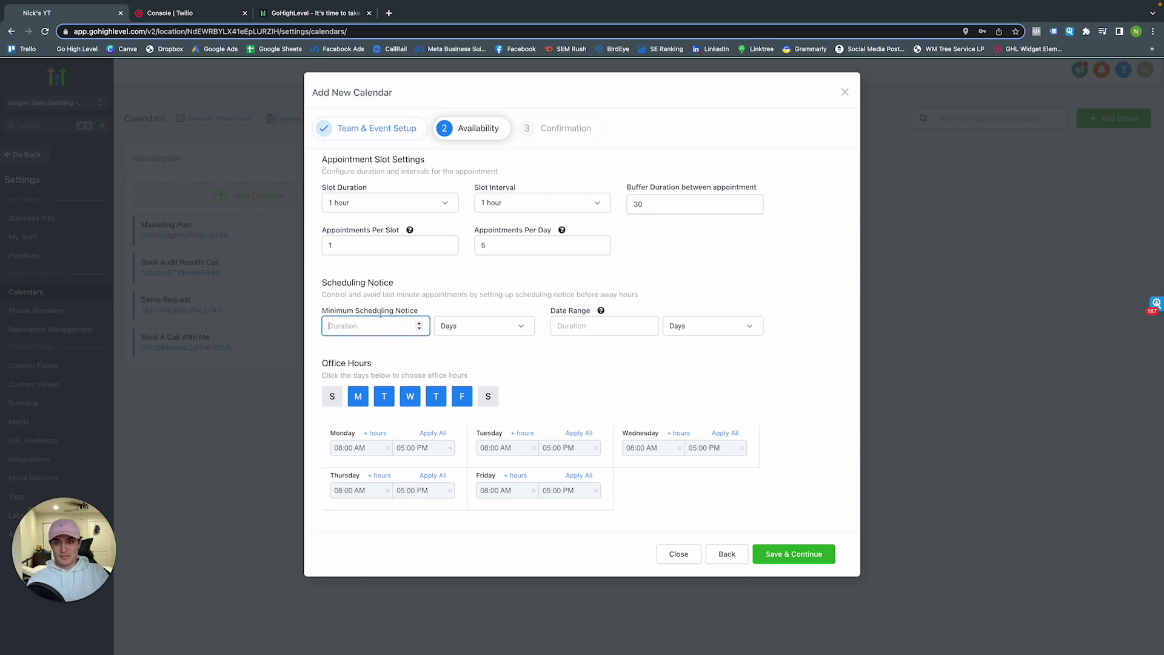
{"action": "type", "text": "1"}
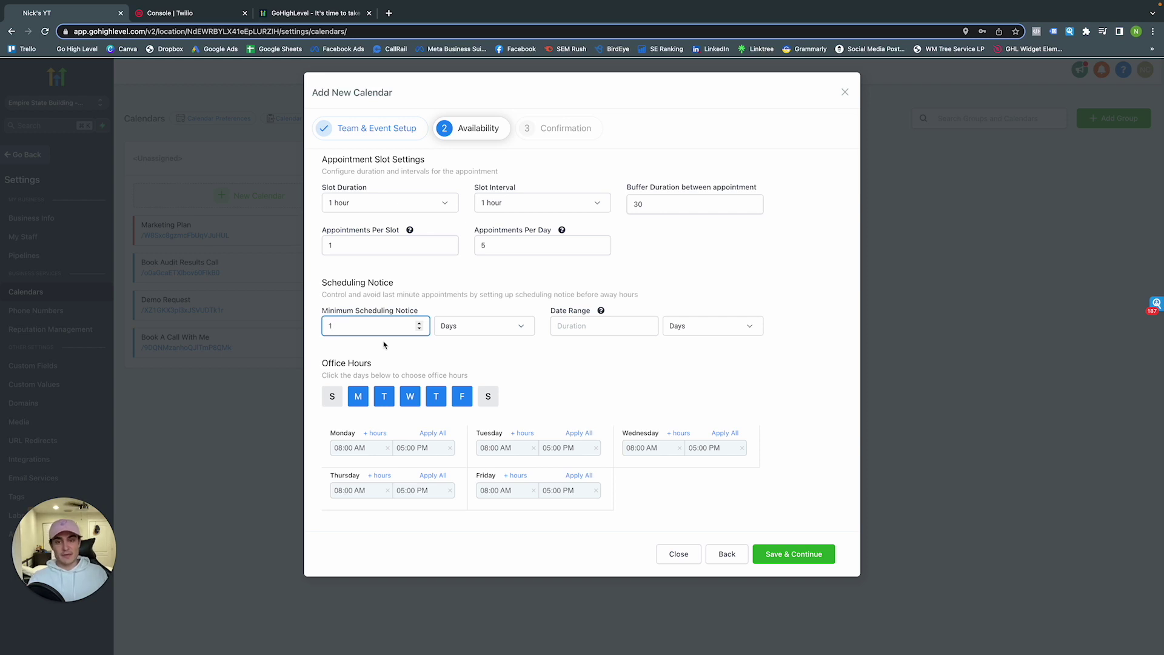
{"action": "left_click", "coordinate": [592, 327]}
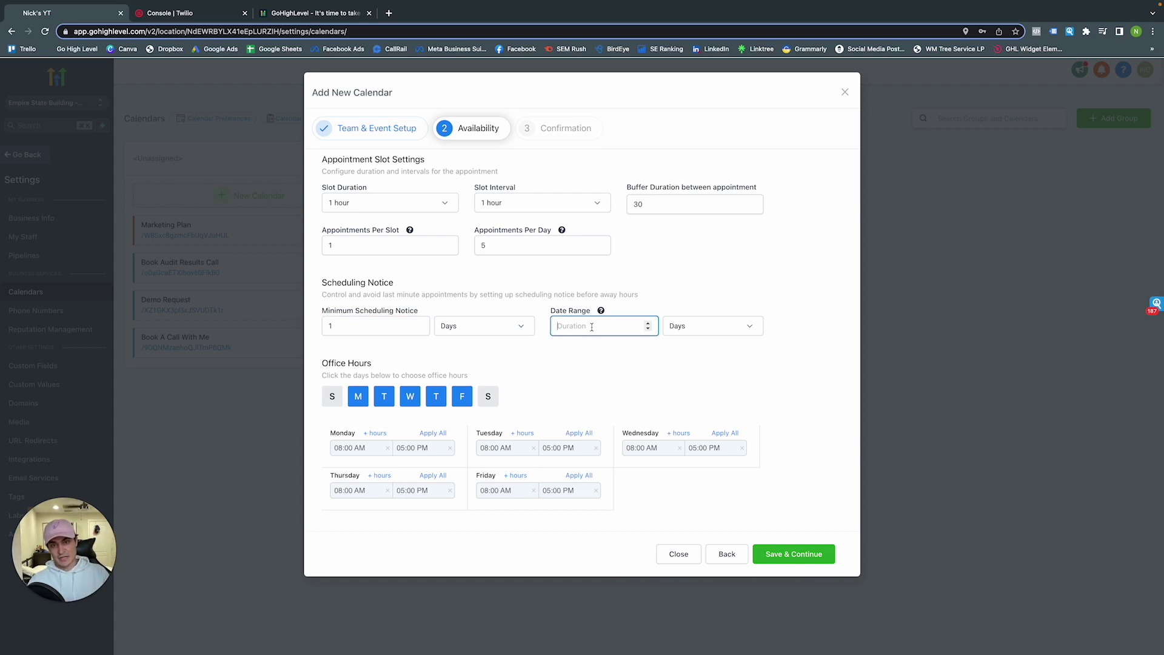
{"action": "left_click", "coordinate": [695, 327]}
{"action": "left_click", "coordinate": [696, 389]}
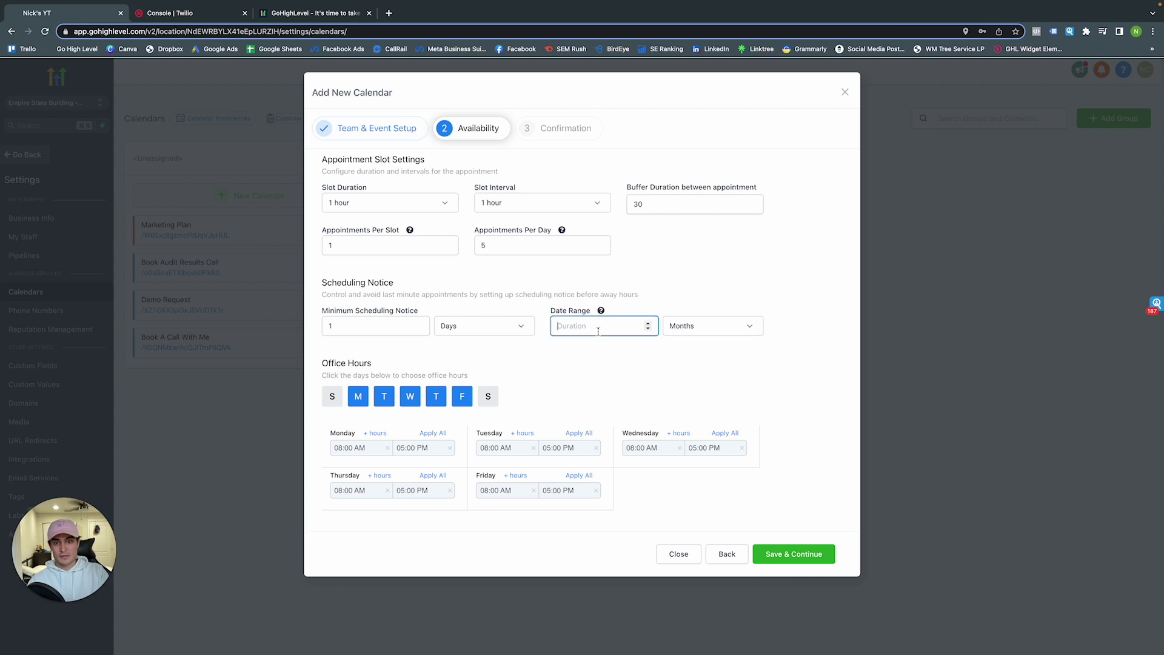
{"action": "type", "text": "1"}
{"action": "left_click", "coordinate": [607, 374]}
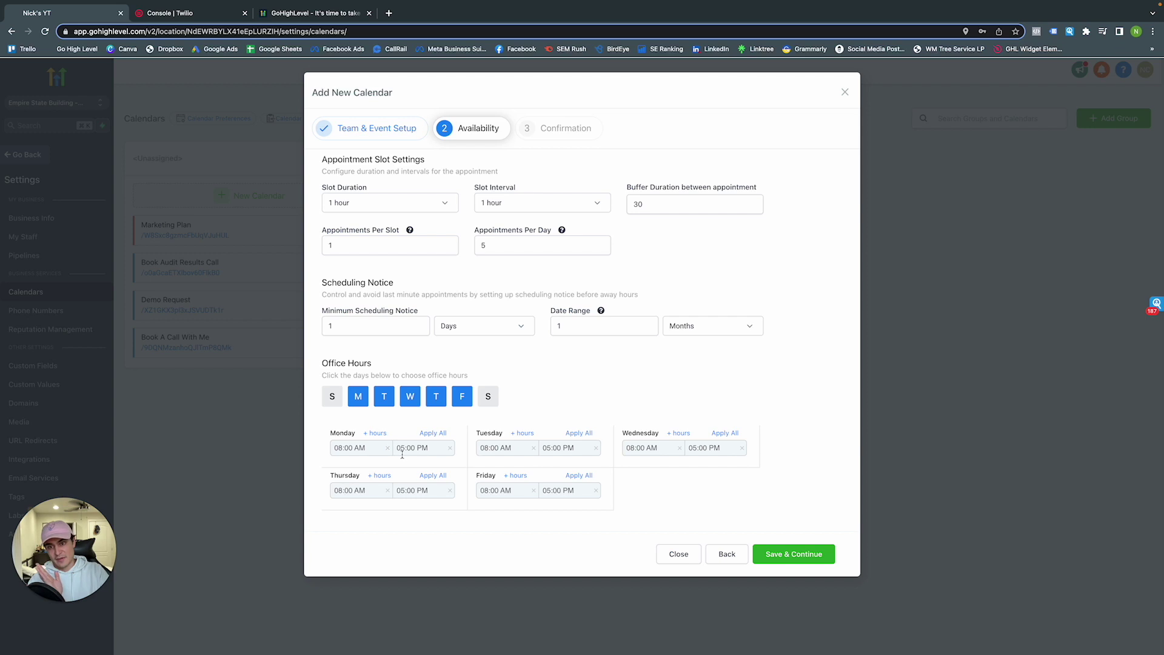
{"action": "left_click", "coordinate": [794, 555]}
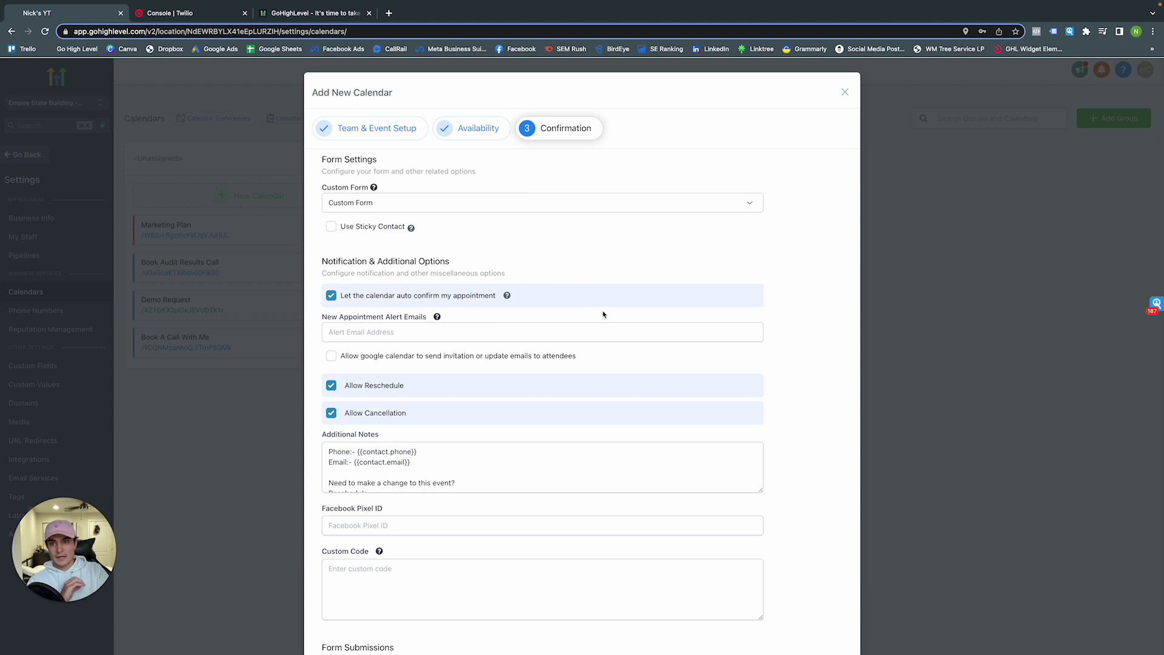
Keep Custom Form, enable sticky contact and enter the new-appointment alert email address
{"action": "left_click", "coordinate": [364, 206]}
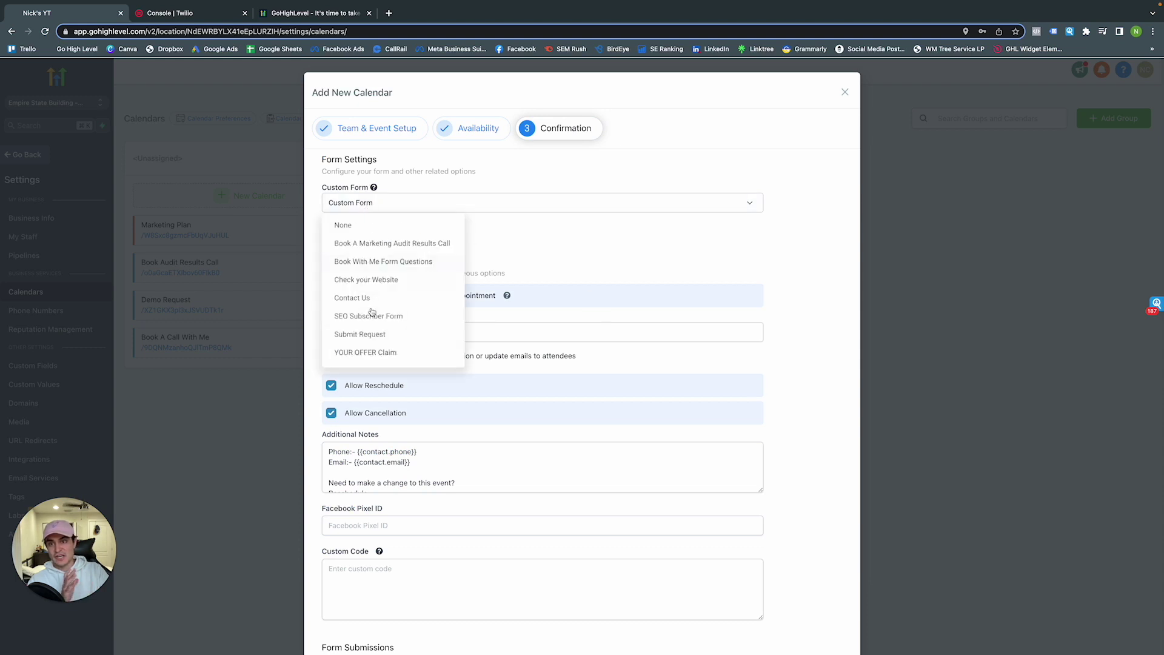
{"action": "left_click", "coordinate": [509, 234]}
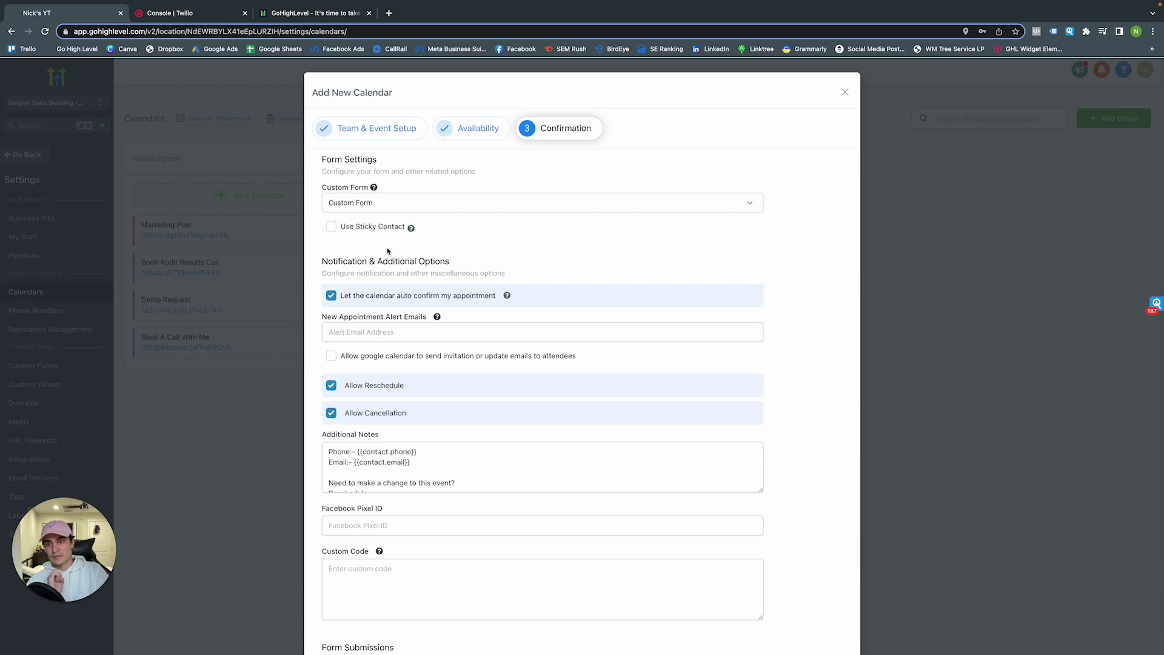
{"action": "left_click", "coordinate": [333, 230]}
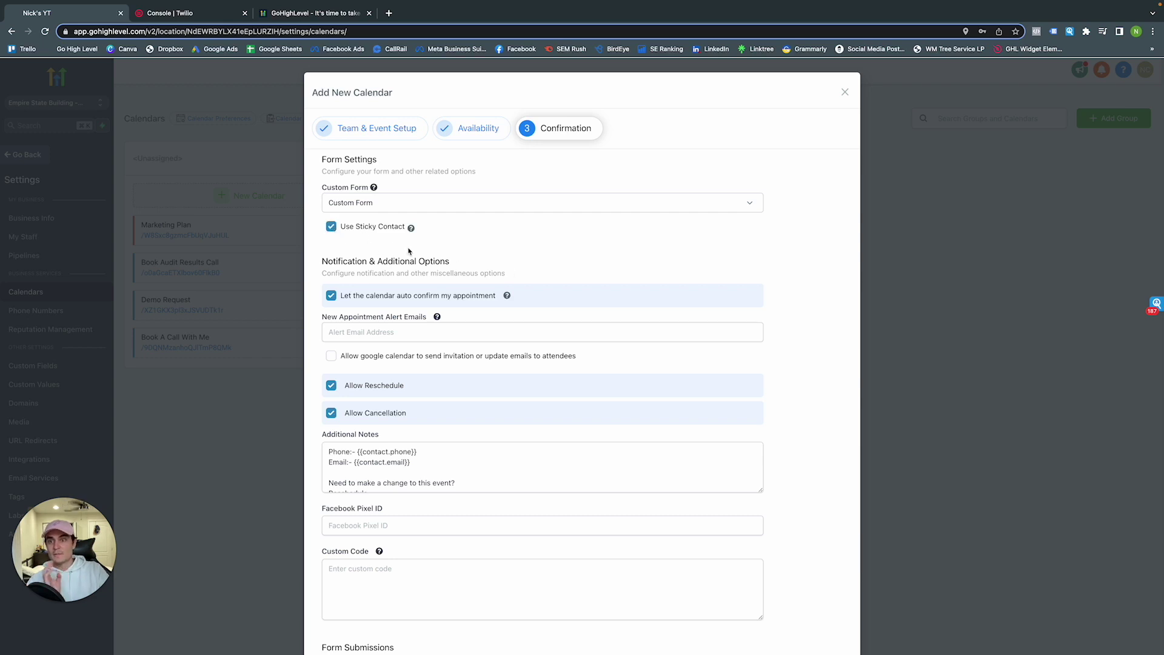
{"action": "scroll", "coordinate": [408, 251], "scroll_direction": "down", "scroll_amount": 3}
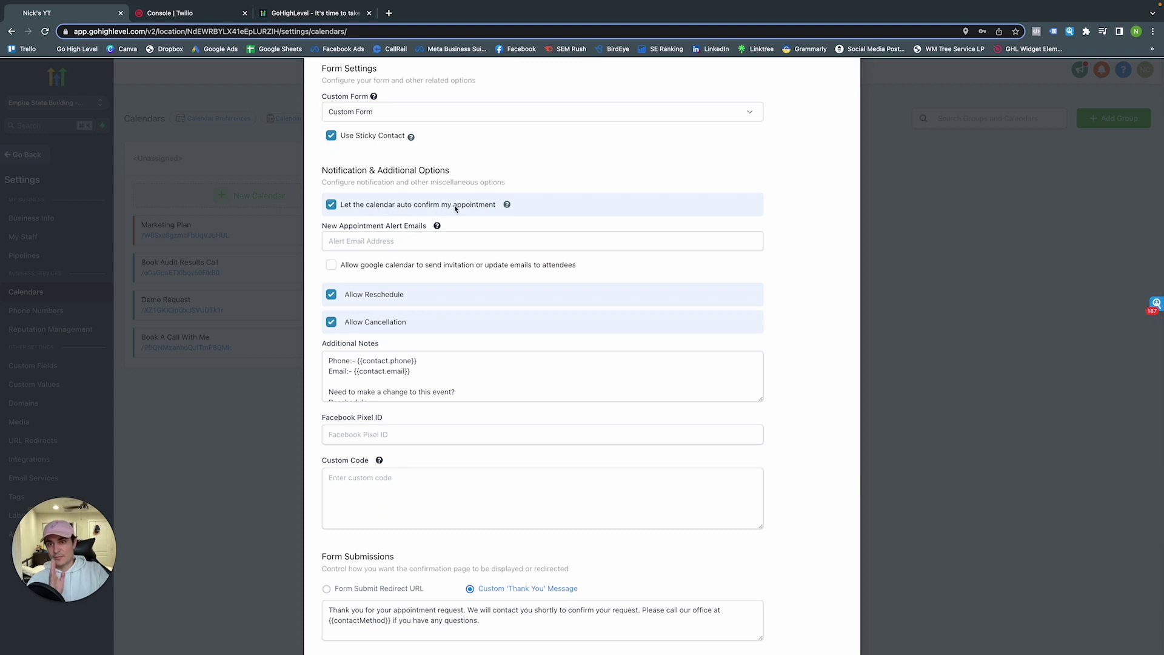
{"action": "left_click", "coordinate": [442, 243]}
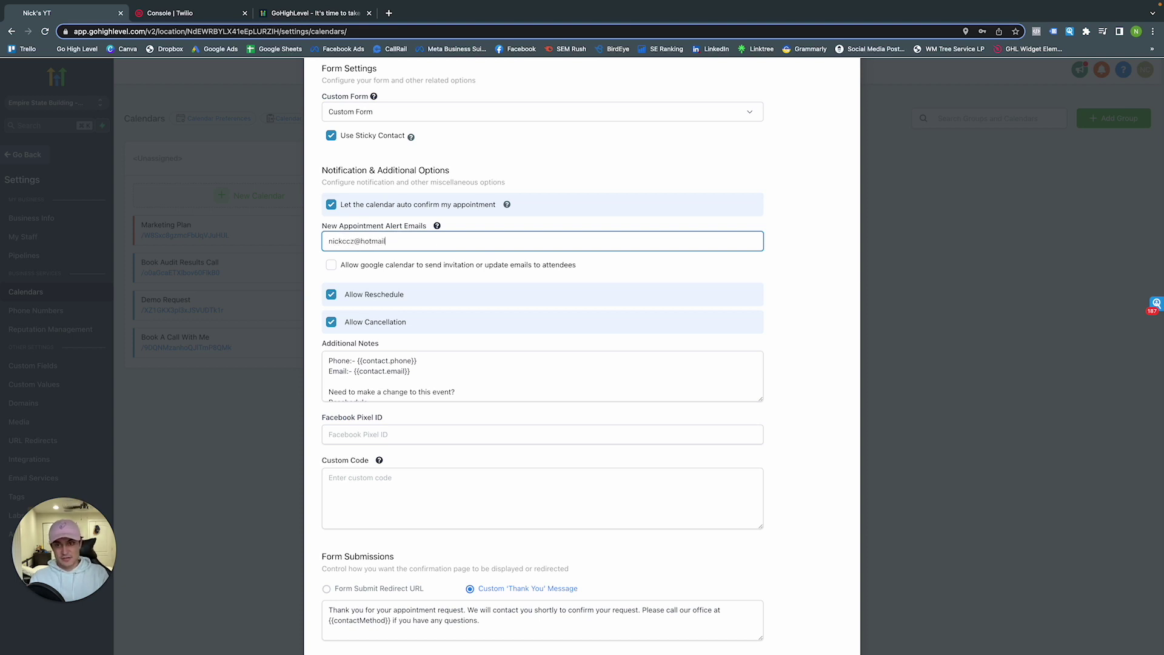
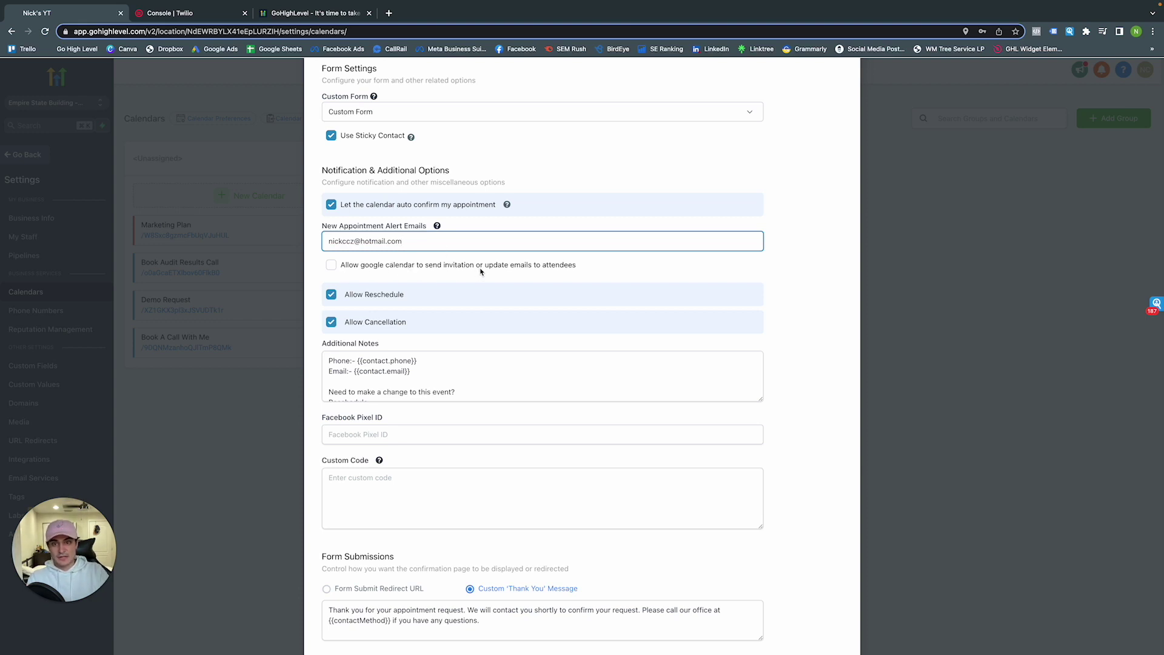
Allow Google Calendar invitations and complete the Marketing Plan calendar
{"action": "left_click", "coordinate": [332, 265]}
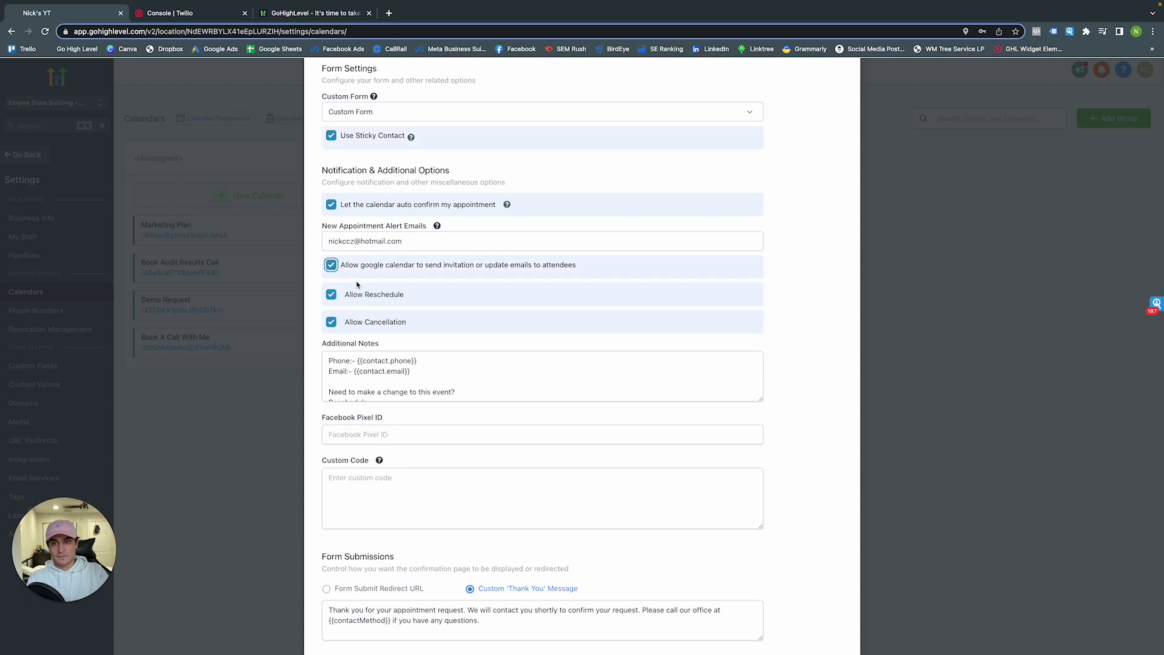
{"action": "scroll", "coordinate": [367, 295], "scroll_direction": "down", "scroll_amount": 1}
{"action": "scroll", "coordinate": [382, 324], "scroll_direction": "down", "scroll_amount": 1}
{"action": "scroll", "coordinate": [382, 328], "scroll_direction": "down", "scroll_amount": 3}
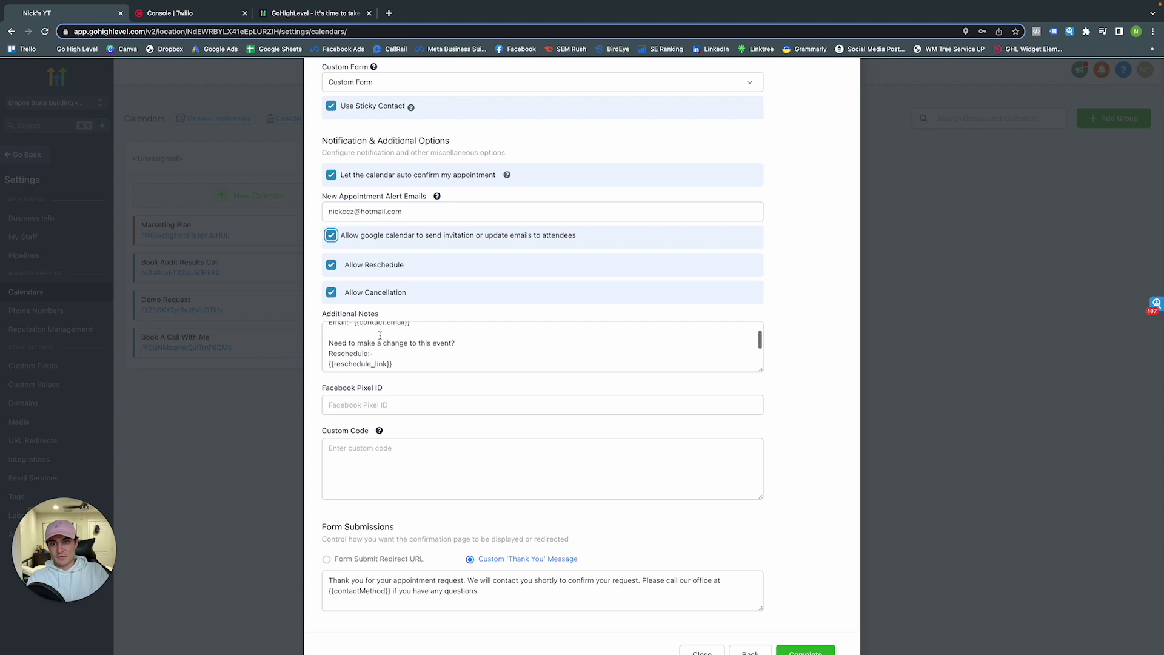
{"action": "scroll", "coordinate": [380, 336], "scroll_direction": "up", "scroll_amount": 3}
{"action": "scroll", "coordinate": [363, 334], "scroll_direction": "down", "scroll_amount": 3}
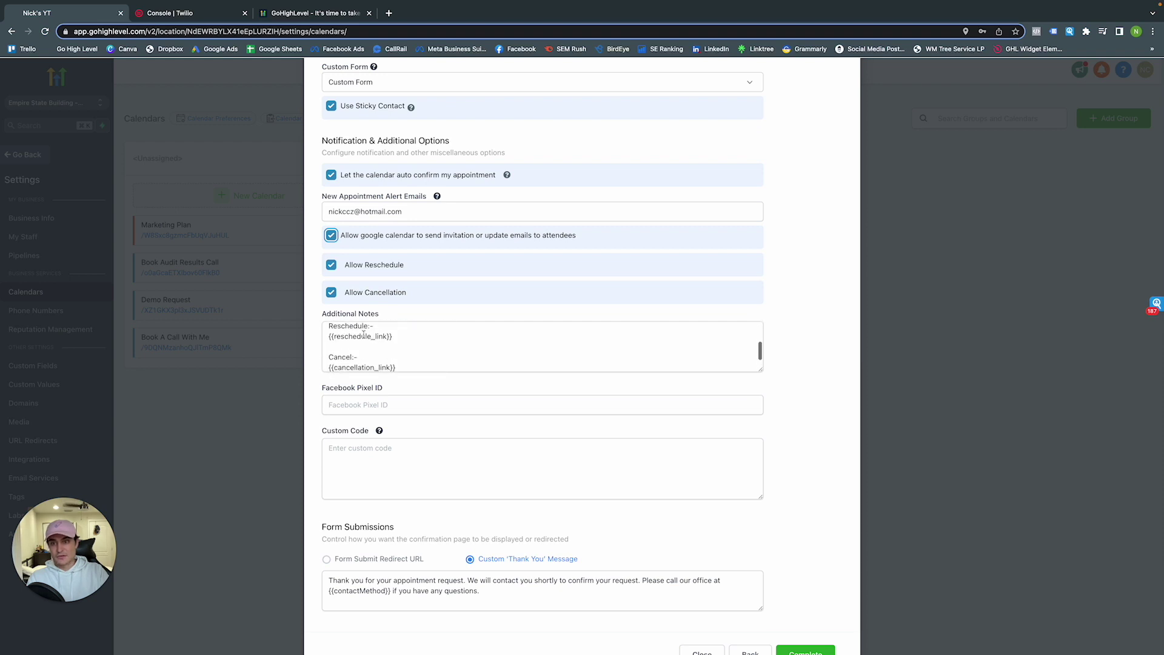
{"action": "scroll", "coordinate": [364, 396], "scroll_direction": "down", "scroll_amount": 1}
{"action": "left_click", "coordinate": [365, 373]}
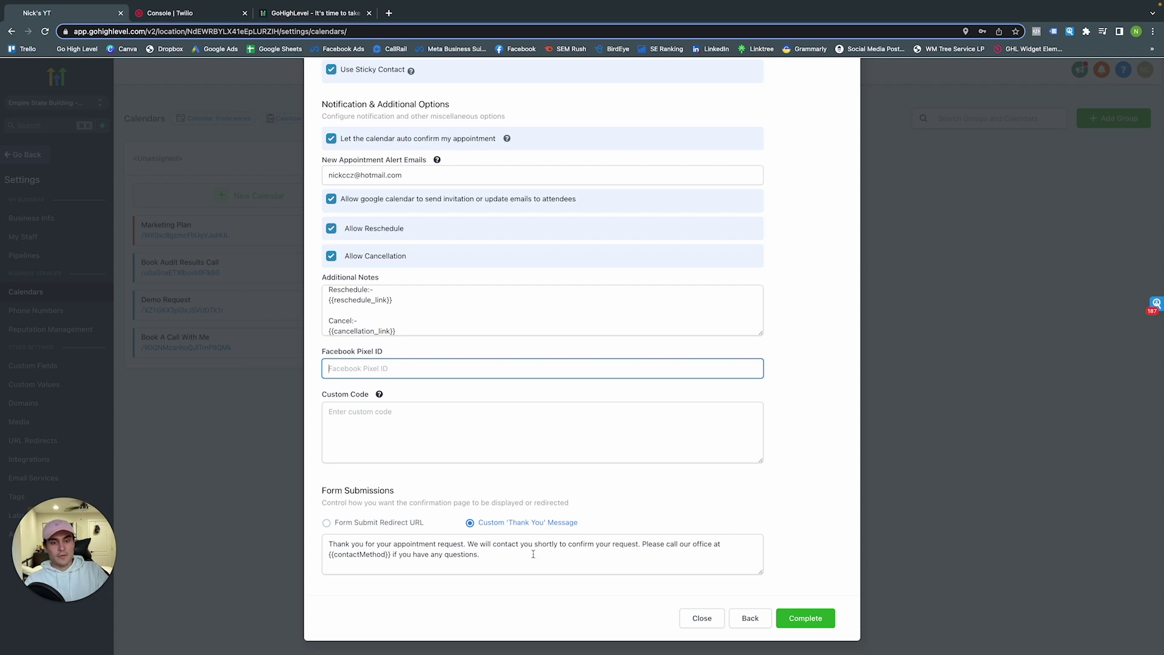
{"action": "left_click", "coordinate": [805, 618]}
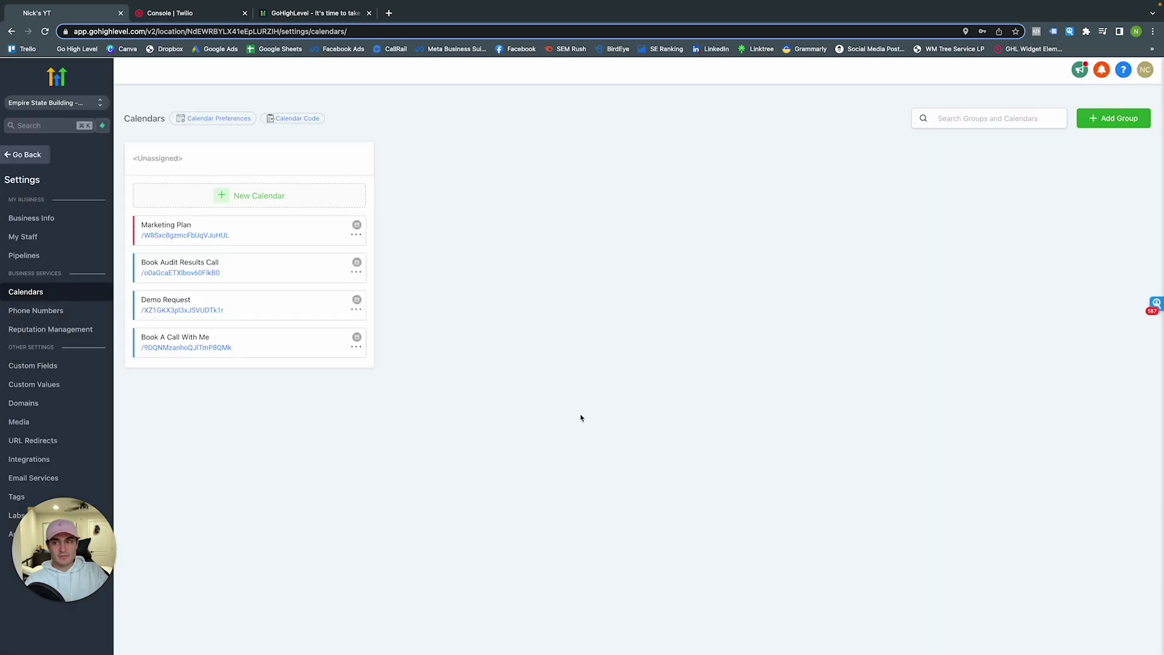
On the calendar's booking page, select Wed, Nov 9, 2022 at 09:00 AM
{"action": "left_click", "coordinate": [196, 240]}
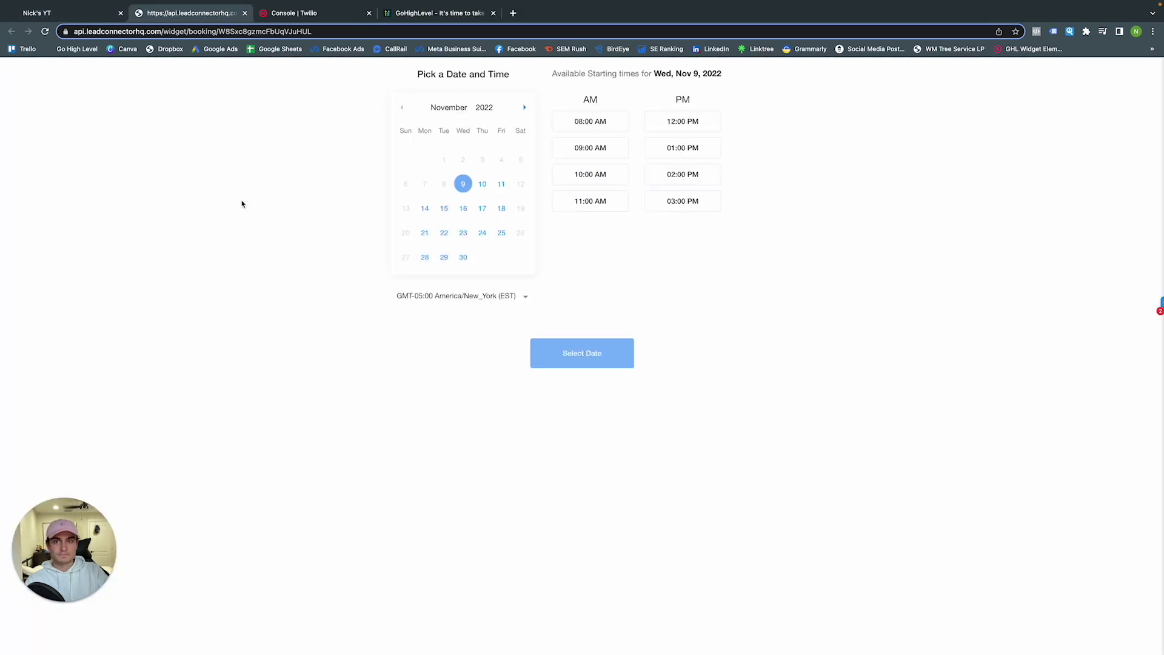
{"action": "left_click", "coordinate": [524, 107]}
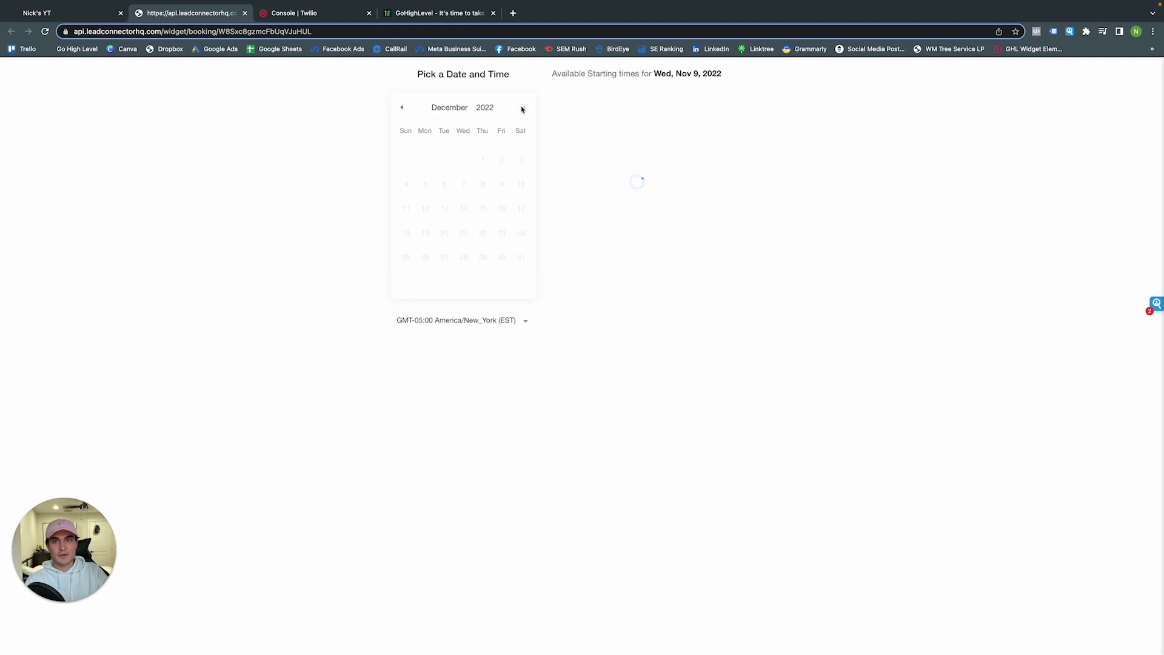
{"action": "left_click", "coordinate": [402, 112]}
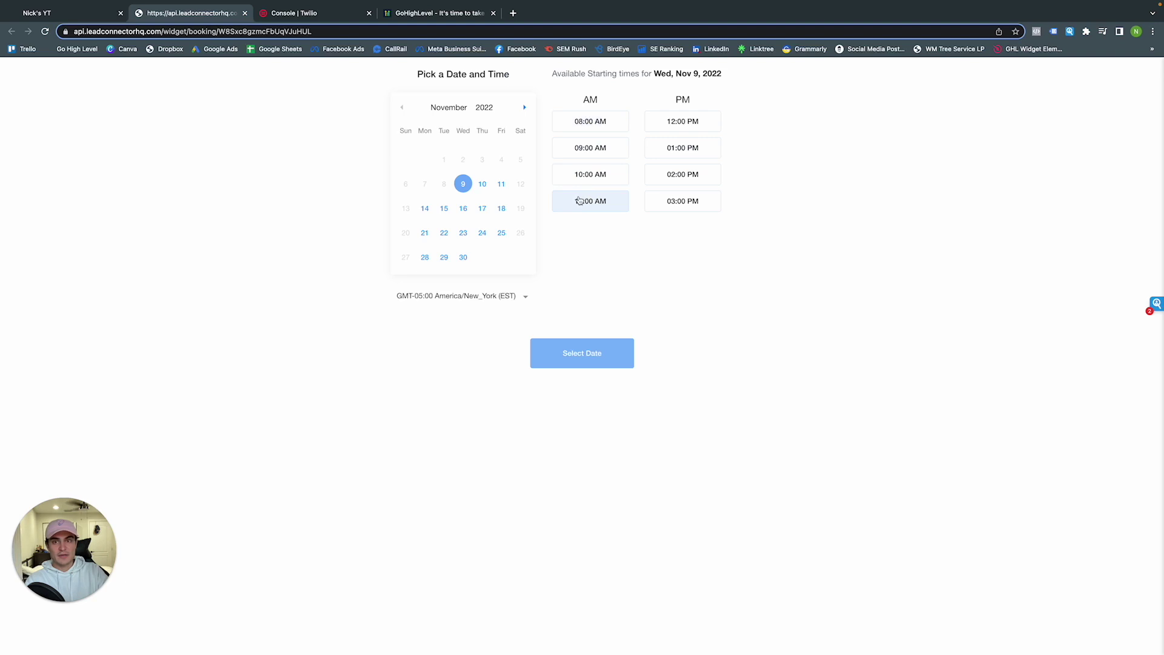
{"action": "left_click", "coordinate": [594, 150]}
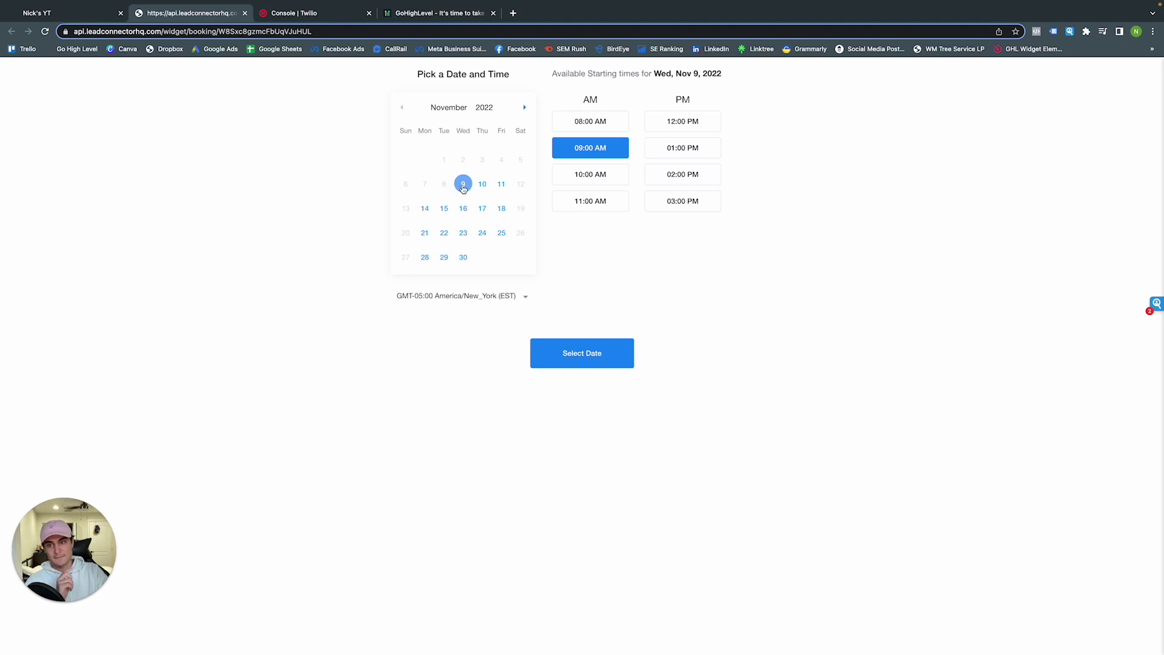
{"action": "left_click", "coordinate": [605, 344]}
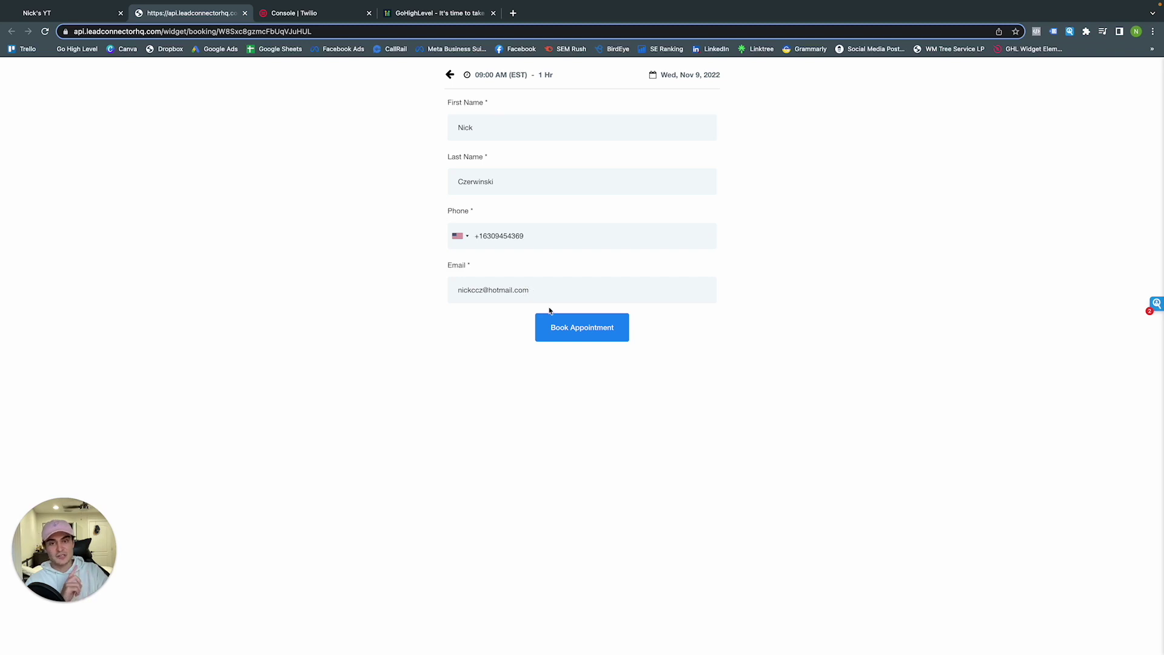
Book the appointment with the note 'No' and add it to Google Calendar
{"action": "left_click", "coordinate": [574, 330]}
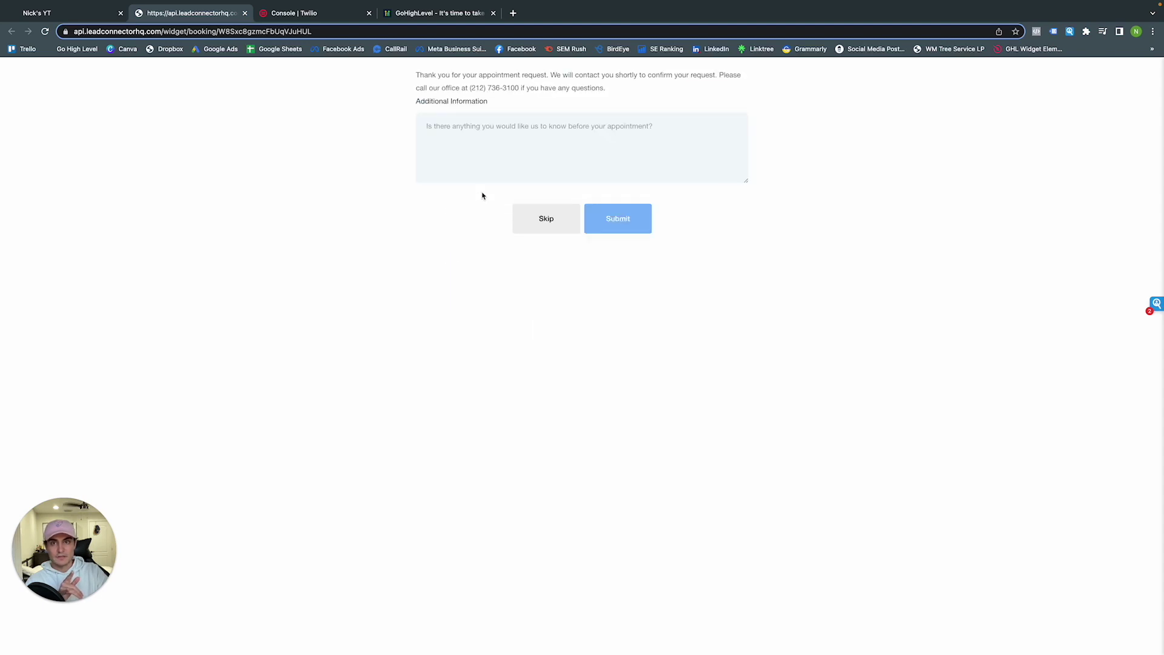
{"action": "left_click", "coordinate": [486, 132]}
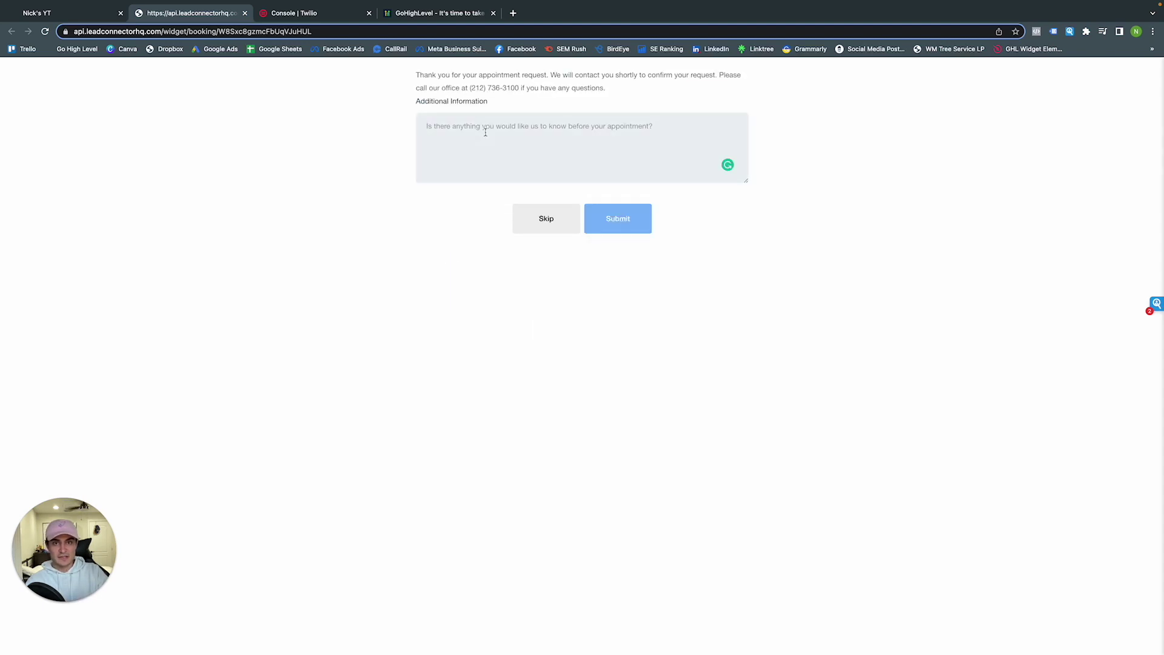
{"action": "type", "text": "No"}
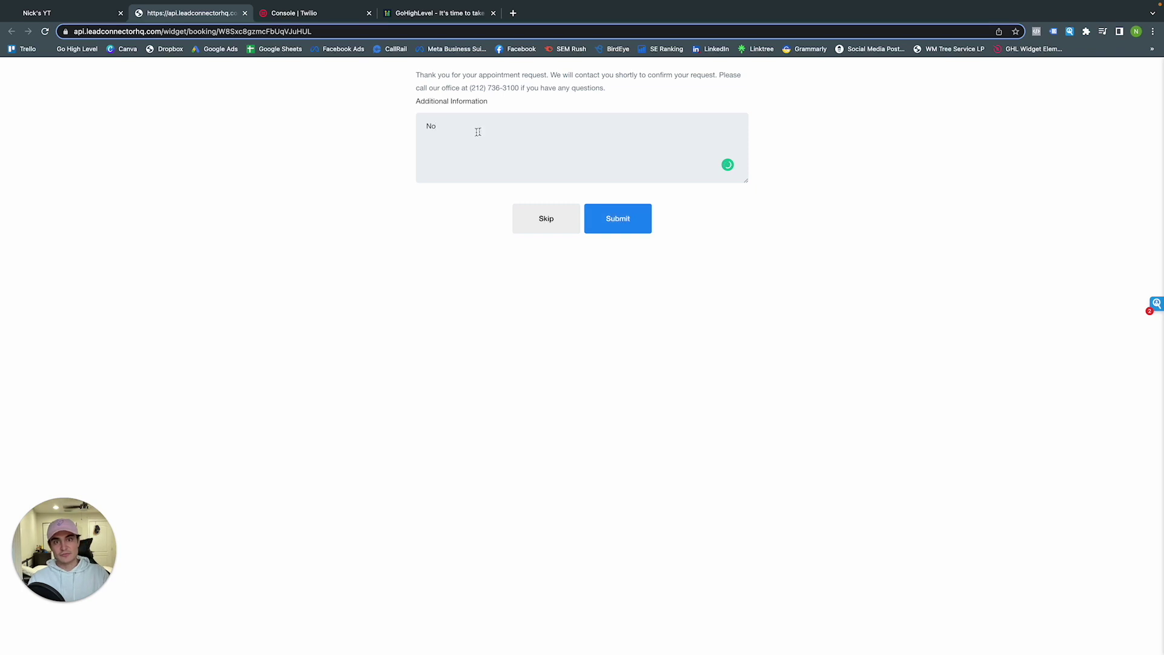
{"action": "left_click", "coordinate": [625, 218]}
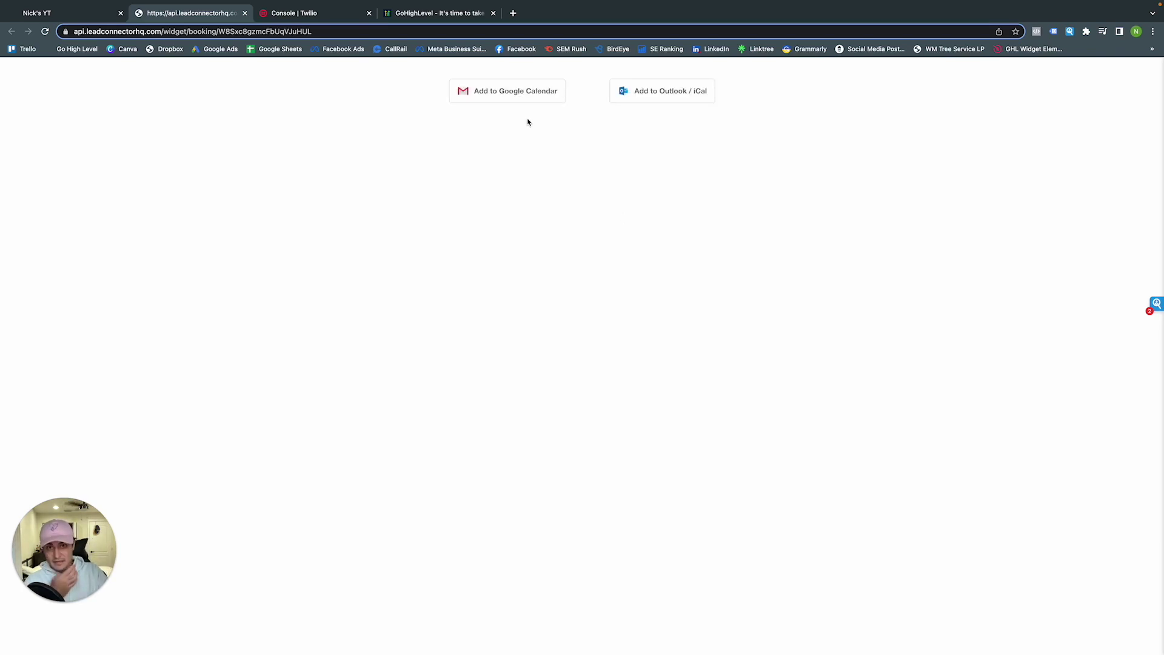
{"action": "left_click", "coordinate": [523, 101]}
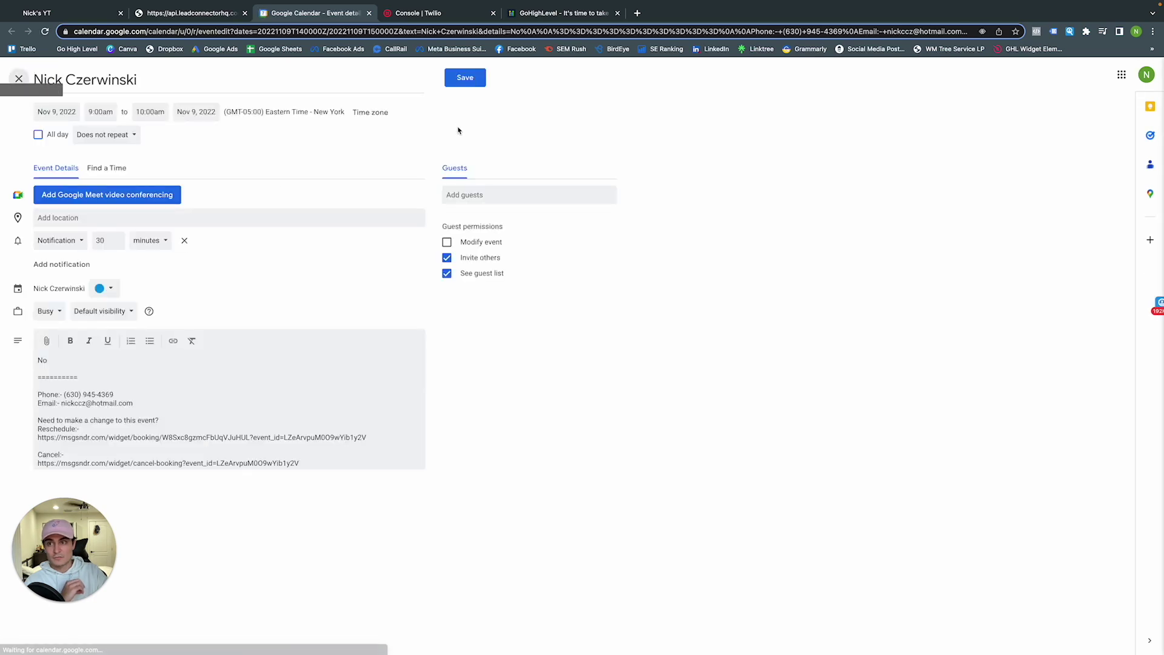
Save the Wed Nov 9, 9–10am appointment as a Google Calendar event and return to the booking confirmation
{"action": "left_click", "coordinate": [464, 77]}
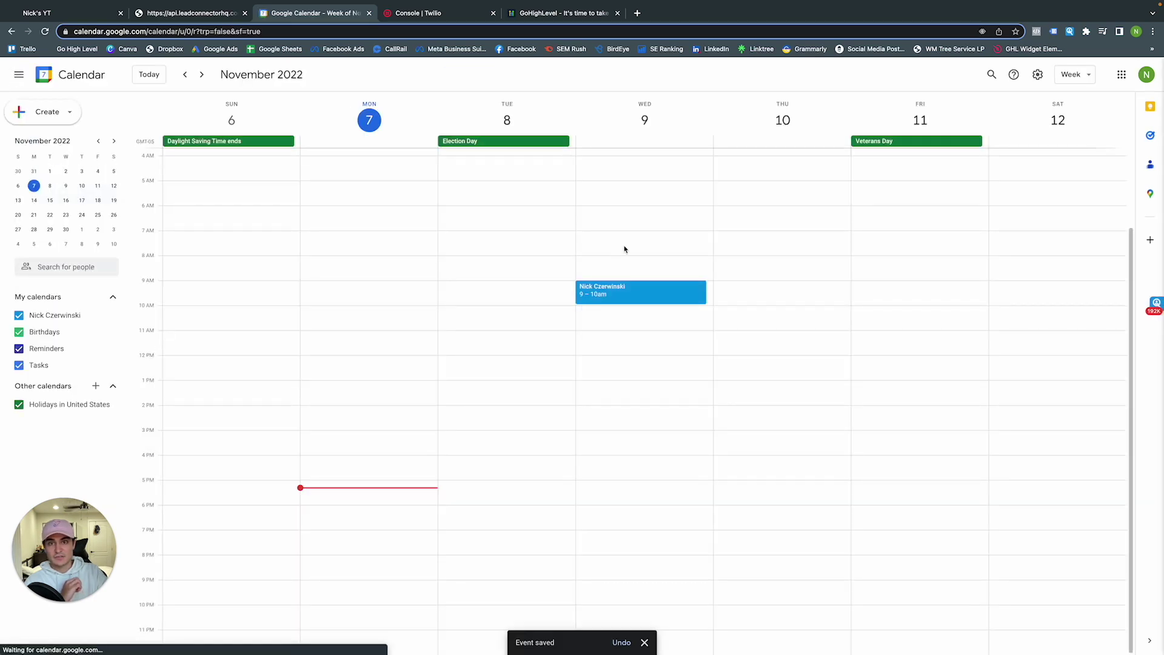
{"action": "scroll", "coordinate": [648, 285], "scroll_direction": "up", "scroll_amount": 2}
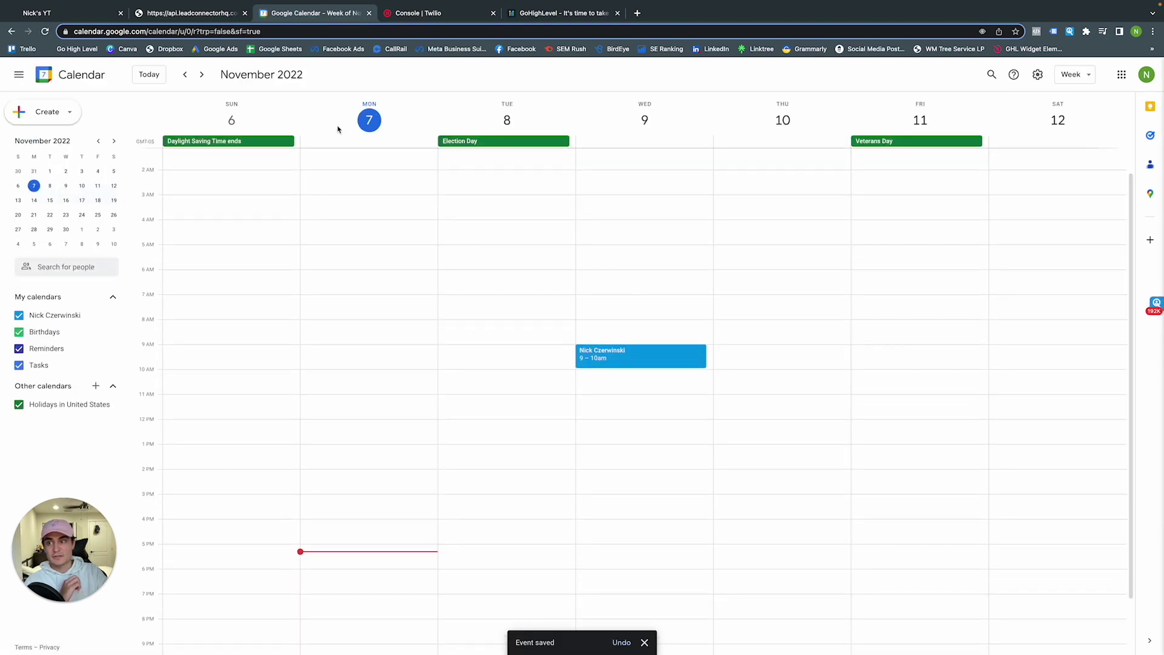
{"action": "left_click", "coordinate": [199, 13]}
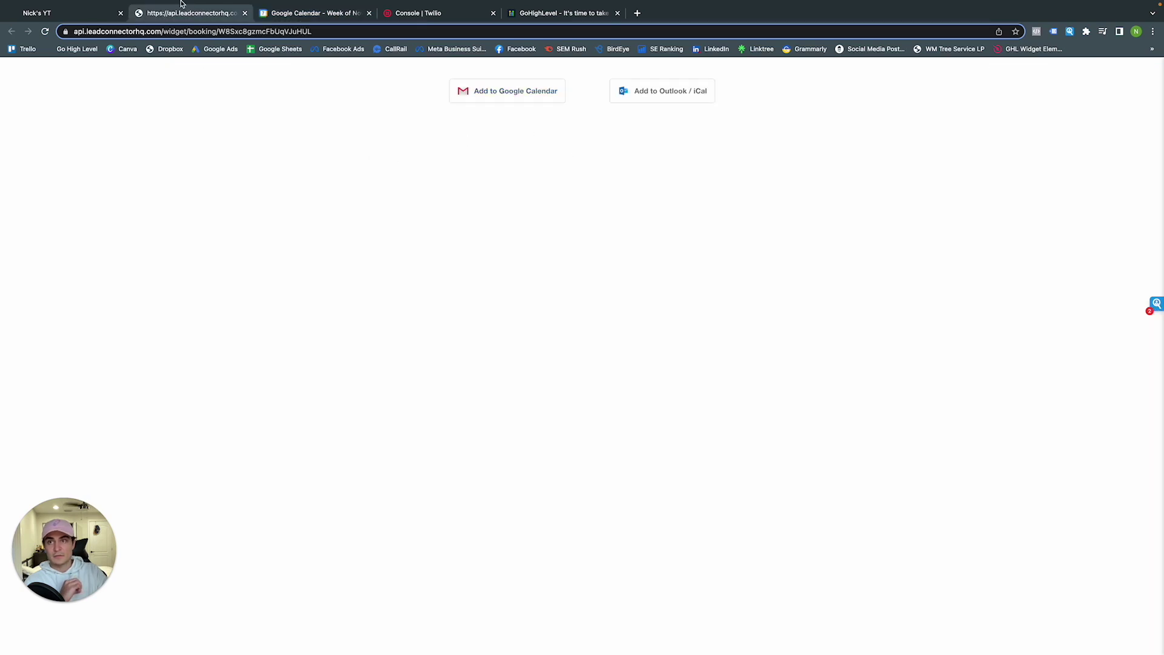
Close the booking tab, confirm the Wednesday 9–10 AM appointment in the week view, and cancel a test booking form
{"action": "left_click", "coordinate": [245, 13]}
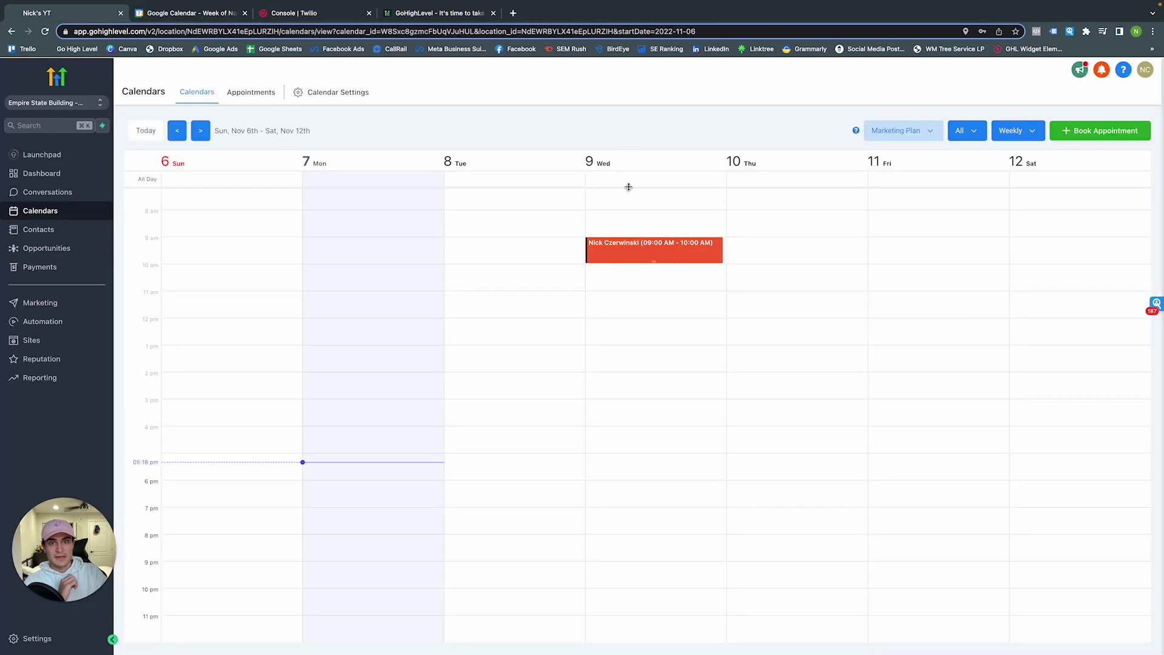
{"action": "scroll", "coordinate": [637, 253], "scroll_direction": "down", "scroll_amount": 1}
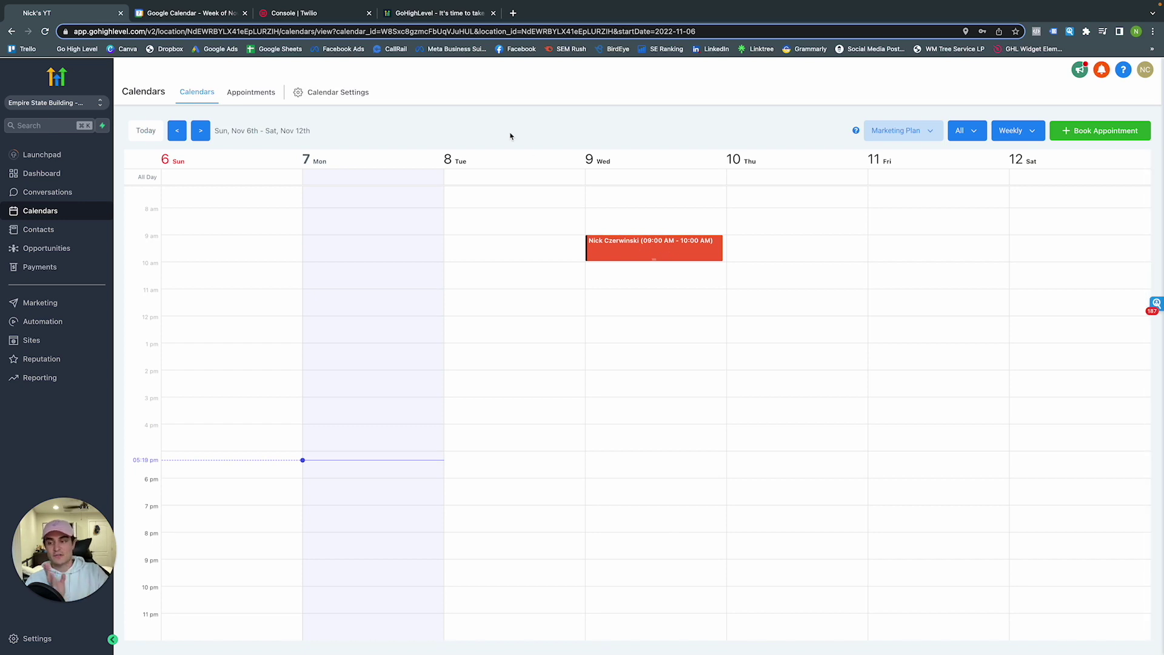
{"action": "left_click", "coordinate": [1090, 132]}
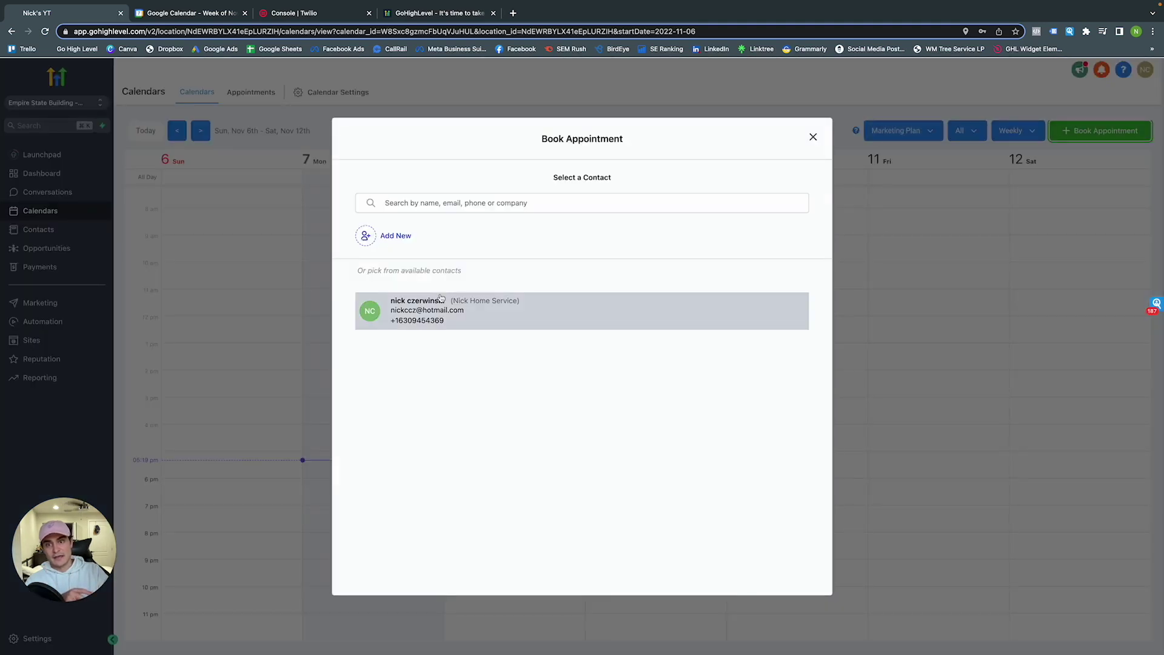
{"action": "left_click", "coordinate": [440, 294]}
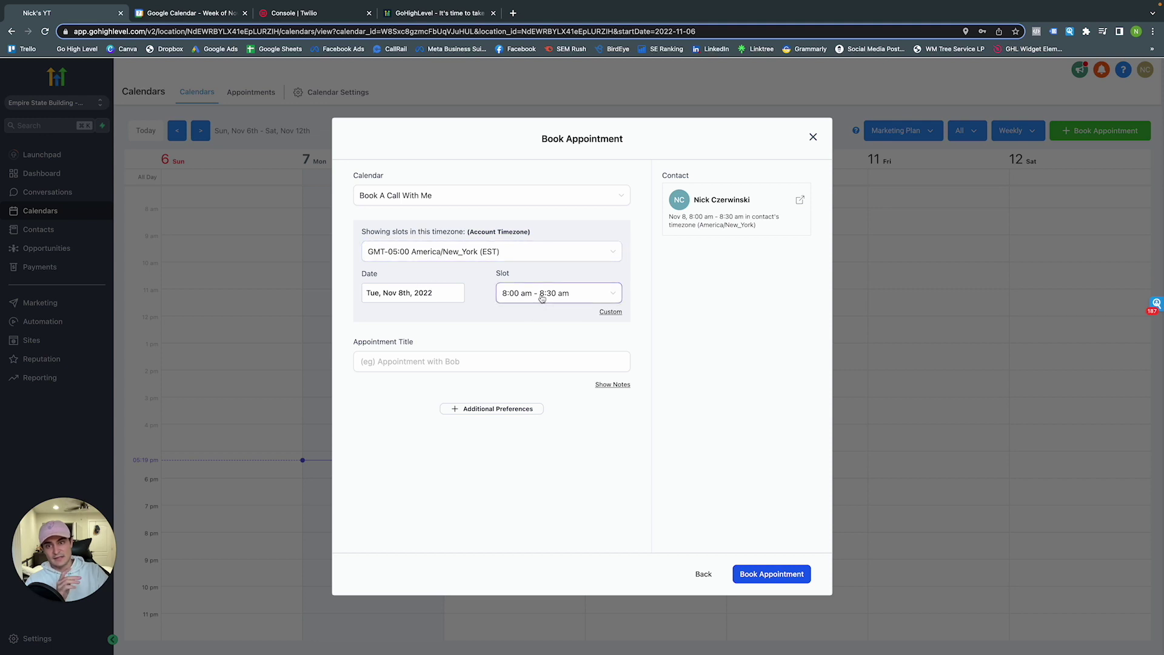
{"action": "left_click", "coordinate": [812, 139]}
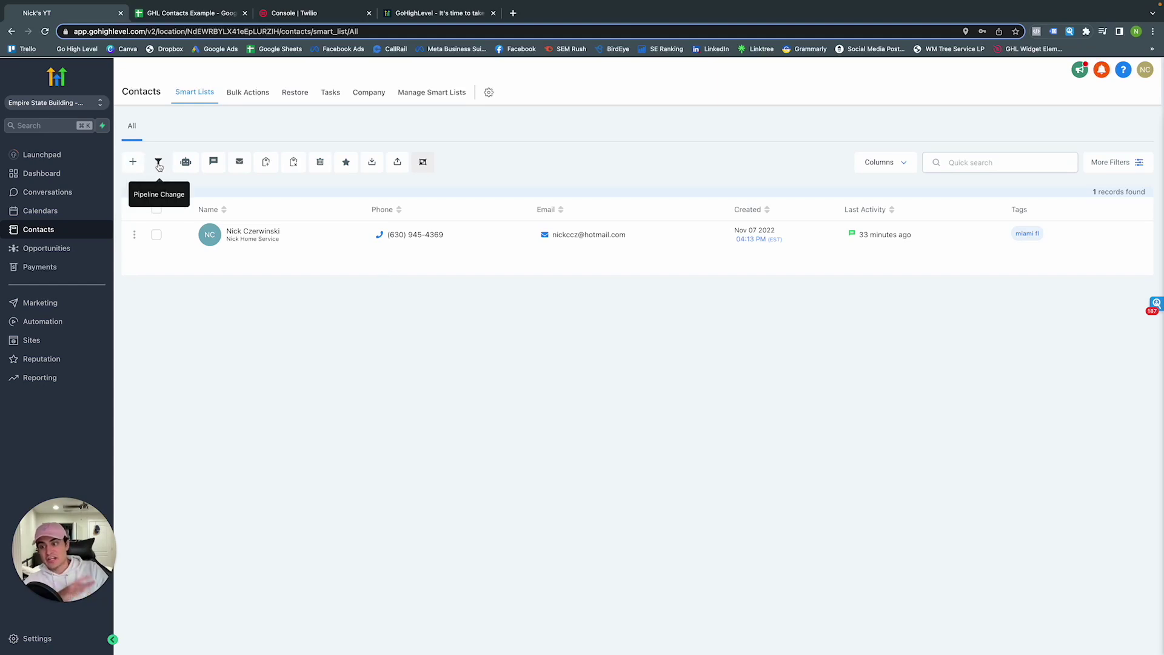
Select the contact and trial a Pipeline Change to Pipeline Example, stage Showed Up, then cancel it
{"action": "left_click", "coordinate": [156, 235]}
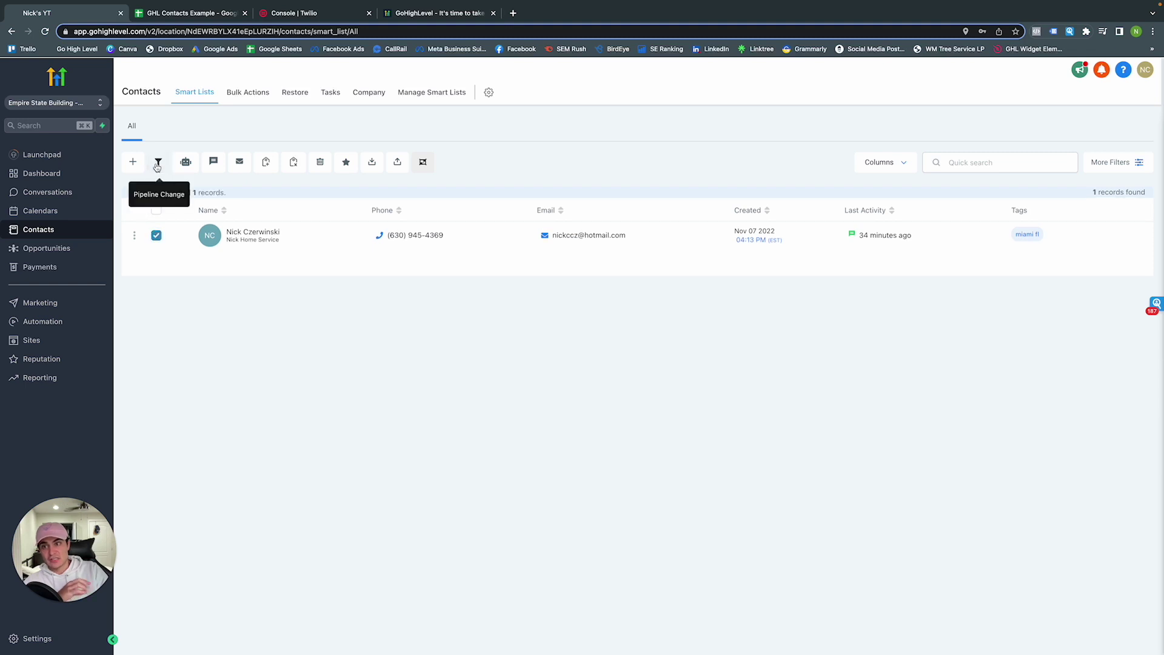
{"action": "left_click", "coordinate": [158, 166]}
{"action": "left_click", "coordinate": [492, 204]}
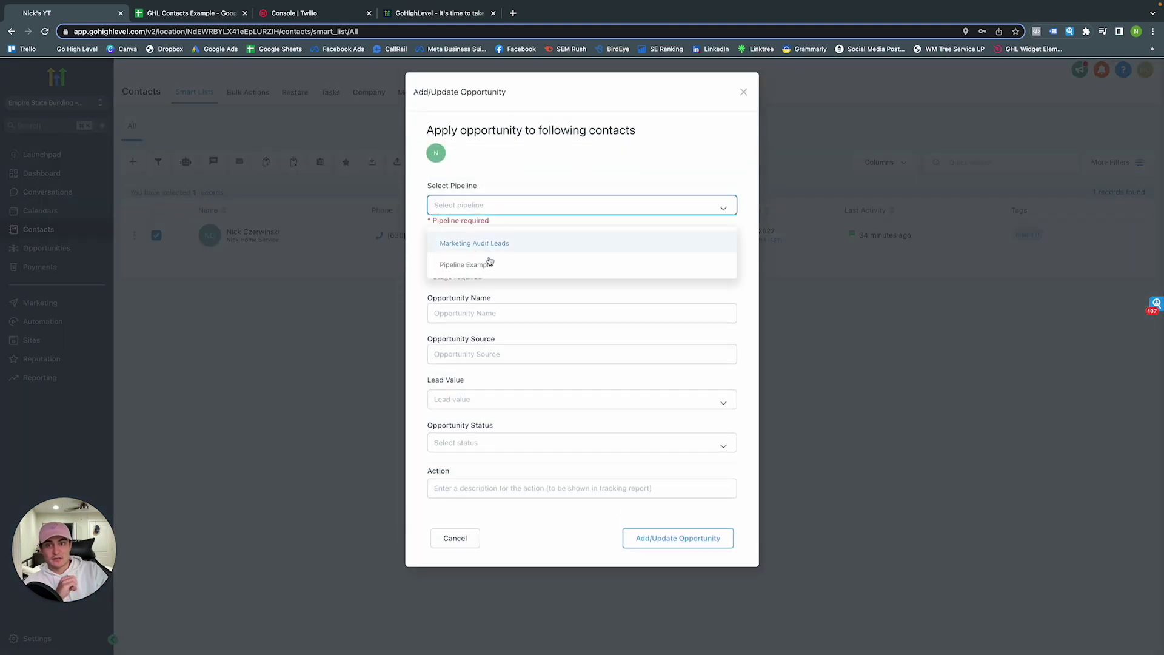
{"action": "left_click", "coordinate": [490, 264]}
{"action": "left_click", "coordinate": [486, 250]}
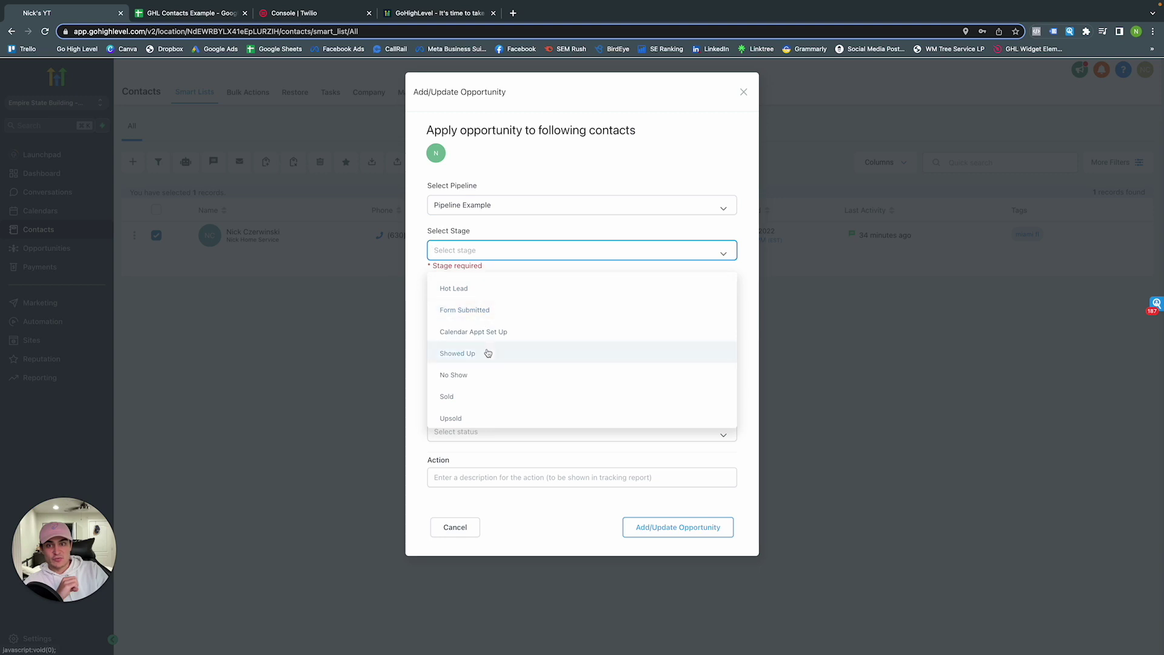
{"action": "left_click", "coordinate": [488, 353]}
{"action": "left_click", "coordinate": [488, 292]}
{"action": "left_click", "coordinate": [494, 333]}
{"action": "left_click", "coordinate": [494, 377]}
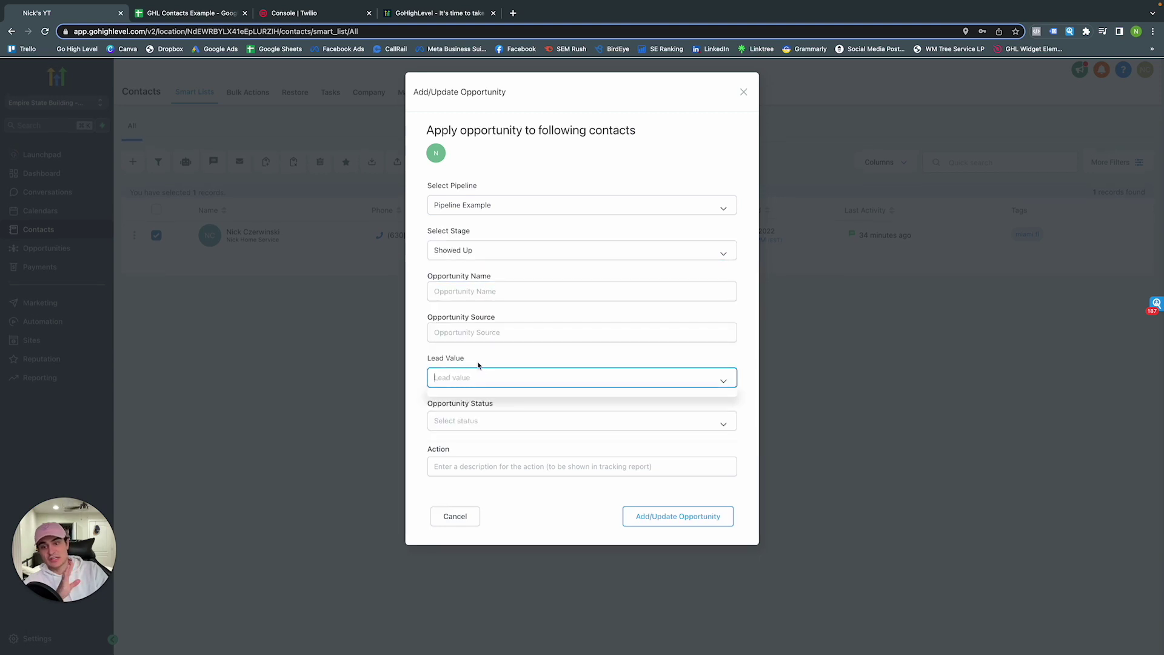
{"action": "left_click", "coordinate": [475, 524]}
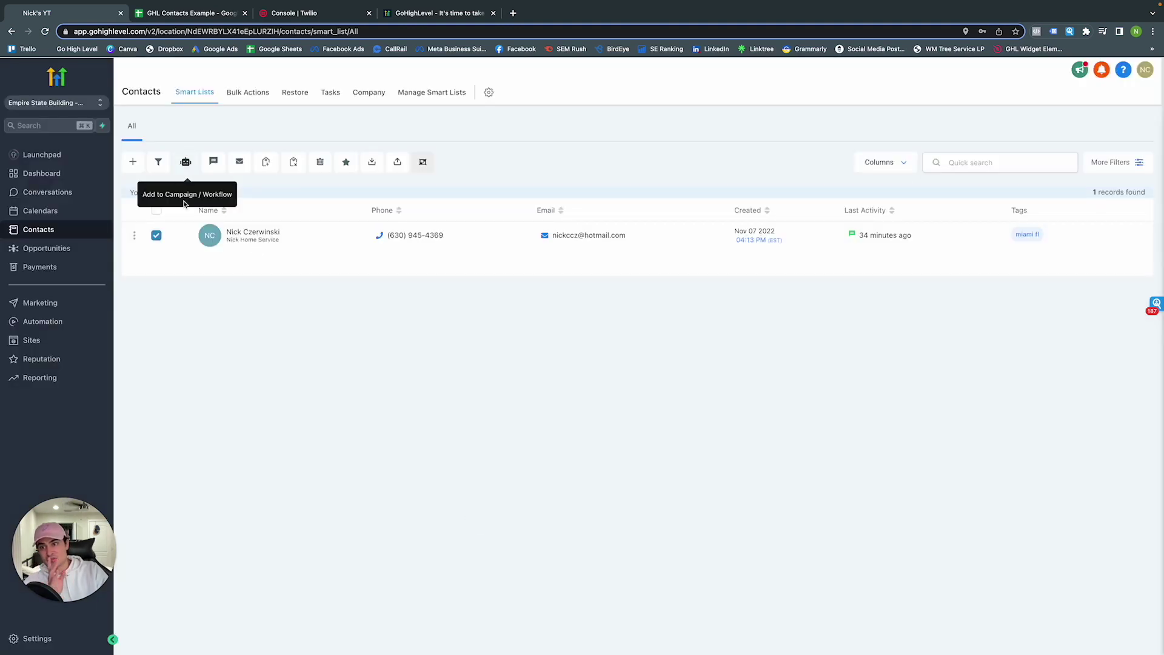
Dismiss the Add to Campaign form, start Import Contacts, and go to the GHL Contacts Example sheet
{"action": "left_click", "coordinate": [186, 162]}
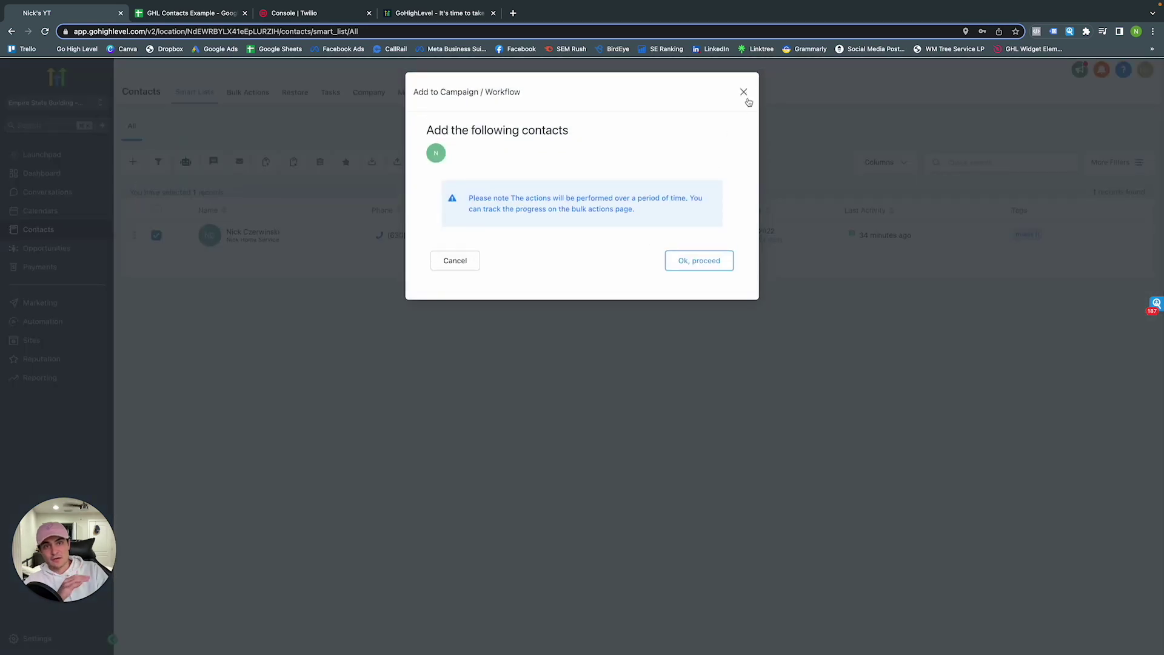
{"action": "left_click", "coordinate": [744, 94]}
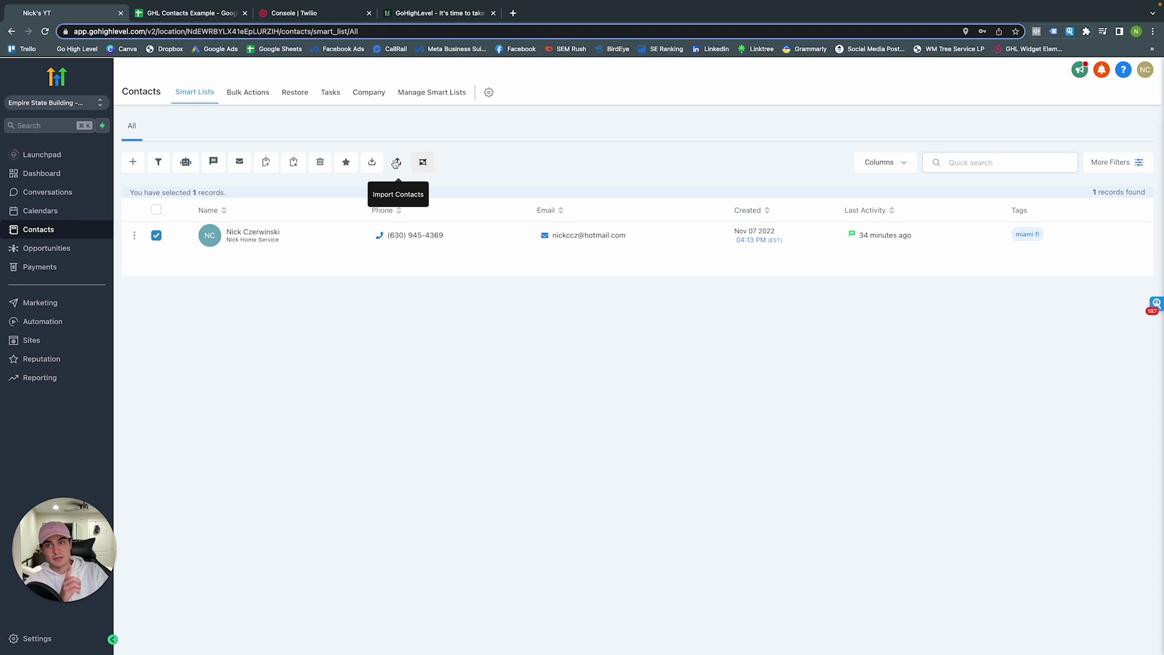
{"action": "left_click", "coordinate": [396, 162]}
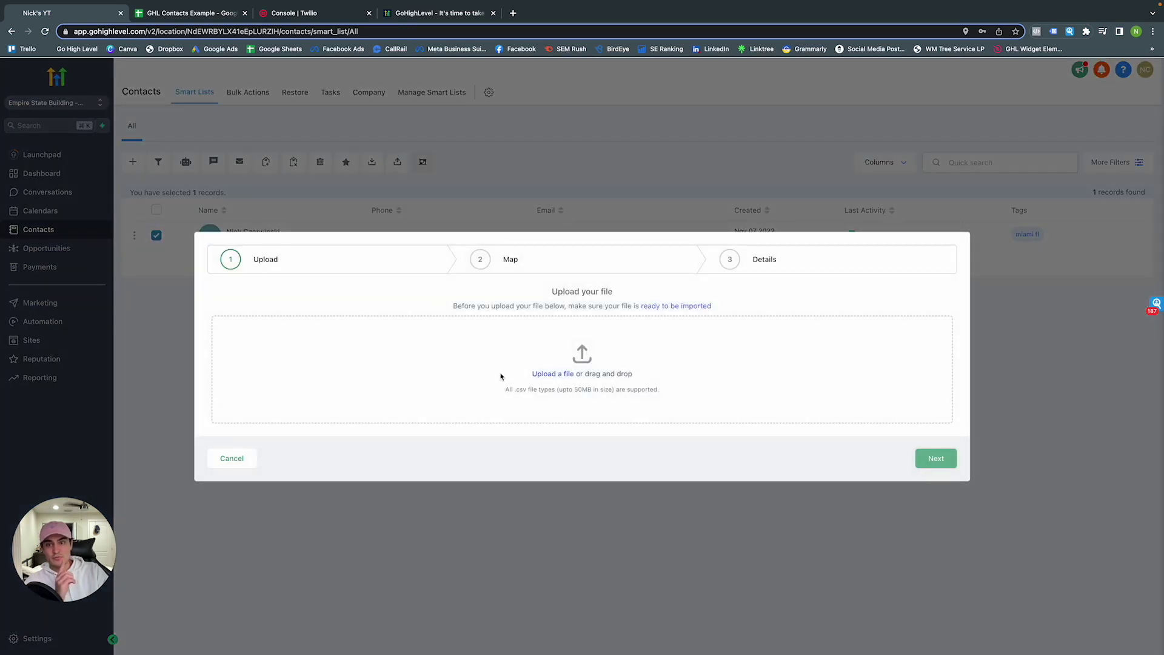
{"action": "left_click", "coordinate": [201, 17]}
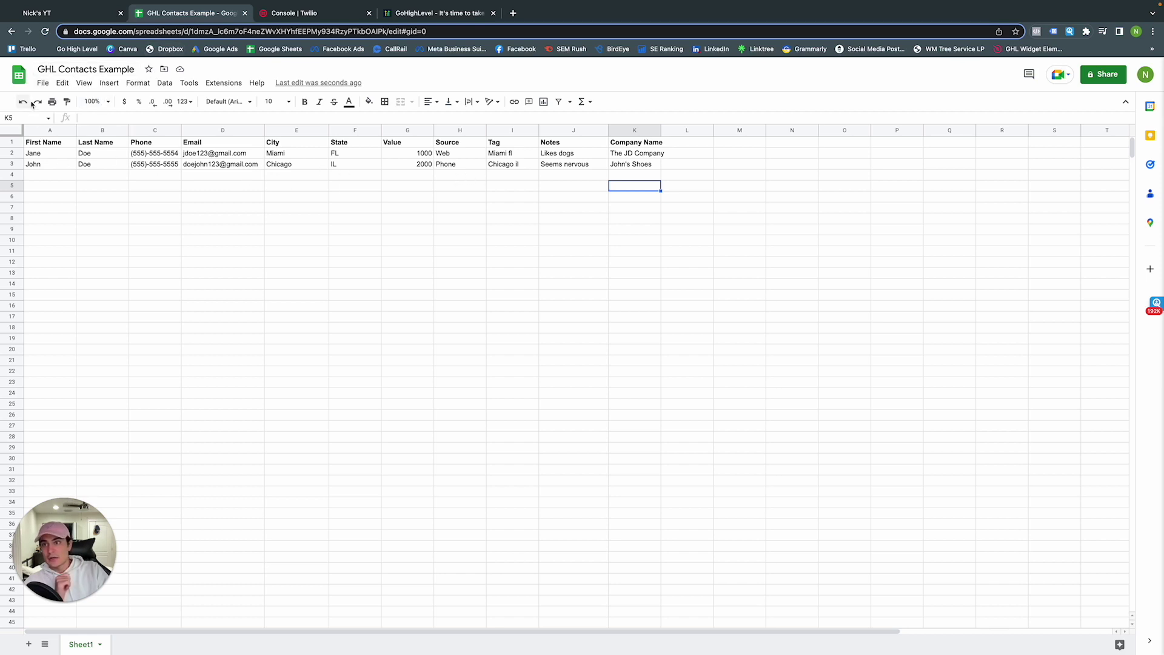
Download the GHL Contacts Example sheet as a CSV file
{"action": "left_click", "coordinate": [71, 145]}
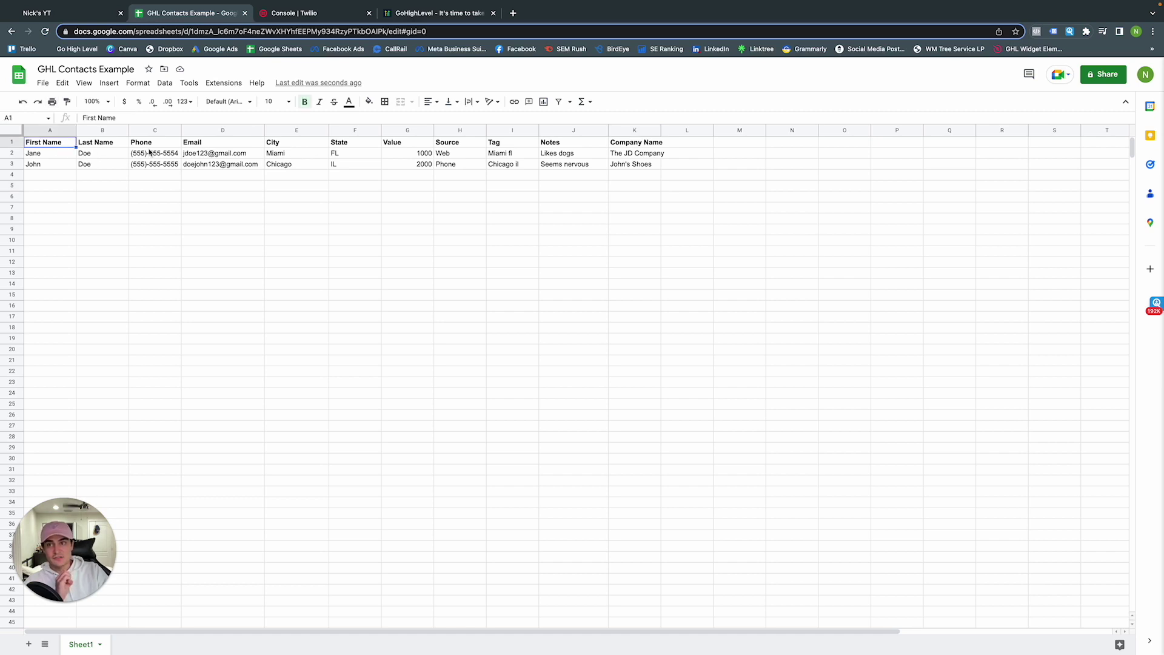
{"action": "left_click", "coordinate": [567, 157]}
{"action": "left_click", "coordinate": [42, 83]}
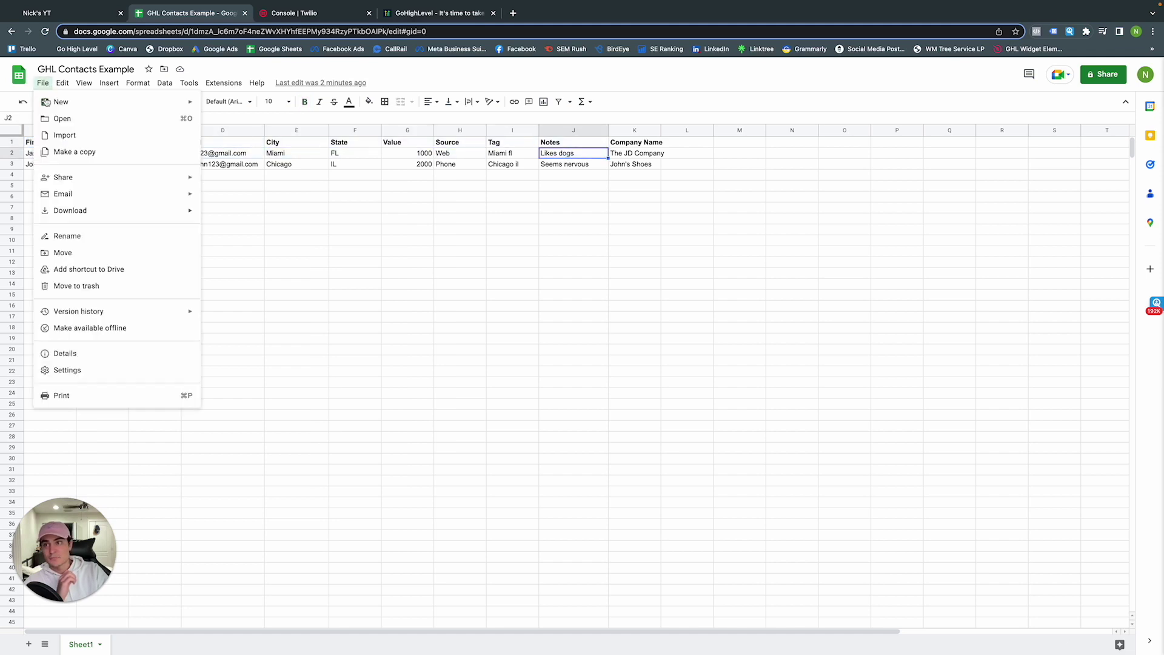
{"action": "mouse_move", "coordinate": [92, 218]}
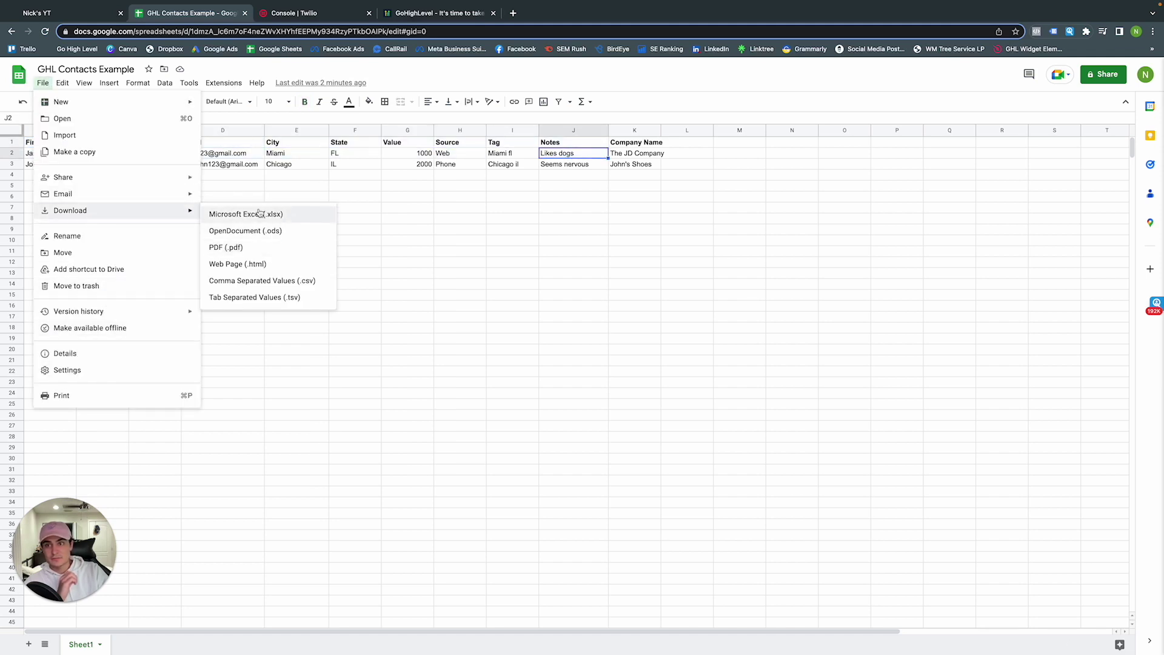
{"action": "left_click", "coordinate": [259, 280]}
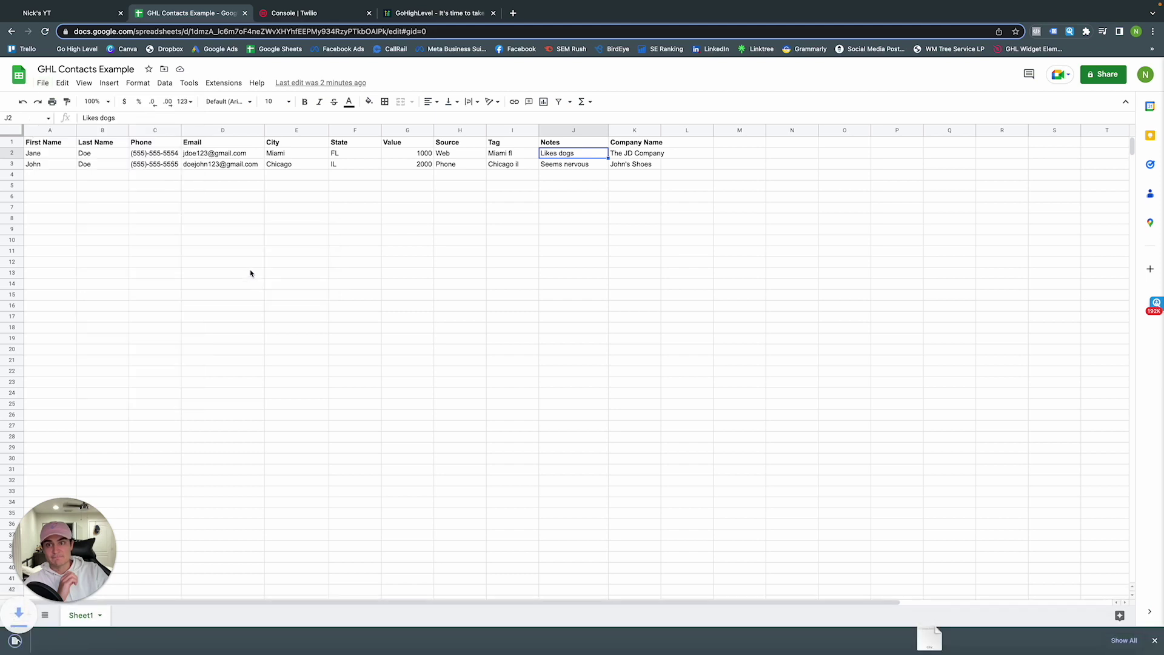
Upload the downloaded CSV into HighLevel's contact import and continue to mapping
{"action": "left_click", "coordinate": [79, 13]}
{"action": "left_click_drag", "start_coordinate": [60, 641], "coordinate": [533, 364]}
{"action": "left_click", "coordinate": [949, 452]}
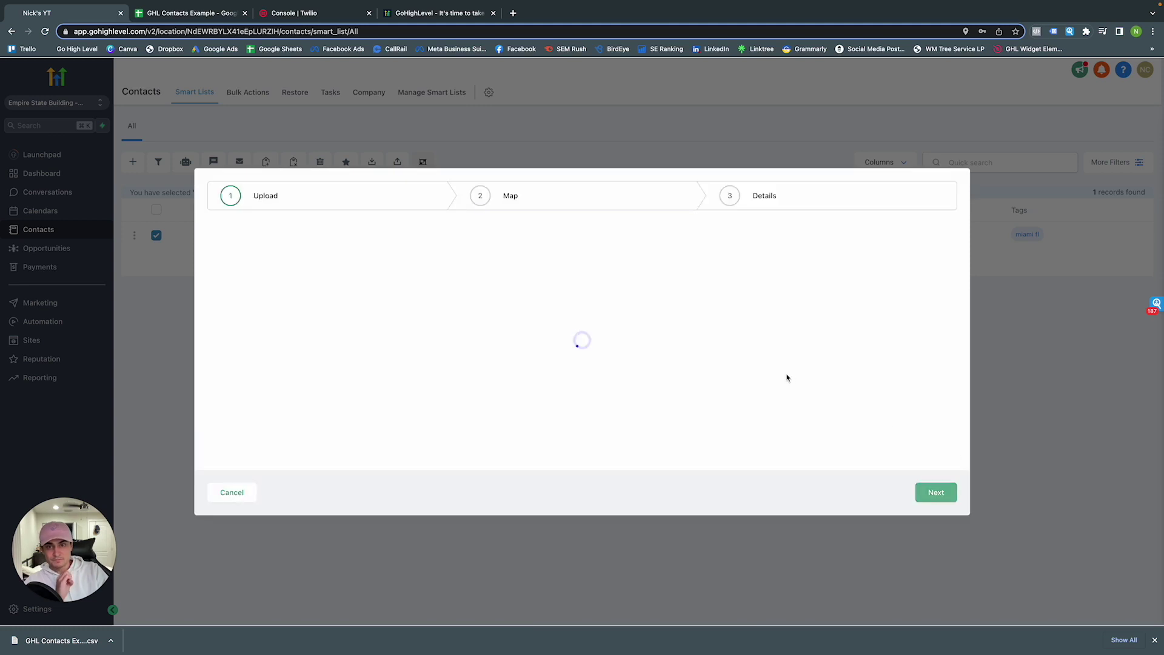
Leave the Value column unmatched and enable 'Don't import data in unmatched columns'
{"action": "scroll", "coordinate": [509, 293], "scroll_direction": "down", "scroll_amount": 2}
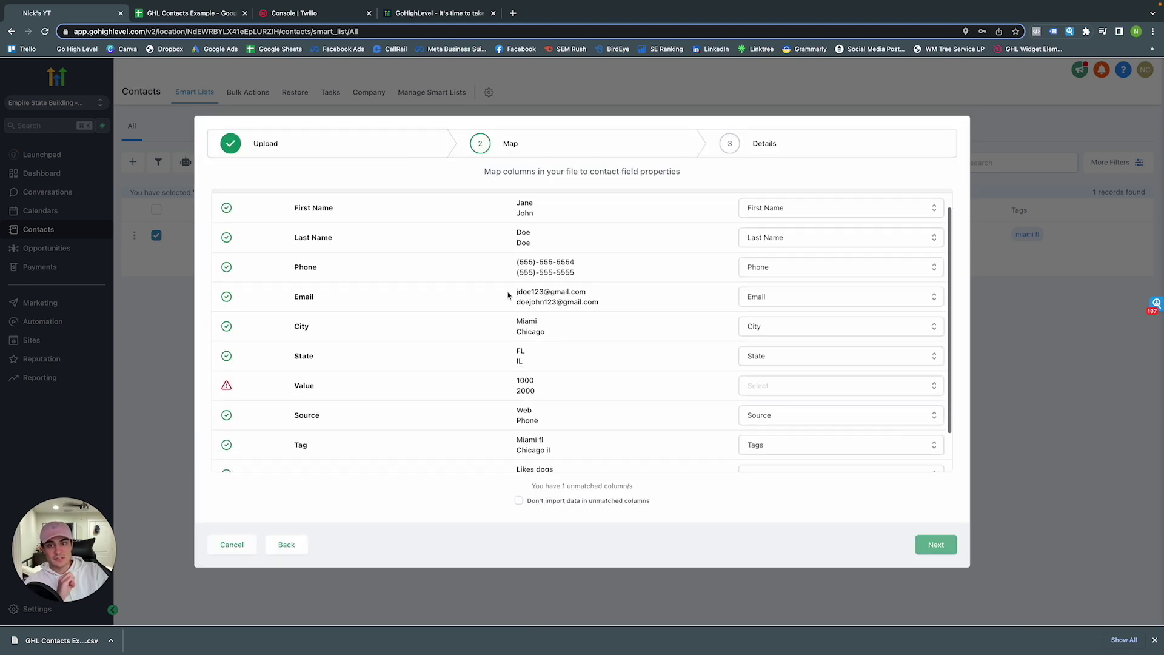
{"action": "left_click", "coordinate": [776, 384]}
{"action": "scroll", "coordinate": [777, 388], "scroll_direction": "down", "scroll_amount": 10}
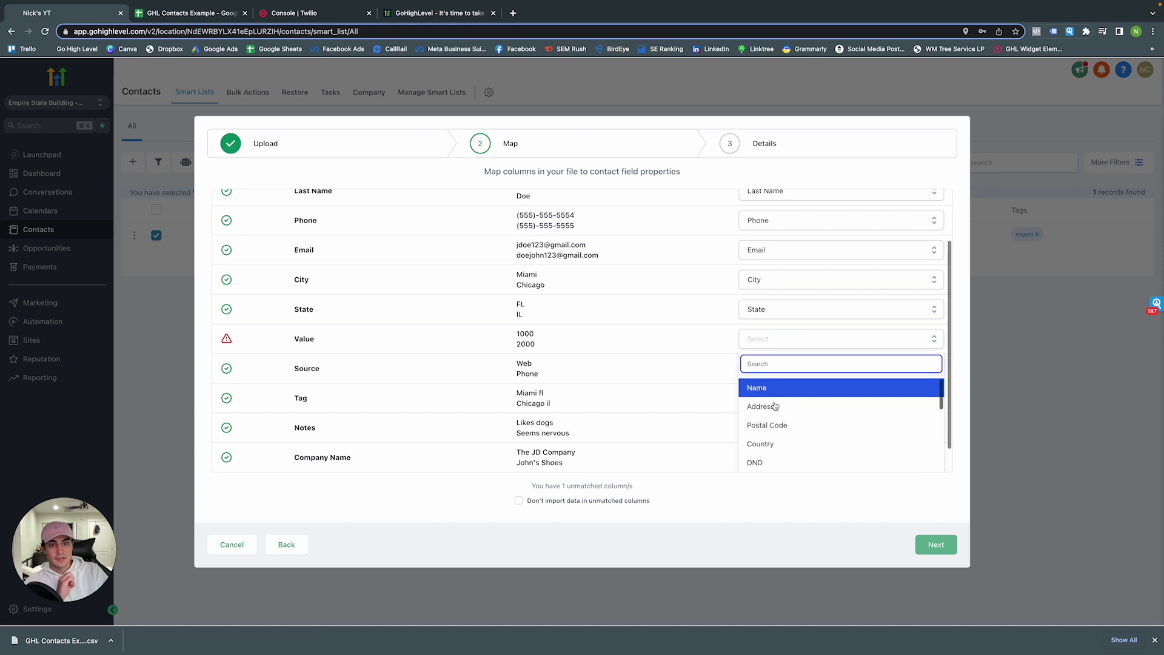
{"action": "scroll", "coordinate": [776, 405], "scroll_direction": "down", "scroll_amount": 10}
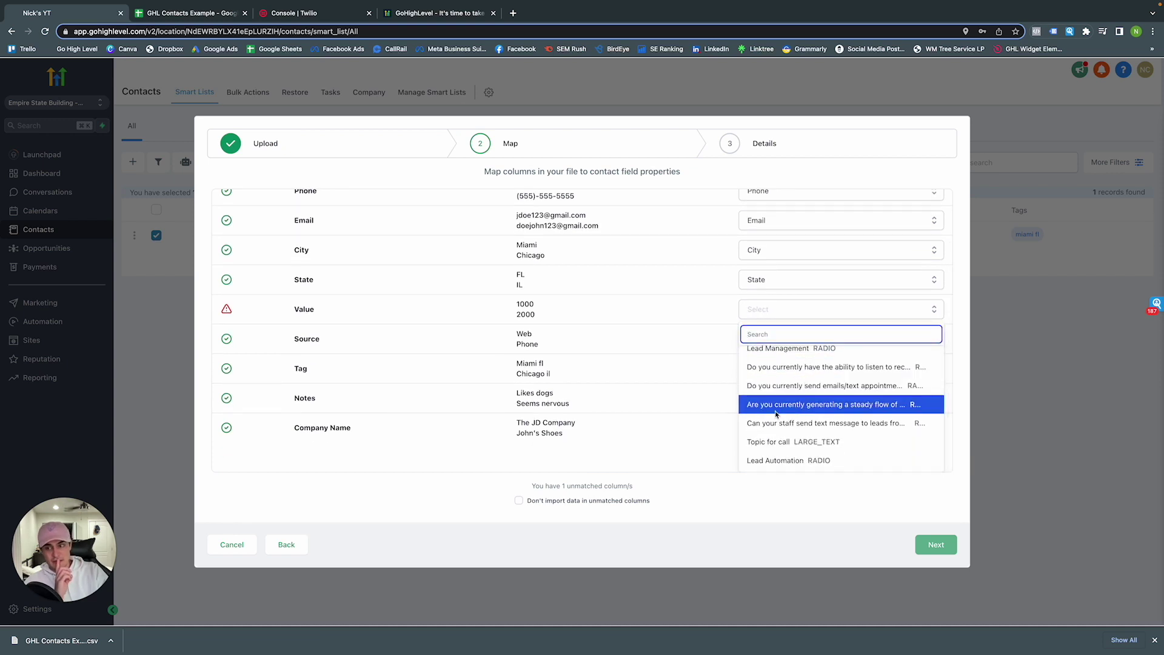
{"action": "left_click", "coordinate": [652, 450]}
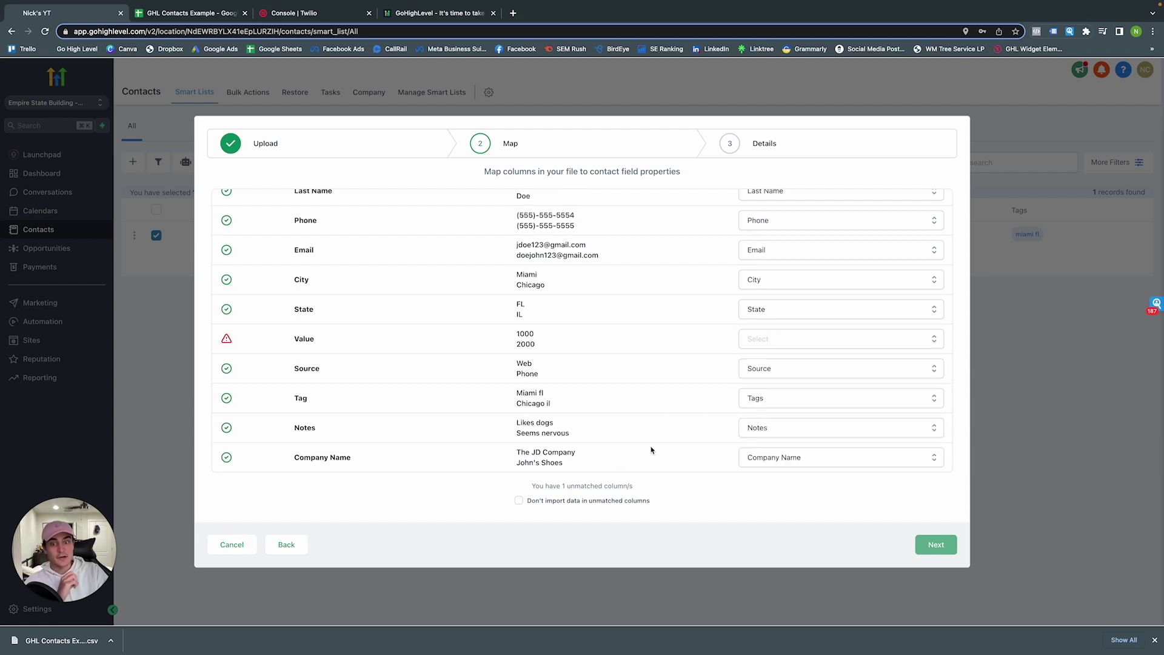
{"action": "left_click", "coordinate": [520, 502]}
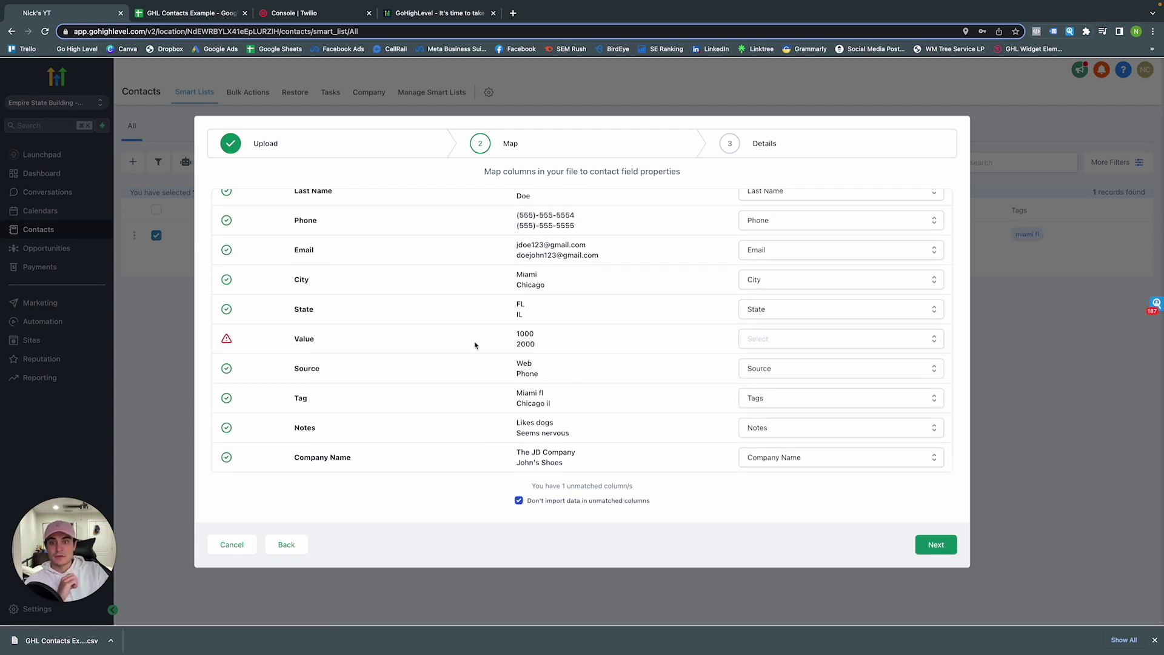
Keep the Email column's mapping unchanged and continue to the Details step
{"action": "scroll", "coordinate": [437, 356], "scroll_direction": "up", "scroll_amount": 2}
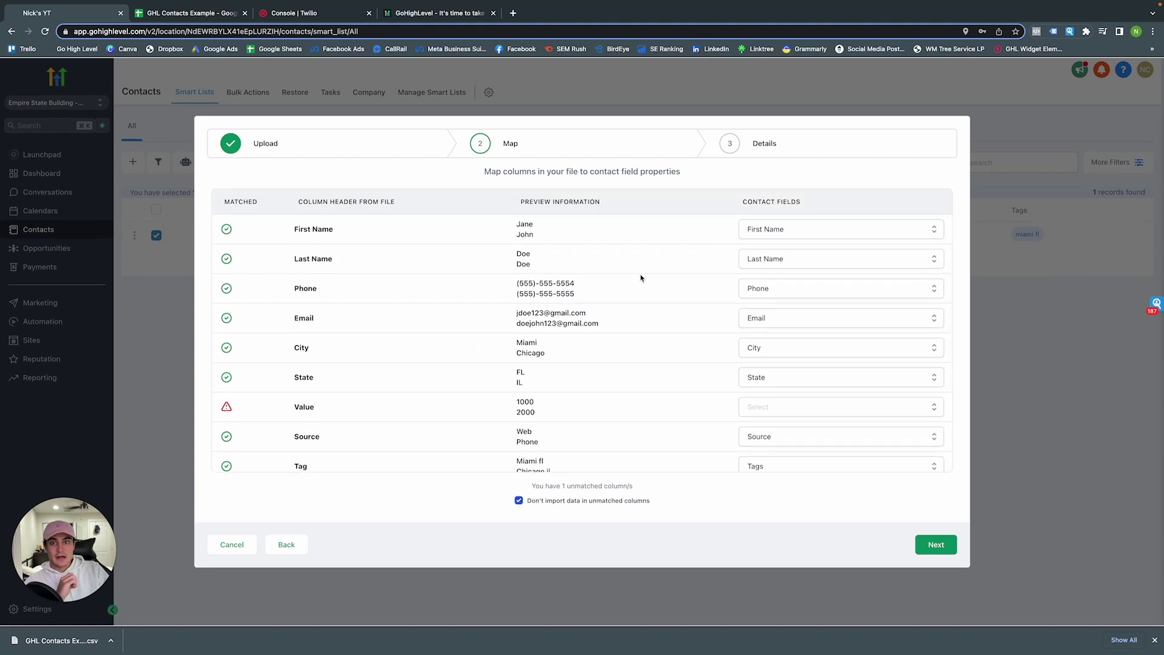
{"action": "scroll", "coordinate": [640, 278], "scroll_direction": "down", "scroll_amount": 1}
{"action": "left_click", "coordinate": [764, 301]}
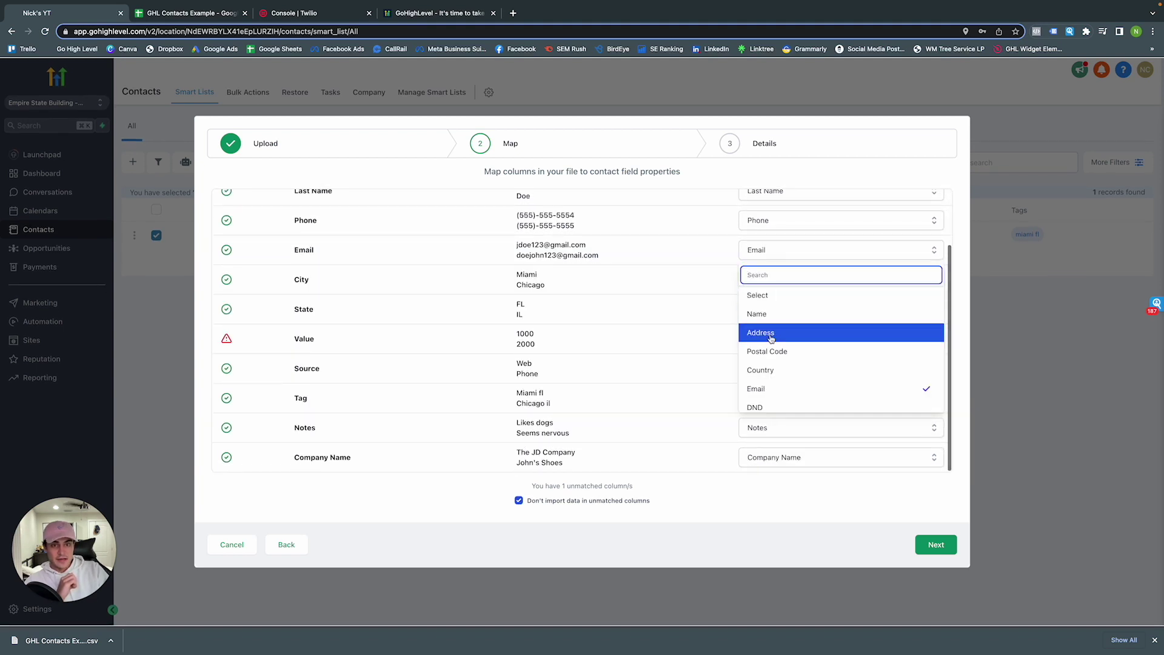
{"action": "scroll", "coordinate": [772, 336], "scroll_direction": "down", "scroll_amount": 5}
{"action": "scroll", "coordinate": [776, 330], "scroll_direction": "up", "scroll_amount": 5}
{"action": "scroll", "coordinate": [810, 328], "scroll_direction": "down", "scroll_amount": 5}
{"action": "left_click", "coordinate": [644, 343]}
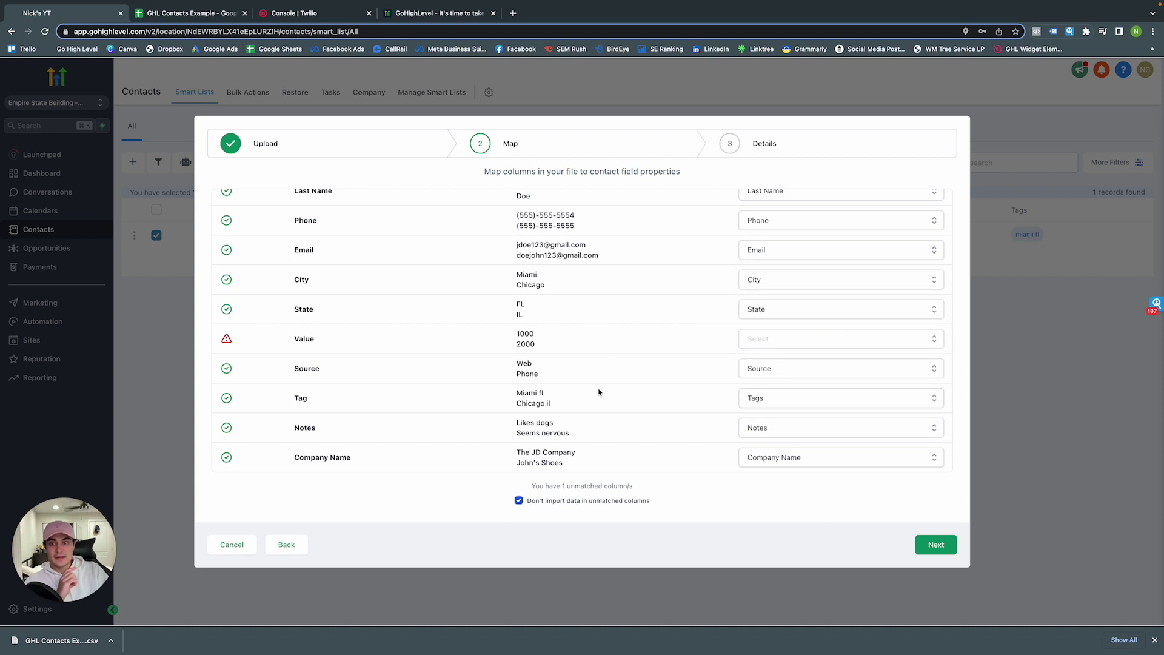
{"action": "left_click", "coordinate": [938, 545]}
Rename the import to 'The Does' and keep Email as the matching field under Advanced
{"action": "double_click", "coordinate": [337, 340]}
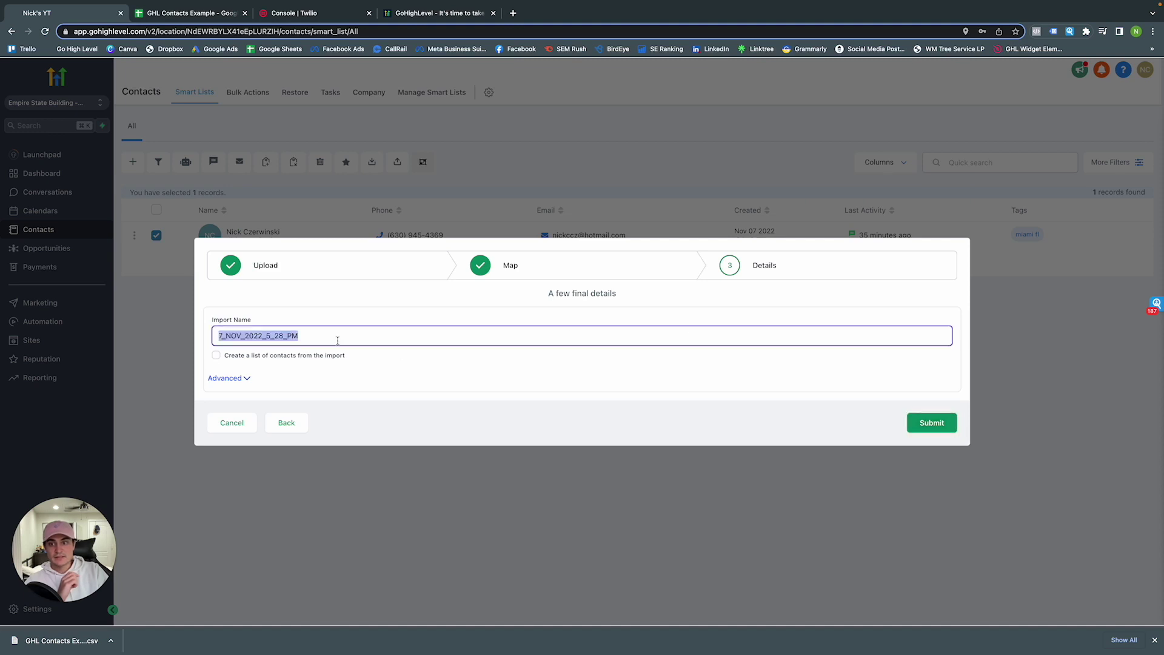
{"action": "key", "text": "BackSpace"}
{"action": "type", "text": "The Does"}
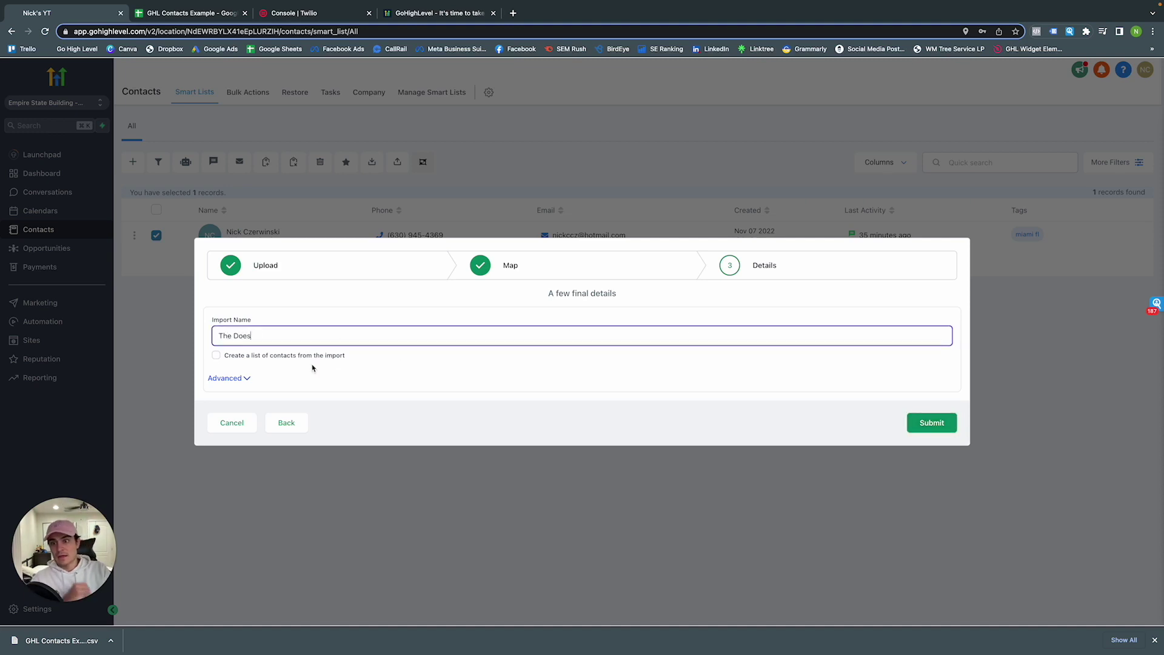
{"action": "left_click", "coordinate": [248, 384]}
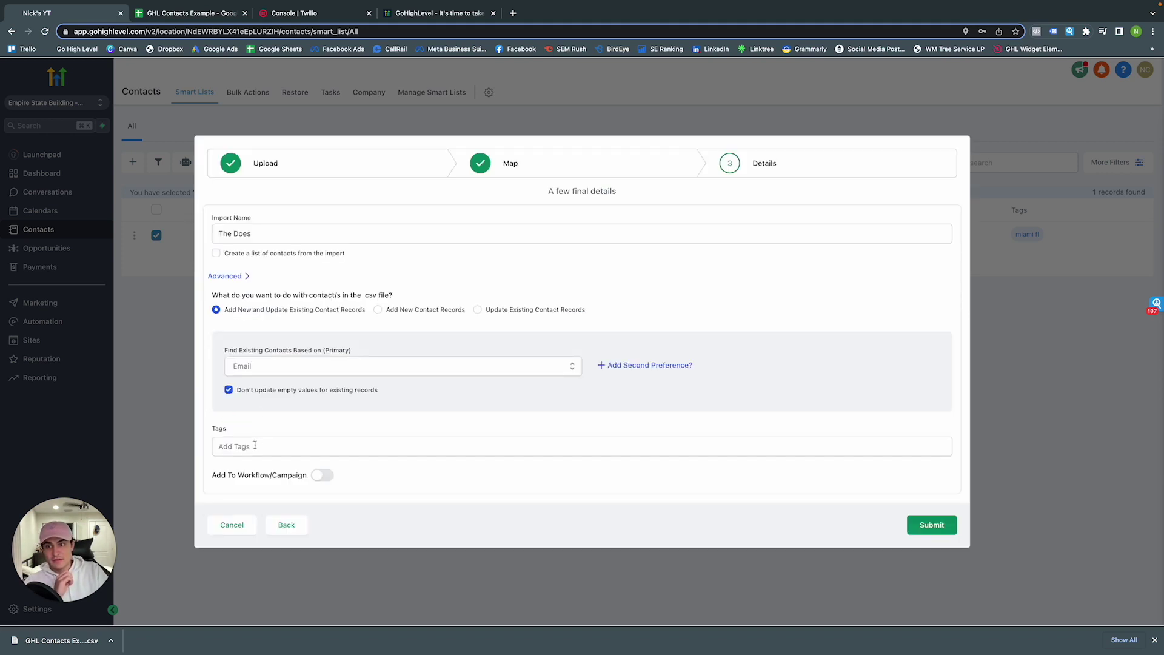
{"action": "left_click", "coordinate": [281, 367]}
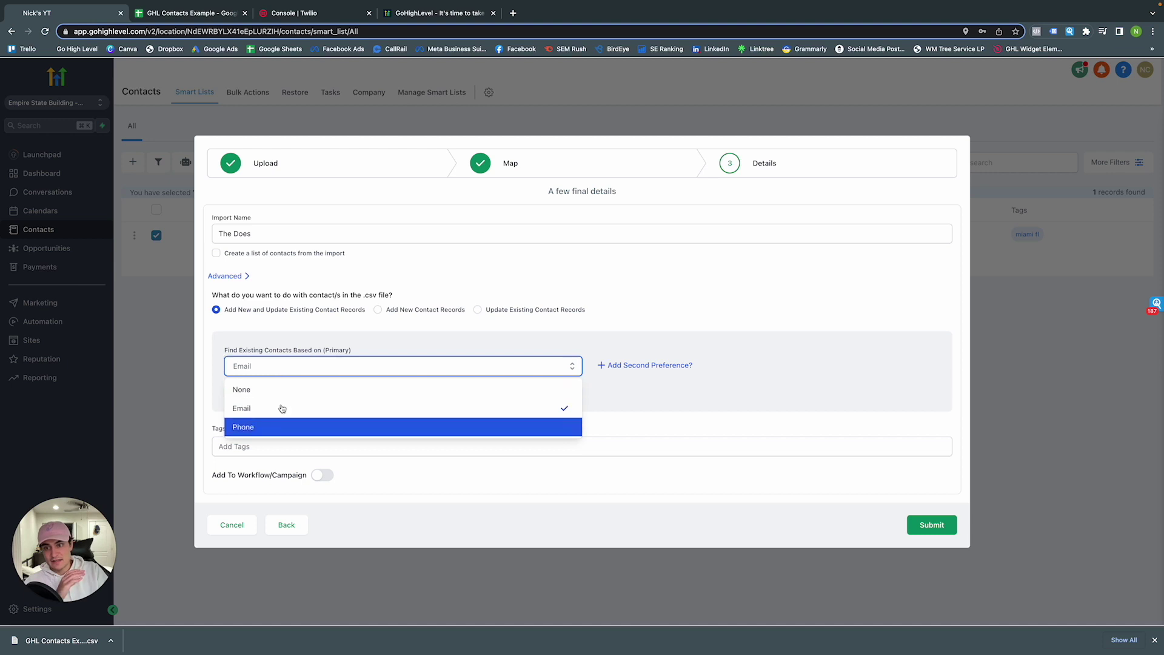
{"action": "left_click", "coordinate": [298, 339]}
Create and add the tag 'the does' to the imported contacts
{"action": "left_click", "coordinate": [271, 441]}
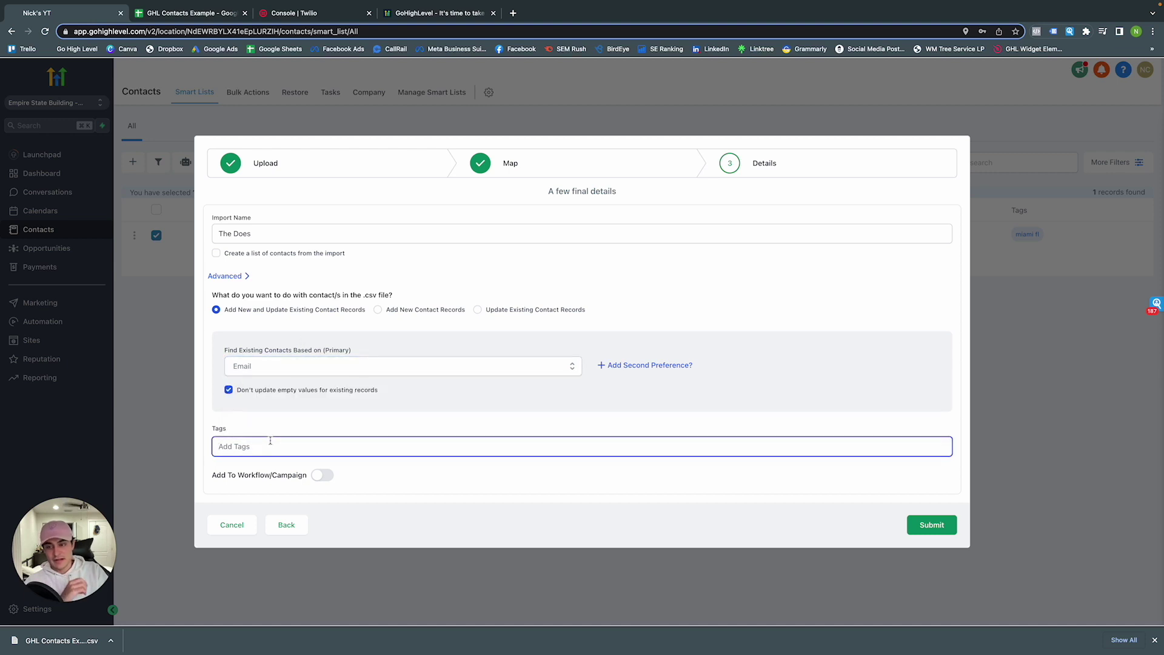
{"action": "type", "text": "the does"}
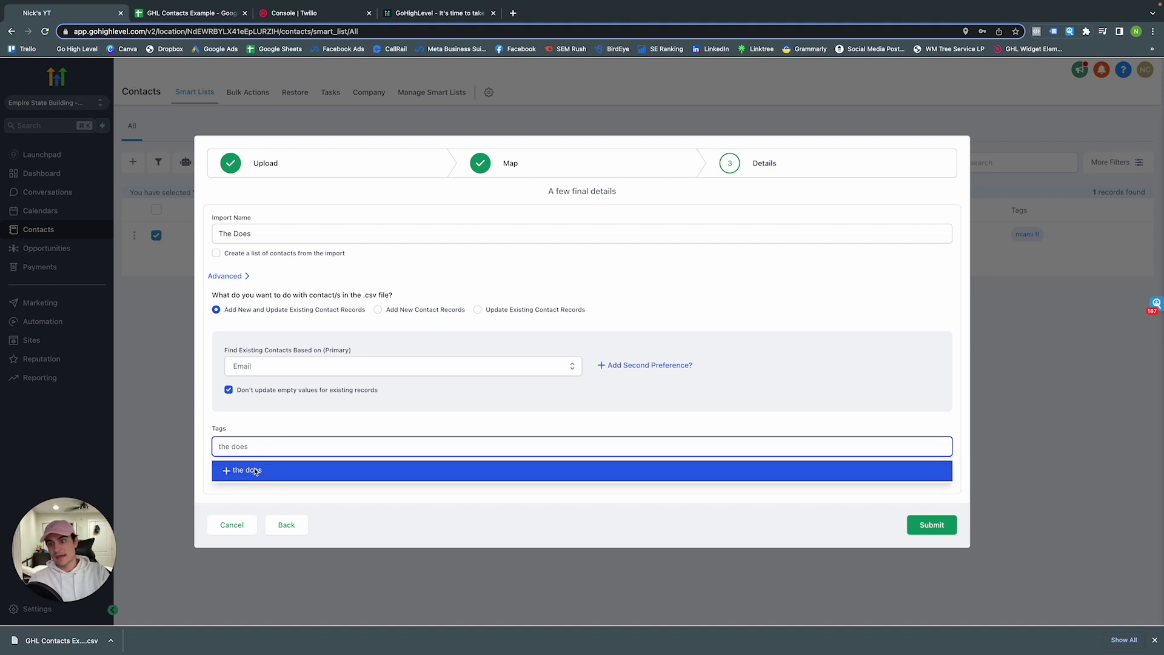
{"action": "left_click", "coordinate": [257, 472]}
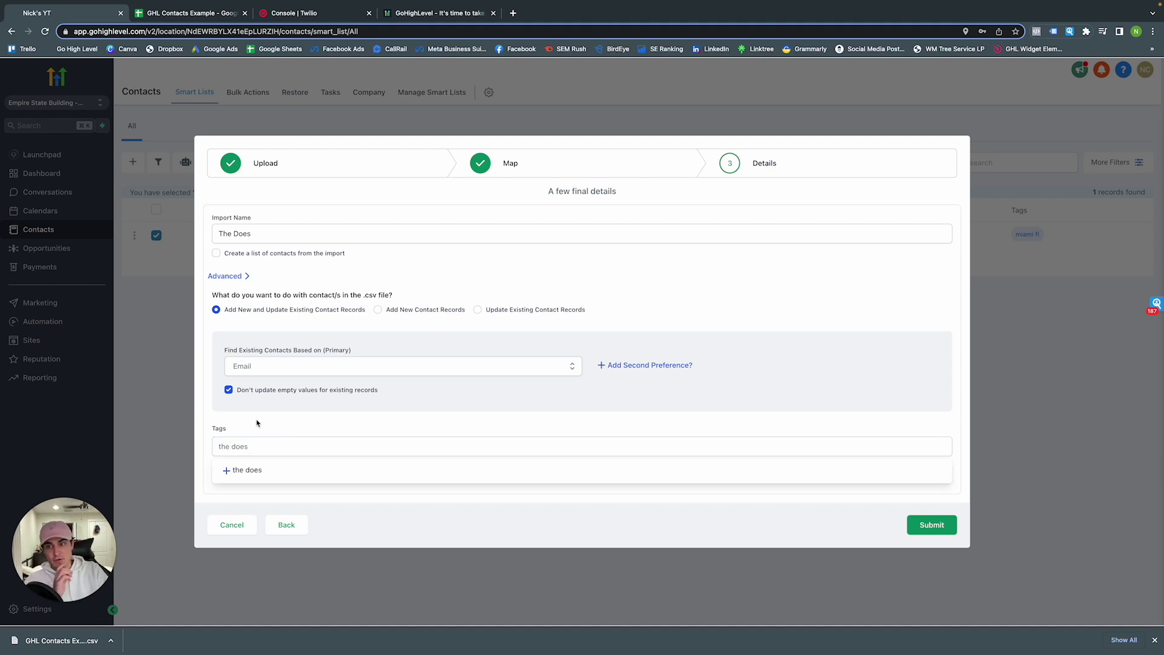
{"action": "left_click", "coordinate": [243, 470]}
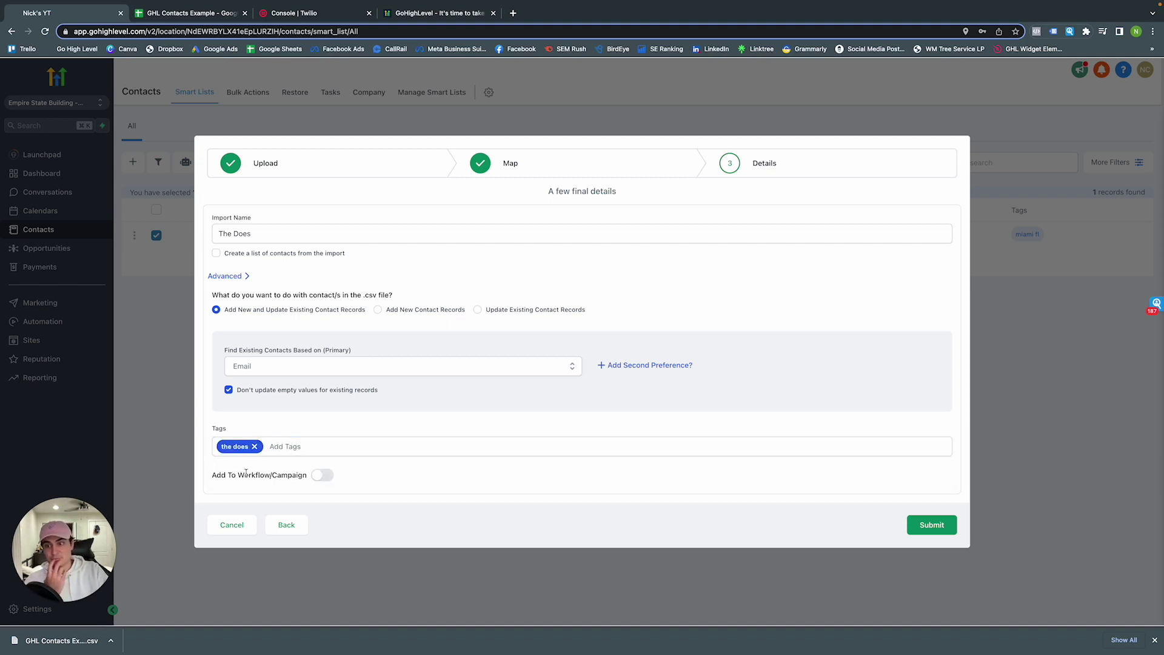
Leave workflow enrollment off, submit the import, and open its progress page
{"action": "left_click", "coordinate": [317, 476]}
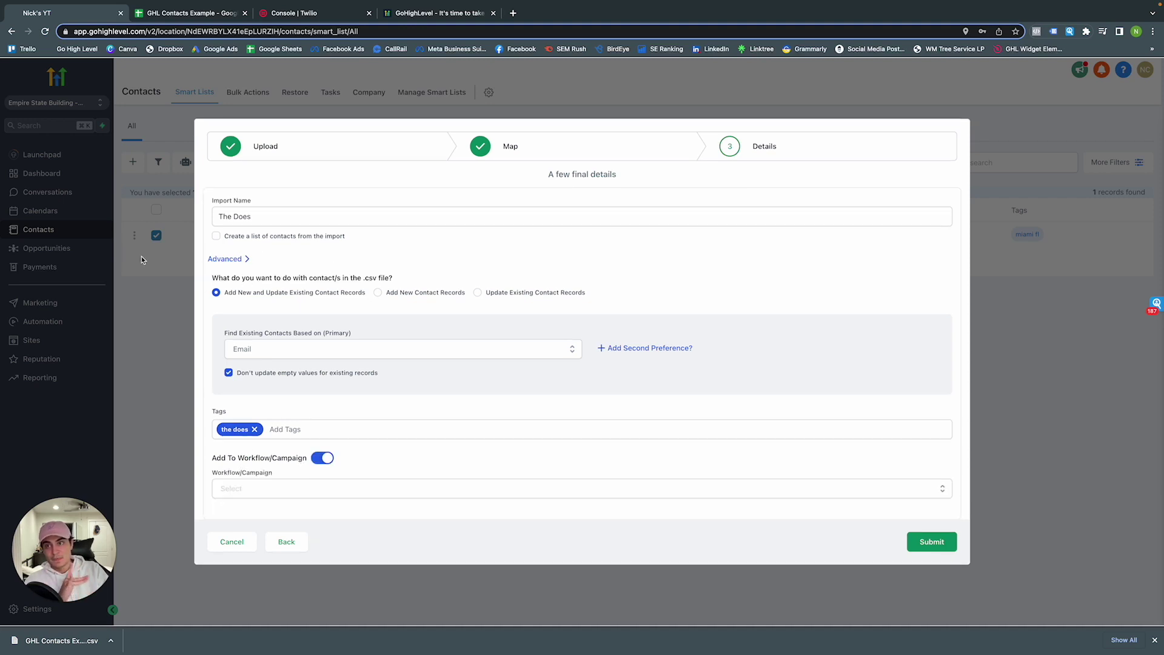
{"action": "scroll", "coordinate": [316, 289], "scroll_direction": "down", "scroll_amount": 1}
{"action": "left_click", "coordinate": [278, 479]}
{"action": "scroll", "coordinate": [277, 488], "scroll_direction": "down", "scroll_amount": 3}
{"action": "scroll", "coordinate": [281, 481], "scroll_direction": "up", "scroll_amount": 2}
{"action": "left_click", "coordinate": [398, 360]}
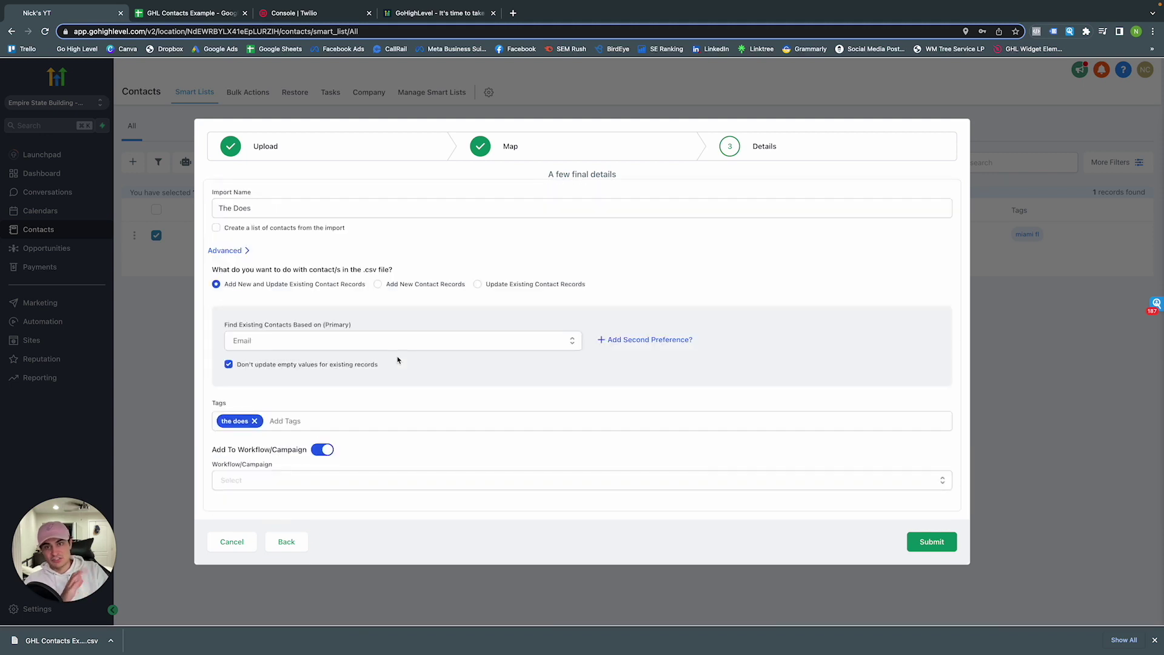
{"action": "left_click", "coordinate": [319, 451]}
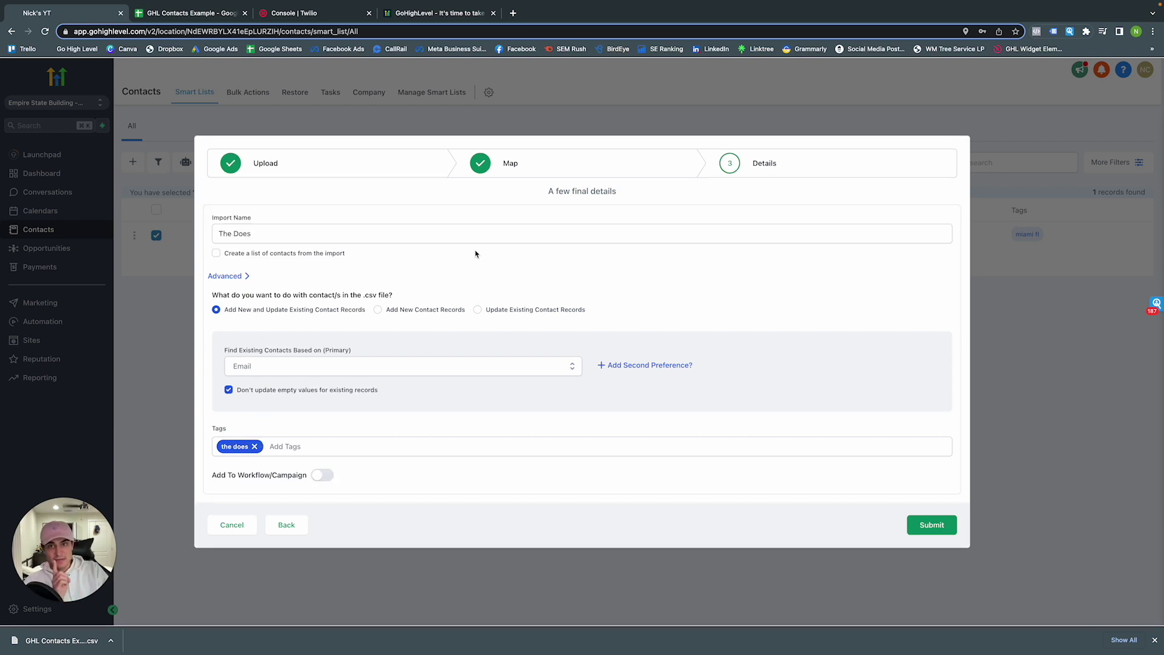
{"action": "left_click", "coordinate": [934, 525]}
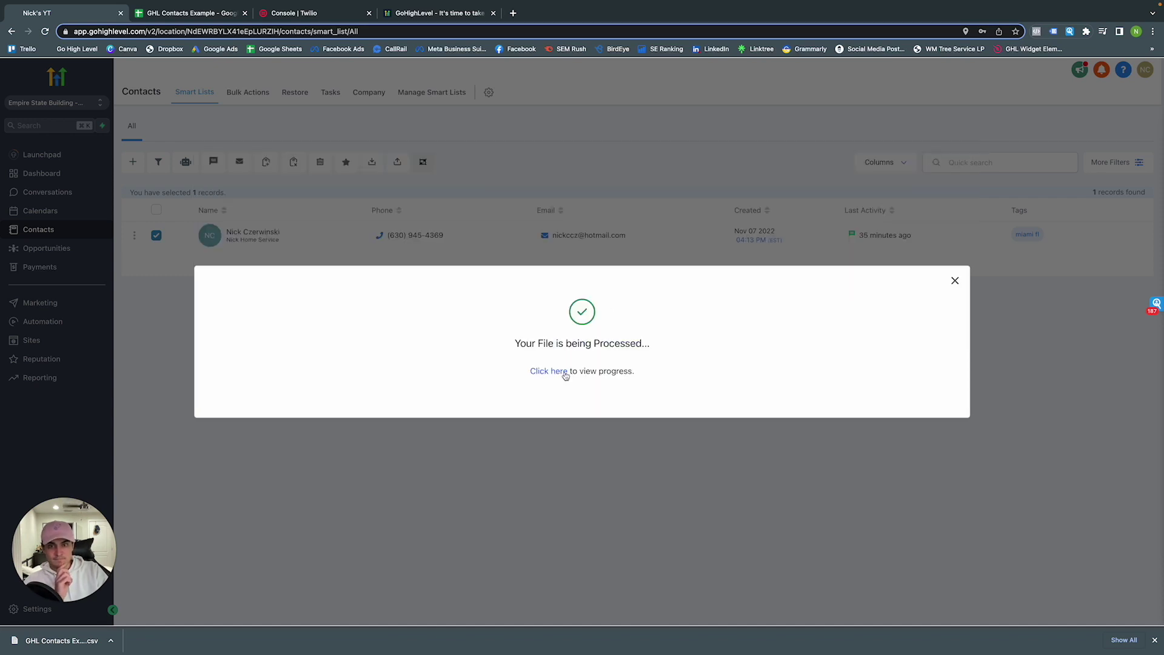
{"action": "left_click", "coordinate": [564, 372]}
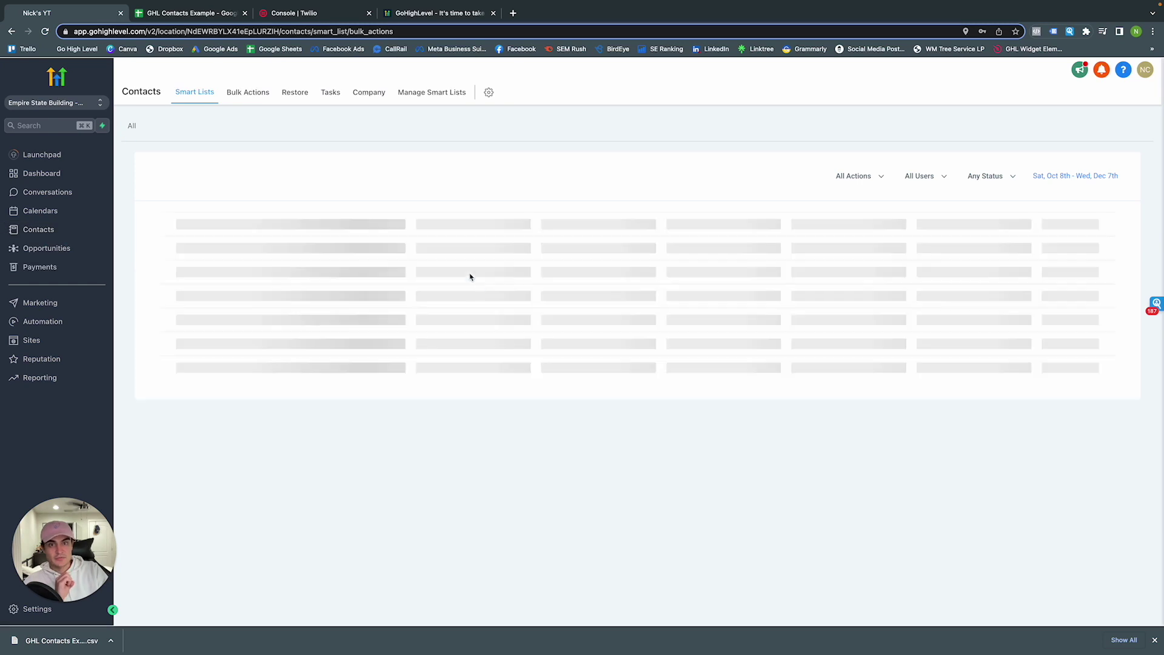
Confirm The Does import is Complete and the contacts list now holds 3 records, then return to Bulk Actions
{"action": "left_click", "coordinate": [957, 259]}
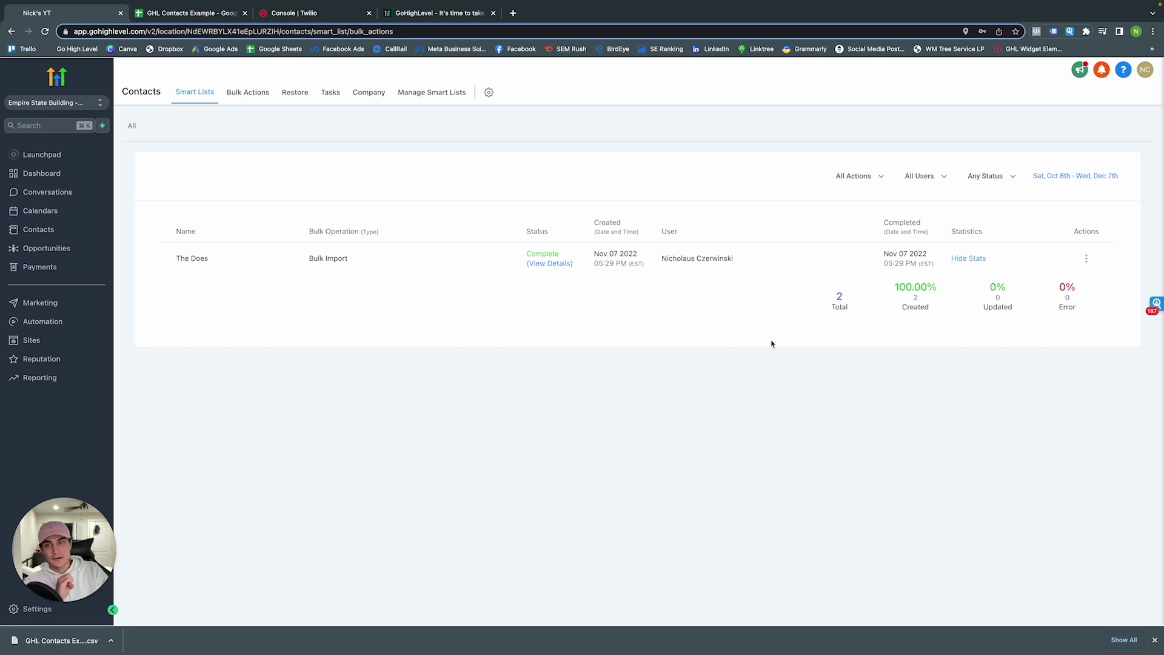
{"action": "left_click", "coordinate": [40, 229]}
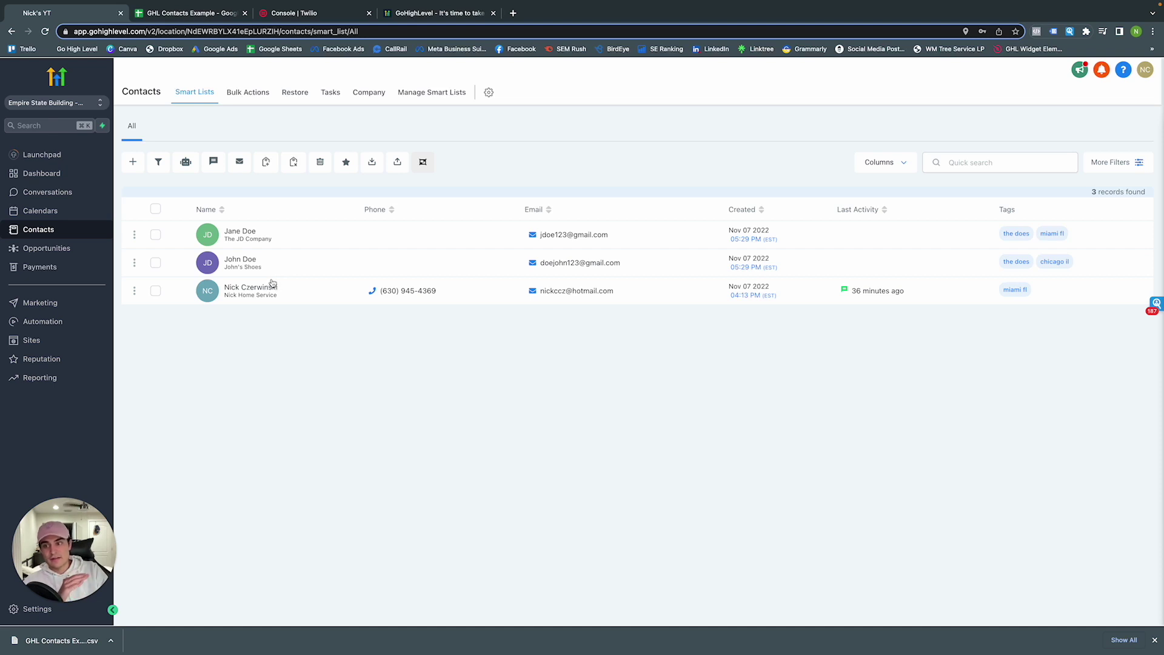
{"action": "left_click", "coordinate": [156, 210]}
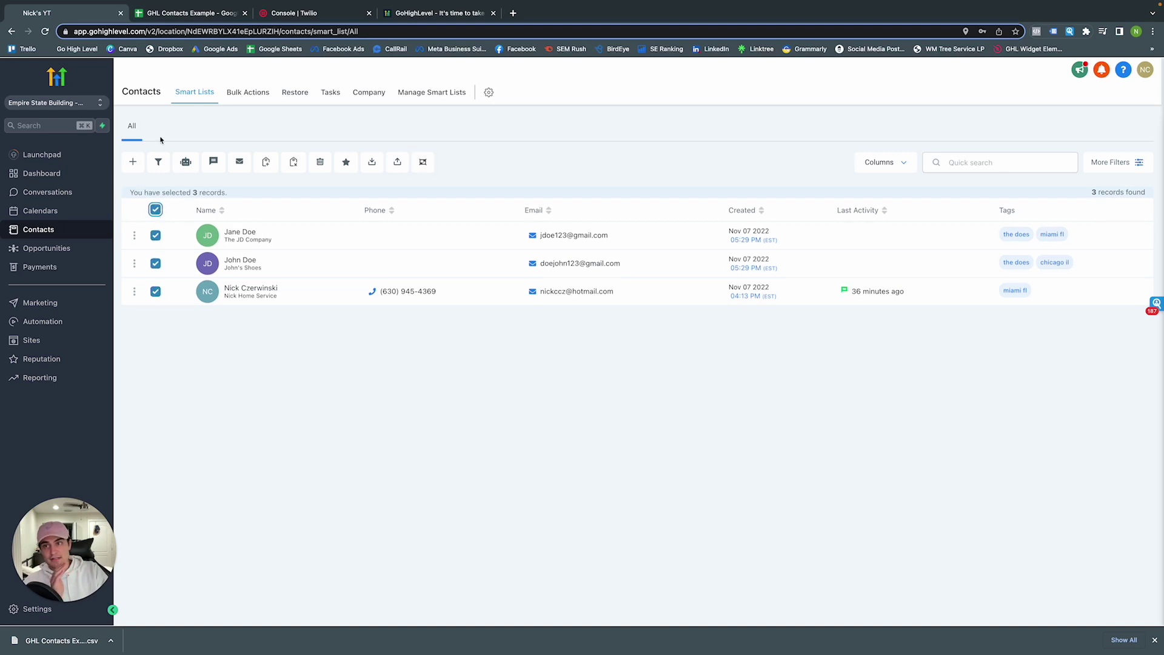
{"action": "left_click", "coordinate": [156, 210]}
{"action": "left_click", "coordinate": [254, 97]}
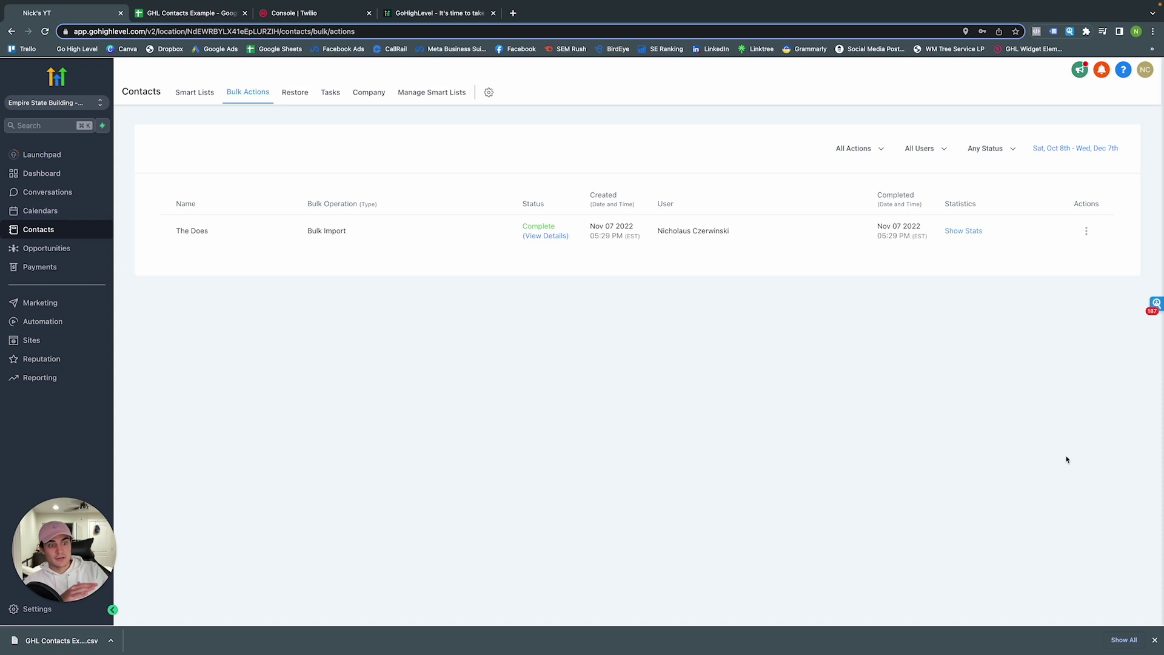
{"action": "left_click", "coordinate": [1155, 640]}
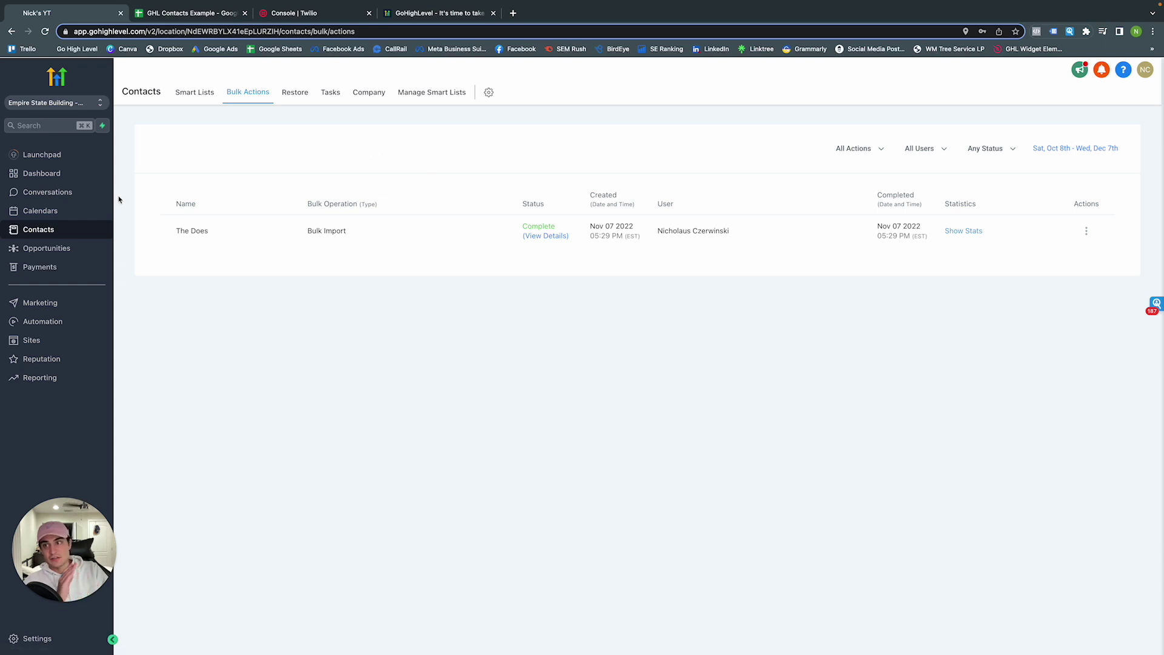
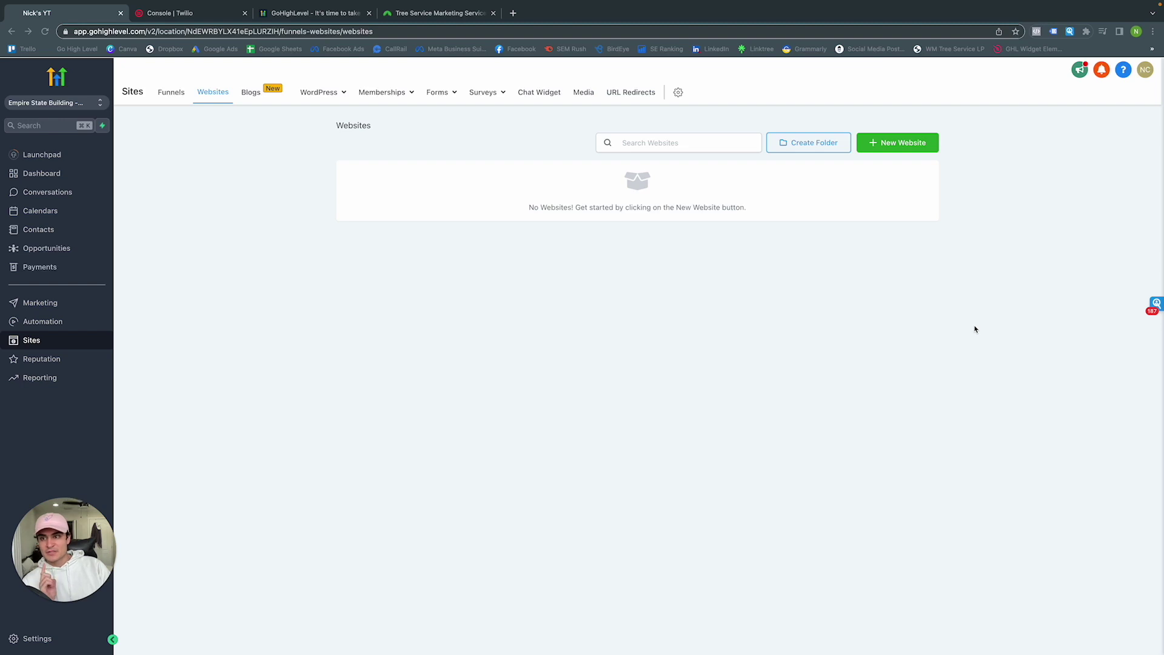
Open the Free Marketing Audit Funnel, browse its landing page steps, and view its stats
{"action": "left_click", "coordinate": [172, 97]}
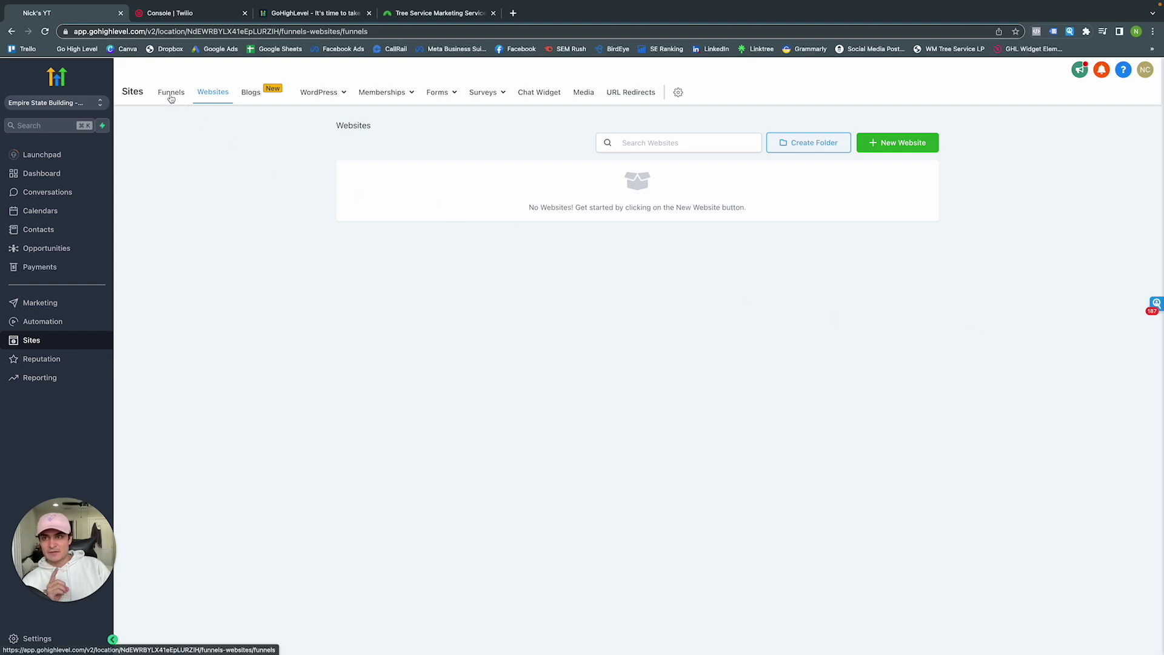
{"action": "left_click", "coordinate": [382, 172]}
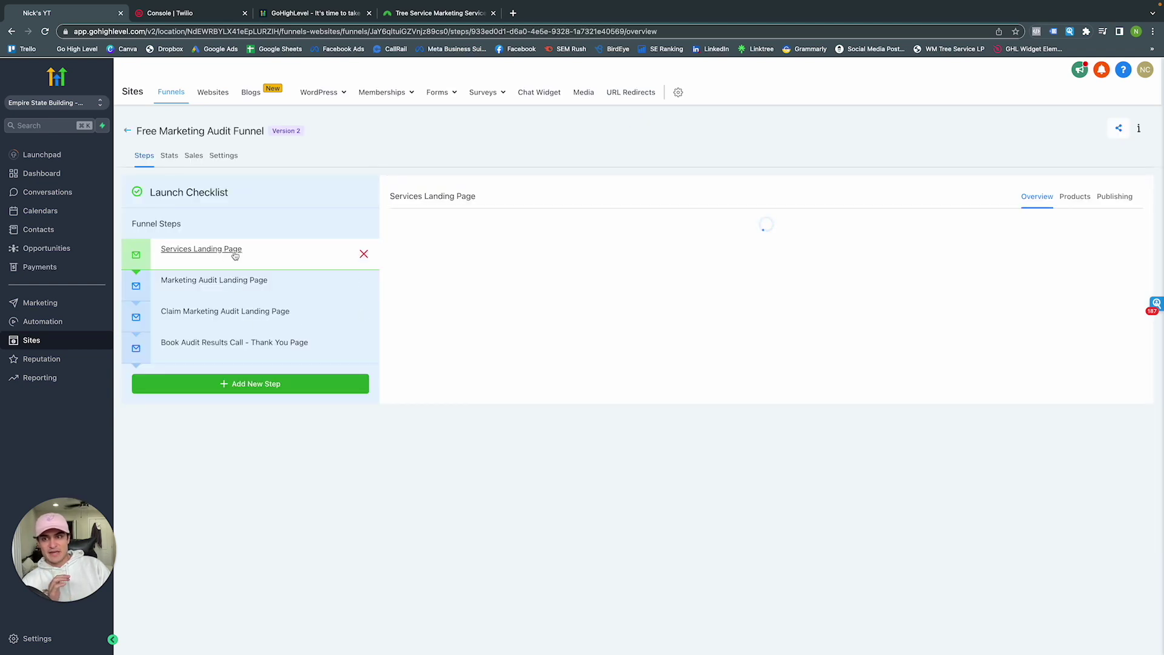
{"action": "left_click", "coordinate": [235, 282]}
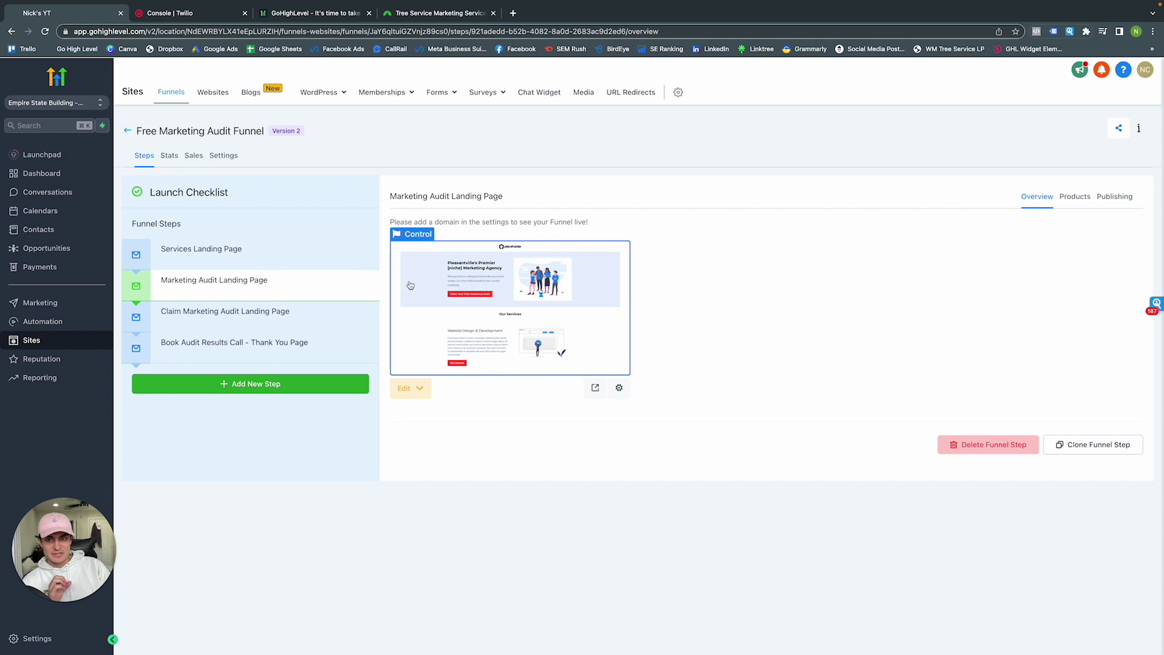
{"action": "left_click", "coordinate": [198, 262]}
{"action": "left_click", "coordinate": [264, 321]}
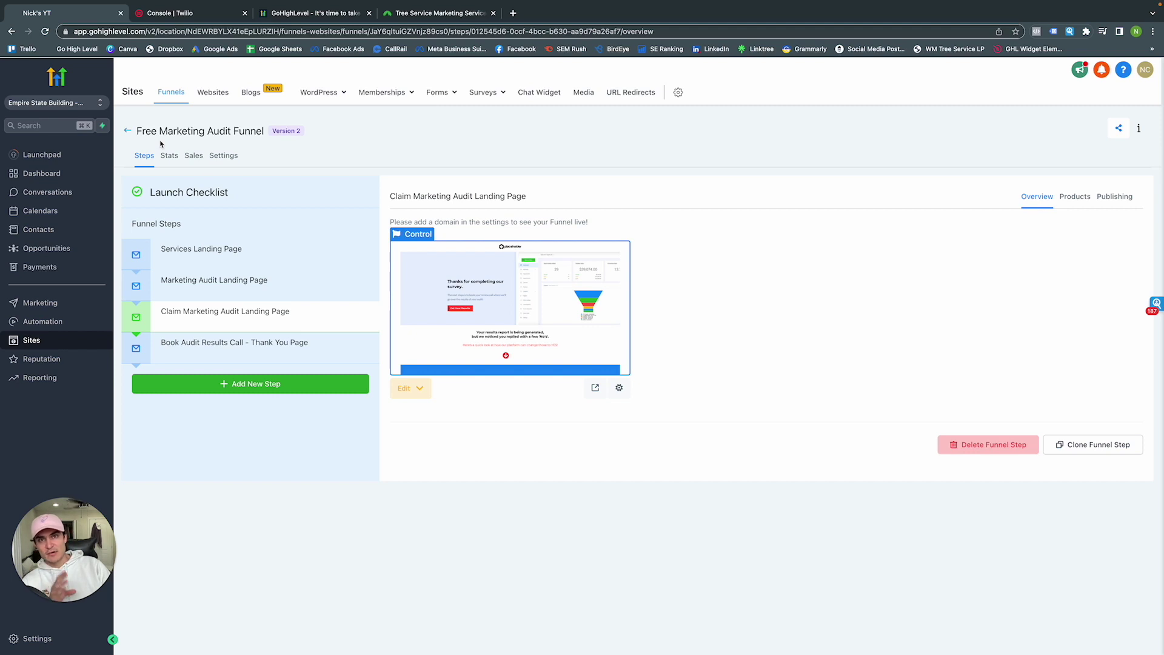
{"action": "left_click", "coordinate": [169, 157]}
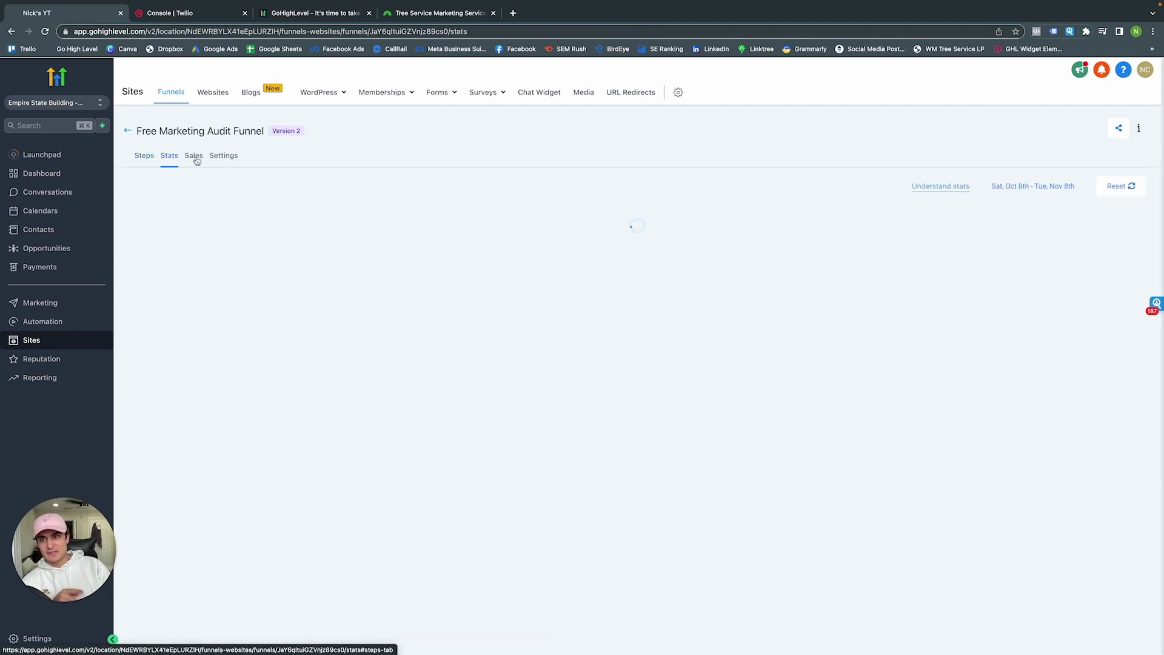
View the funnel's settings, return to the funnels list, then go to the Websites list
{"action": "left_click", "coordinate": [214, 157]}
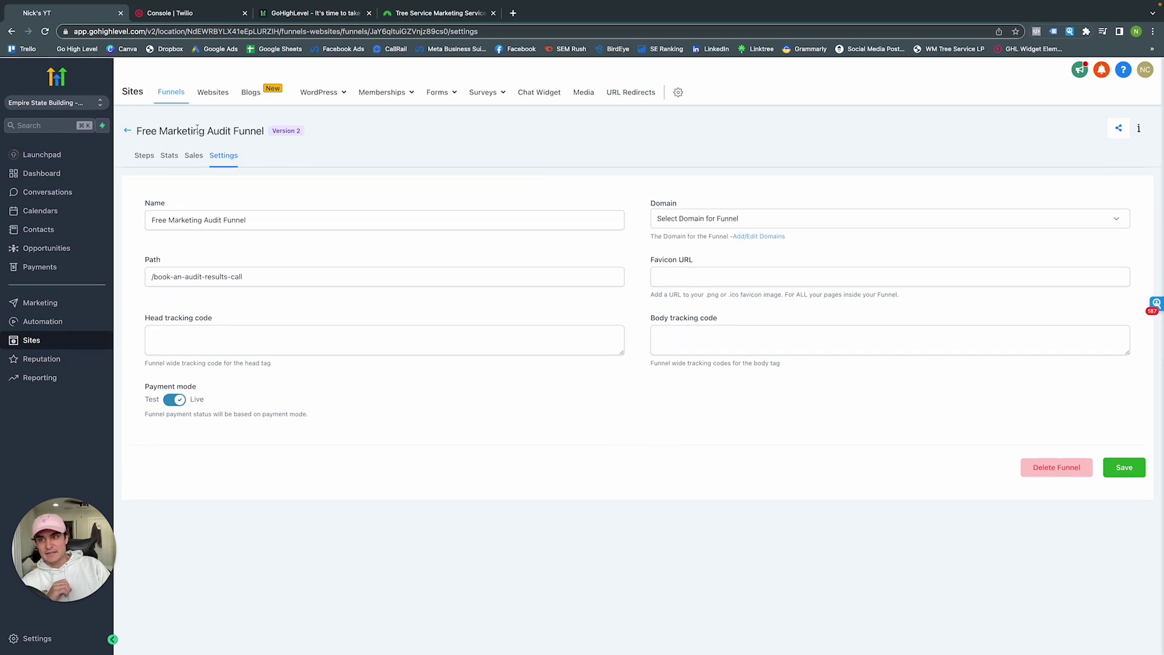
{"action": "left_click", "coordinate": [127, 131]}
{"action": "left_click", "coordinate": [211, 95]}
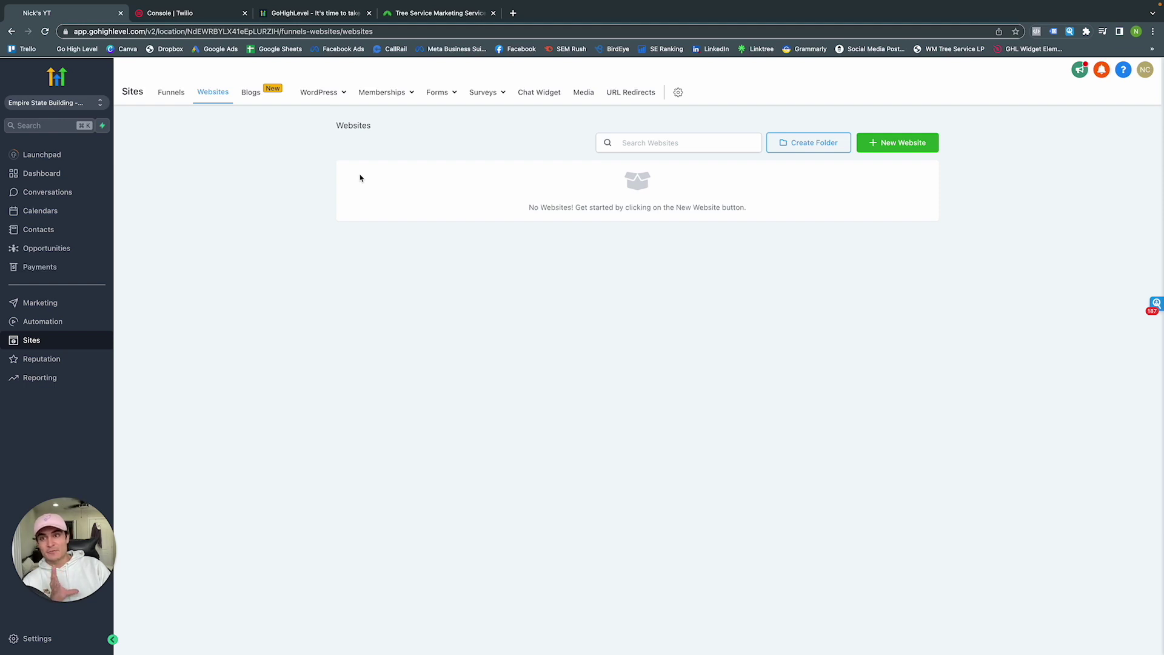
Visit the Blogs, WordPress and Memberships pages, then open the Chat Widget settings
{"action": "left_click", "coordinate": [250, 94]}
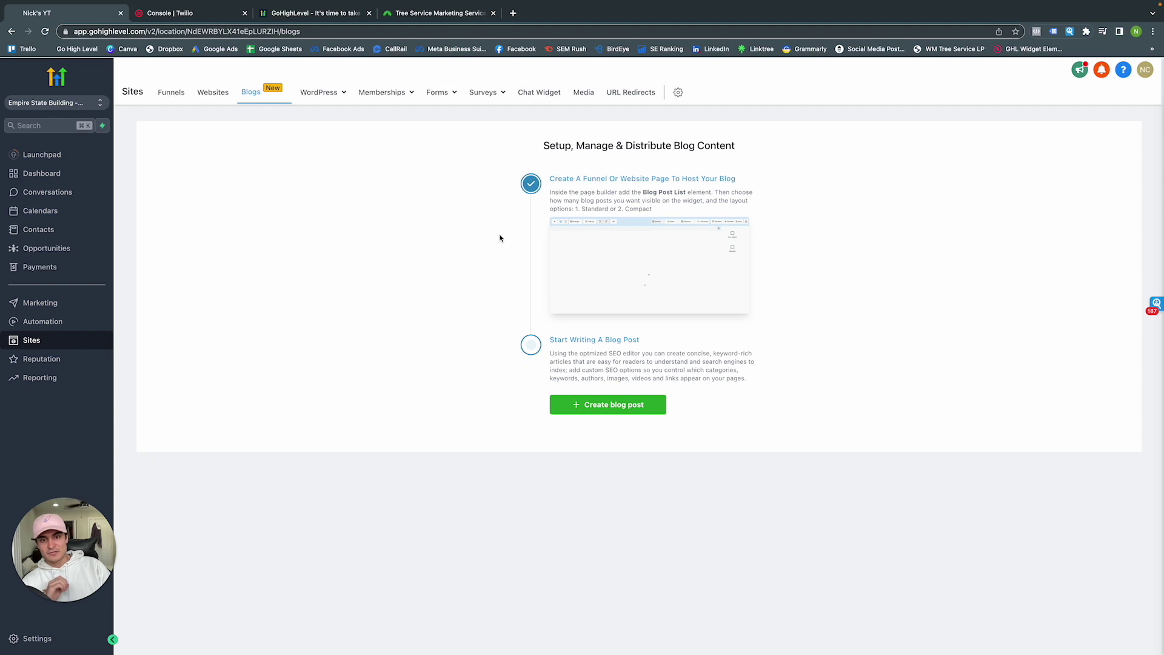
{"action": "left_click", "coordinate": [324, 100]}
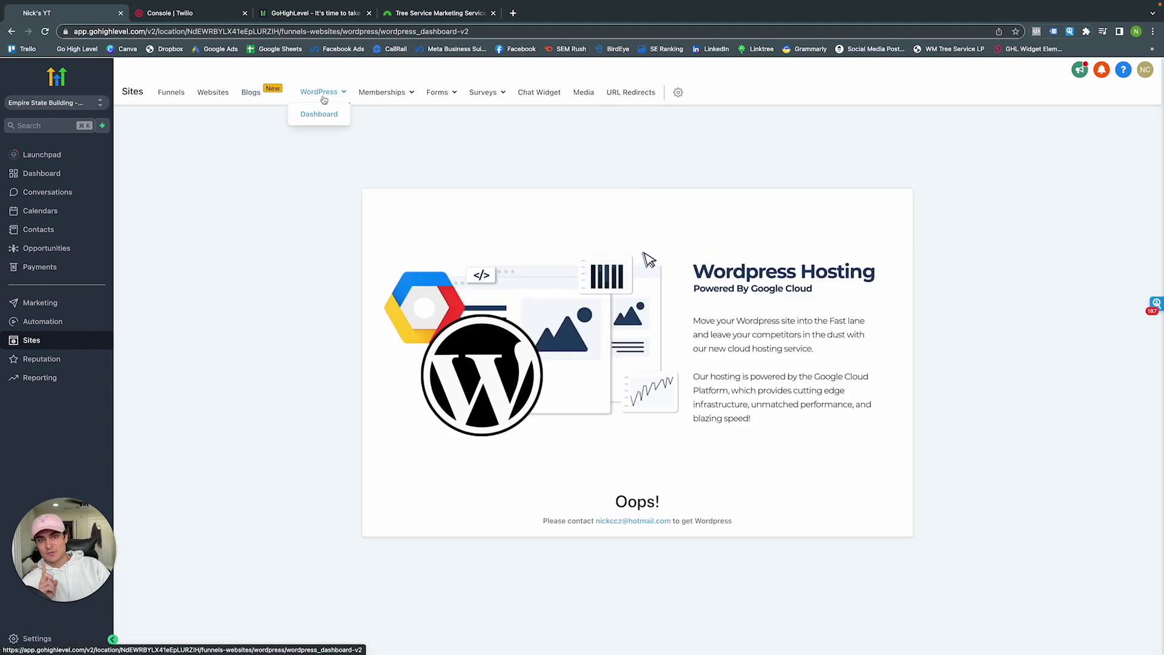
{"action": "left_click", "coordinate": [377, 99]}
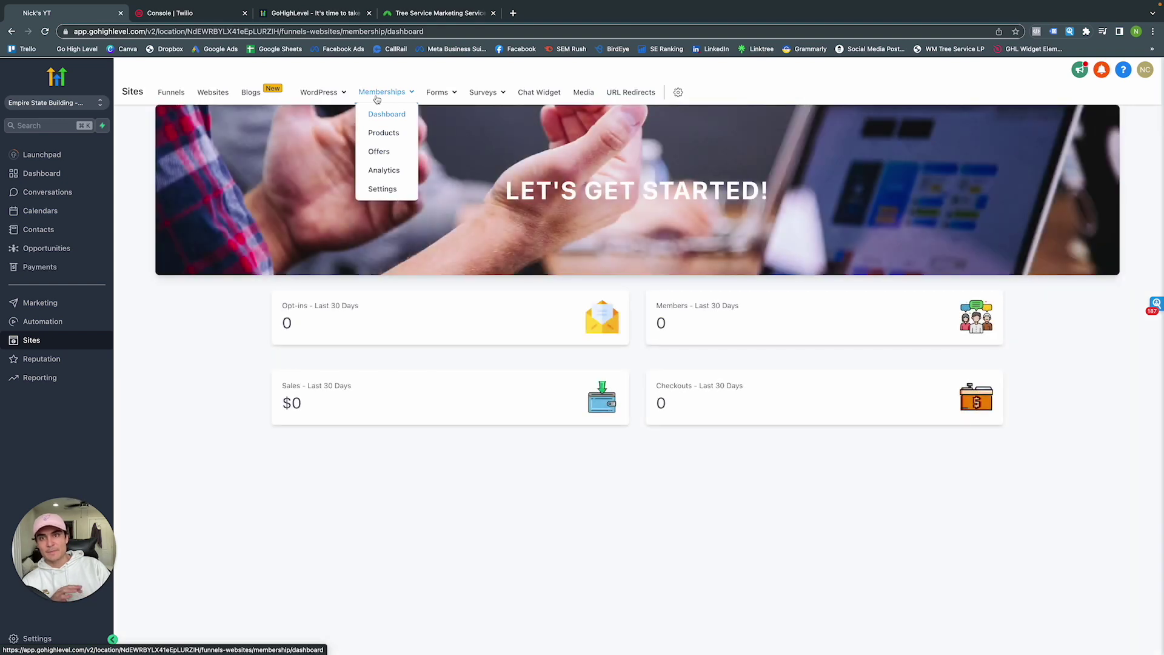
{"action": "mouse_move", "coordinate": [433, 99]}
{"action": "mouse_move", "coordinate": [497, 95]}
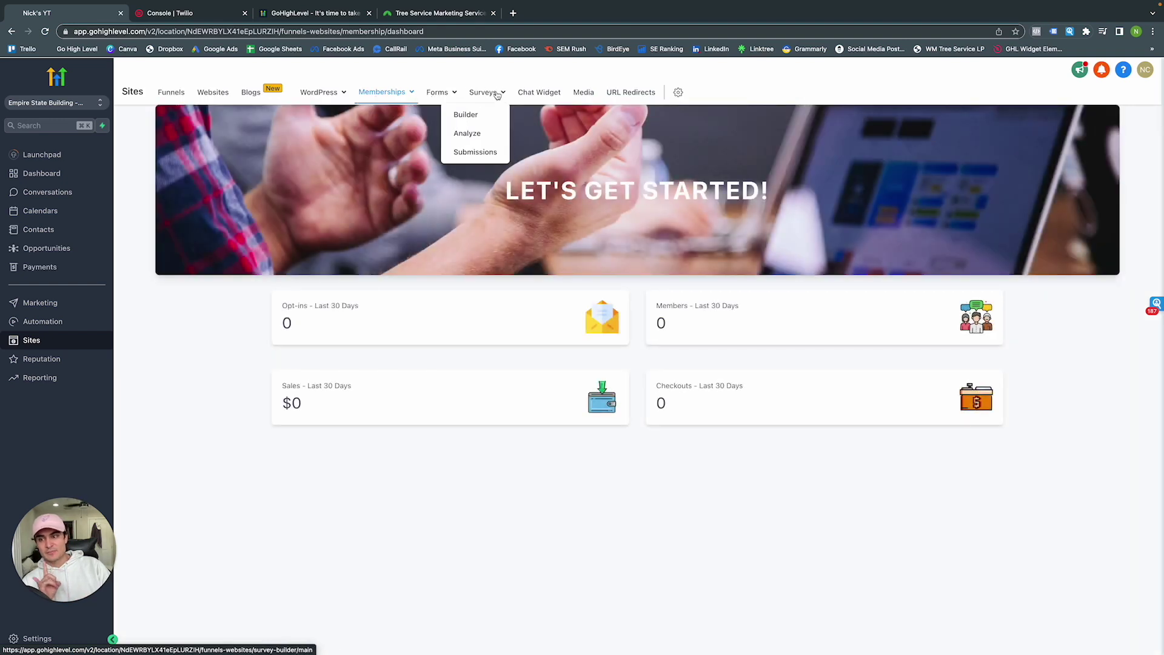
{"action": "left_click", "coordinate": [553, 94]}
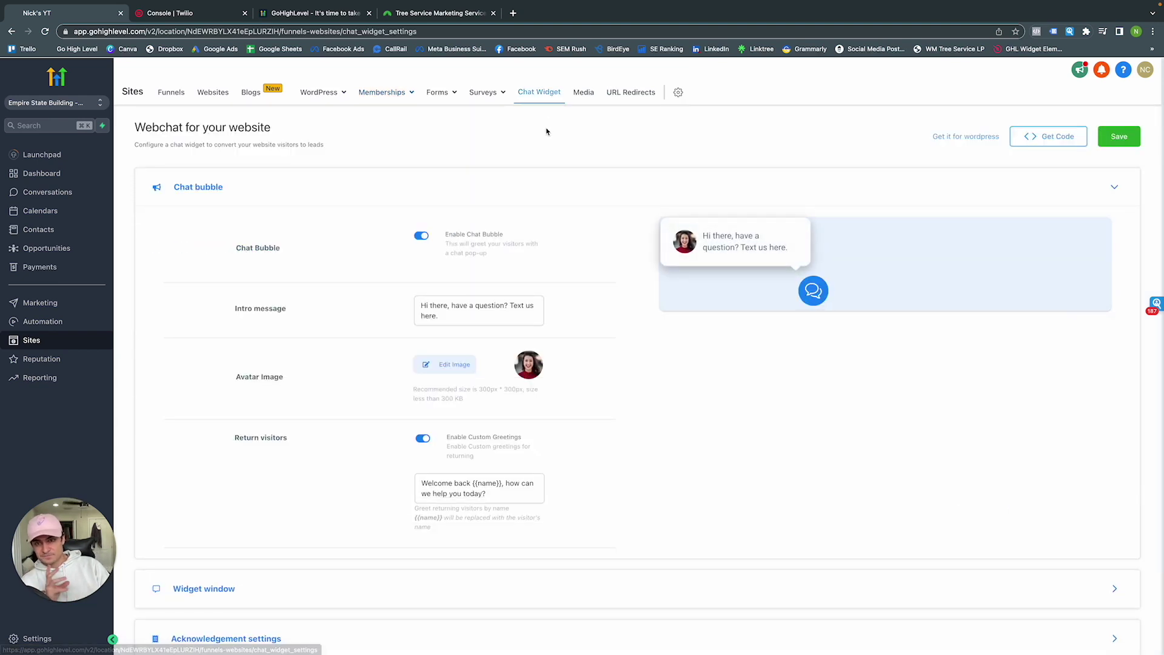
Scroll the chat widget settings and select, then deselect, the return-visitor greeting text
{"action": "scroll", "coordinate": [541, 191], "scroll_direction": "down", "scroll_amount": 1}
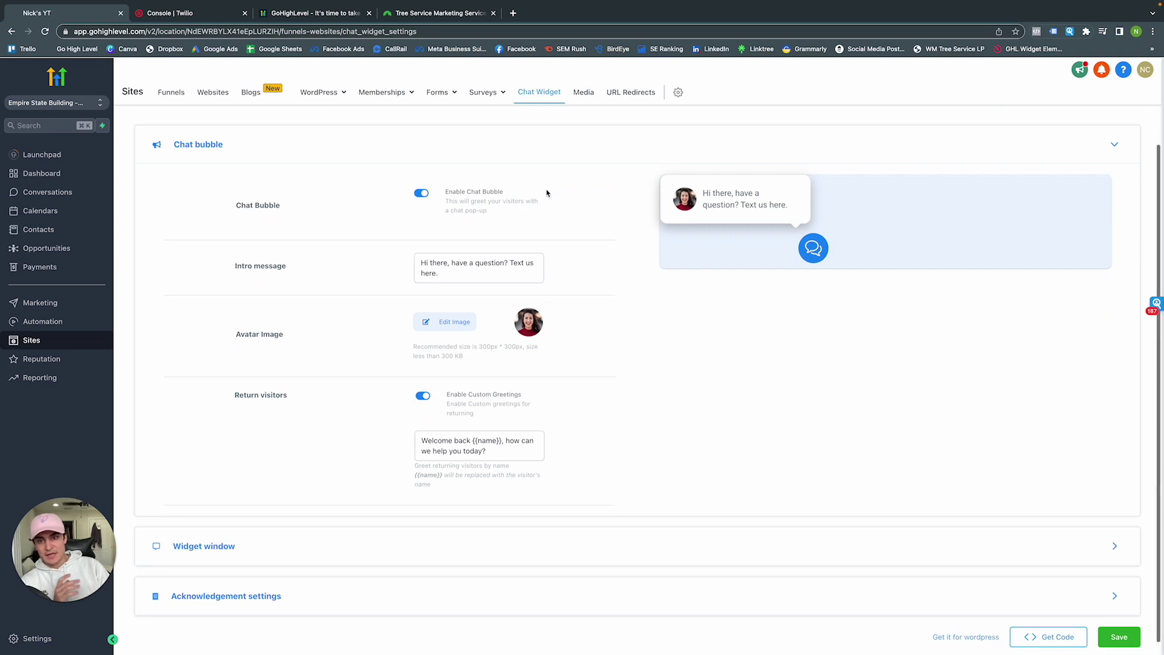
{"action": "scroll", "coordinate": [531, 197], "scroll_direction": "down", "scroll_amount": 1}
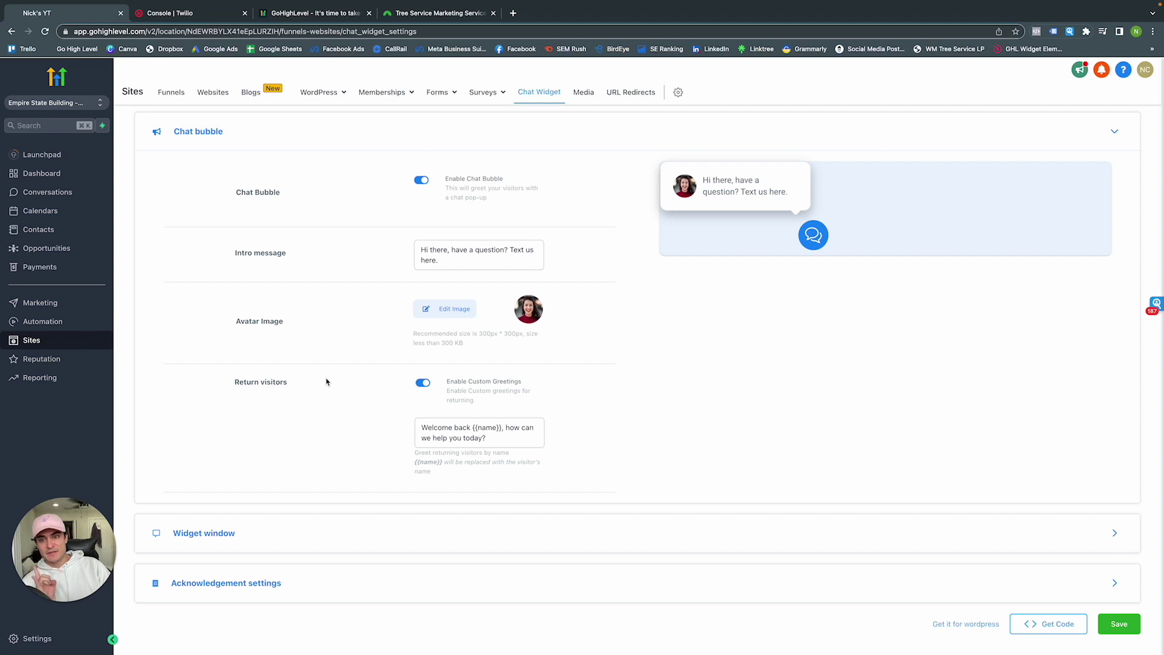
{"action": "left_click_drag", "start_coordinate": [486, 438], "coordinate": [418, 429]}
{"action": "left_click", "coordinate": [690, 390]}
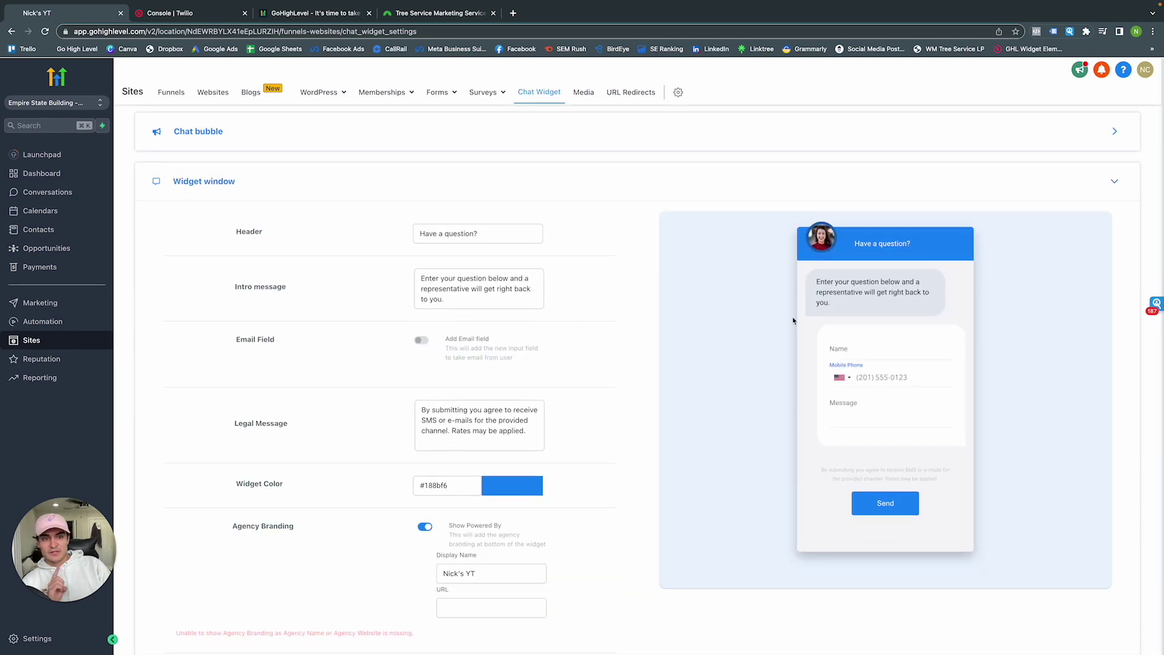
Turn on the Add Email field for the chat widget
{"action": "scroll", "coordinate": [748, 322], "scroll_direction": "down", "scroll_amount": 2}
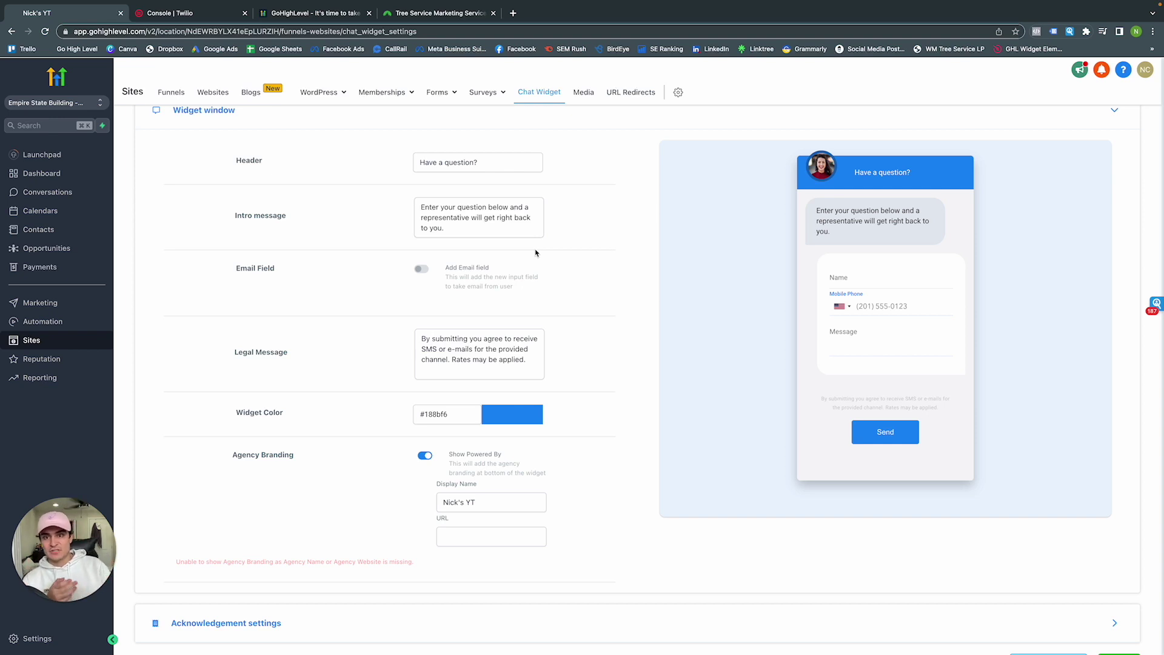
{"action": "scroll", "coordinate": [448, 182], "scroll_direction": "down", "scroll_amount": 1}
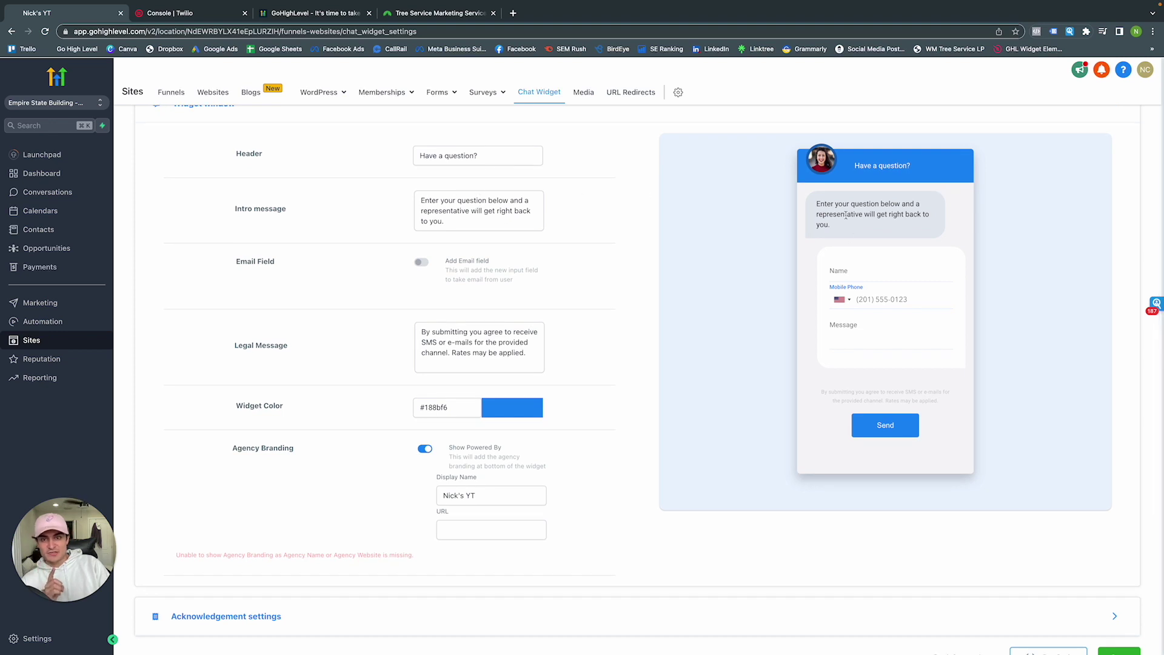
{"action": "left_click", "coordinate": [423, 266]}
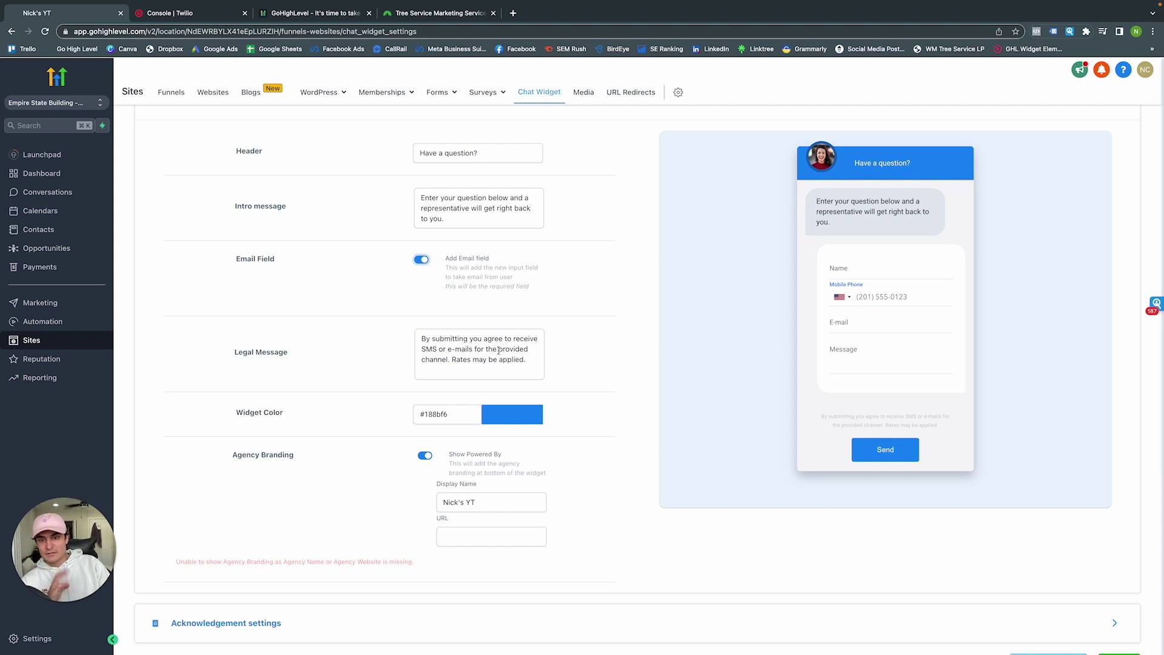
Toggle Show Powered By off and back on, then expand the Acknowledgement settings
{"action": "scroll", "coordinate": [478, 334], "scroll_direction": "down", "scroll_amount": 2}
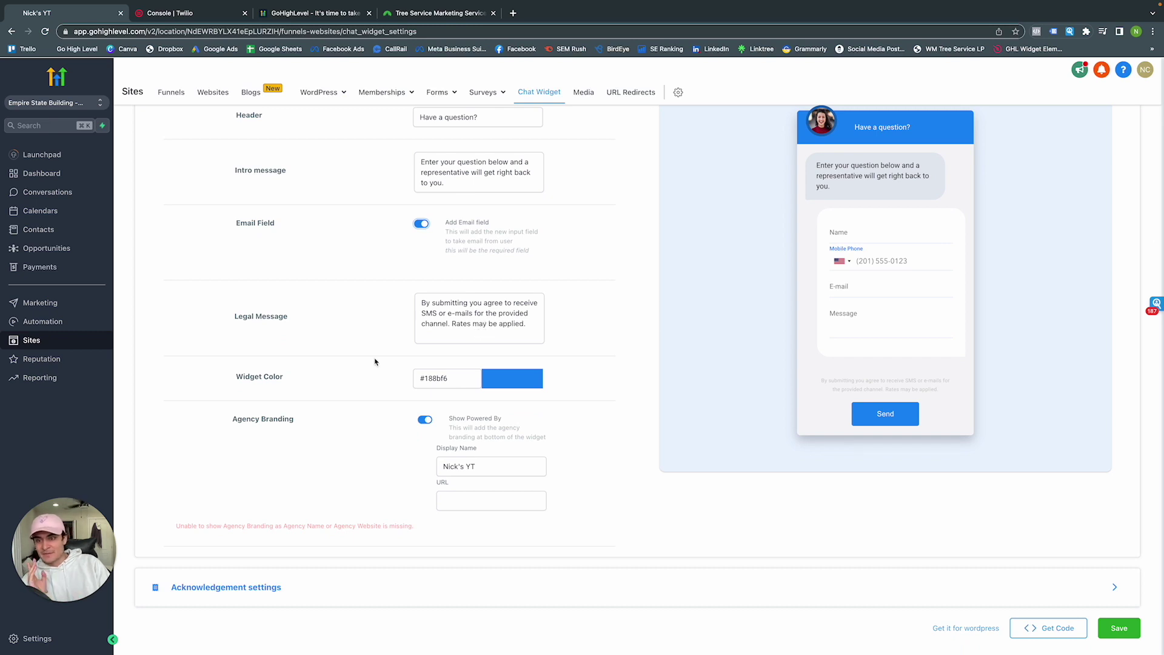
{"action": "left_click", "coordinate": [424, 420]}
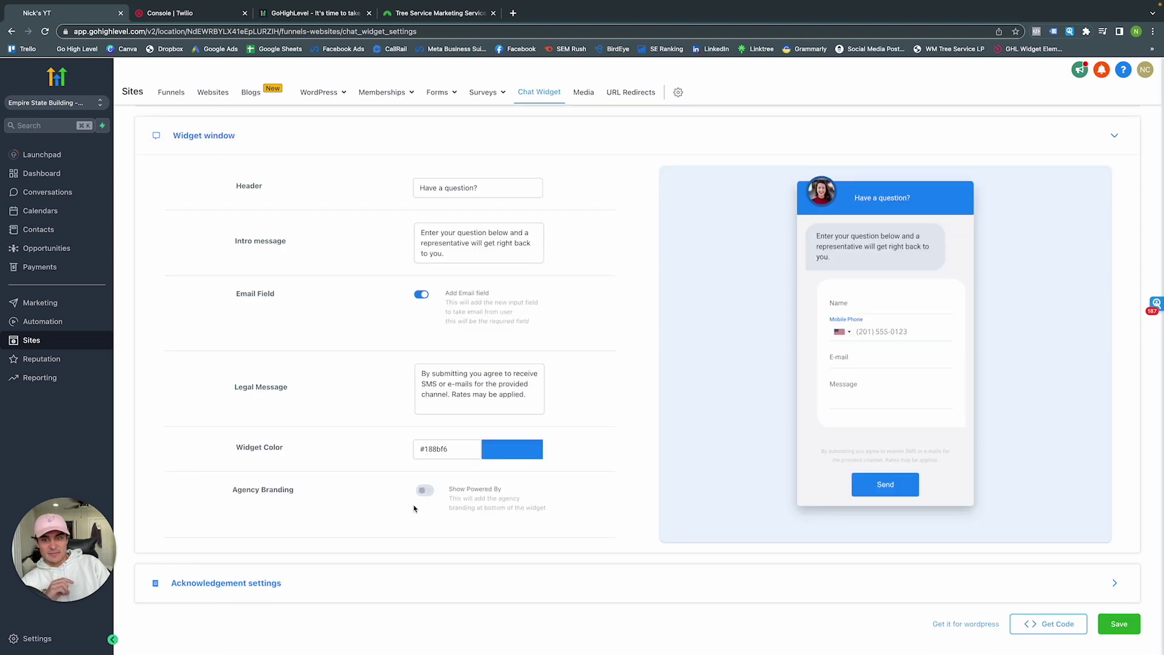
{"action": "left_click", "coordinate": [425, 490]}
{"action": "scroll", "coordinate": [434, 488], "scroll_direction": "down", "scroll_amount": 1}
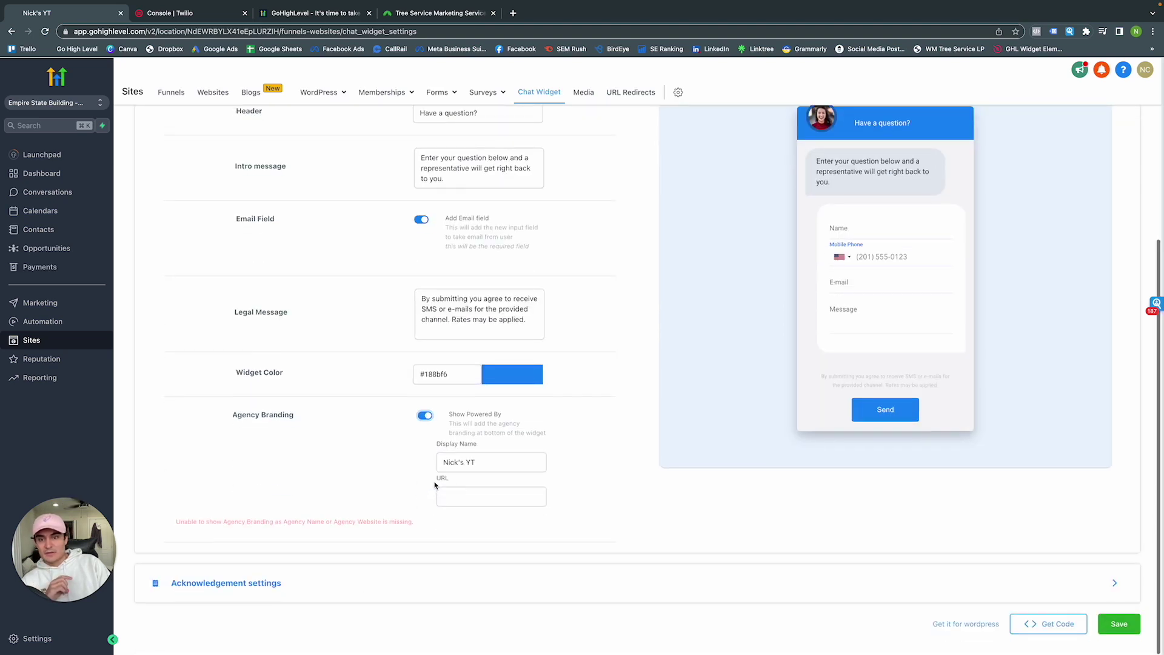
{"action": "left_click", "coordinate": [293, 577]}
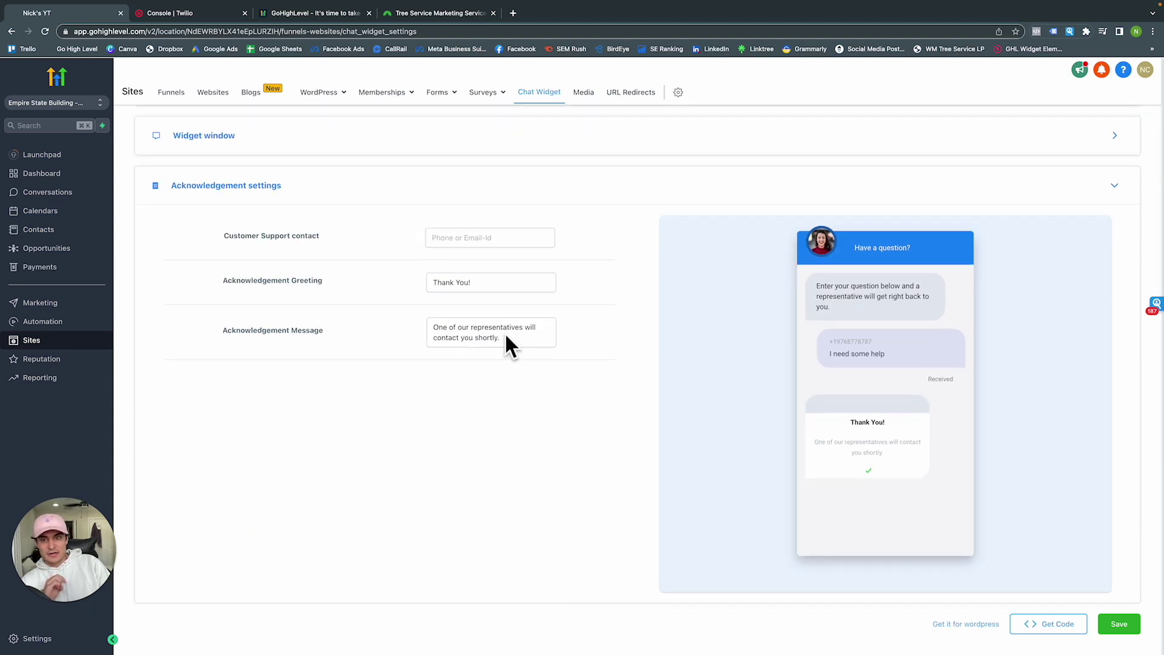
{"action": "scroll", "coordinate": [482, 309], "scroll_direction": "up", "scroll_amount": 1}
{"action": "scroll", "coordinate": [482, 309], "scroll_direction": "up", "scroll_amount": 3}
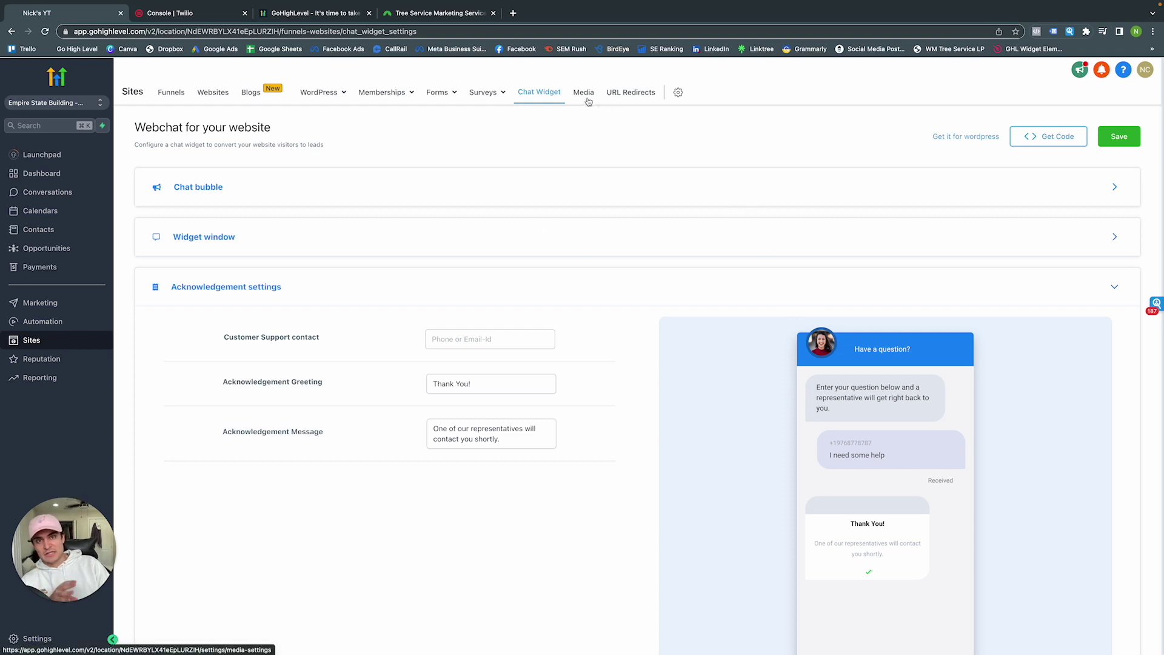
{"action": "left_click", "coordinate": [639, 93]}
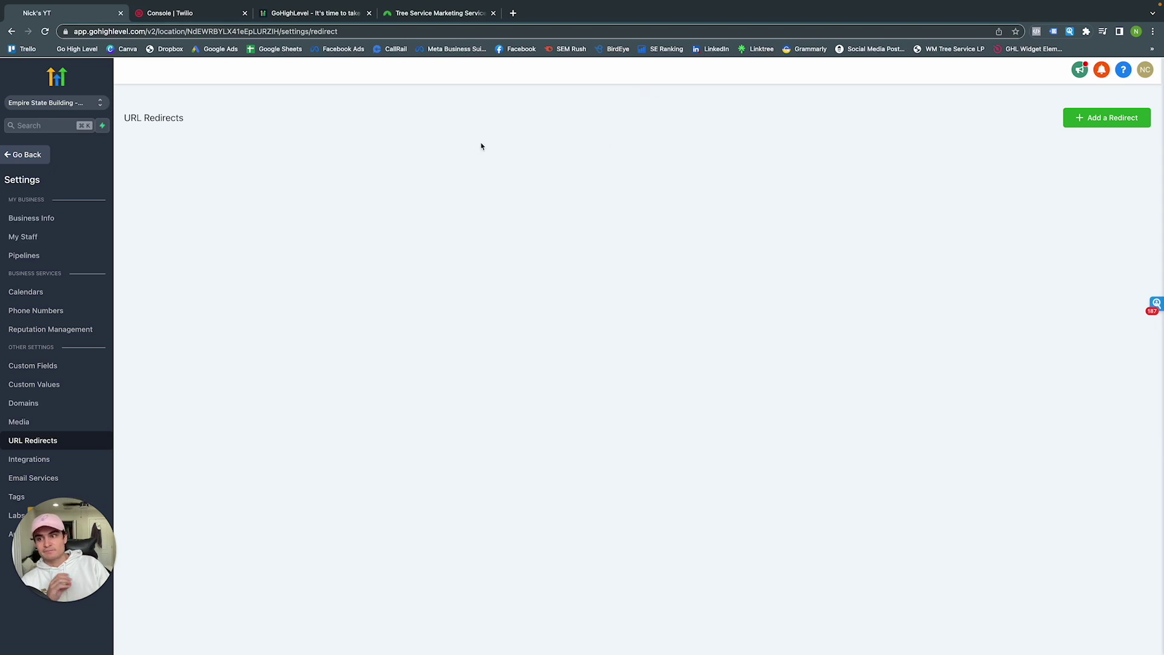
{"action": "left_click", "coordinate": [36, 156]}
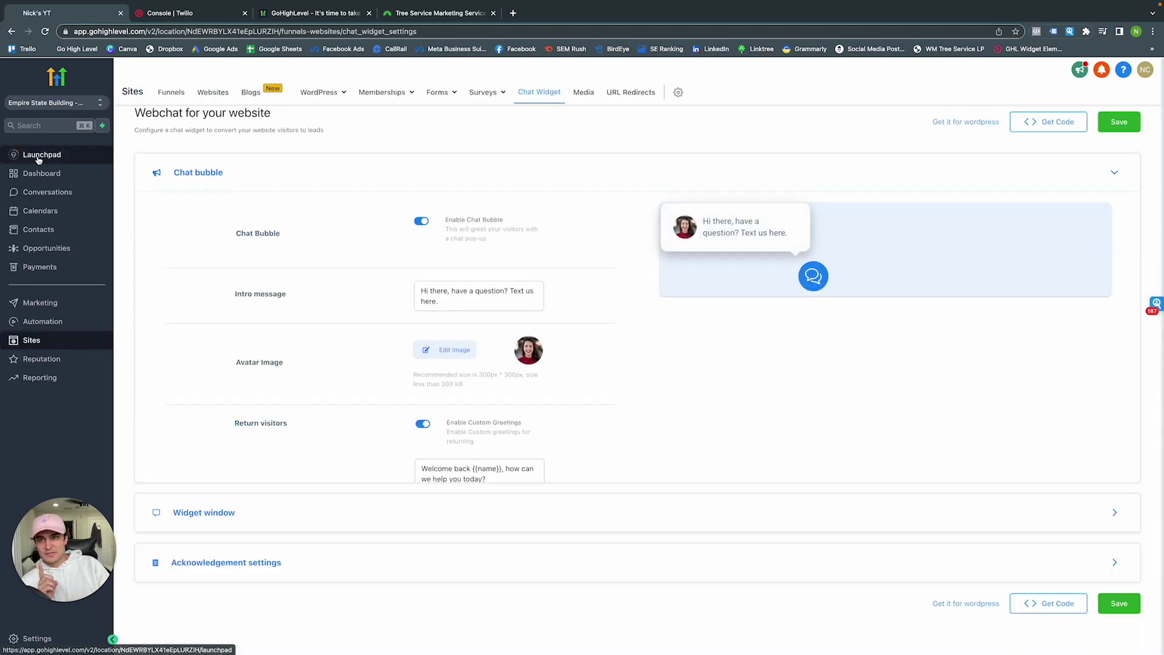
{"action": "mouse_move", "coordinate": [447, 102]}
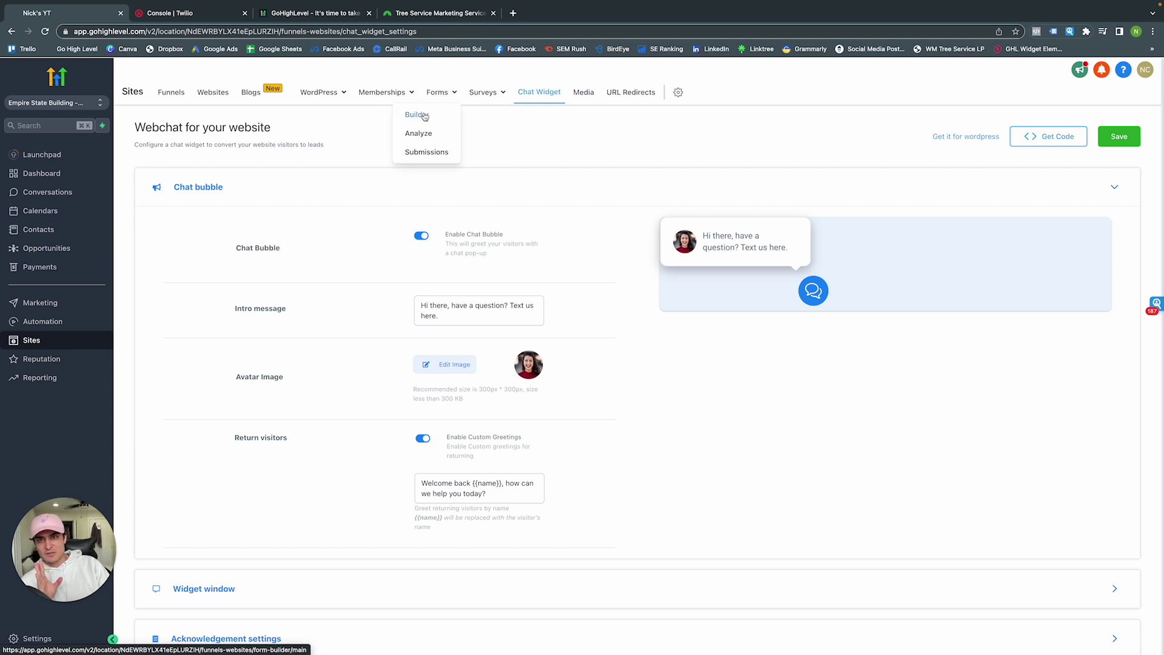
Create a new form named 'YT Tutorial', keeping Open URL as the On Submit action
{"action": "left_click", "coordinate": [425, 116]}
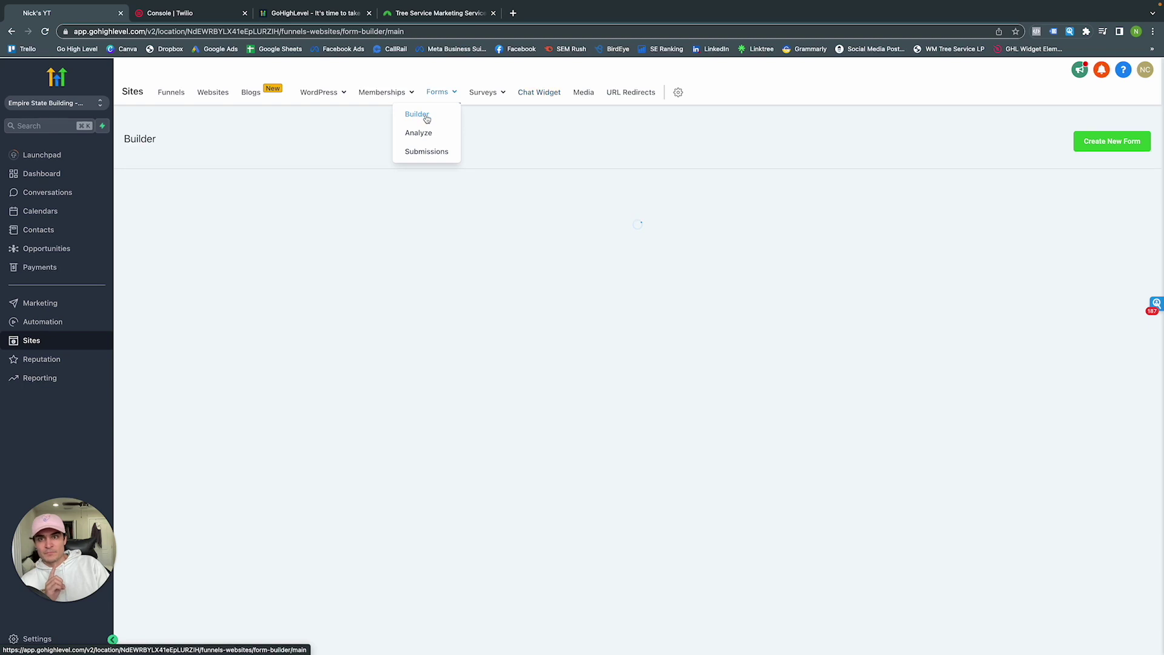
{"action": "left_click", "coordinate": [1096, 150]}
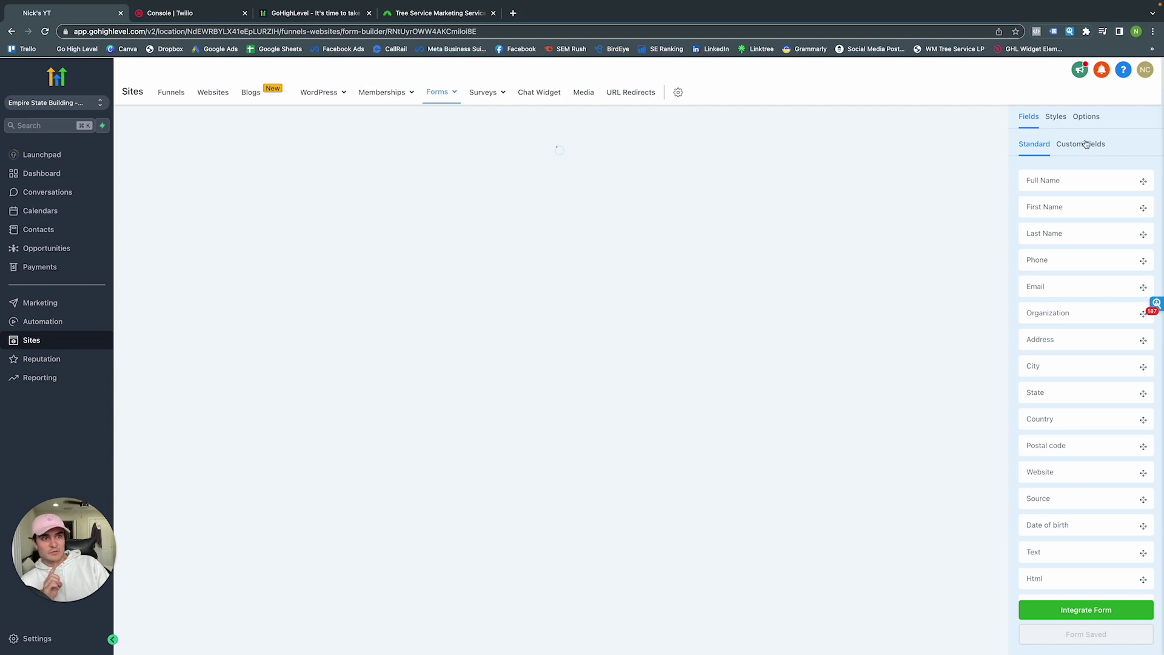
{"action": "left_click", "coordinate": [1086, 116]}
{"action": "left_click", "coordinate": [1080, 170]}
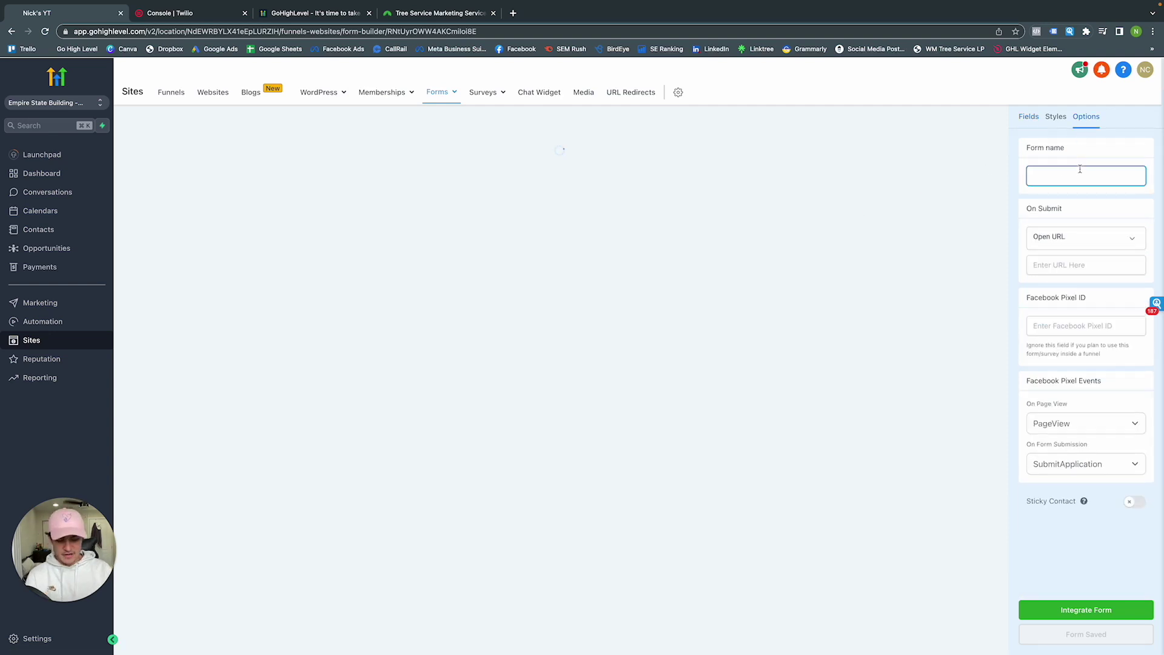
{"action": "key", "text": "BackSpace"}
{"action": "key", "text": "BackSpace"}
{"action": "key", "text": "BackSpace"}
{"action": "key", "text": "BackSpace"}
{"action": "key", "text": "BackSpace"}
{"action": "key", "text": "BackSpace"}
{"action": "key", "text": "BackSpace"}
{"action": "key", "text": "BackSpace"}
{"action": "key", "text": "BackSpace"}
{"action": "key", "text": "BackSpace"}
{"action": "key", "text": "BackSpace"}
{"action": "type", "text": "YT Tu"}
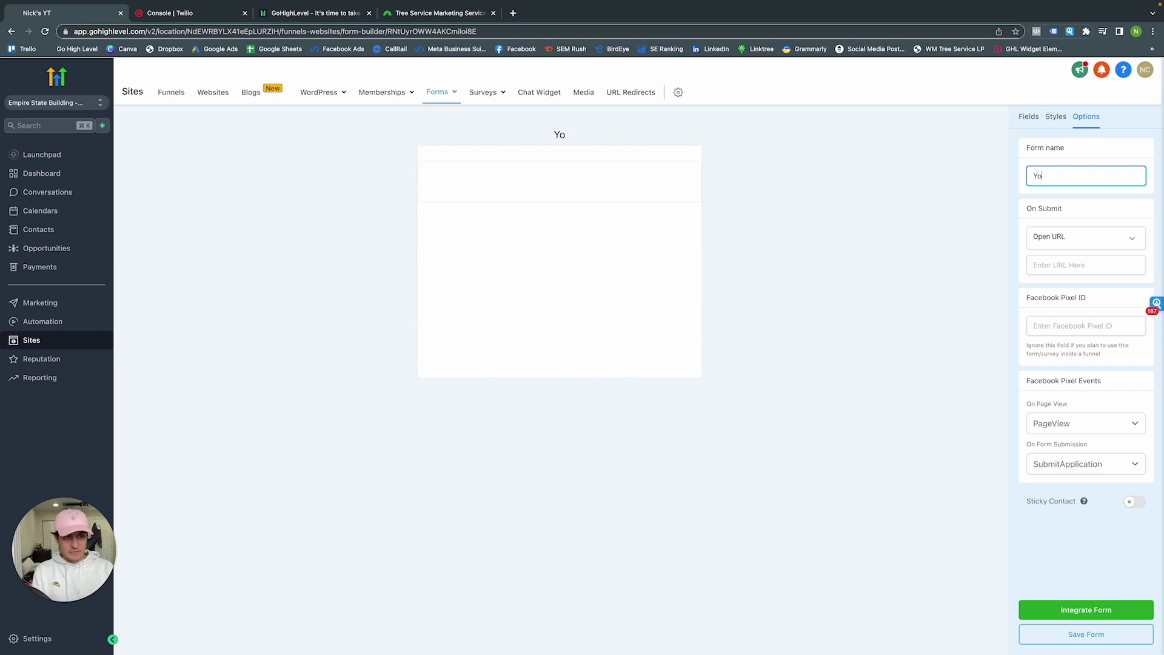
{"action": "type", "text": "torial"}
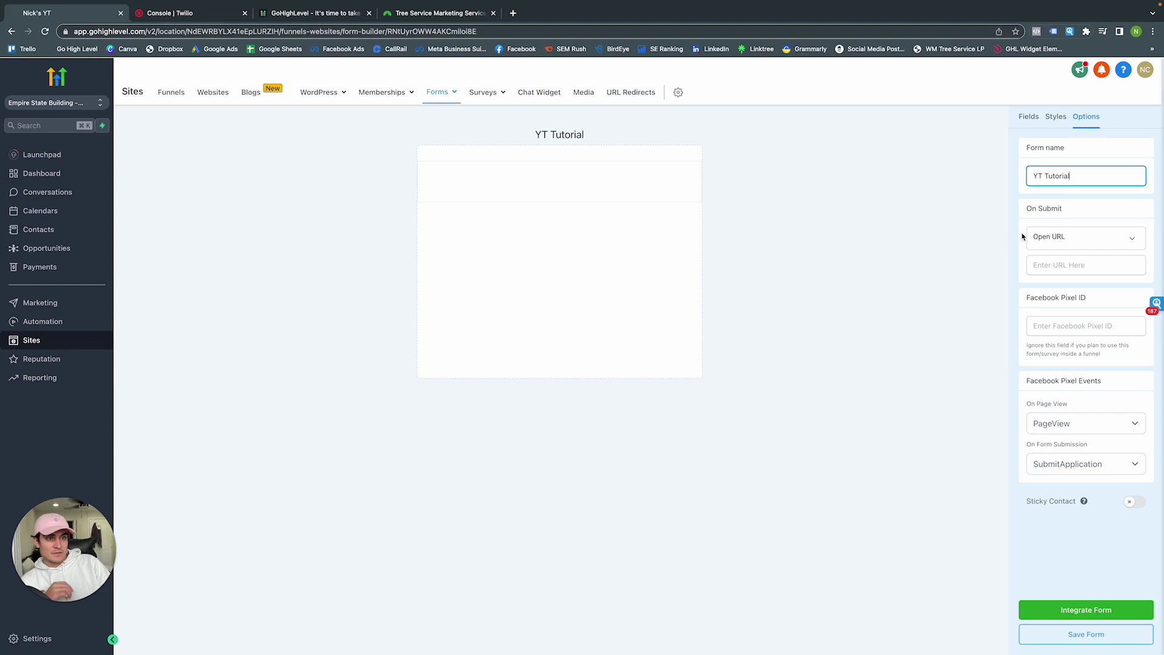
{"action": "left_click", "coordinate": [1022, 236]}
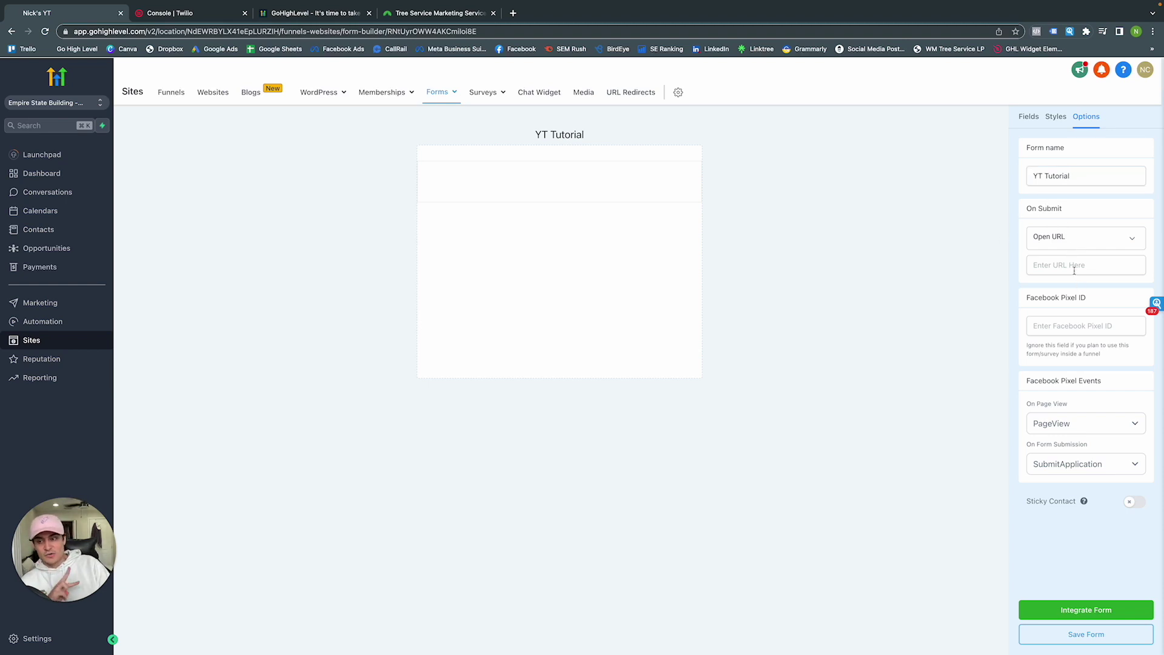
{"action": "left_click", "coordinate": [1065, 236]}
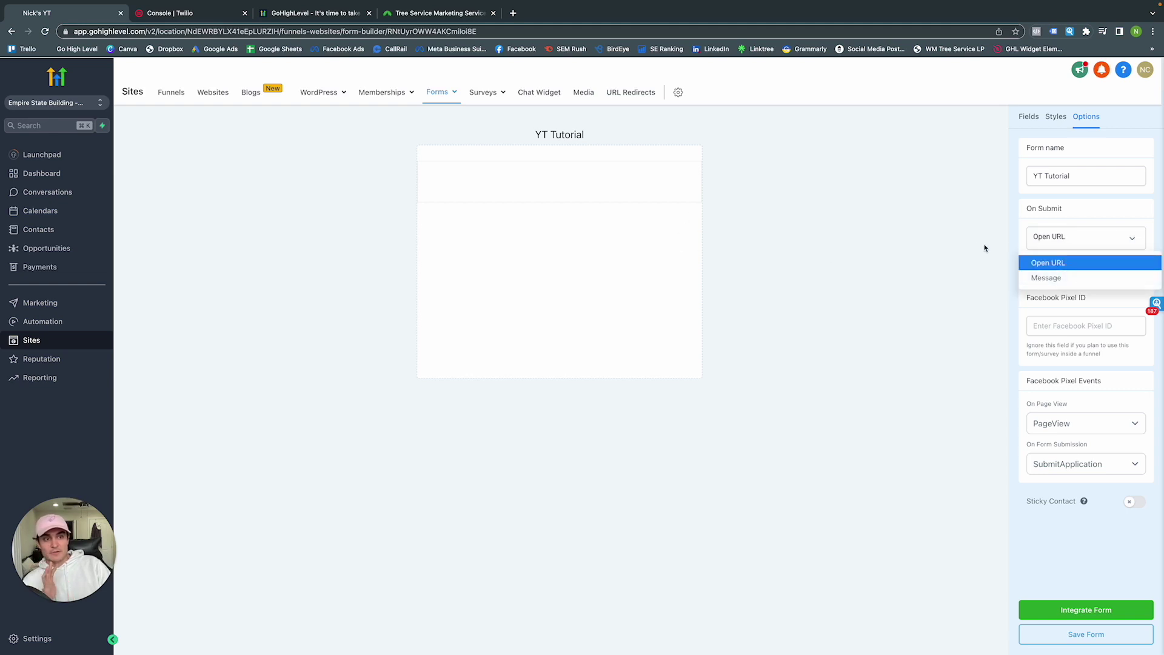
{"action": "left_click", "coordinate": [1045, 242]}
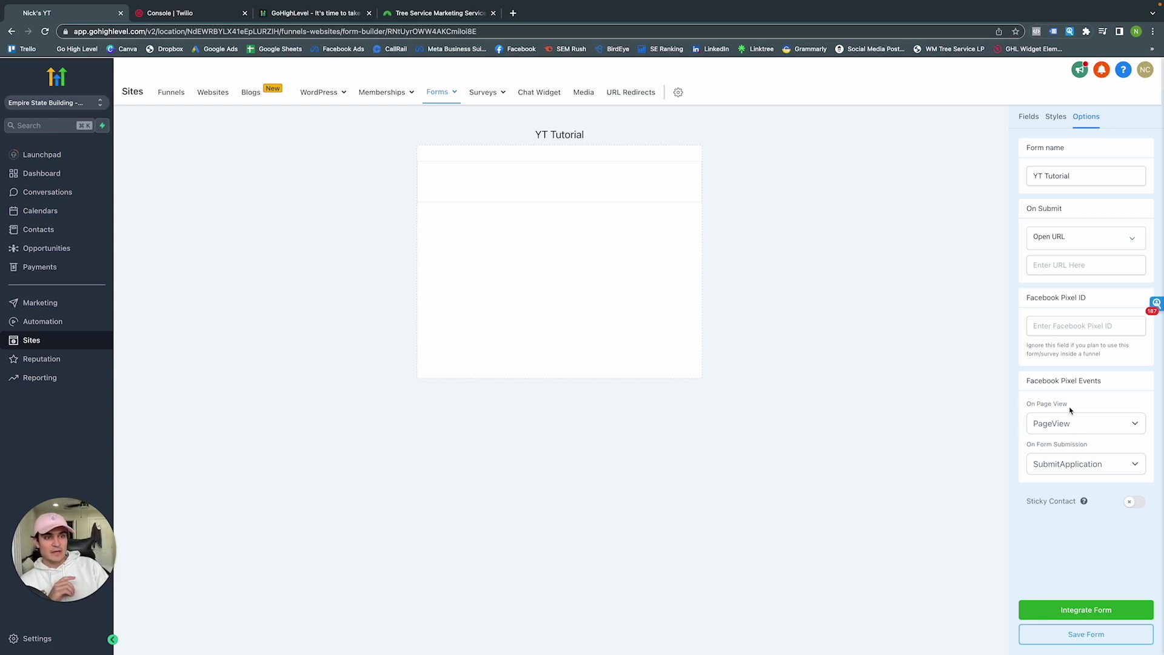
Add First Name, Last Name, Phone, Email, Captcha and Button fields to the form
{"action": "left_click", "coordinate": [1030, 128]}
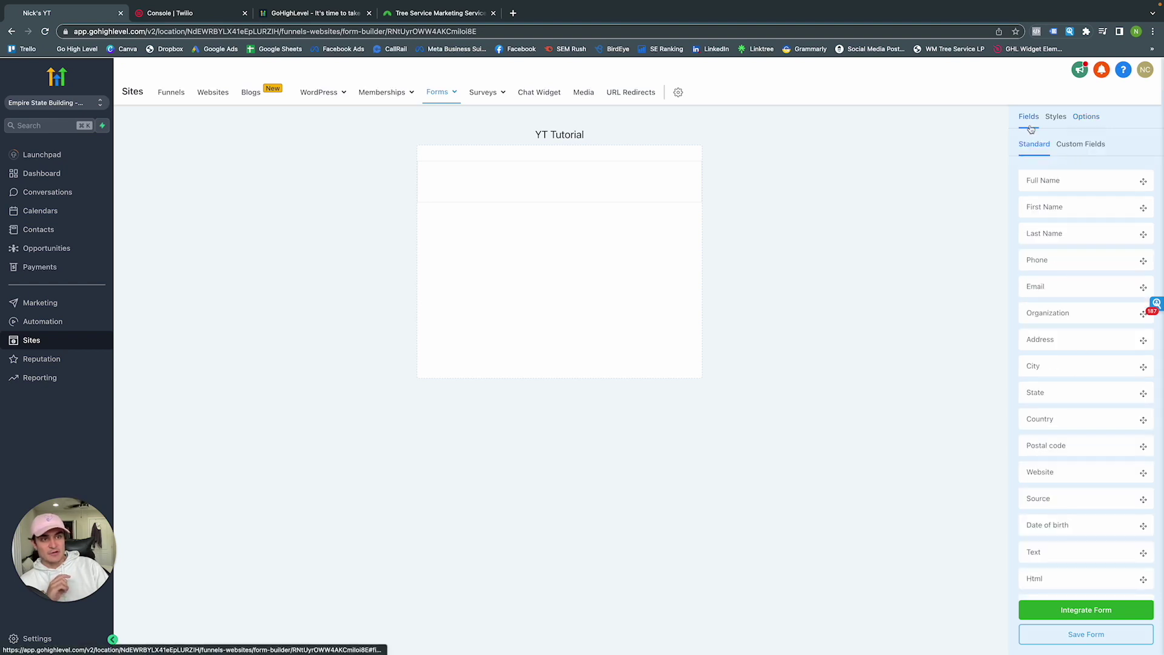
{"action": "scroll", "coordinate": [1061, 262], "scroll_direction": "down", "scroll_amount": 3}
{"action": "scroll", "coordinate": [1061, 262], "scroll_direction": "up", "scroll_amount": 3}
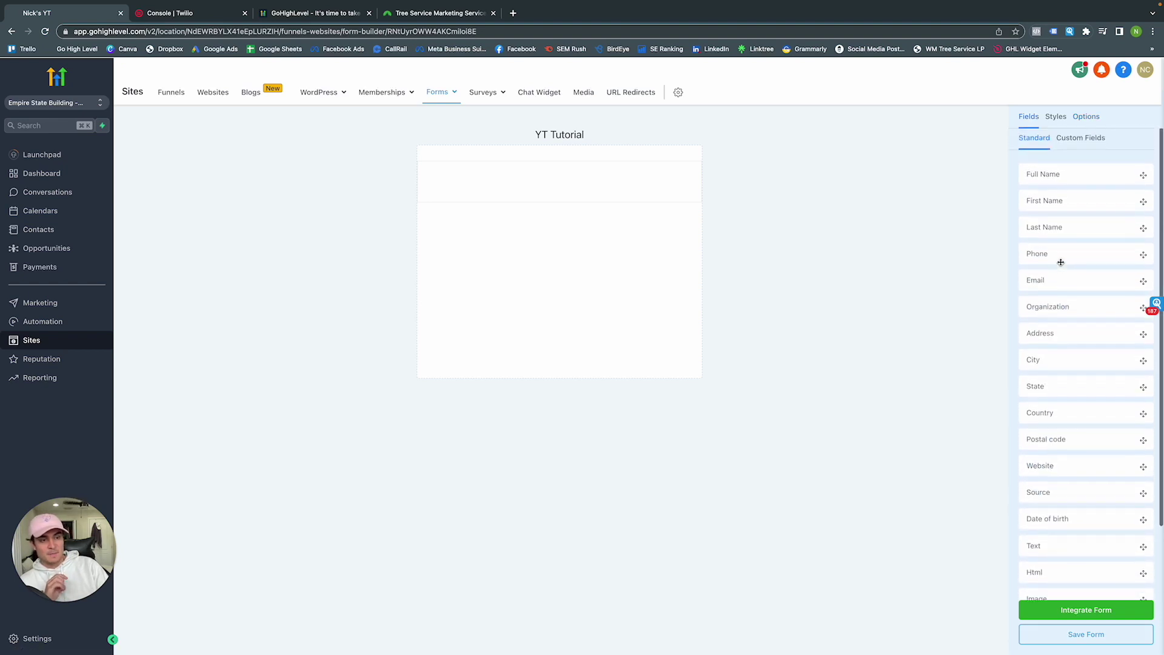
{"action": "scroll", "coordinate": [1068, 273], "scroll_direction": "down", "scroll_amount": 2}
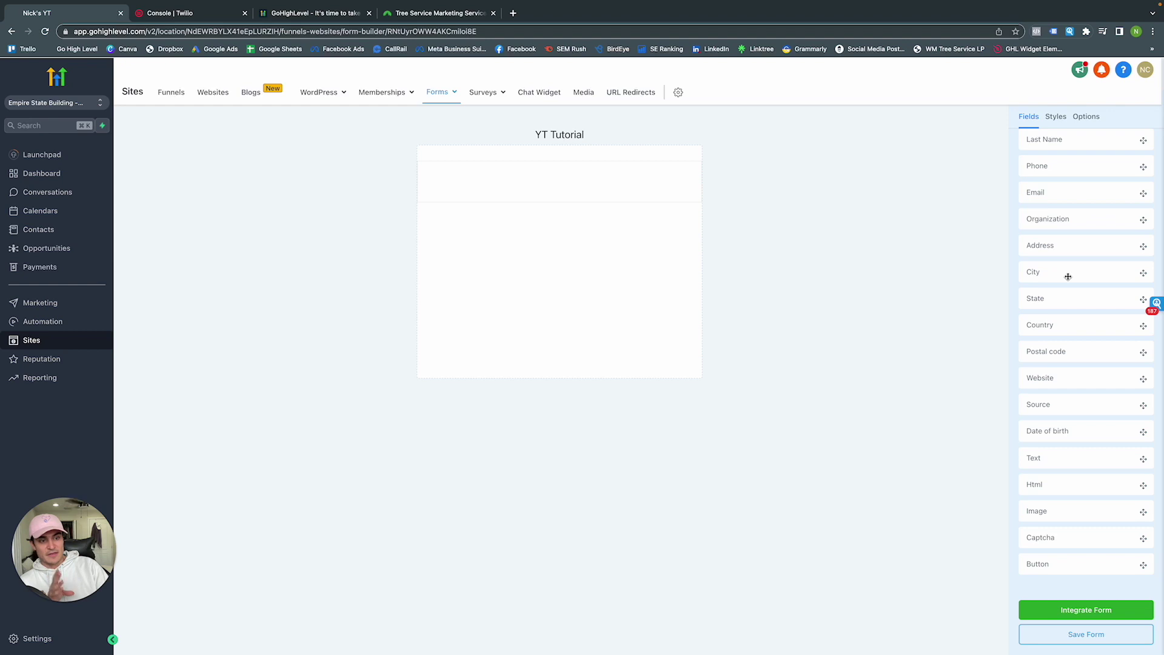
{"action": "scroll", "coordinate": [1068, 277], "scroll_direction": "up", "scroll_amount": 2}
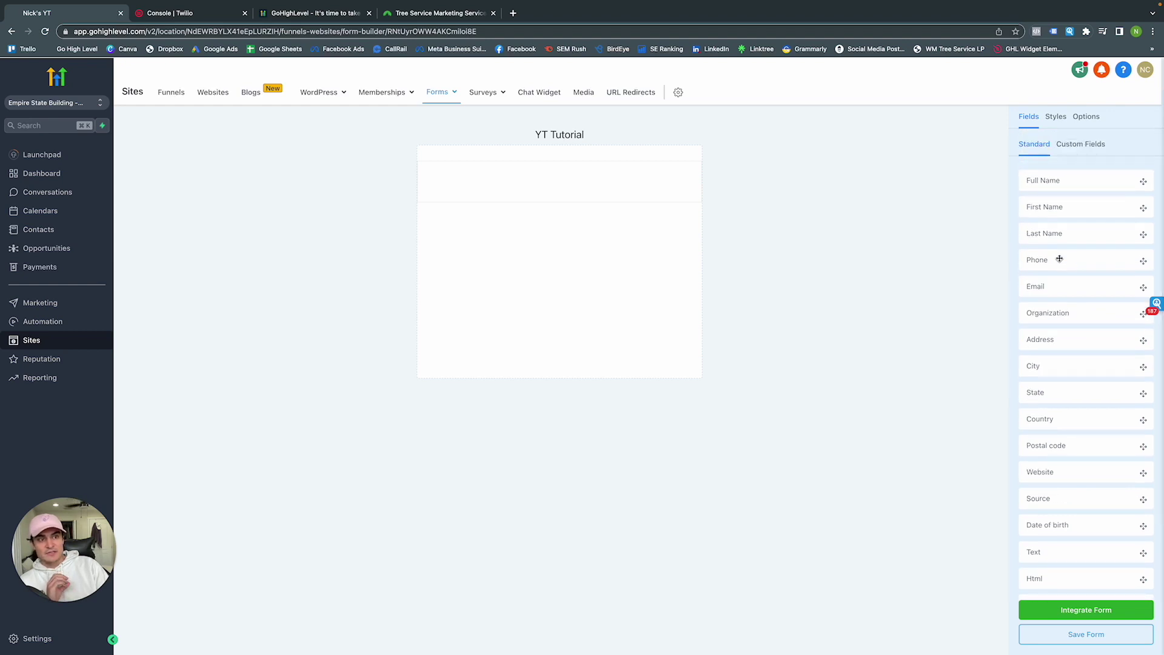
{"action": "left_click_drag", "start_coordinate": [1053, 206], "coordinate": [515, 200]}
{"action": "left_click_drag", "start_coordinate": [1027, 233], "coordinate": [564, 241]}
{"action": "left_click_drag", "start_coordinate": [1047, 260], "coordinate": [661, 285]}
{"action": "left_click_drag", "start_coordinate": [1038, 288], "coordinate": [597, 340]}
{"action": "scroll", "coordinate": [1057, 410], "scroll_direction": "down", "scroll_amount": 3}
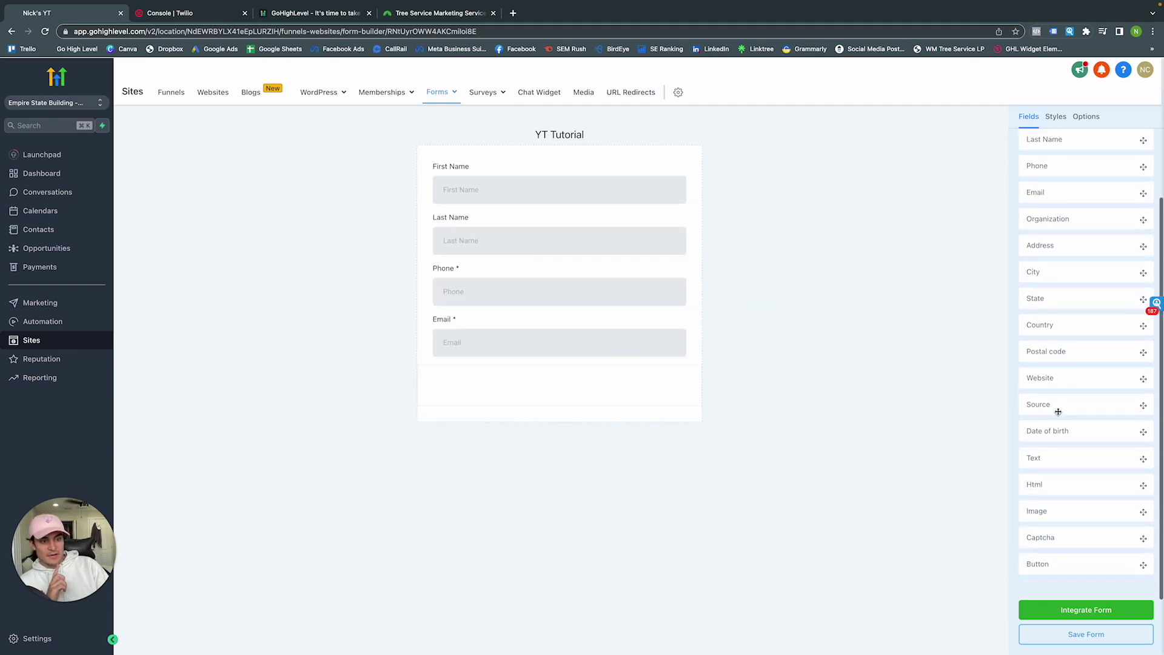
{"action": "left_click_drag", "start_coordinate": [1046, 535], "coordinate": [464, 384]}
{"action": "left_click_drag", "start_coordinate": [1030, 561], "coordinate": [552, 455]}
Make the form button full width, then review the Email field's settings
{"action": "left_click", "coordinate": [445, 443]}
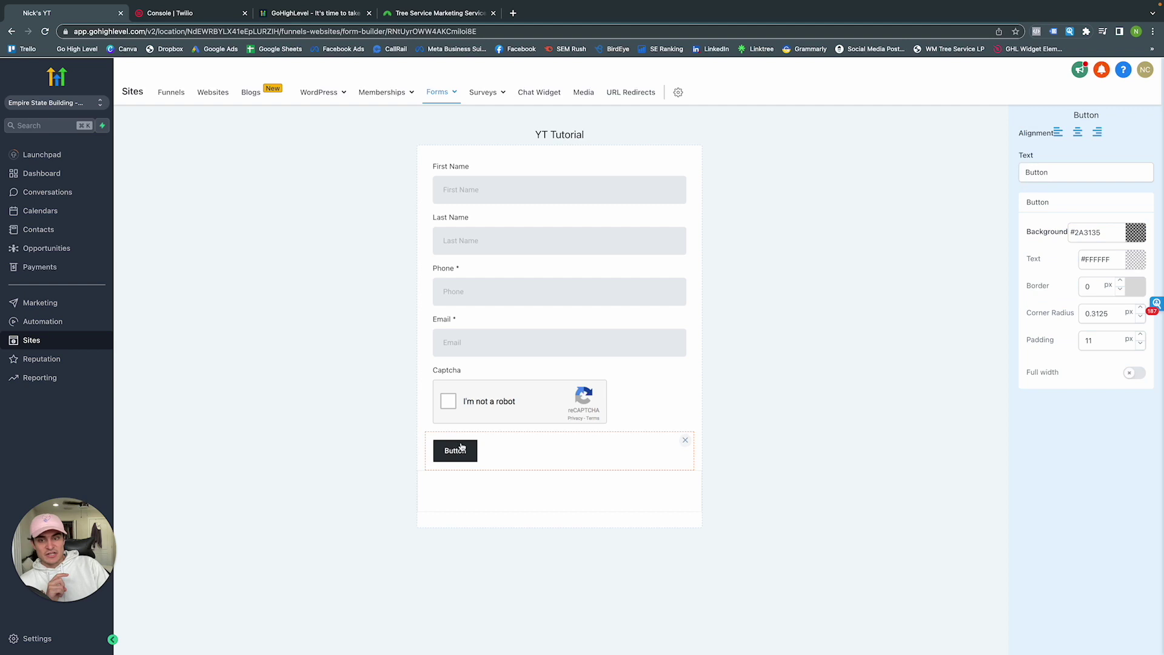
{"action": "double_click", "coordinate": [1091, 233]}
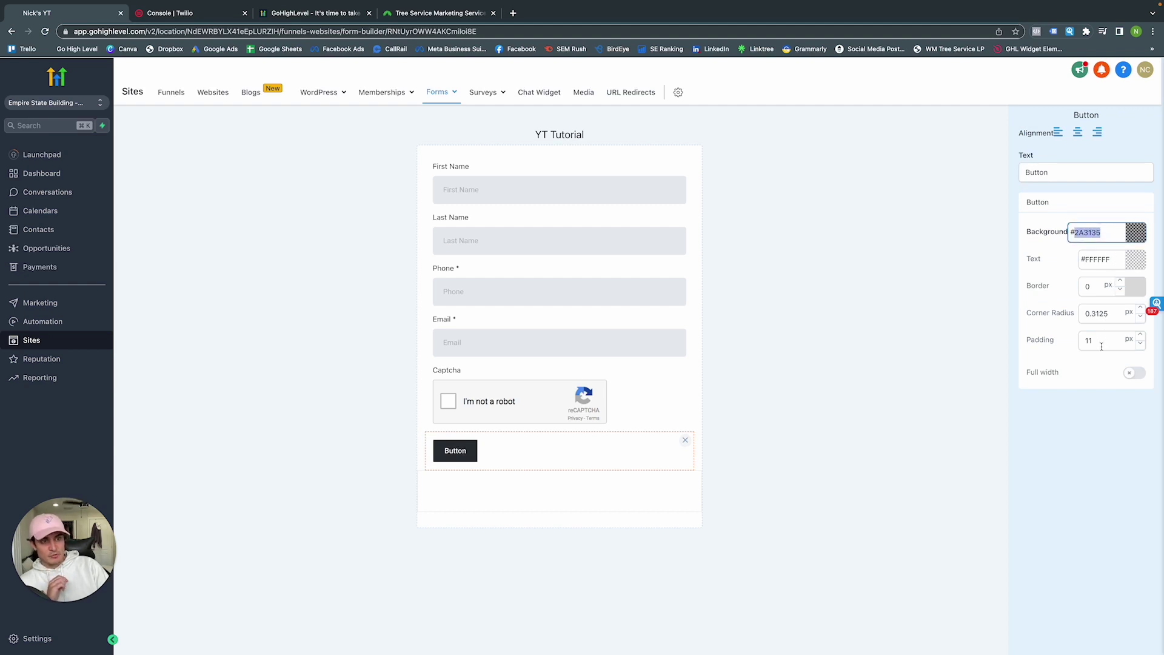
{"action": "left_click", "coordinate": [1132, 373]}
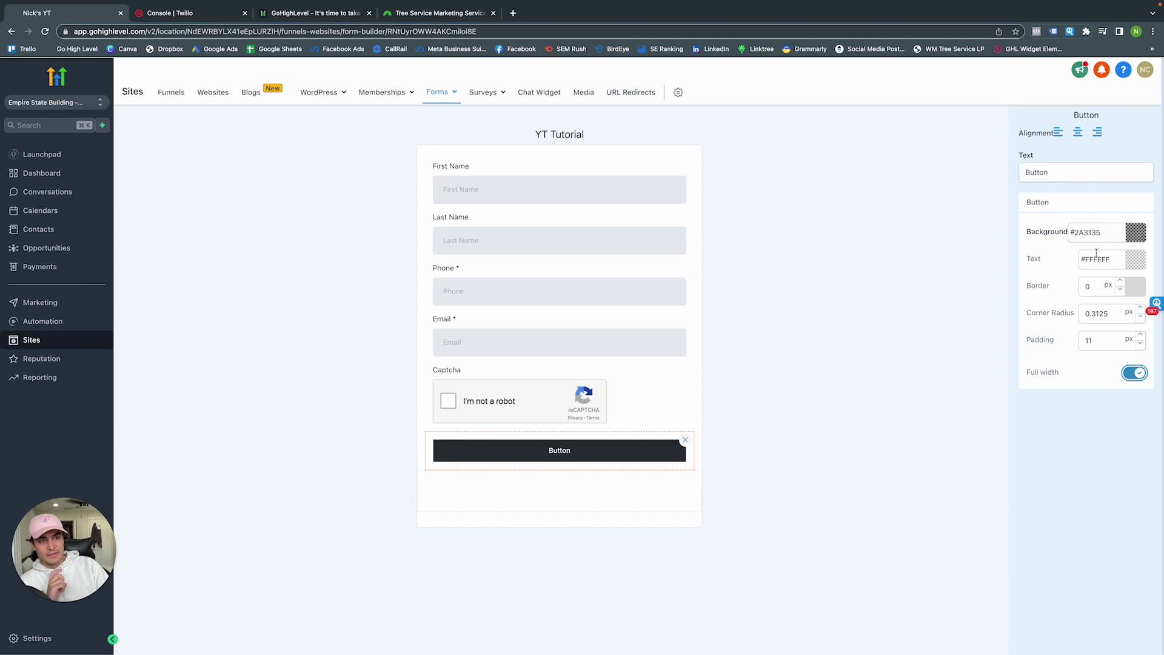
{"action": "left_click", "coordinate": [835, 189]}
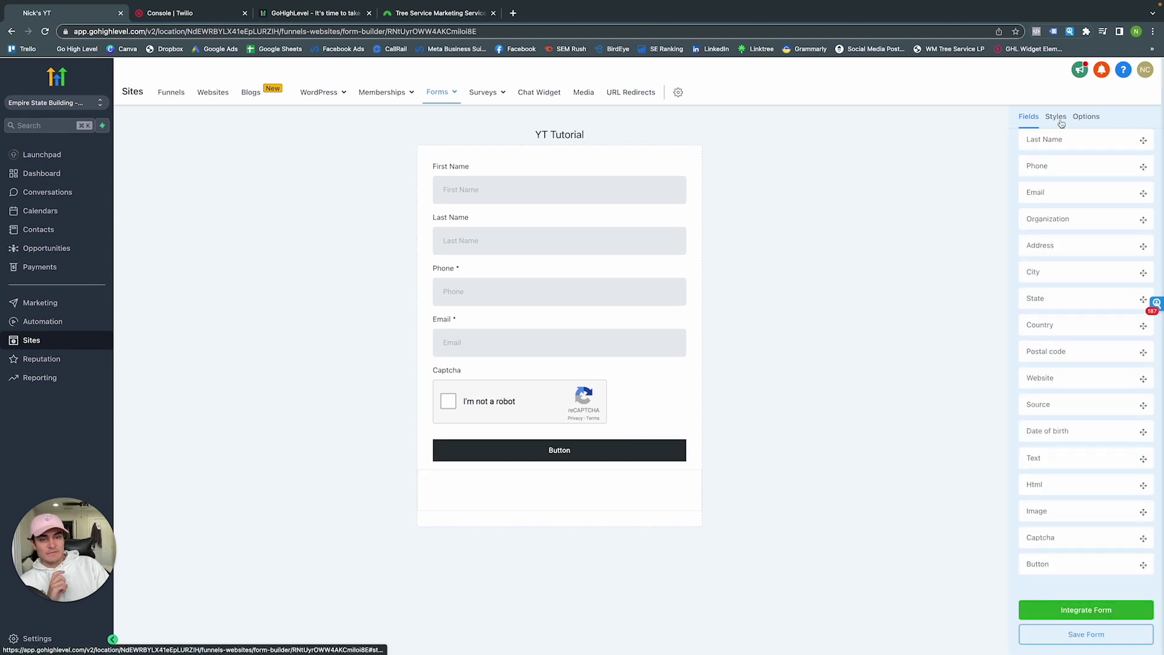
{"action": "left_click", "coordinate": [636, 345]}
{"action": "left_click", "coordinate": [850, 271]}
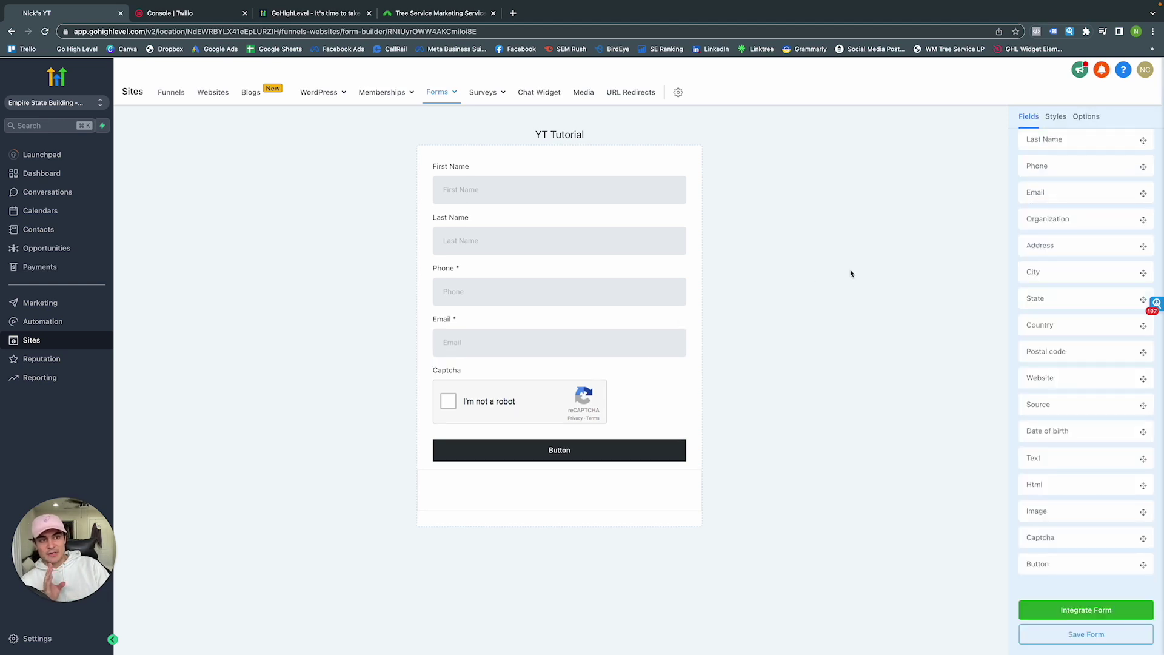
{"action": "scroll", "coordinate": [1081, 358], "scroll_direction": "up", "scroll_amount": 3}
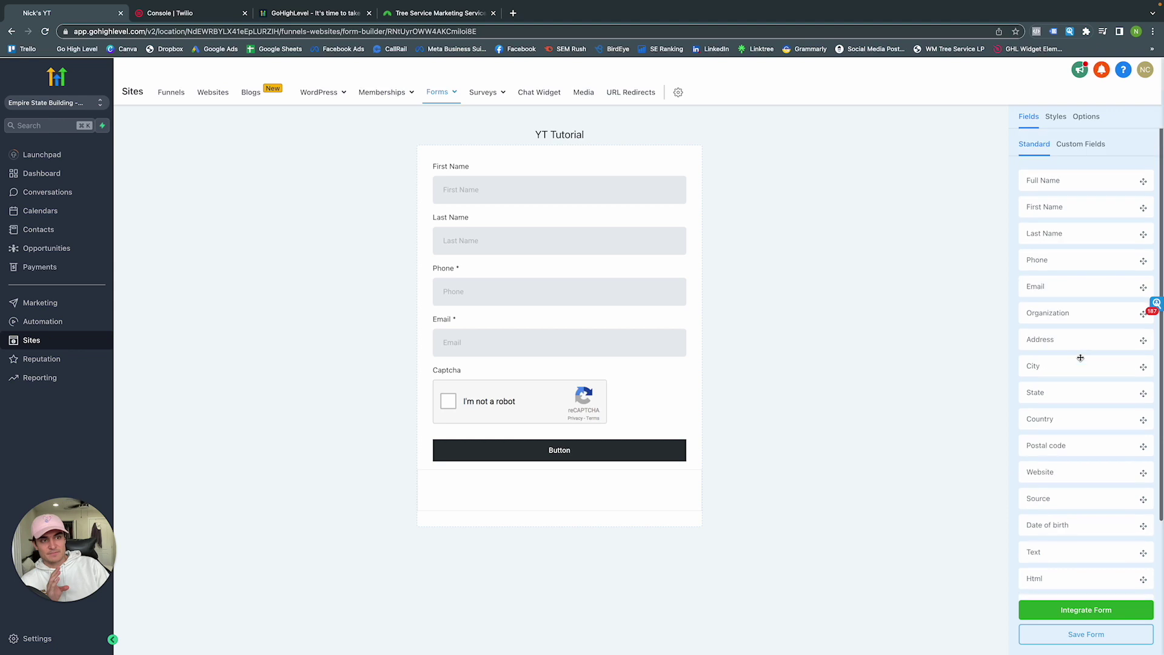
Start a new Single Line custom field from the Custom Fields list
{"action": "left_click", "coordinate": [1075, 151]}
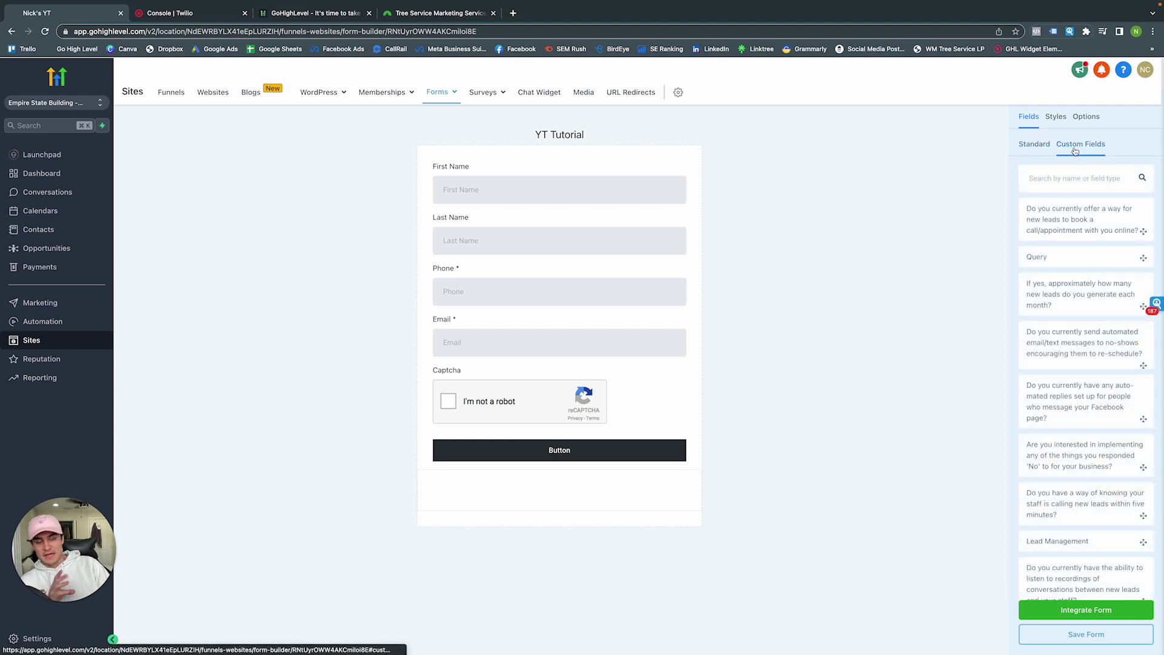
{"action": "scroll", "coordinate": [1067, 409], "scroll_direction": "down", "scroll_amount": 5}
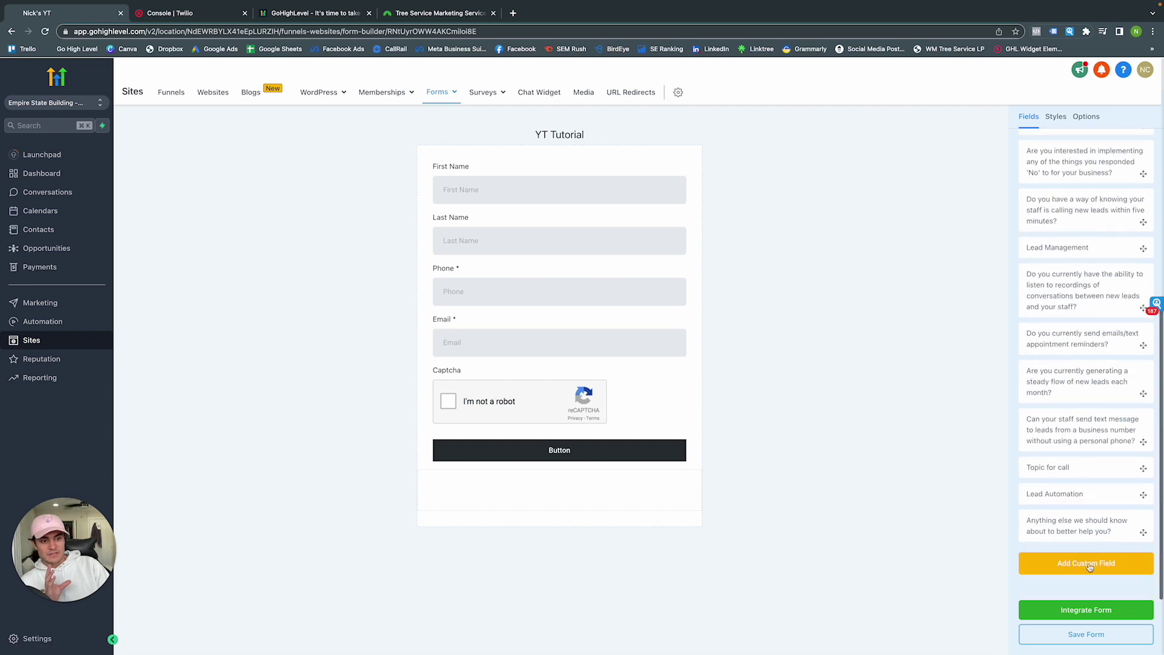
{"action": "left_click", "coordinate": [1088, 570]}
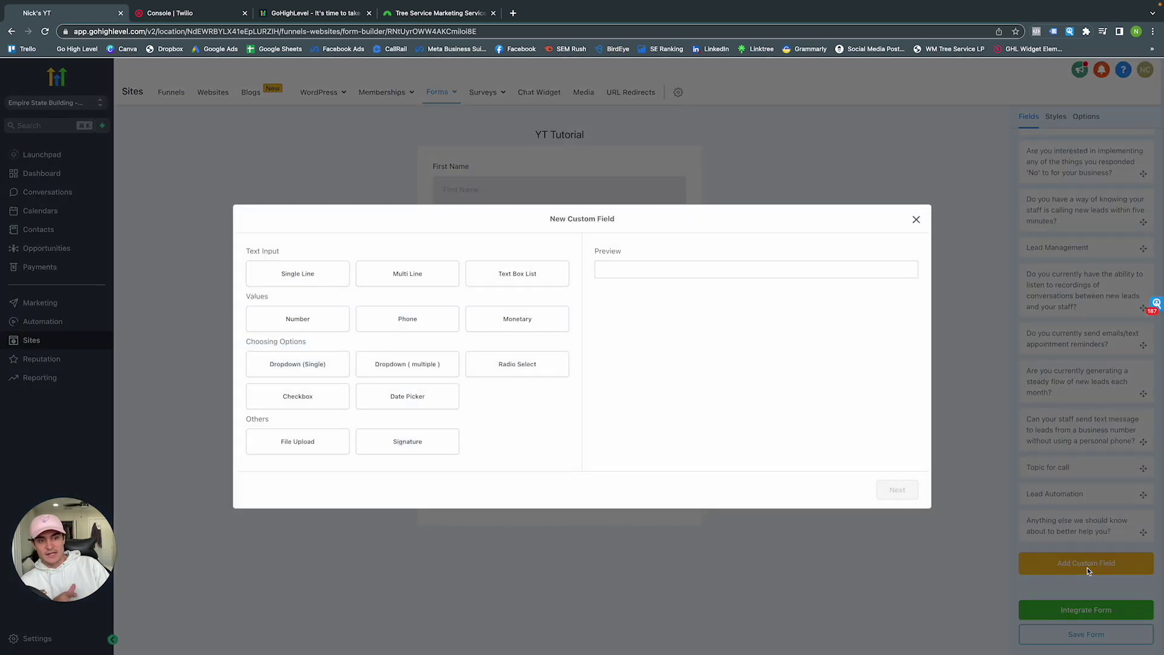
{"action": "left_click", "coordinate": [290, 271]}
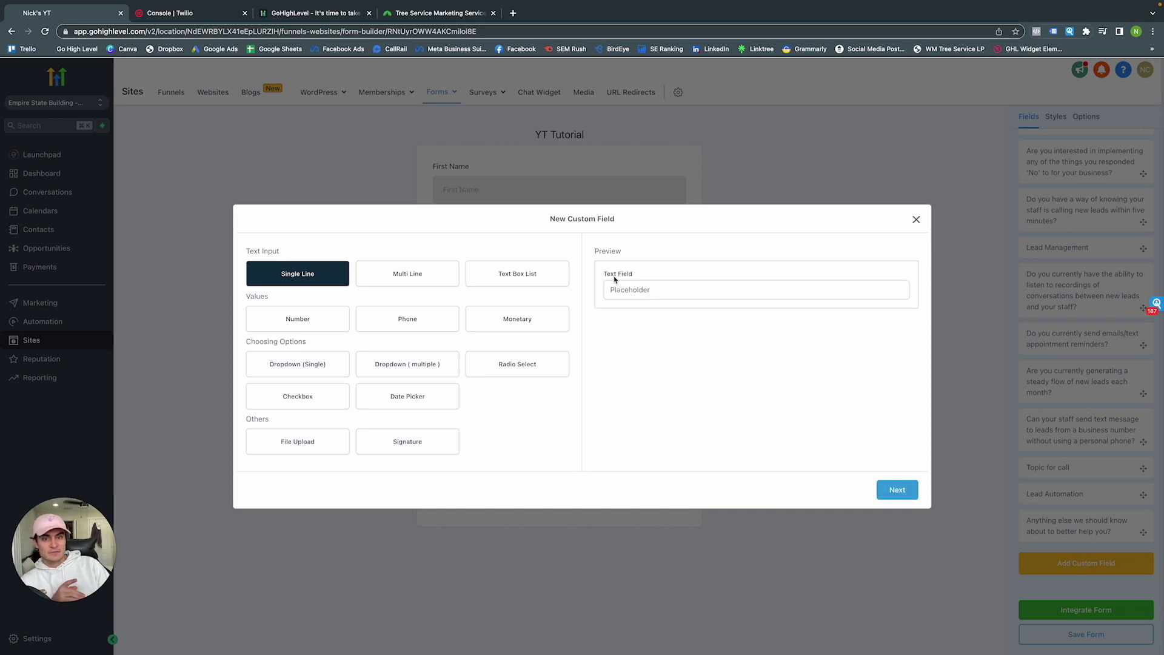
{"action": "left_click", "coordinate": [897, 490]}
Name the custom field 'Comment Field' and use the same text as its placeholder
{"action": "left_click", "coordinate": [347, 323]}
{"action": "type", "text": "Comment"}
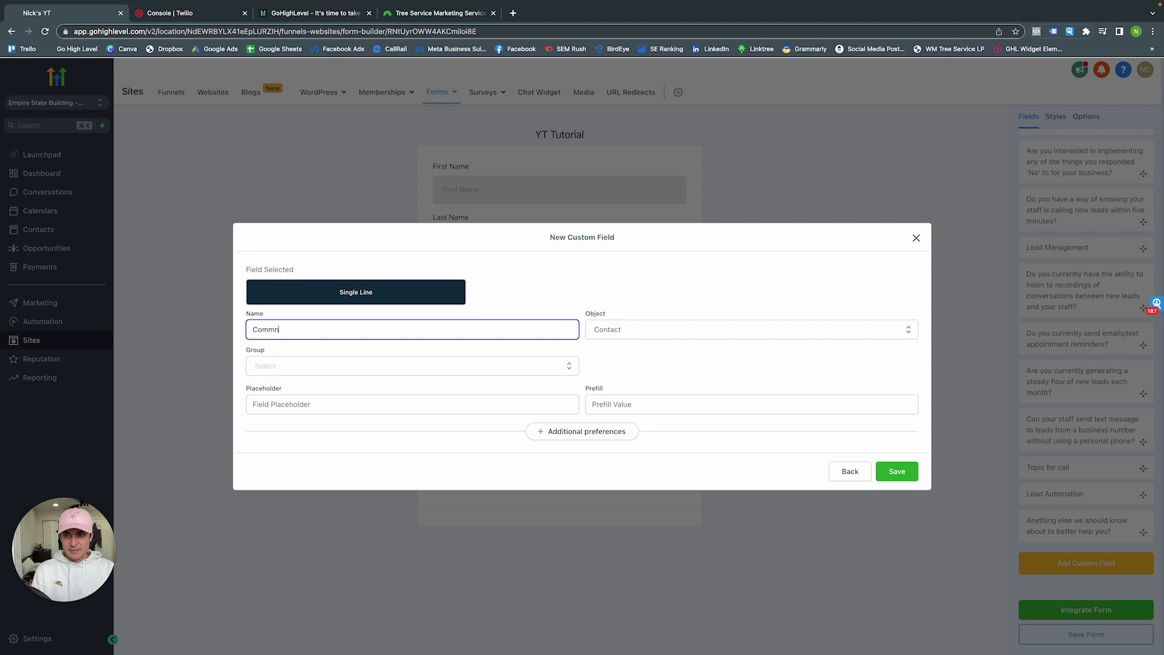
{"action": "type", "text": " Field"}
{"action": "left_click", "coordinate": [339, 407]}
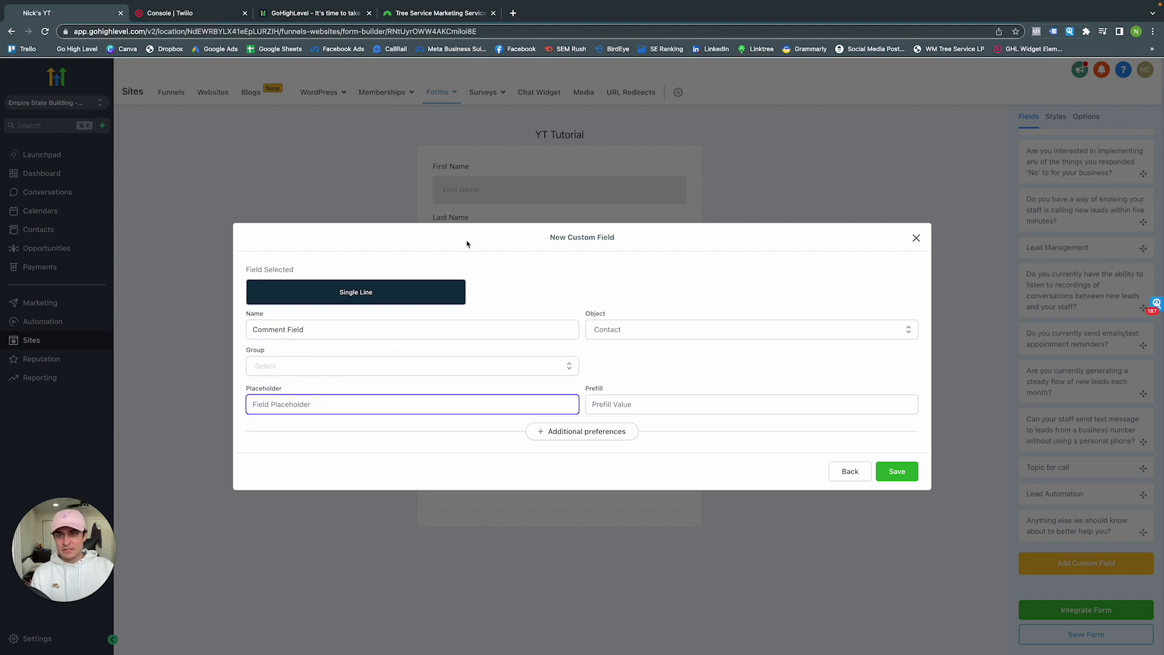
{"action": "left_click", "coordinate": [293, 328]}
{"action": "triple_click", "coordinate": [301, 331]}
{"action": "key", "text": "ctrl+c"}
{"action": "left_click", "coordinate": [307, 405]}
{"action": "key", "text": "ctrl+v"}
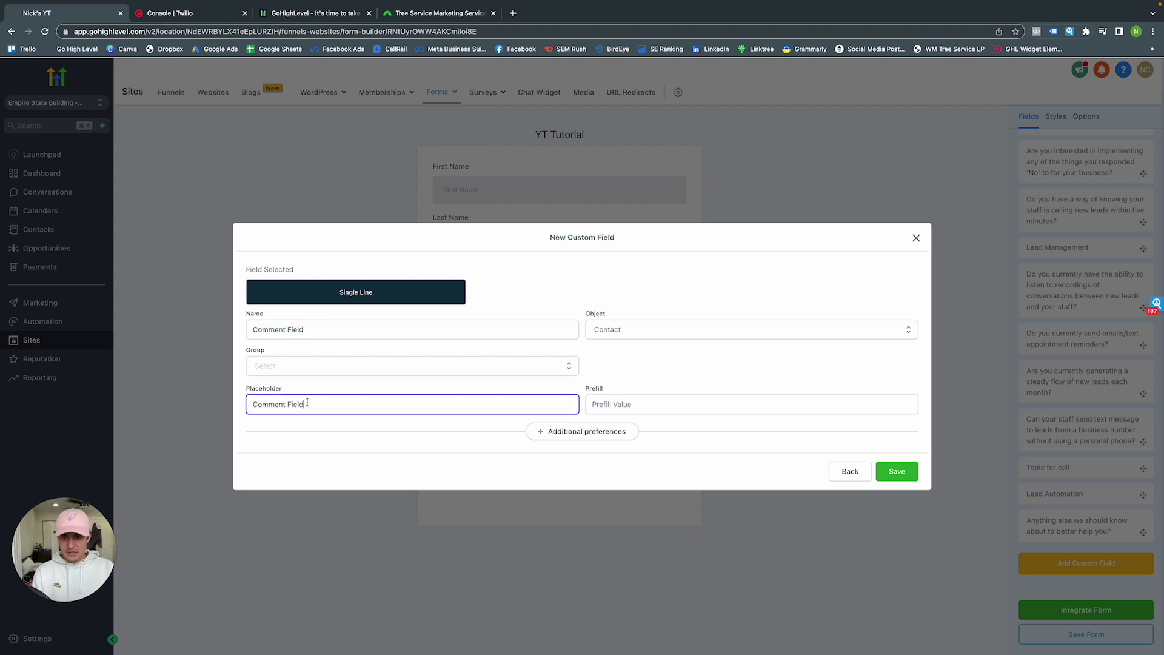
Assign the field to the Contact group and save it
{"action": "left_click", "coordinate": [890, 471]}
{"action": "left_click", "coordinate": [434, 360]}
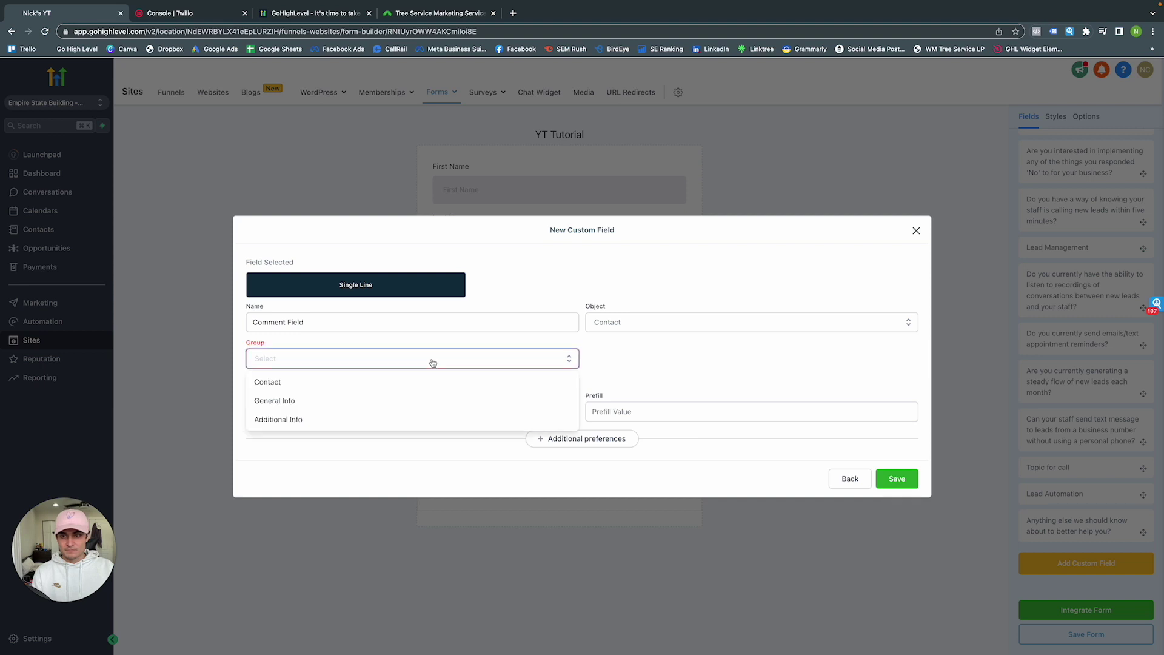
{"action": "left_click", "coordinate": [306, 385]}
{"action": "left_click", "coordinate": [899, 473]}
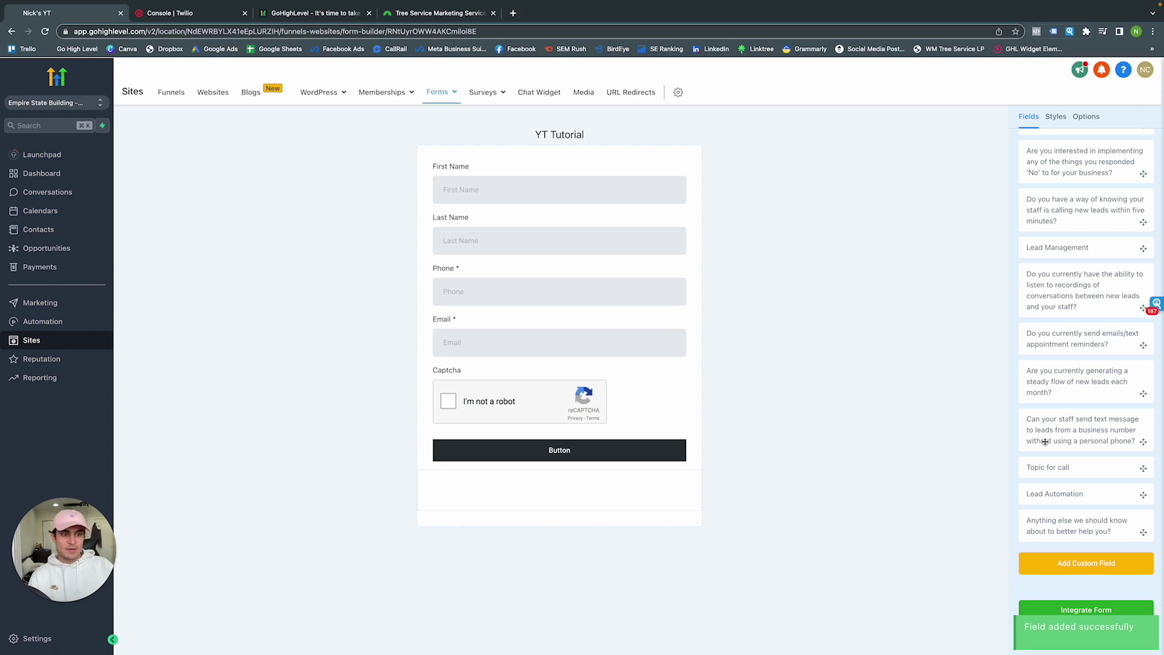
Search custom fields for 'comm', place Comment Field below Email, and save the form
{"action": "scroll", "coordinate": [1055, 433], "scroll_direction": "up", "scroll_amount": 5}
{"action": "scroll", "coordinate": [1080, 297], "scroll_direction": "down", "scroll_amount": 5}
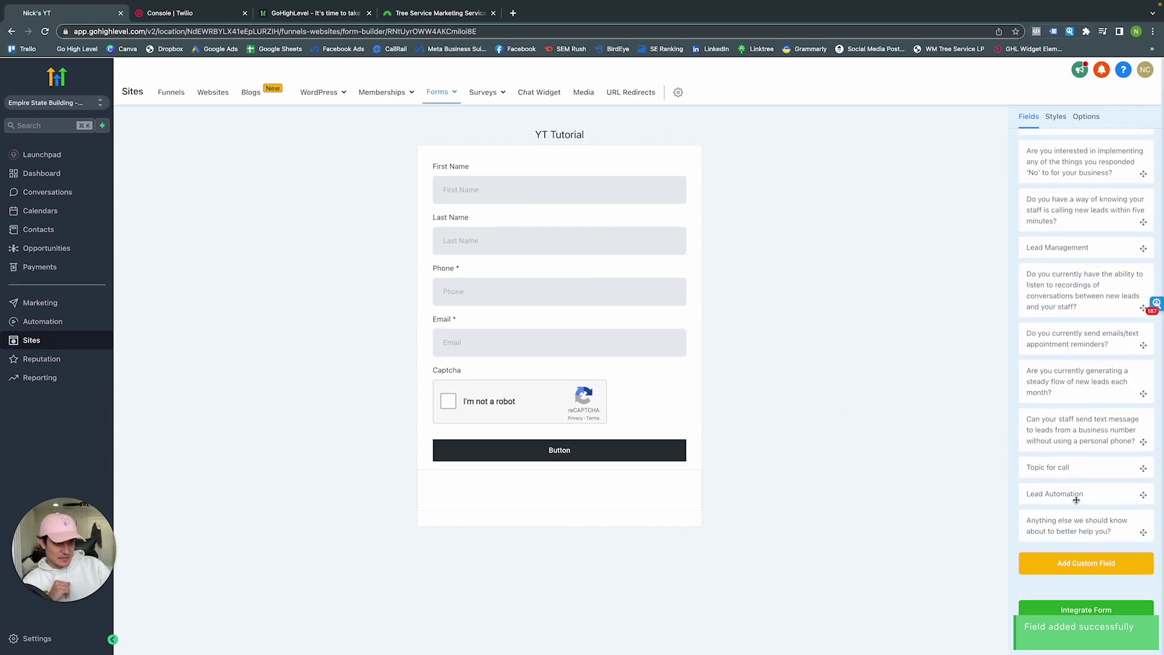
{"action": "scroll", "coordinate": [1074, 389], "scroll_direction": "up", "scroll_amount": 5}
{"action": "left_click", "coordinate": [1055, 184]}
{"action": "type", "text": "comm"}
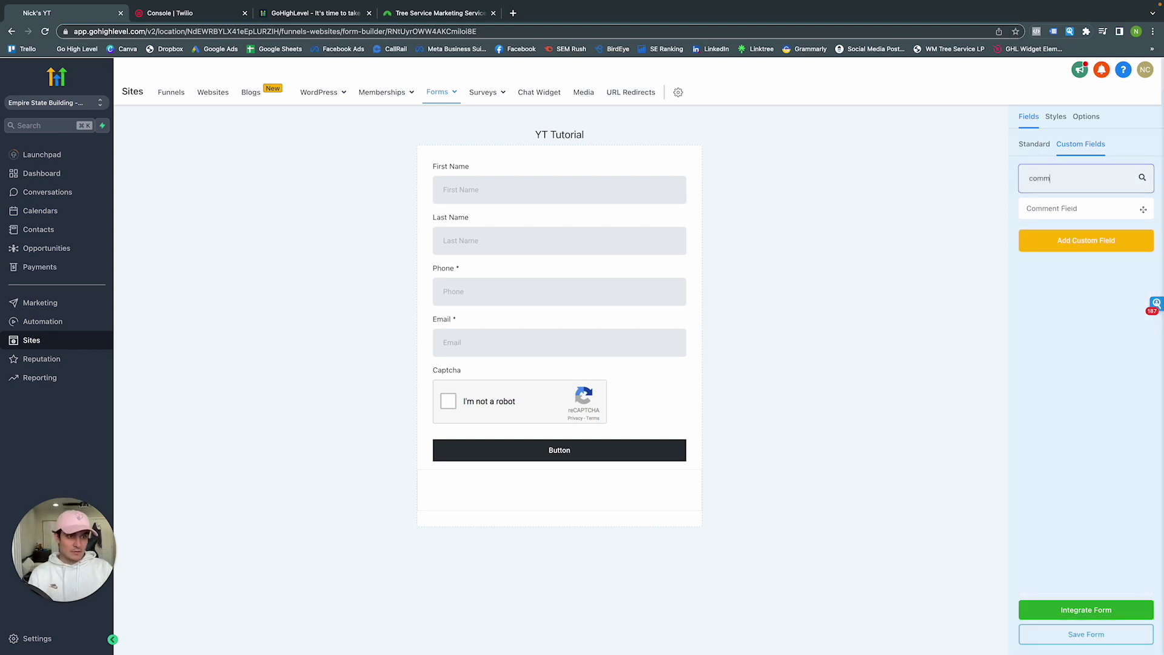
{"action": "left_click_drag", "start_coordinate": [1143, 209], "coordinate": [588, 378]}
{"action": "left_click", "coordinate": [576, 392]}
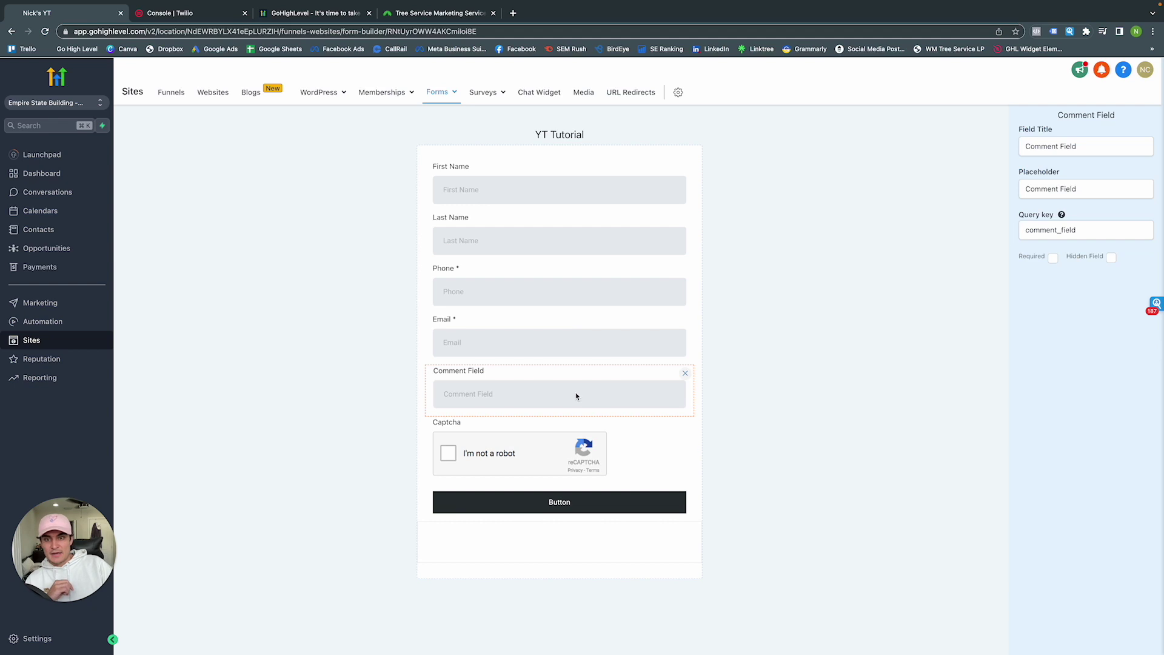
{"action": "left_click", "coordinate": [907, 353]}
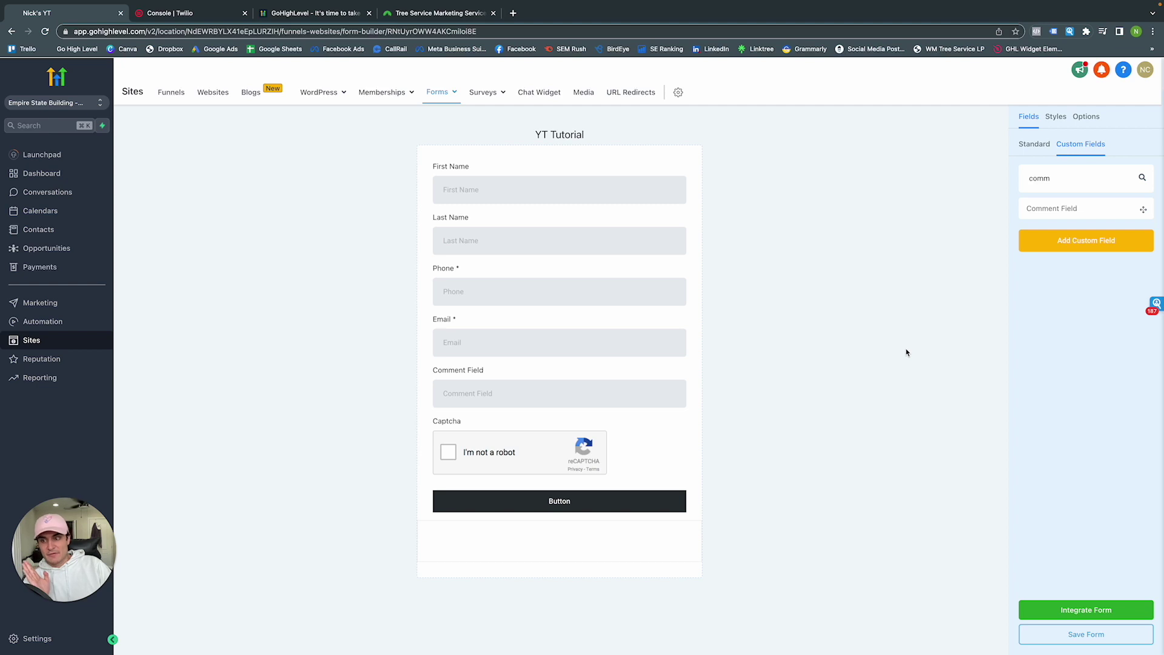
{"action": "left_click", "coordinate": [1074, 635]}
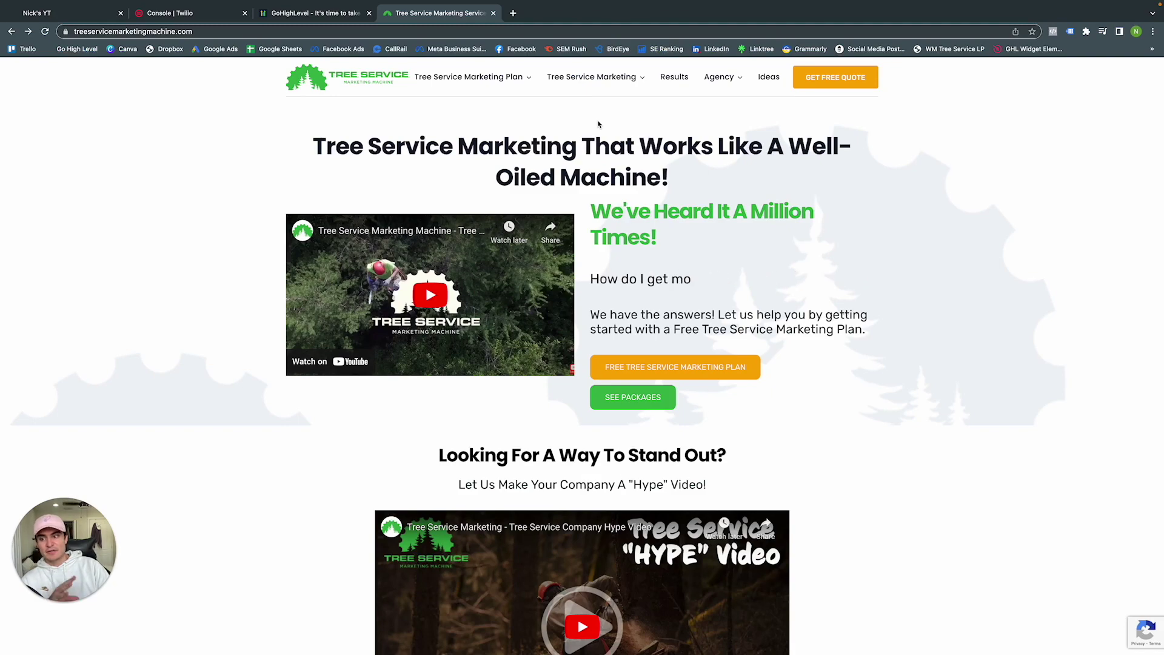
{"action": "scroll", "coordinate": [598, 124], "scroll_direction": "down", "scroll_amount": 20}
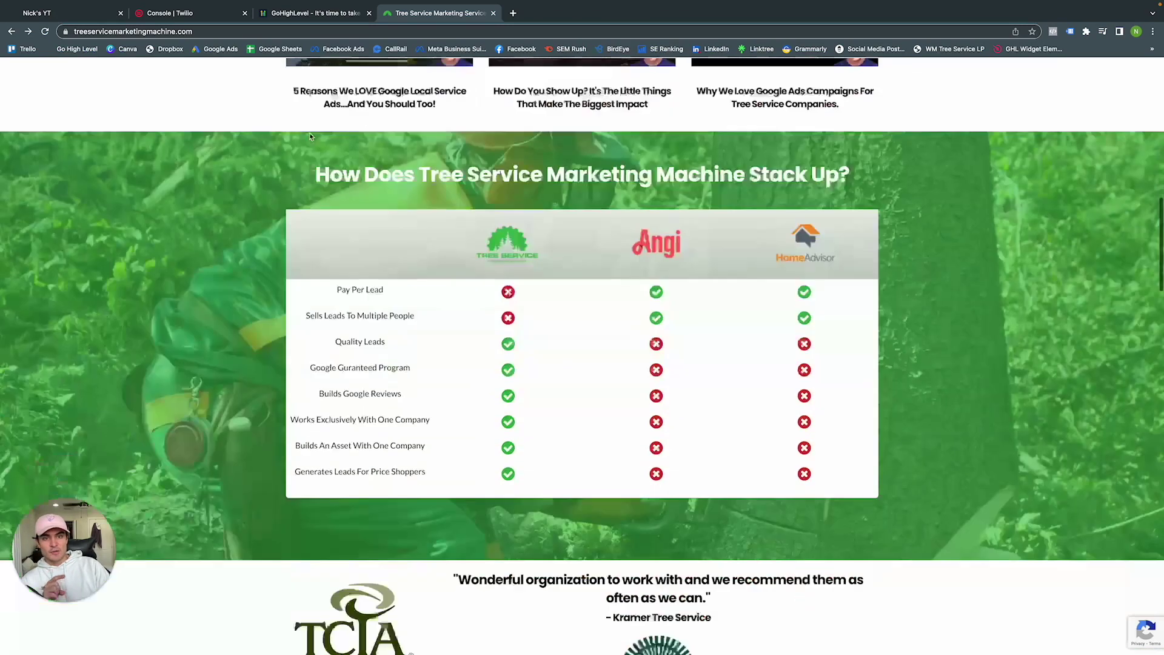
{"action": "scroll", "coordinate": [310, 136], "scroll_direction": "down", "scroll_amount": 14}
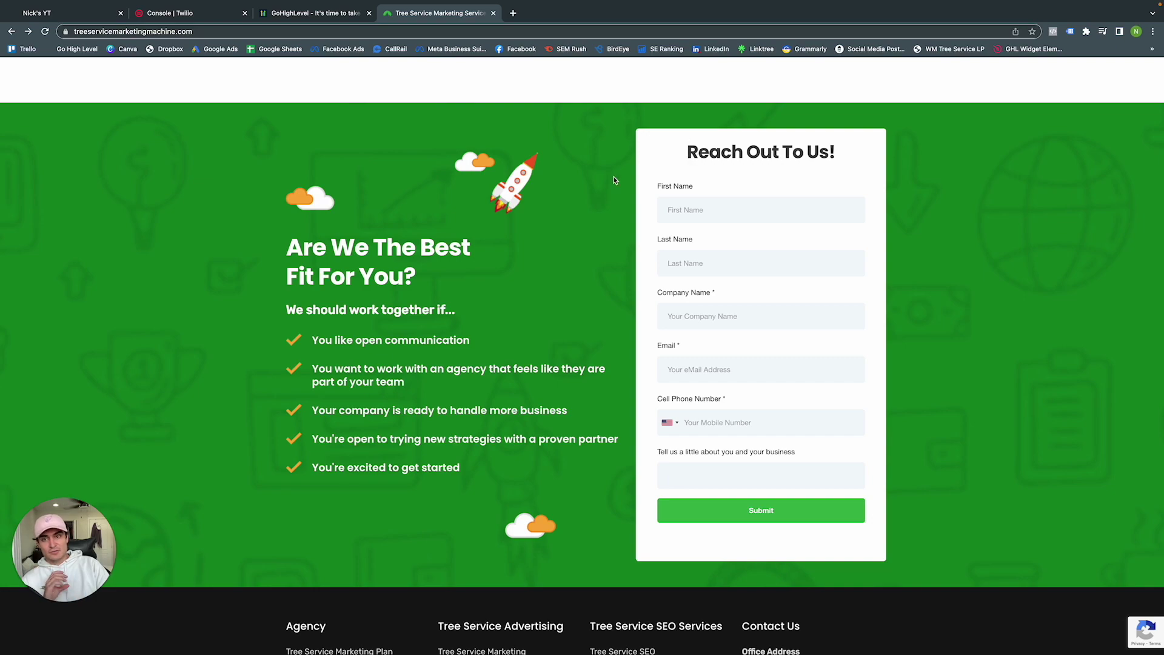
{"action": "scroll", "coordinate": [614, 180], "scroll_direction": "down", "scroll_amount": 1}
{"action": "scroll", "coordinate": [615, 181], "scroll_direction": "up", "scroll_amount": 20}
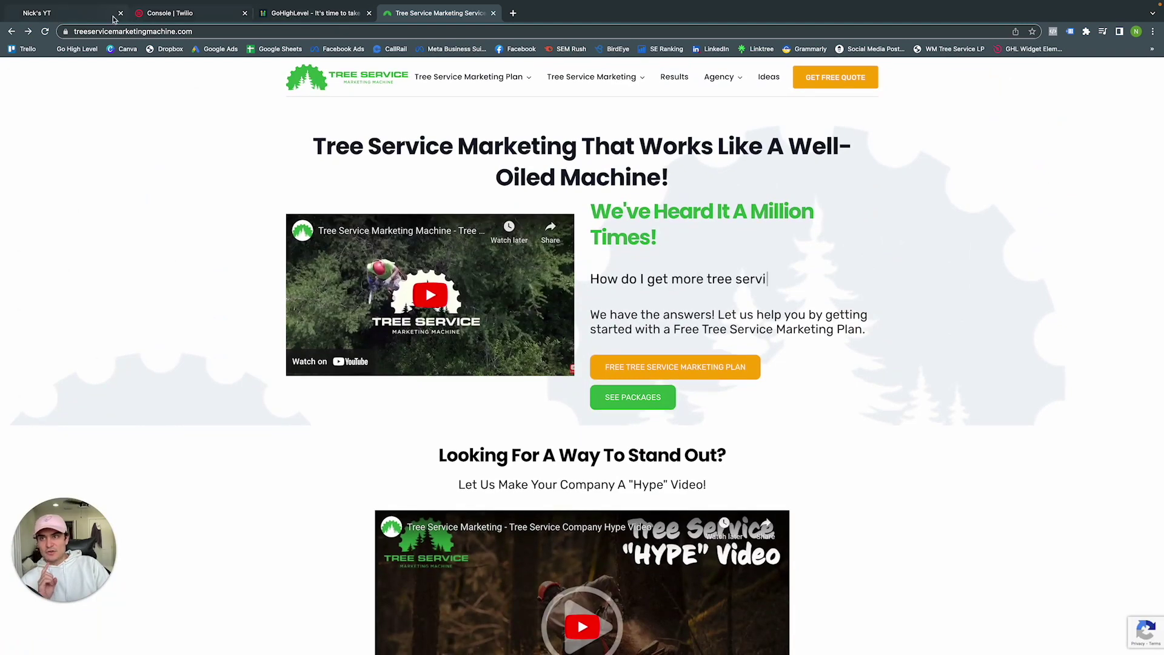
{"action": "left_click", "coordinate": [291, 14]}
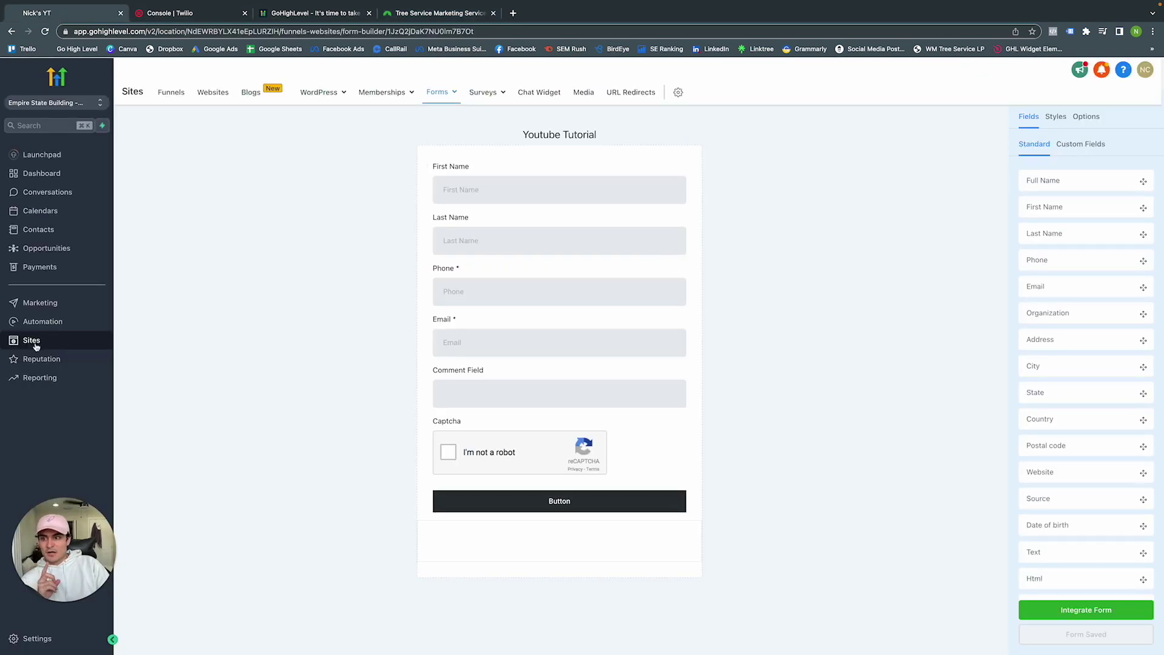
Open Marketing, view Settings > Integrations, then go back to the Social Planner page
{"action": "left_click", "coordinate": [37, 303]}
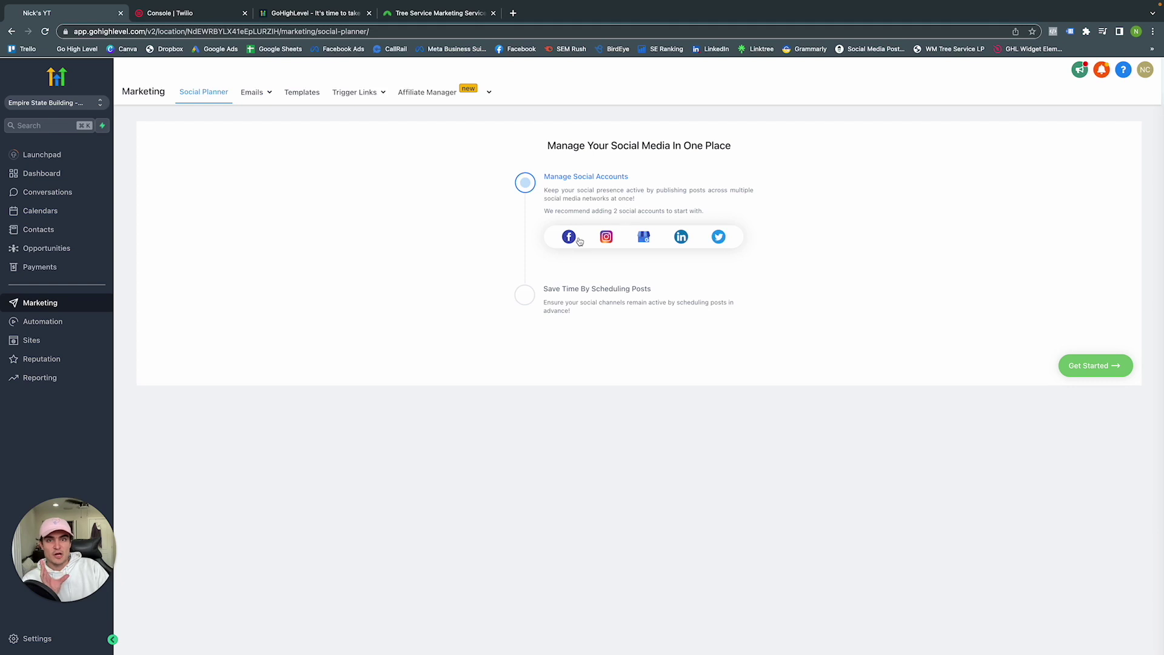
{"action": "left_click", "coordinate": [35, 639]}
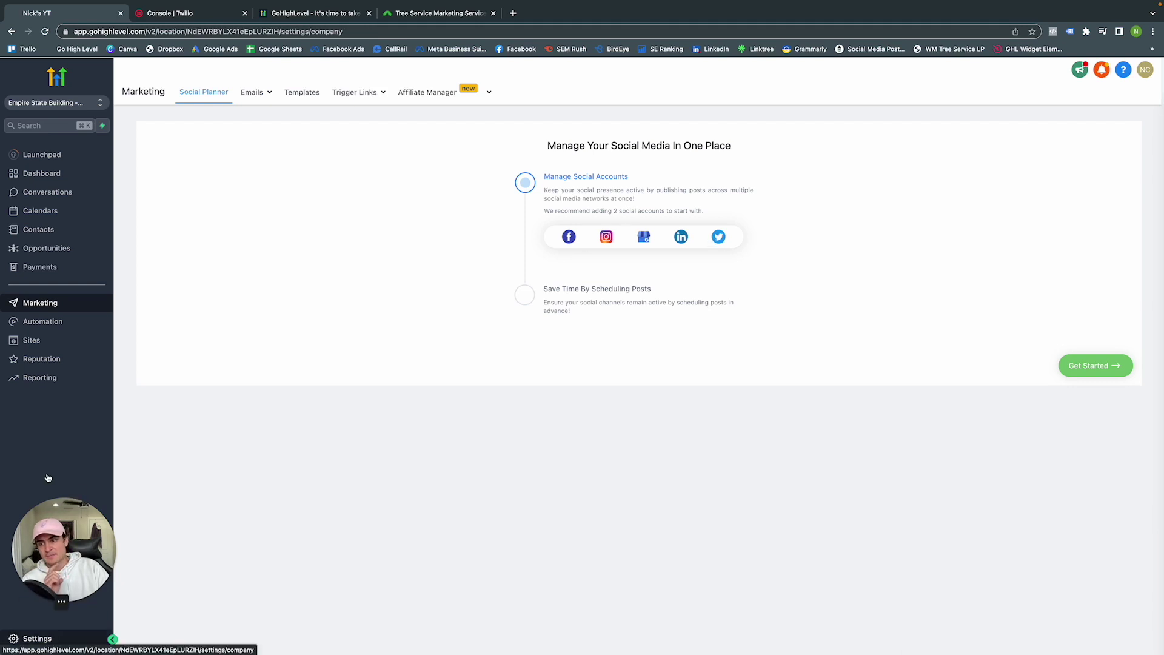
{"action": "left_click", "coordinate": [29, 459]}
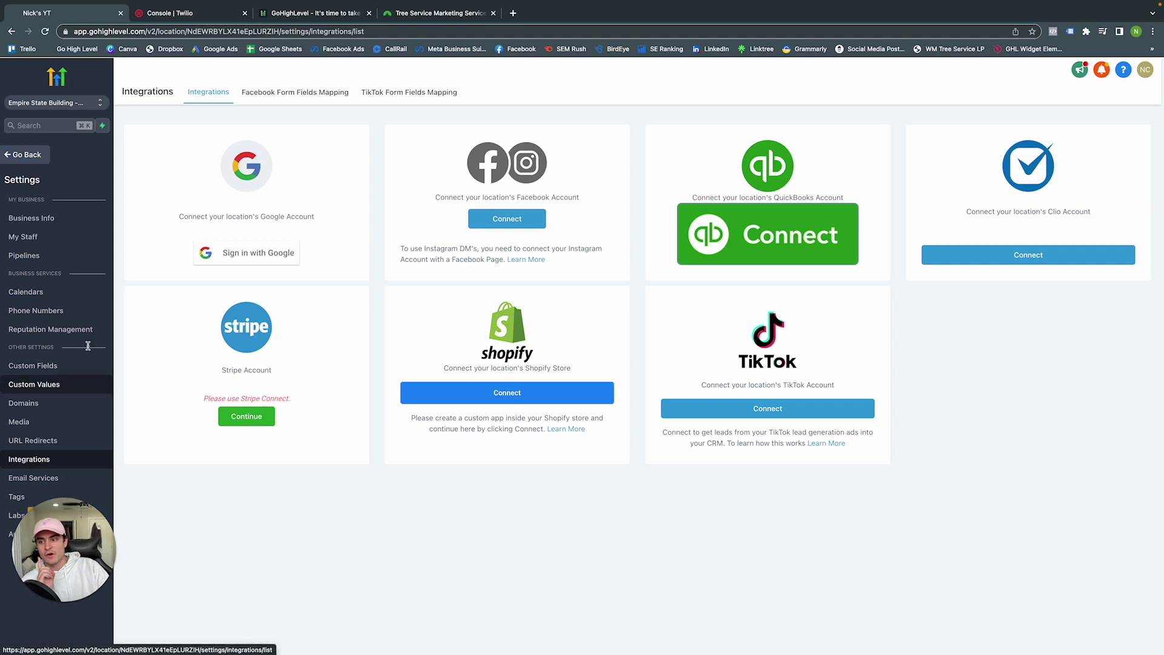
{"action": "left_click", "coordinate": [19, 158]}
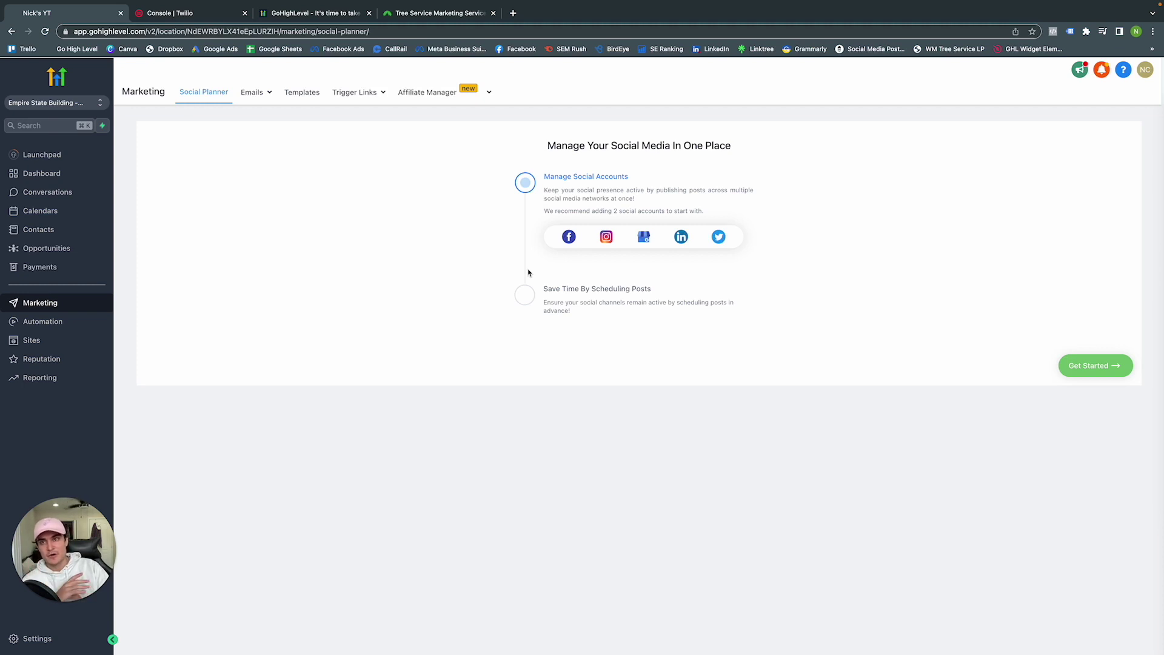
{"action": "mouse_move", "coordinate": [255, 100]}
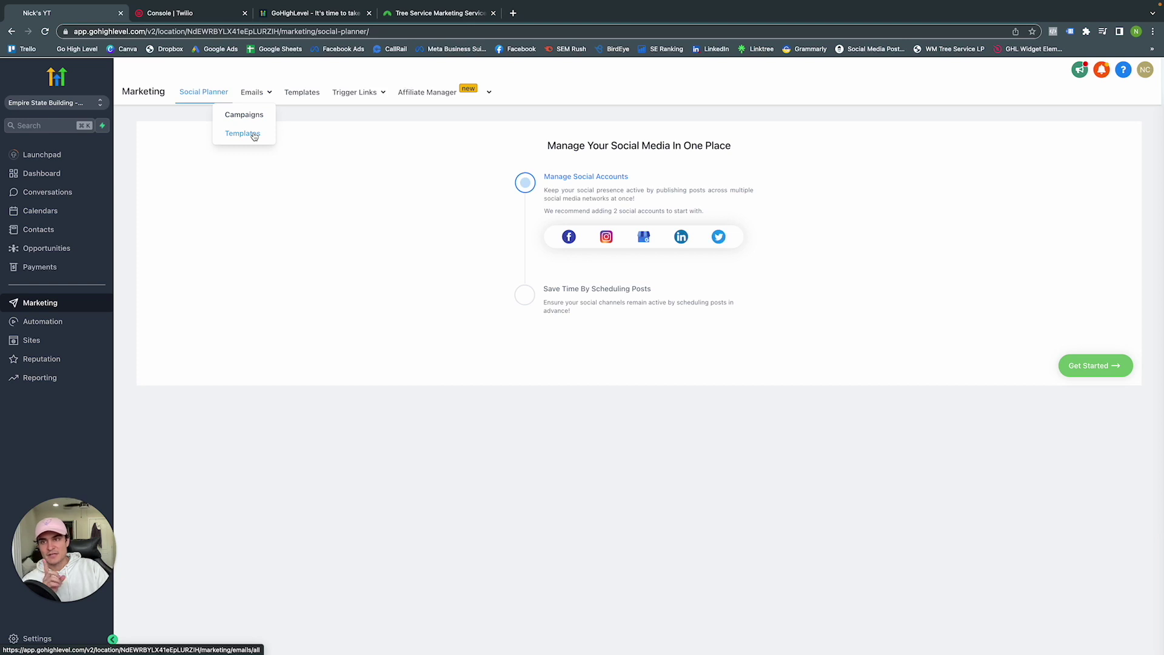
Start a new blank email template in the Design Editor
{"action": "left_click", "coordinate": [254, 135]}
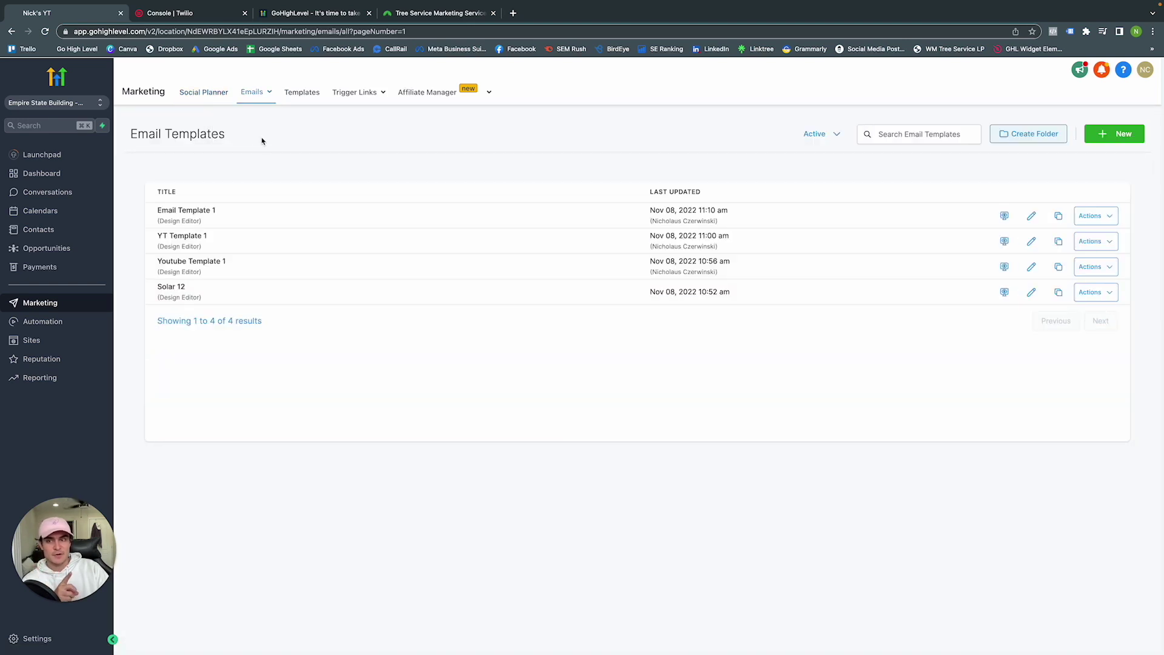
{"action": "left_click", "coordinate": [1113, 135]}
{"action": "left_click", "coordinate": [996, 228]}
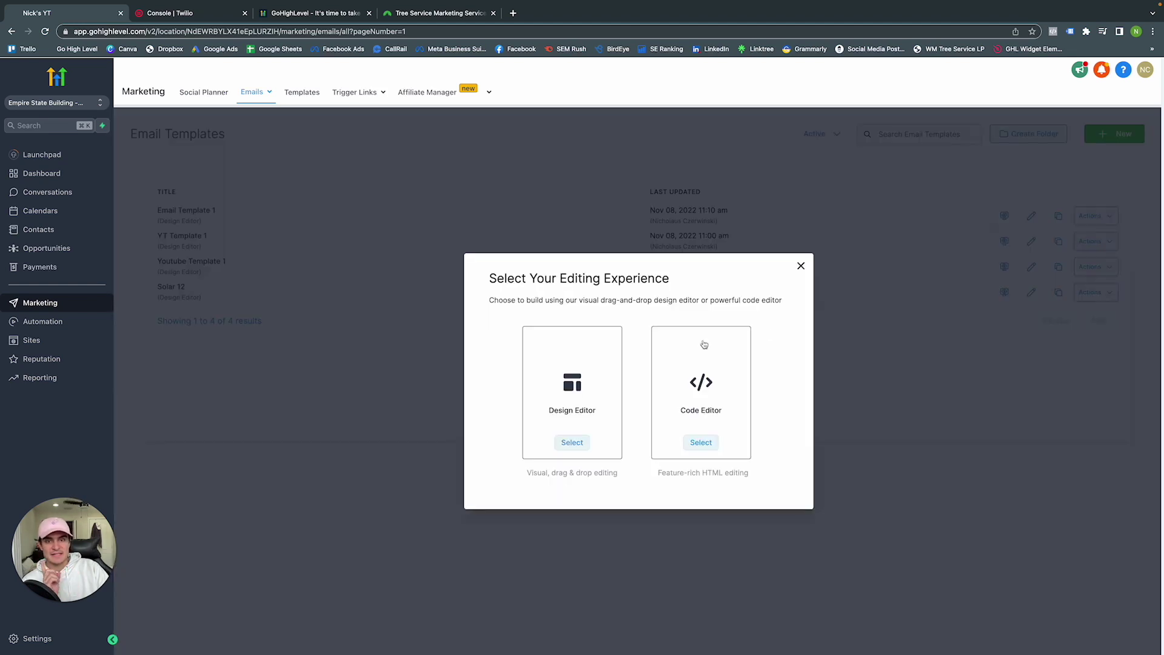
{"action": "left_click", "coordinate": [575, 375]}
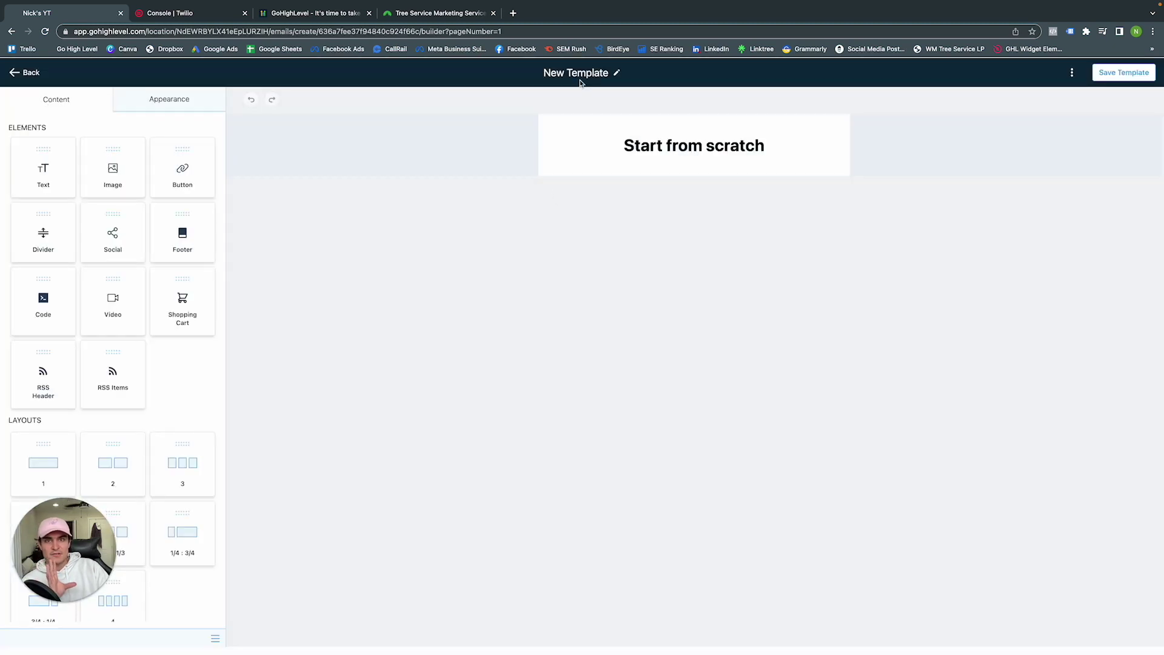
Rename the new email template to 'Example 1'
{"action": "double_click", "coordinate": [579, 74]}
{"action": "left_click", "coordinate": [580, 74]}
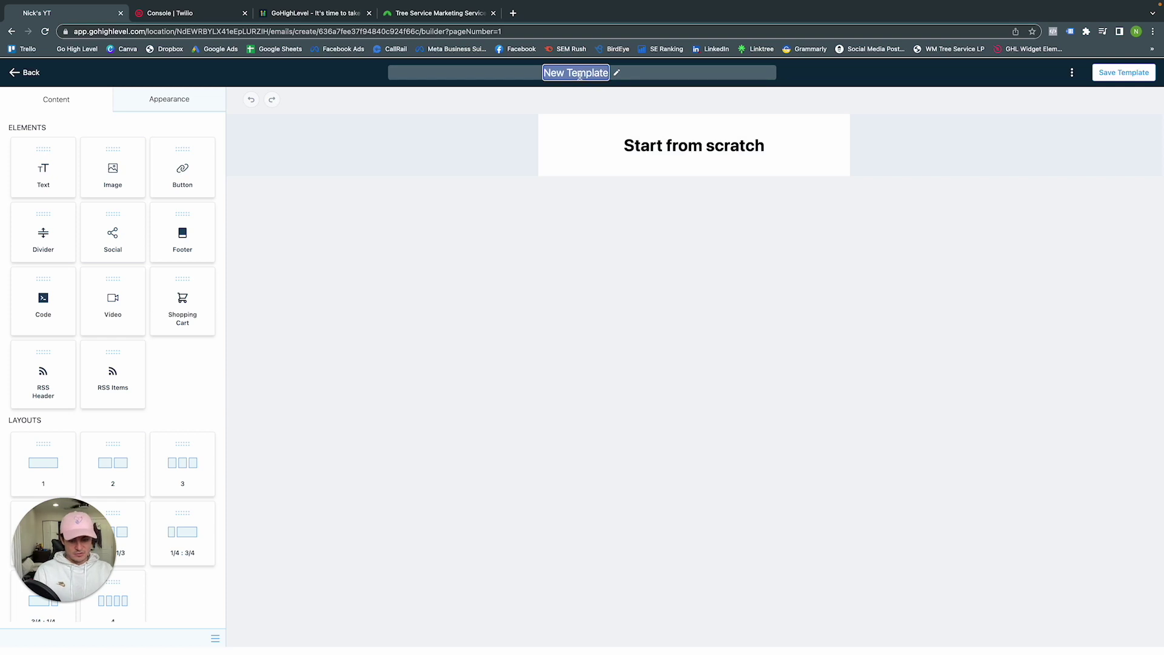
{"action": "type", "text": "Example 1"}
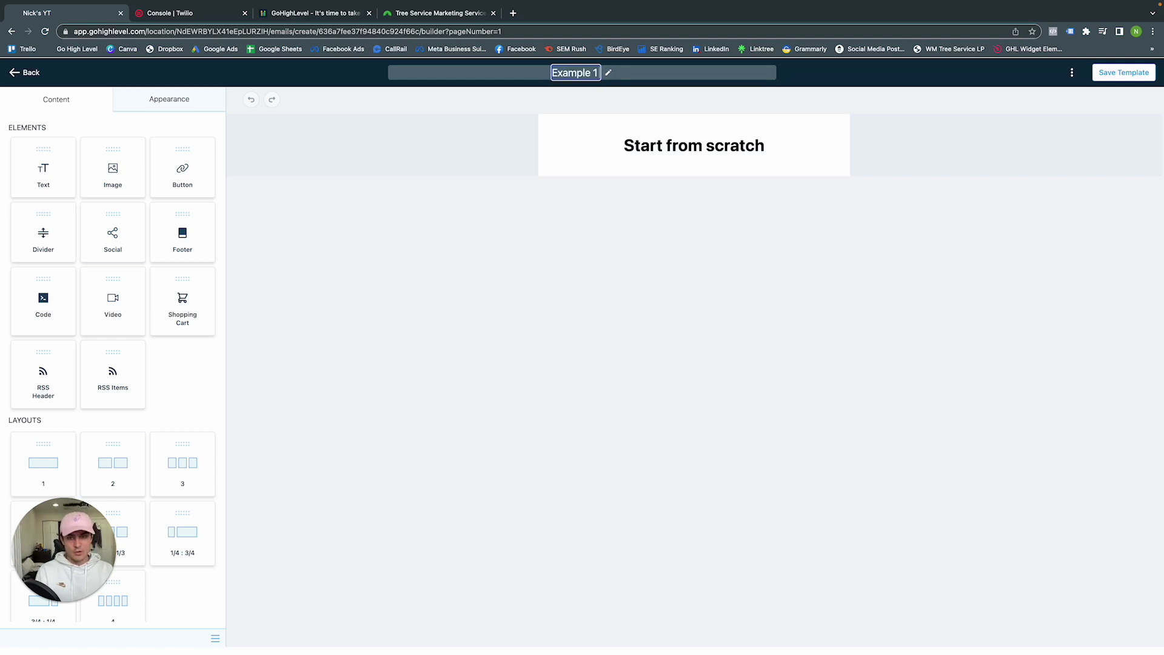
{"action": "key", "text": "Return"}
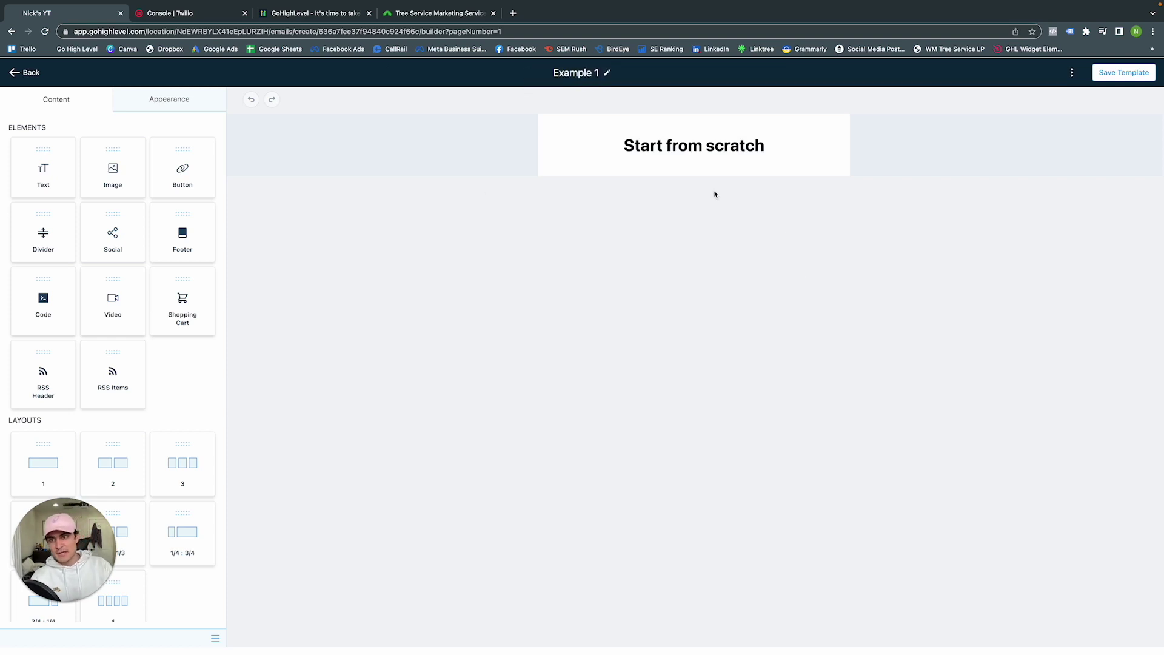
Add image, text, button and footer blocks, then save and return to the templates list
{"action": "left_click_drag", "start_coordinate": [113, 179], "coordinate": [681, 162]}
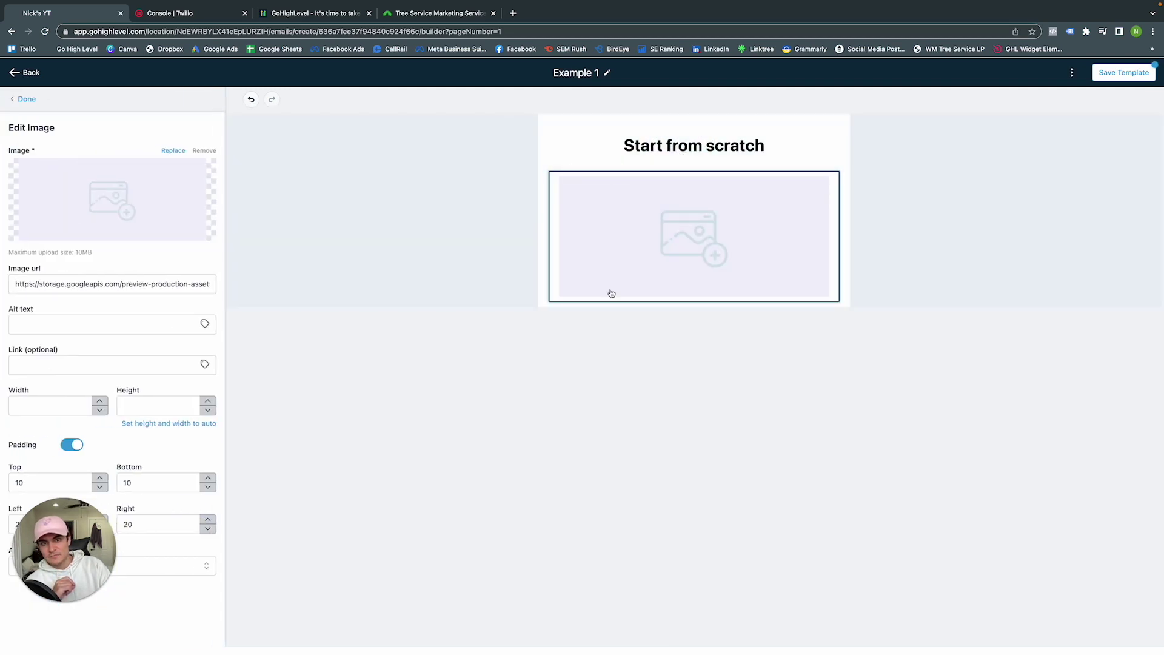
{"action": "mouse_move", "coordinate": [115, 201]}
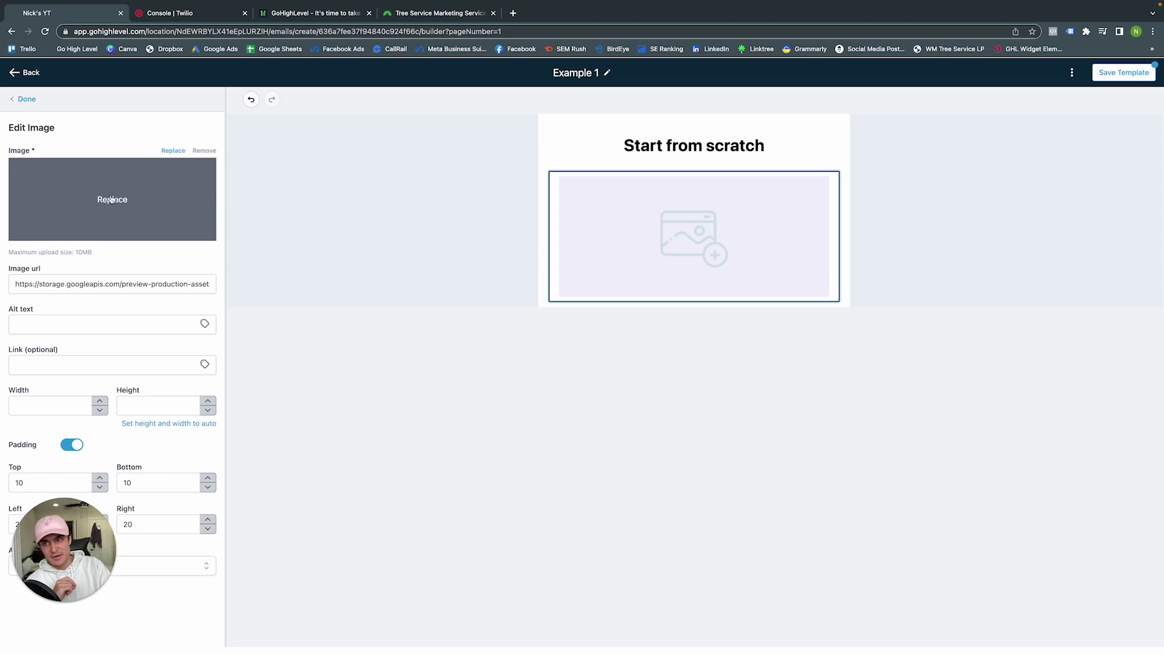
{"action": "left_click", "coordinate": [23, 103]}
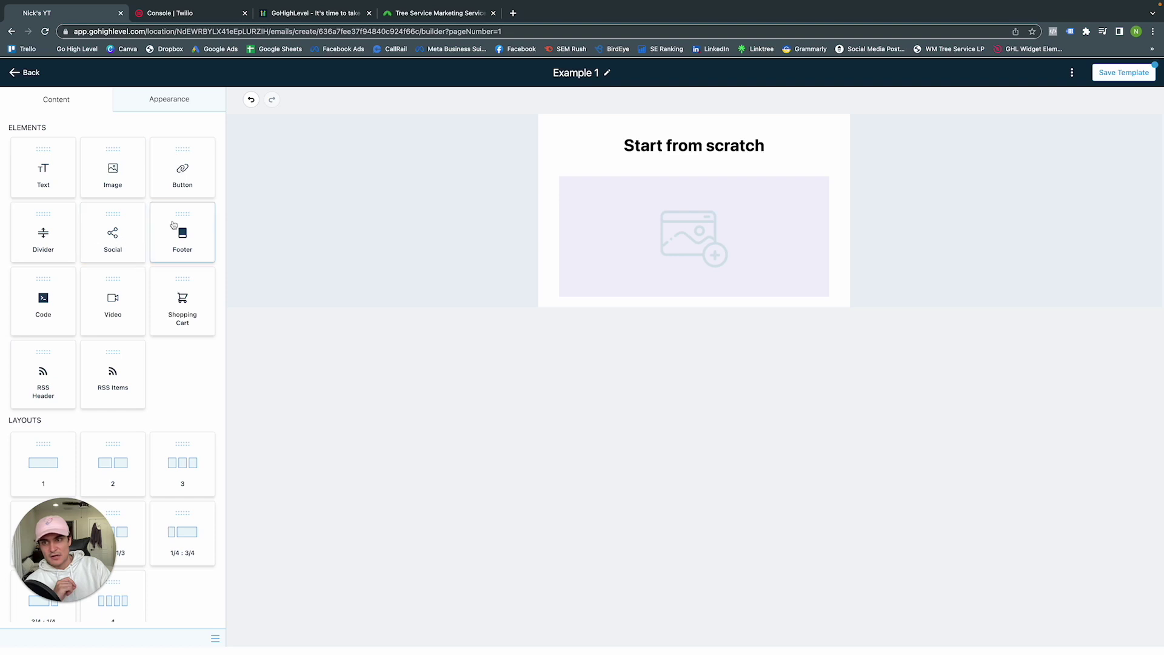
{"action": "left_click_drag", "start_coordinate": [45, 173], "coordinate": [675, 298]}
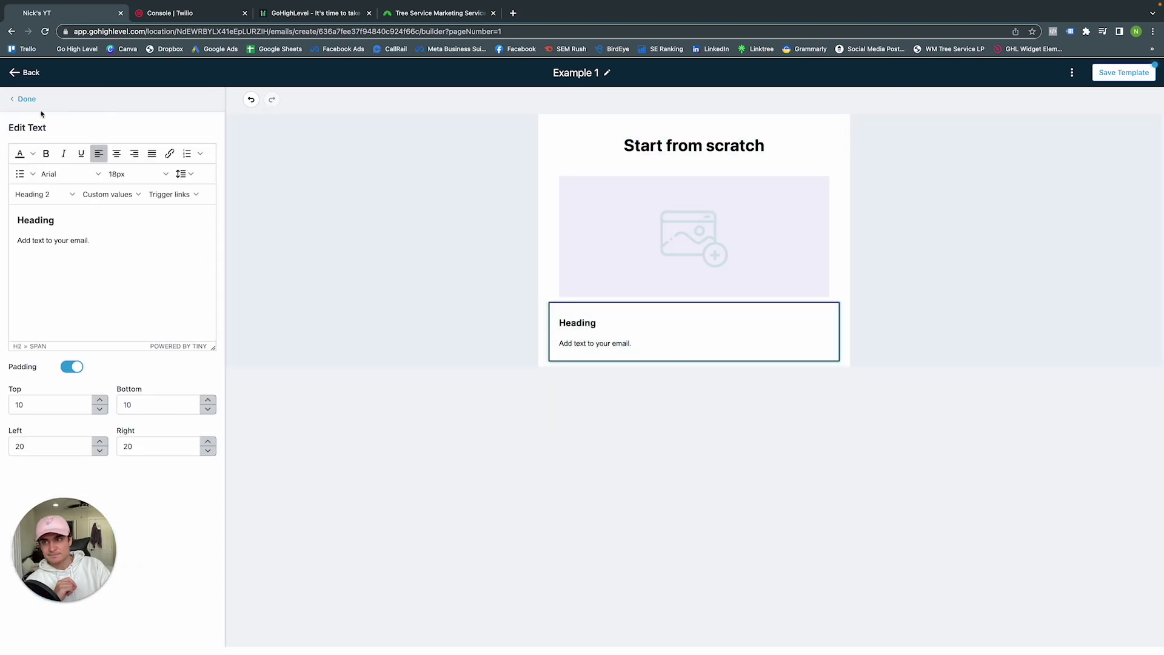
{"action": "left_click", "coordinate": [27, 104]}
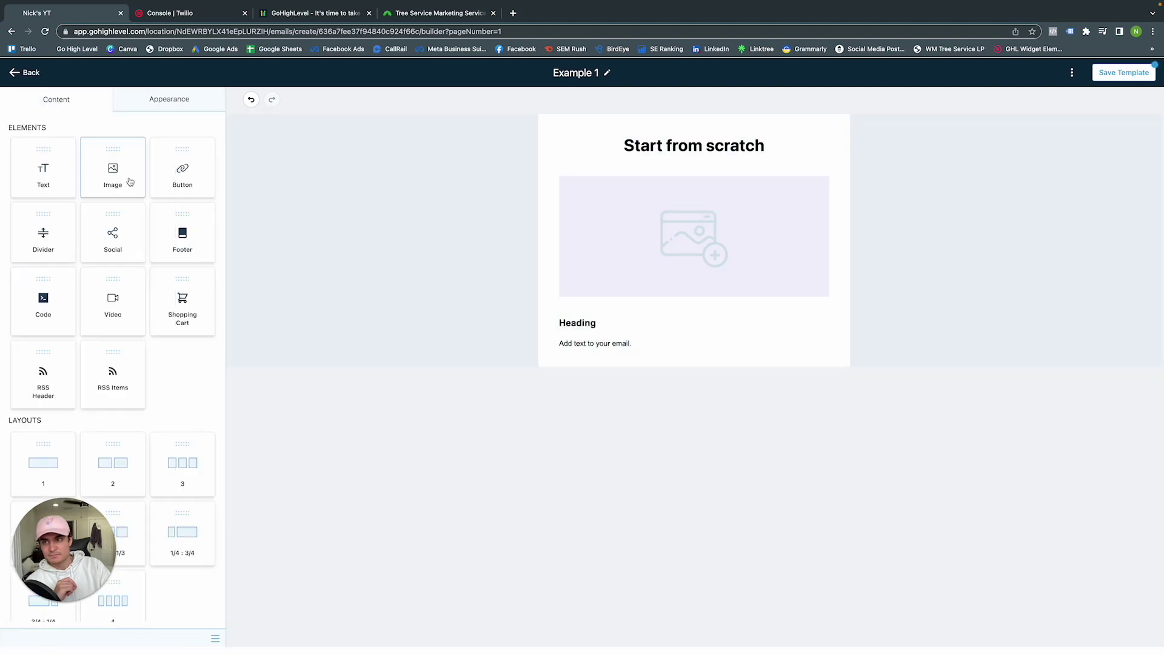
{"action": "left_click_drag", "start_coordinate": [178, 181], "coordinate": [608, 370]}
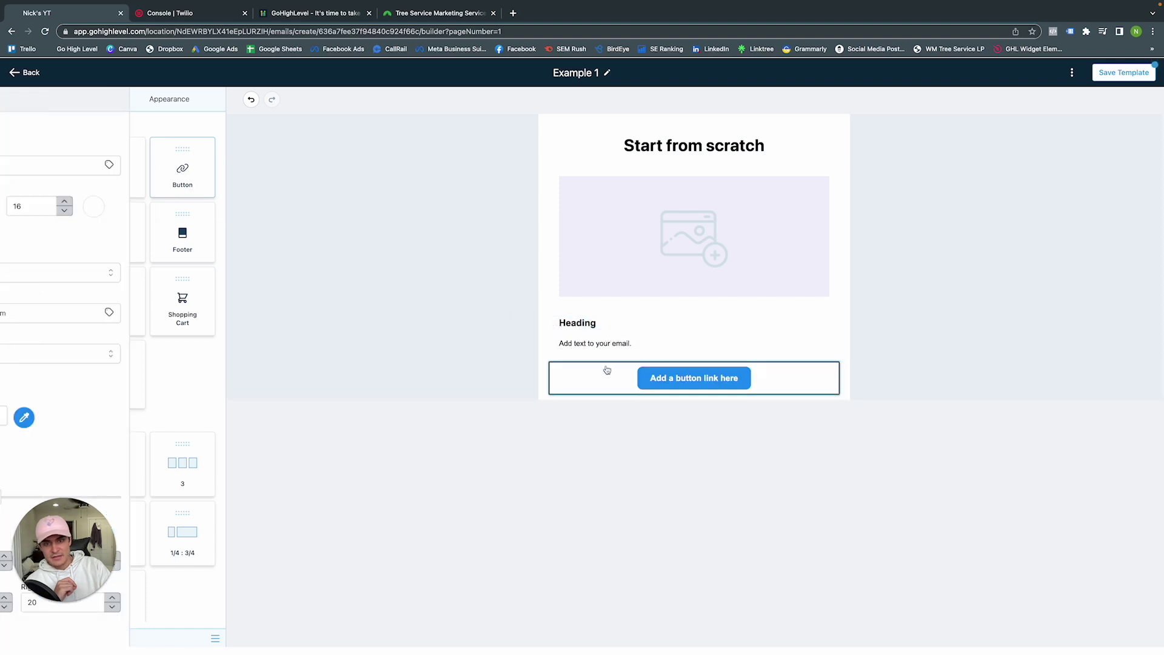
{"action": "left_click", "coordinate": [27, 100]}
{"action": "left_click_drag", "start_coordinate": [189, 236], "coordinate": [604, 409]}
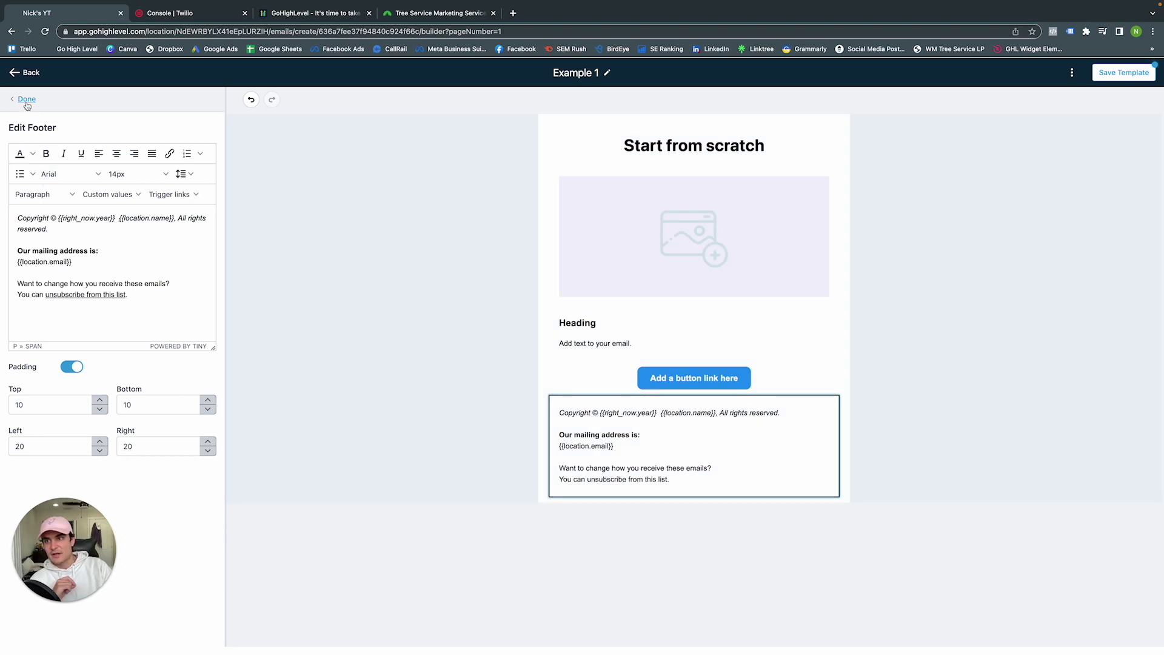
{"action": "left_click", "coordinate": [27, 100]}
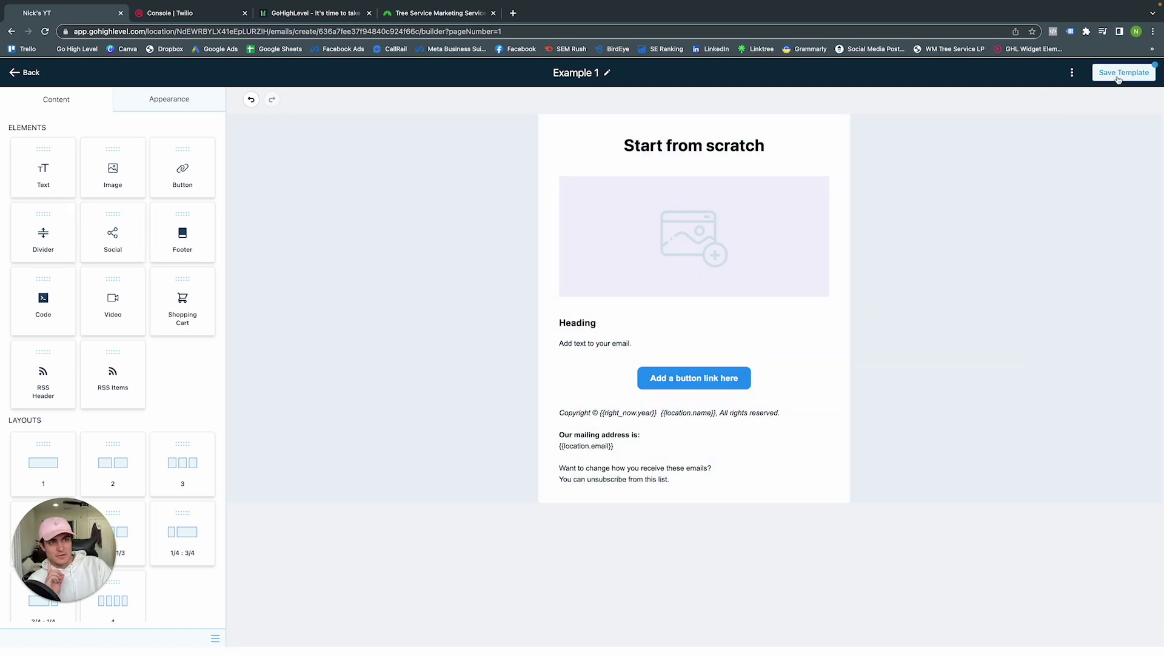
{"action": "left_click", "coordinate": [1119, 77]}
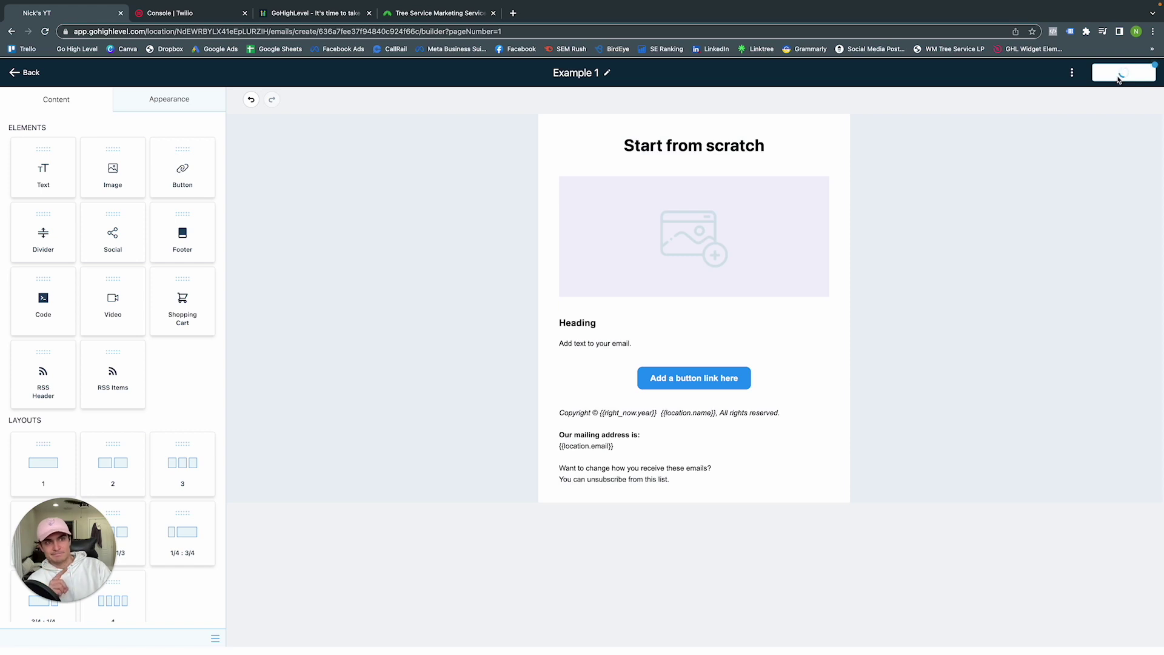
{"action": "left_click", "coordinate": [33, 76]}
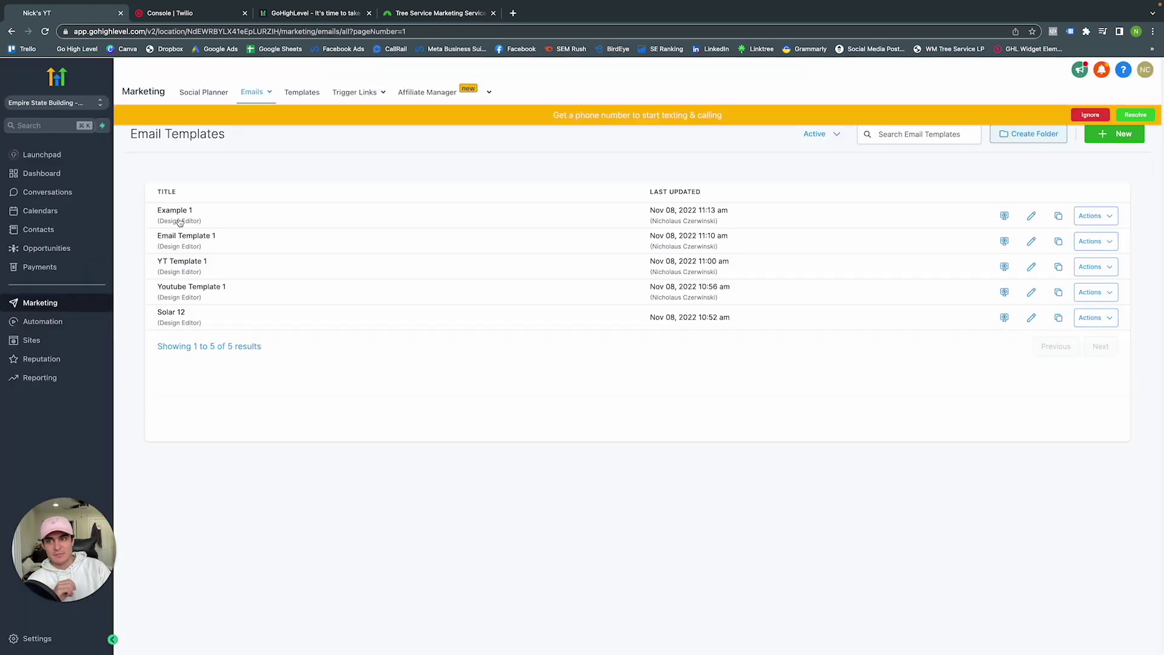
View the Templates and Trigger Links pages, dismiss the phone-number banner, then go to Affiliate Manager
{"action": "left_click", "coordinate": [290, 93]}
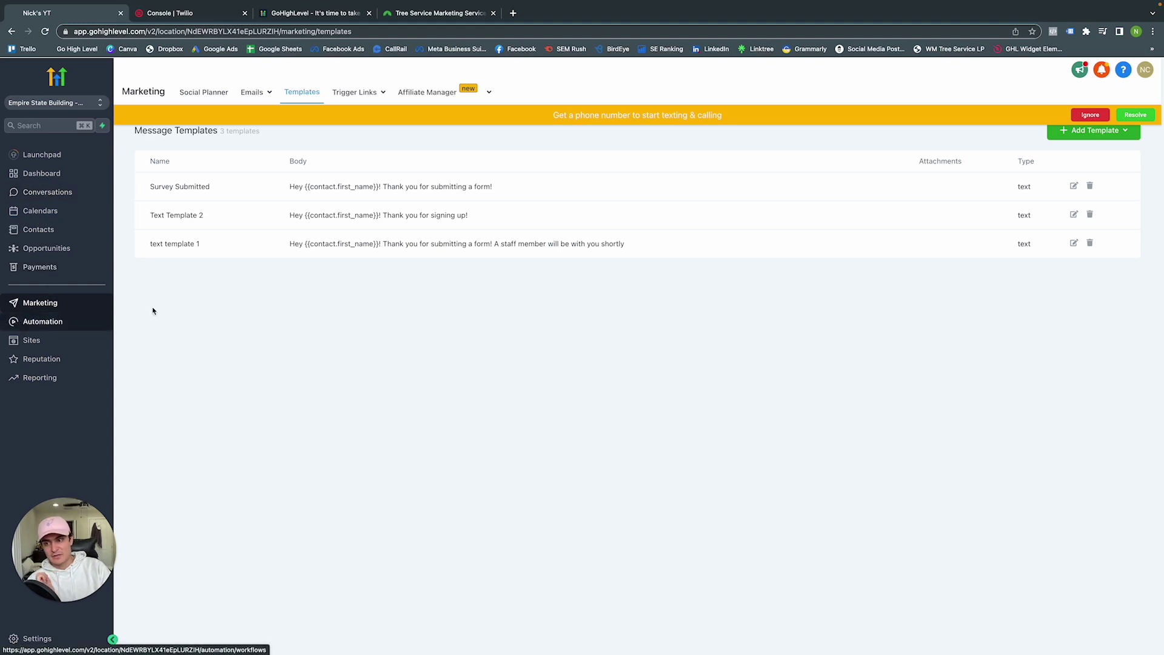
{"action": "left_click", "coordinate": [355, 92]}
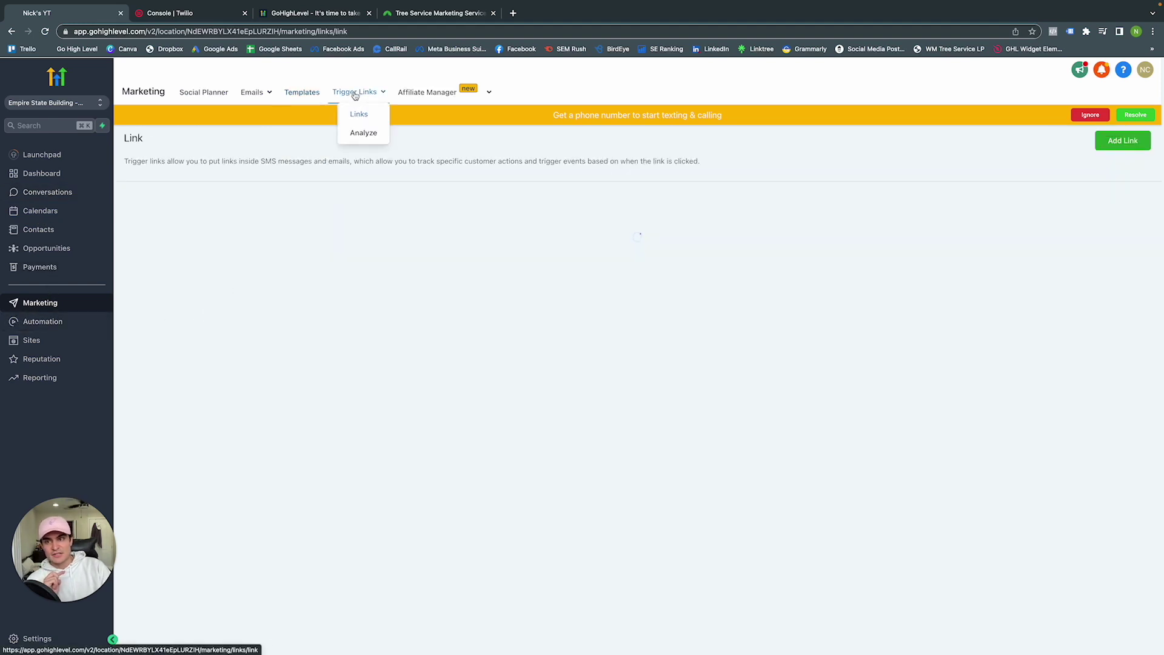
{"action": "left_click", "coordinate": [1089, 114]}
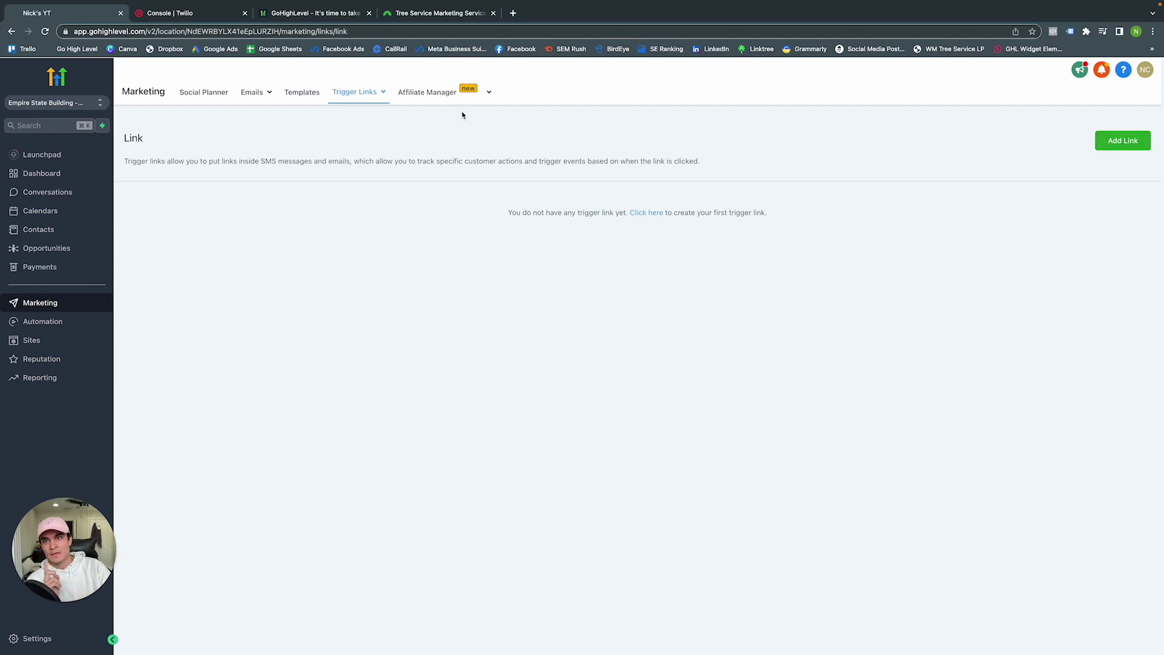
{"action": "left_click", "coordinate": [429, 96]}
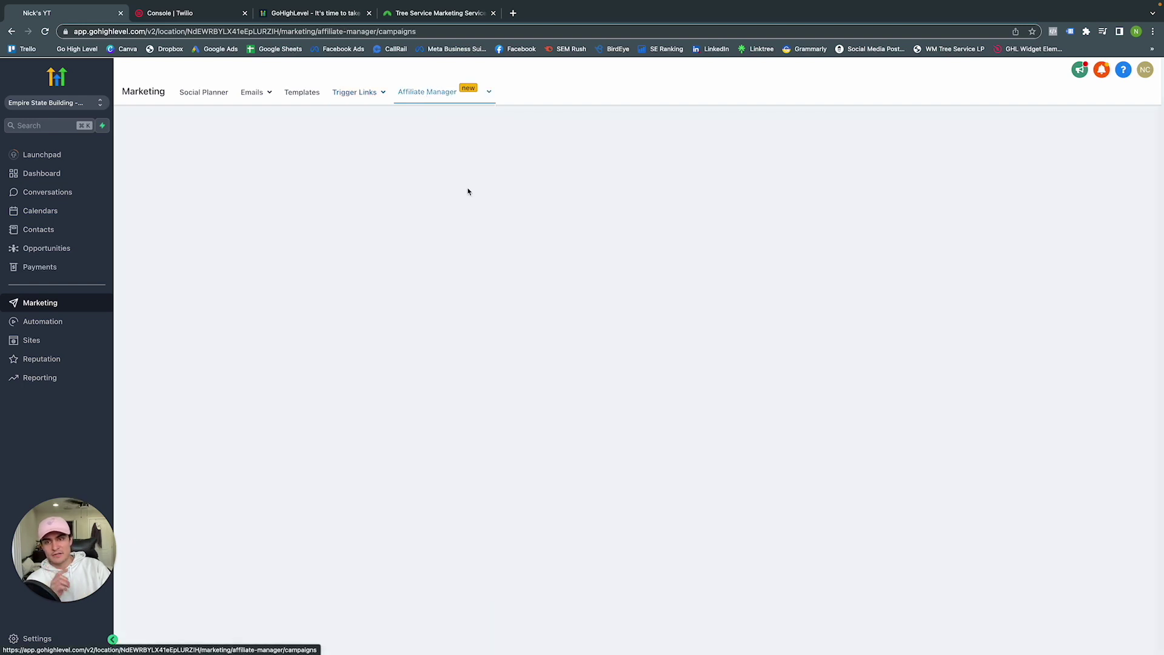
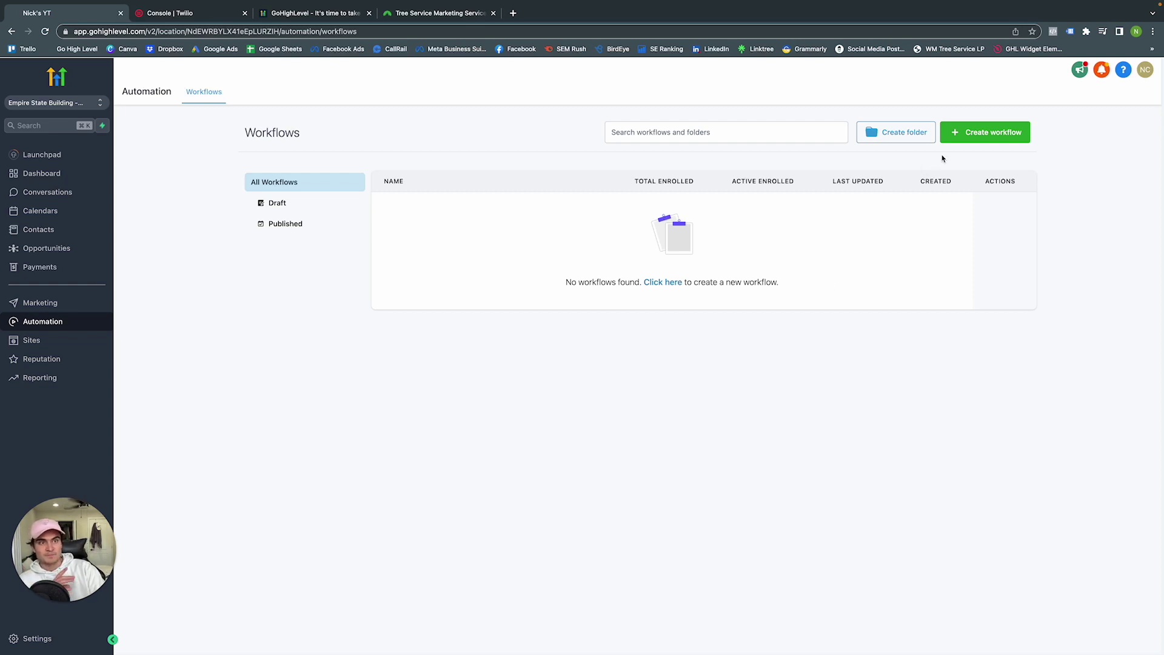
Create a new workflow from scratch as a blank workflow
{"action": "left_click", "coordinate": [984, 133]}
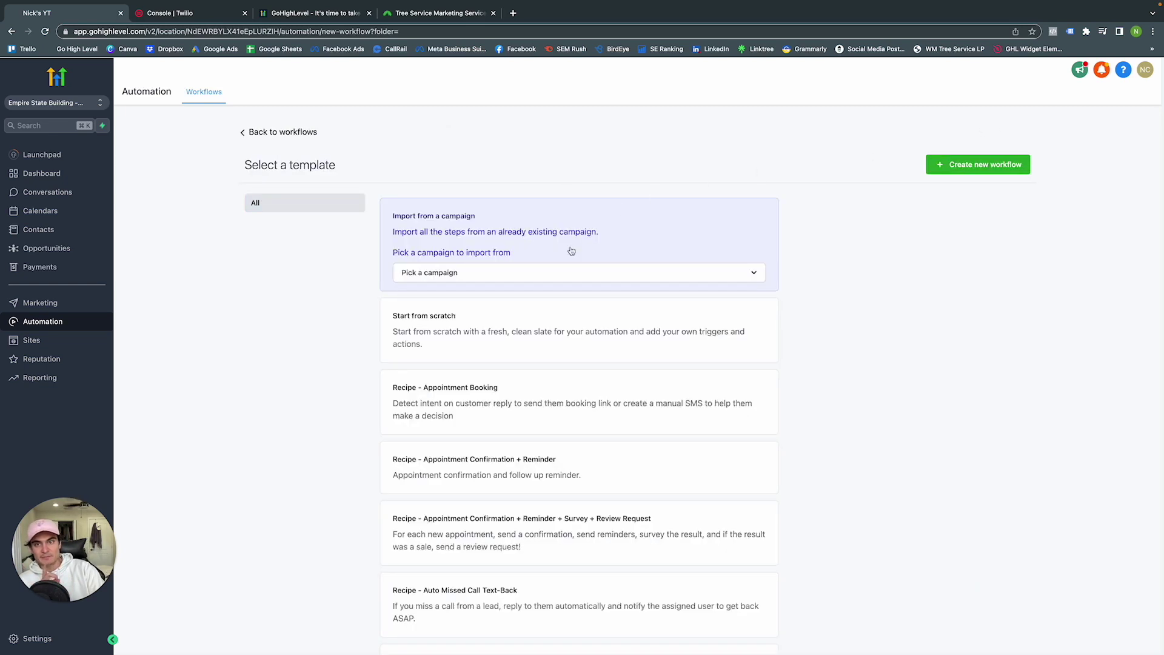
{"action": "scroll", "coordinate": [530, 350], "scroll_direction": "down", "scroll_amount": 10}
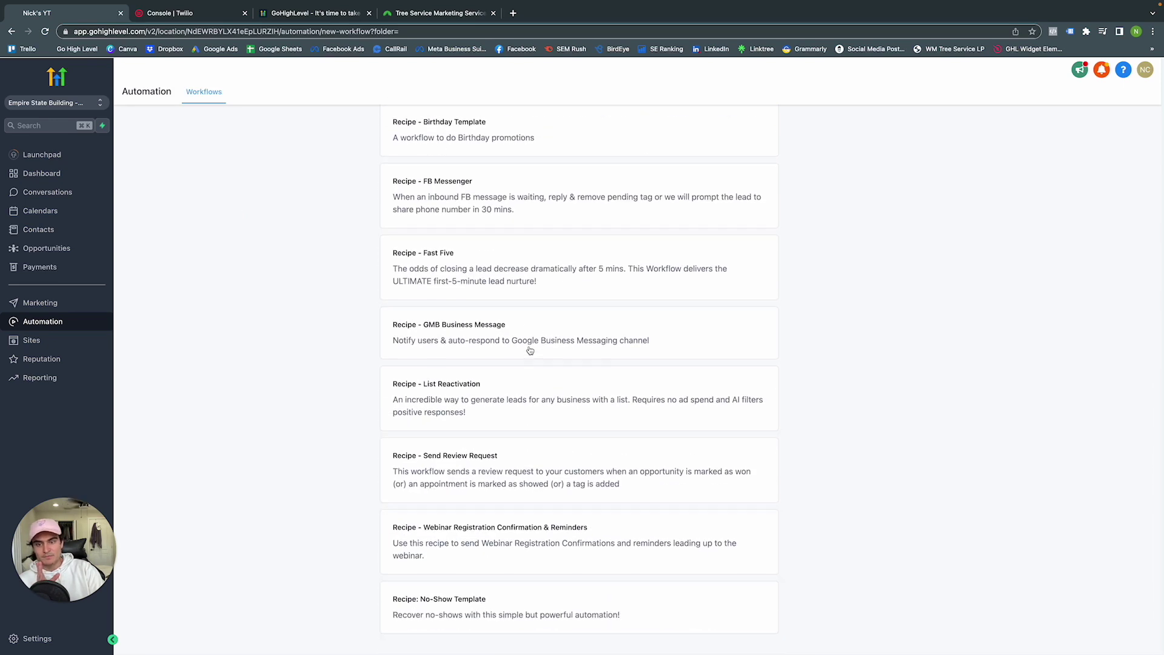
{"action": "scroll", "coordinate": [530, 351], "scroll_direction": "up", "scroll_amount": 10}
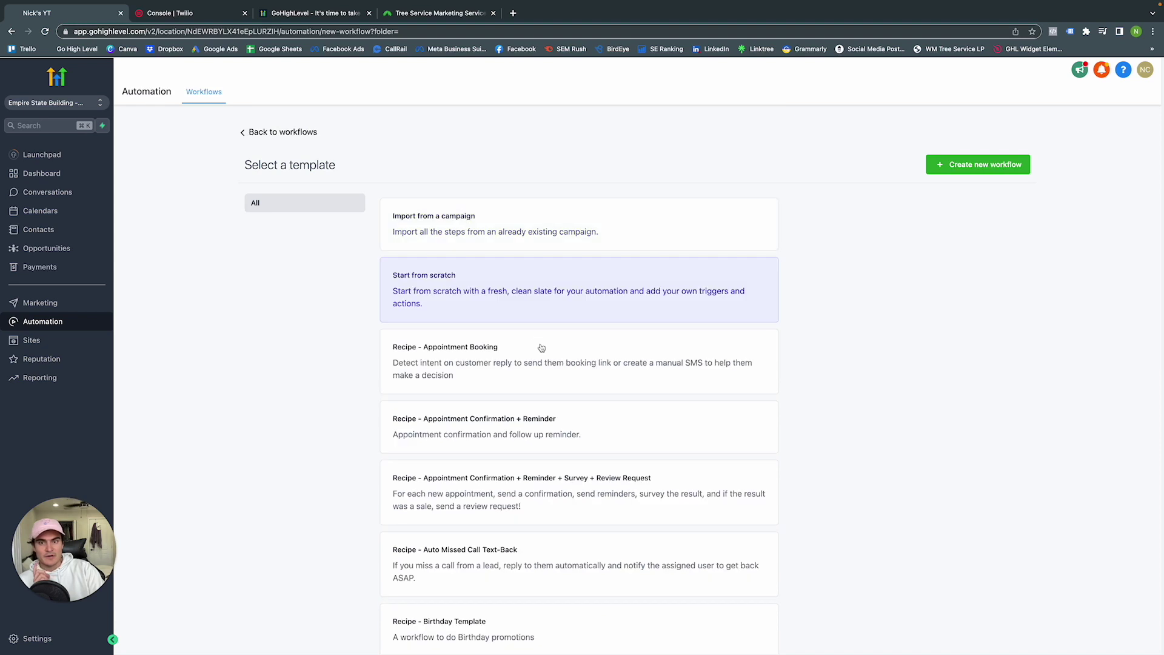
{"action": "left_click", "coordinate": [1010, 168]}
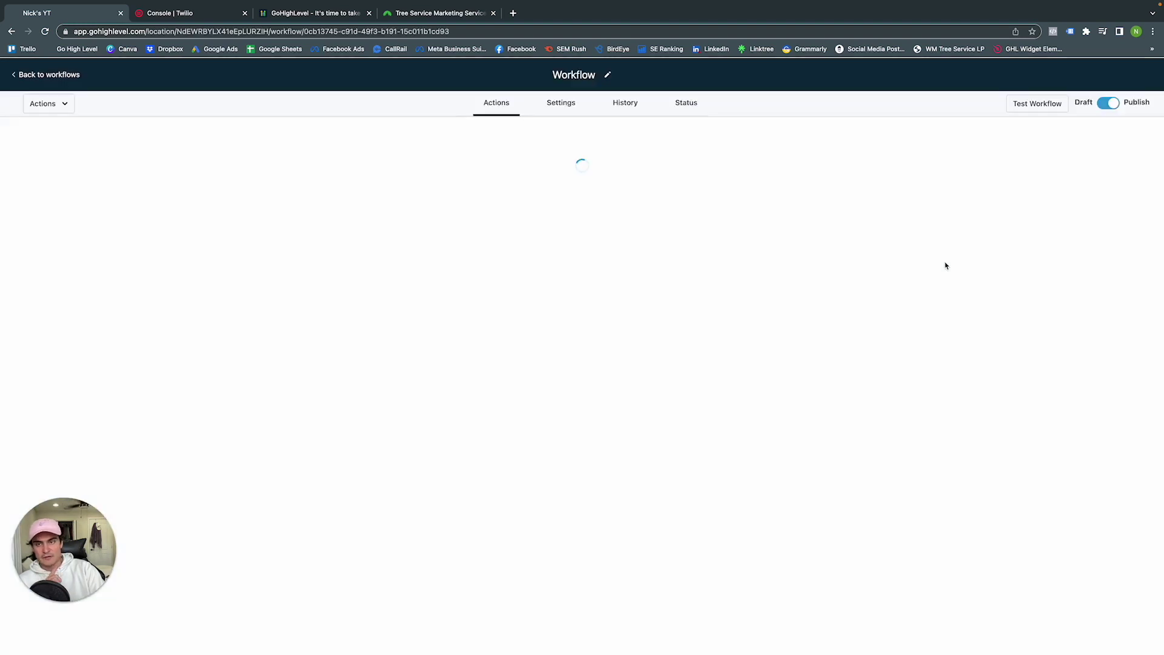
Rename the new workflow to 'YT Tutorial'
{"action": "left_click", "coordinate": [584, 73]}
{"action": "type", "text": "YT Y"}
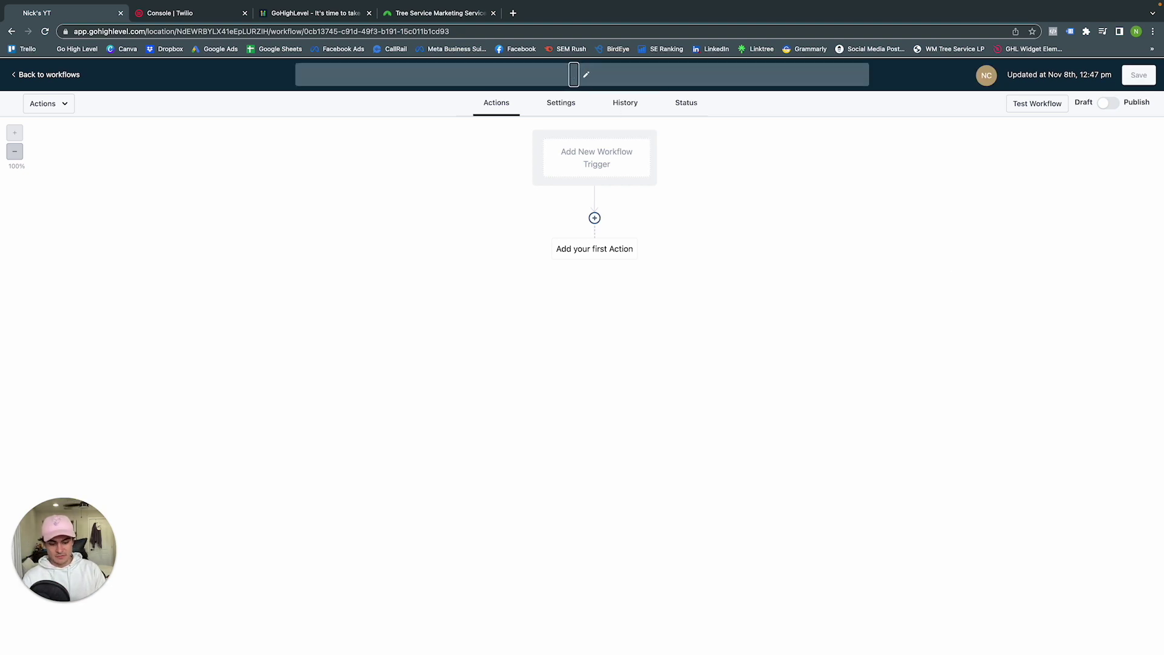
{"action": "key", "text": "BackSpace"}
{"action": "type", "text": "Tutr"}
{"action": "key", "text": "BackSpace"}
{"action": "type", "text": "orial"}
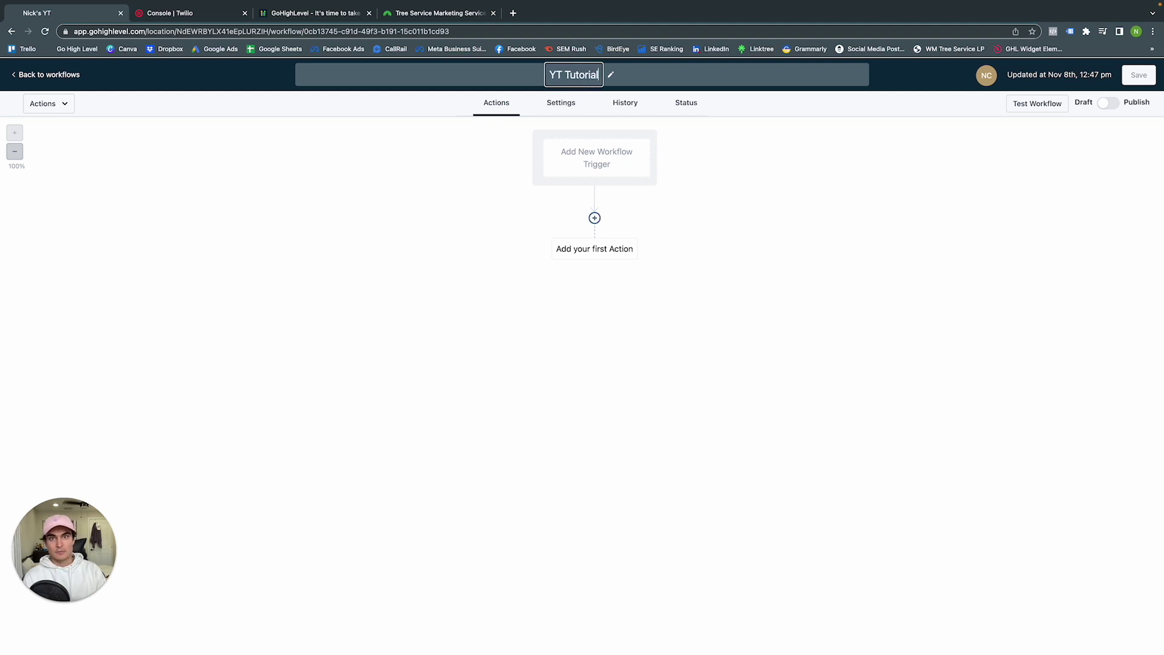
{"action": "key", "text": "Return"}
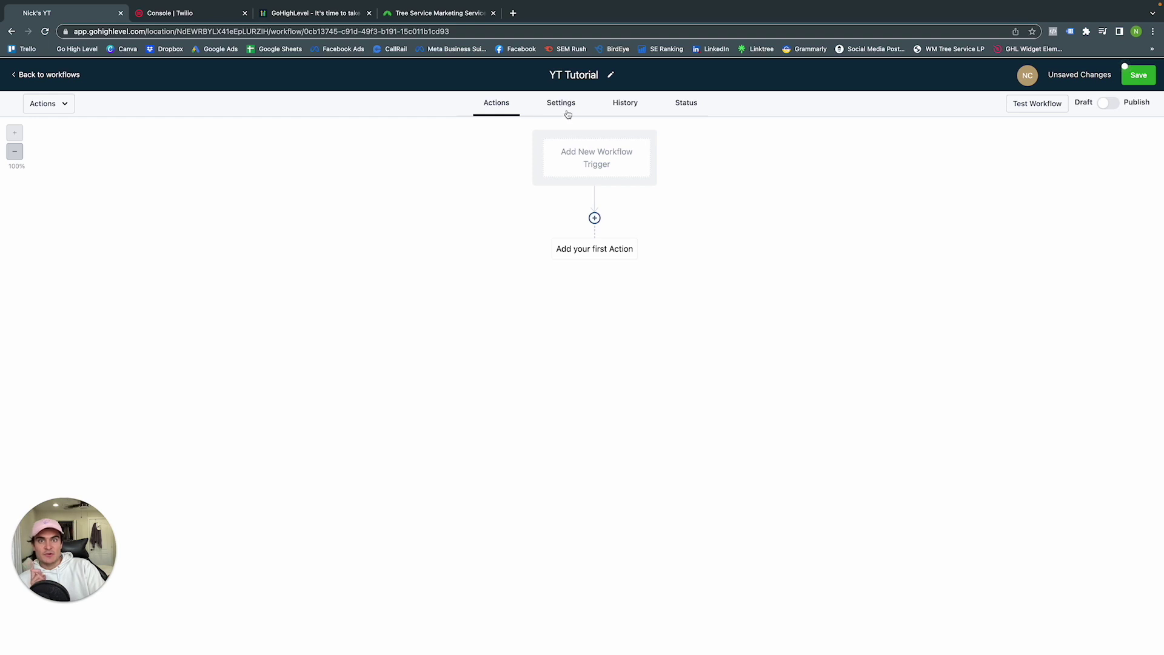
In workflow Settings, restrict sending to a Specific Time window, Mon–Fri 8:00 AM–5:00 PM
{"action": "left_click", "coordinate": [567, 112]}
{"action": "scroll", "coordinate": [592, 234], "scroll_direction": "down", "scroll_amount": 1}
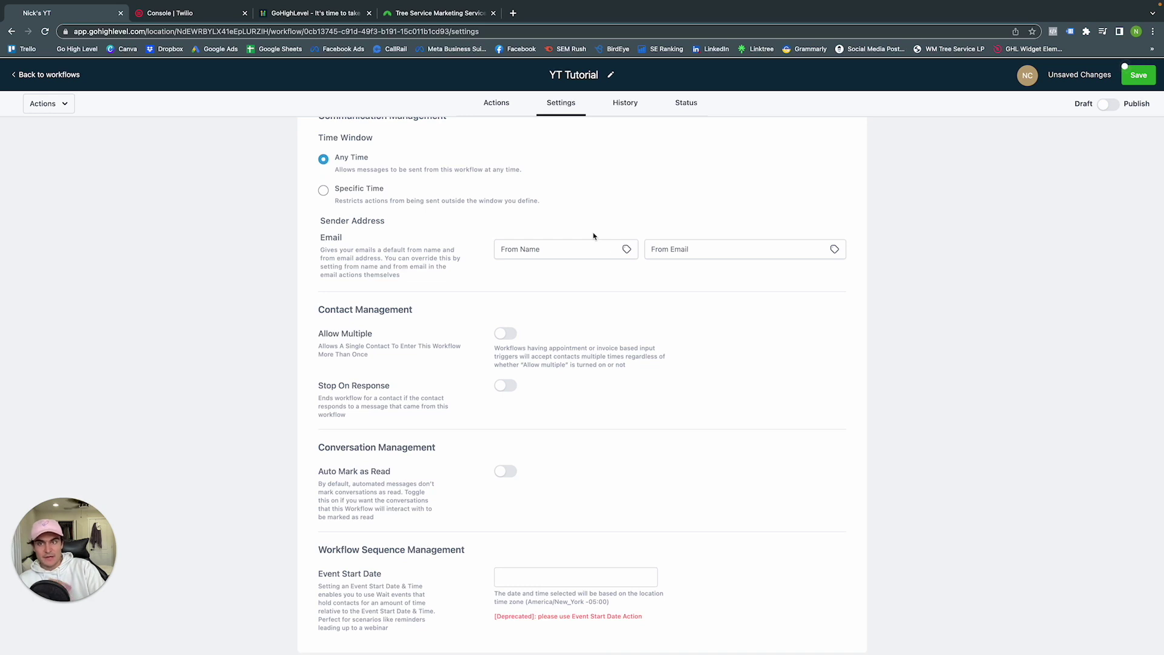
{"action": "scroll", "coordinate": [446, 192], "scroll_direction": "up", "scroll_amount": 1}
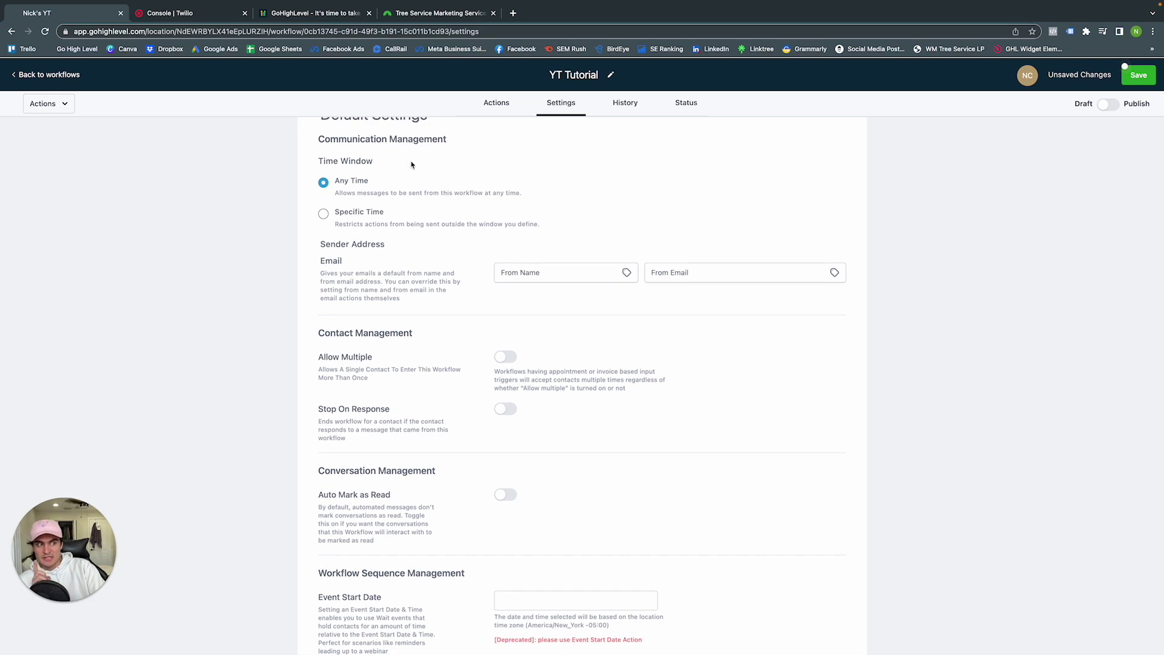
{"action": "left_click", "coordinate": [323, 215]}
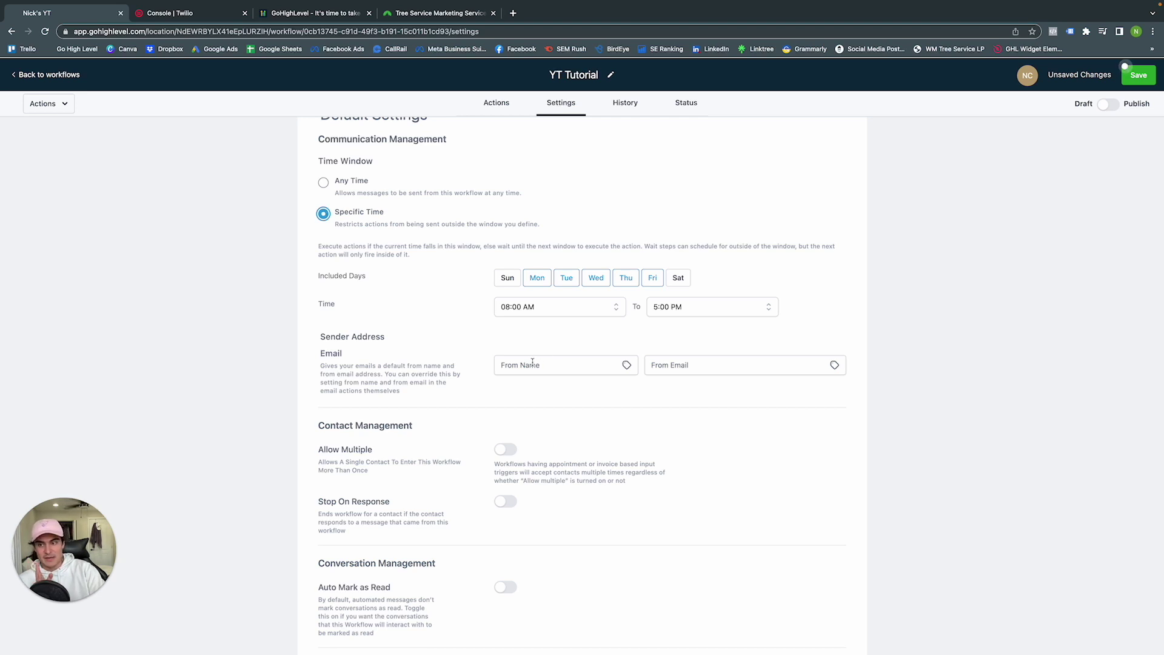
Set the default sender name to Metalogic and enter the sender email address
{"action": "left_click", "coordinate": [567, 366]}
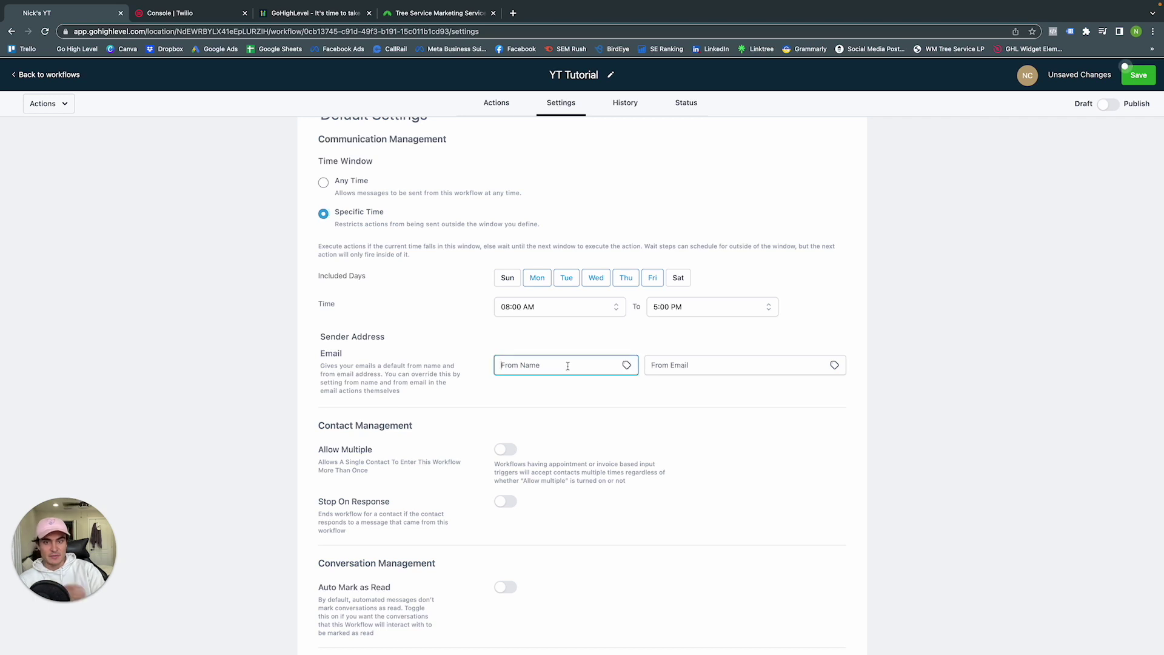
{"action": "type", "text": "B"}
{"action": "key", "text": "BackSpace"}
{"action": "type", "text": "Meta"}
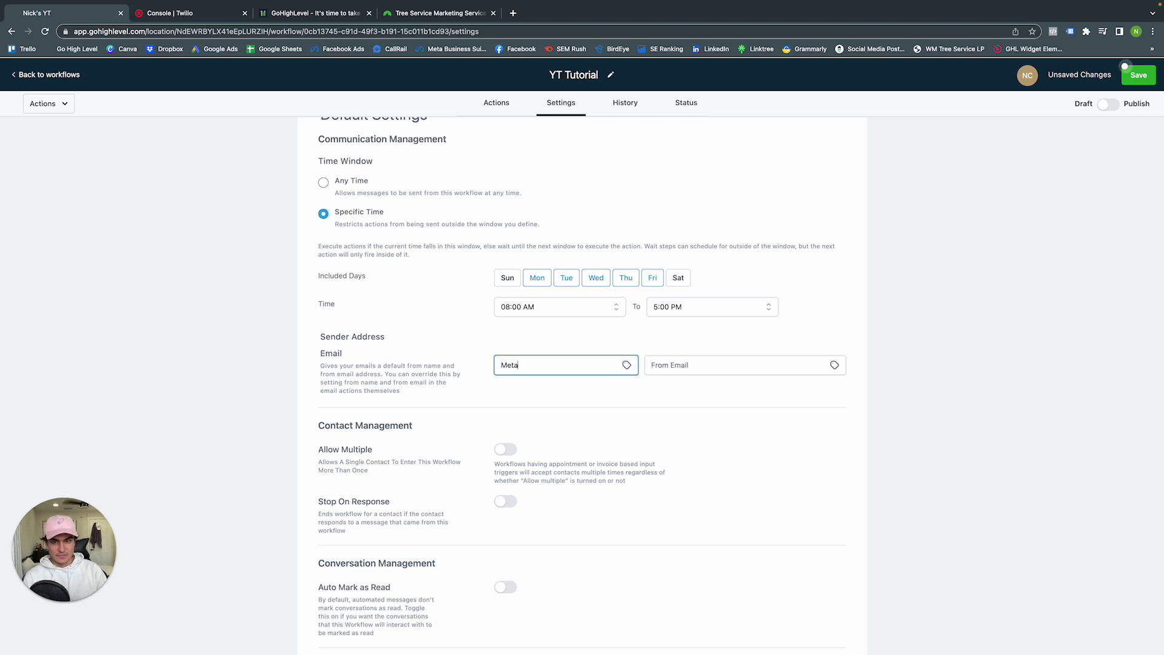
{"action": "type", "text": "logic"}
{"action": "left_click", "coordinate": [670, 365]}
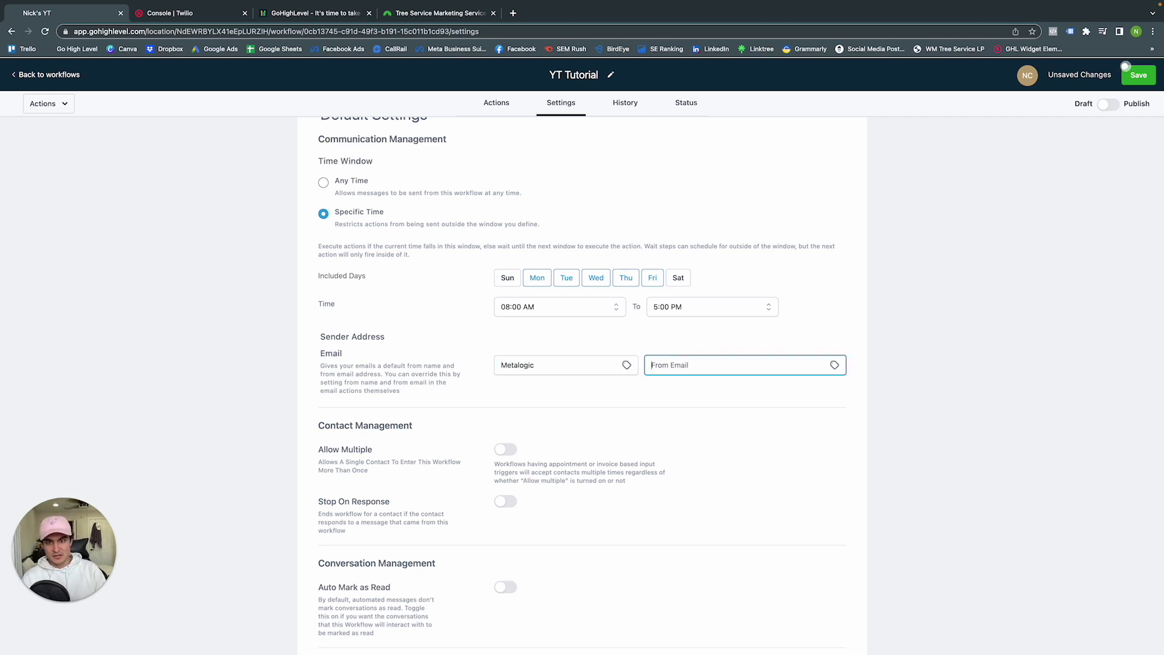
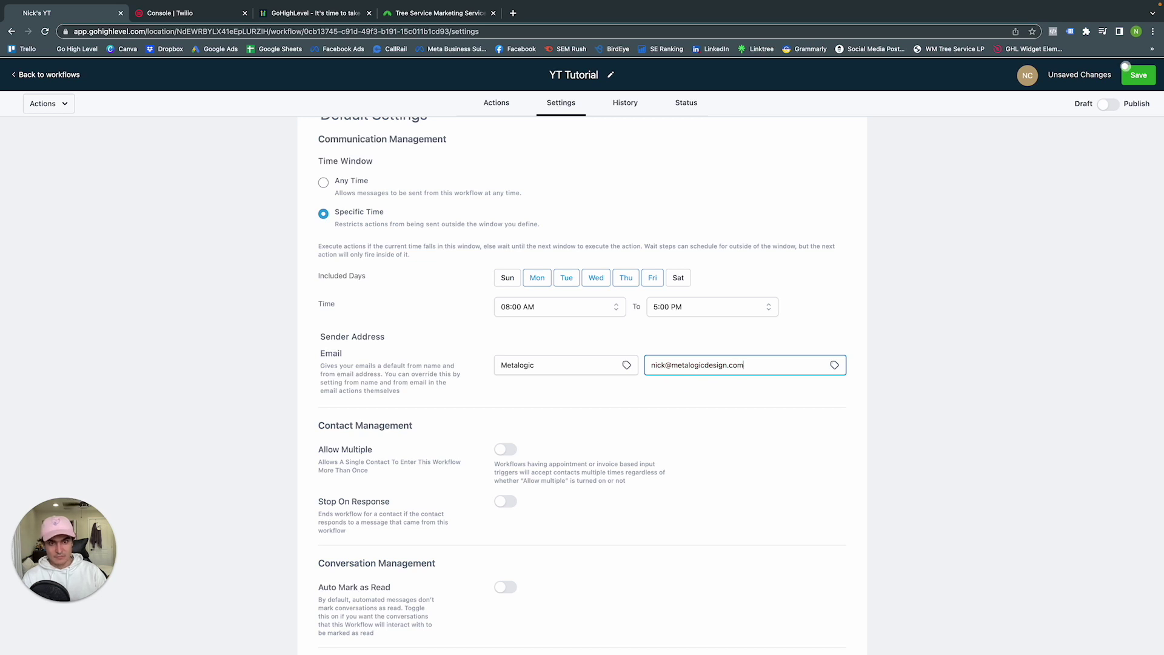
{"action": "left_click", "coordinate": [562, 395]}
Enable Stop On Response under Contact Management, leaving the event start date unset
{"action": "scroll", "coordinate": [565, 386], "scroll_direction": "down", "scroll_amount": 3}
{"action": "scroll", "coordinate": [565, 386], "scroll_direction": "down", "scroll_amount": 1}
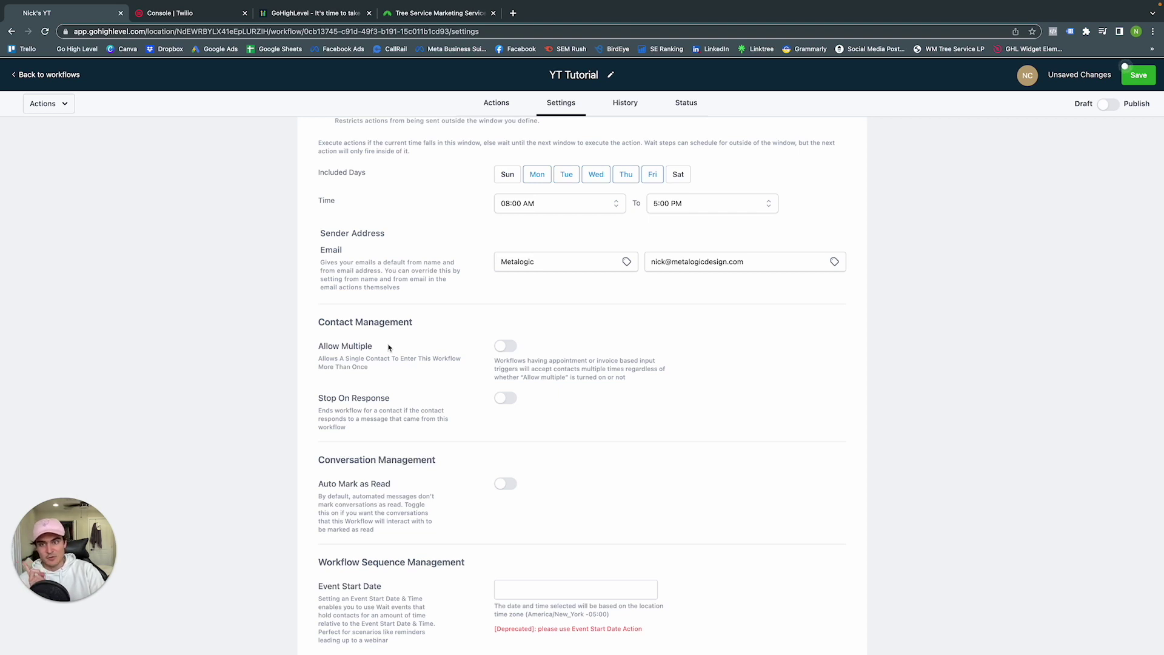
{"action": "left_click", "coordinate": [501, 399]}
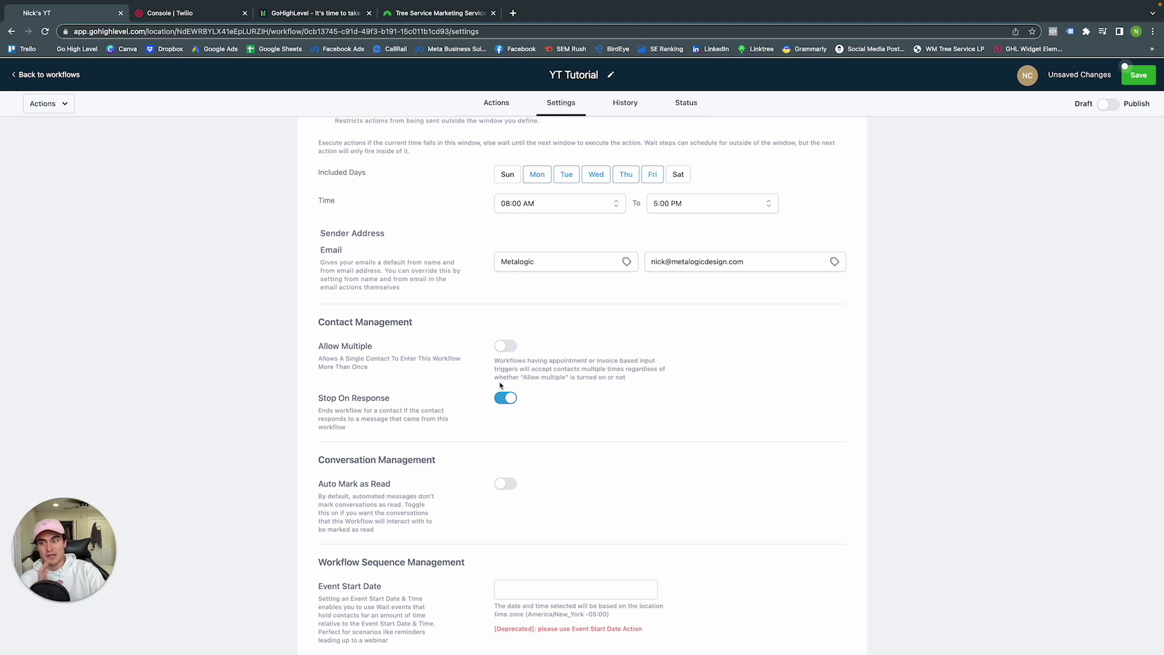
{"action": "scroll", "coordinate": [501, 385], "scroll_direction": "down", "scroll_amount": 1}
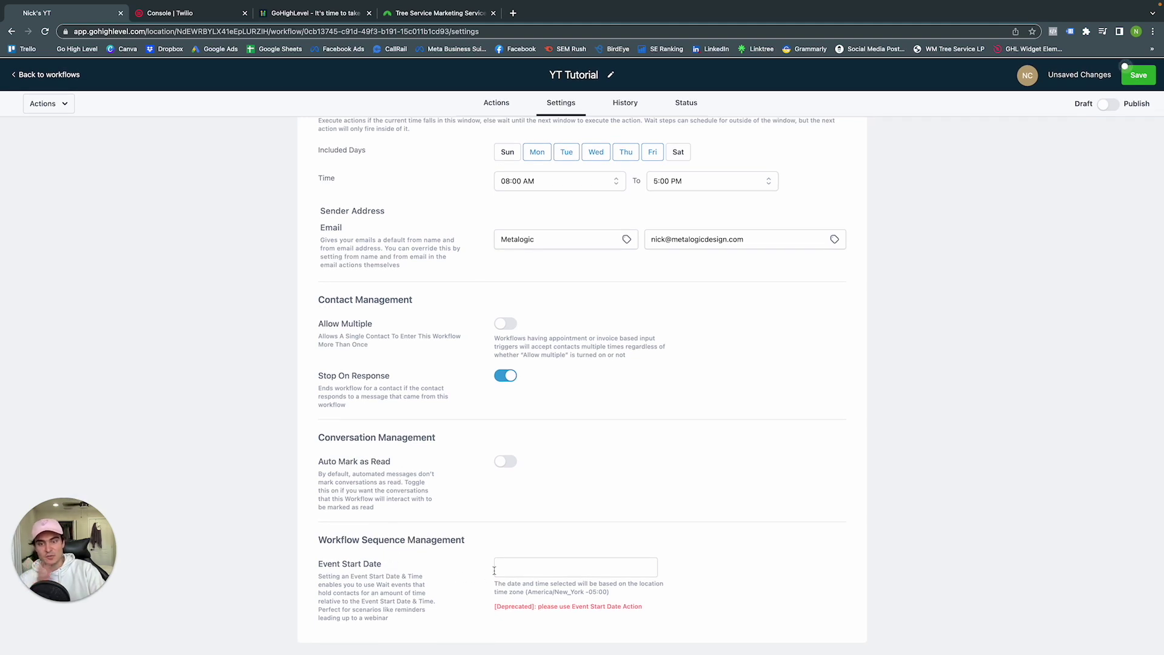
{"action": "left_click", "coordinate": [576, 568]}
{"action": "left_click", "coordinate": [863, 502]}
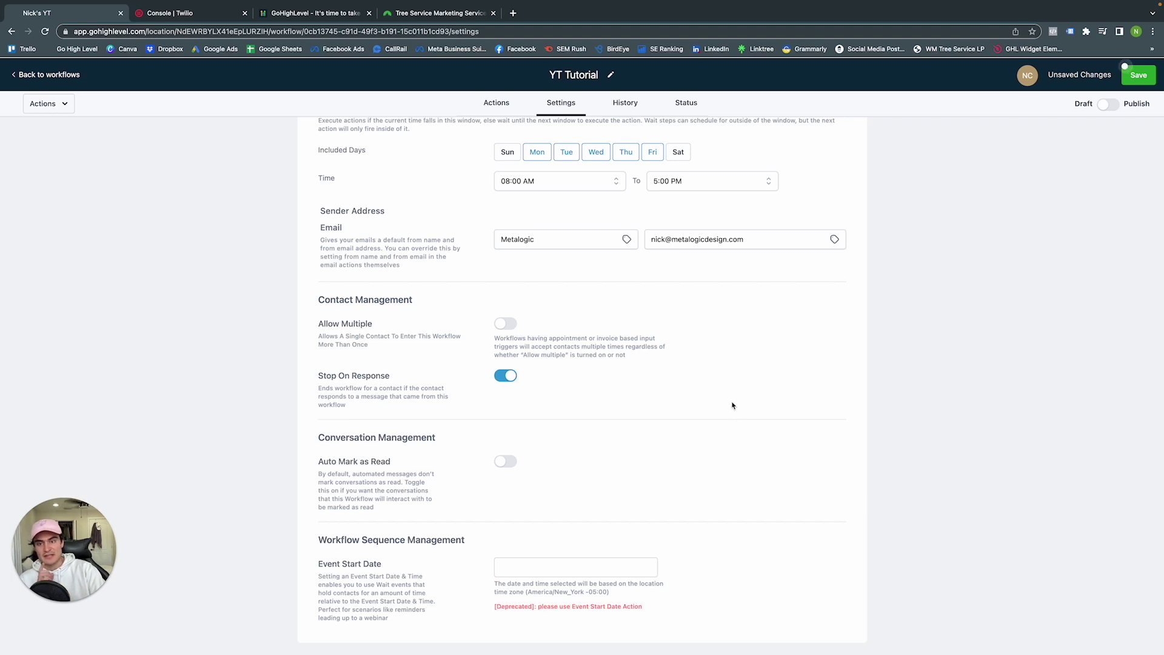
{"action": "scroll", "coordinate": [746, 395], "scroll_direction": "up", "scroll_amount": 3}
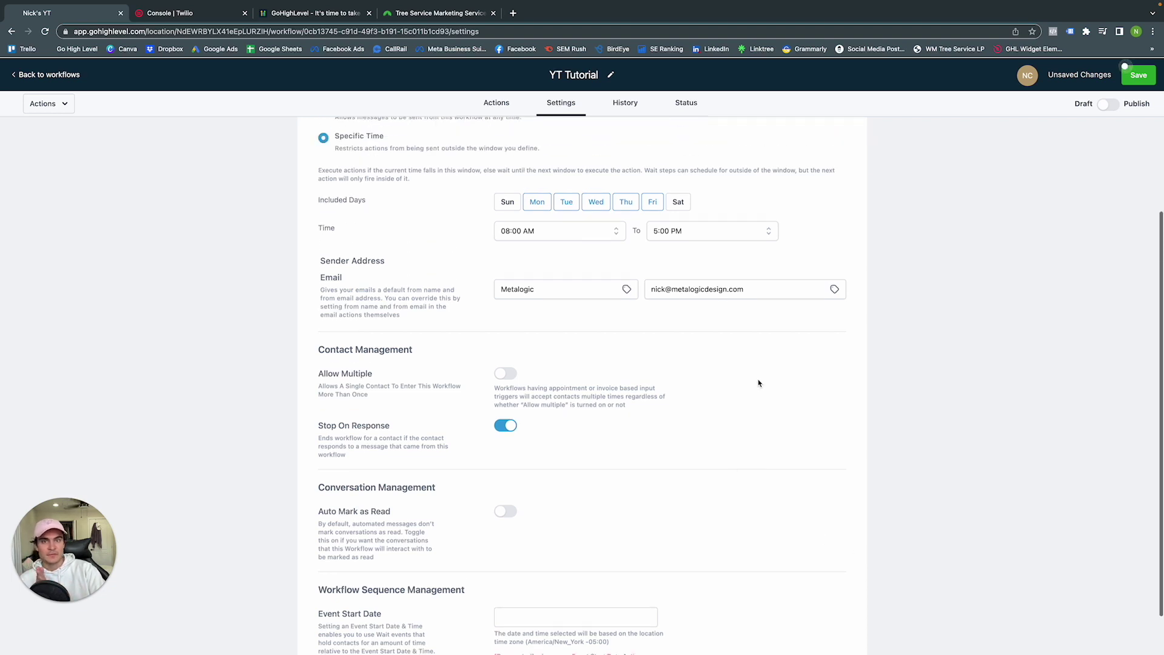
Add a Form Submitted trigger to the workflow and name it 'Contact Form'
{"action": "left_click", "coordinate": [498, 105]}
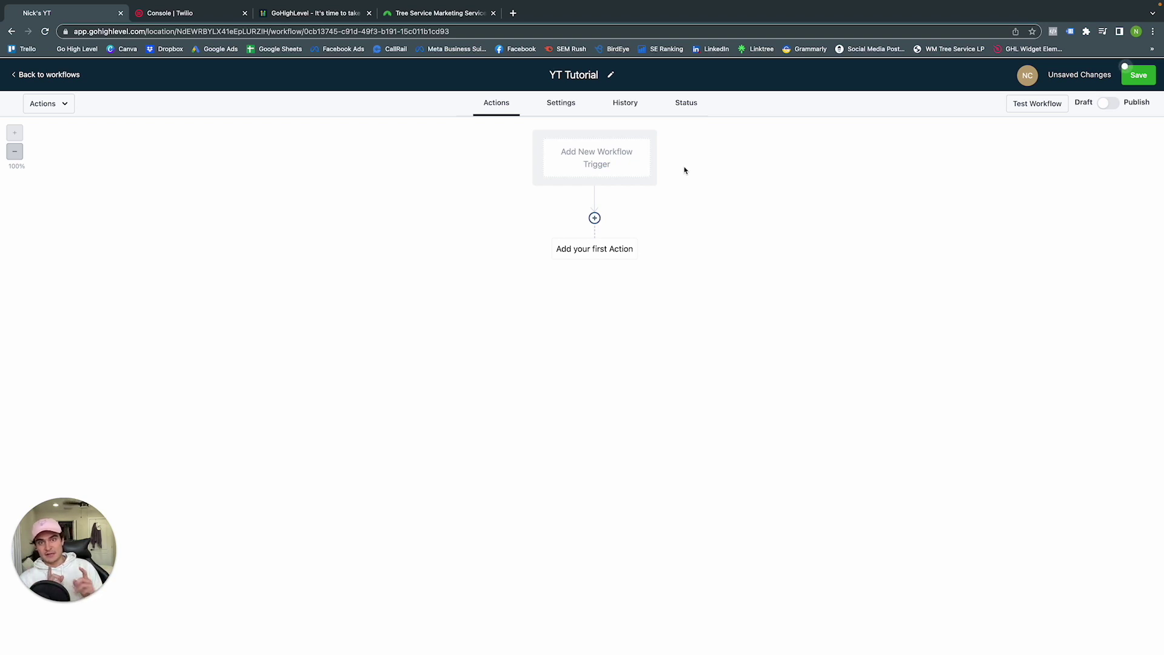
{"action": "left_click", "coordinate": [609, 172]}
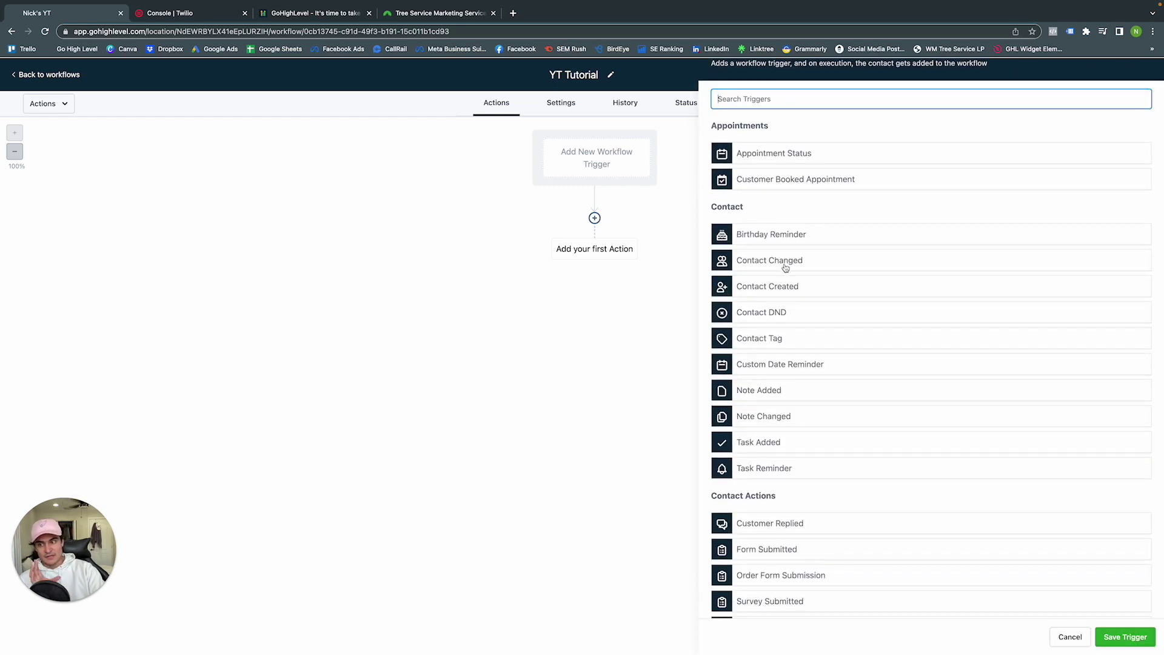
{"action": "scroll", "coordinate": [836, 374], "scroll_direction": "down", "scroll_amount": 2}
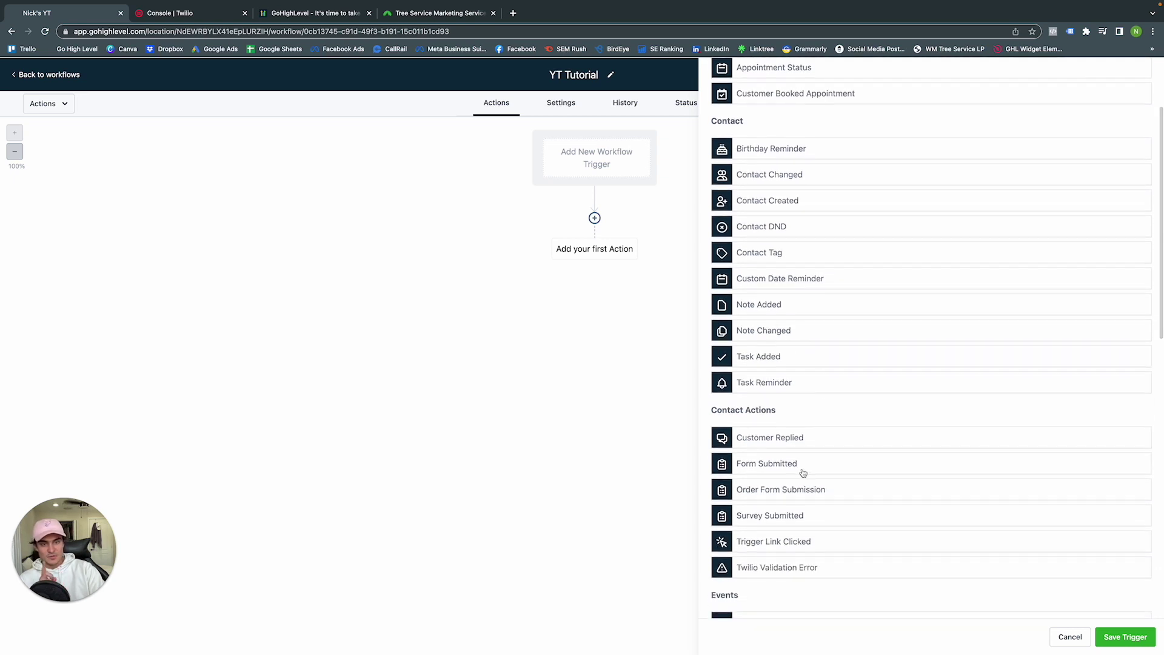
{"action": "left_click", "coordinate": [766, 464]}
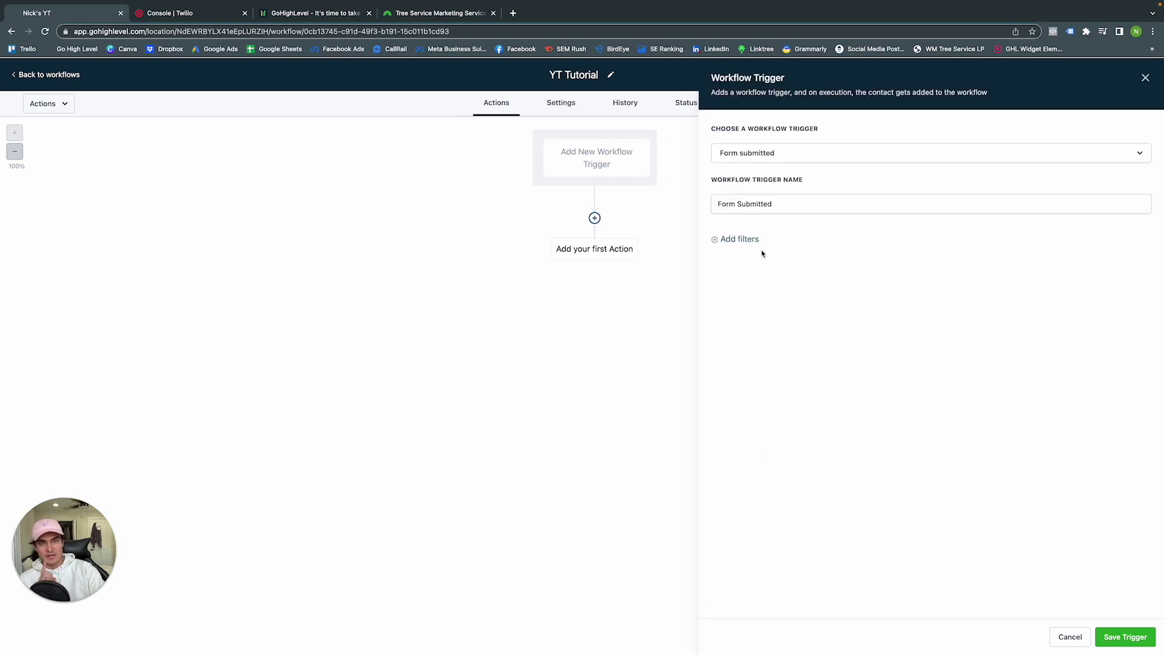
{"action": "triple_click", "coordinate": [755, 212]}
{"action": "type", "text": "Co"}
{"action": "key", "text": "BackSpace"}
{"action": "type", "text": "o"}
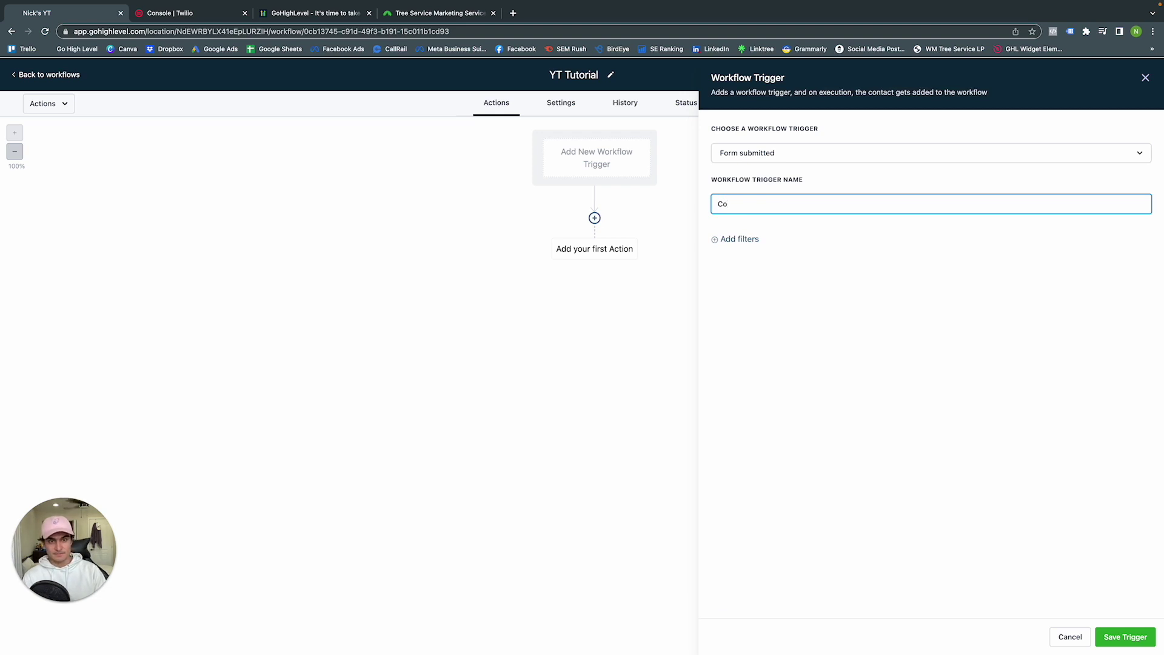
{"action": "type", "text": "mnatc"}
{"action": "type", "text": "tact Do"}
{"action": "type", "text": "Form"}
{"action": "key", "text": "BackSpace"}
{"action": "key", "text": "BackSpace"}
{"action": "type", "text": "rm"}
Filter the trigger to the Youtube Tutorial form, save it, and reopen its settings
{"action": "left_click", "coordinate": [754, 241]}
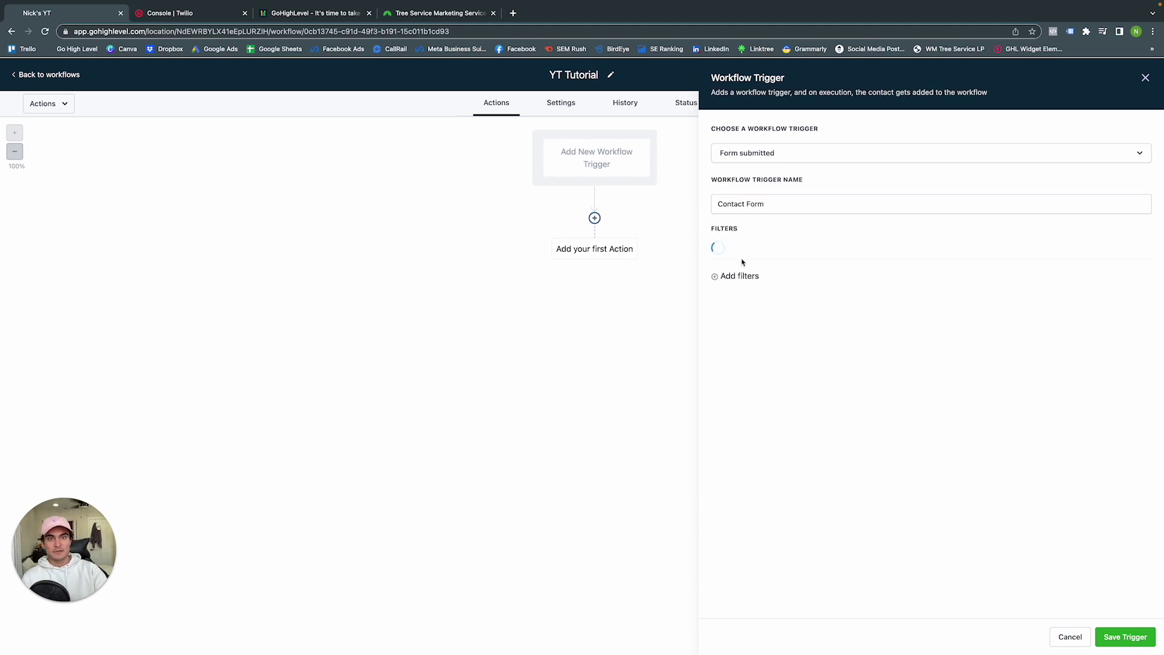
{"action": "left_click", "coordinate": [743, 263]}
{"action": "left_click", "coordinate": [767, 314]}
{"action": "left_click", "coordinate": [950, 257]}
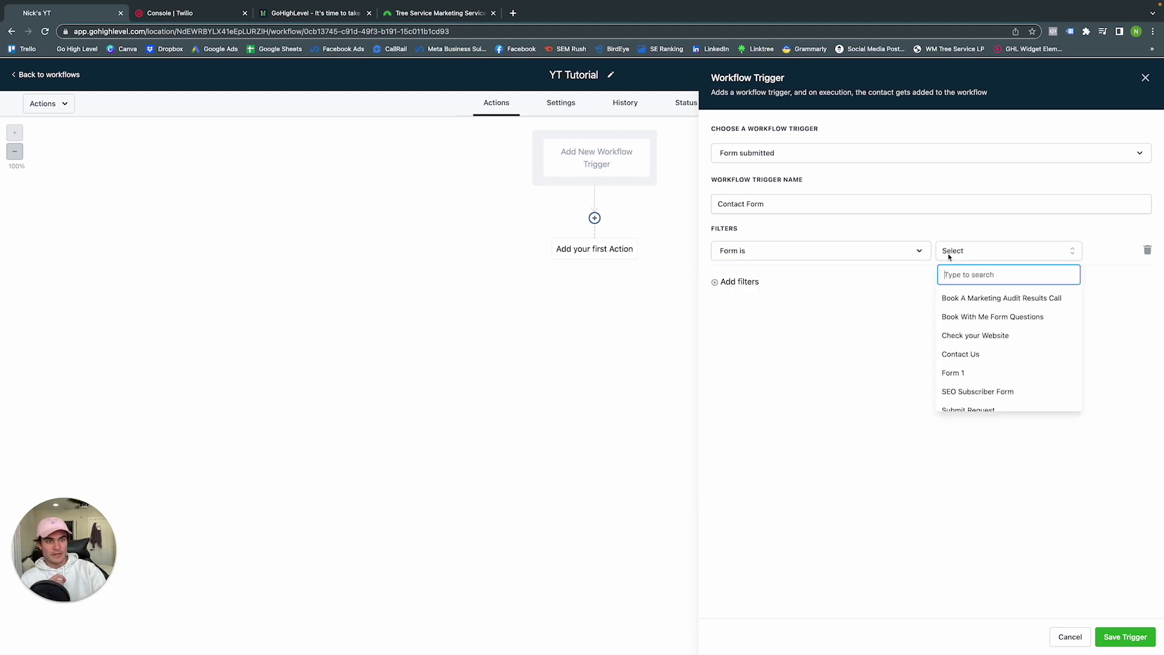
{"action": "scroll", "coordinate": [1017, 362], "scroll_direction": "down", "scroll_amount": 3}
{"action": "scroll", "coordinate": [1010, 364], "scroll_direction": "up", "scroll_amount": 3}
{"action": "scroll", "coordinate": [1003, 363], "scroll_direction": "down", "scroll_amount": 2}
{"action": "left_click", "coordinate": [998, 381]}
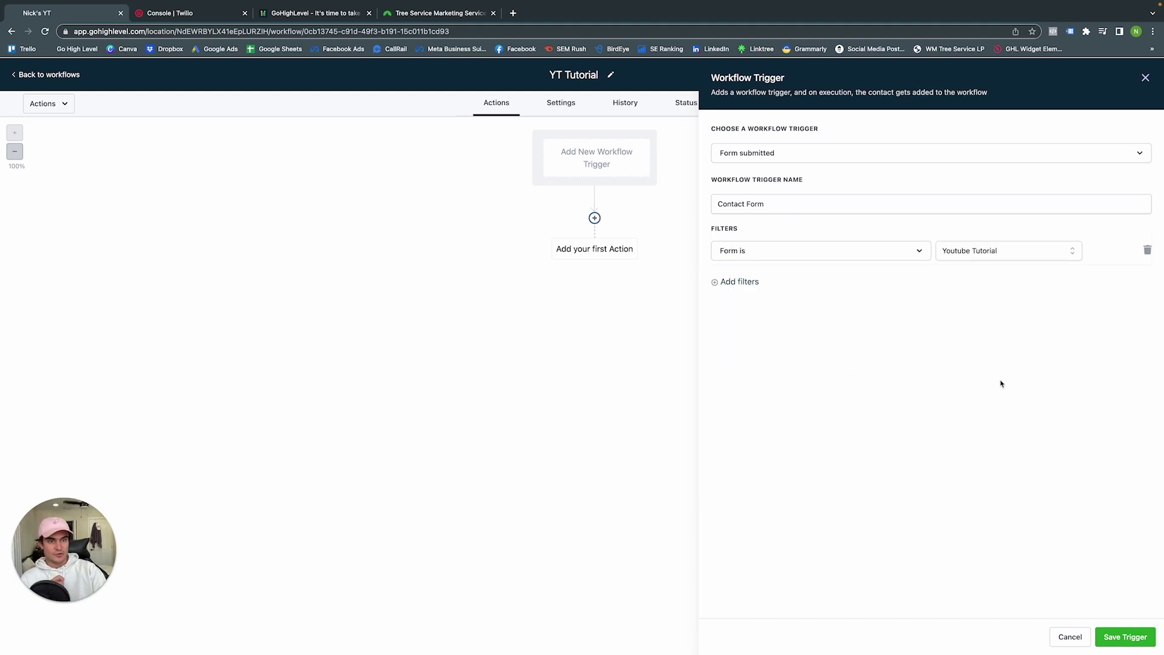
{"action": "left_click", "coordinate": [1119, 635]}
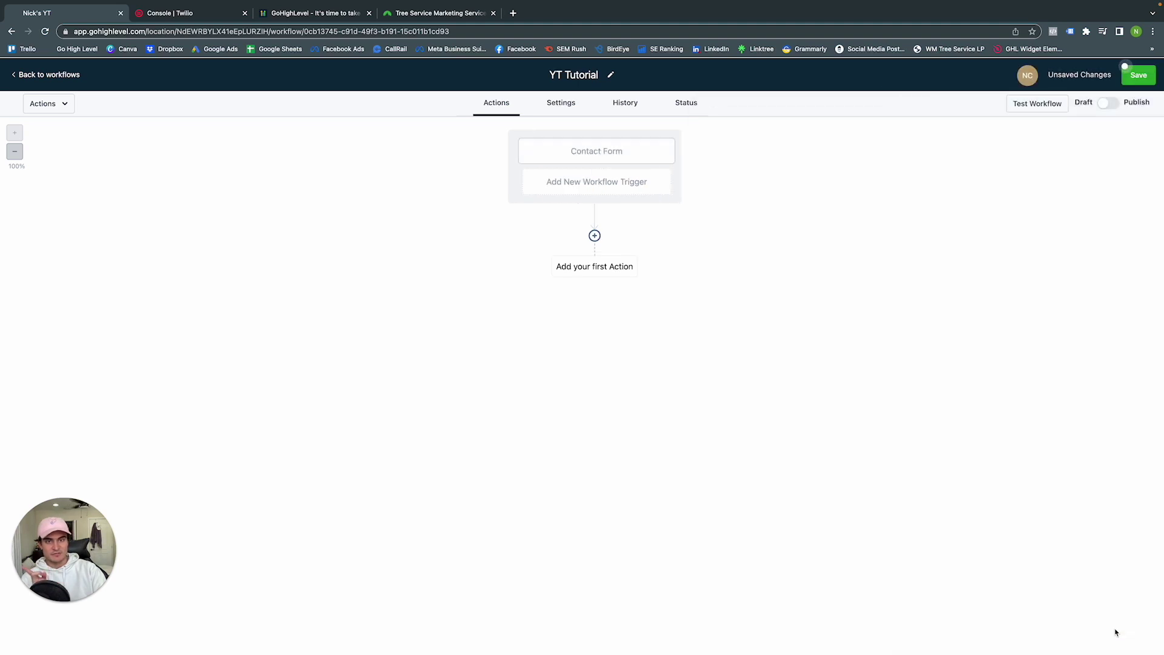
{"action": "left_click", "coordinate": [616, 157]}
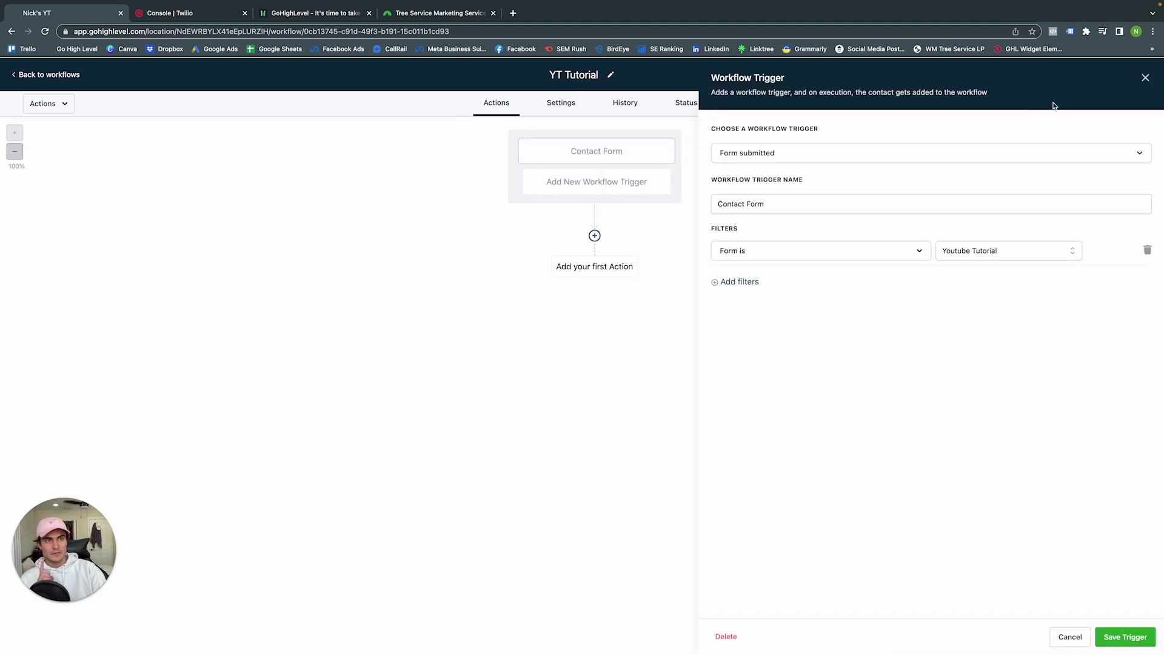
Add a second trigger, Customer Replied, named 'Chat Bot'
{"action": "left_click", "coordinate": [1146, 78]}
{"action": "left_click", "coordinate": [564, 196]}
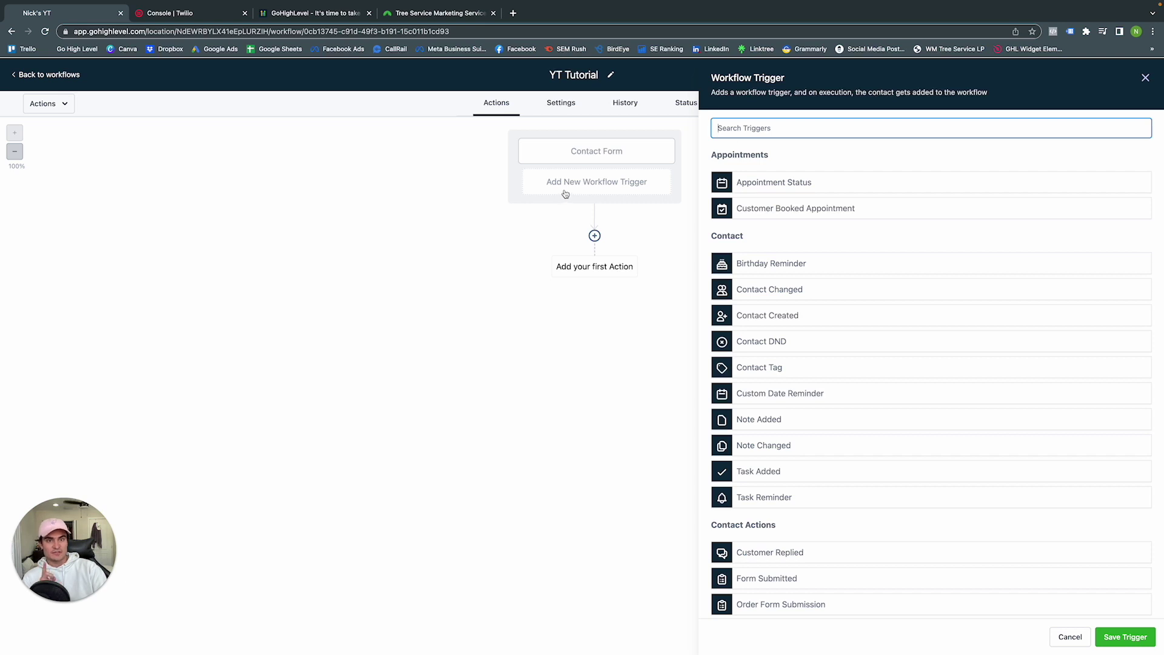
{"action": "scroll", "coordinate": [777, 255], "scroll_direction": "down", "scroll_amount": 3}
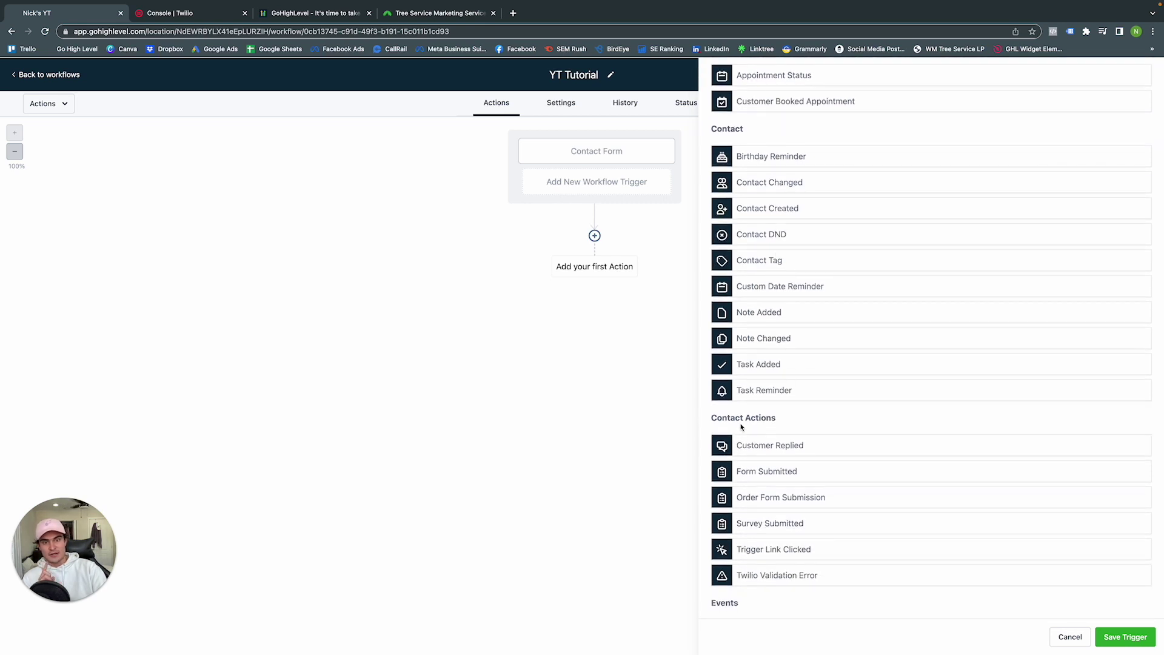
{"action": "left_click", "coordinate": [747, 445]}
{"action": "left_click", "coordinate": [774, 209]}
{"action": "left_click_drag", "start_coordinate": [774, 209], "coordinate": [716, 209]}
{"action": "type", "text": "Chat Bo"}
{"action": "left_click", "coordinate": [738, 241]}
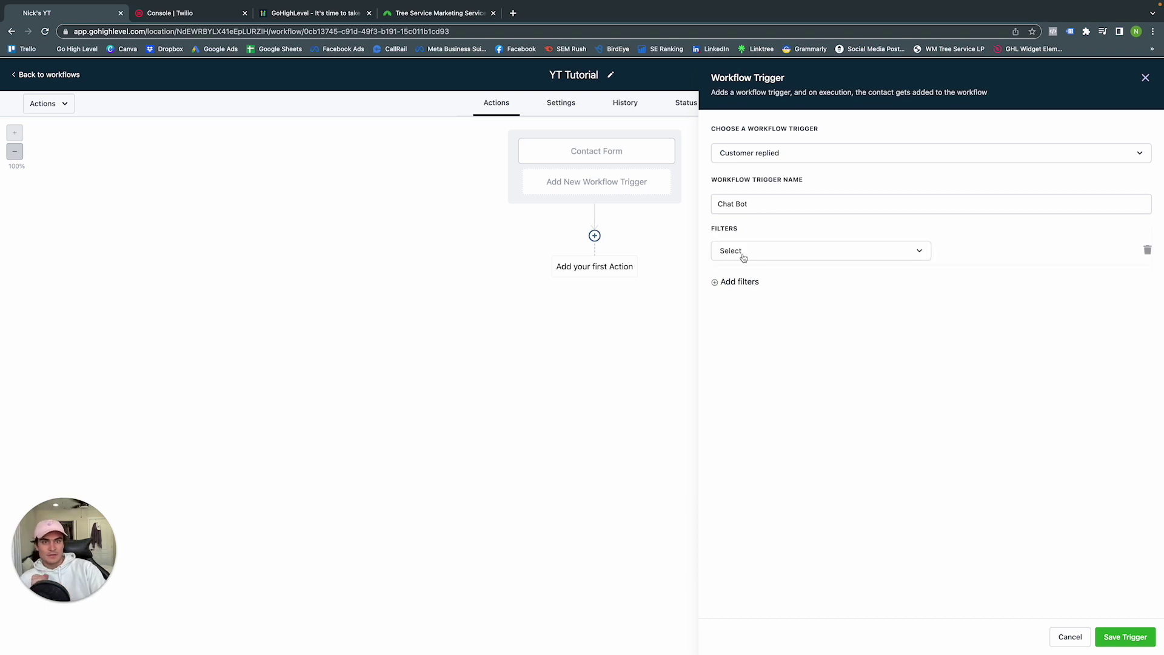
Filter the Chat Bot trigger to Reply channel Chat Widget and save it
{"action": "left_click", "coordinate": [743, 254]}
{"action": "scroll", "coordinate": [764, 358], "scroll_direction": "down", "scroll_amount": 1}
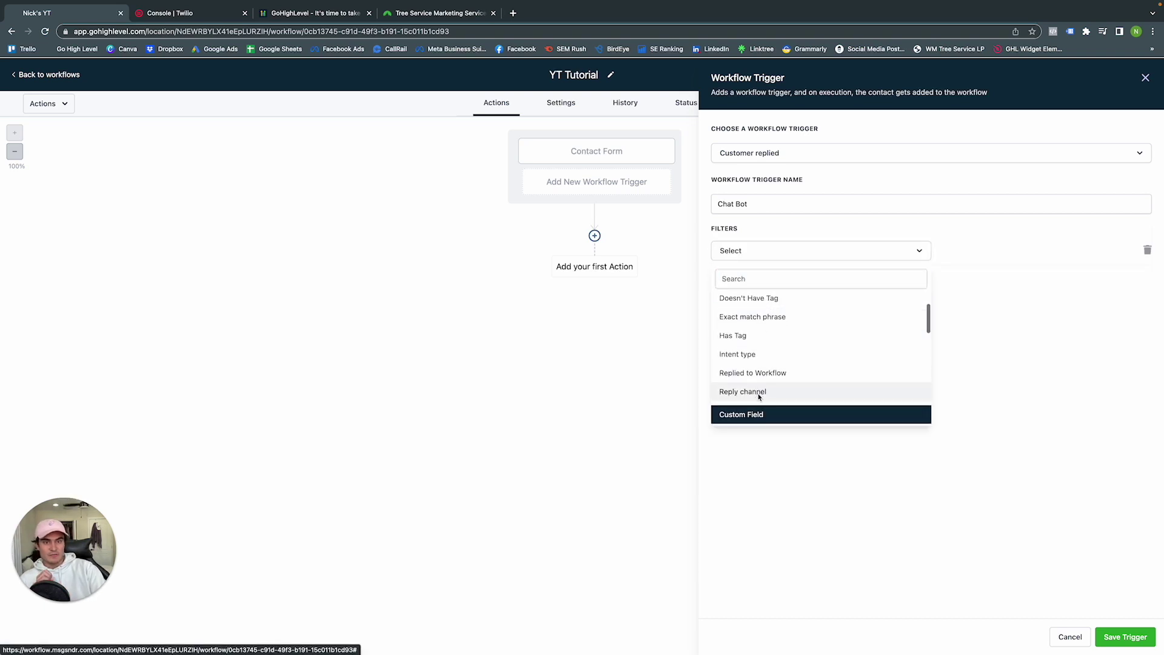
{"action": "left_click", "coordinate": [755, 394]}
{"action": "left_click", "coordinate": [970, 254]}
{"action": "left_click", "coordinate": [976, 319]}
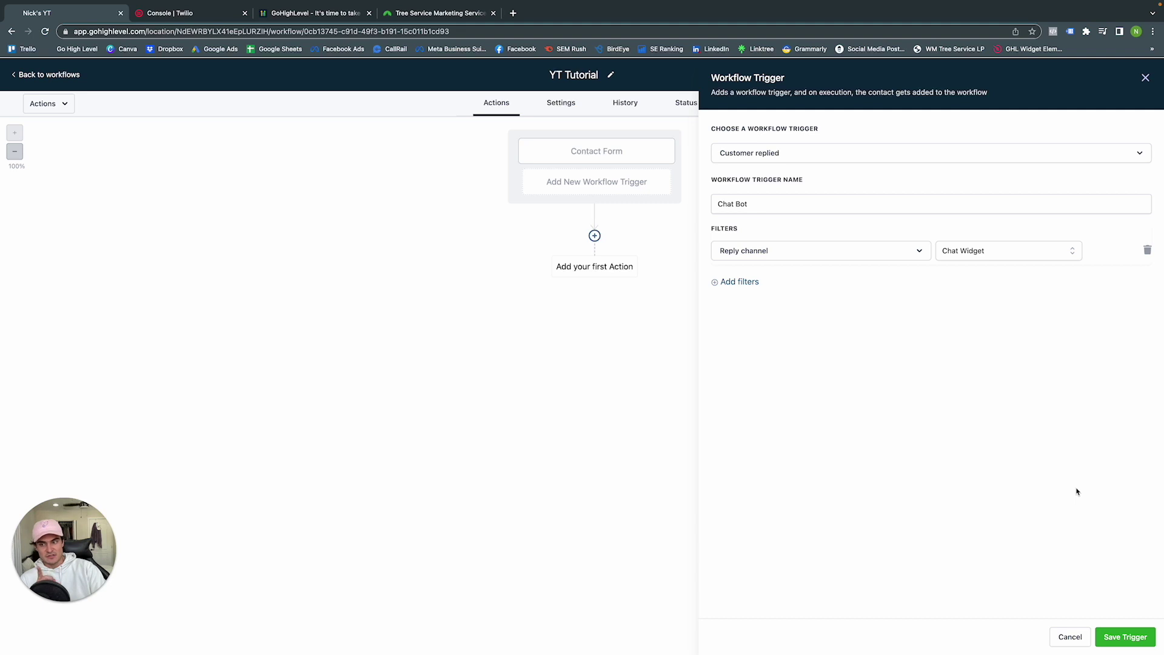
{"action": "left_click", "coordinate": [1117, 637]}
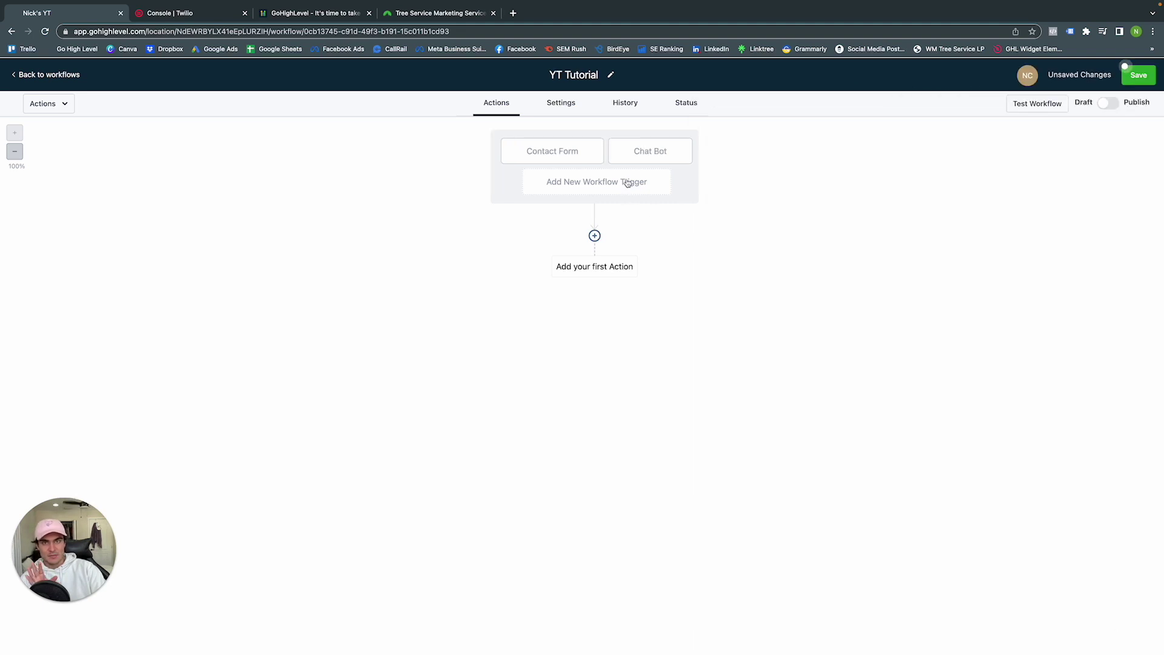
{"action": "left_click", "coordinate": [596, 236]}
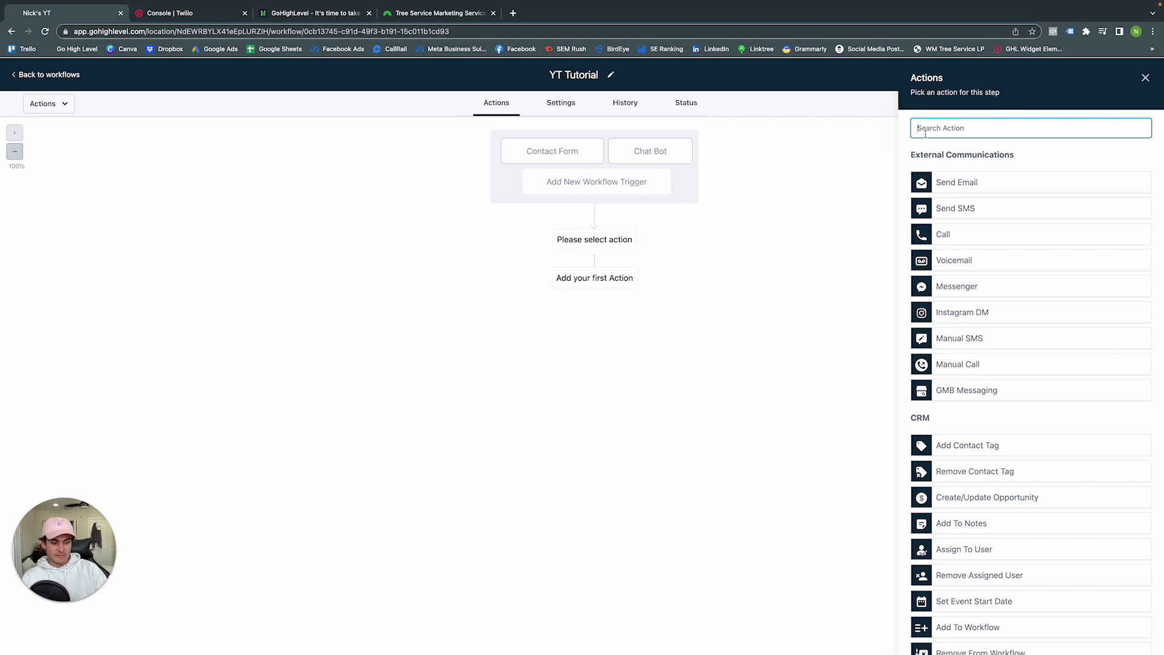
Add a Create/Update Opportunity action named 'Add To Pipeline' in Pipeline Example, Form Submitted stage
{"action": "type", "text": "opp"}
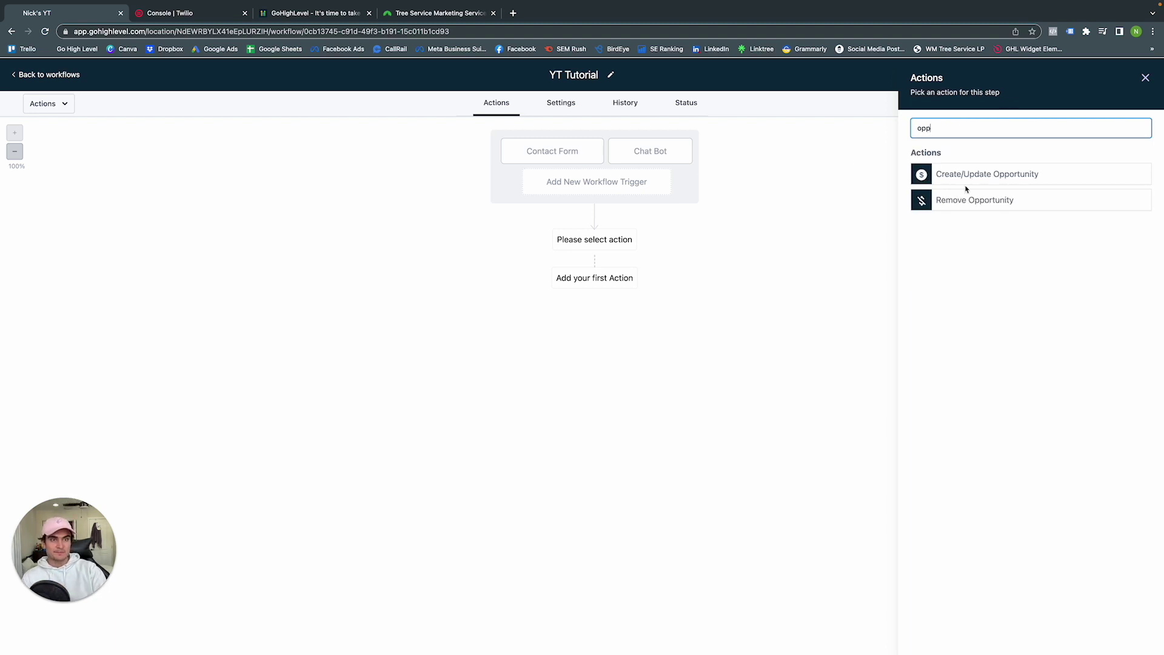
{"action": "left_click", "coordinate": [970, 181]}
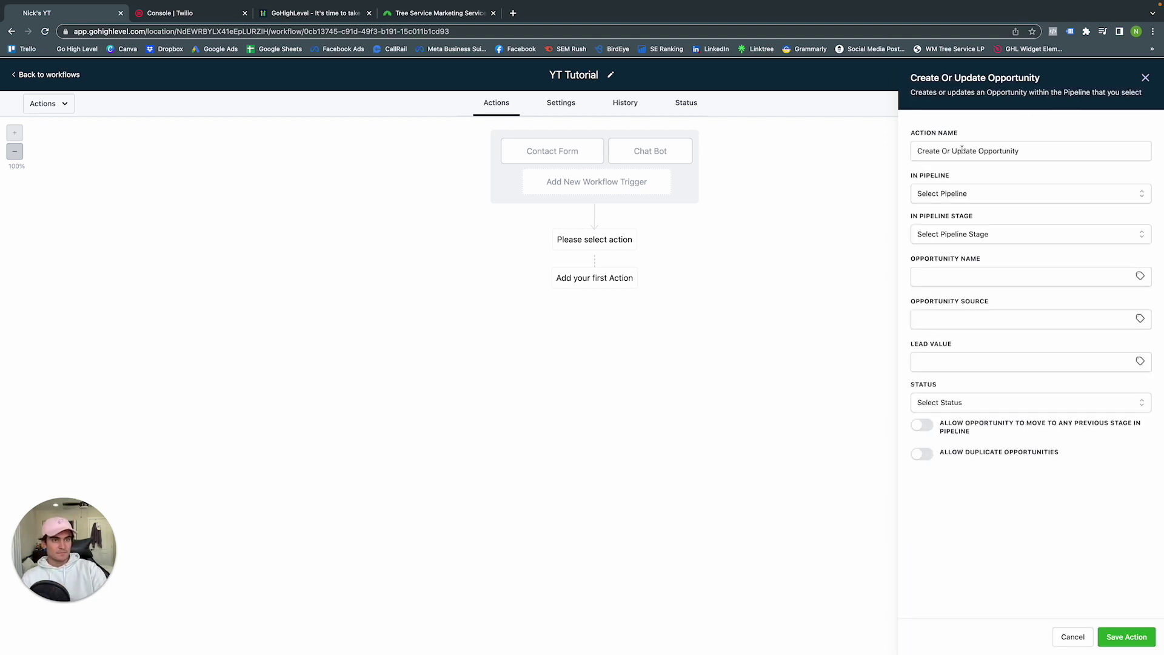
{"action": "left_click", "coordinate": [962, 150]}
{"action": "key", "text": "super+a"}
{"action": "type", "text": "Add To Pipelin"}
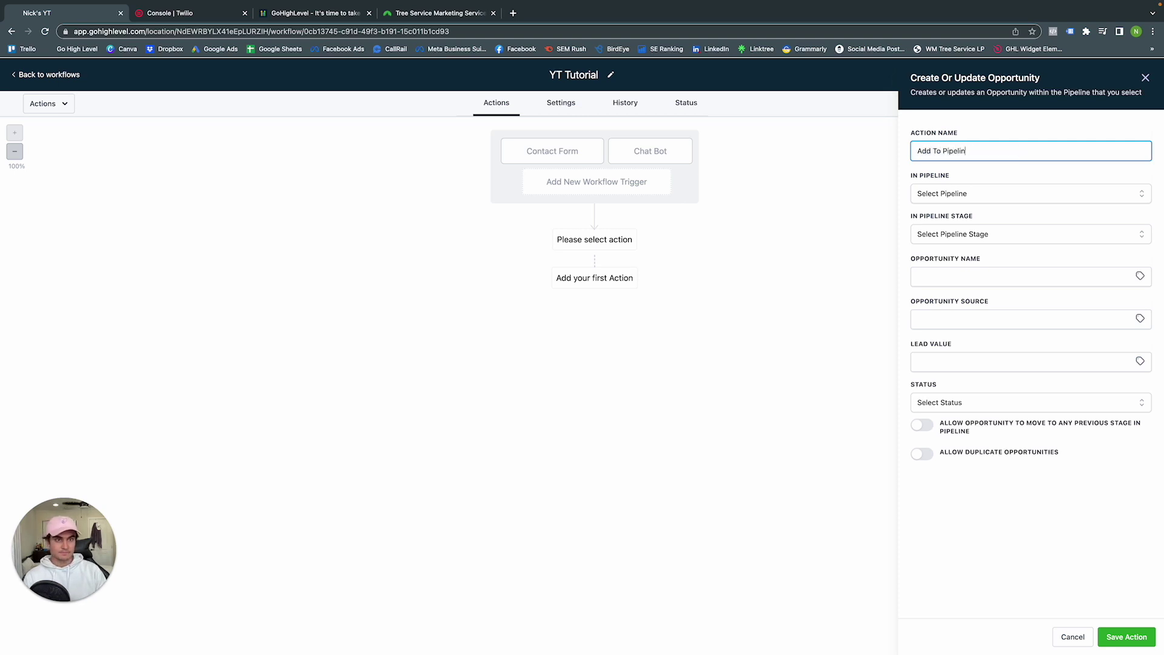
{"action": "left_click", "coordinate": [972, 193]}
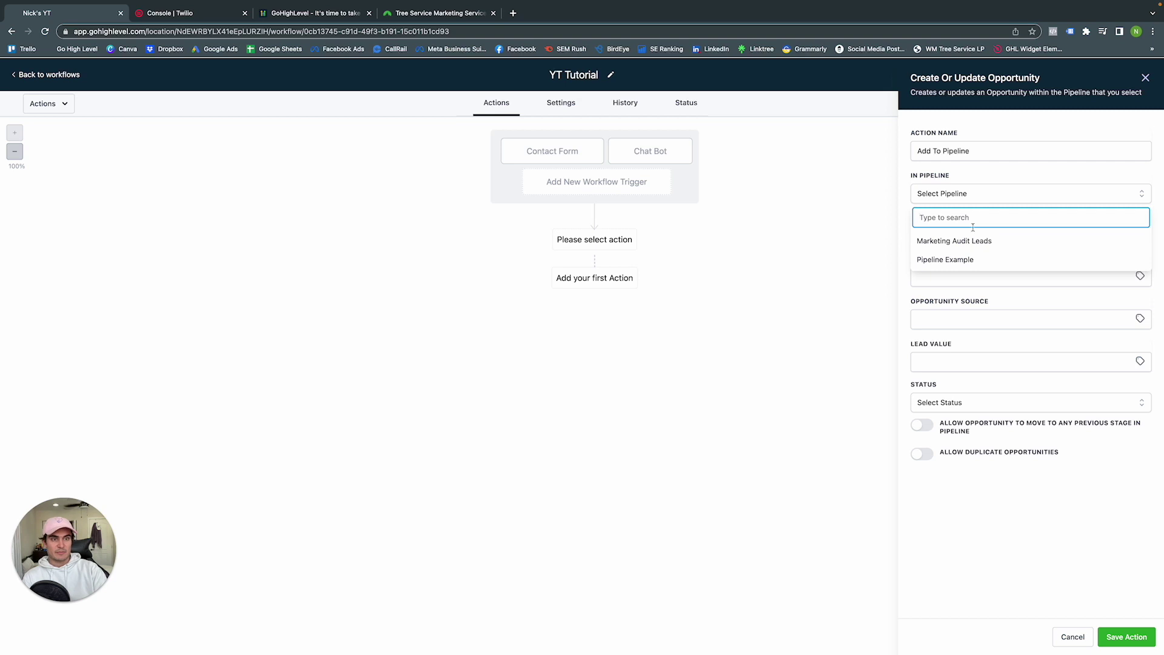
{"action": "left_click", "coordinate": [949, 259]}
{"action": "left_click", "coordinate": [955, 240]}
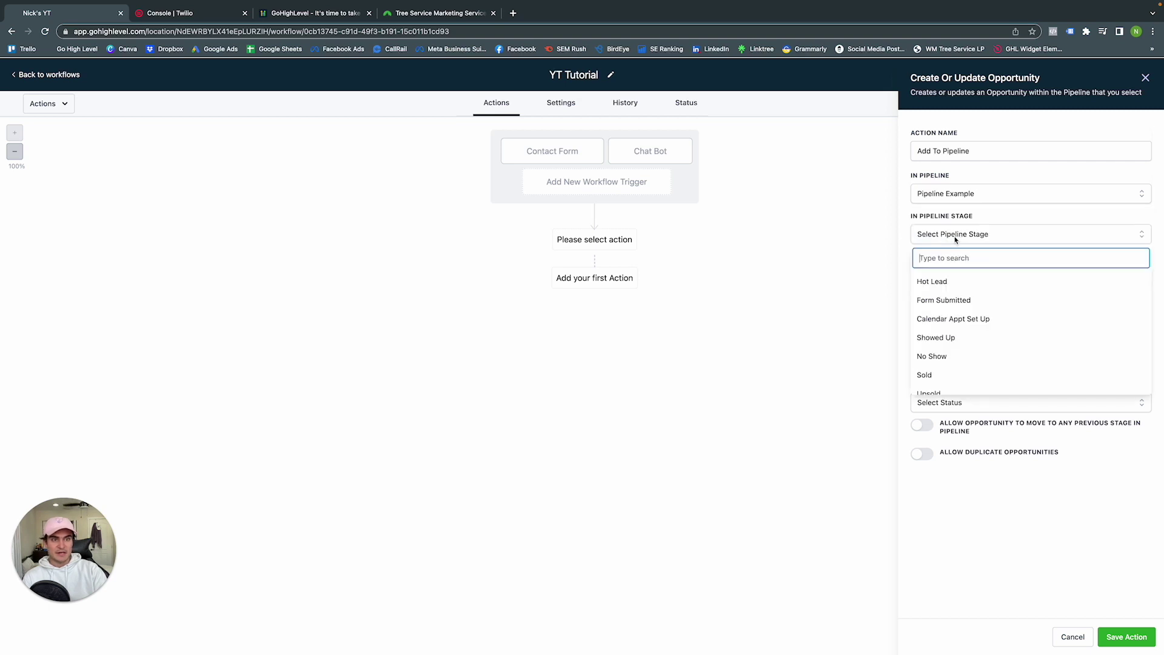
{"action": "left_click", "coordinate": [963, 299]}
Set opportunity name New Lead, source Web, value 1000, status open, and save the action
{"action": "left_click", "coordinate": [958, 283]}
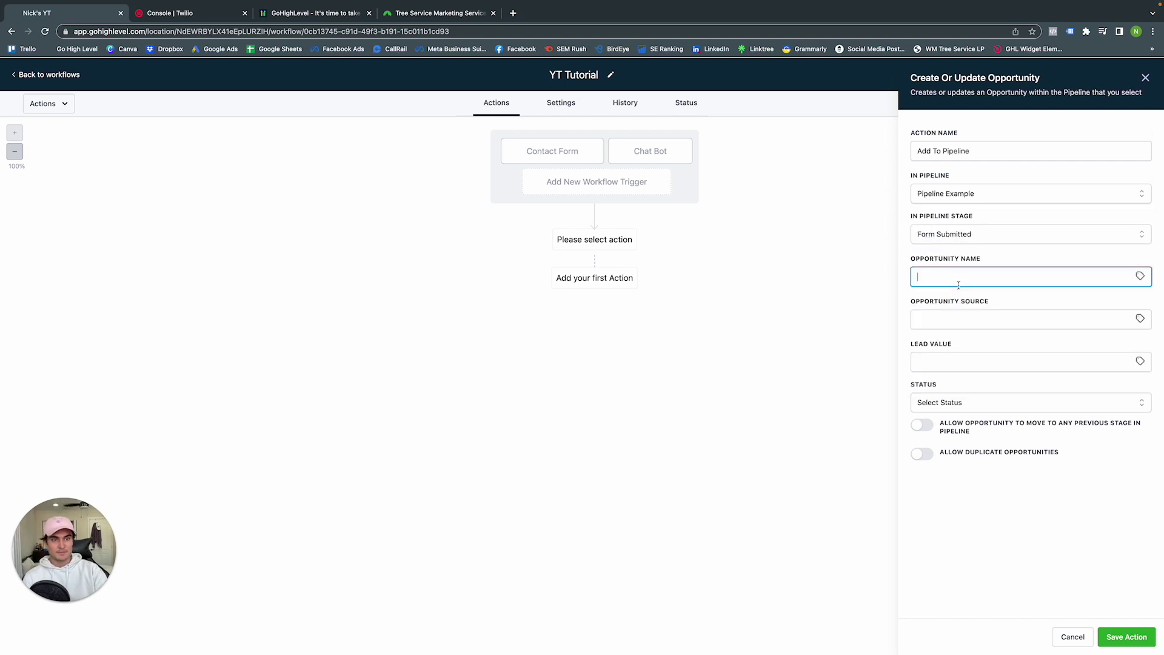
{"action": "type", "text": "New Lead"}
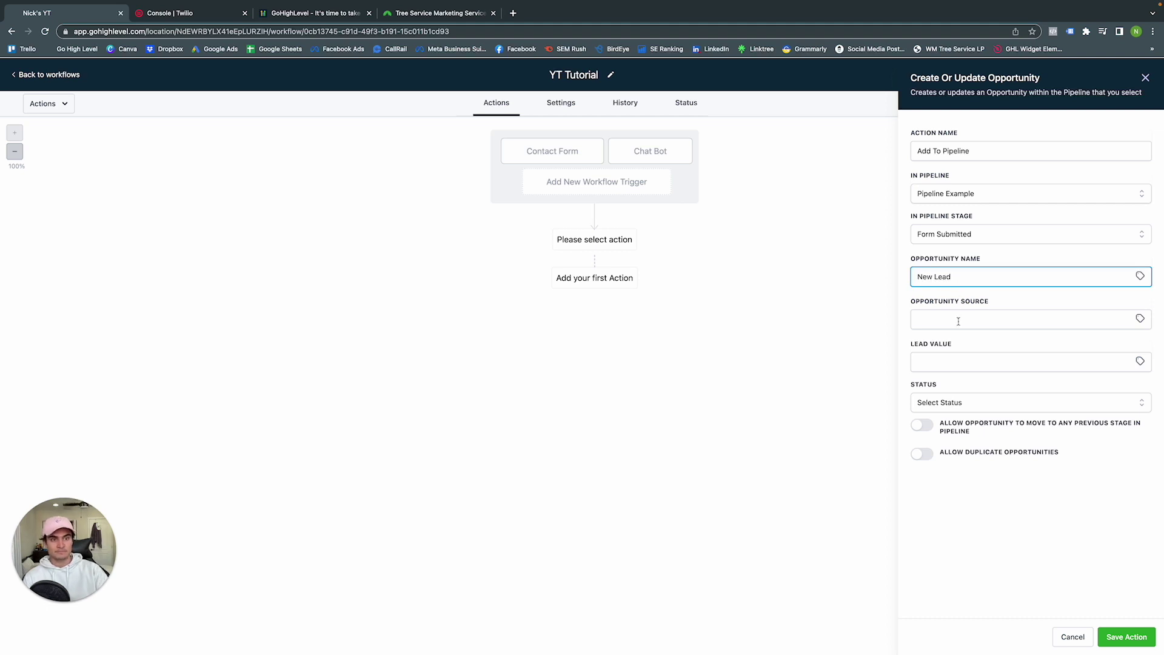
{"action": "left_click", "coordinate": [959, 319]}
{"action": "type", "text": "Web"}
{"action": "left_click", "coordinate": [962, 364]}
{"action": "type", "text": "1000"}
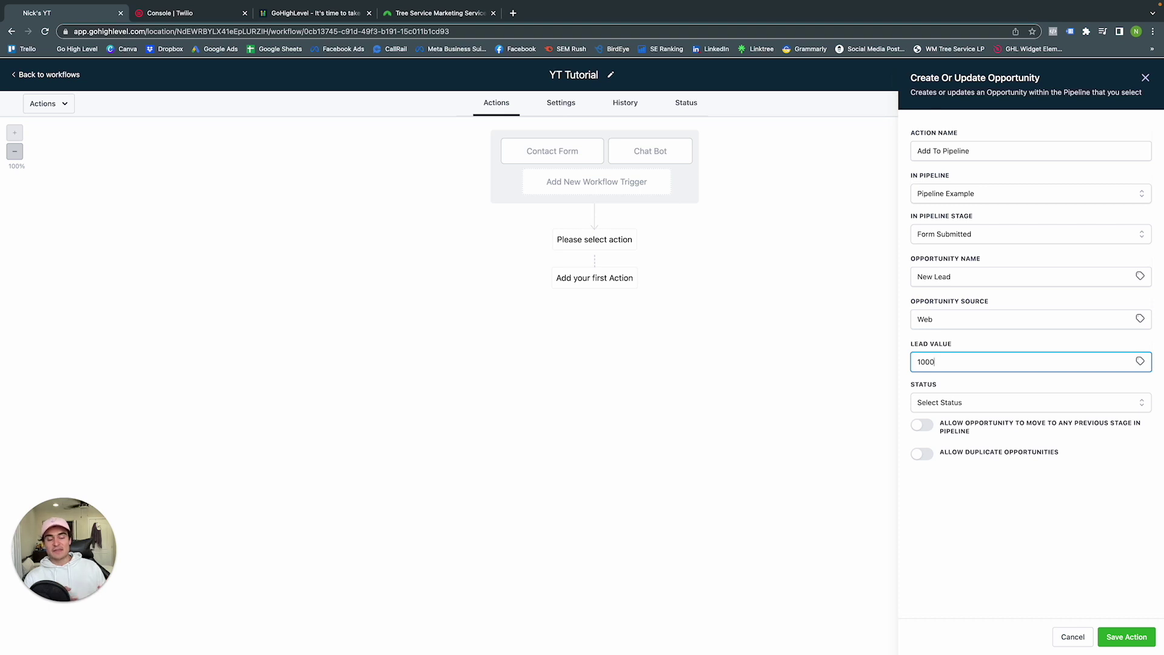
{"action": "left_click", "coordinate": [975, 402]}
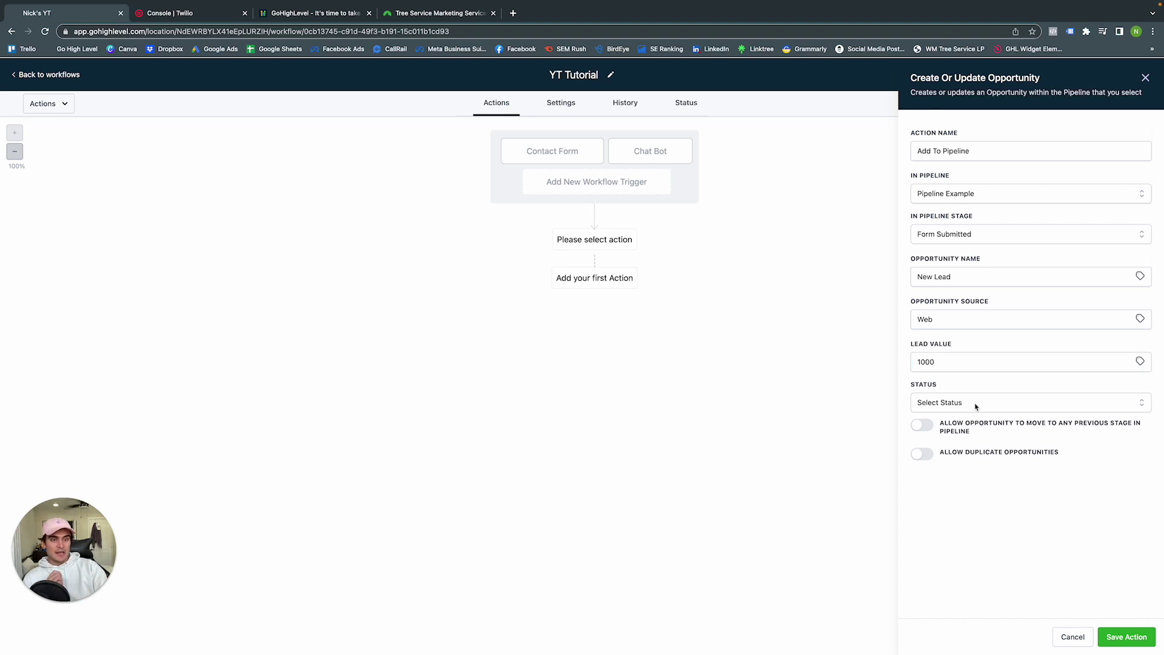
{"action": "left_click", "coordinate": [962, 426]}
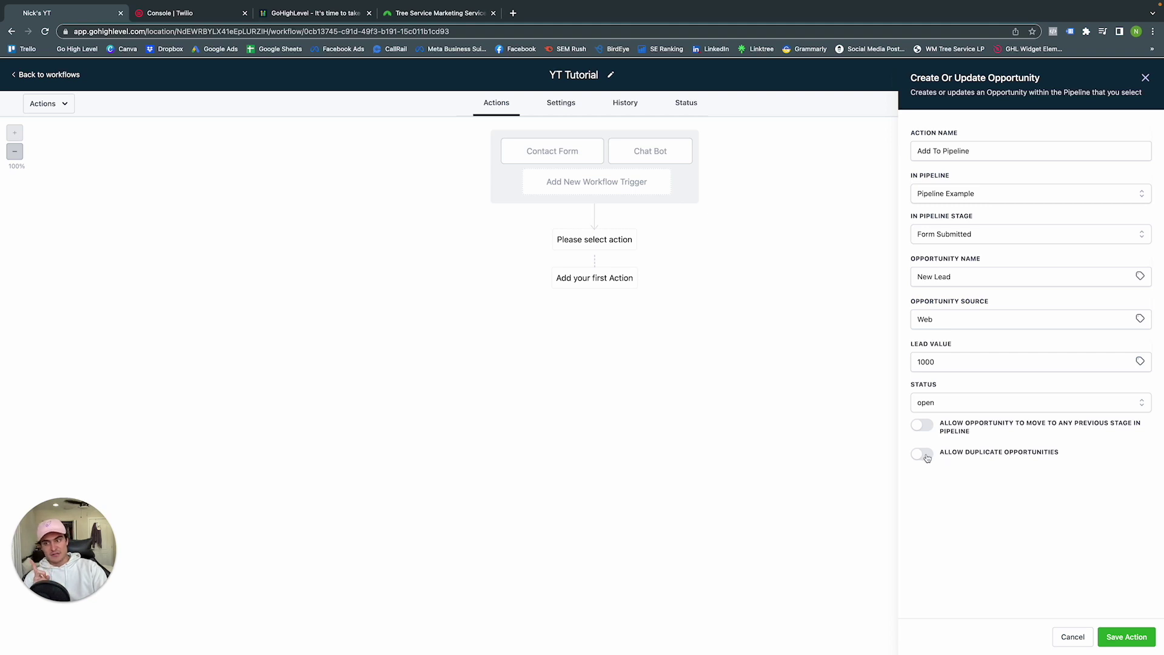
{"action": "left_click", "coordinate": [1127, 637]}
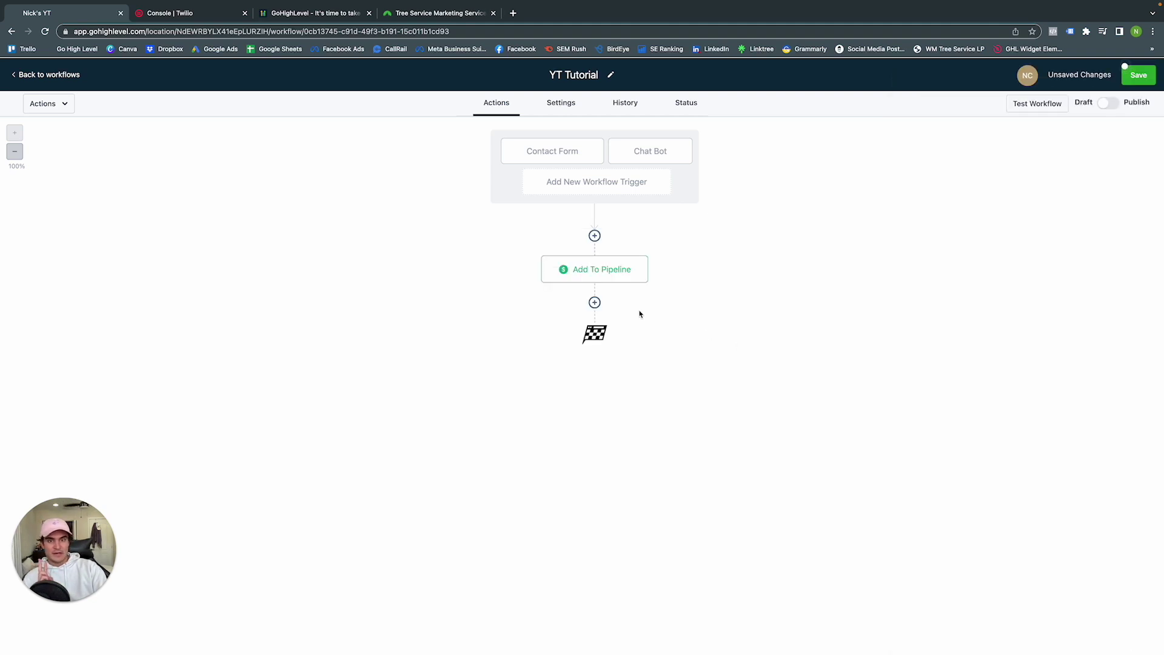
Add an Add Contact Tag action applying the 'new lead' tag after Add To Pipeline
{"action": "left_click", "coordinate": [595, 302]}
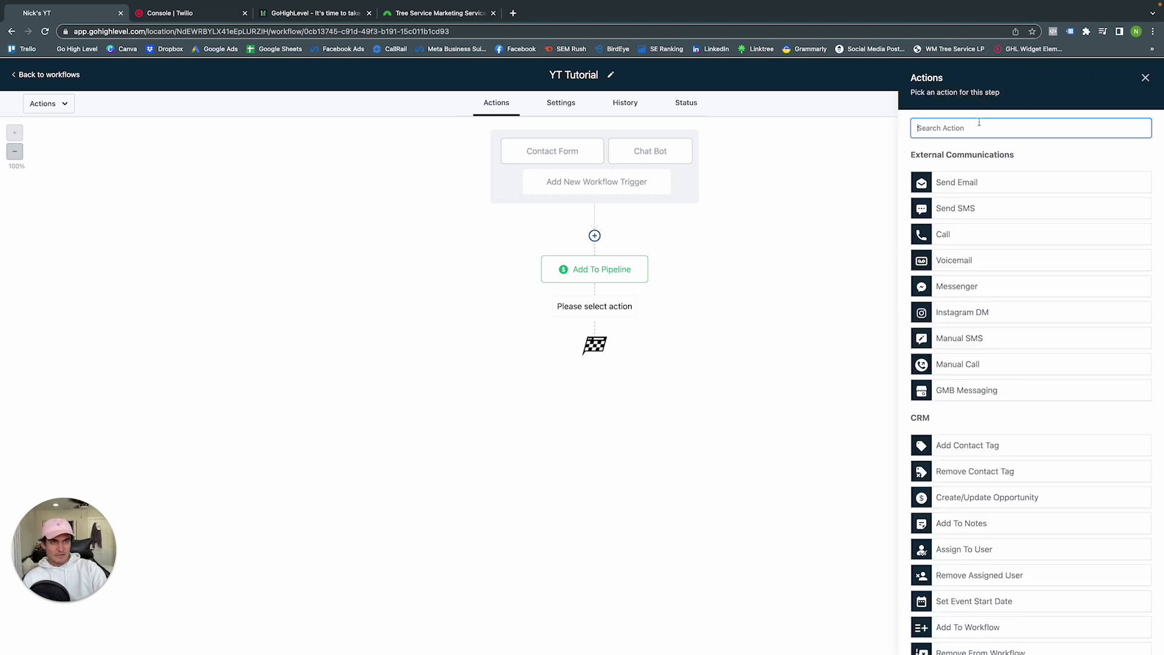
{"action": "type", "text": "tag"}
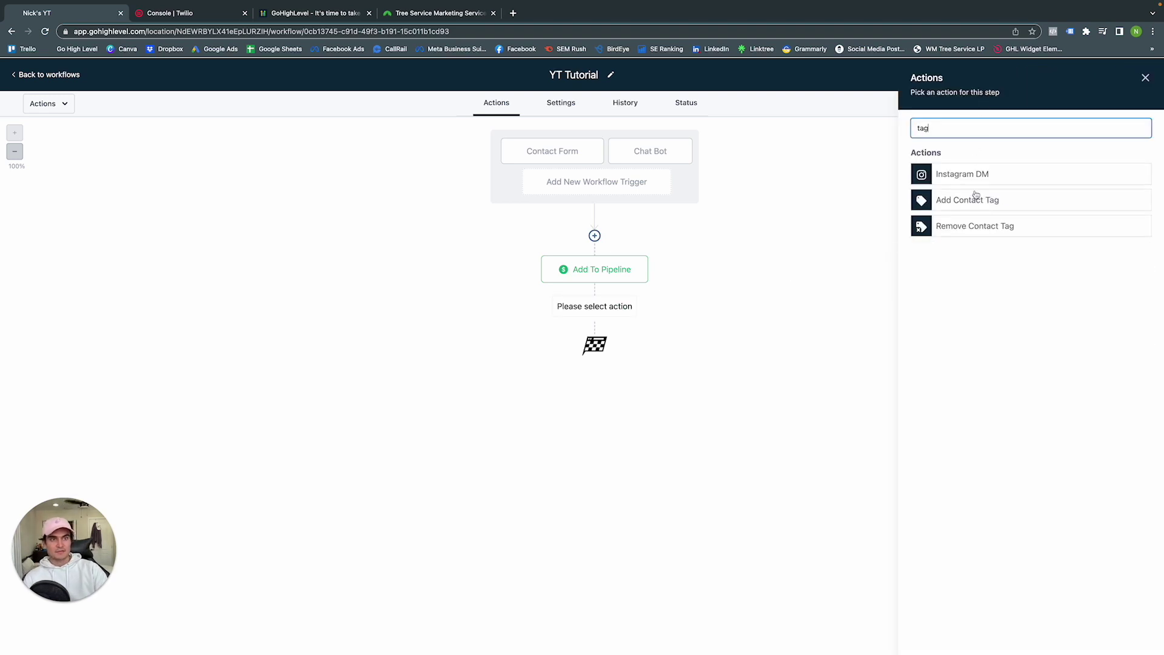
{"action": "left_click", "coordinate": [974, 199]}
{"action": "left_click", "coordinate": [969, 196]}
{"action": "type", "text": "new"}
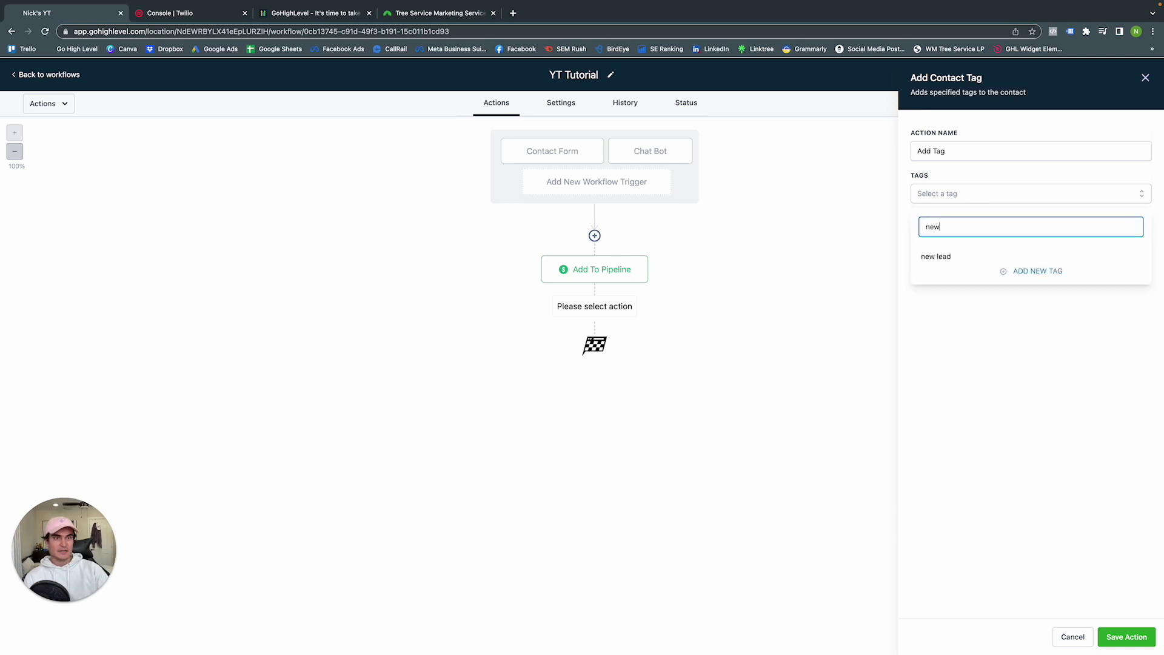
{"action": "left_click", "coordinate": [962, 262]}
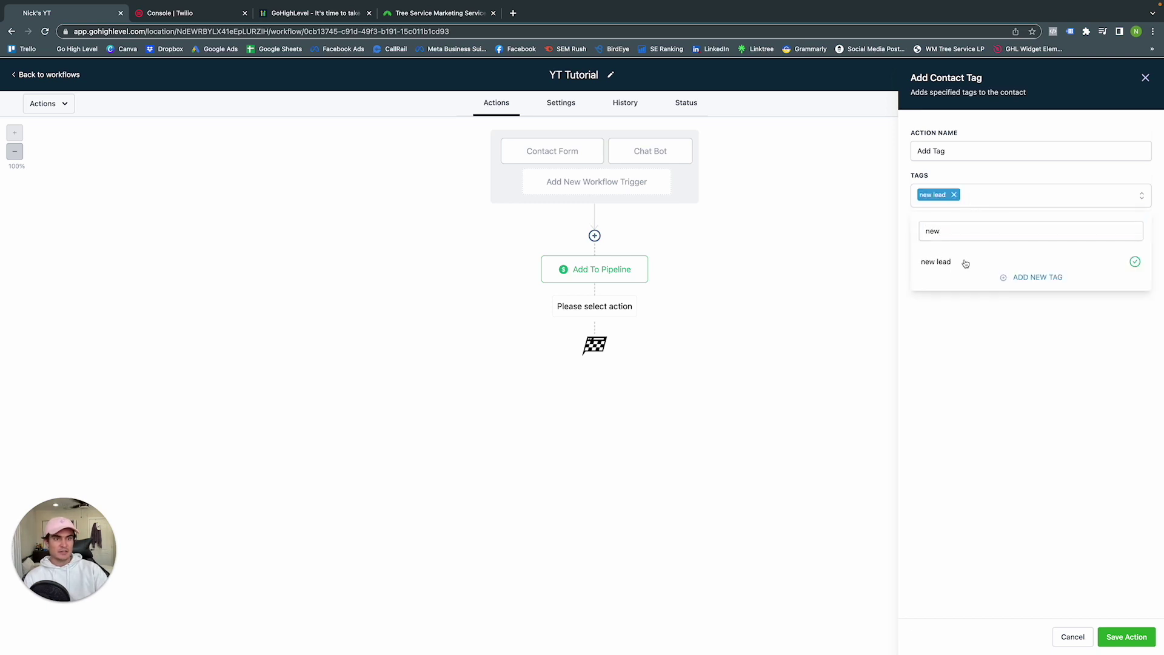
{"action": "left_click", "coordinate": [1126, 636]}
{"action": "left_click", "coordinate": [596, 371]}
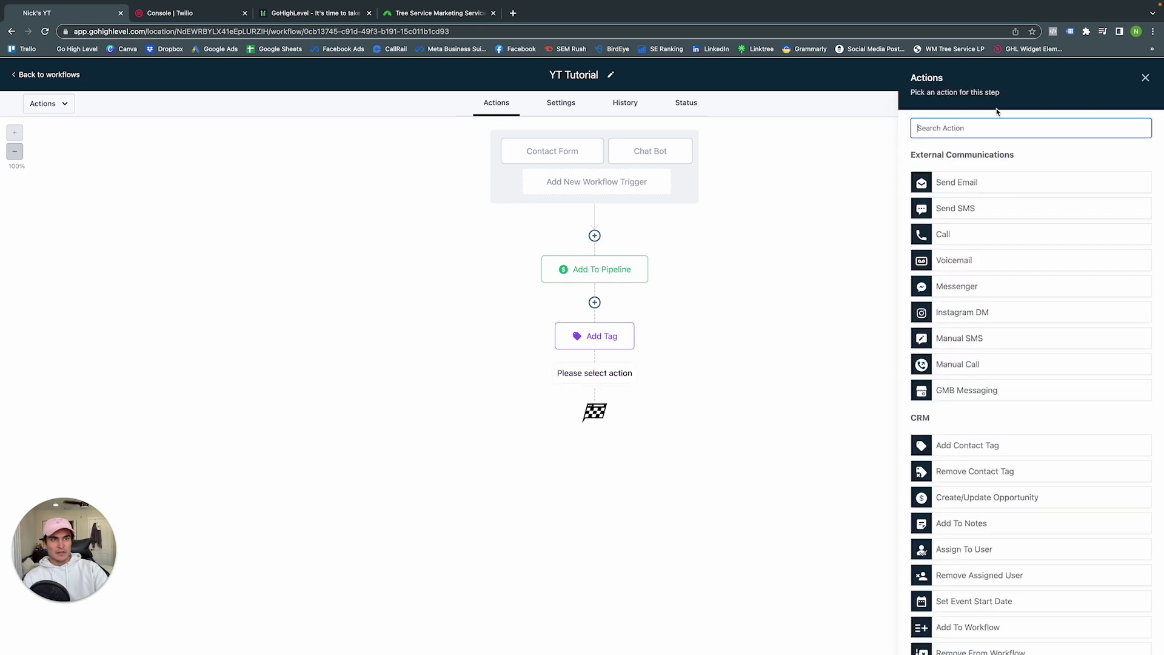
Add a Send Email action and name it 'Email: Follow Up'
{"action": "type", "text": "email"}
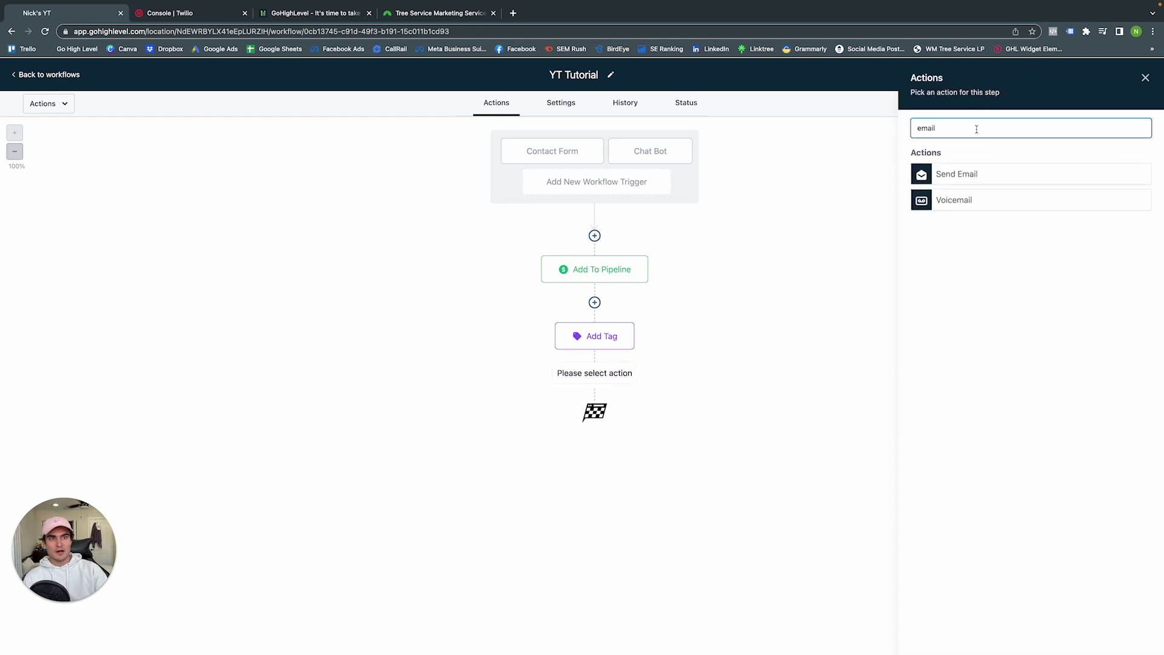
{"action": "left_click", "coordinate": [980, 172]}
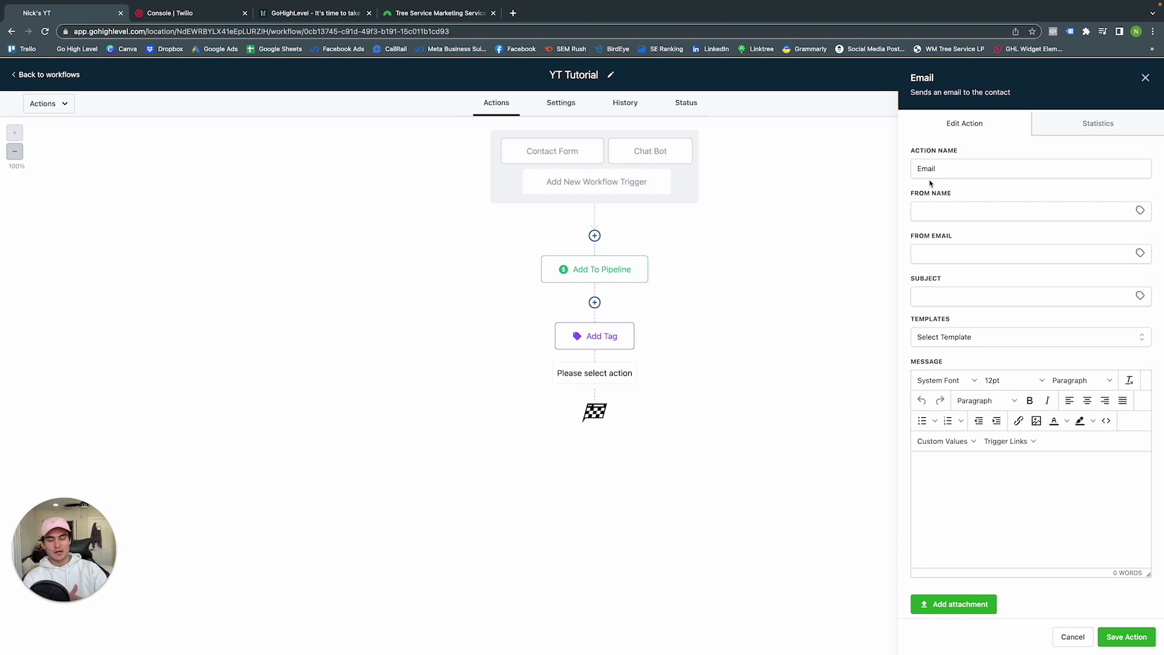
{"action": "double_click", "coordinate": [941, 171]}
{"action": "left_click", "coordinate": [943, 171]}
{"action": "type", "text": ": "}
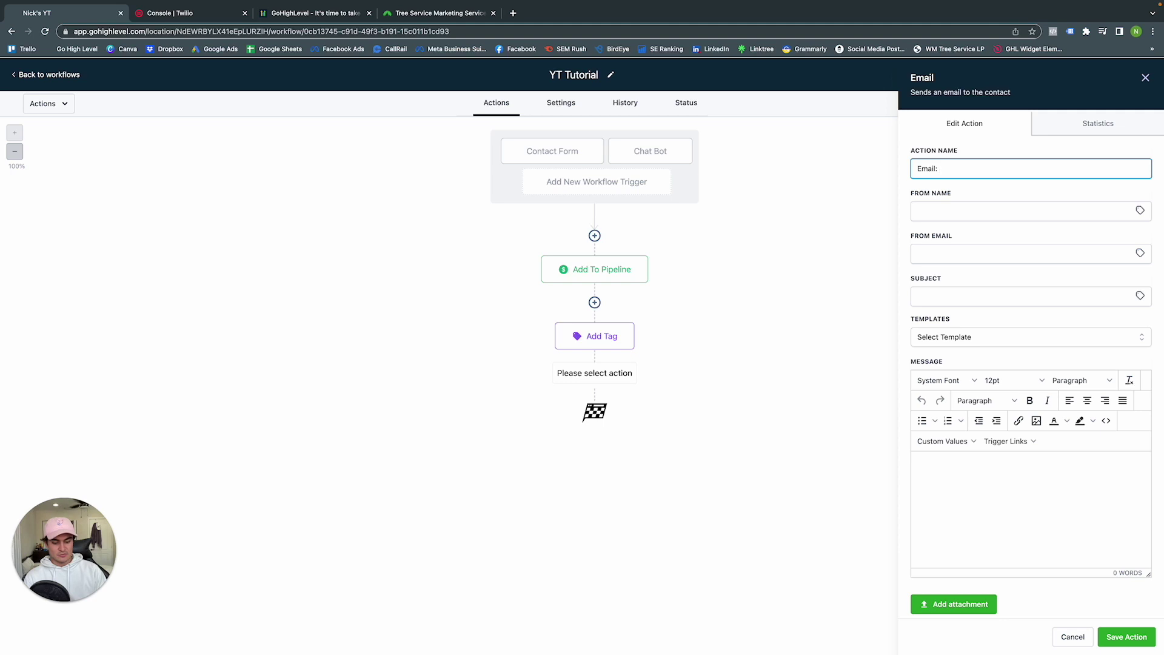
{"action": "type", "text": "For"}
{"action": "key", "text": "BackSpace"}
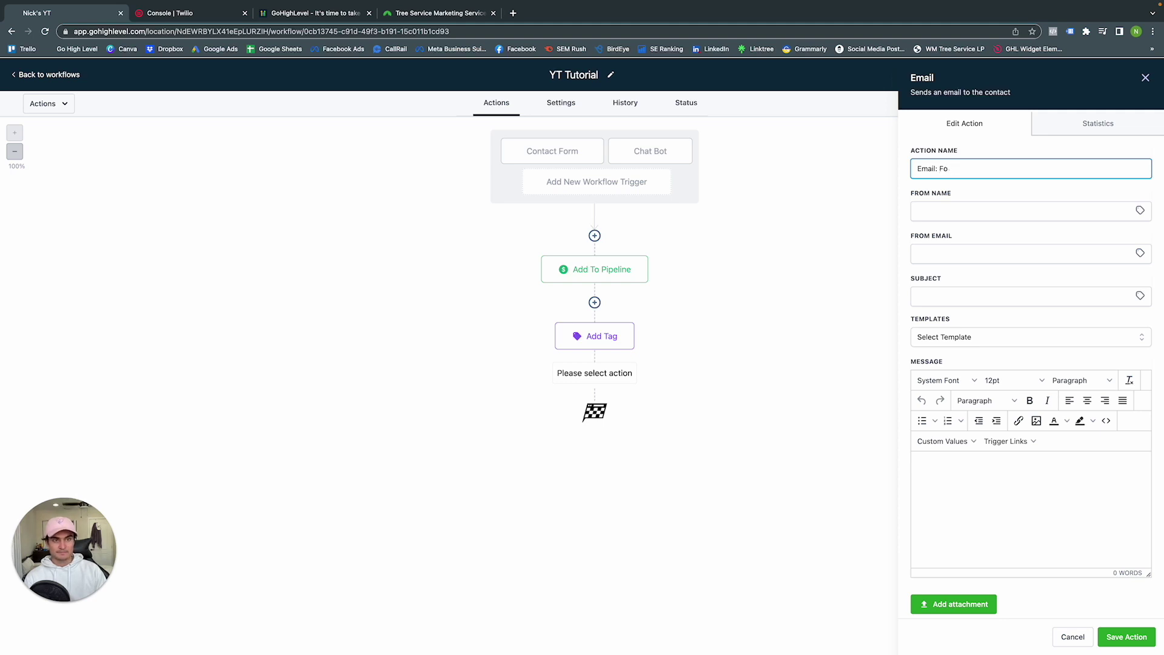
{"action": "type", "text": "llow Uo"}
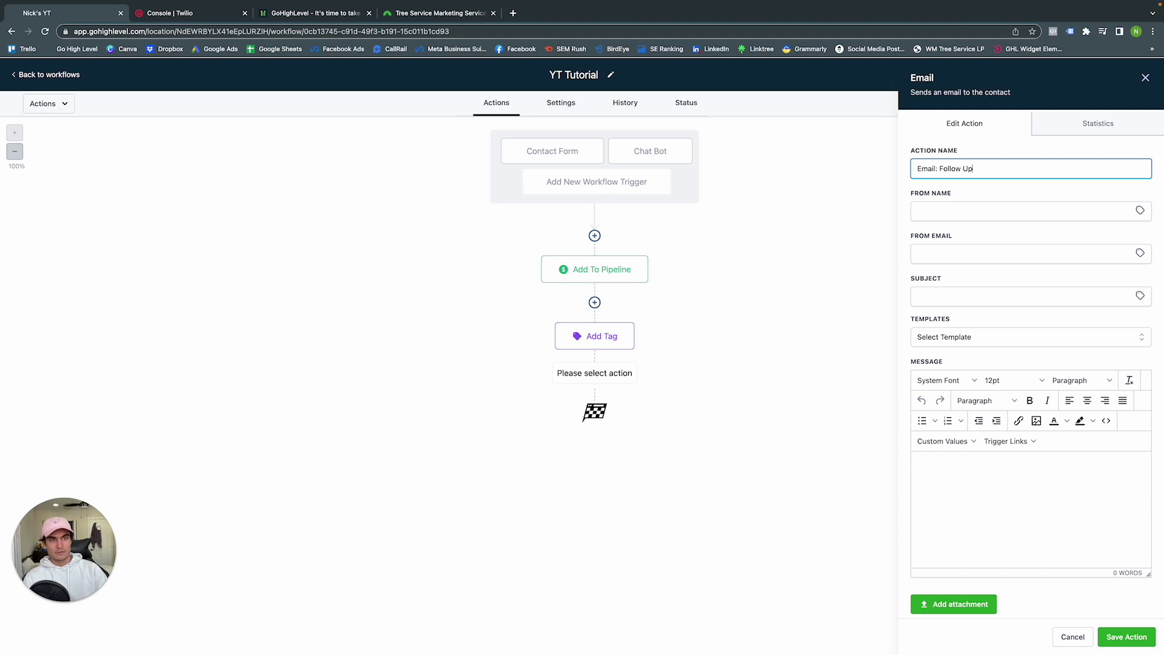
{"action": "left_click", "coordinate": [944, 210]}
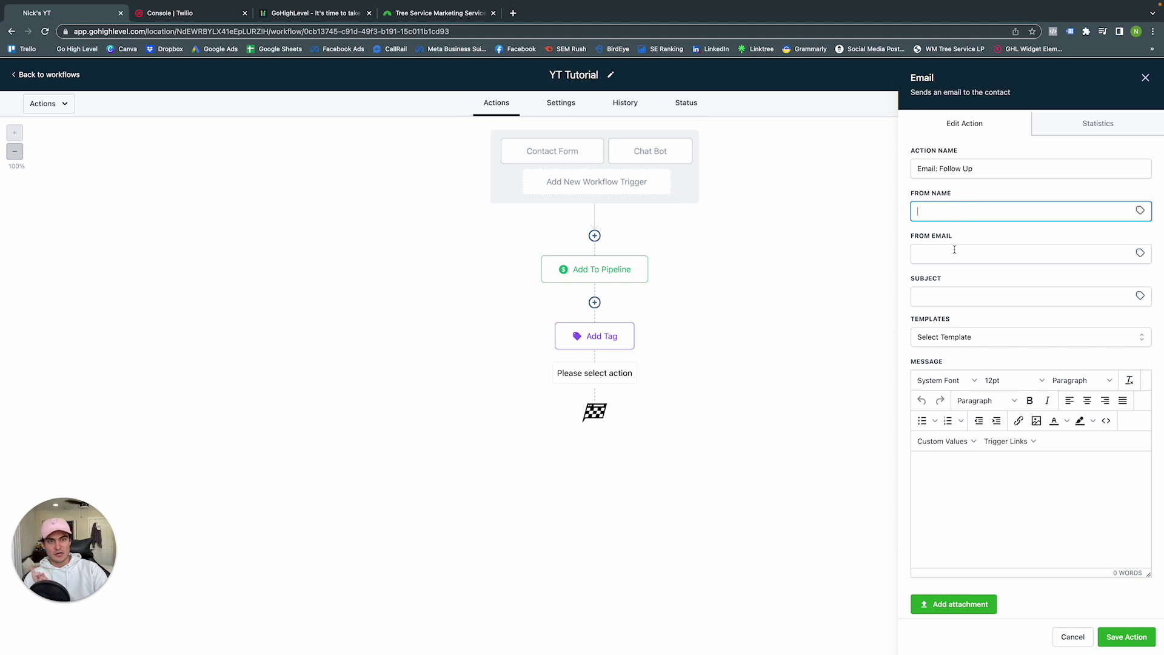
Give the email subject 'Thank You!', use the Example 1 template, and save the step
{"action": "left_click", "coordinate": [951, 297]}
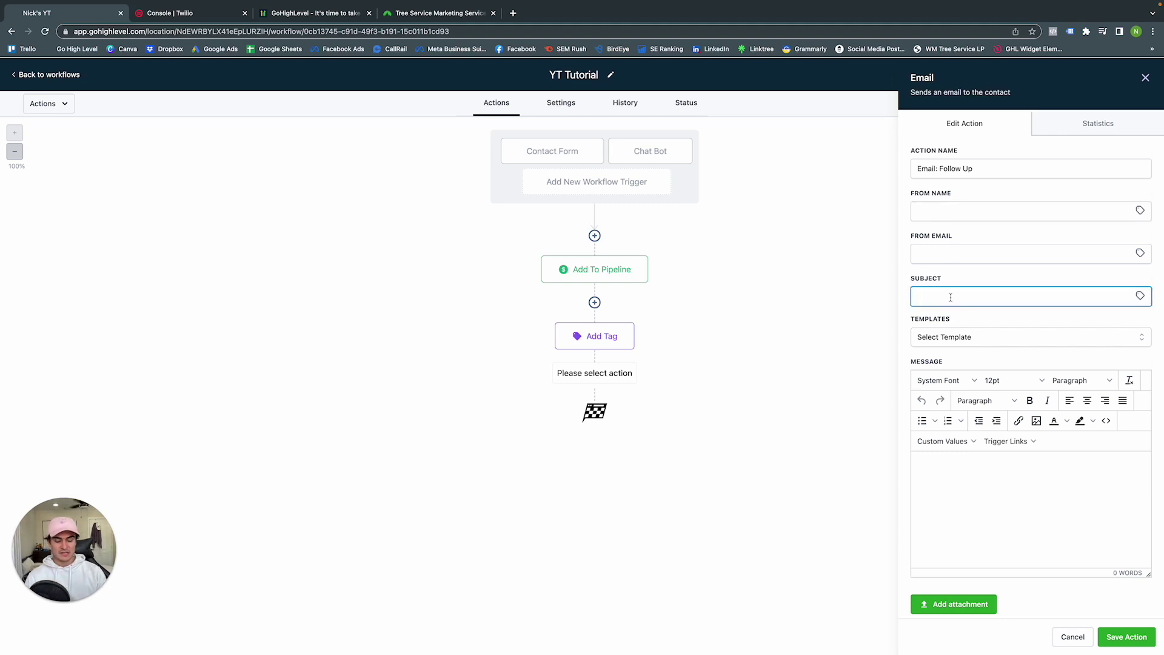
{"action": "type", "text": "Thank y"}
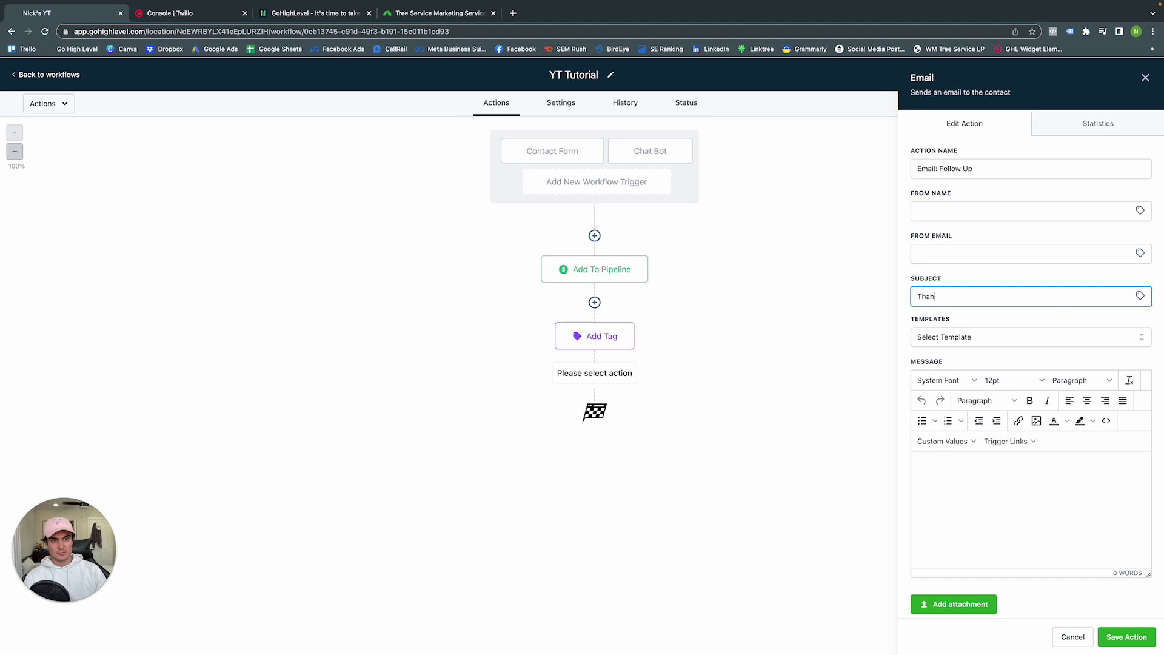
{"action": "key", "text": "BackSpace"}
{"action": "type", "text": "You!"}
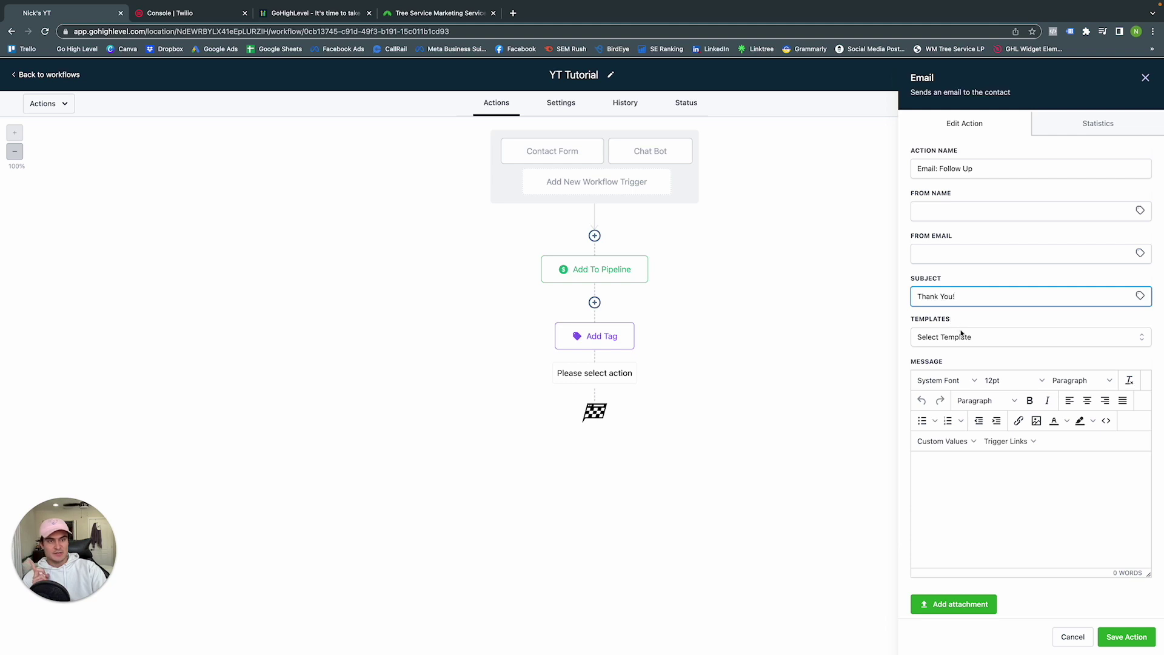
{"action": "left_click", "coordinate": [962, 336]}
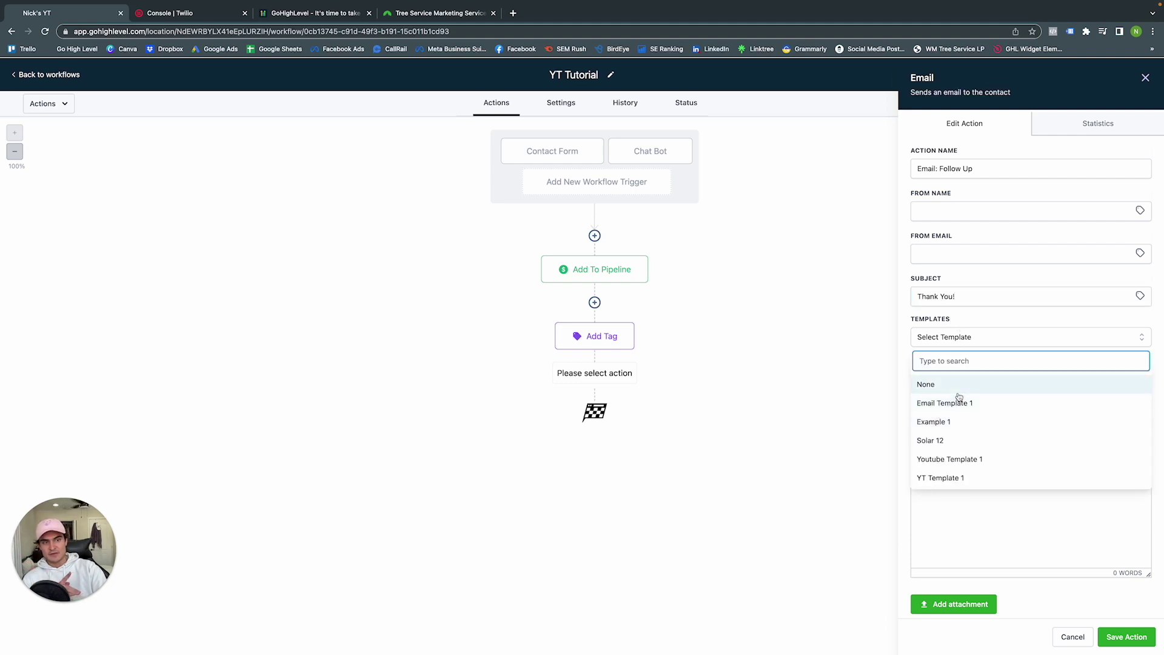
{"action": "left_click", "coordinate": [956, 424]}
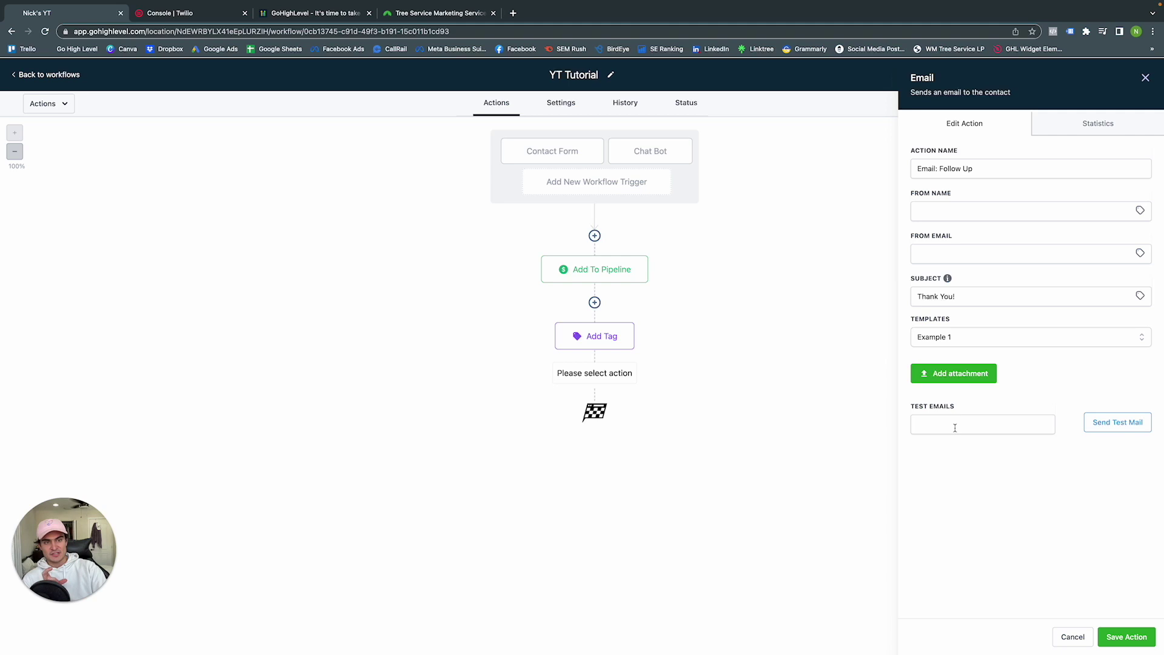
{"action": "left_click", "coordinate": [955, 428]}
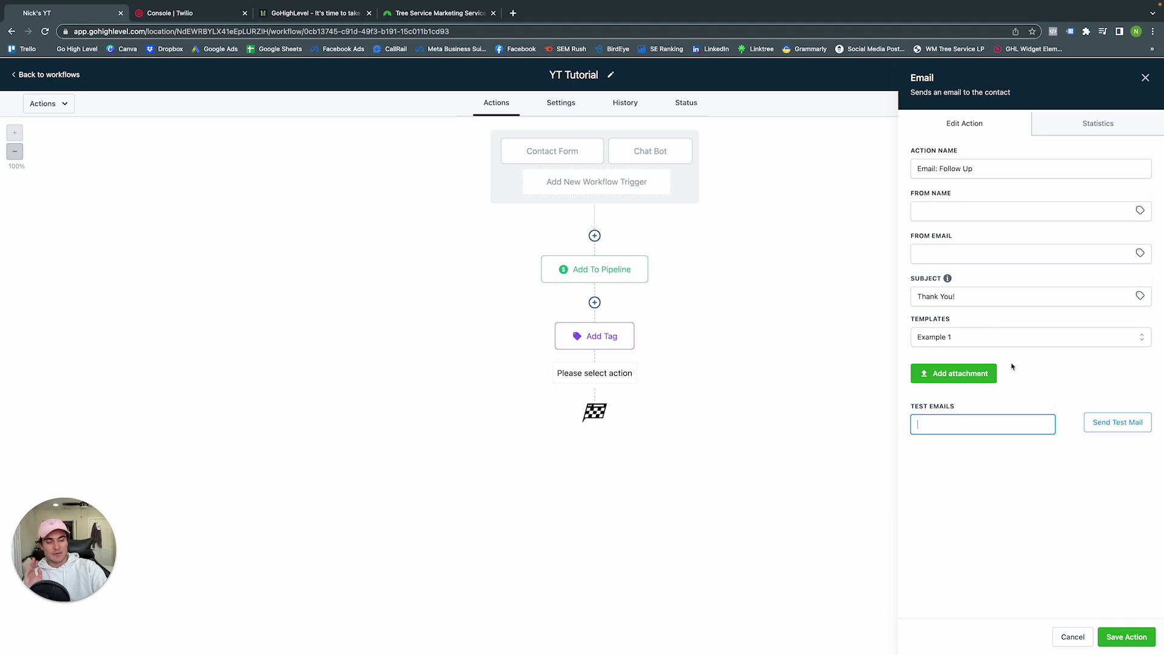
{"action": "left_click", "coordinate": [1137, 633]}
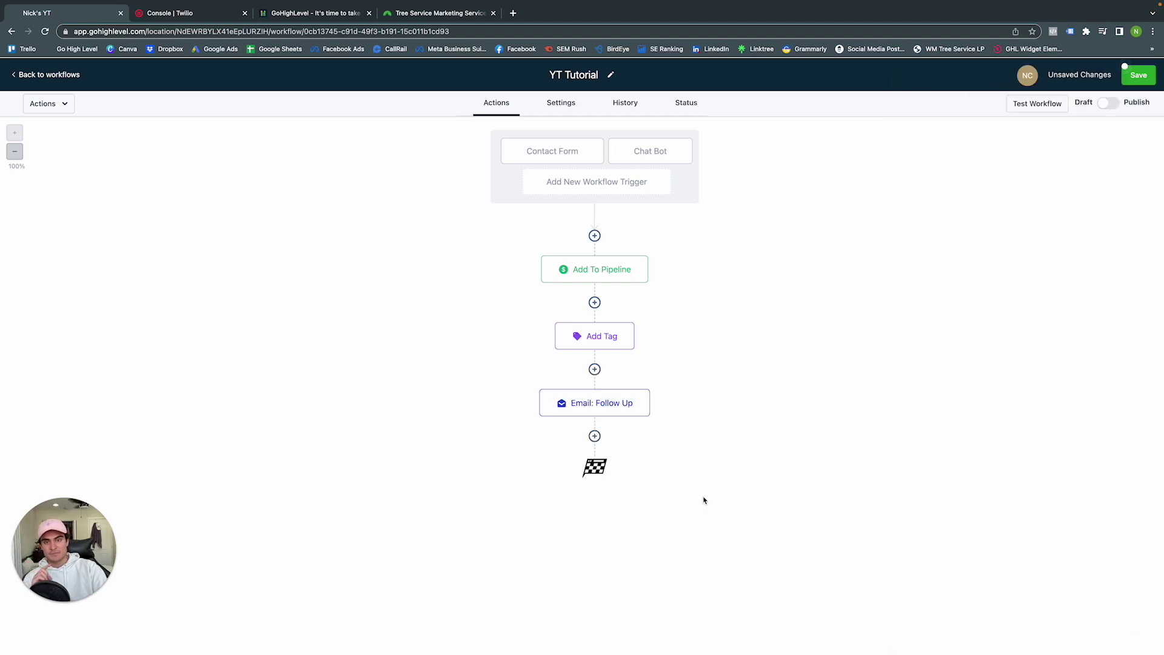
{"action": "left_click", "coordinate": [597, 439]}
Add an SMS step whose message begins 'Hey' followed by the contact's First Name
{"action": "left_click", "coordinate": [962, 210]}
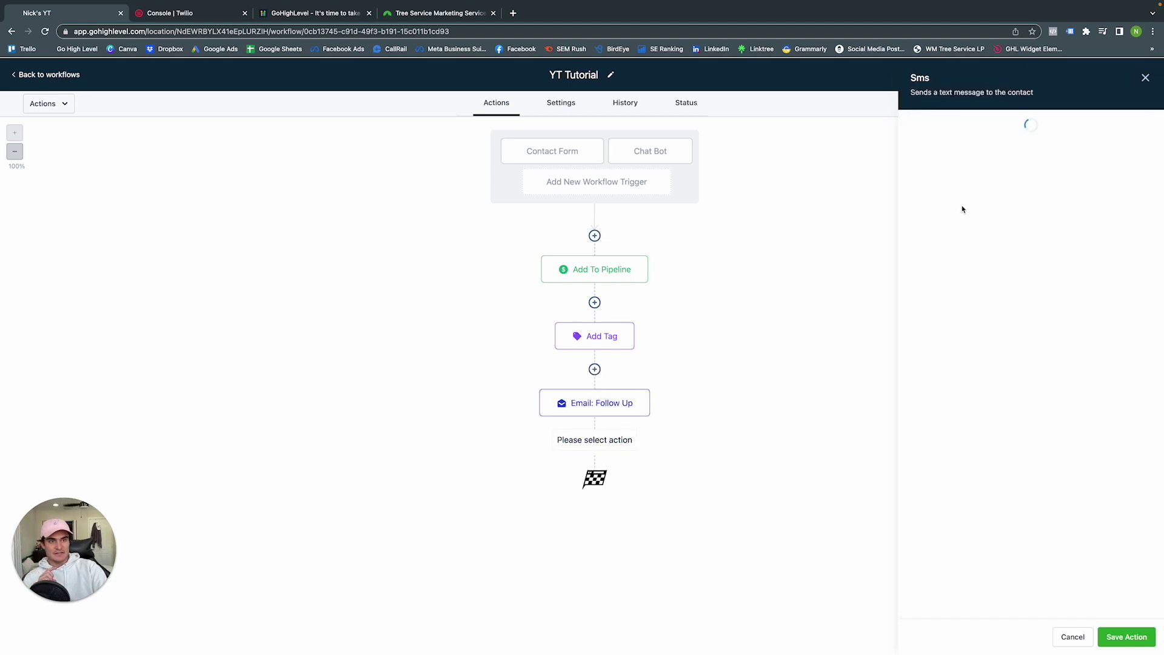
{"action": "left_click", "coordinate": [970, 206]}
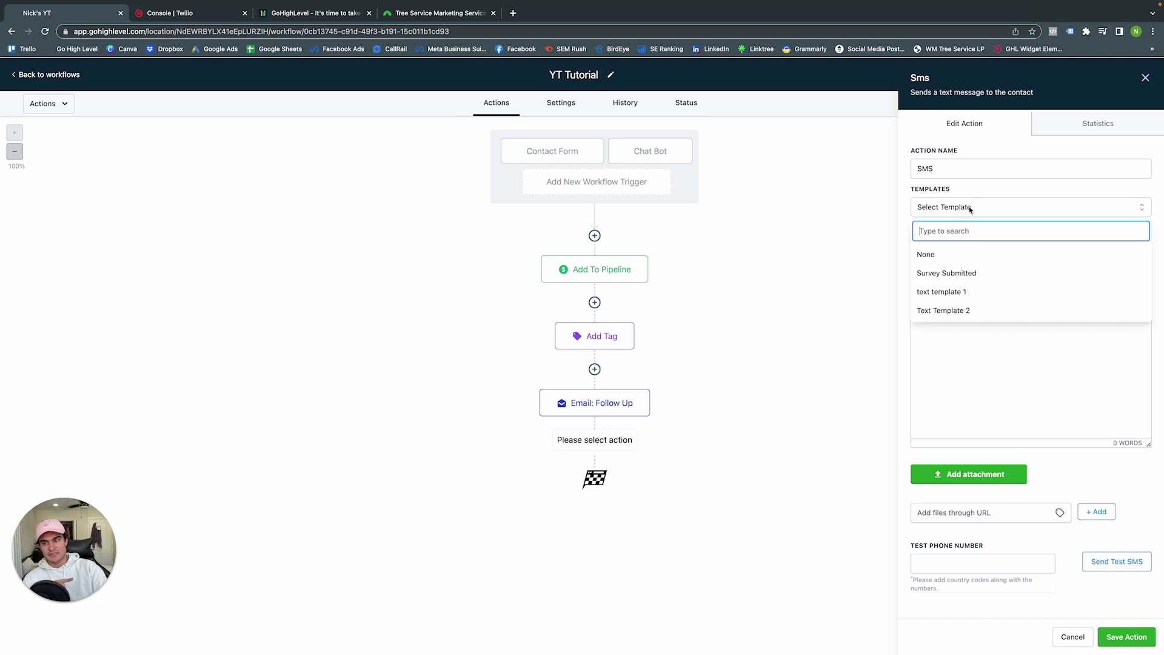
{"action": "left_click", "coordinate": [814, 230]}
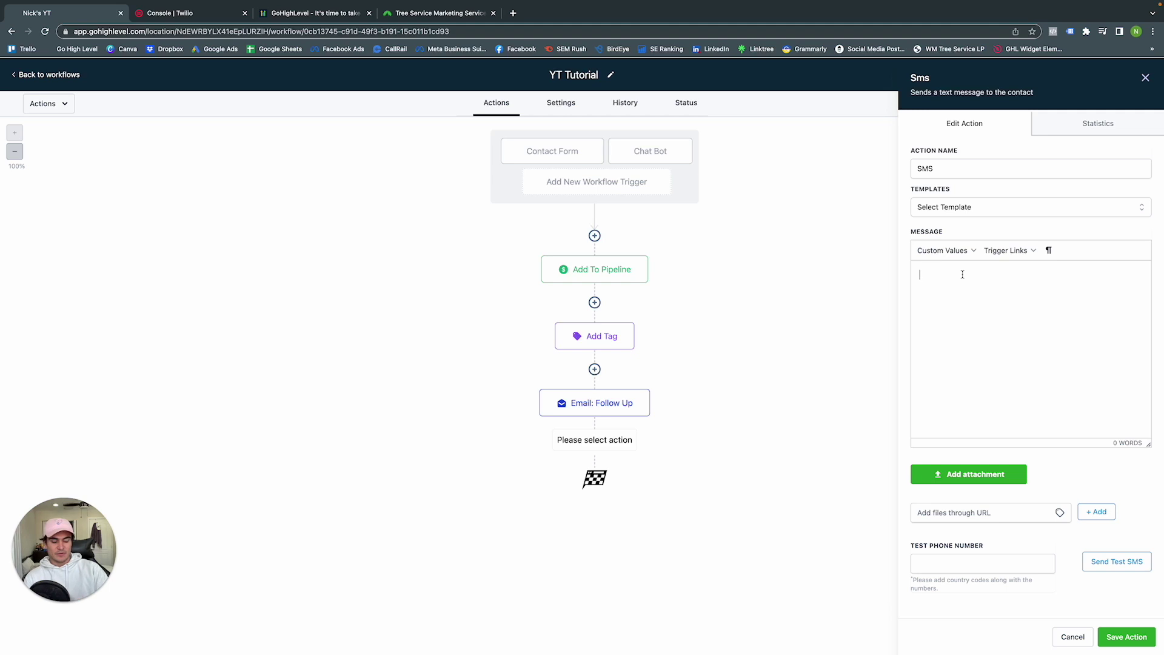
{"action": "type", "text": "Hey"}
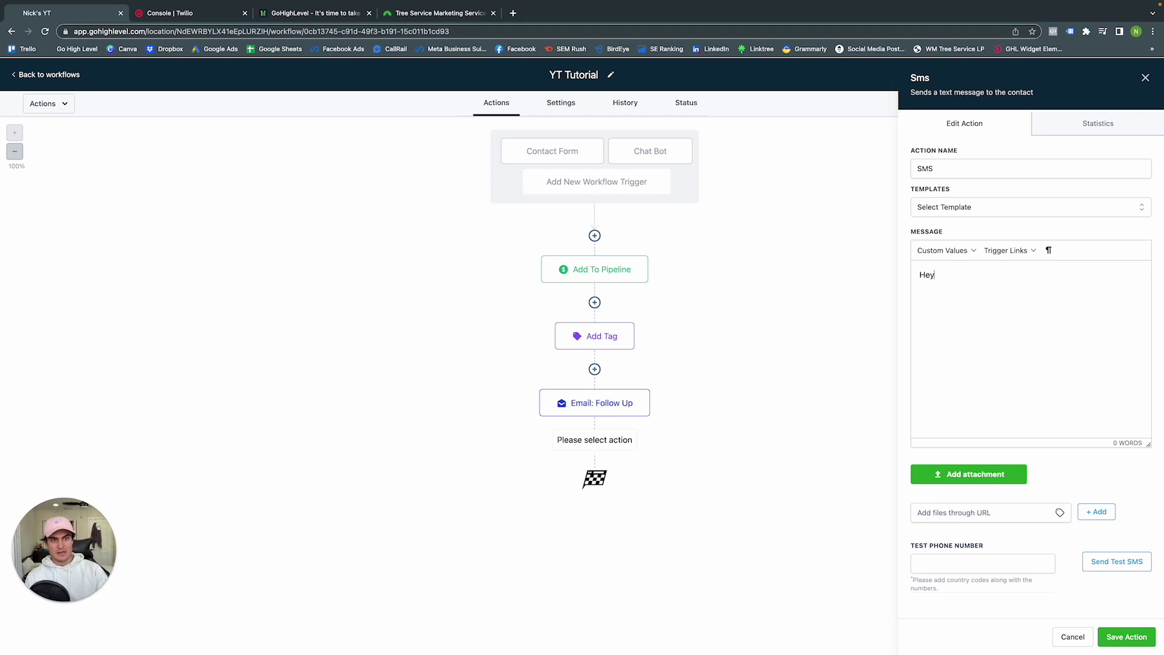
{"action": "left_click", "coordinate": [944, 251]}
{"action": "mouse_move", "coordinate": [937, 269]}
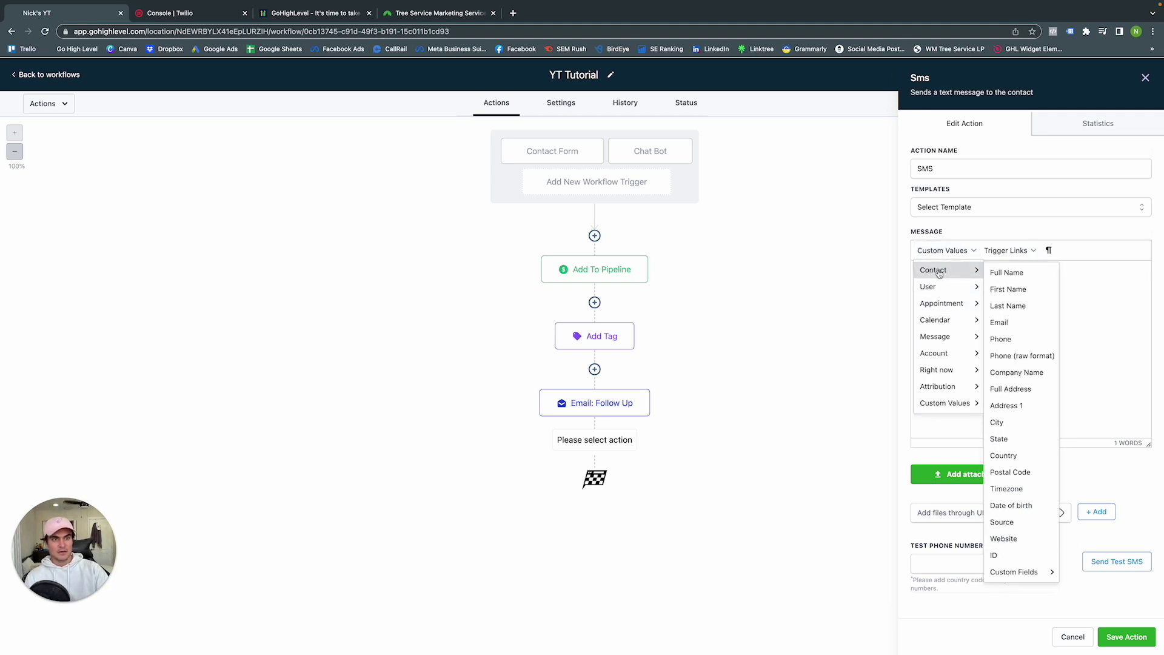
{"action": "left_click", "coordinate": [1008, 289]}
Finish the SMS with '! Thank you for reaching out. A staff member will be with you shortly!' and save
{"action": "type", "text": "! Thanks"}
{"action": "key", "text": "BackSpace"}
{"action": "key", "text": "BackSpace"}
{"action": "key", "text": "BackSpace"}
{"action": "key", "text": "BackSpace"}
{"action": "key", "text": "BackSpace"}
{"action": "type", "text": "han"}
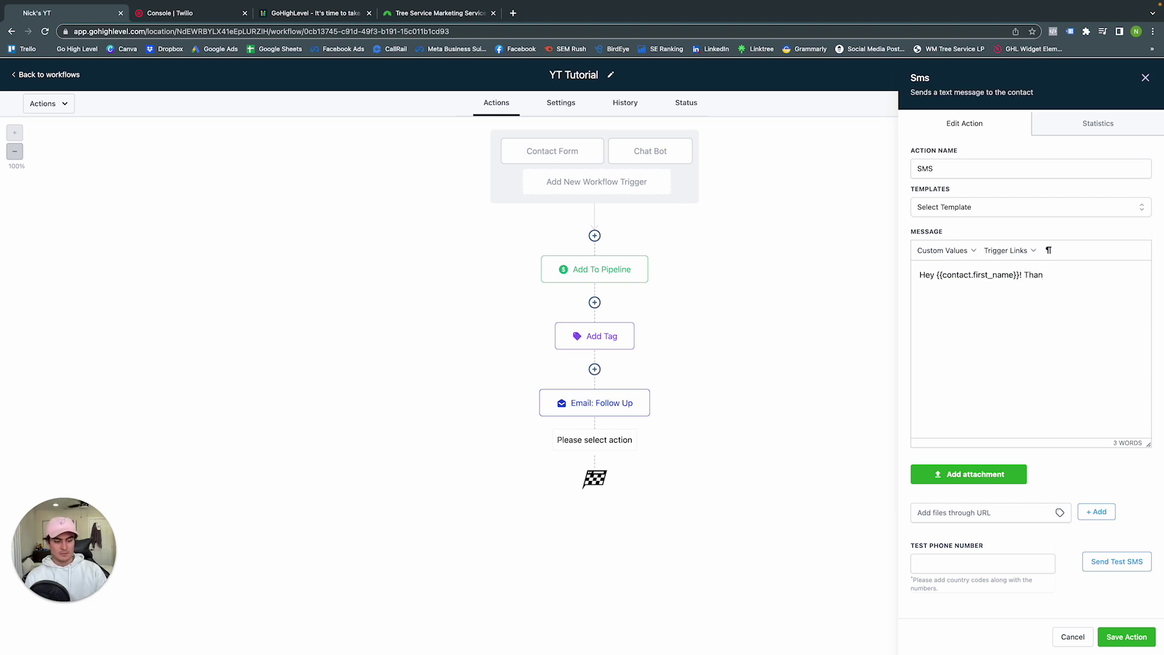
{"action": "type", "text": "k you for reaching "}
{"action": "type", "text": "ouu"}
{"action": "type", "text": ". "}
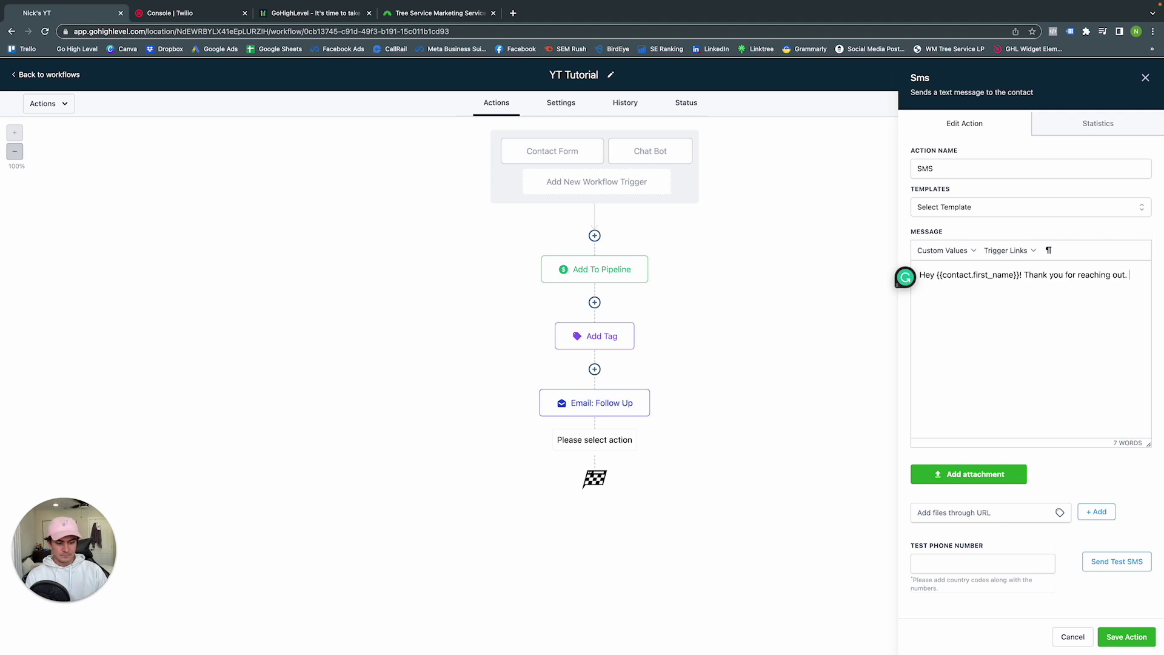
{"action": "type", "text": "A staff memebver"}
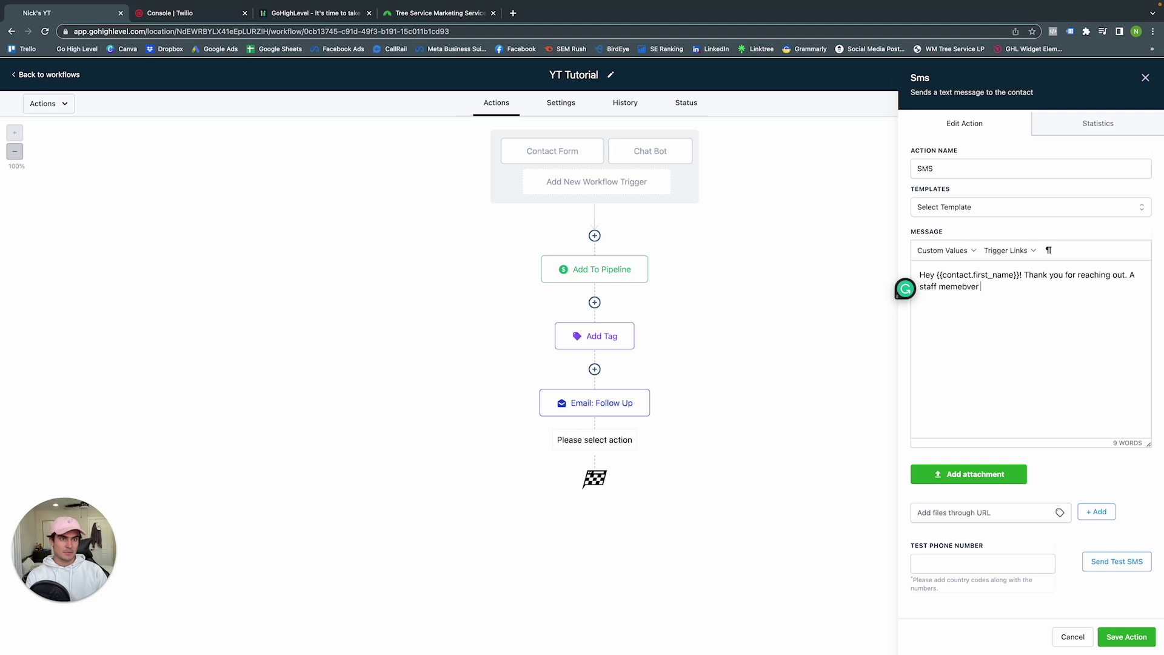
{"action": "key", "text": "BackSpace"}
{"action": "key", "text": "BackSpace"}
{"action": "key", "text": "BackSpace"}
{"action": "key", "text": "BackSpace"}
{"action": "key", "text": "BackSpace"}
{"action": "key", "text": "BackSpace"}
{"action": "type", "text": "ber will"}
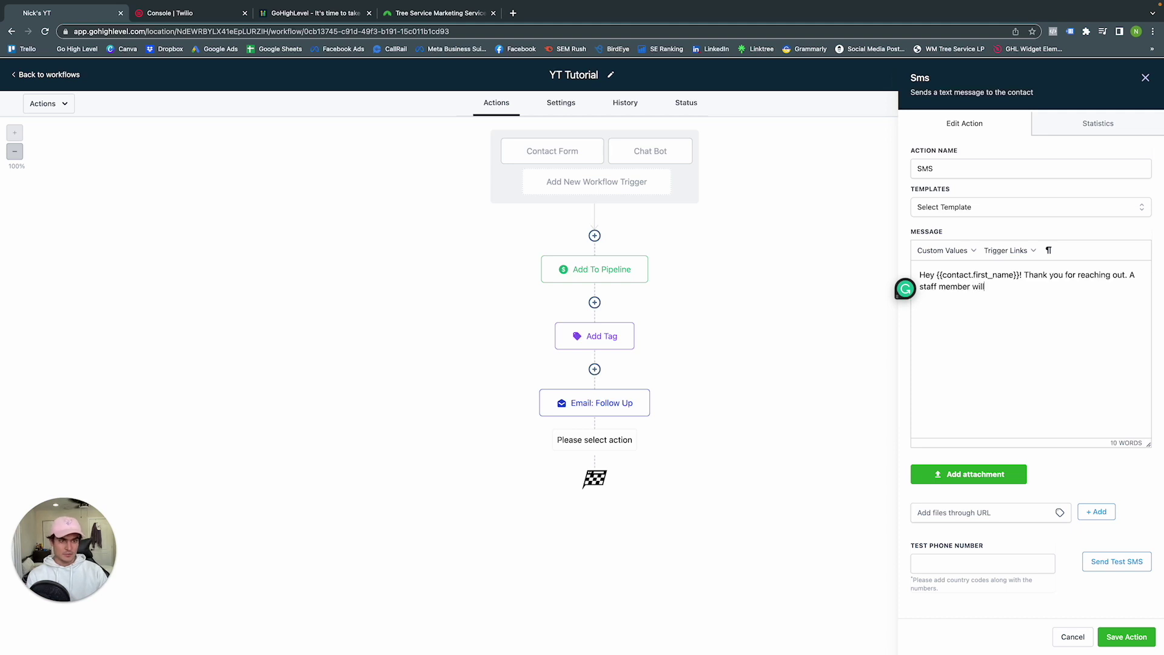
{"action": "type", "text": " be with you short"}
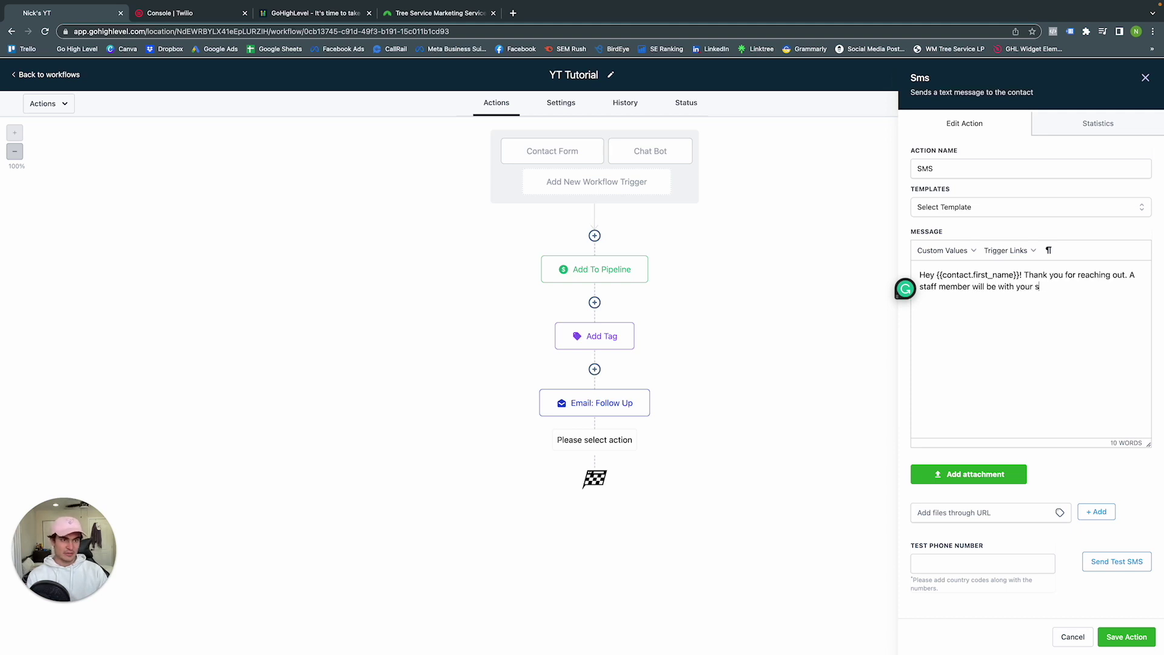
{"action": "type", "text": "ly!"}
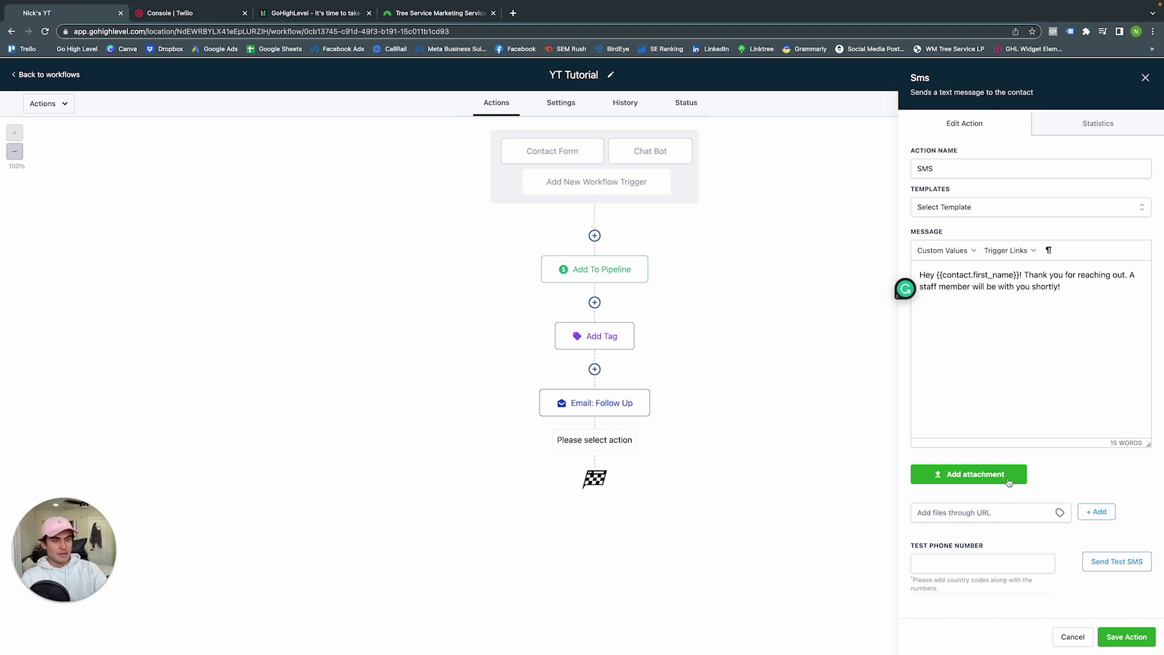
{"action": "left_click", "coordinate": [1126, 637]}
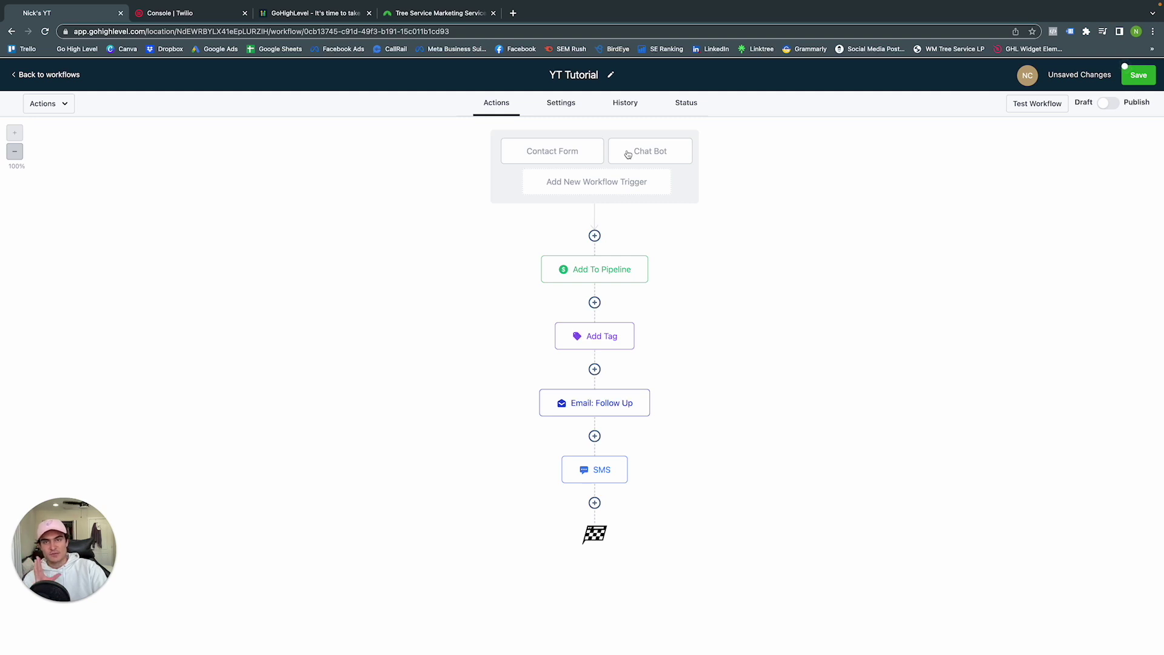
{"action": "mouse_move", "coordinate": [628, 270]}
{"action": "mouse_move", "coordinate": [622, 352]}
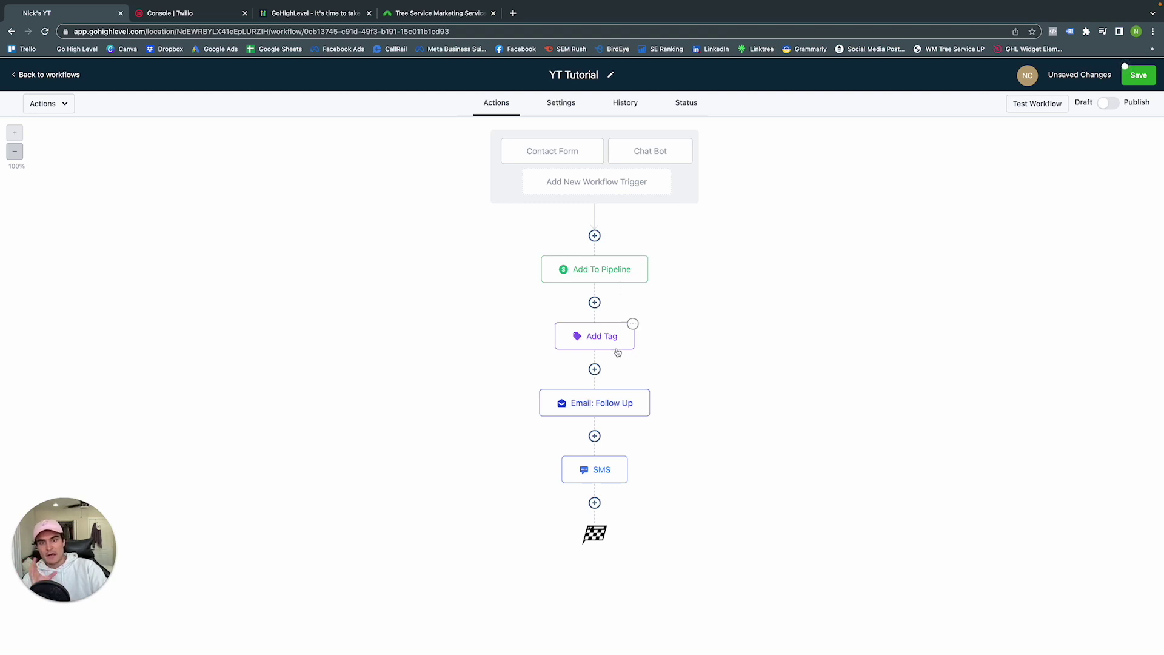
{"action": "mouse_move", "coordinate": [615, 402]}
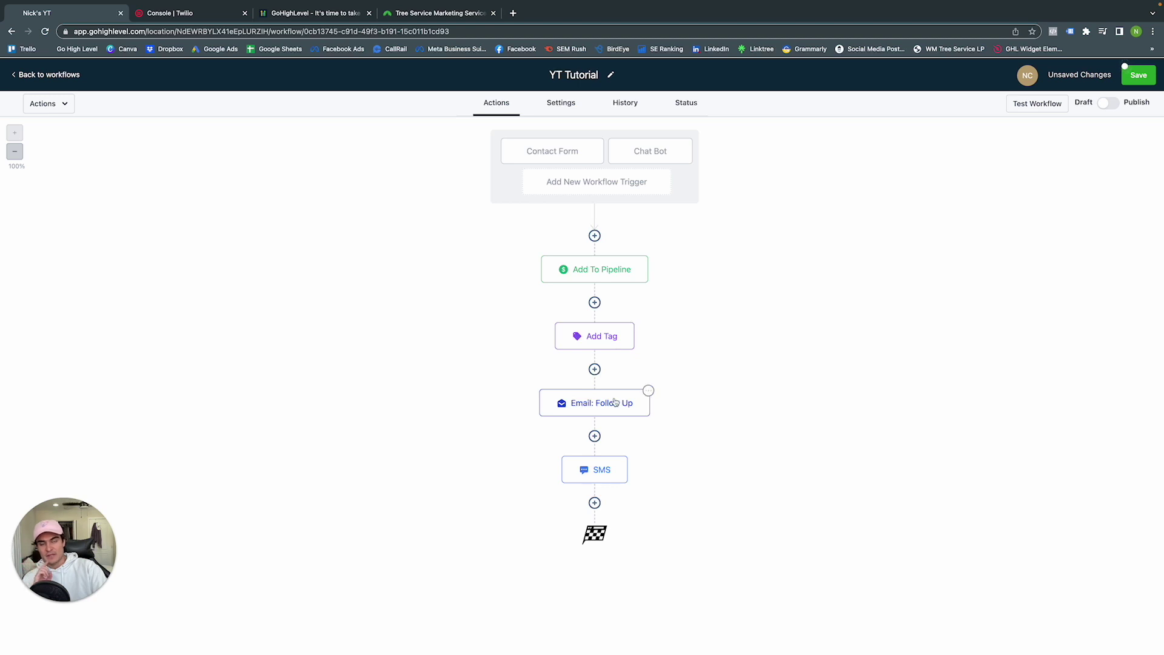
Add a Send Internal Notification step below the SMS and set its type to Email
{"action": "left_click", "coordinate": [594, 503]}
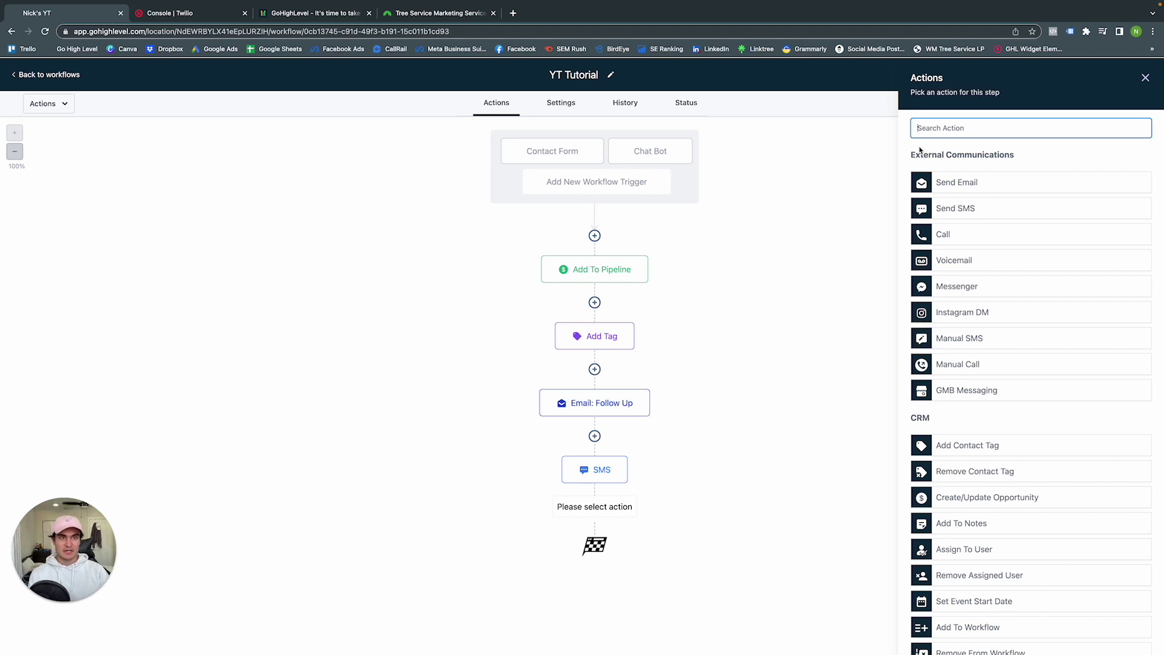
{"action": "type", "text": "in"}
{"action": "left_click", "coordinate": [951, 226]}
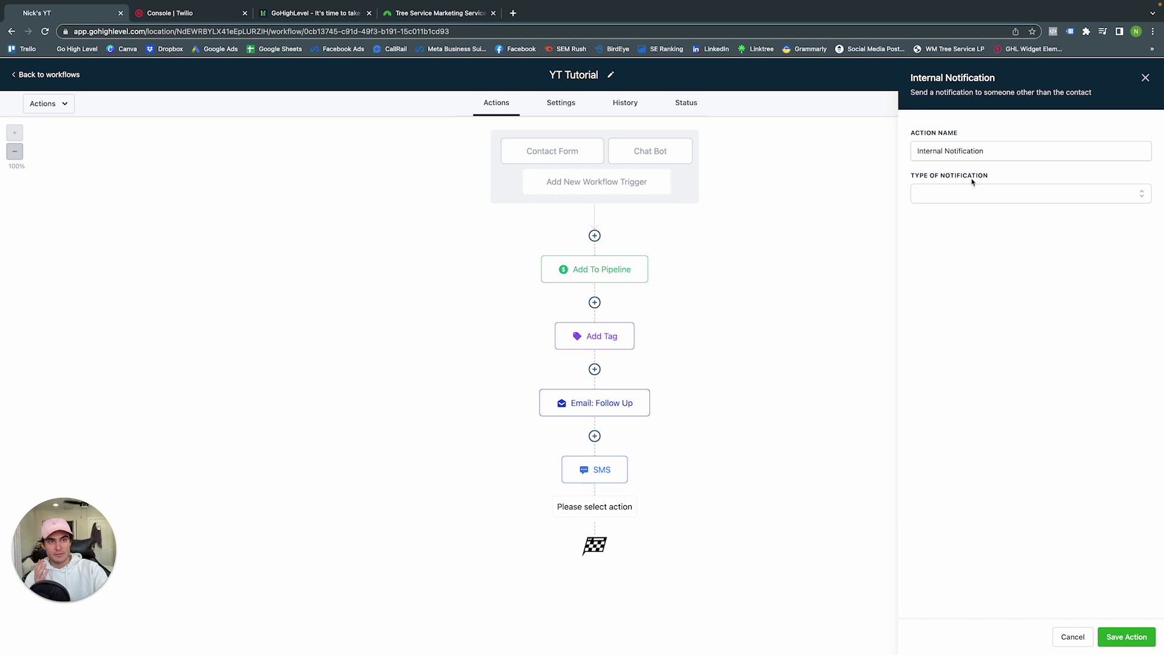
{"action": "double_click", "coordinate": [971, 151]}
{"action": "left_click", "coordinate": [993, 152]}
{"action": "left_click", "coordinate": [978, 192]}
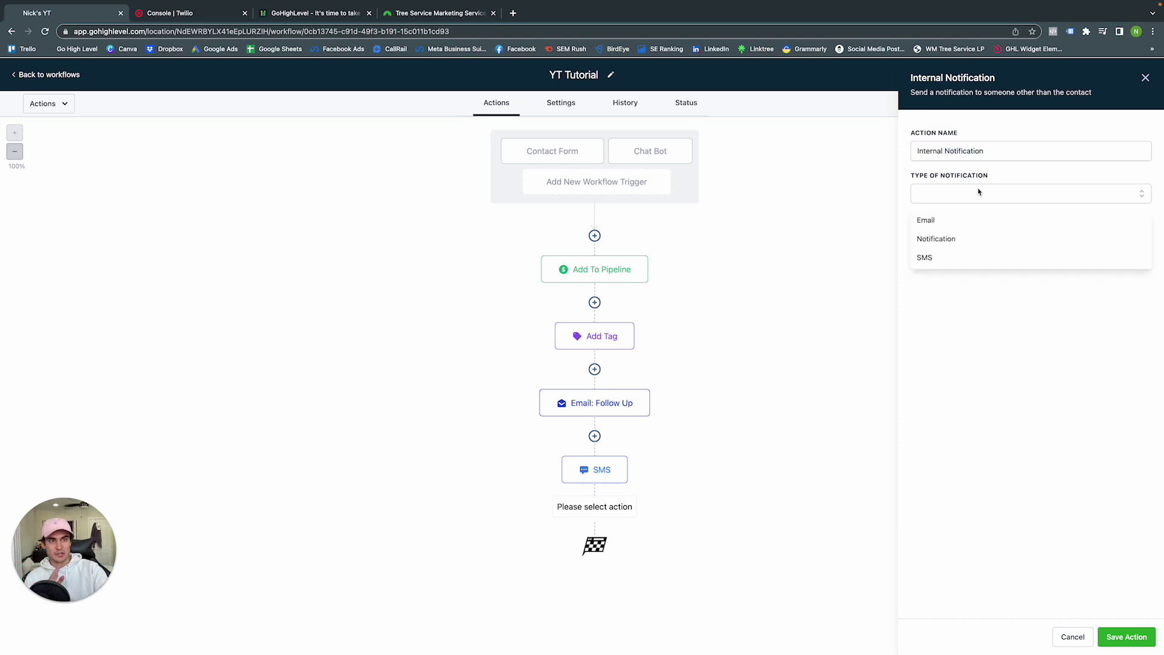
{"action": "left_click", "coordinate": [951, 222]}
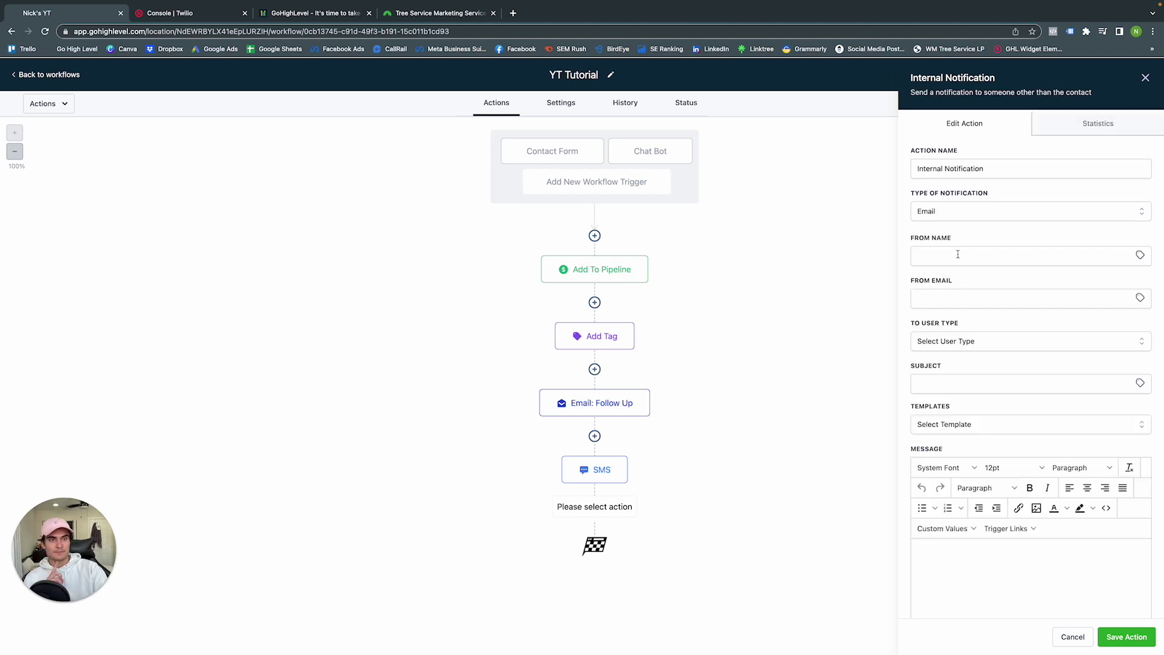
Address it to All Users with subject 'New Lead' and start the message with 'Hey'
{"action": "left_click", "coordinate": [958, 337]}
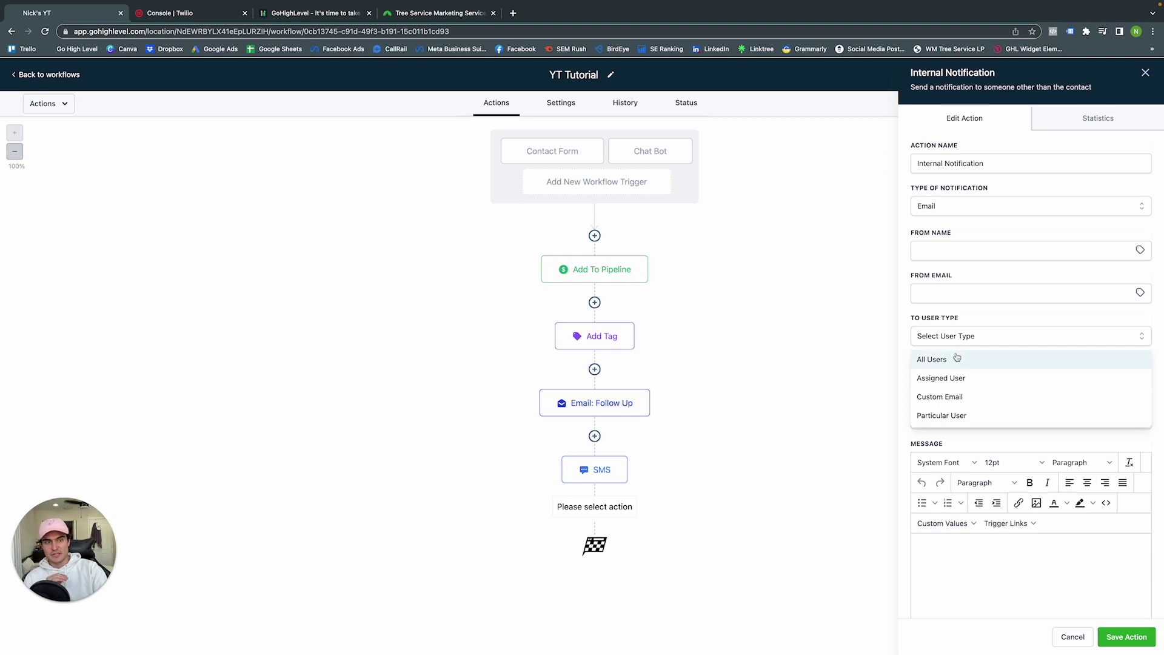
{"action": "left_click", "coordinate": [957, 358]}
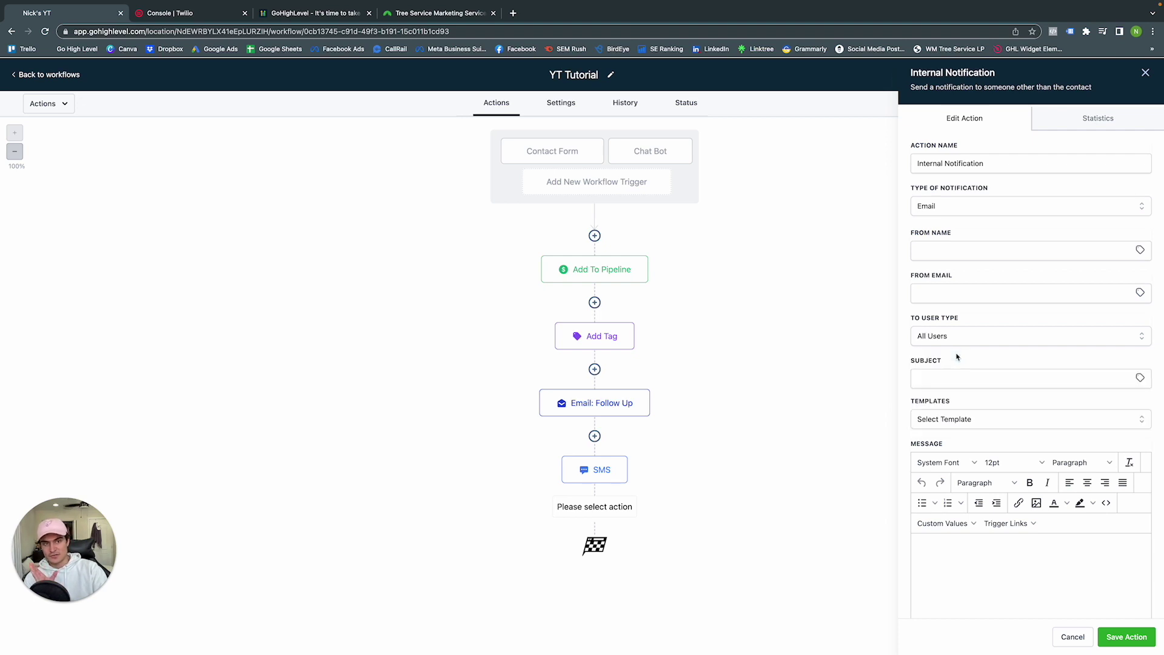
{"action": "left_click", "coordinate": [959, 377]}
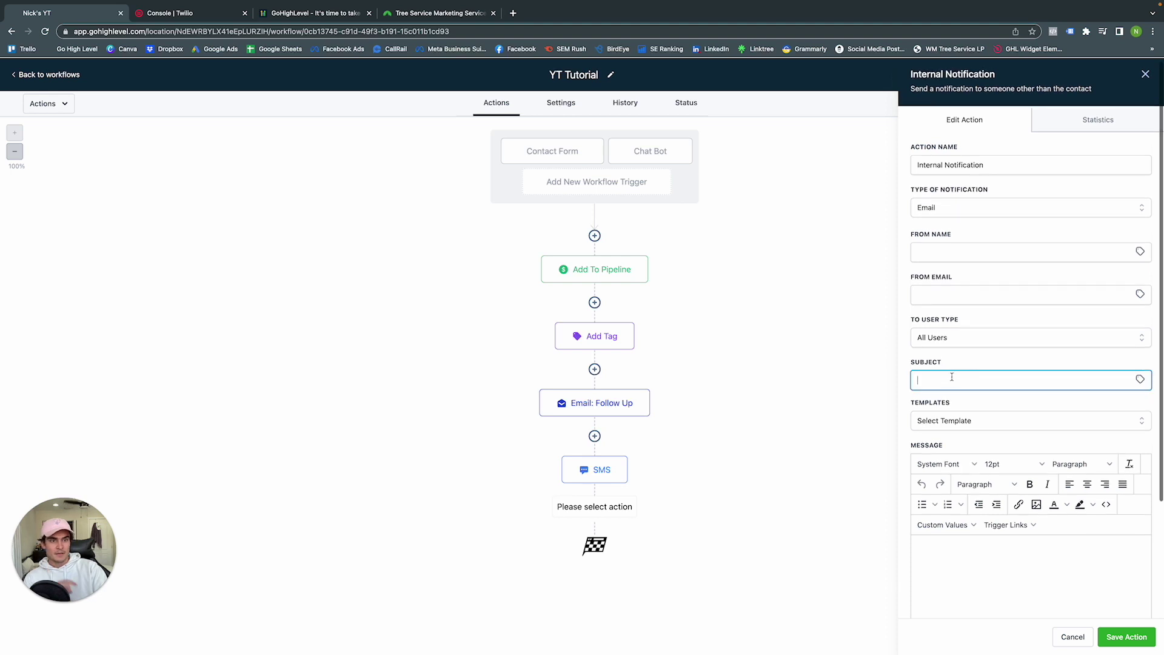
{"action": "type", "text": "New yea"}
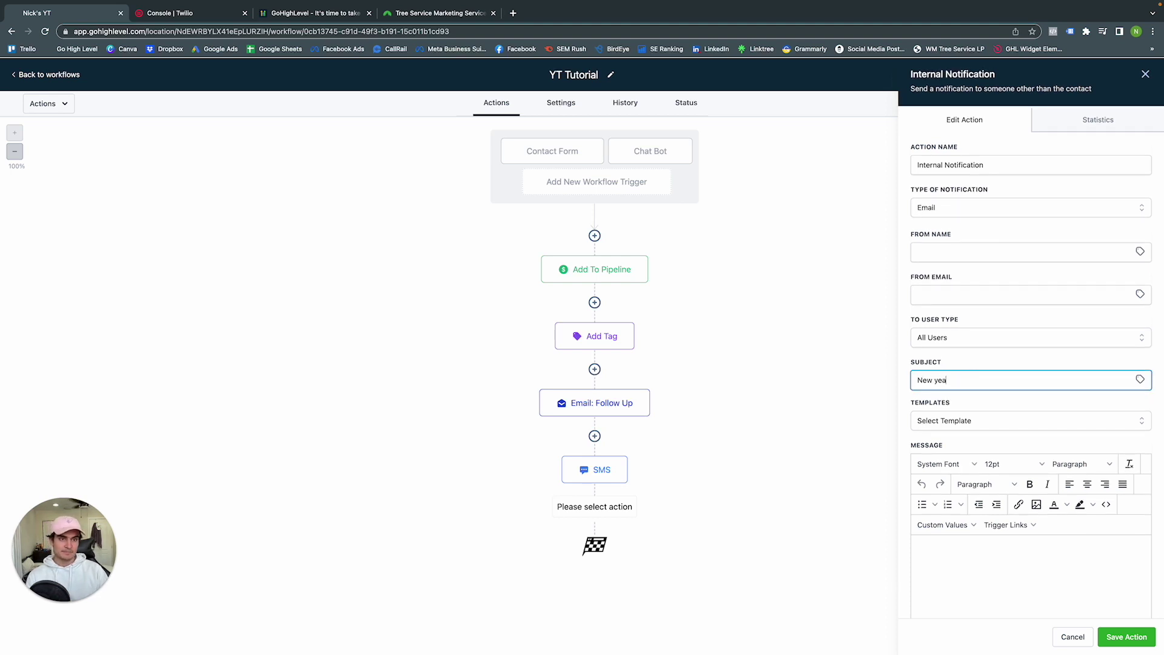
{"action": "key", "text": "BackSpace"}
{"action": "key", "text": "BackSpace"}
{"action": "key", "text": "BackSpace"}
{"action": "type", "text": "Lead"}
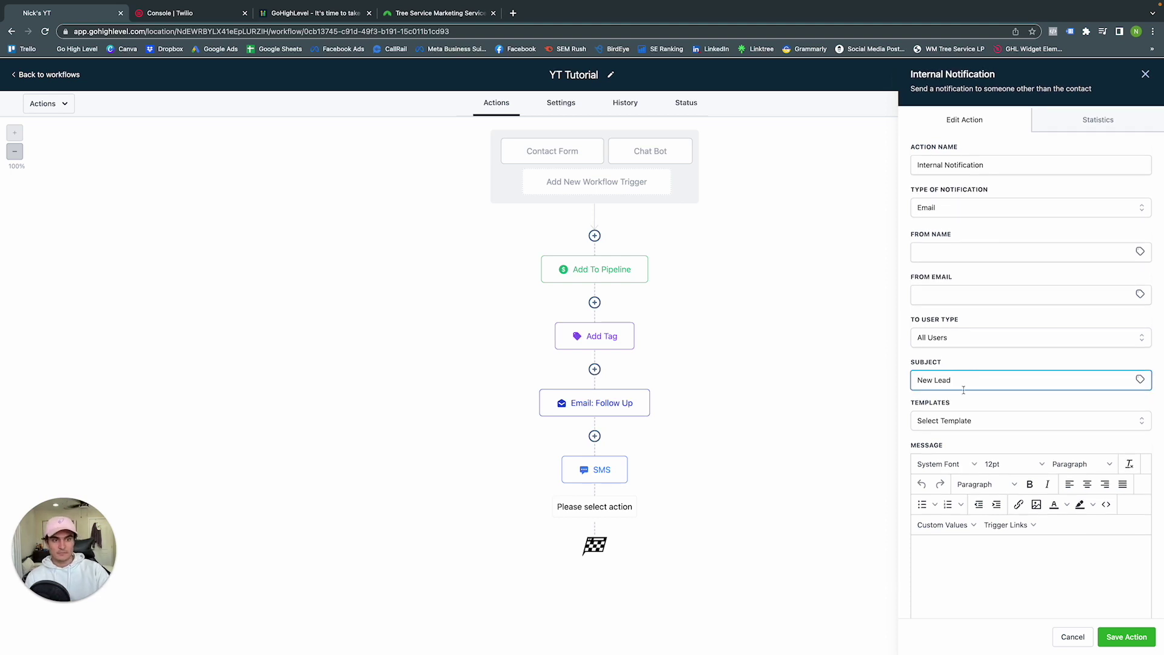
{"action": "left_click", "coordinate": [961, 425]}
{"action": "left_click", "coordinate": [966, 420]}
{"action": "scroll", "coordinate": [989, 482], "scroll_direction": "down", "scroll_amount": 2}
{"action": "left_click", "coordinate": [995, 496]}
{"action": "type", "text": "Hey"}
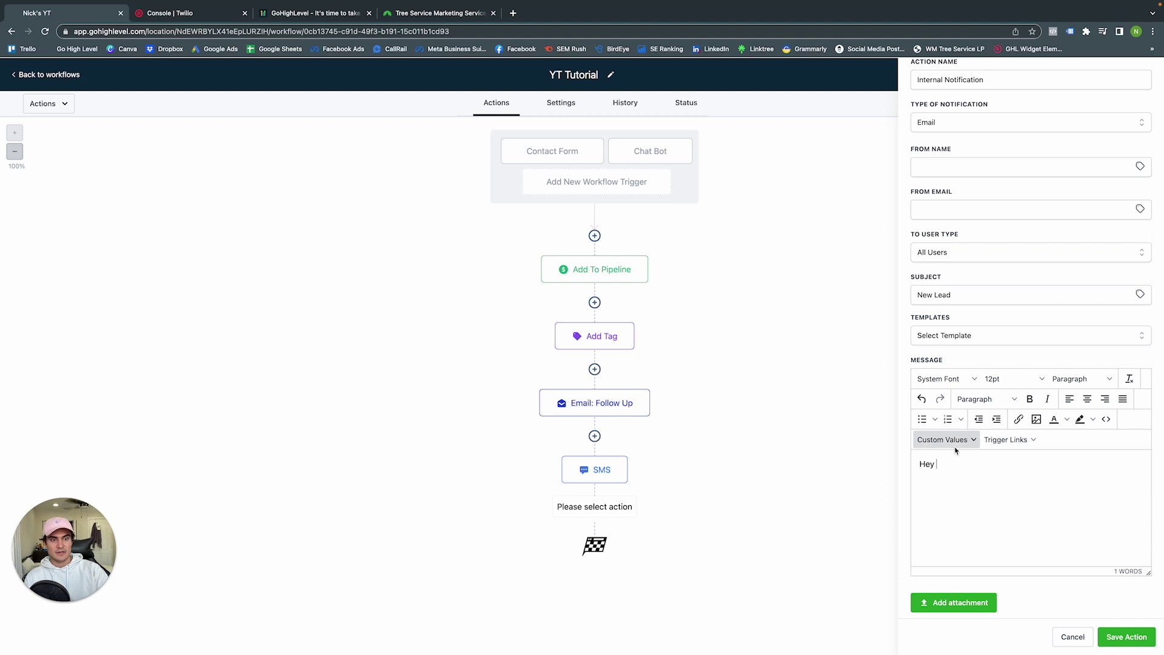
Finish the message 'Hey {User First Name}, You have a new lead in GHL. Make sure to check it out!' and save the action
{"action": "left_click", "coordinate": [955, 449]}
{"action": "mouse_move", "coordinate": [937, 493]}
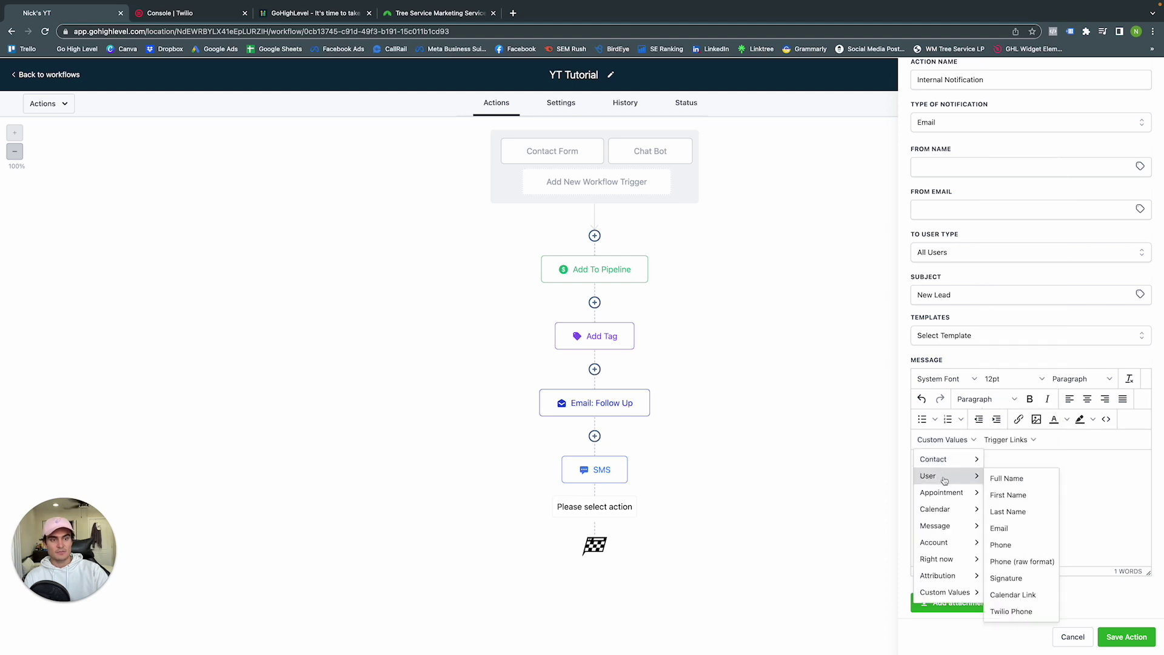
{"action": "left_click", "coordinate": [1000, 493]}
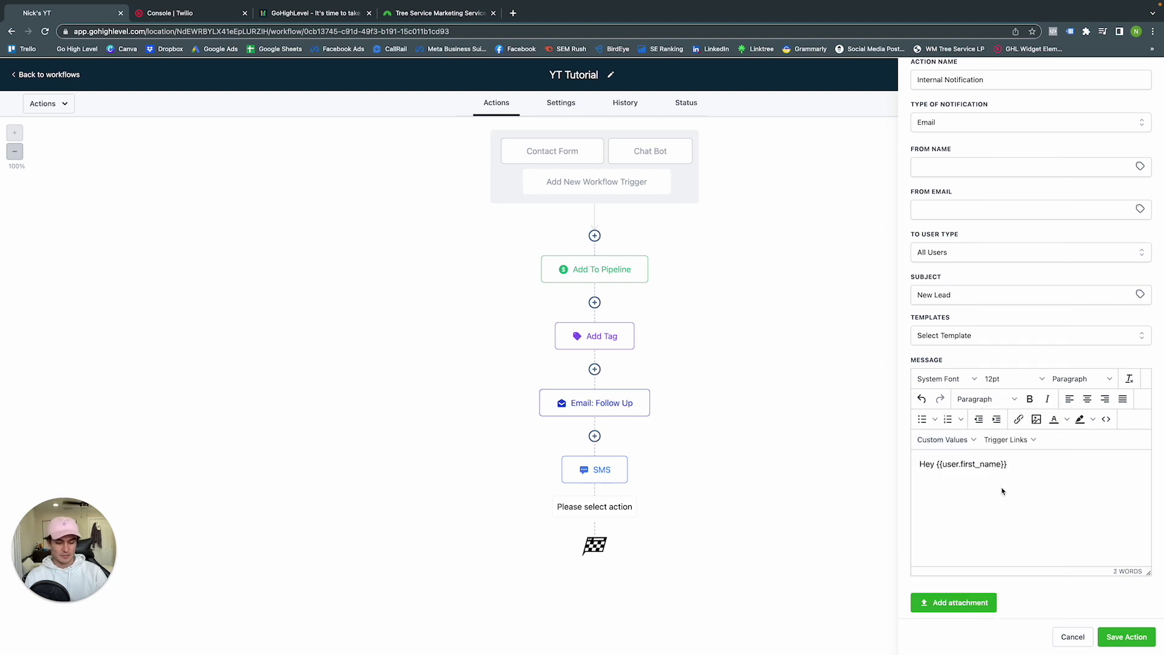
{"action": "type", "text": ","}
{"action": "key", "text": "Return"}
{"action": "type", "text": "Y"}
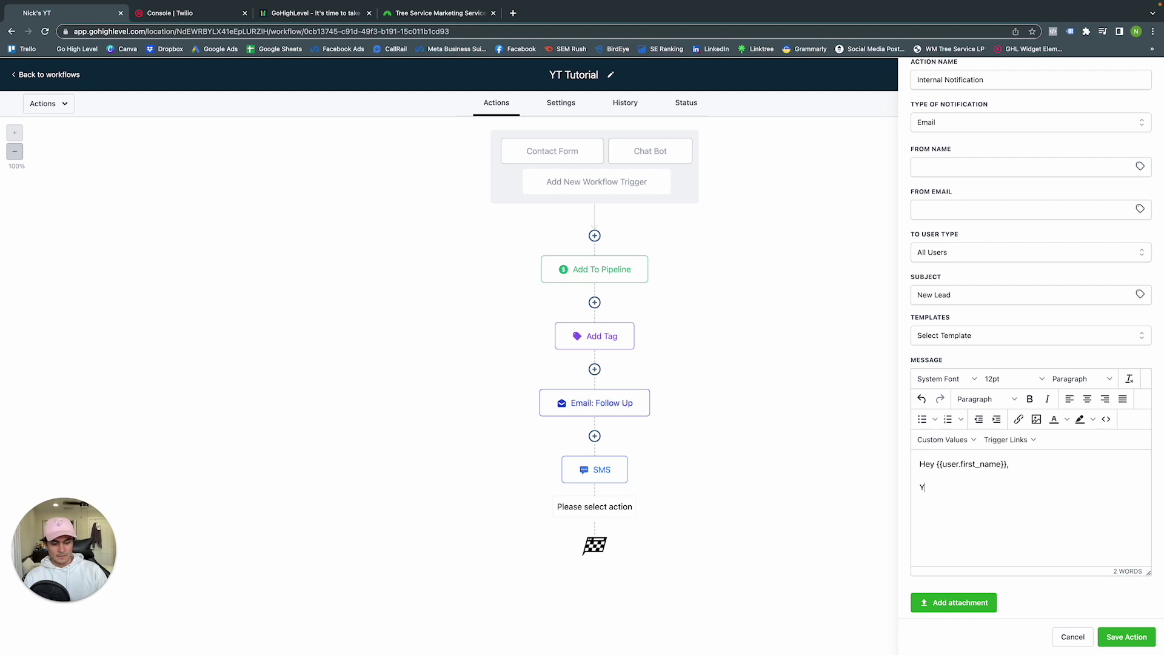
{"action": "type", "text": "ou have a new lead in GHL,"}
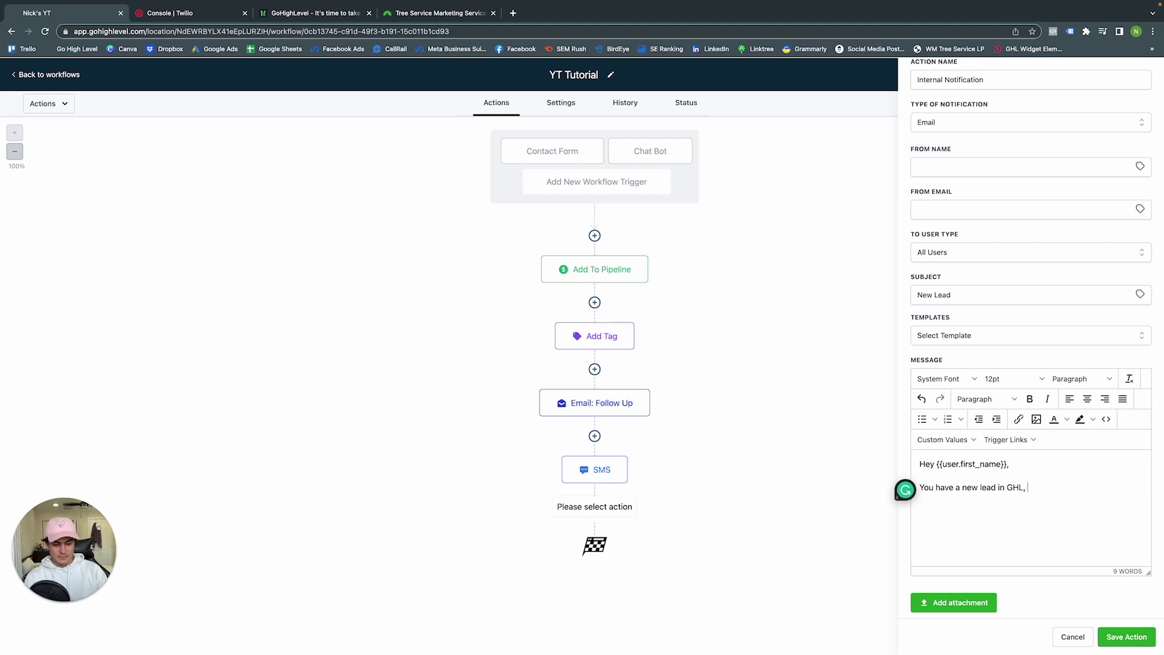
{"action": "type", "text": "Make sure to che"}
{"action": "type", "text": "ck it "}
{"action": "type", "text": "ot"}
{"action": "type", "text": "ut!"}
{"action": "left_click", "coordinate": [1126, 637]}
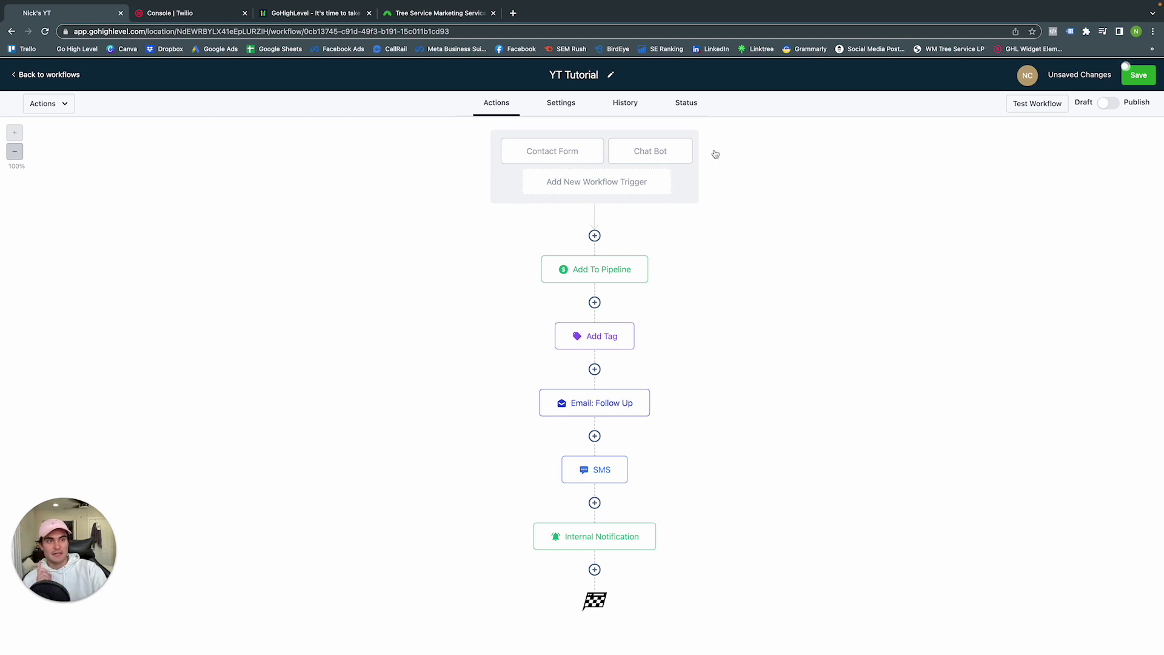
Save the YT Tutorial workflow and return to the workflows list
{"action": "left_click", "coordinate": [1147, 81]}
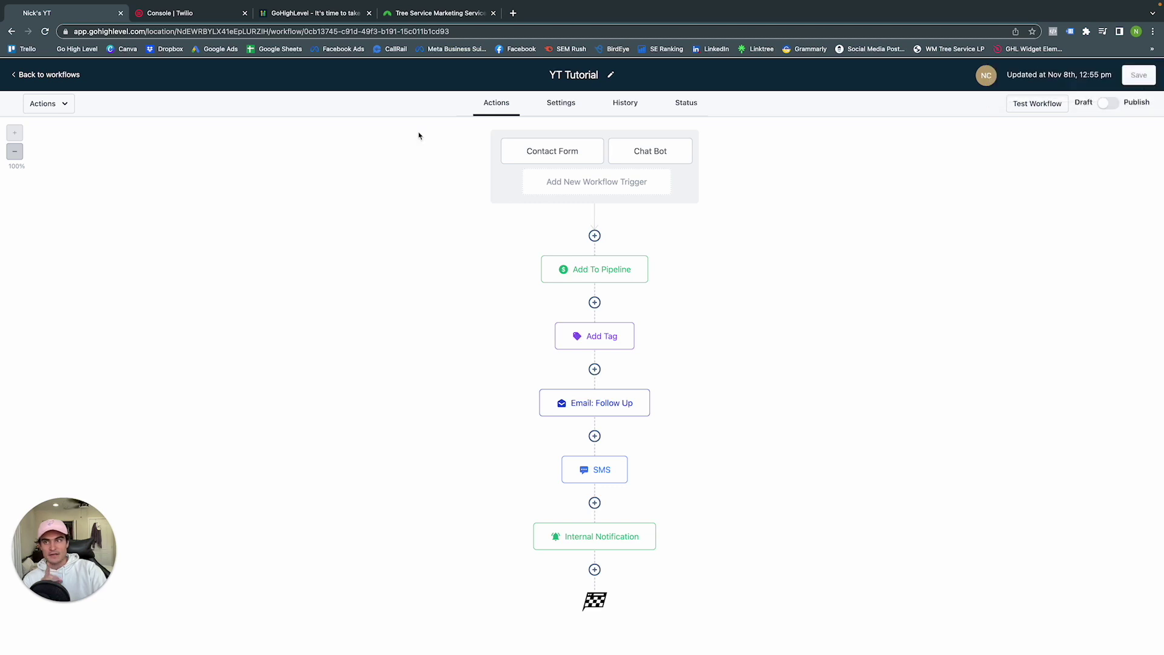
{"action": "left_click", "coordinate": [65, 76]}
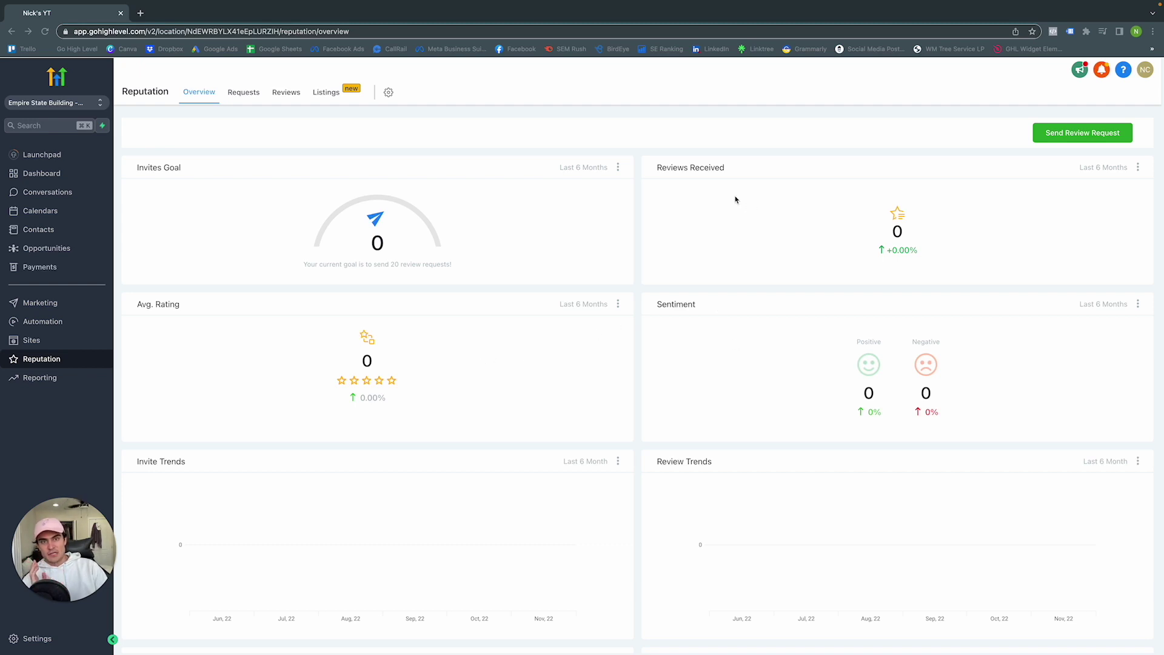
Browse the Reputation overview, then view the empty Requests and Reviews tabs
{"action": "scroll", "coordinate": [542, 347], "scroll_direction": "down", "scroll_amount": 2}
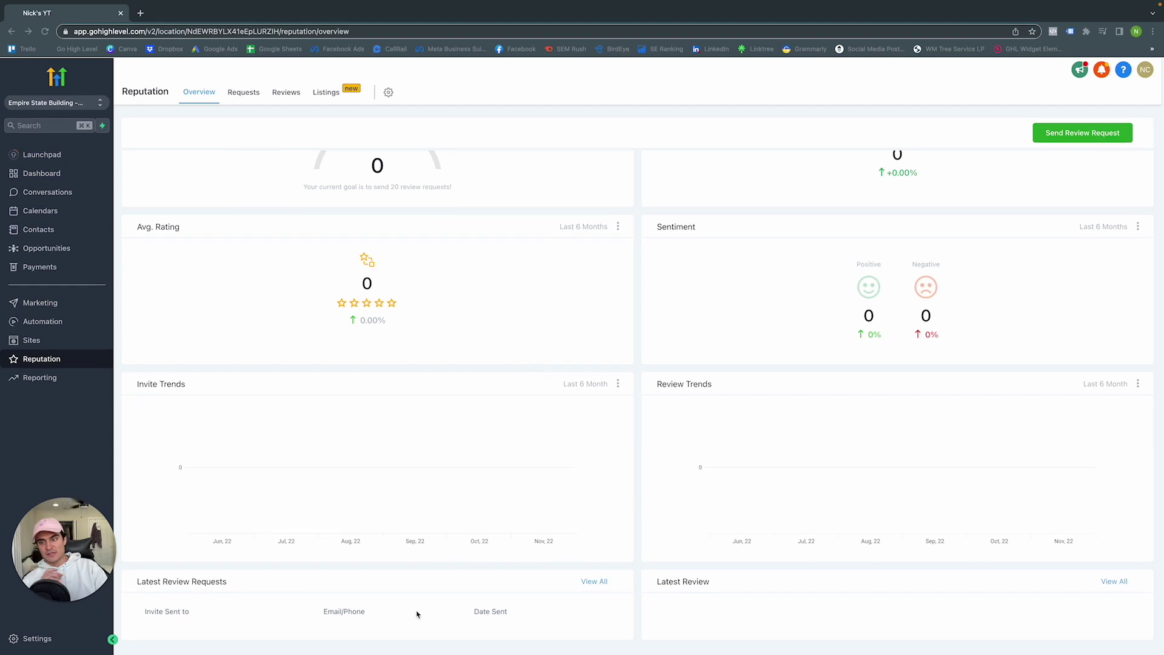
{"action": "scroll", "coordinate": [348, 599], "scroll_direction": "up", "scroll_amount": 2}
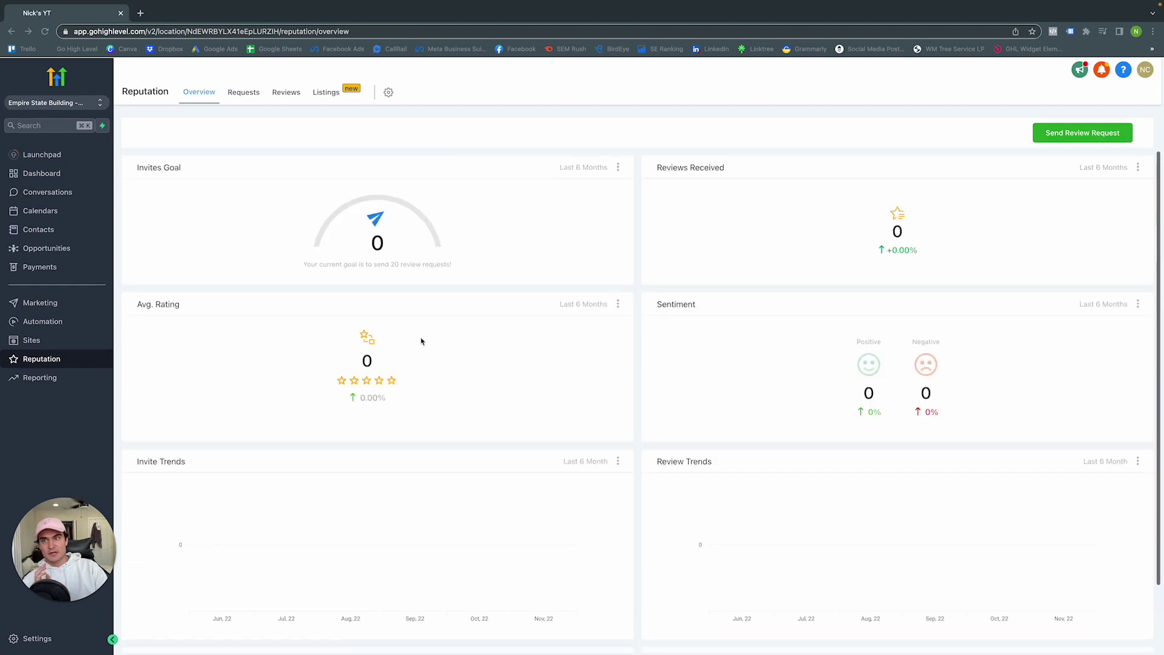
{"action": "left_click", "coordinate": [240, 97]}
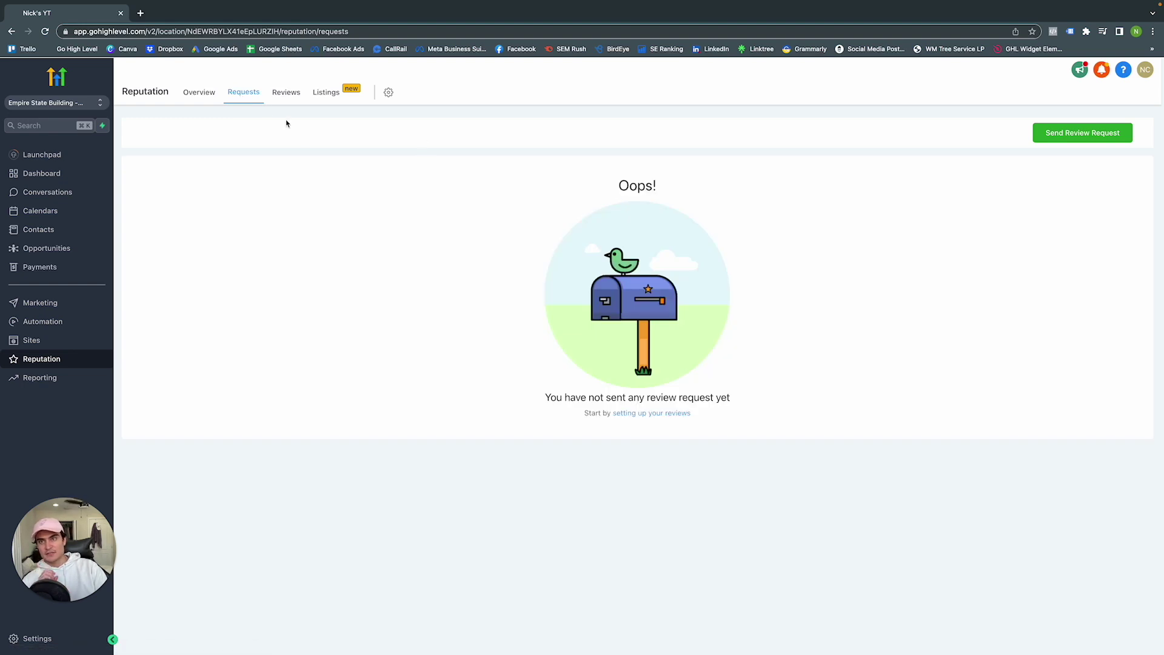
{"action": "left_click", "coordinate": [286, 95]}
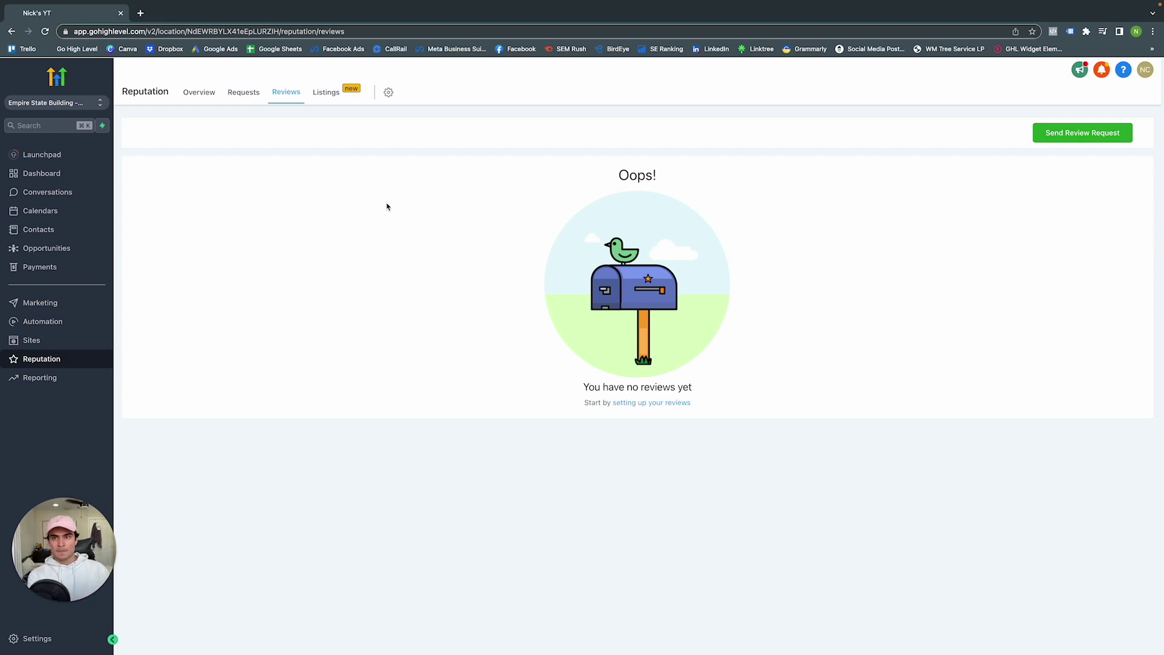
Check the Listings tab with every network Not Submitted, then go to Settings
{"action": "left_click", "coordinate": [325, 92]}
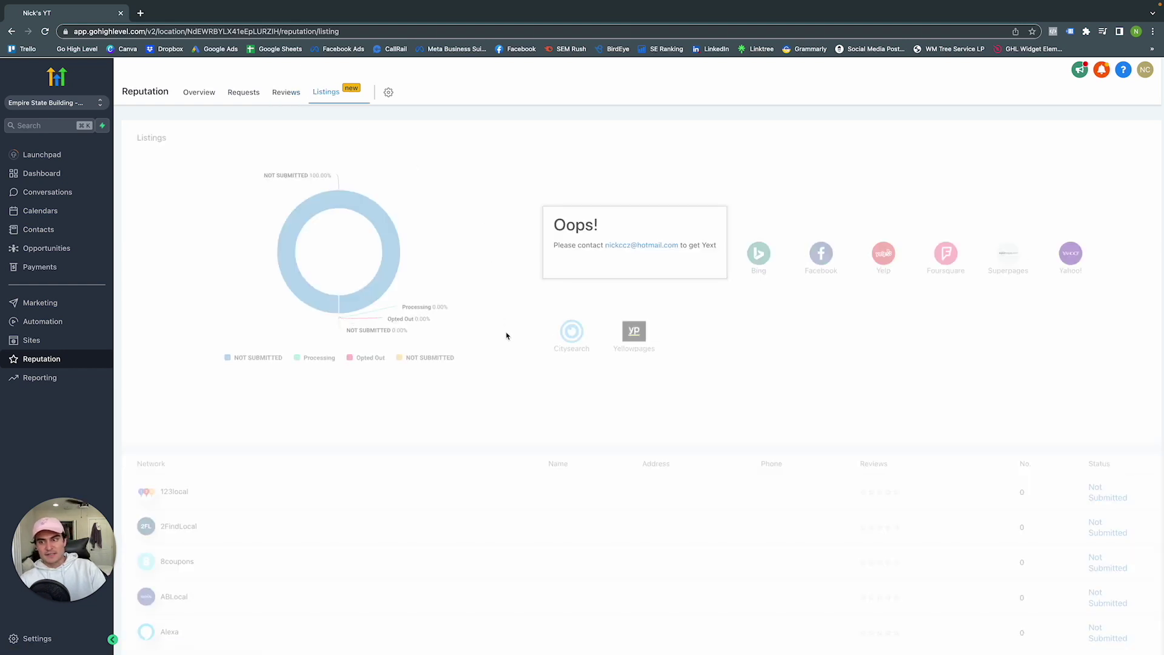
{"action": "scroll", "coordinate": [504, 359], "scroll_direction": "down", "scroll_amount": 10}
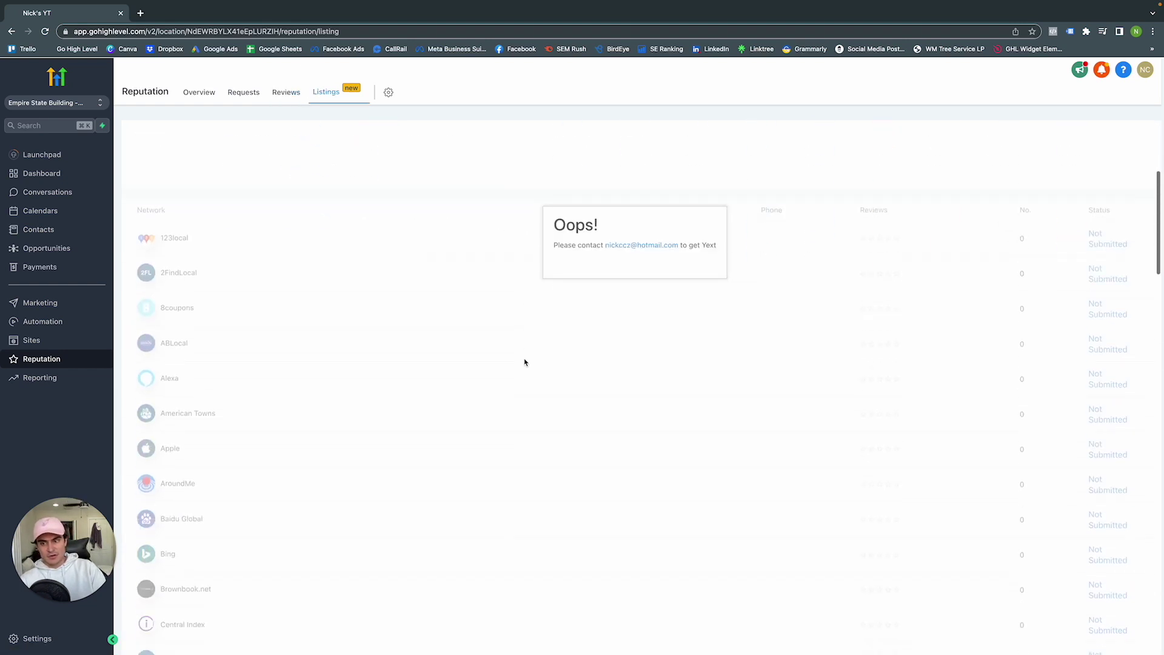
{"action": "scroll", "coordinate": [524, 362], "scroll_direction": "up", "scroll_amount": 10}
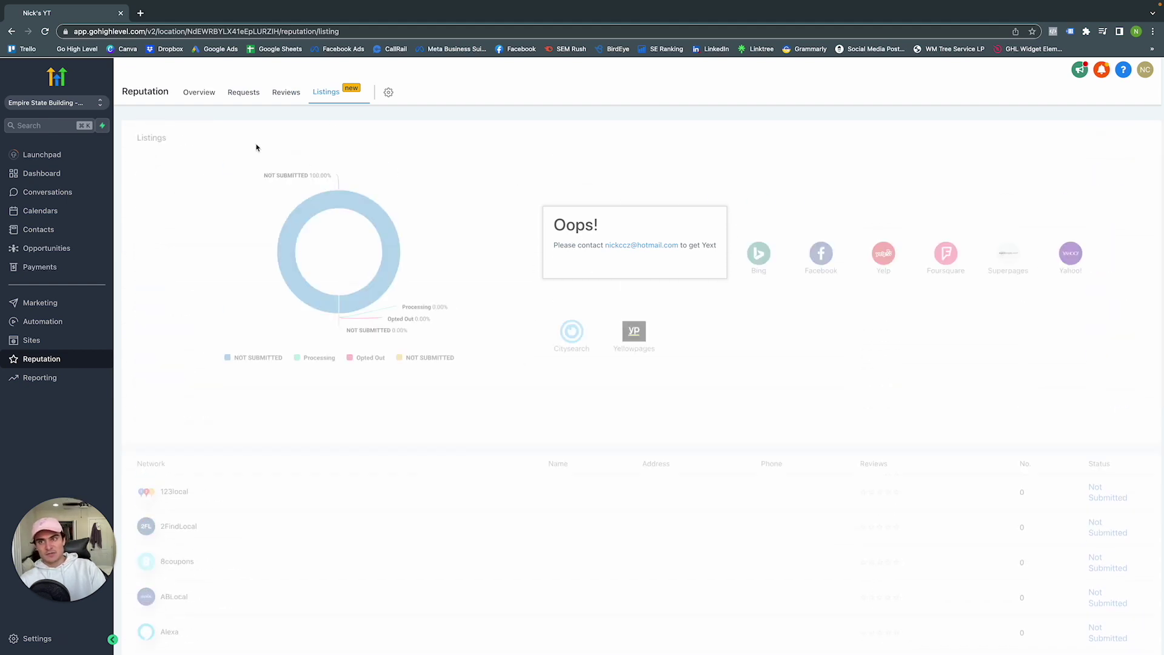
{"action": "left_click", "coordinate": [25, 632]}
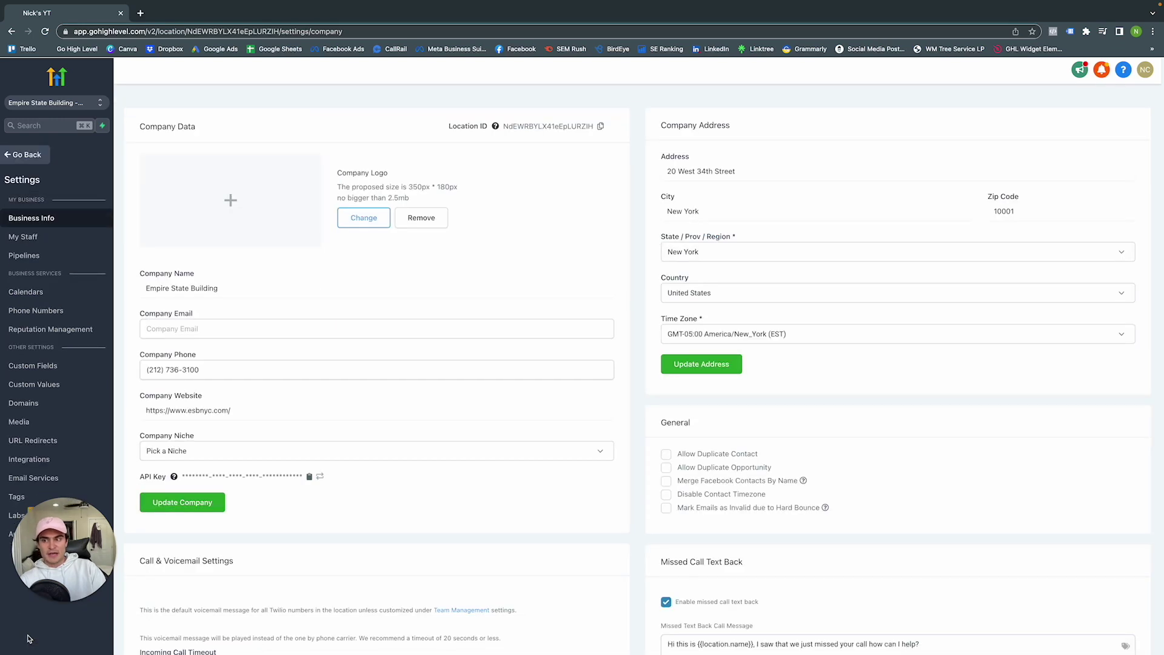
In Reputation Management settings, clear the review link and generate a fresh Google review link
{"action": "left_click", "coordinate": [45, 333]}
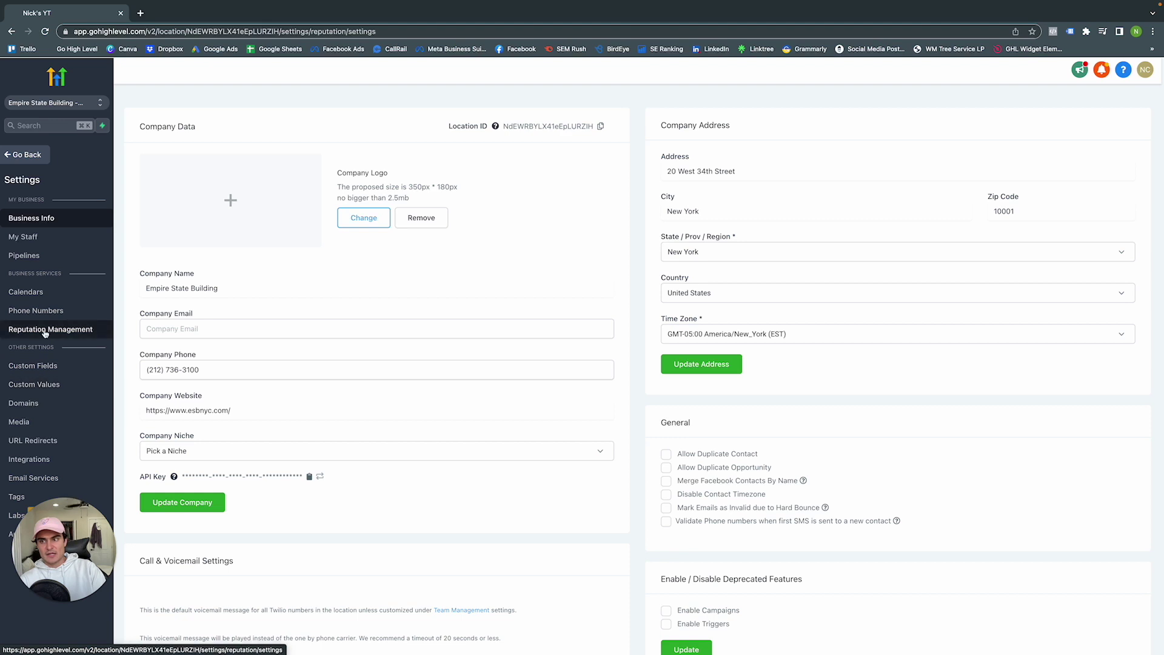
{"action": "left_click", "coordinate": [274, 205]}
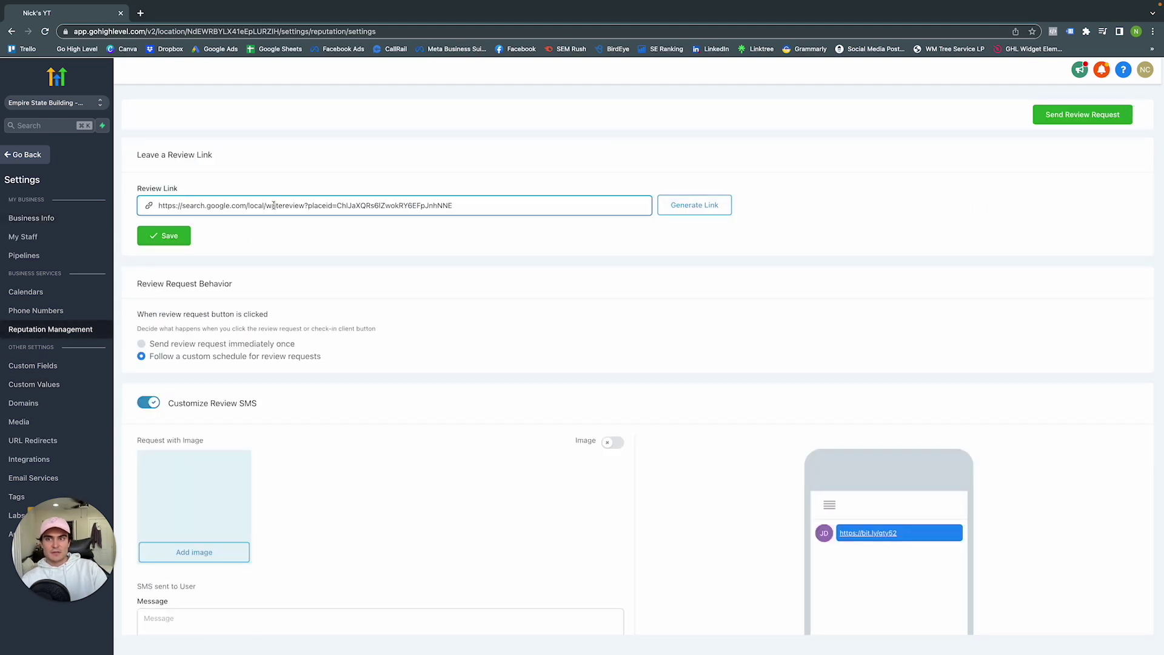
{"action": "triple_click", "coordinate": [274, 205]}
{"action": "key", "text": "BackSpace"}
{"action": "left_click", "coordinate": [317, 255]}
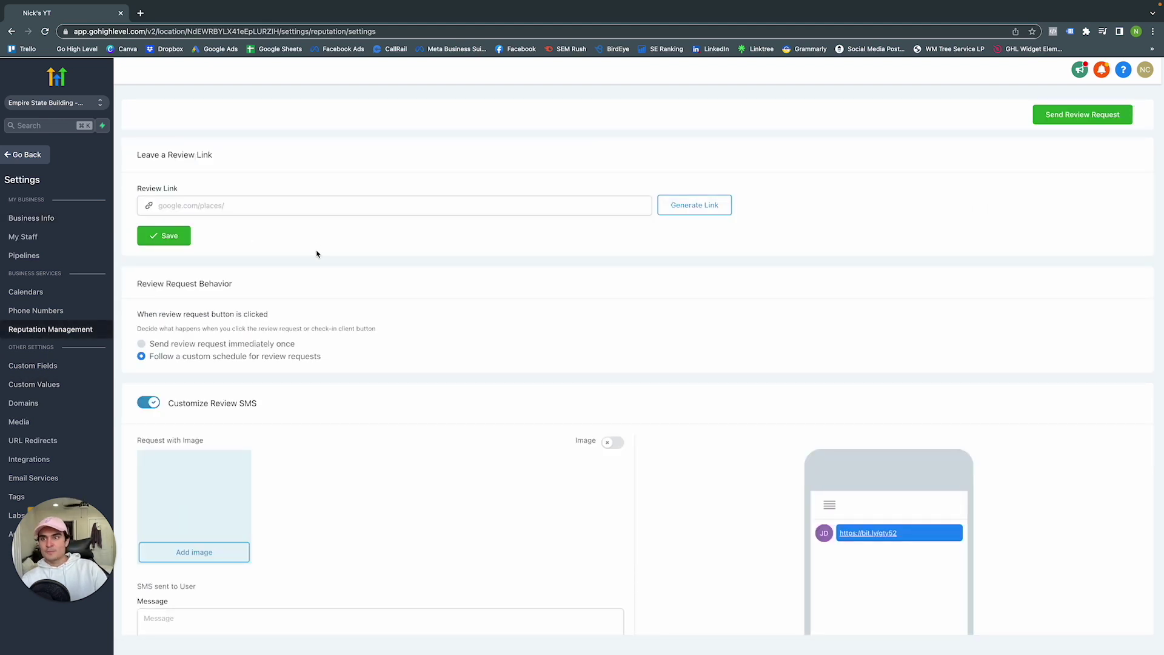
{"action": "left_click", "coordinate": [695, 205]}
{"action": "left_click", "coordinate": [339, 206]}
{"action": "triple_click", "coordinate": [340, 209]}
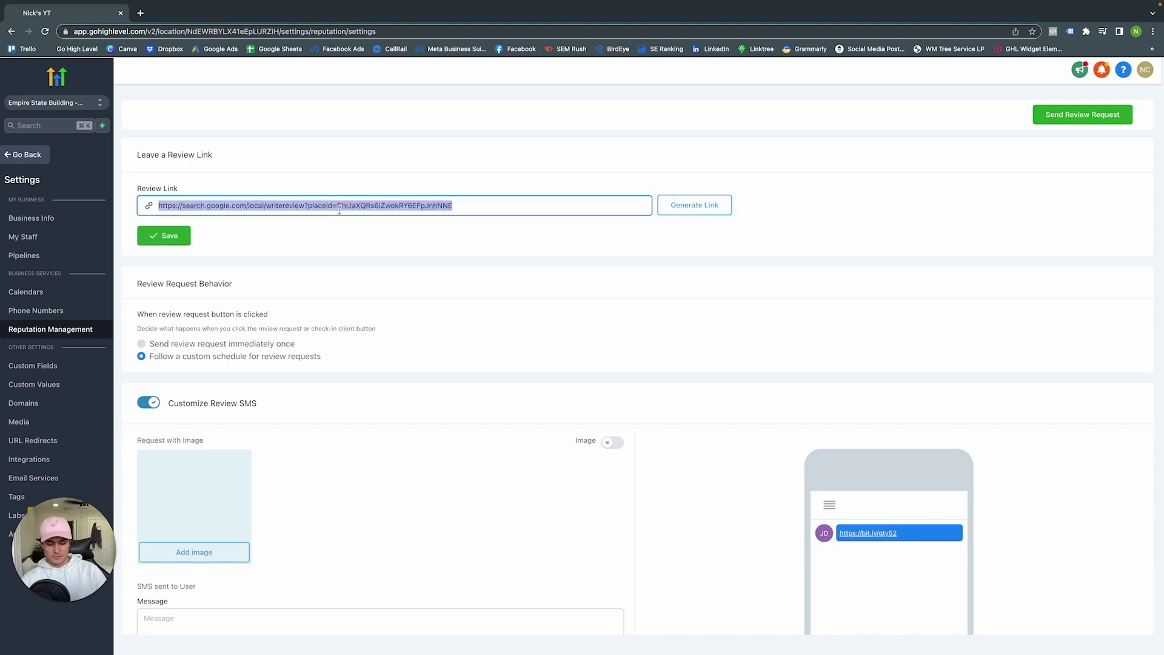
Test the new review link in a separate browser tab, then return to settings
{"action": "left_click", "coordinate": [140, 13]}
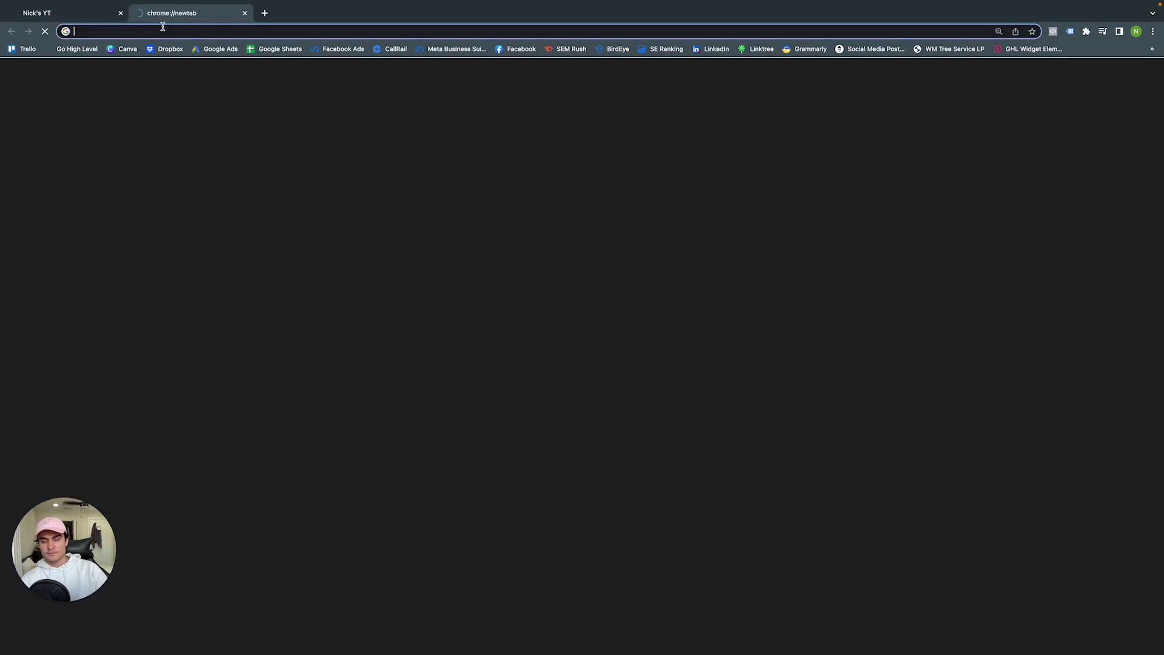
{"action": "key", "text": "ctrl+v"}
{"action": "key", "text": "Return"}
{"action": "scroll", "coordinate": [313, 181], "scroll_direction": "down", "scroll_amount": 1}
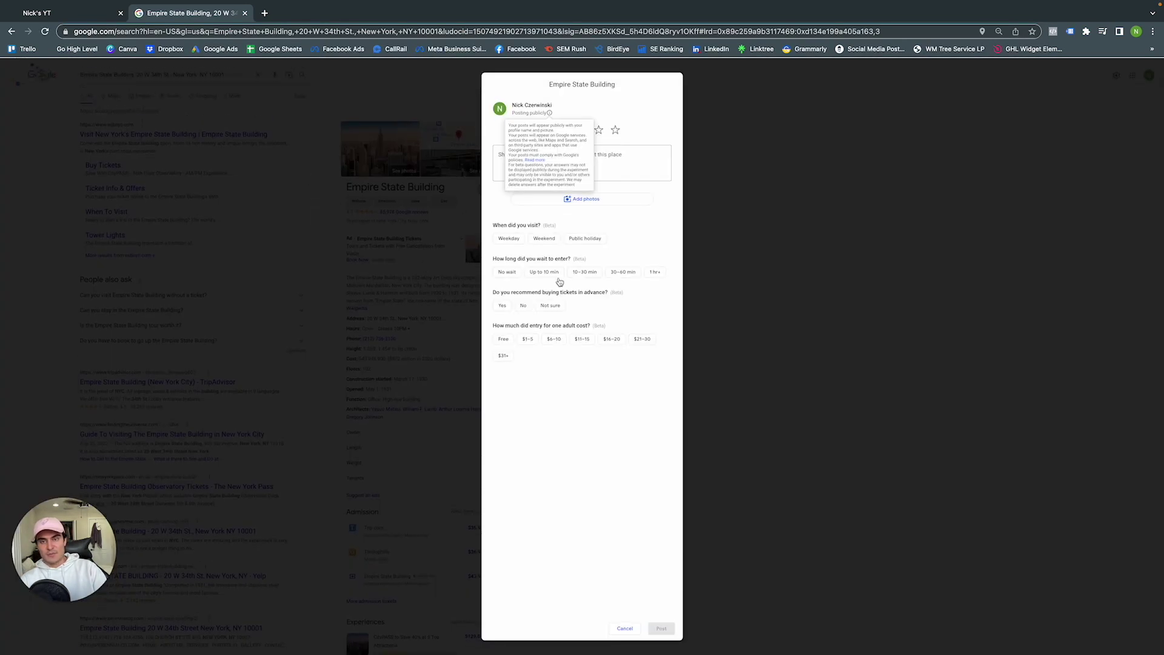
{"action": "left_click", "coordinate": [734, 184]}
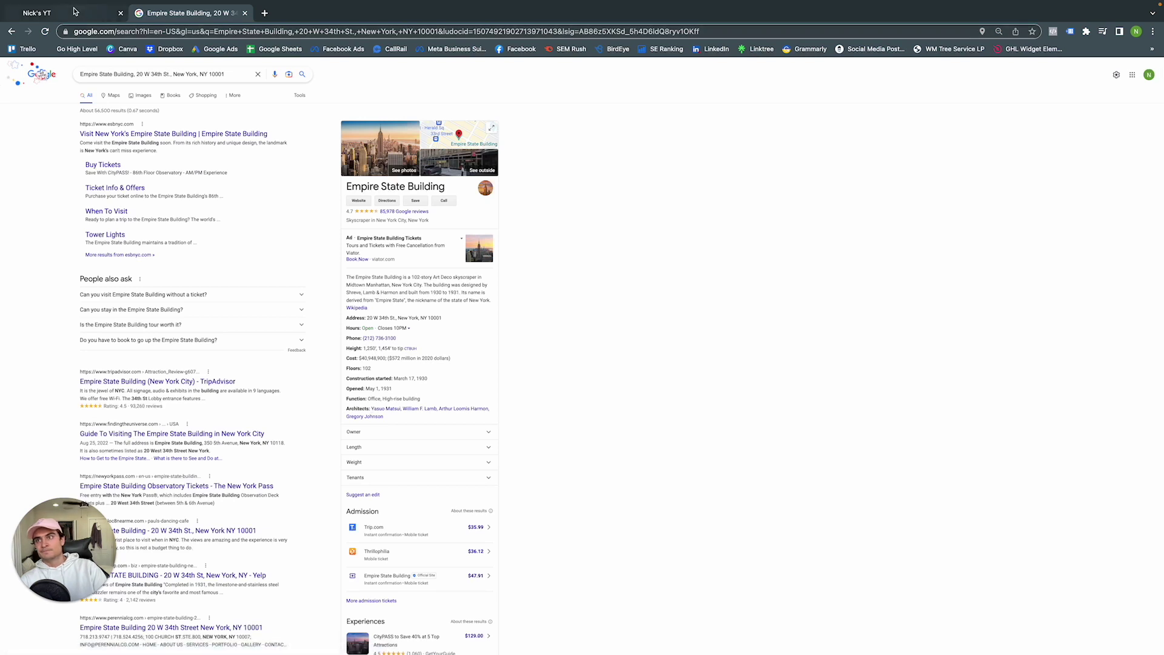
{"action": "key", "text": "ctrl+shift+Tab"}
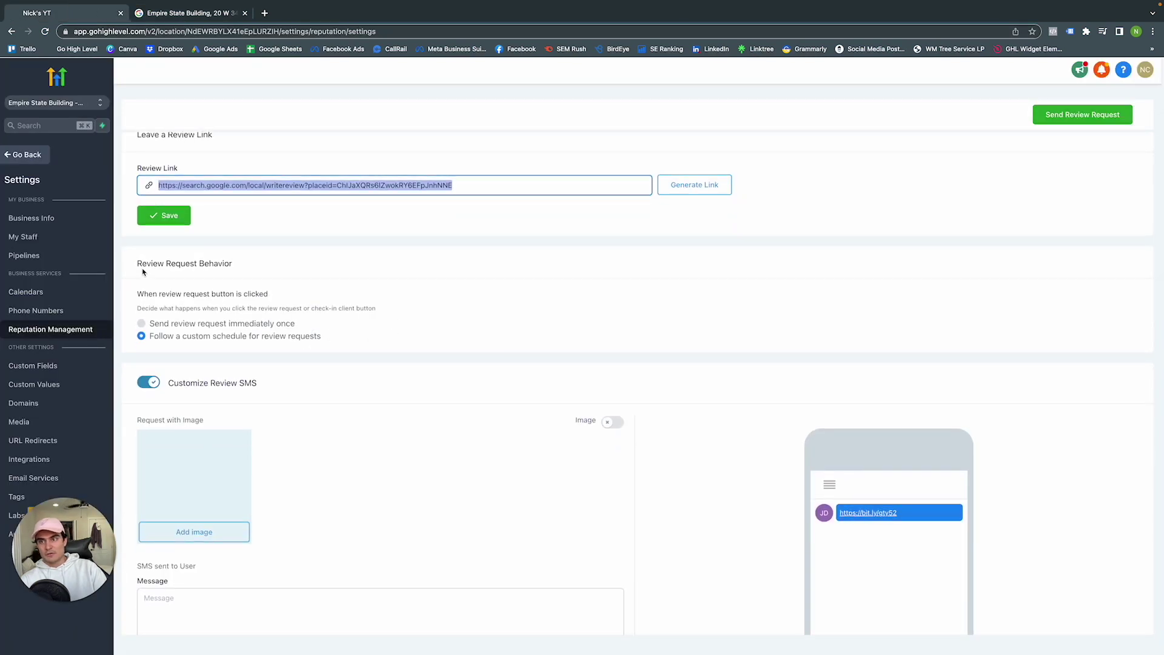
Set a custom review SMS schedule: send immediately, repeat every 3 days until clicked
{"action": "left_click", "coordinate": [141, 324]}
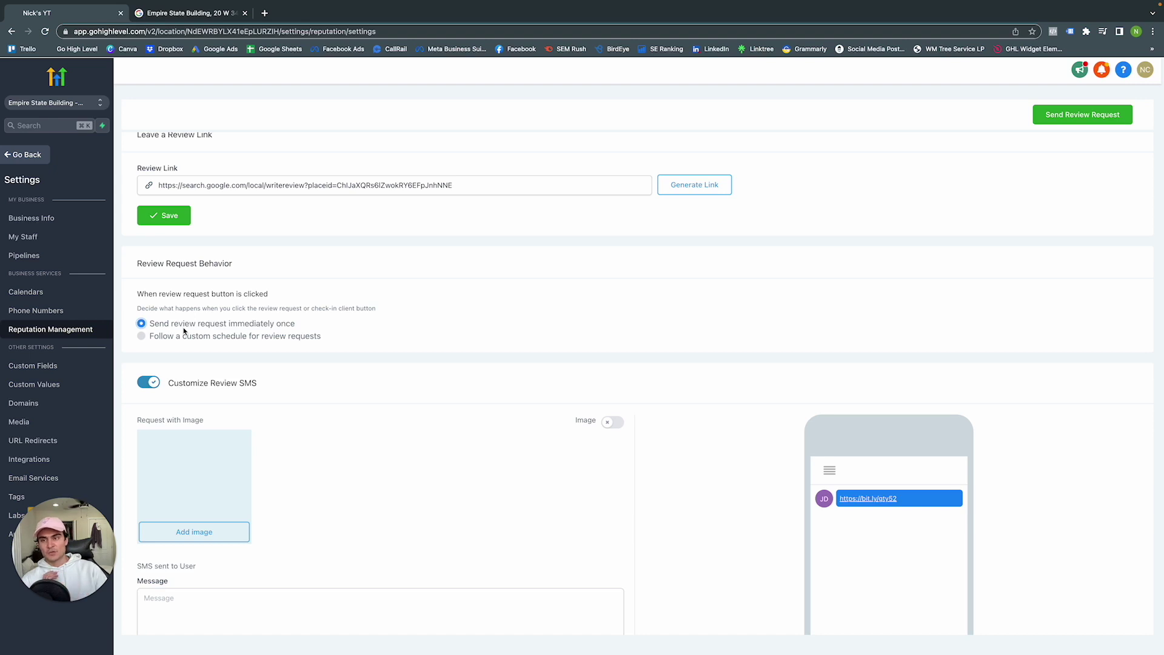
{"action": "left_click", "coordinate": [144, 337]}
{"action": "scroll", "coordinate": [212, 358], "scroll_direction": "down", "scroll_amount": 5}
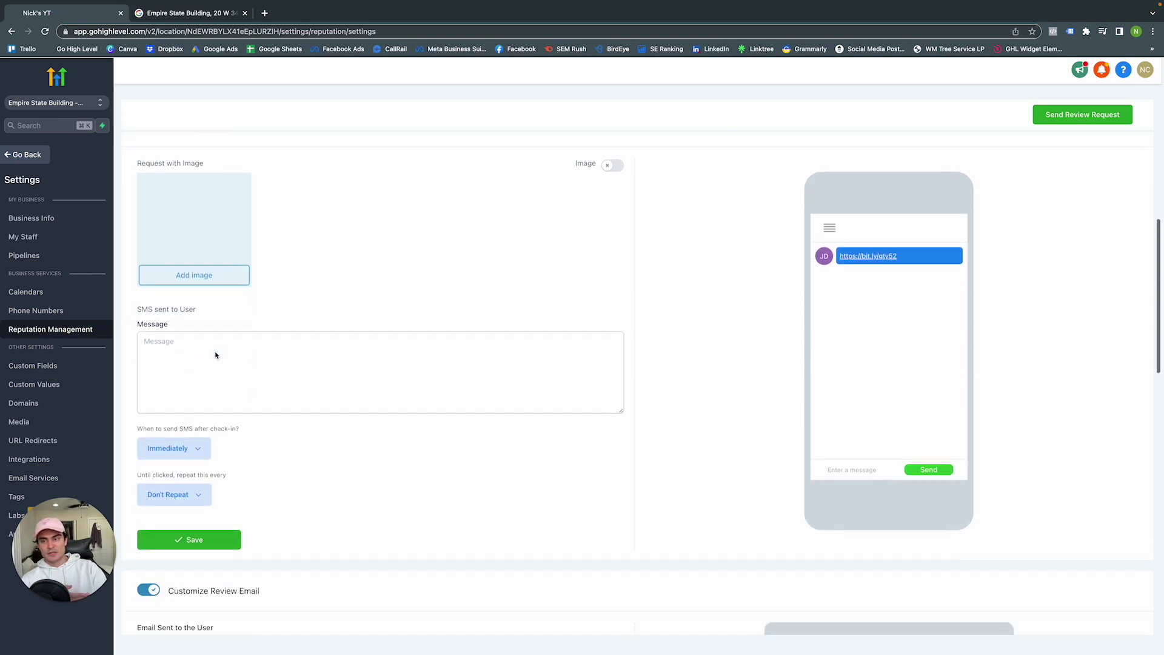
{"action": "left_click", "coordinate": [199, 433]}
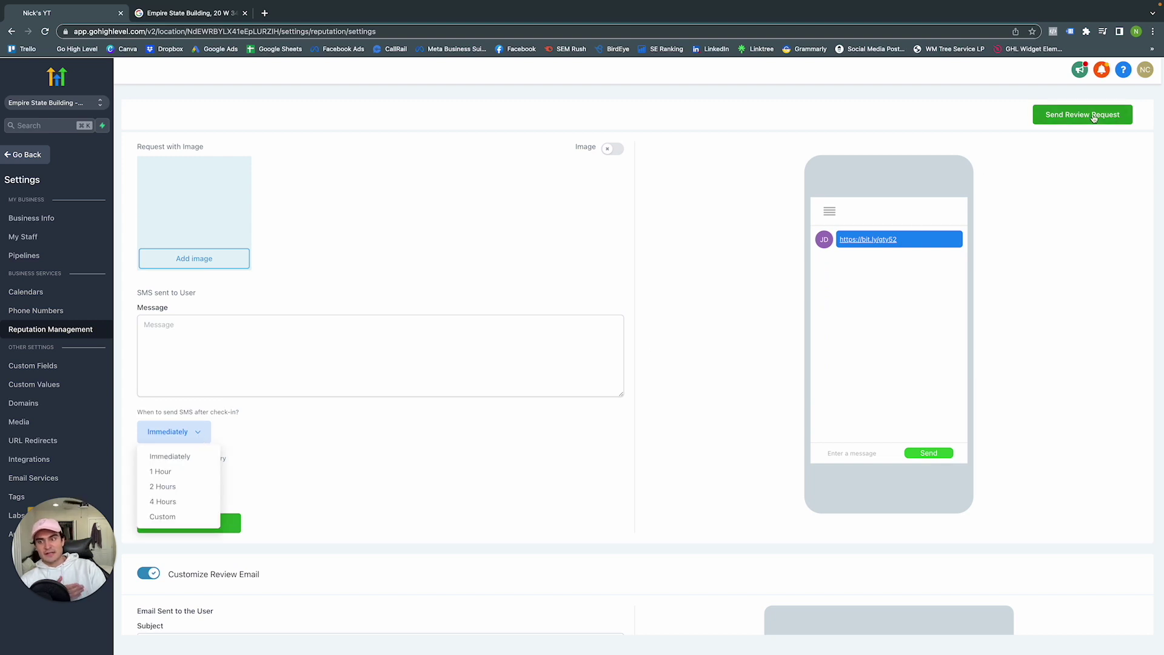
{"action": "left_click", "coordinate": [182, 458]}
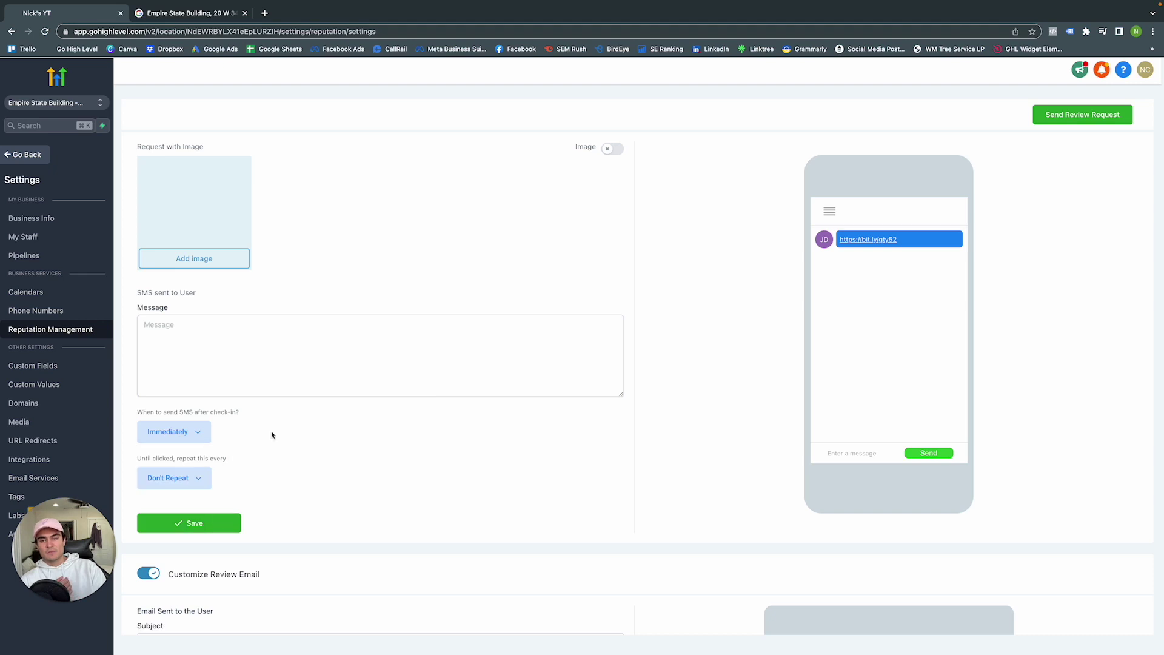
{"action": "left_click", "coordinate": [188, 489]}
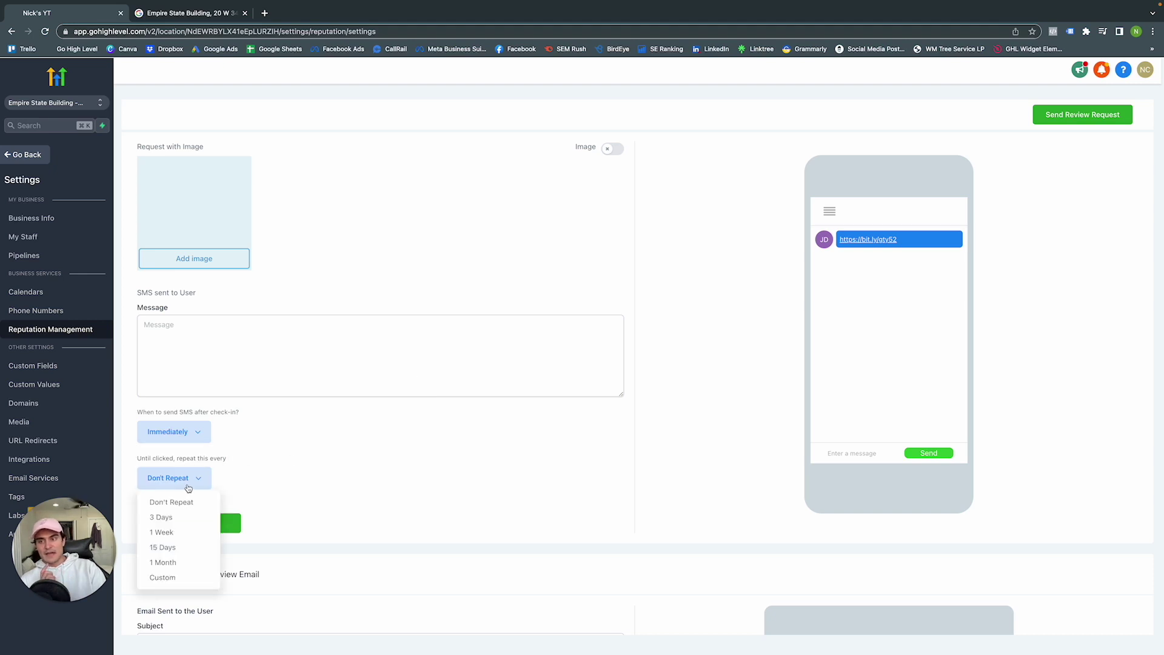
{"action": "left_click", "coordinate": [173, 517]}
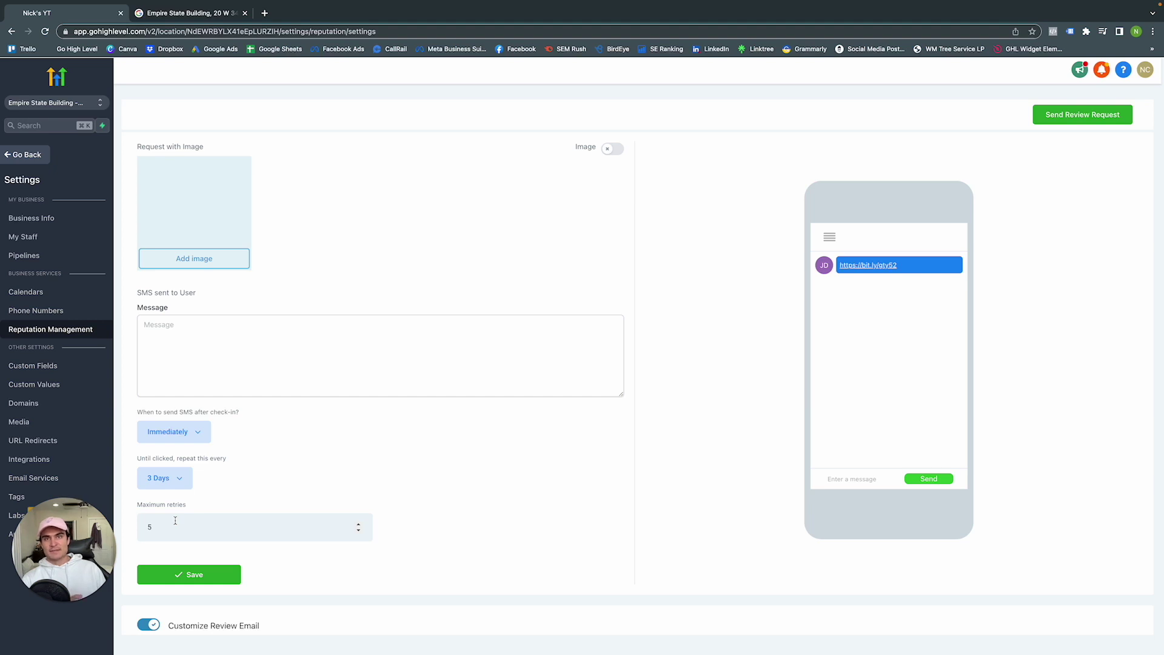
Place the cursor in the empty Customize Review SMS Message box
{"action": "scroll", "coordinate": [250, 447], "scroll_direction": "up", "scroll_amount": 3}
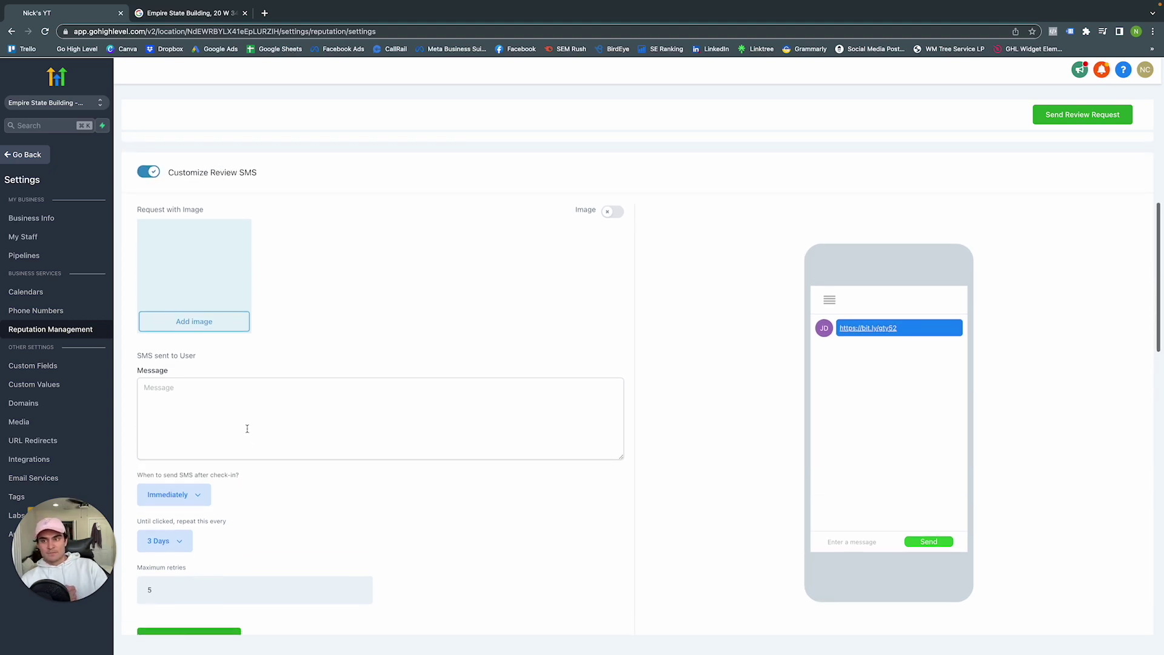
{"action": "scroll", "coordinate": [251, 343], "scroll_direction": "up", "scroll_amount": 1}
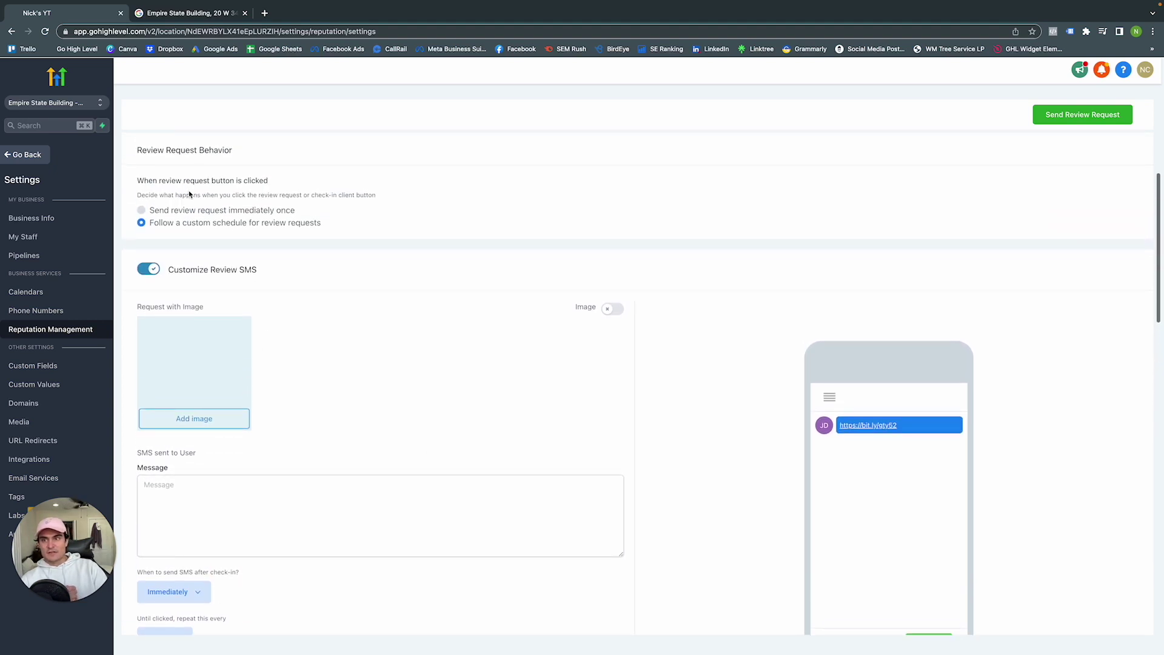
{"action": "scroll", "coordinate": [341, 283], "scroll_direction": "down", "scroll_amount": 5}
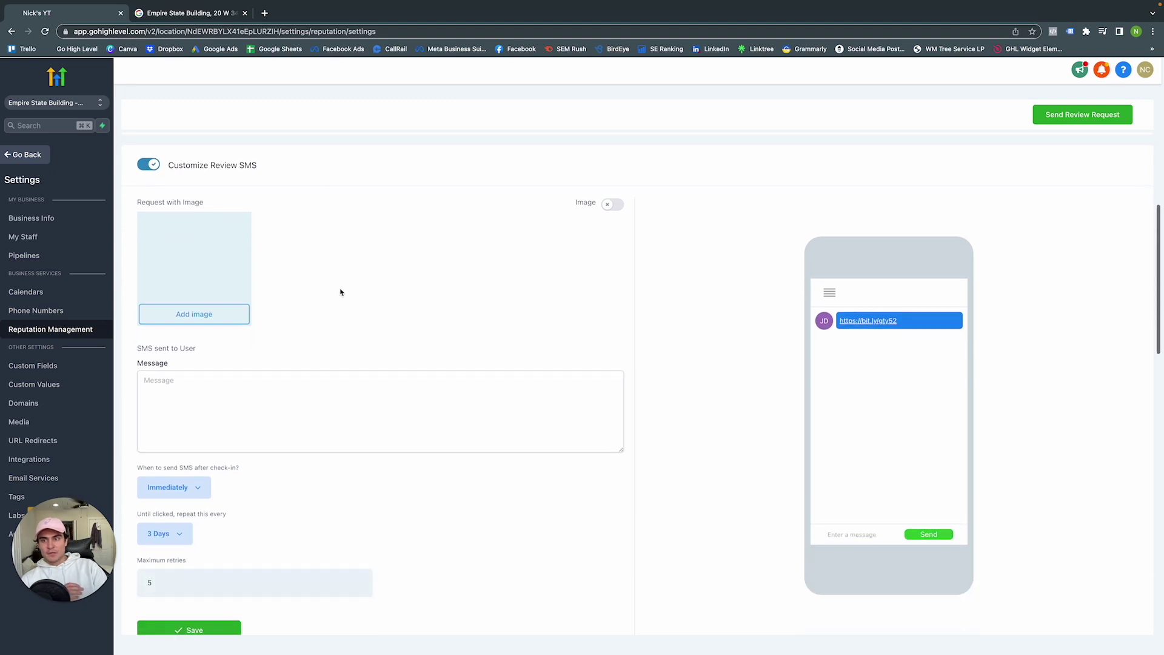
{"action": "left_click", "coordinate": [366, 317]}
{"action": "scroll", "coordinate": [366, 318], "scroll_direction": "down", "scroll_amount": 10}
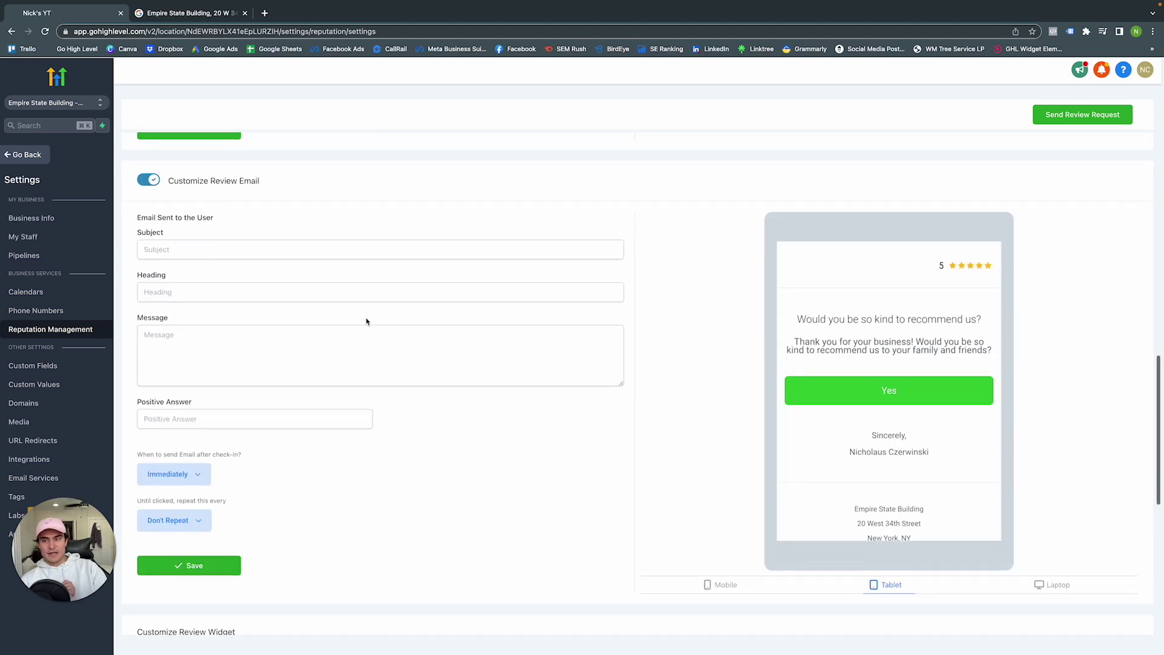
{"action": "scroll", "coordinate": [367, 322], "scroll_direction": "up", "scroll_amount": 11}
{"action": "scroll", "coordinate": [366, 322], "scroll_direction": "up", "scroll_amount": 1}
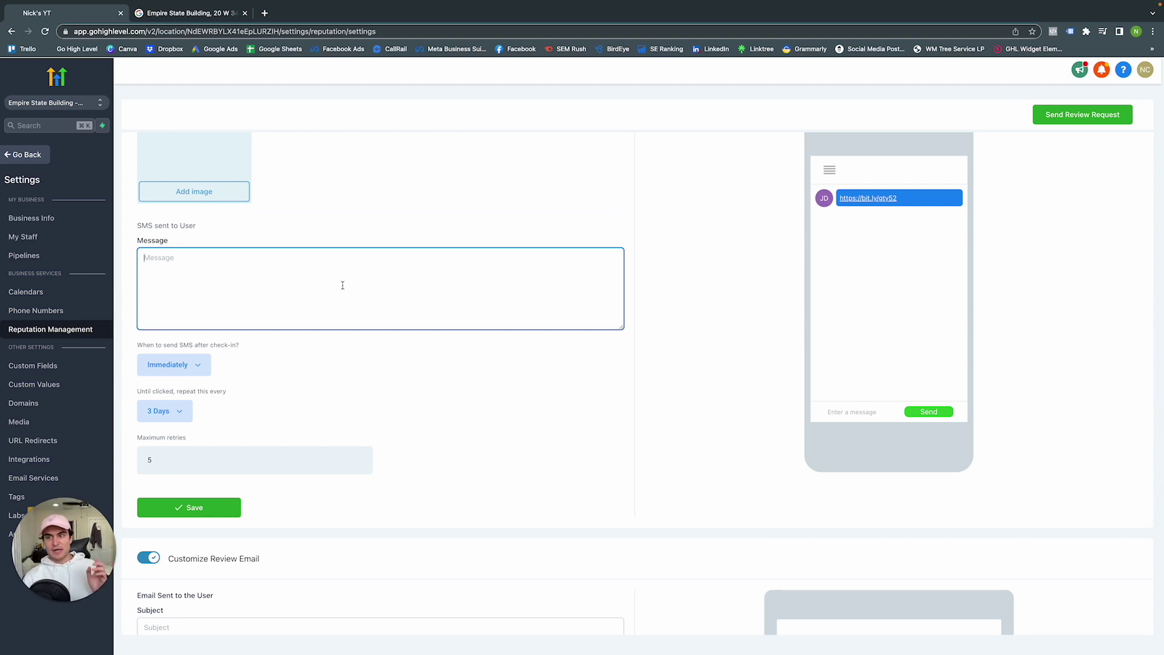
Write the SMS 'Hey! Thank you for using Metalogic Design. Can you do us a HUGE favor and leave us a review?'
{"action": "type", "text": "Hey"}
{"action": "key", "text": "BackSpace"}
{"action": "key", "text": "BackSpace"}
{"action": "key", "text": "BackSpace"}
{"action": "type", "text": "Hey"}
{"action": "key", "text": "BackSpace"}
{"action": "type", "text": "! Thank you for usn"}
{"action": "key", "text": "BackSpace"}
{"action": "type", "text": "ing Metalogic Design . Can Yo"}
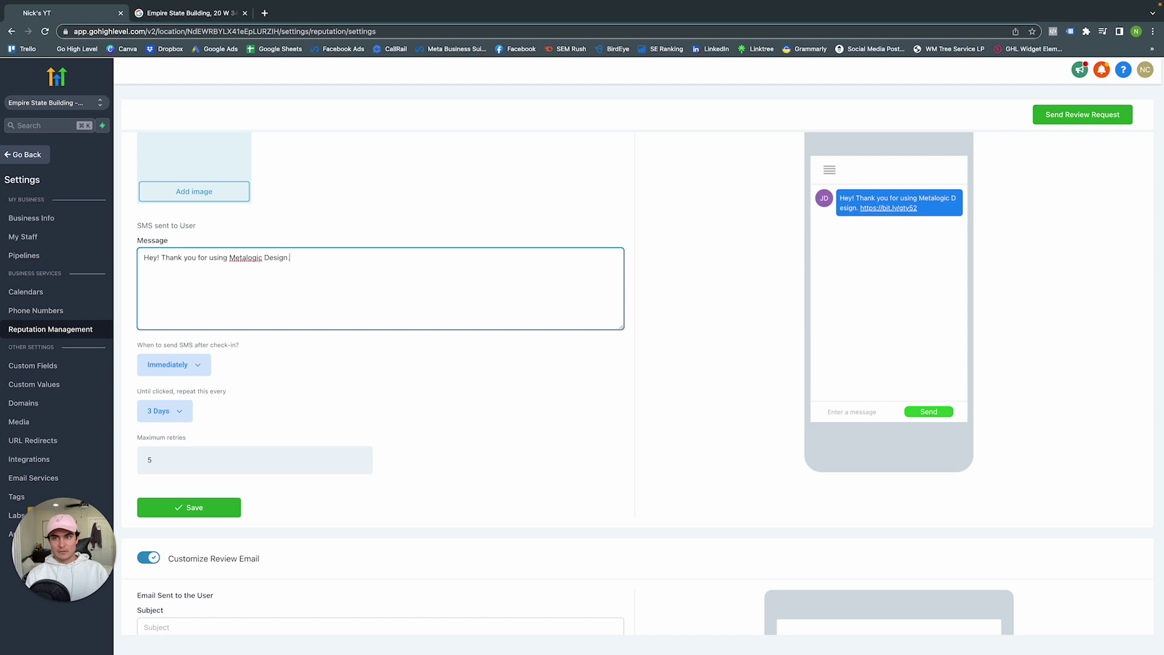
{"action": "key", "text": "BackSpace"}
{"action": "key", "text": "BackSpace"}
{"action": "type", "text": "you for using Metalogic Design. Can you"}
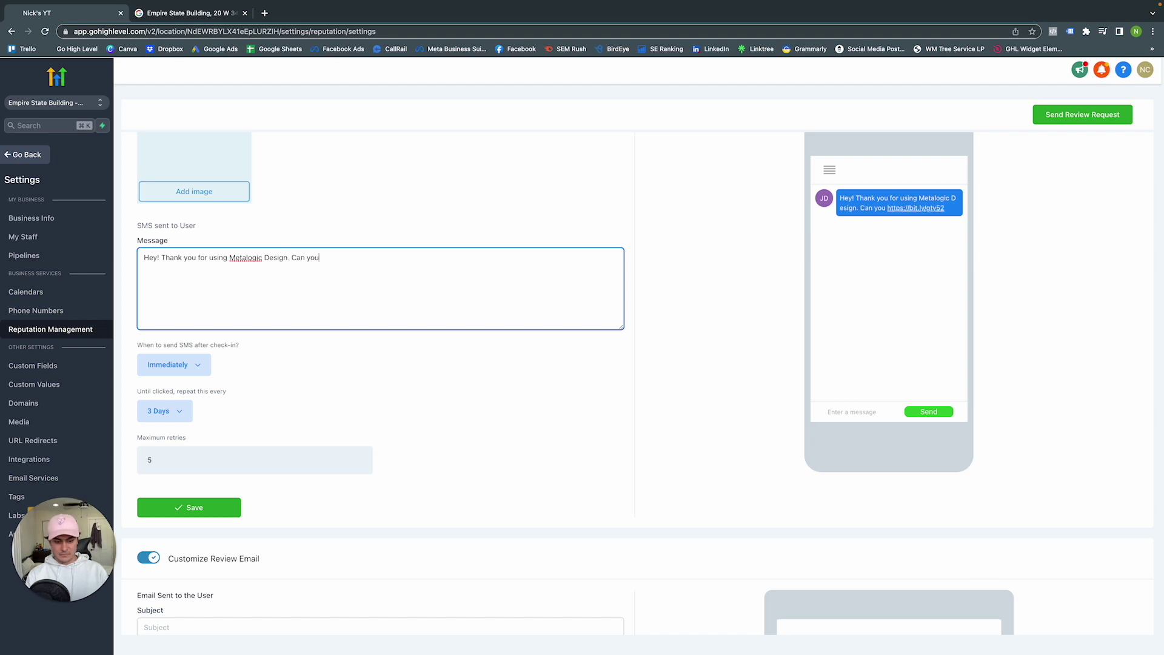
{"action": "type", "text": " do us "}
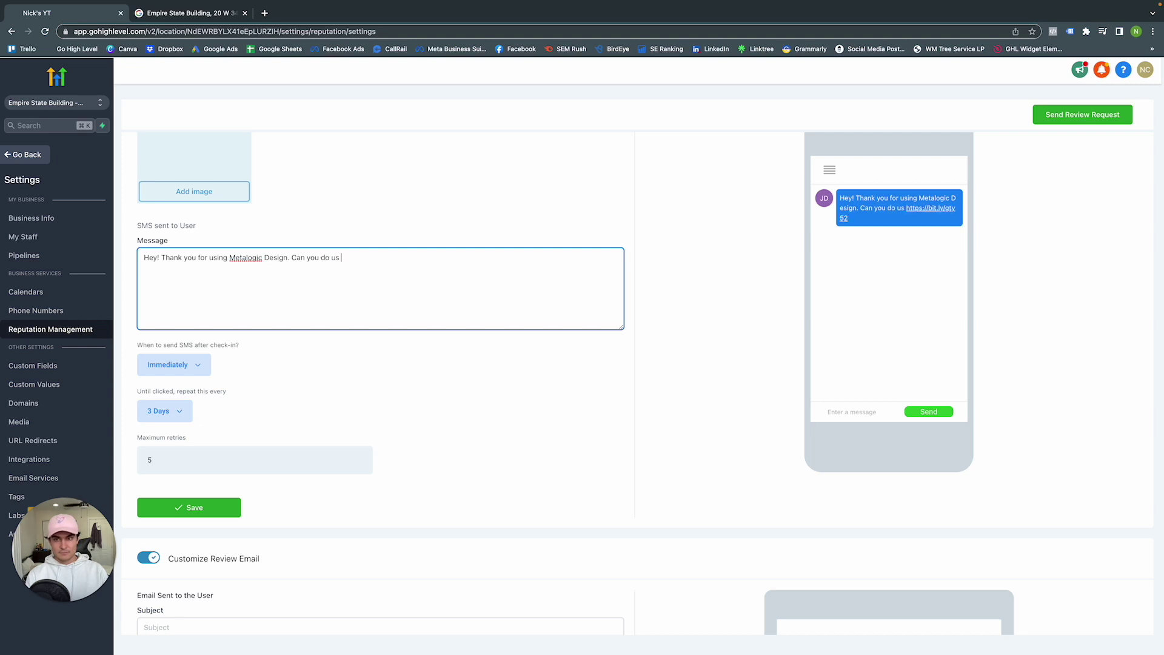
{"action": "type", "text": "a HUGE fa"}
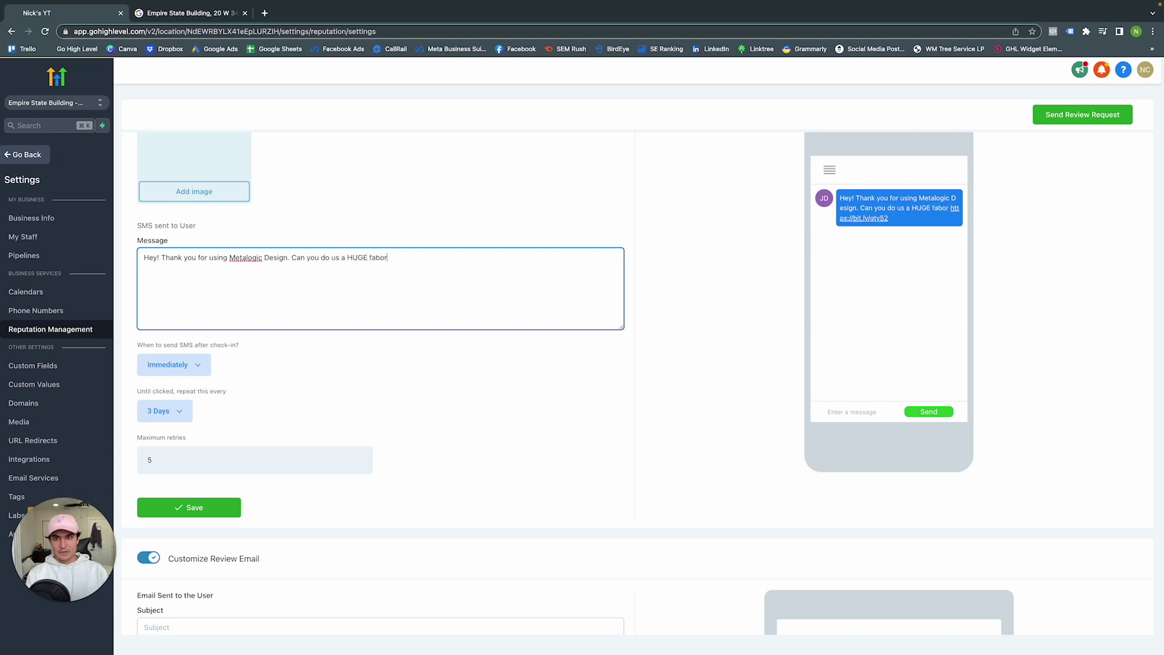
{"action": "type", "text": "vor and leave "}
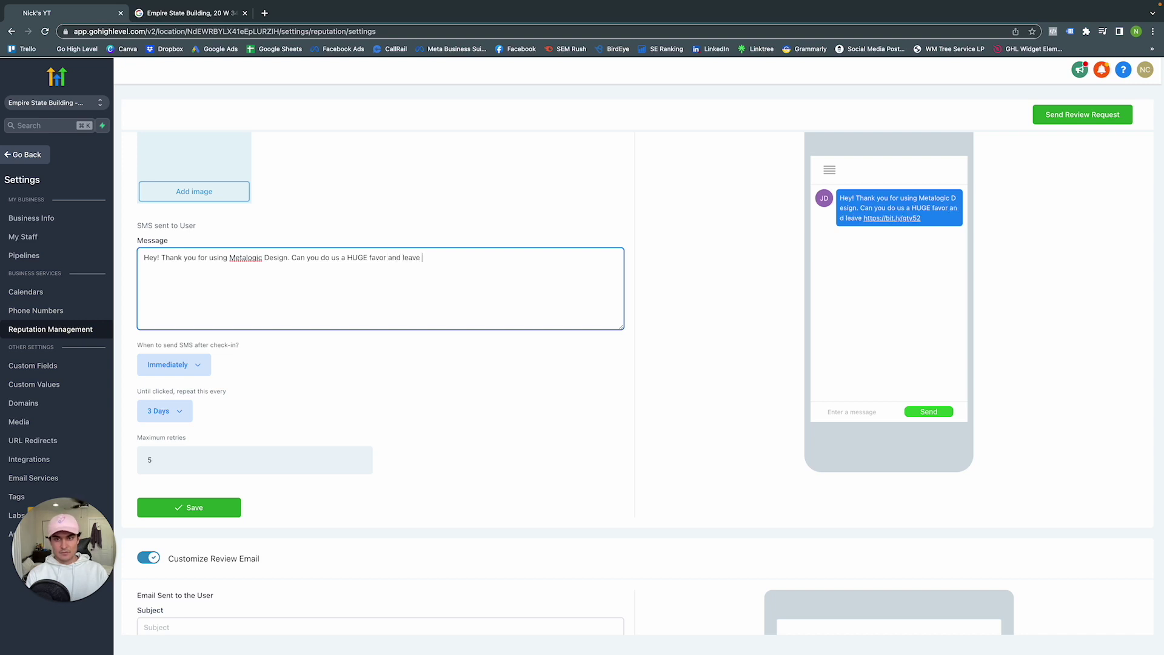
{"action": "type", "text": "us a revo"}
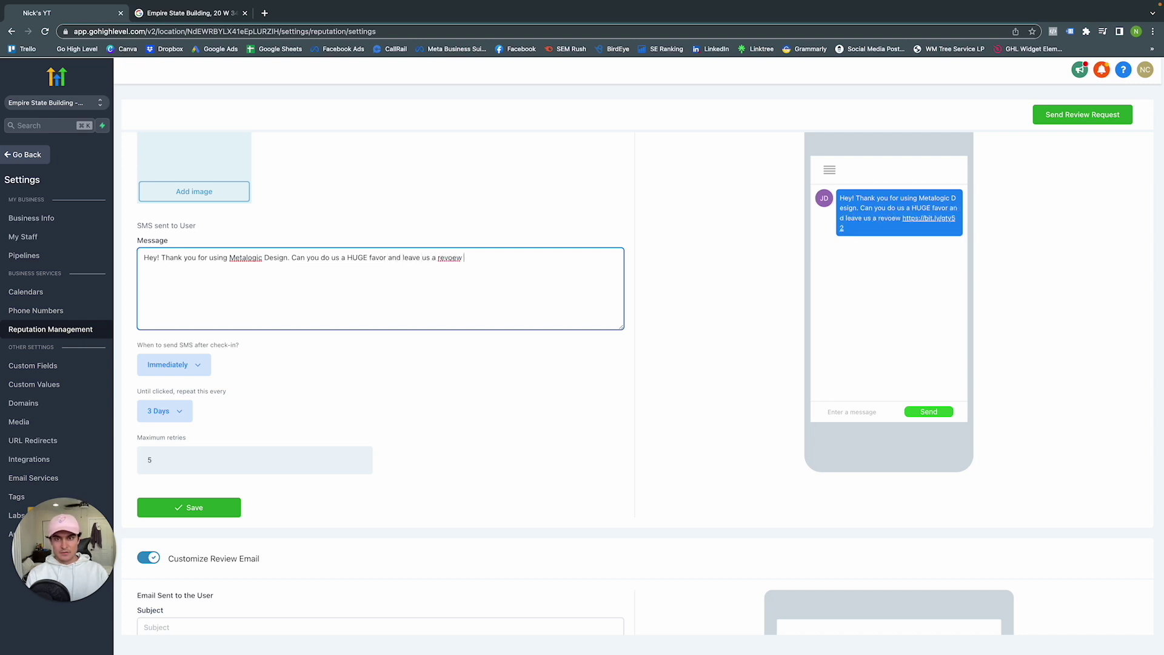
{"action": "key", "text": "BackSpace"}
{"action": "type", "text": "ie"}
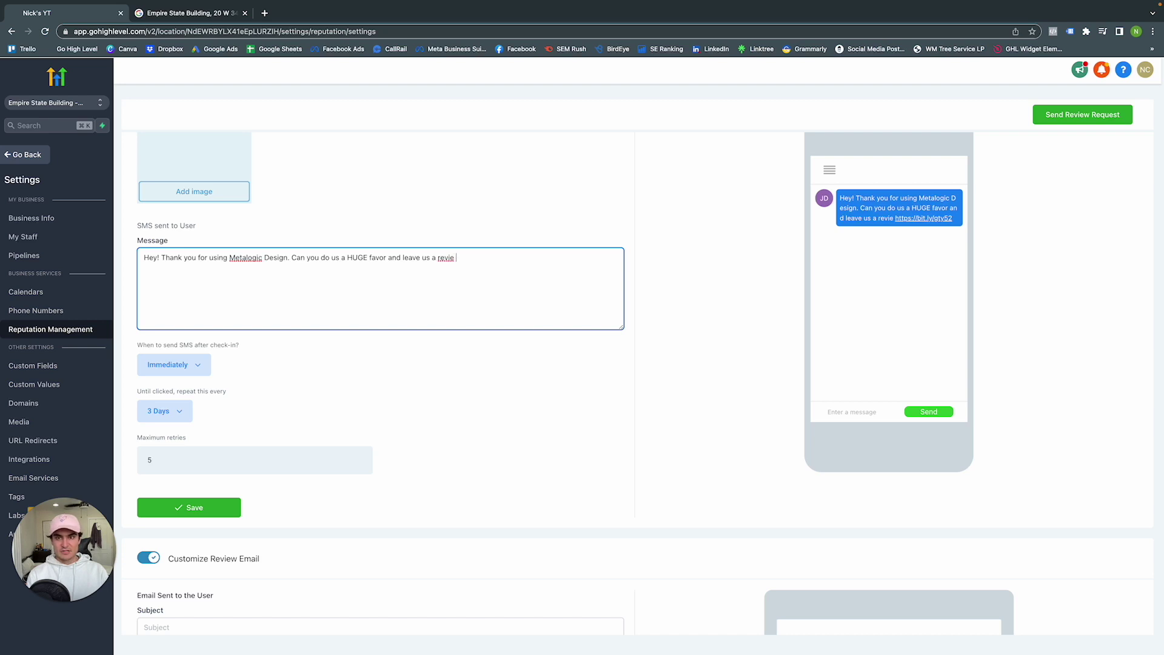
{"action": "type", "text": "w?"}
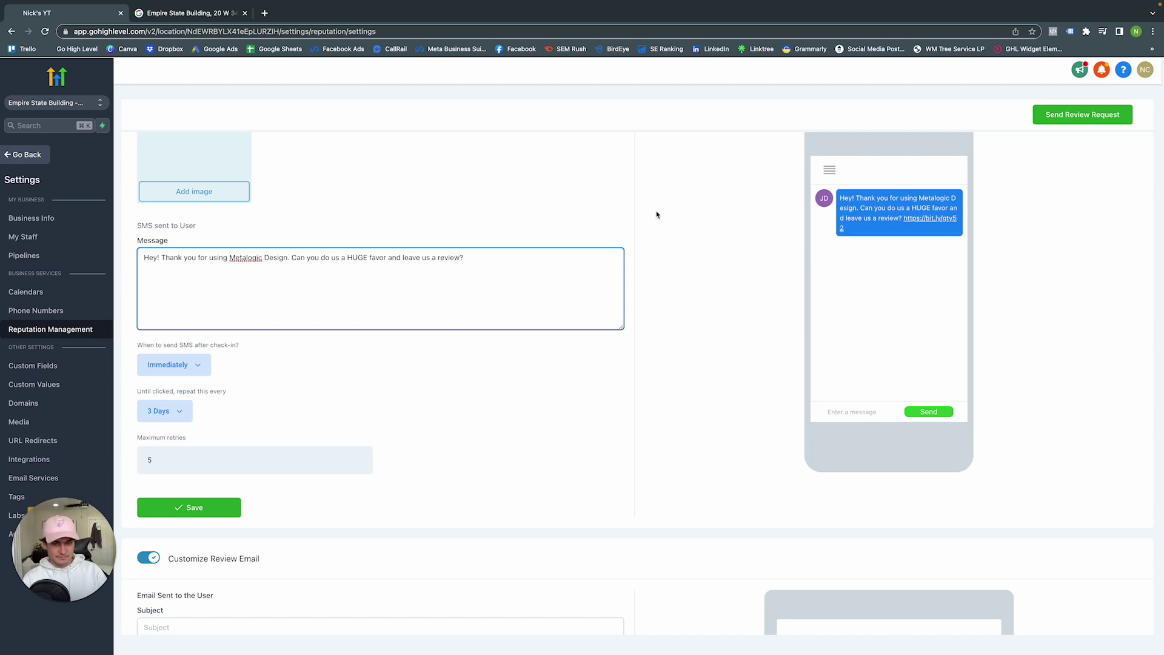
{"action": "scroll", "coordinate": [612, 314], "scroll_direction": "down", "scroll_amount": 2}
Enter 'Thank you for such great feedback!' in the review email's Positive Answer field
{"action": "scroll", "coordinate": [398, 463], "scroll_direction": "down", "scroll_amount": 5}
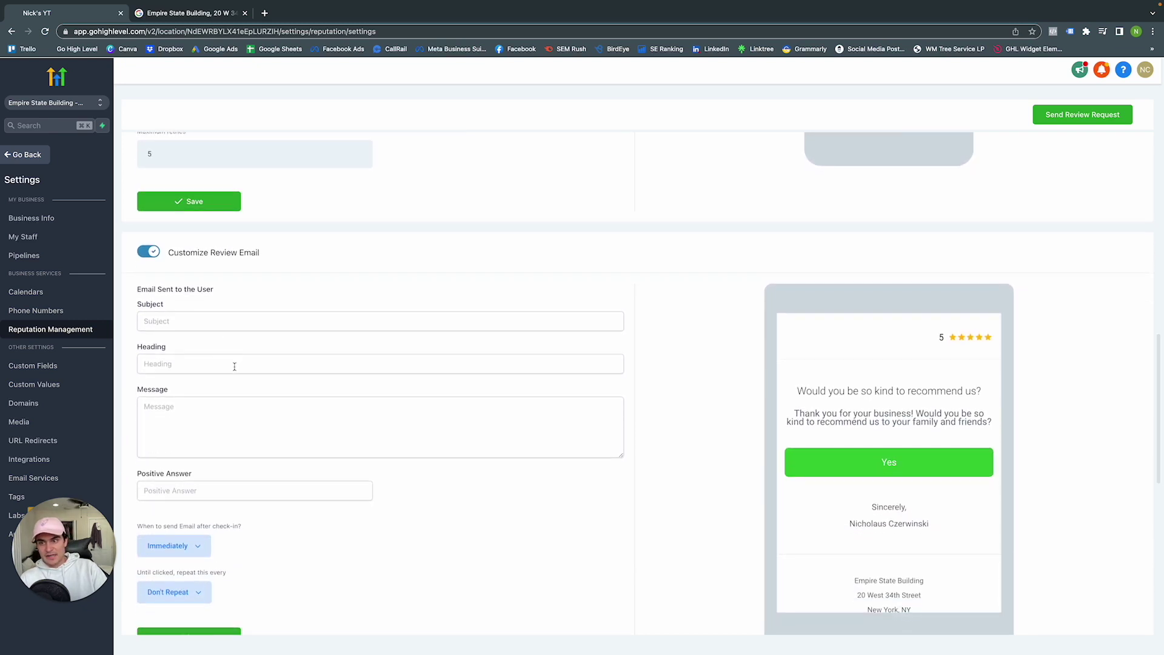
{"action": "left_click", "coordinate": [263, 419]}
{"action": "scroll", "coordinate": [262, 418], "scroll_direction": "down", "scroll_amount": 1}
{"action": "left_click", "coordinate": [218, 450]}
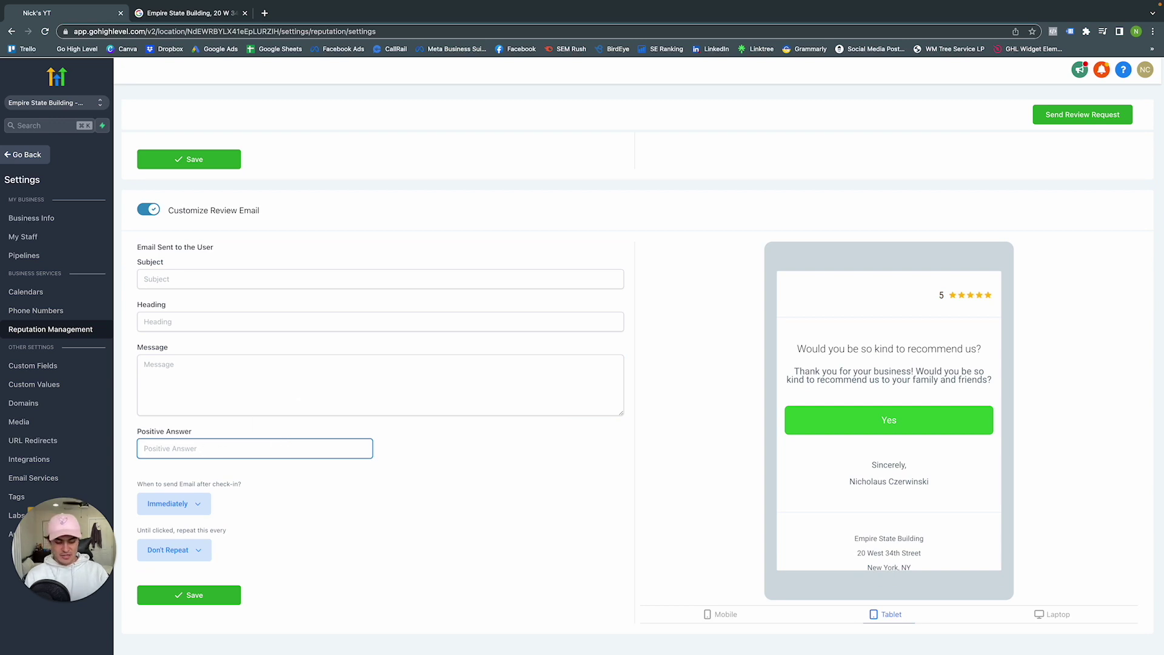
{"action": "type", "text": "Thank you for such"}
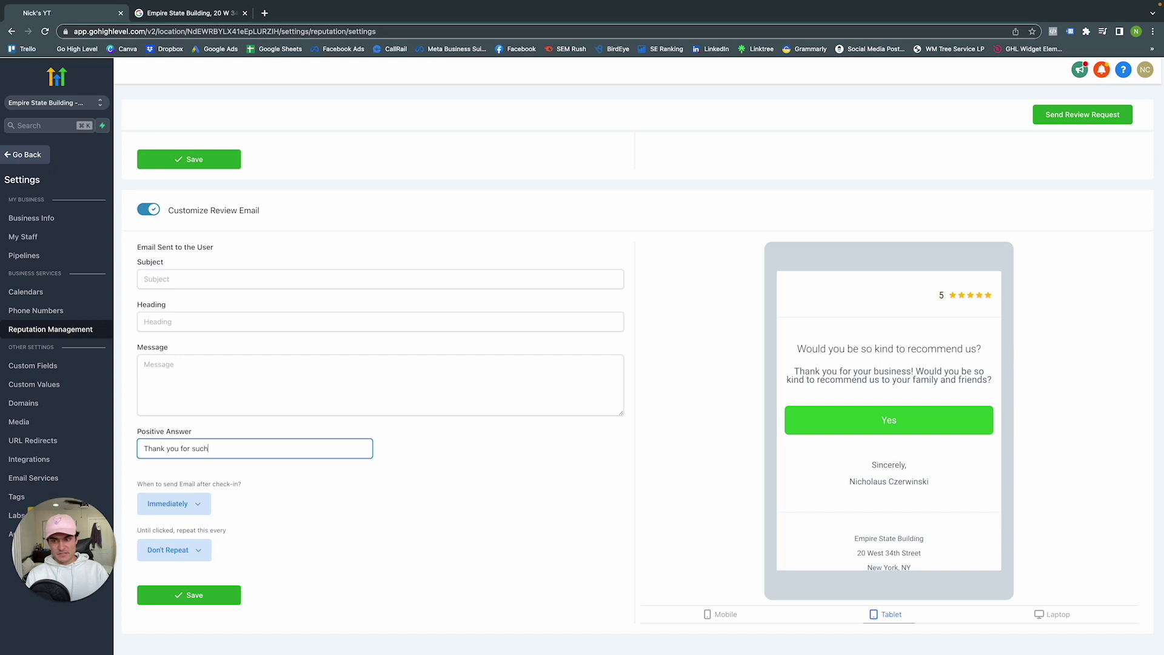
{"action": "type", "text": " great feedback"}
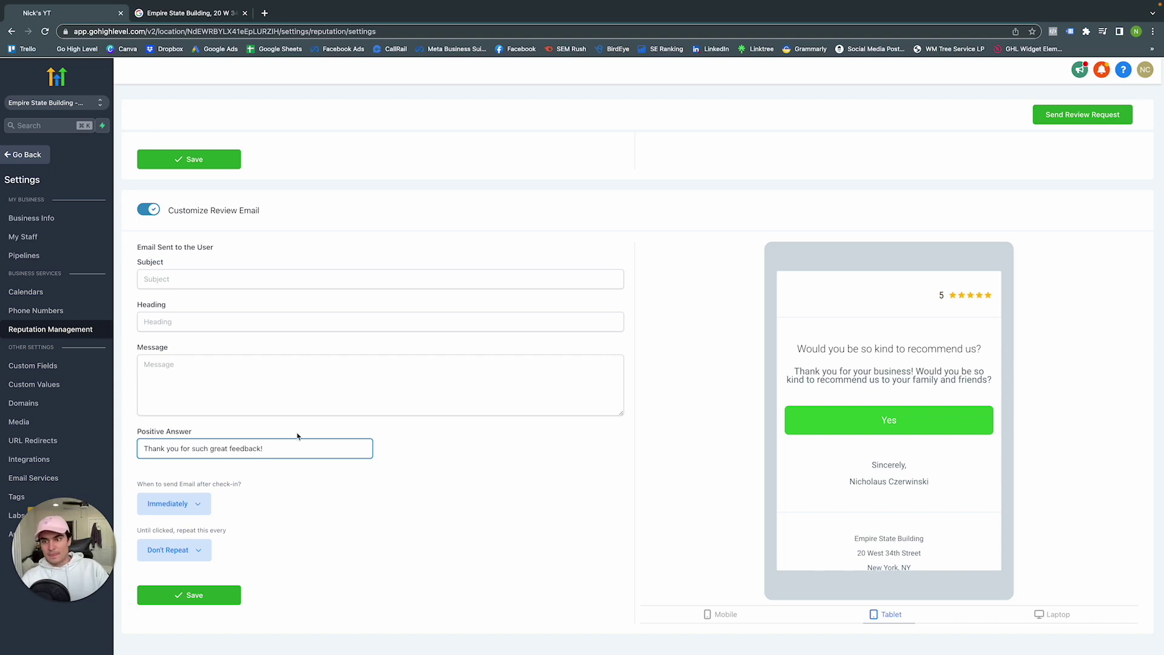
{"action": "scroll", "coordinate": [232, 393], "scroll_direction": "up", "scroll_amount": 1}
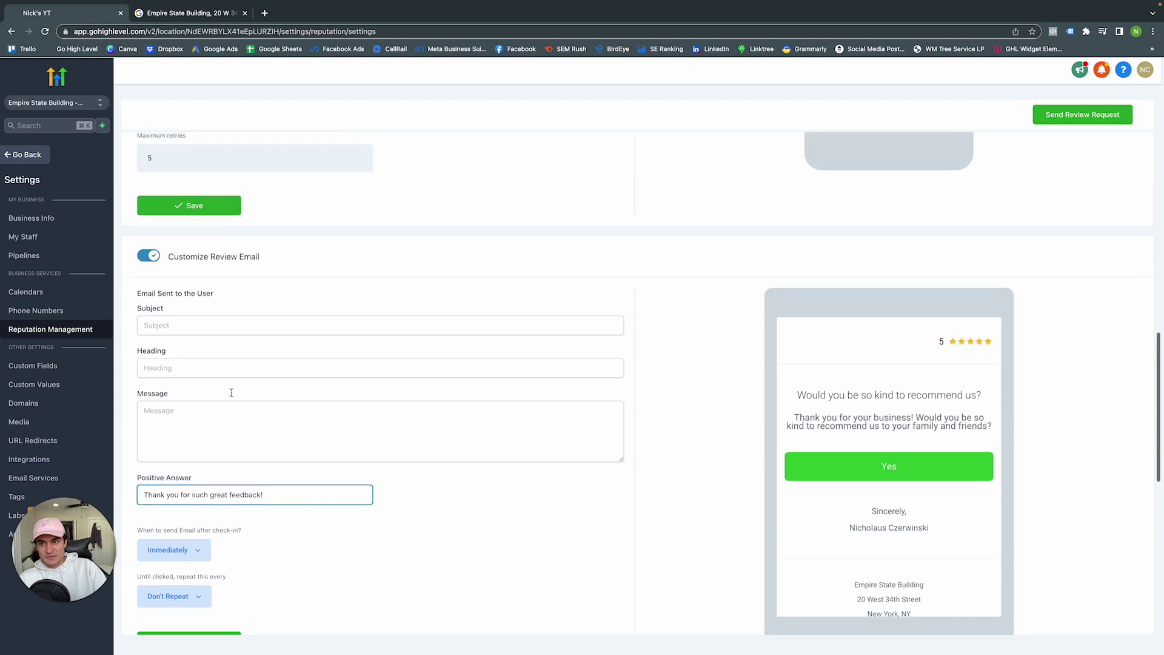
Replace the review widget's Header Title with 'Our Reviews'
{"action": "scroll", "coordinate": [231, 393], "scroll_direction": "up", "scroll_amount": 3}
{"action": "scroll", "coordinate": [234, 340], "scroll_direction": "down", "scroll_amount": 12}
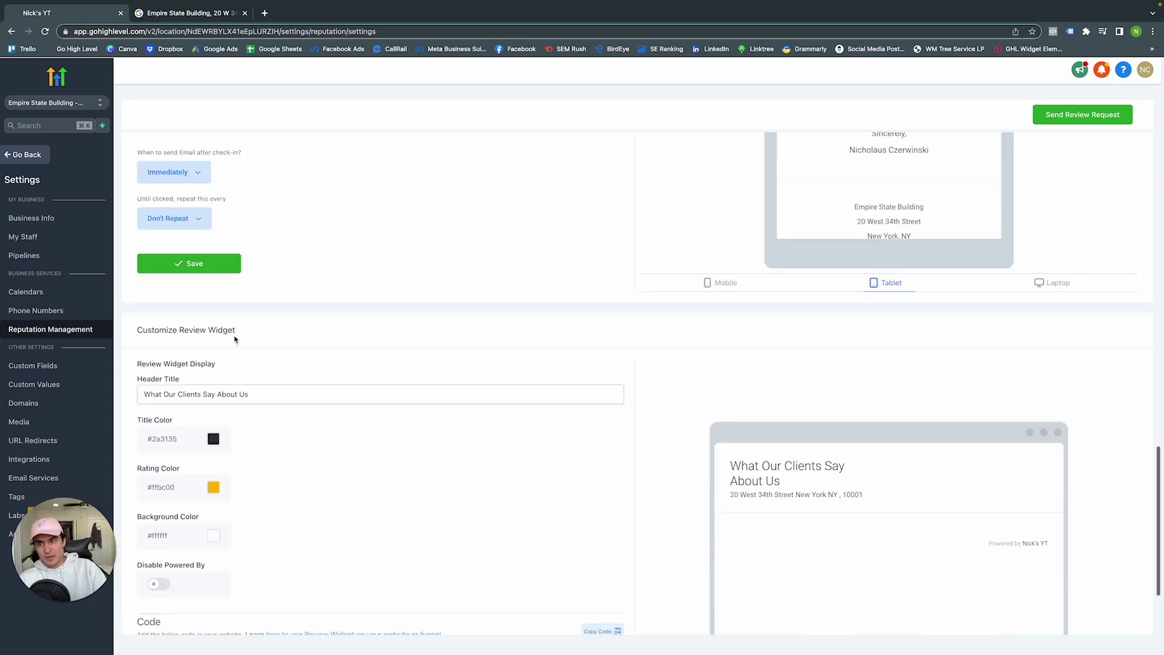
{"action": "scroll", "coordinate": [234, 340], "scroll_direction": "up", "scroll_amount": 2}
{"action": "scroll", "coordinate": [276, 364], "scroll_direction": "down", "scroll_amount": 3}
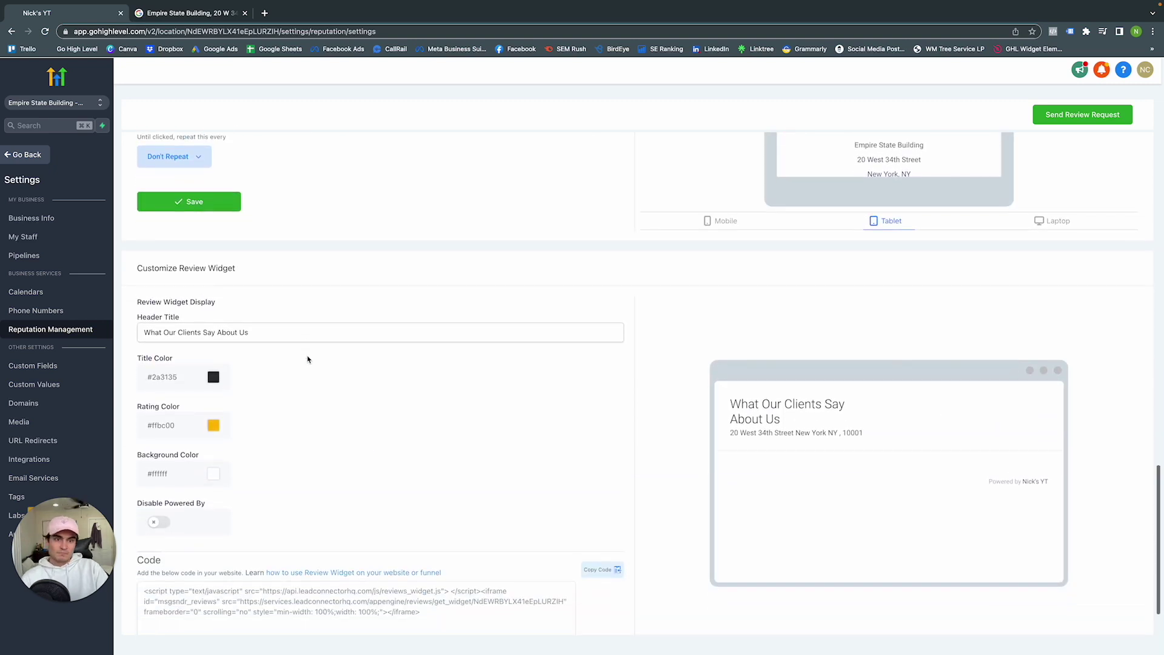
{"action": "scroll", "coordinate": [308, 360], "scroll_direction": "up", "scroll_amount": 9}
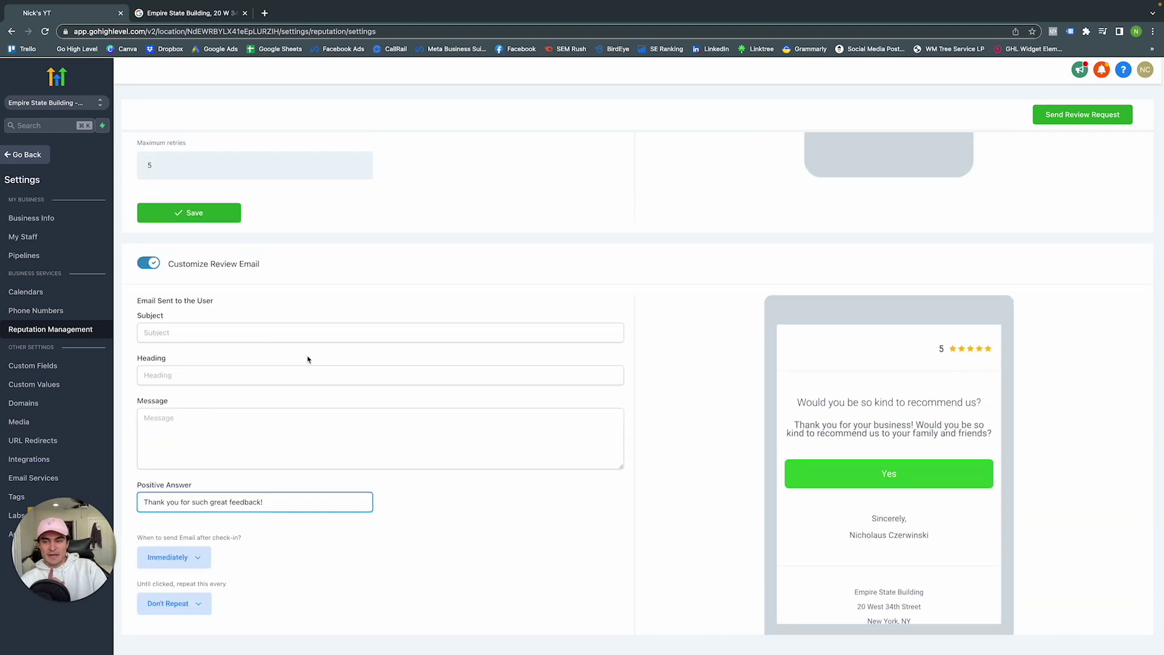
{"action": "scroll", "coordinate": [308, 360], "scroll_direction": "down", "scroll_amount": 7}
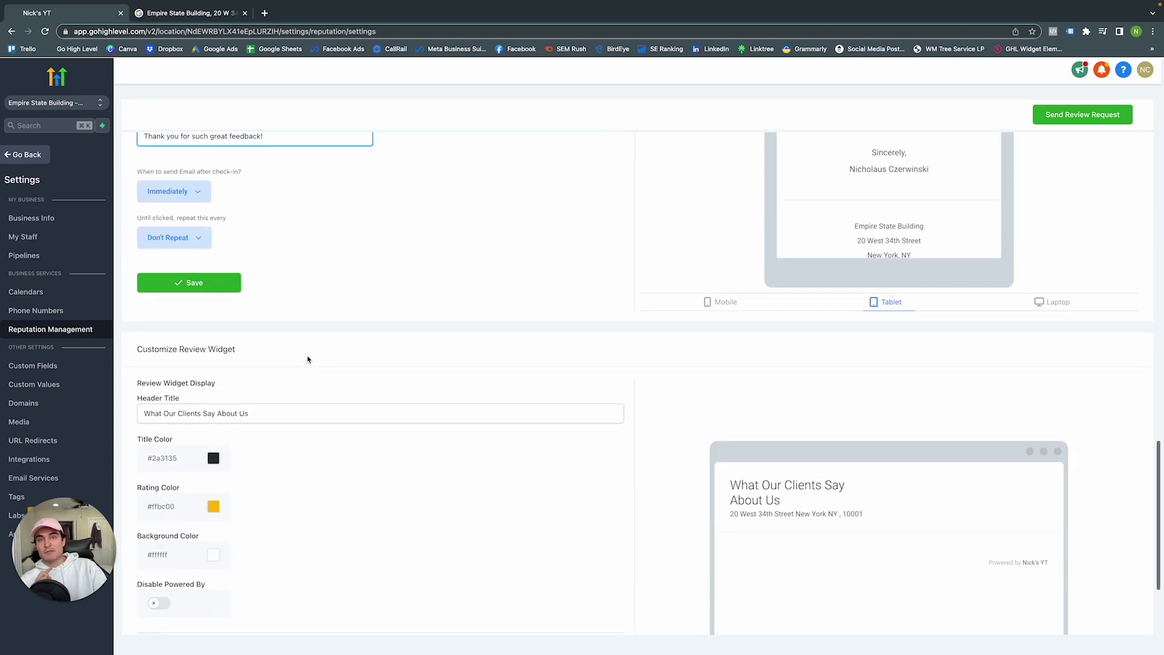
{"action": "scroll", "coordinate": [308, 360], "scroll_direction": "down", "scroll_amount": 3}
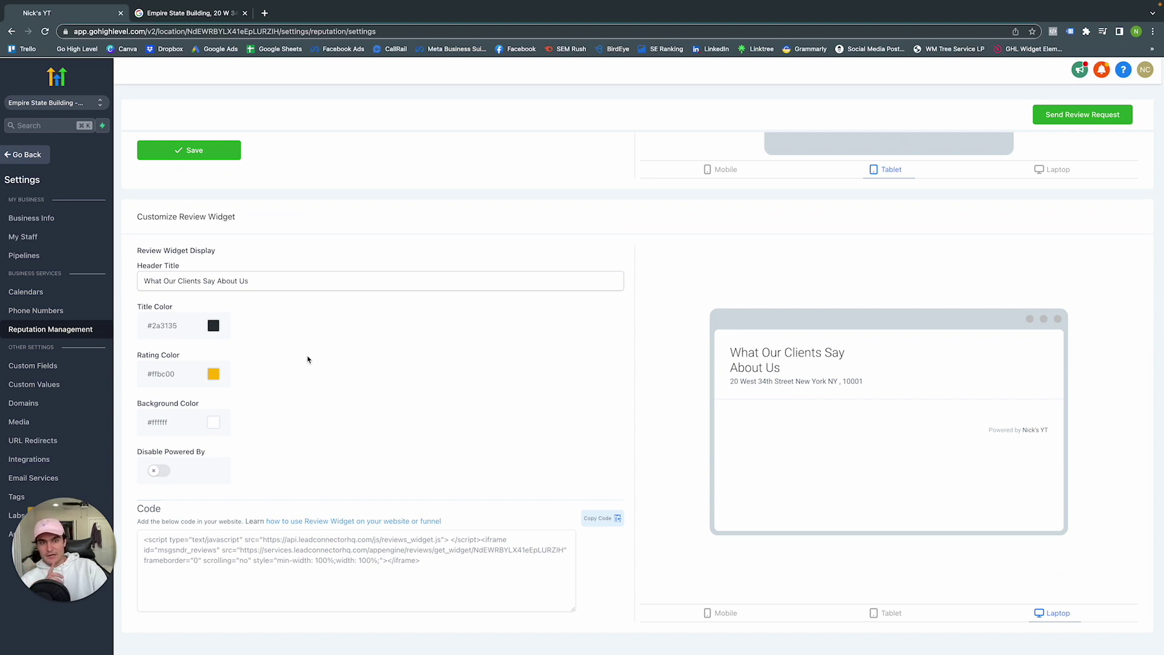
{"action": "left_click", "coordinate": [263, 282]}
{"action": "key", "text": "super+a"}
{"action": "key", "text": "BackSpace"}
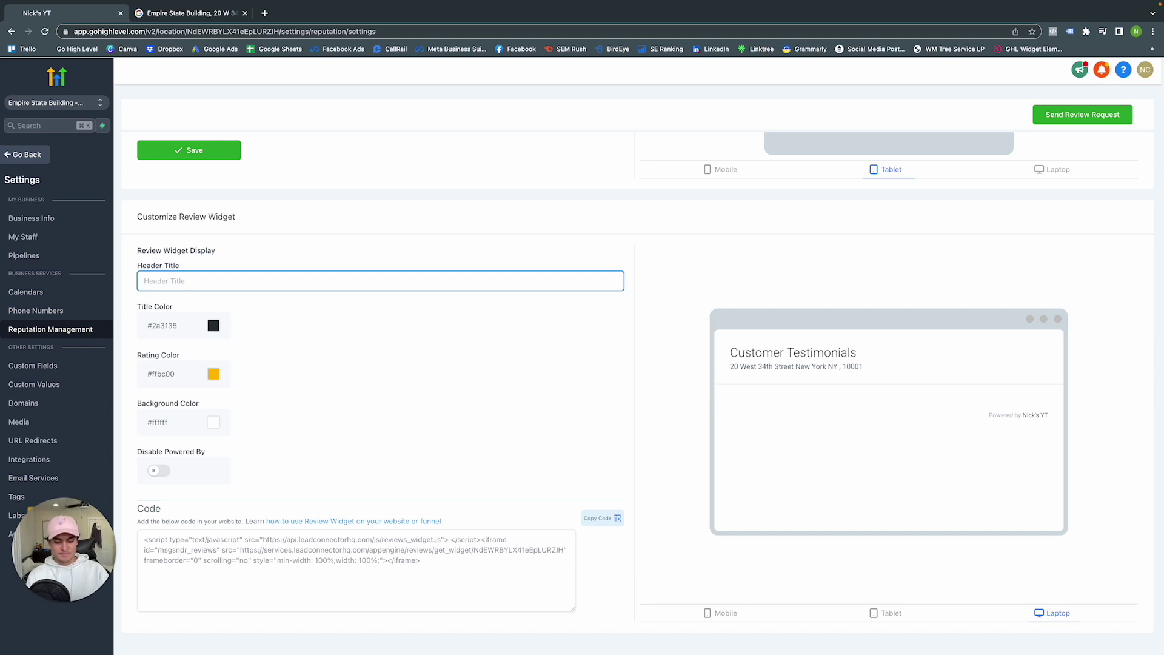
{"action": "type", "text": "Our Reviews"}
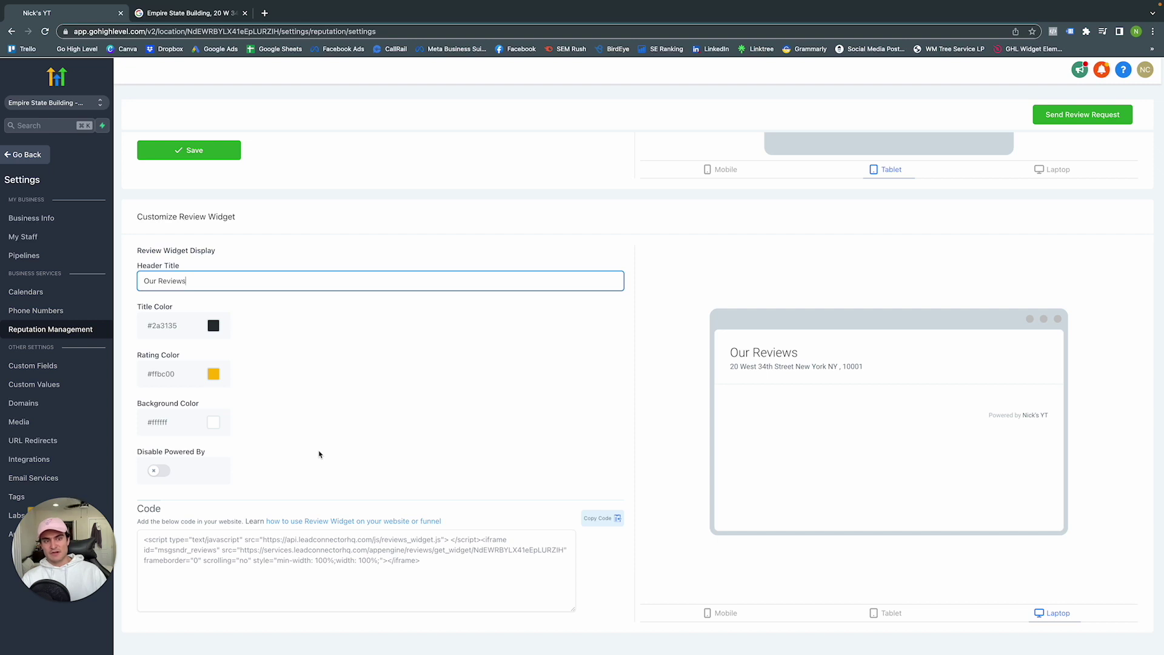
{"action": "scroll", "coordinate": [341, 431], "scroll_direction": "up", "scroll_amount": 10}
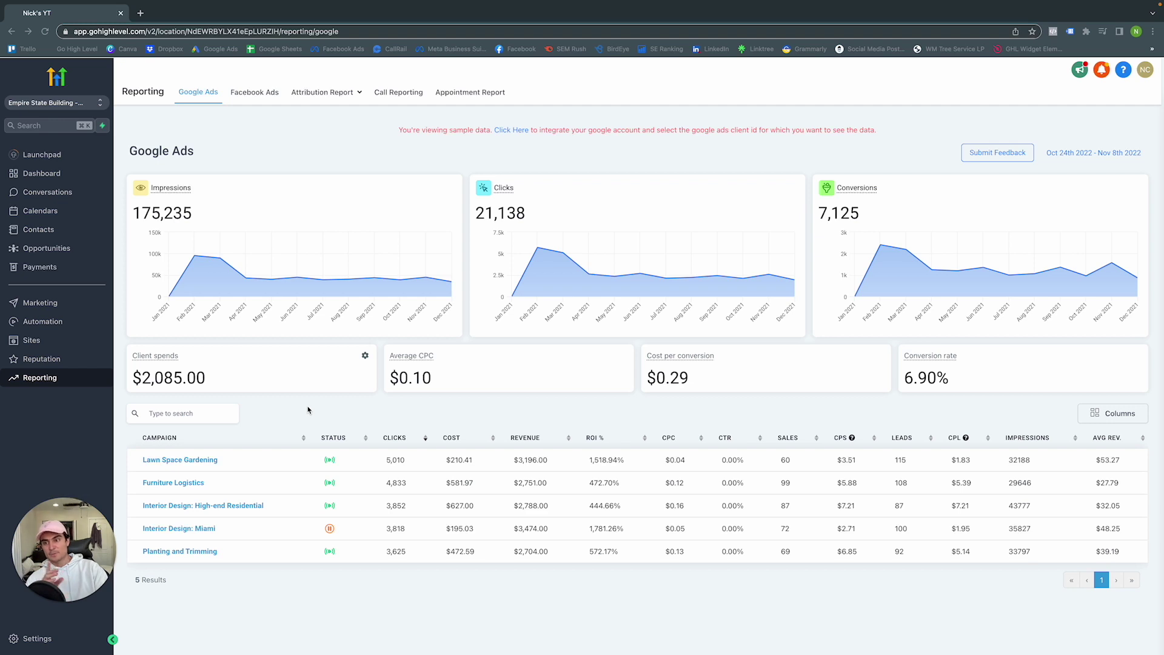
Inspect the Lawn Space Gardening campaign in Google Ads and Facebook Ads, then open the Conversion Report
{"action": "left_click", "coordinate": [200, 461]}
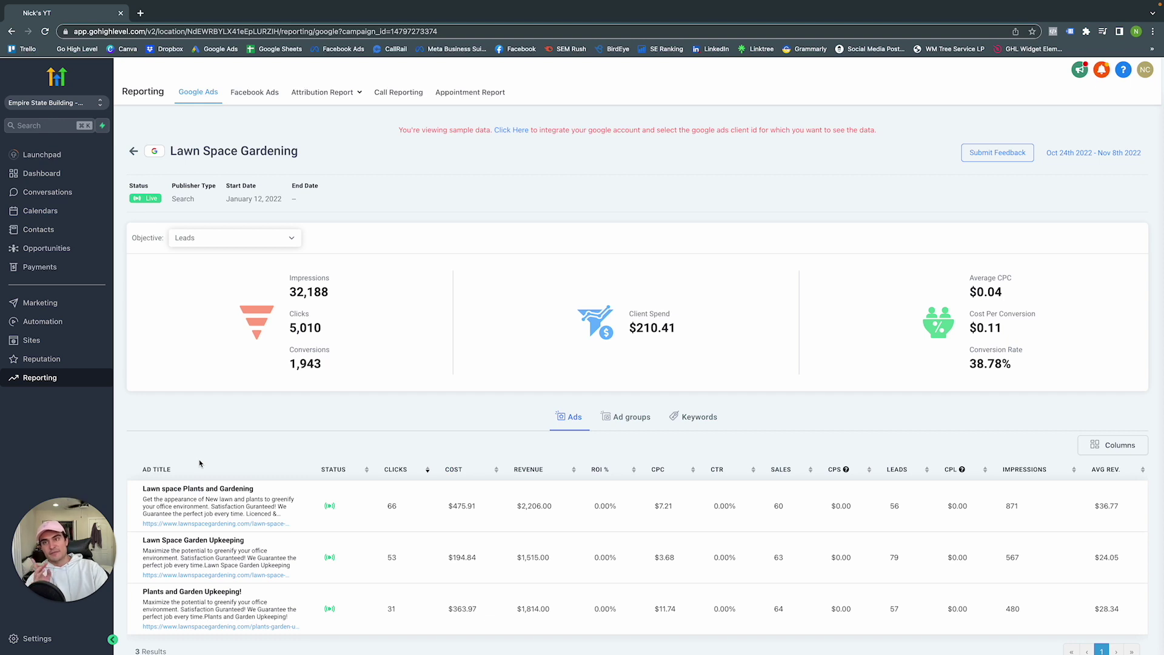
{"action": "left_click", "coordinate": [133, 151]}
{"action": "left_click", "coordinate": [255, 92]}
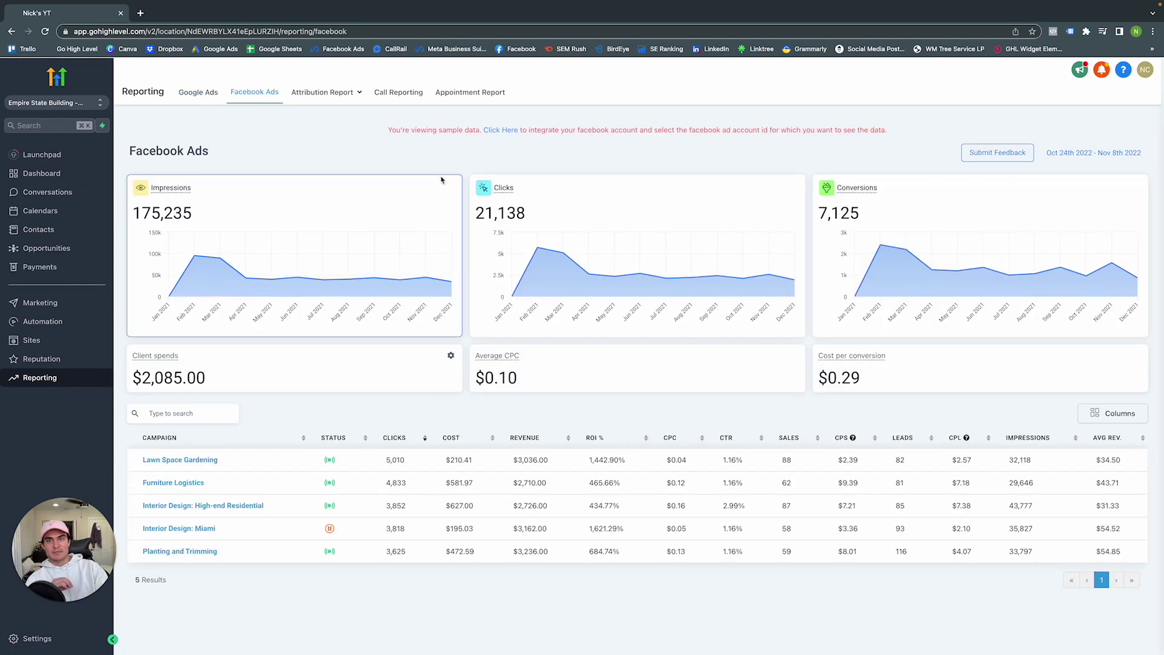
{"action": "left_click", "coordinate": [200, 461]}
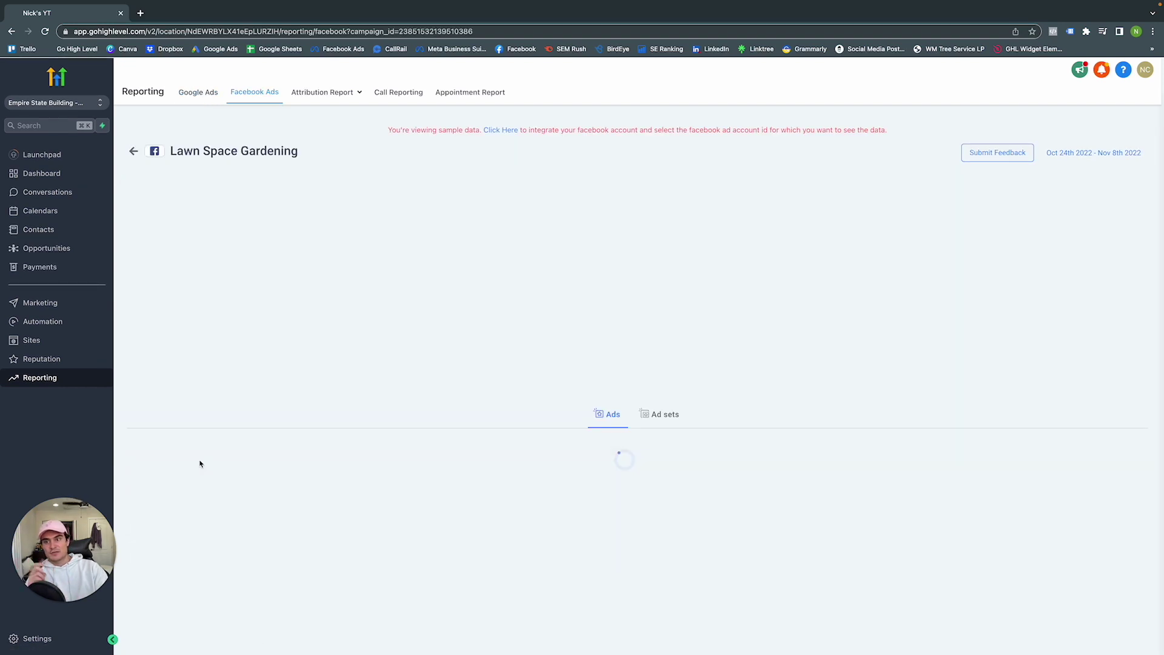
{"action": "left_click", "coordinate": [331, 95]}
{"action": "left_click", "coordinate": [328, 114]}
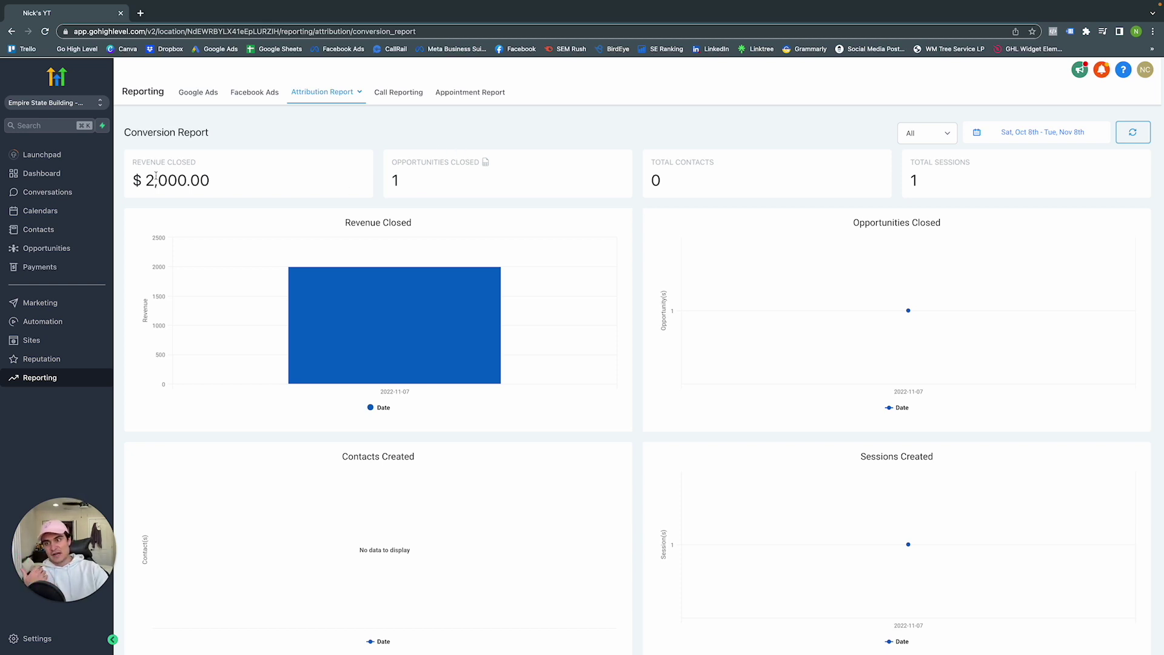
Review the Appointment Report: 4 booked, 1 confirmed, 3 cancelled, 0 showed, 0 no-shows
{"action": "left_click", "coordinate": [393, 93]}
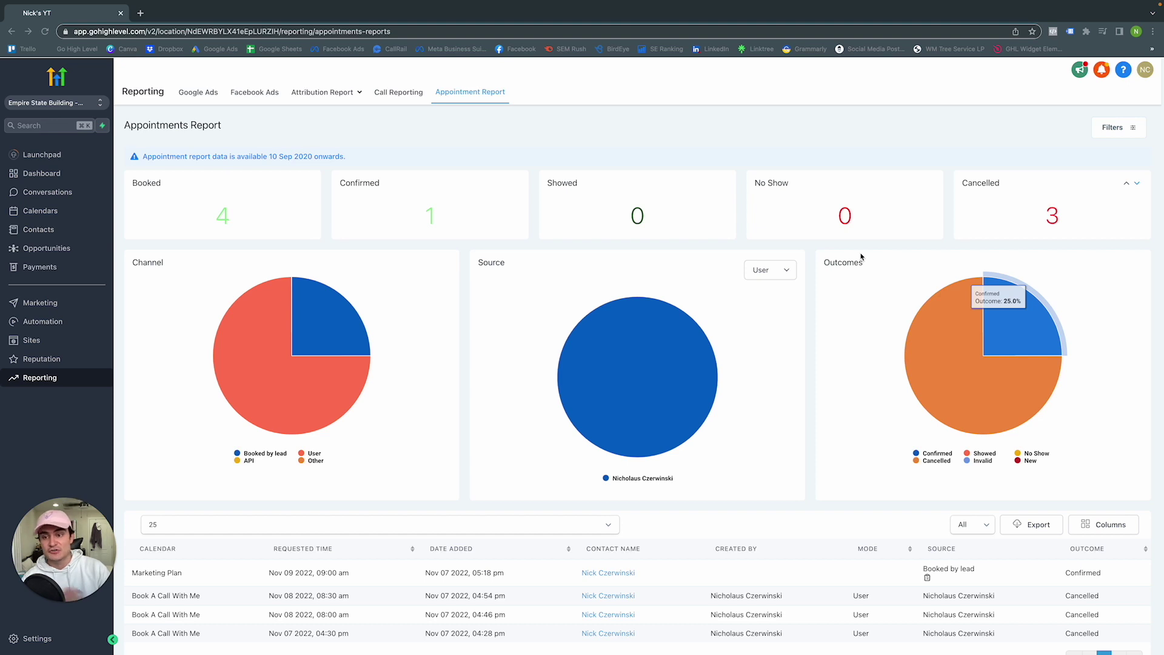
{"action": "scroll", "coordinate": [797, 283], "scroll_direction": "down", "scroll_amount": 1}
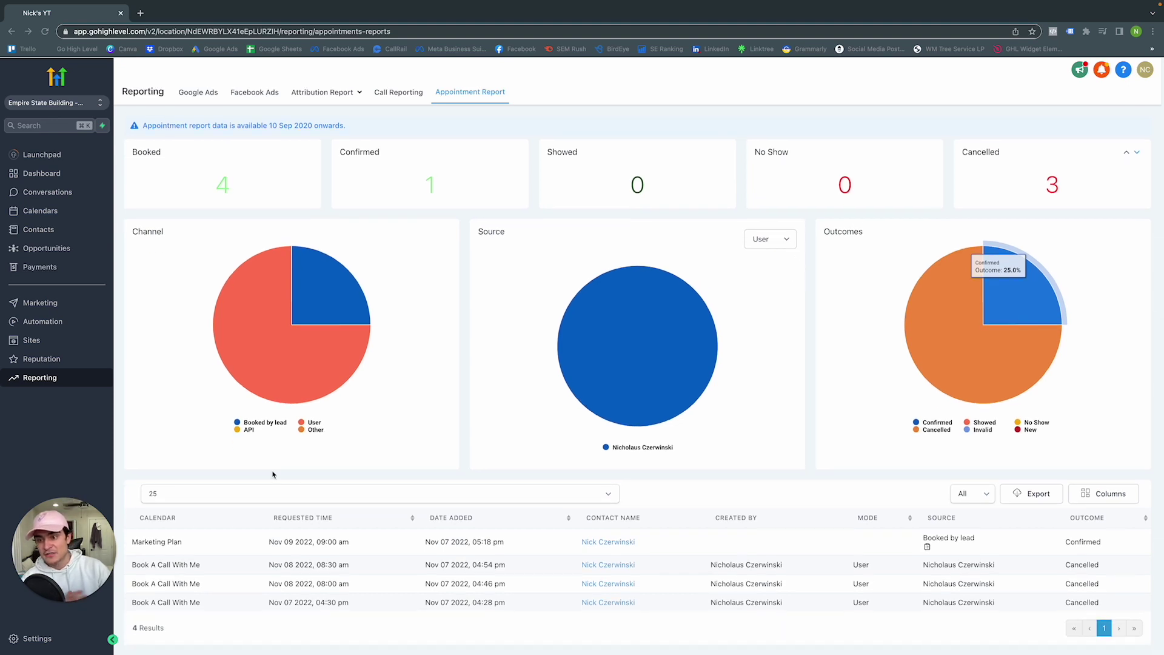